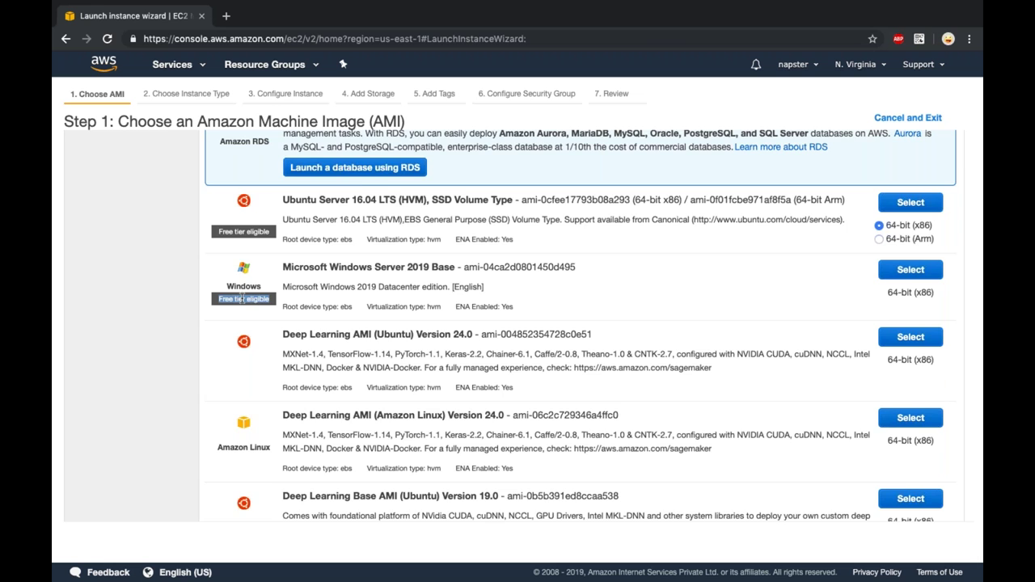
- Browse the user's own AMIs and the featured software and product categories in AWS Marketplace
{"action": "scroll", "coordinate": [242, 299], "scroll_direction": "up", "scroll_amount": 5}
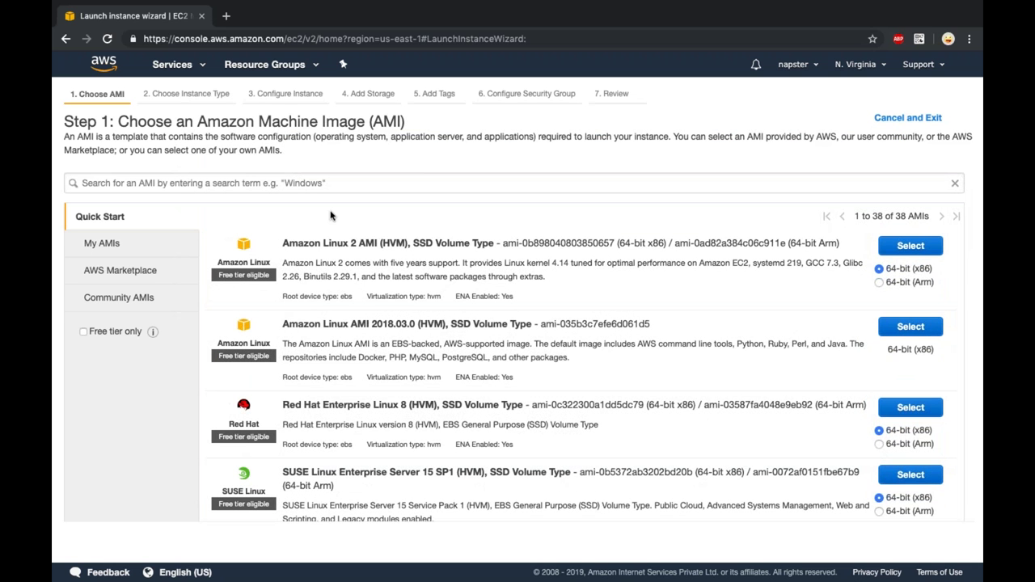
{"action": "left_click", "coordinate": [128, 243]}
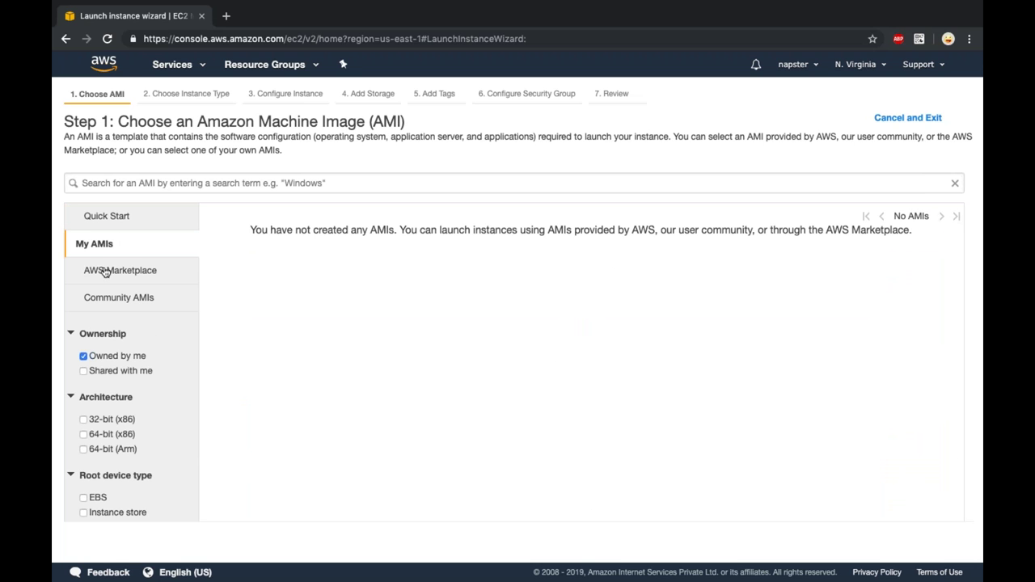
{"action": "key", "text": "XF86MonBrightnessUp"}
{"action": "left_click", "coordinate": [143, 282]}
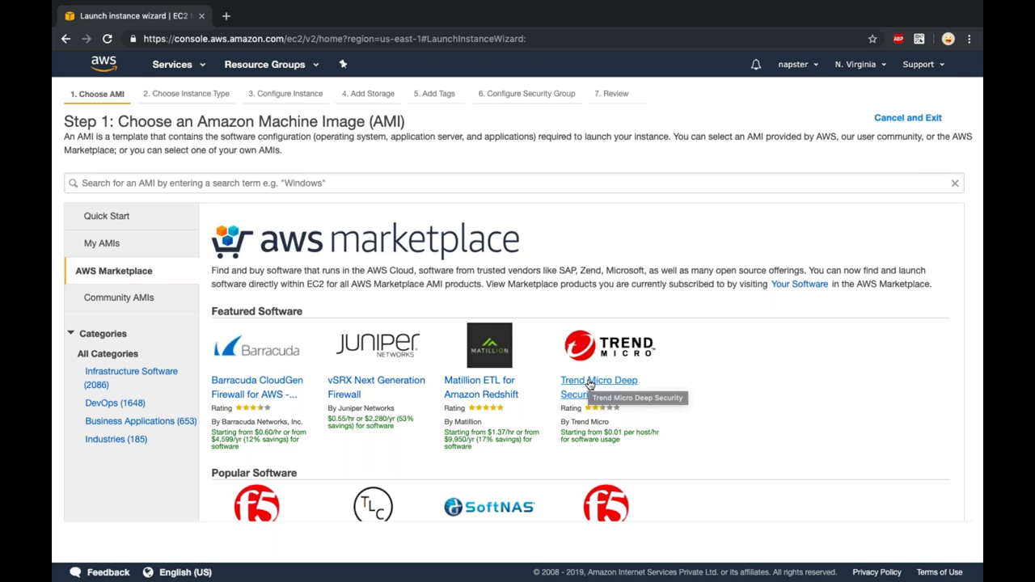
{"action": "scroll", "coordinate": [590, 385], "scroll_direction": "down", "scroll_amount": 6}
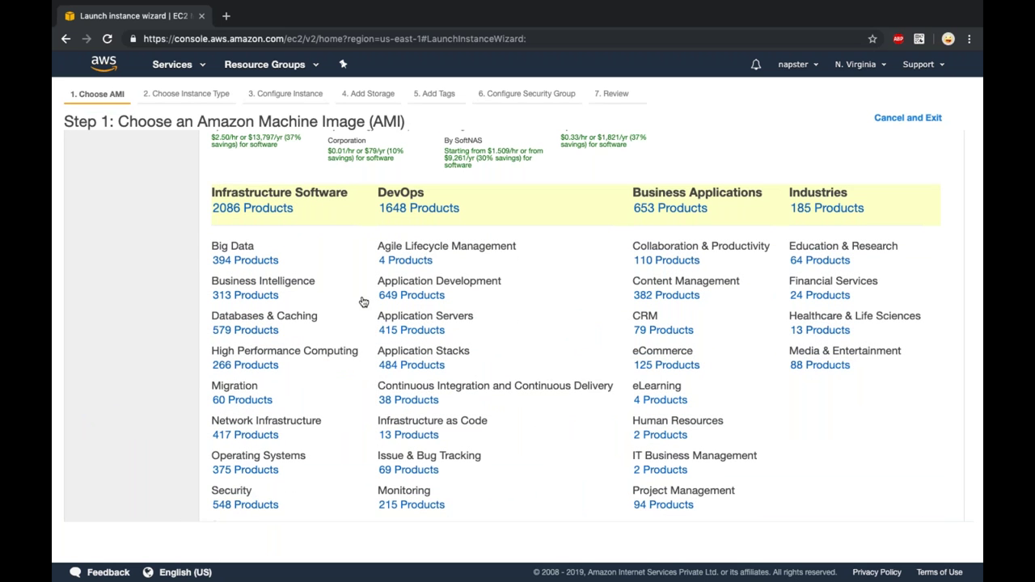
{"action": "scroll", "coordinate": [351, 447], "scroll_direction": "down", "scroll_amount": 2}
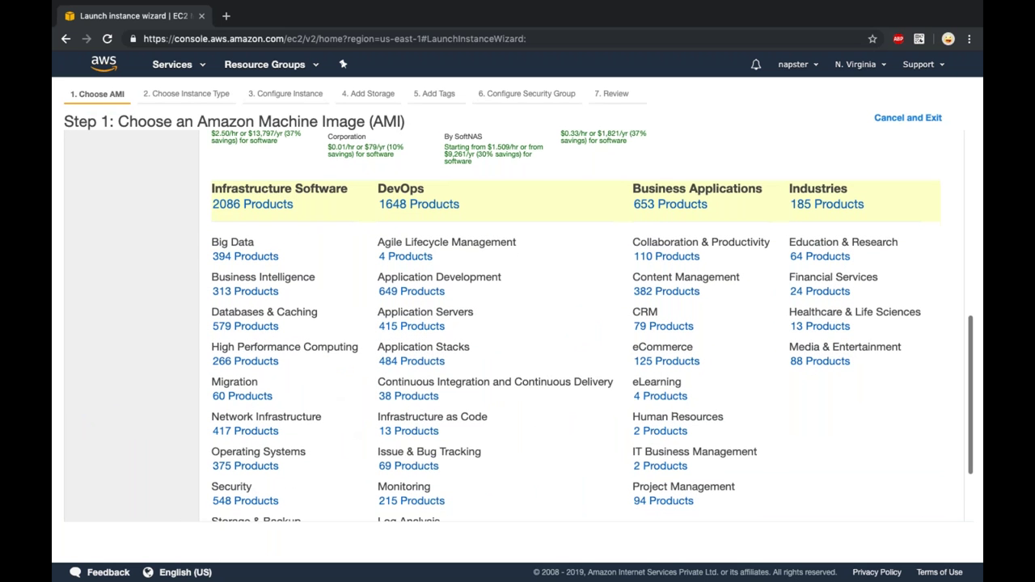
{"action": "scroll", "coordinate": [352, 447], "scroll_direction": "up", "scroll_amount": 1}
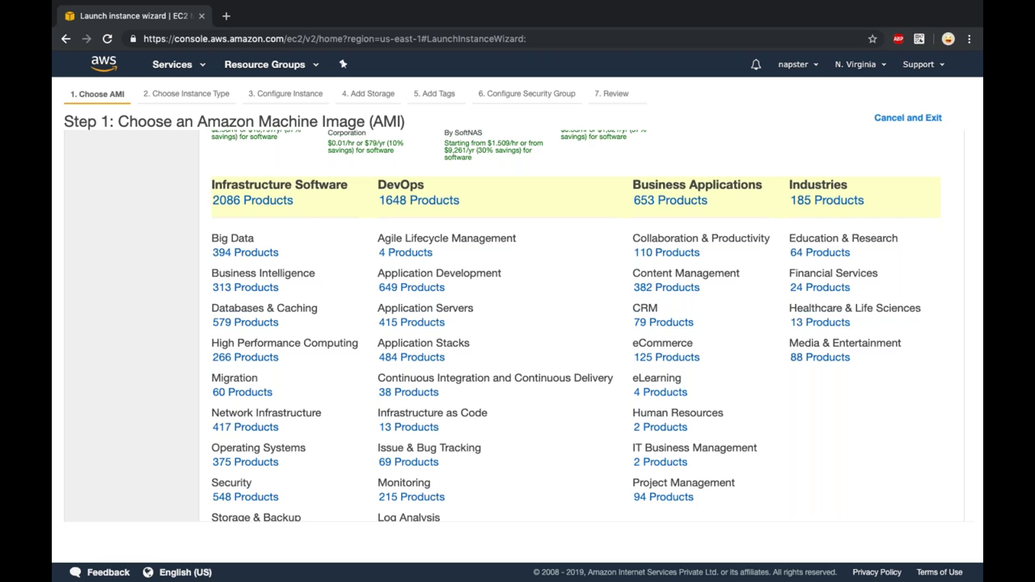
{"action": "scroll", "coordinate": [529, 325], "scroll_direction": "up", "scroll_amount": 3}
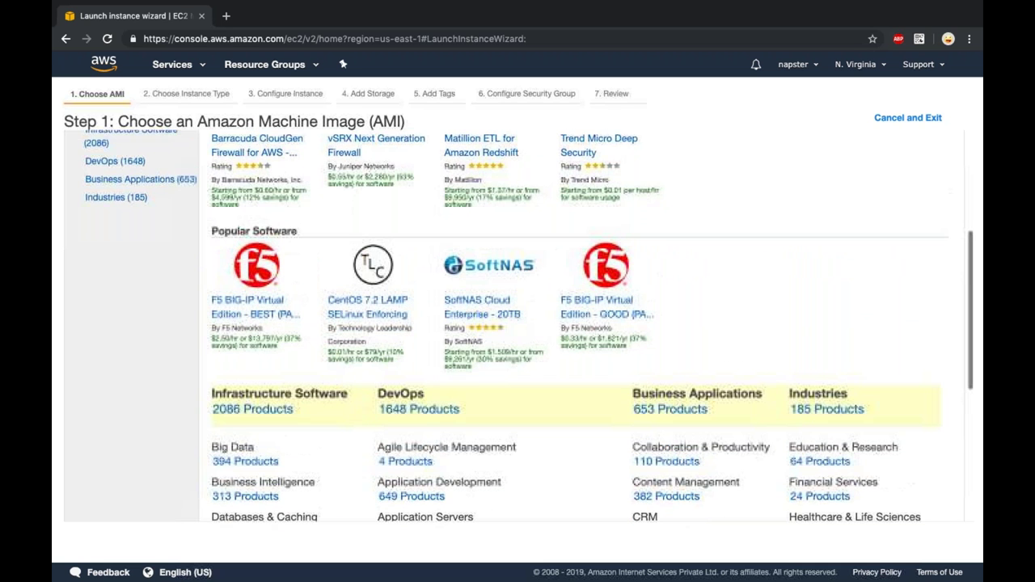
{"action": "scroll", "coordinate": [210, 311], "scroll_direction": "up", "scroll_amount": 2}
{"action": "scroll", "coordinate": [161, 311], "scroll_direction": "up", "scroll_amount": 1}
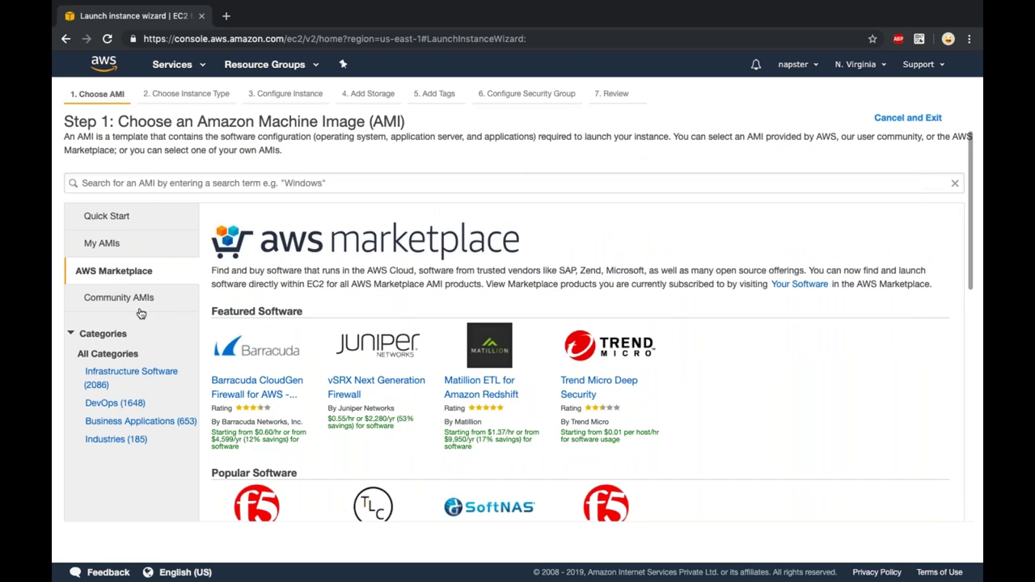
- Examine the Community AMIs and their operating system, architecture and root device type filters
{"action": "left_click", "coordinate": [122, 308]}
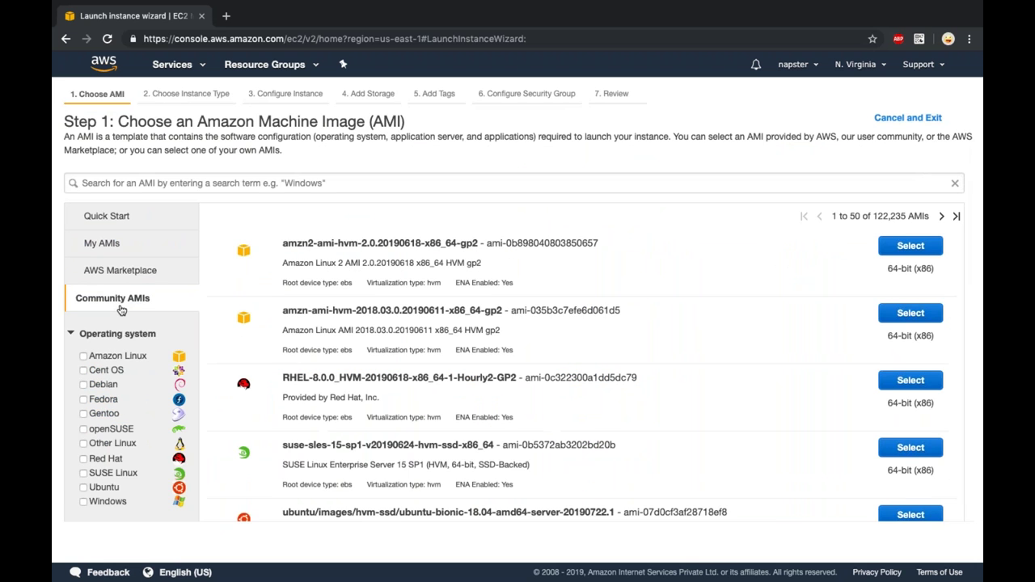
{"action": "scroll", "coordinate": [130, 380], "scroll_direction": "down", "scroll_amount": 1}
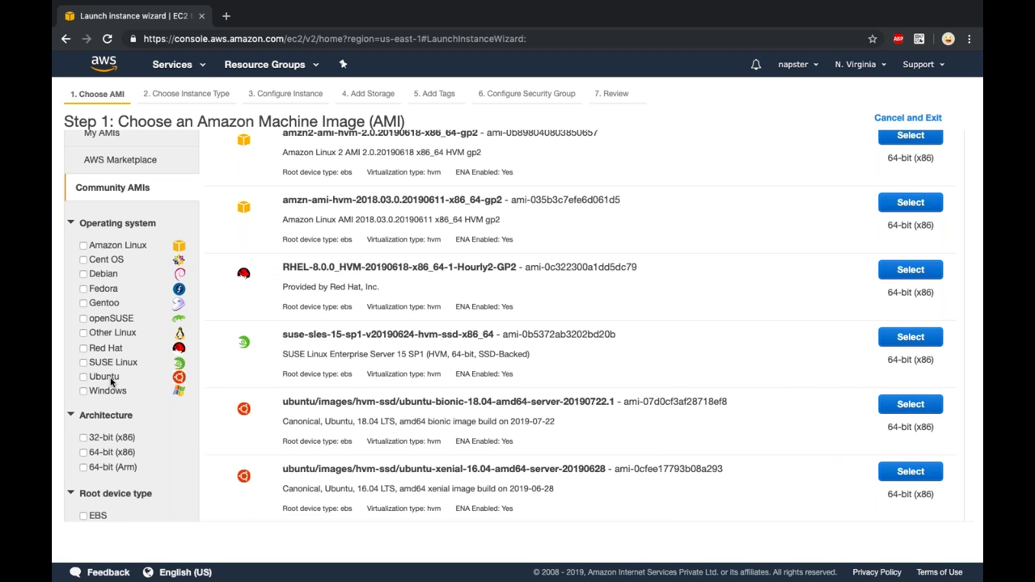
{"action": "scroll", "coordinate": [111, 382], "scroll_direction": "down", "scroll_amount": 1}
{"action": "scroll", "coordinate": [111, 383], "scroll_direction": "down", "scroll_amount": 3}
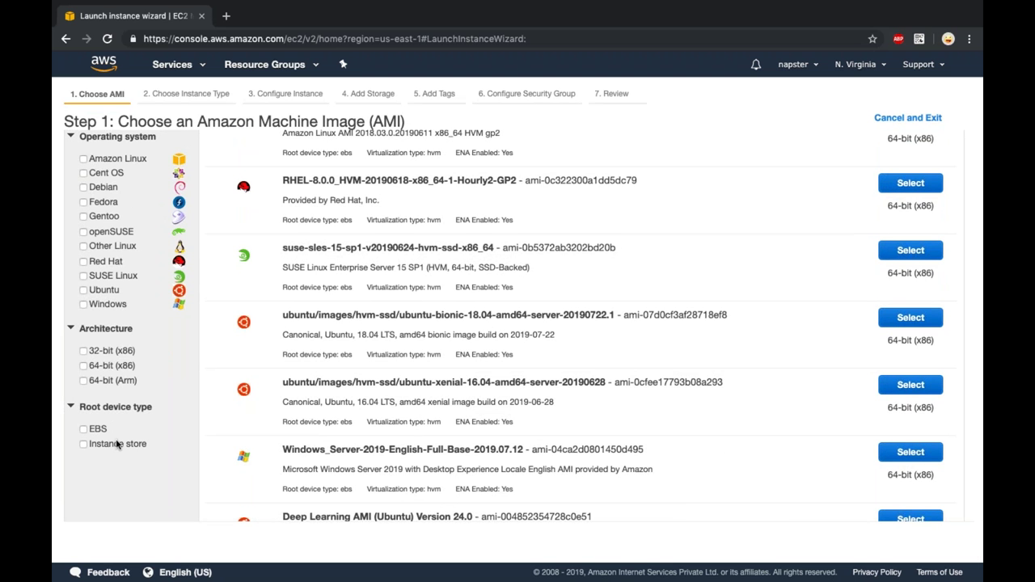
{"action": "scroll", "coordinate": [117, 443], "scroll_direction": "up", "scroll_amount": 3}
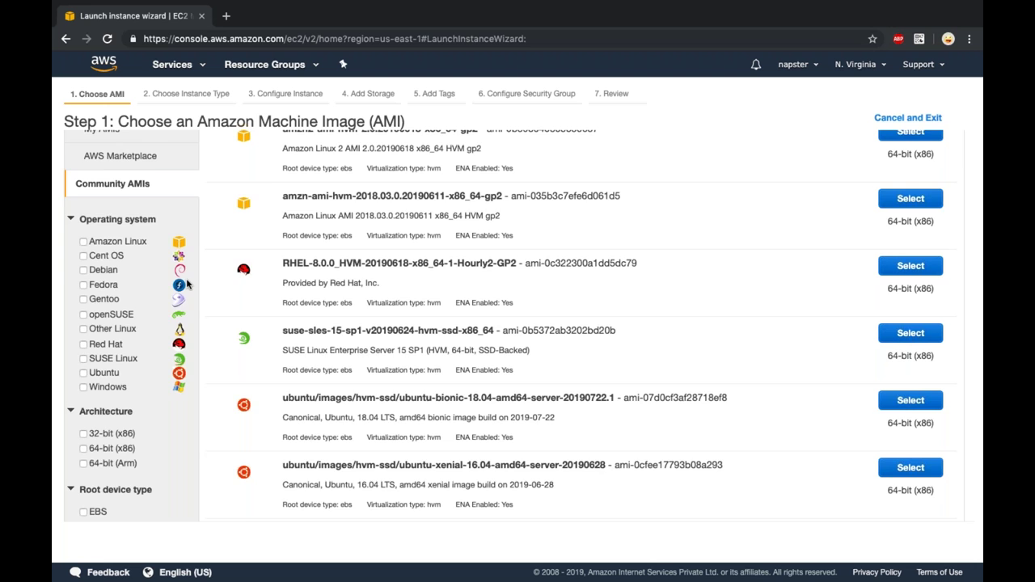
{"action": "scroll", "coordinate": [187, 283], "scroll_direction": "up", "scroll_amount": 3}
- Return to the Quick Start AMIs and select Microsoft Windows Server 2019 Base for the instance
{"action": "left_click", "coordinate": [128, 212]}
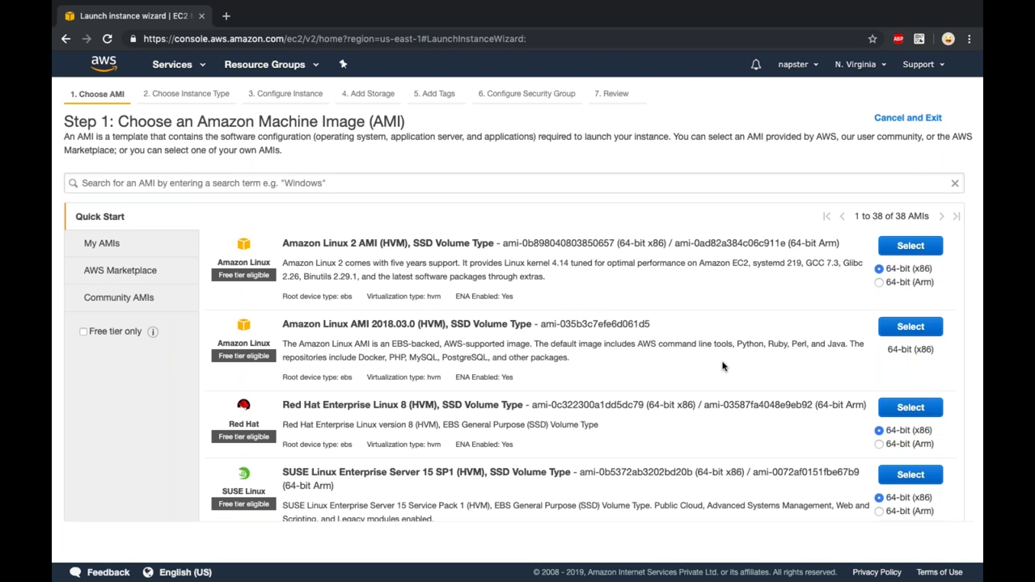
{"action": "scroll", "coordinate": [722, 366], "scroll_direction": "down", "scroll_amount": 5}
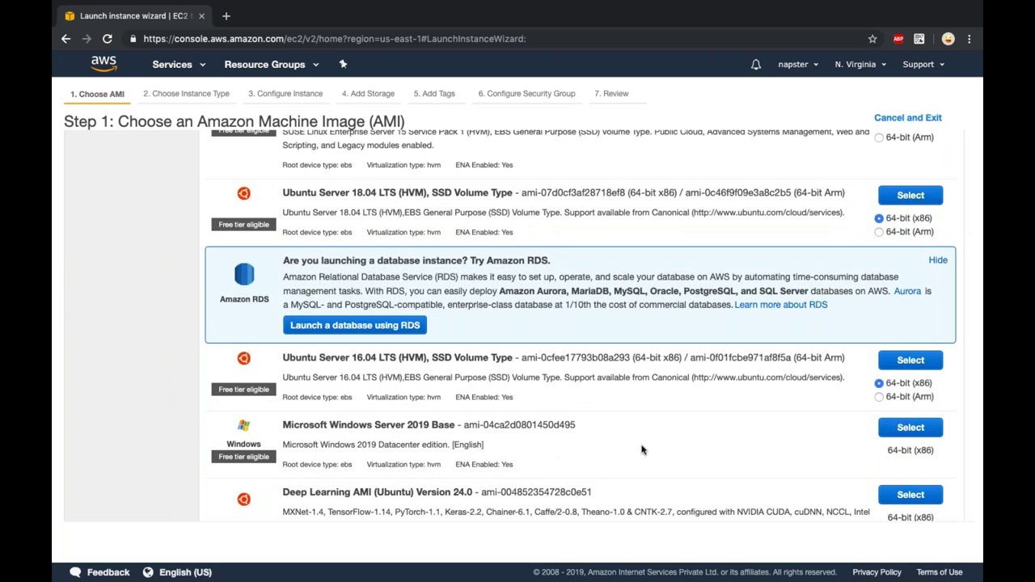
{"action": "left_click", "coordinate": [922, 429]}
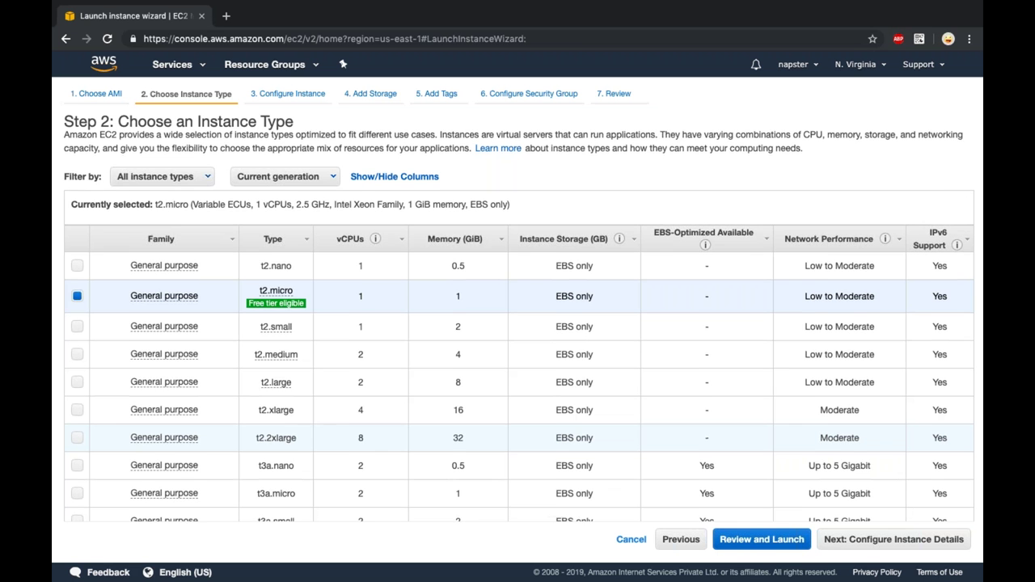
- Compare the available instance types, keep the free-tier t2.micro, and continue to the instance details
{"action": "scroll", "coordinate": [518, 364], "scroll_direction": "down", "scroll_amount": 3}
{"action": "scroll", "coordinate": [517, 364], "scroll_direction": "up", "scroll_amount": 3}
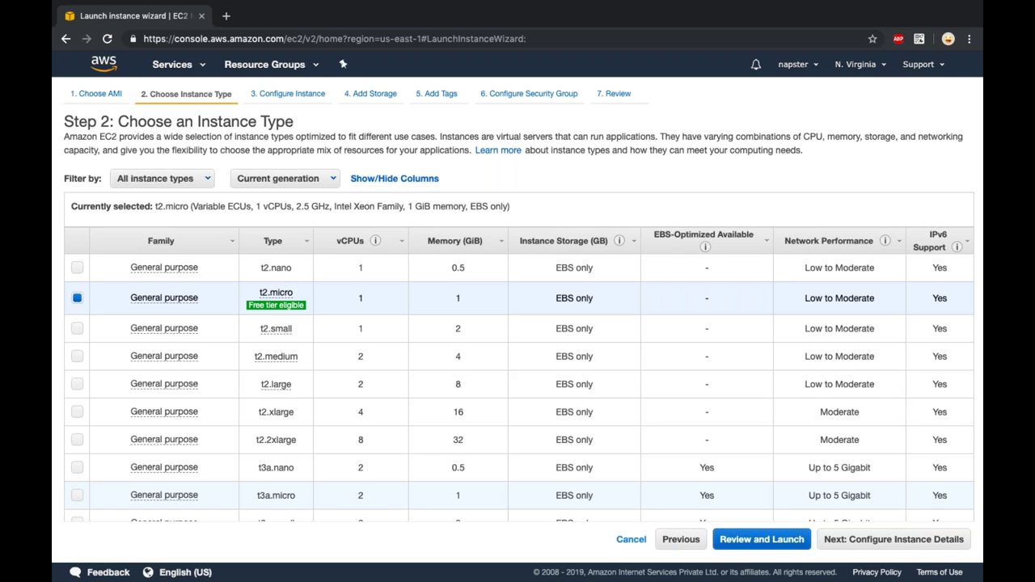
{"action": "mouse_move", "coordinate": [164, 467]}
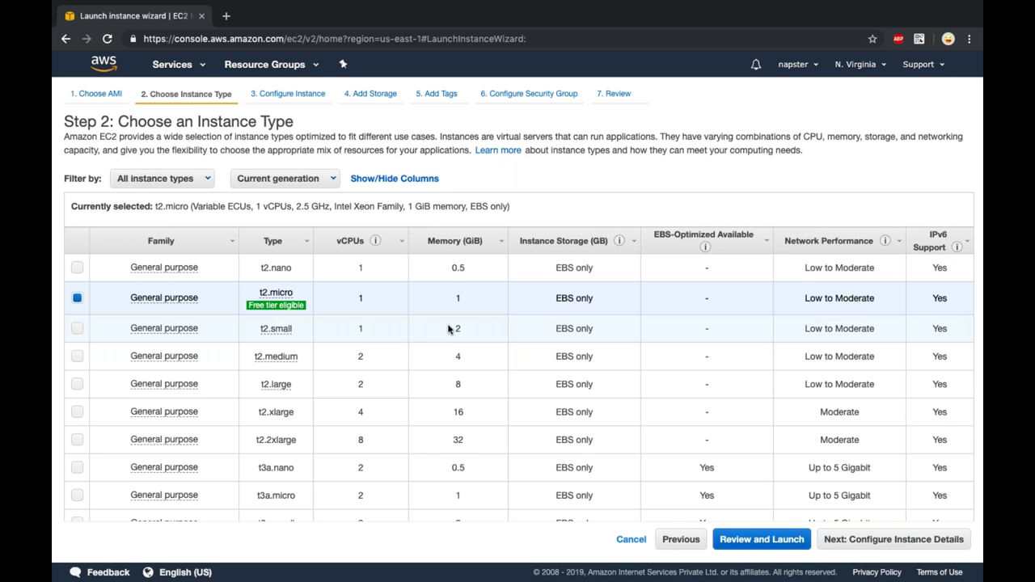
{"action": "scroll", "coordinate": [448, 328], "scroll_direction": "down", "scroll_amount": 5}
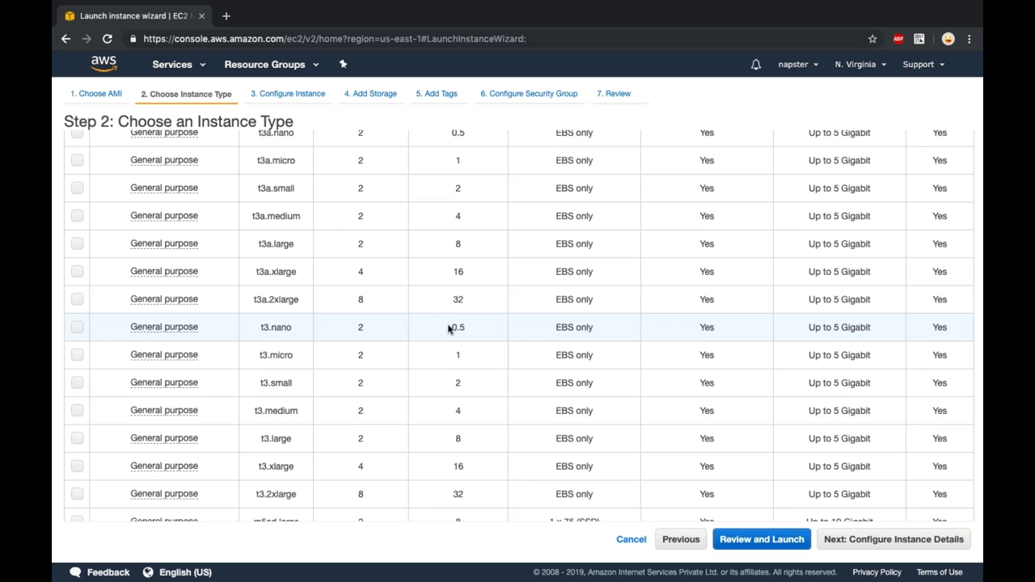
{"action": "scroll", "coordinate": [448, 328], "scroll_direction": "up", "scroll_amount": 5}
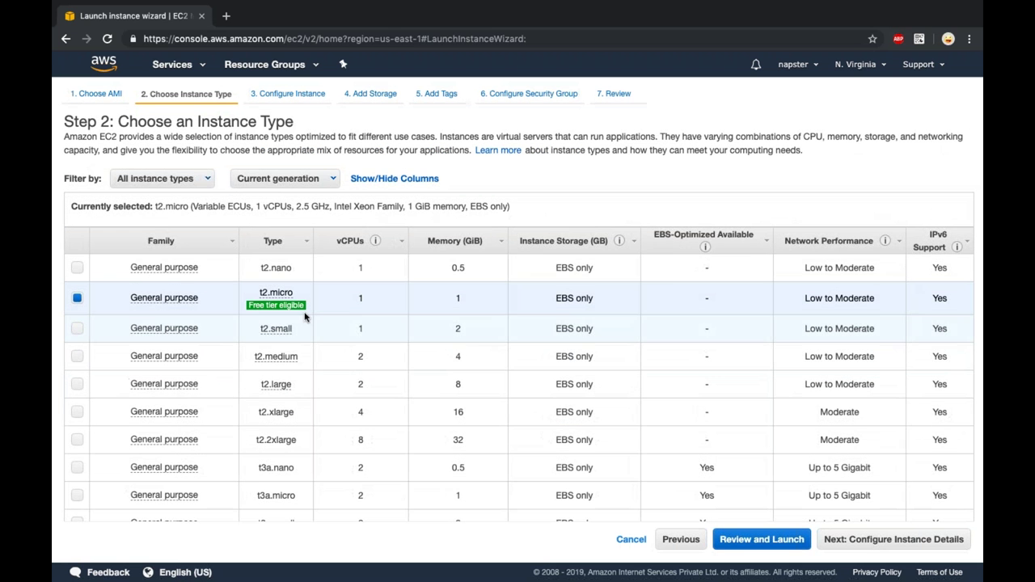
{"action": "mouse_move", "coordinate": [299, 311]}
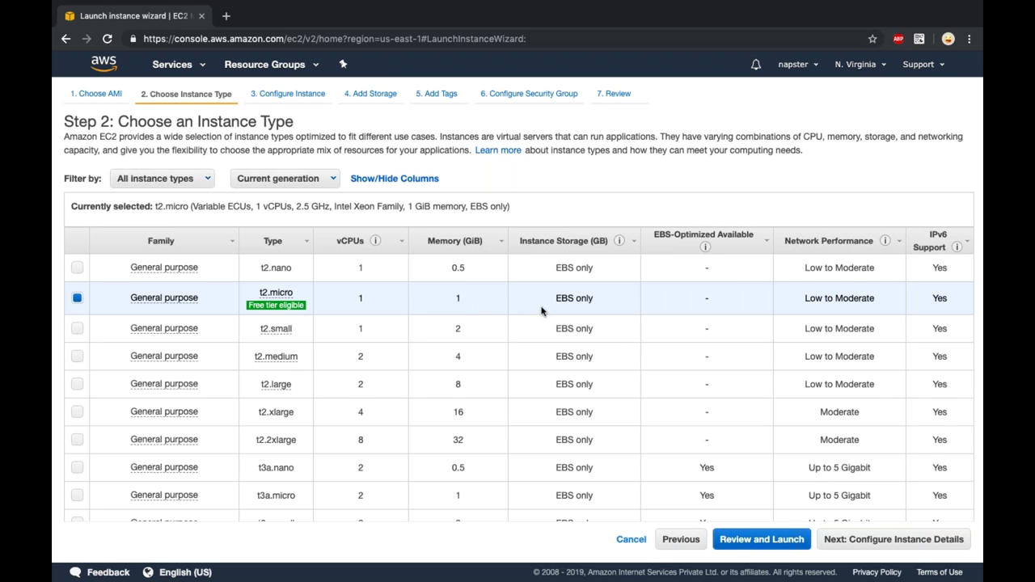
{"action": "left_click", "coordinate": [890, 548]}
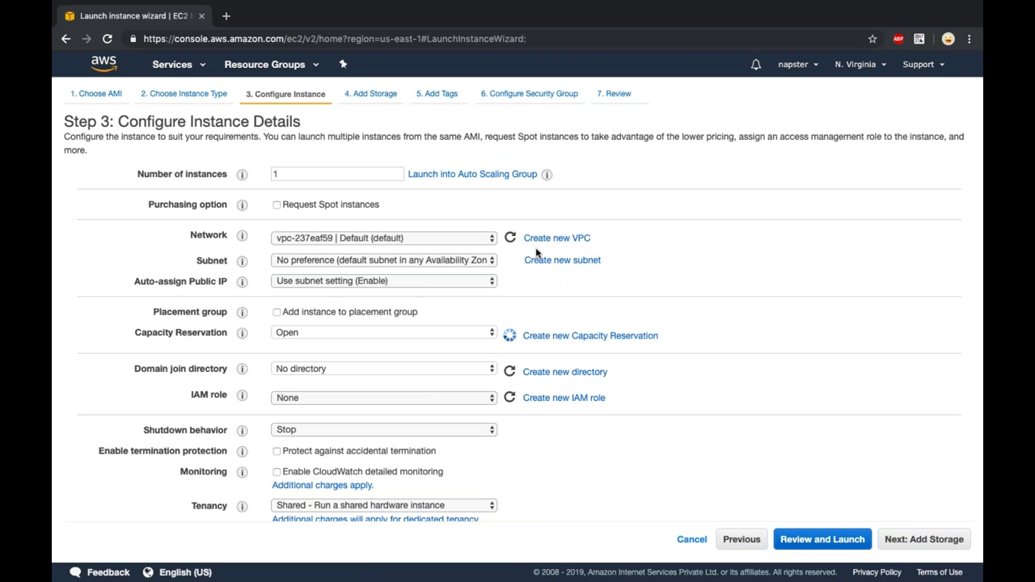
- Try requesting Spot instances with a maximum price of $0.06, and withdraw the request
{"action": "double_click", "coordinate": [296, 173]}
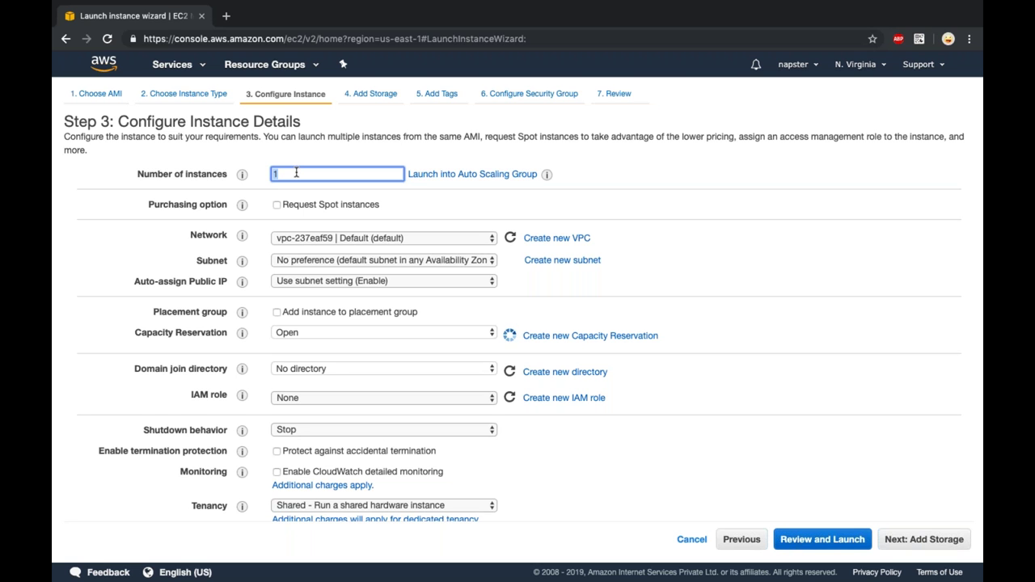
{"action": "left_click", "coordinate": [353, 129]}
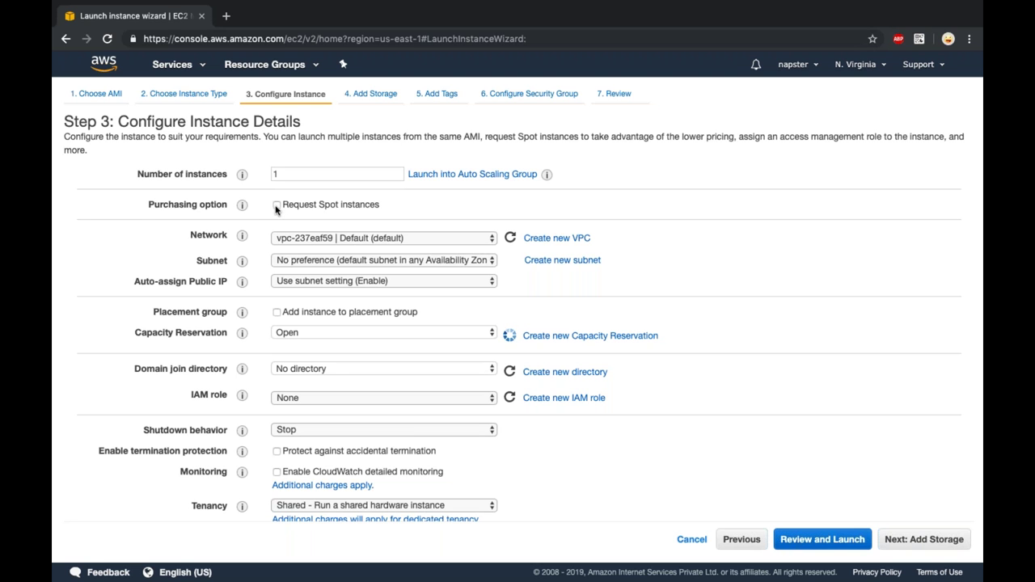
{"action": "scroll", "coordinate": [289, 440], "scroll_direction": "down", "scroll_amount": 1}
{"action": "left_click", "coordinate": [276, 205]}
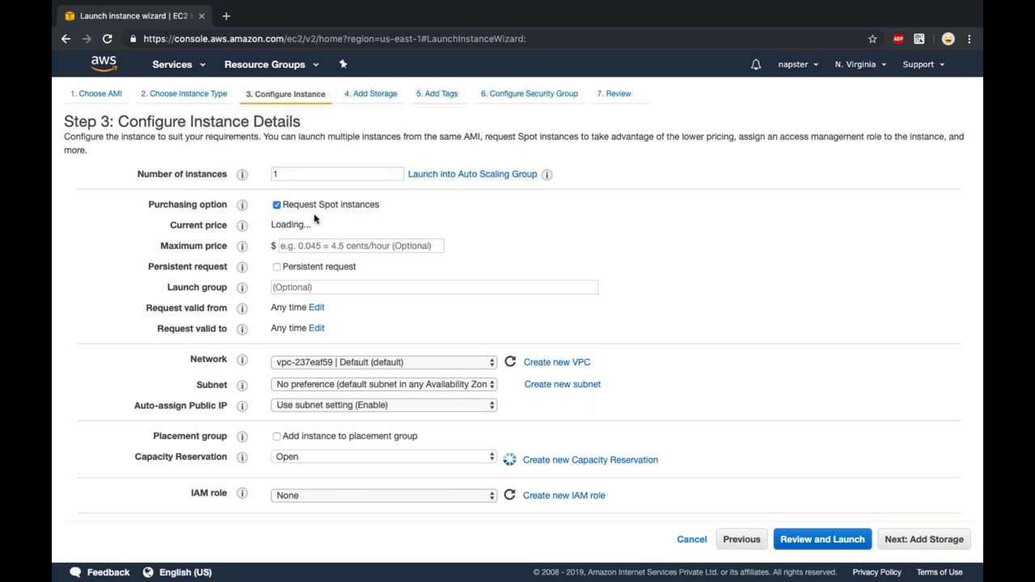
{"action": "double_click", "coordinate": [297, 225]}
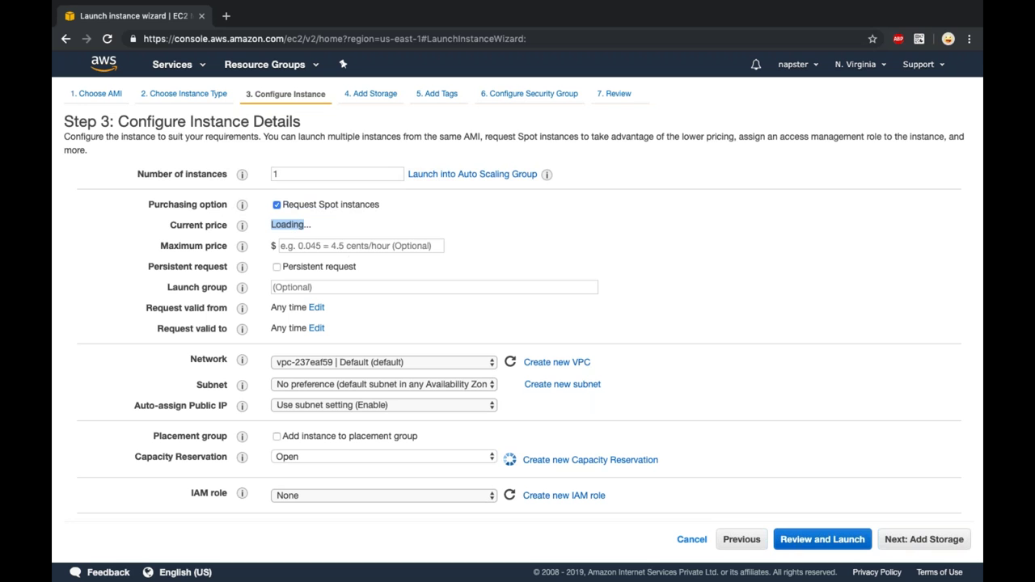
{"action": "left_click", "coordinate": [350, 252]}
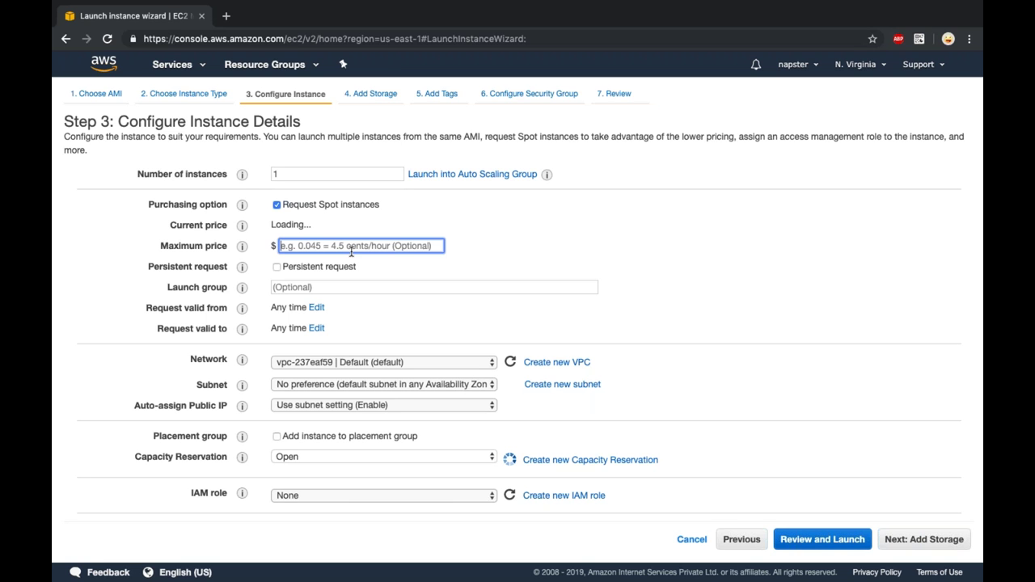
{"action": "type", "text": "0.06"}
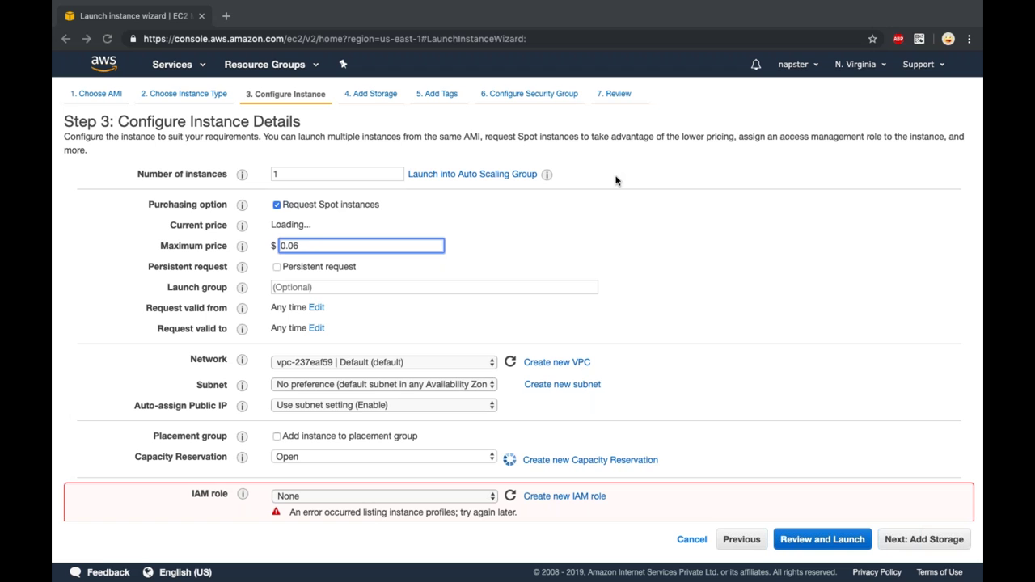
{"action": "left_click", "coordinate": [276, 207]}
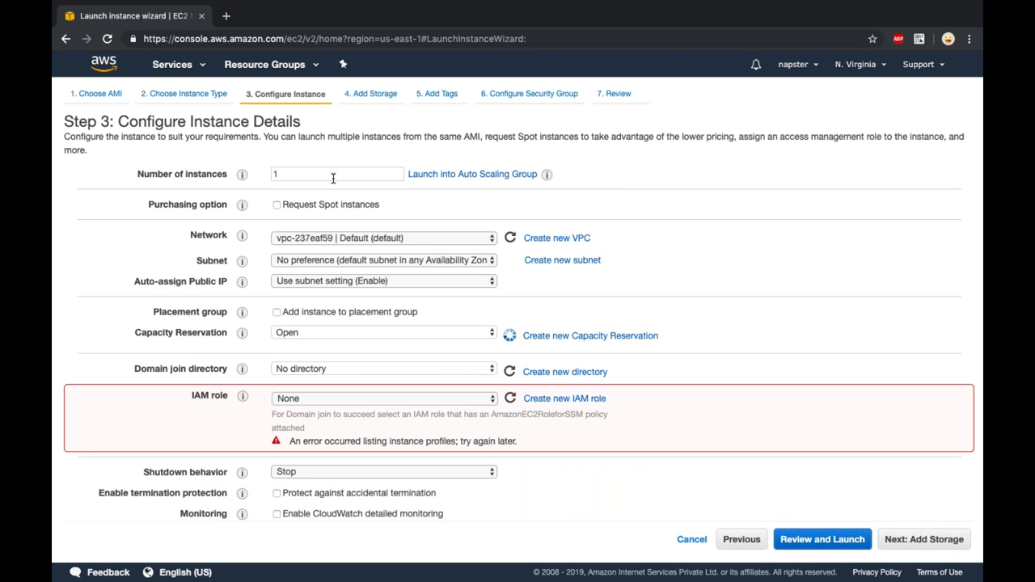
- Check which VPCs are offered for the instance's network, keeping the default VPC
{"action": "scroll", "coordinate": [332, 178], "scroll_direction": "down", "scroll_amount": 2}
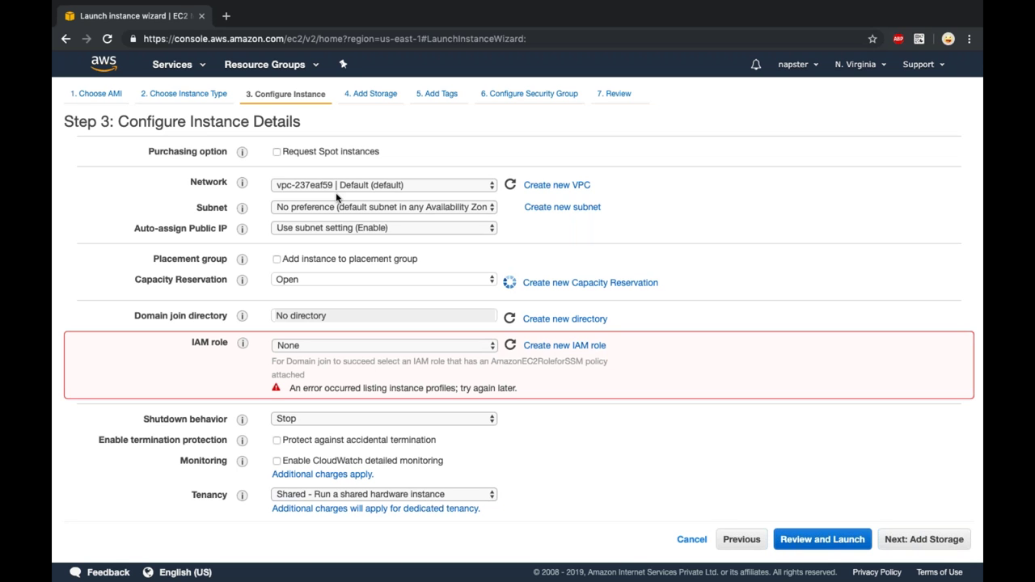
{"action": "left_click", "coordinate": [331, 185]}
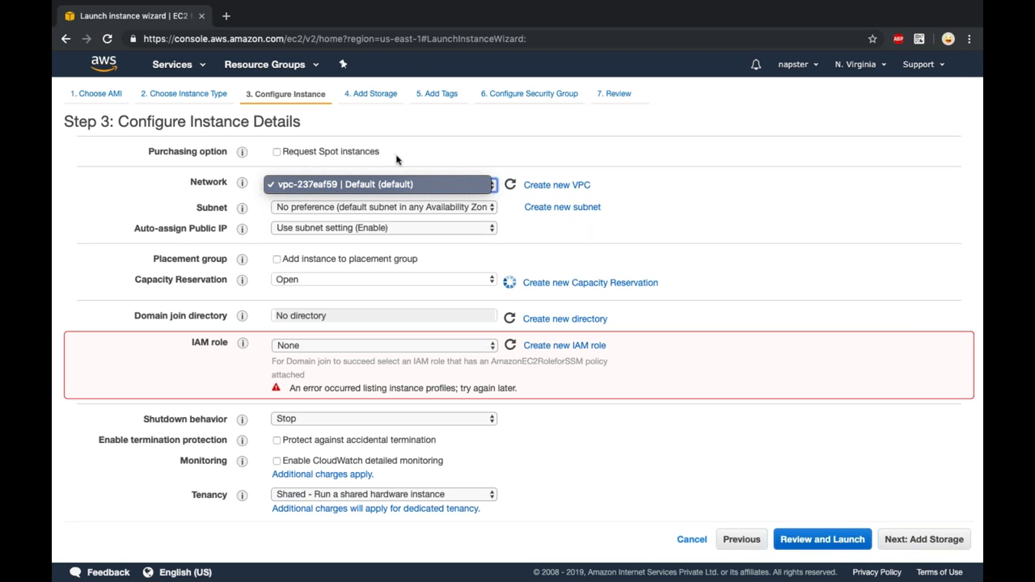
{"action": "left_click", "coordinate": [432, 171]}
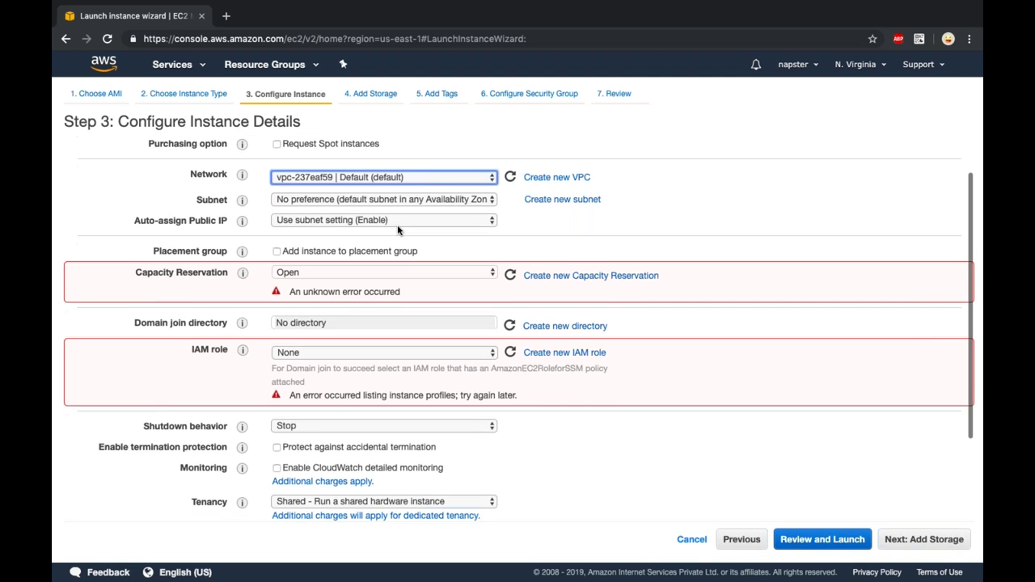
- Review the instance detail settings and check the shutdown behavior and tenancy choices, keeping Stop and Shared
{"action": "scroll", "coordinate": [397, 230], "scroll_direction": "down", "scroll_amount": 2}
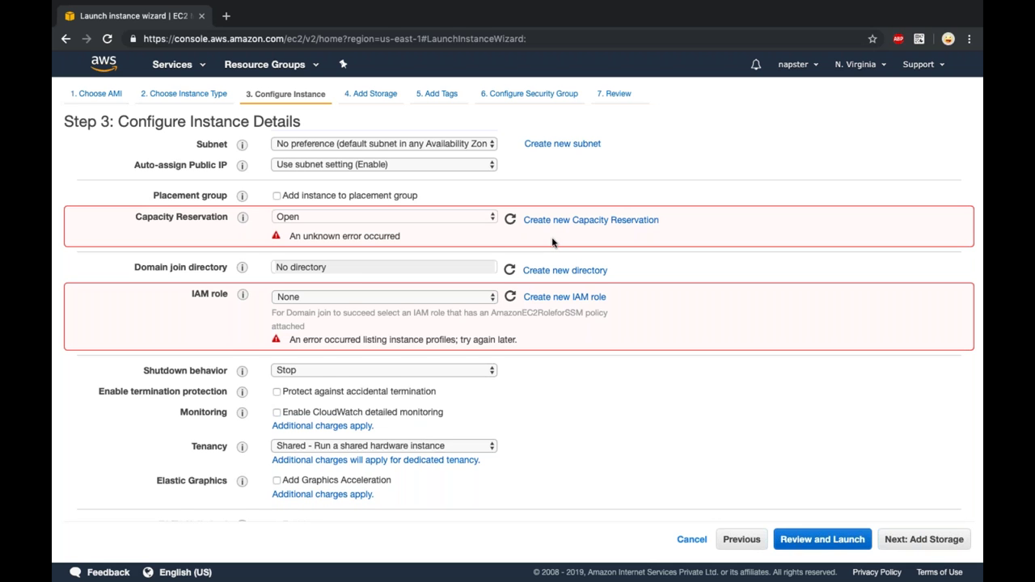
{"action": "scroll", "coordinate": [552, 241], "scroll_direction": "down", "scroll_amount": 2}
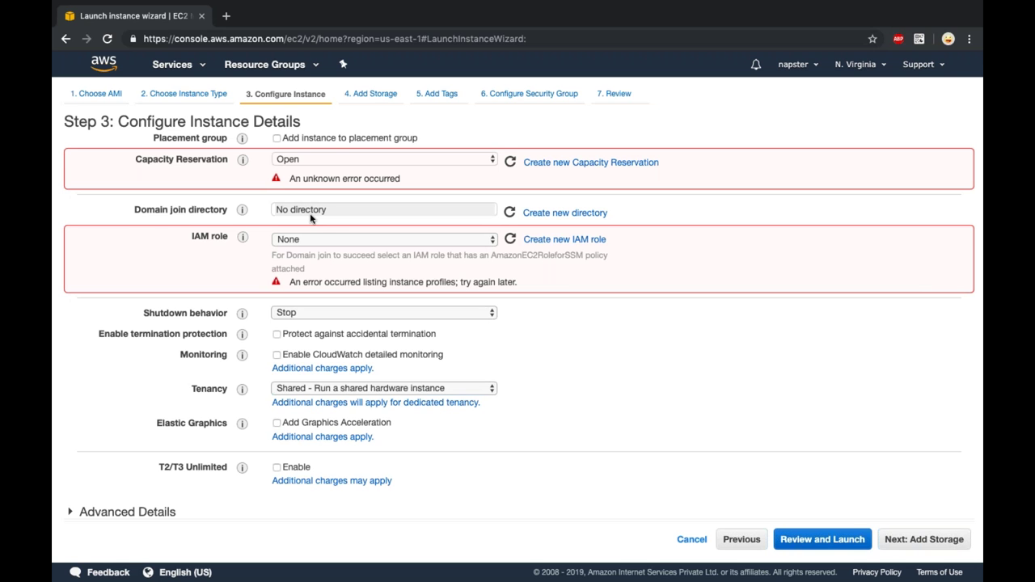
{"action": "scroll", "coordinate": [310, 218], "scroll_direction": "down", "scroll_amount": 1}
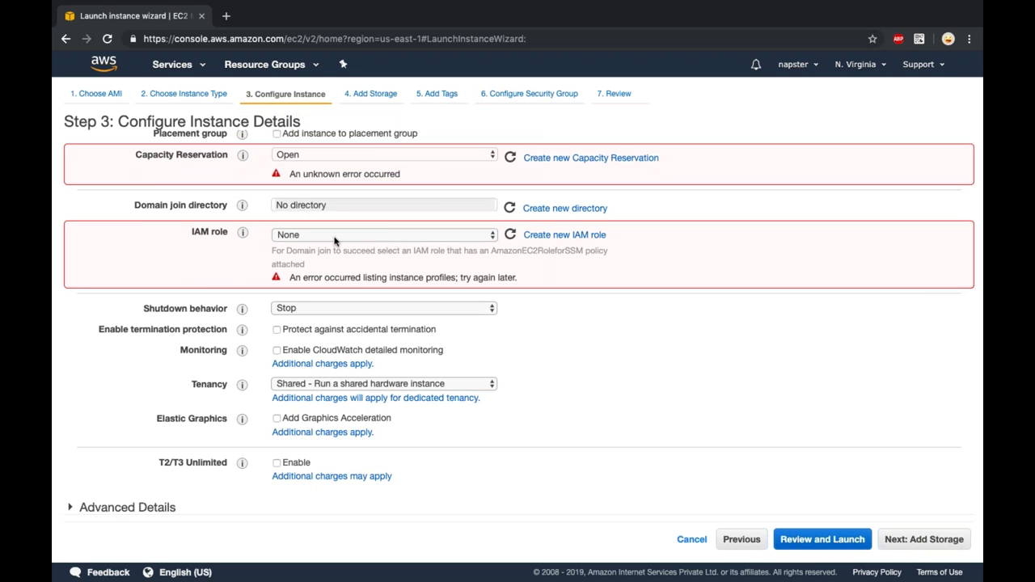
{"action": "left_click", "coordinate": [369, 311]}
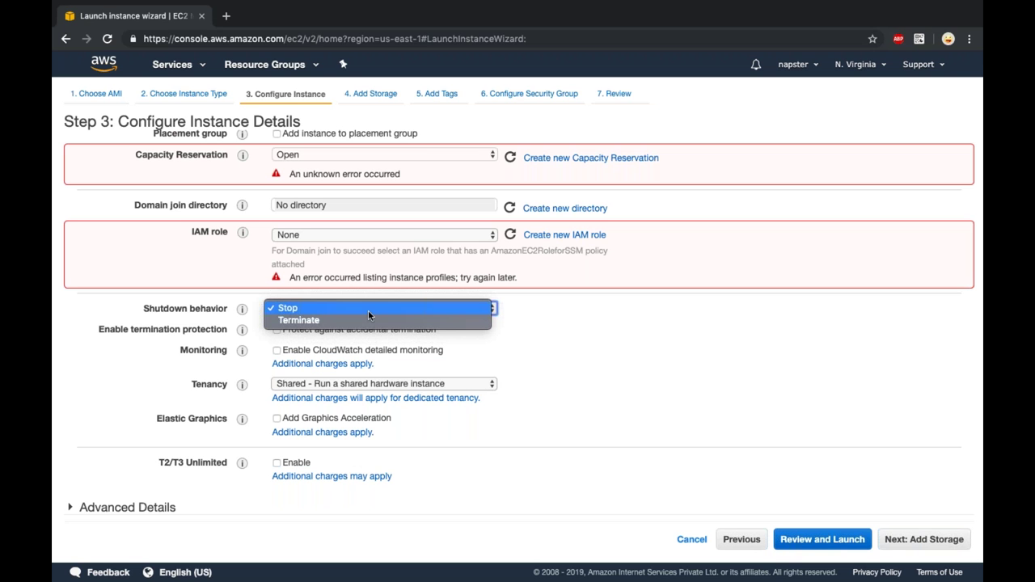
{"action": "left_click", "coordinate": [368, 310]}
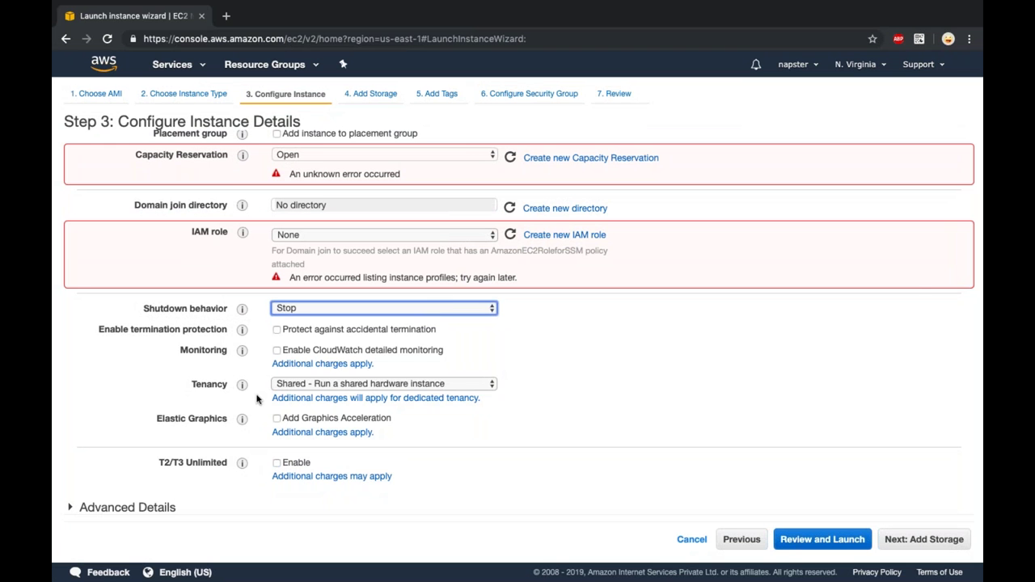
{"action": "left_click", "coordinate": [304, 385]}
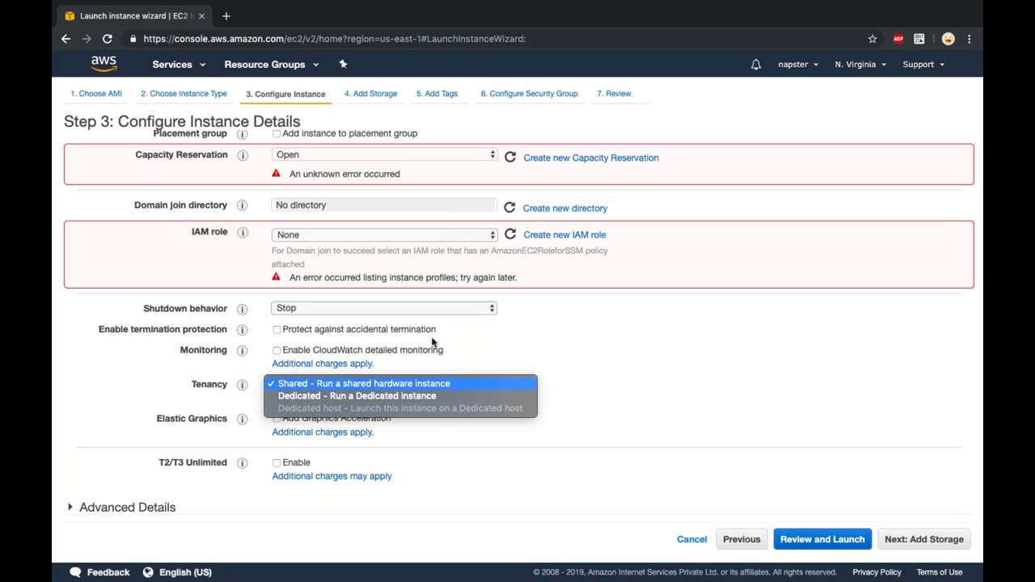
{"action": "left_click", "coordinate": [702, 383]}
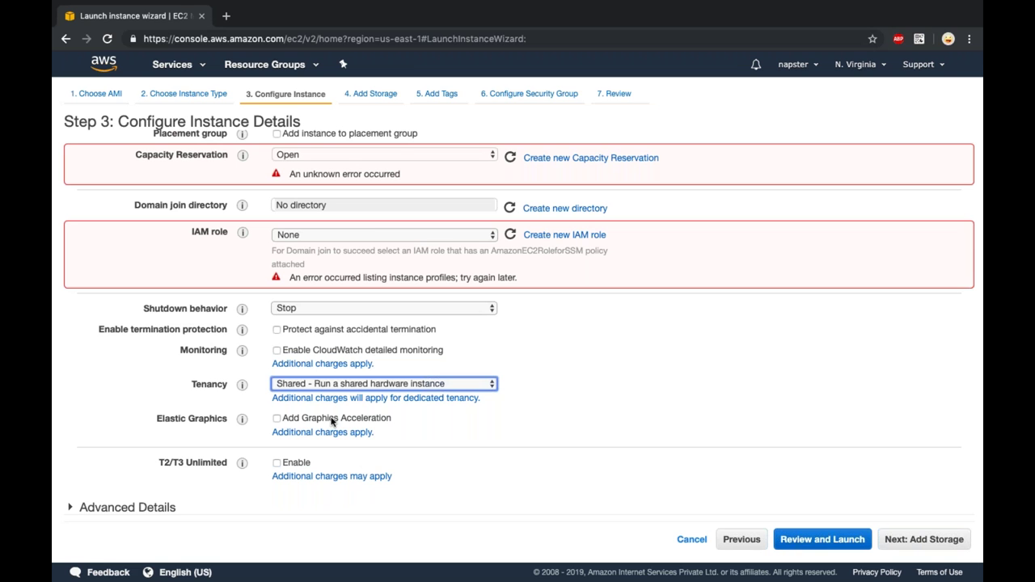
- Expand the advanced details and examine the optional user data field, leaving it empty
{"action": "mouse_move", "coordinate": [246, 467]}
{"action": "left_click", "coordinate": [166, 506]}
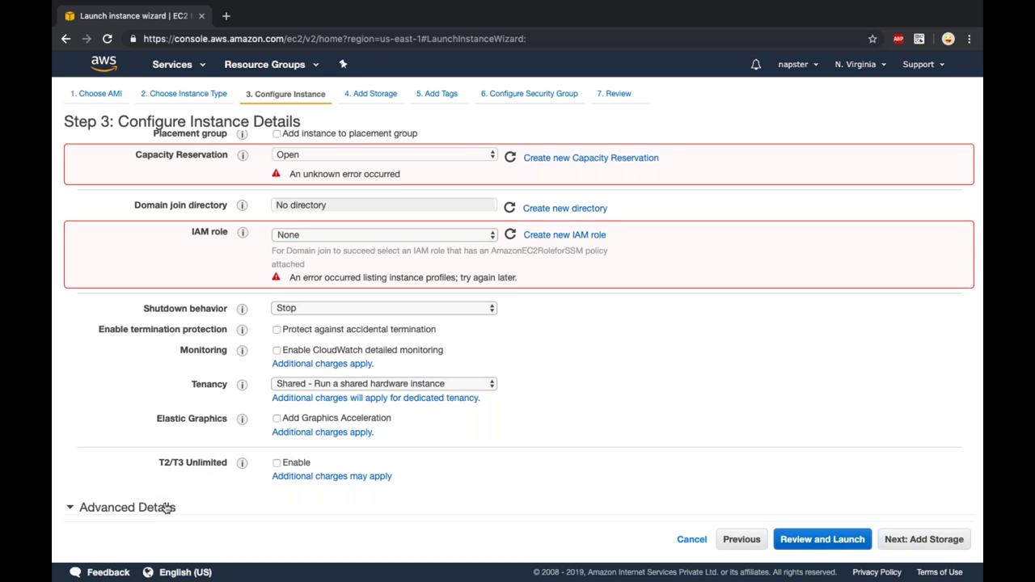
{"action": "scroll", "coordinate": [177, 501], "scroll_direction": "down", "scroll_amount": 2}
{"action": "left_click", "coordinate": [274, 501]}
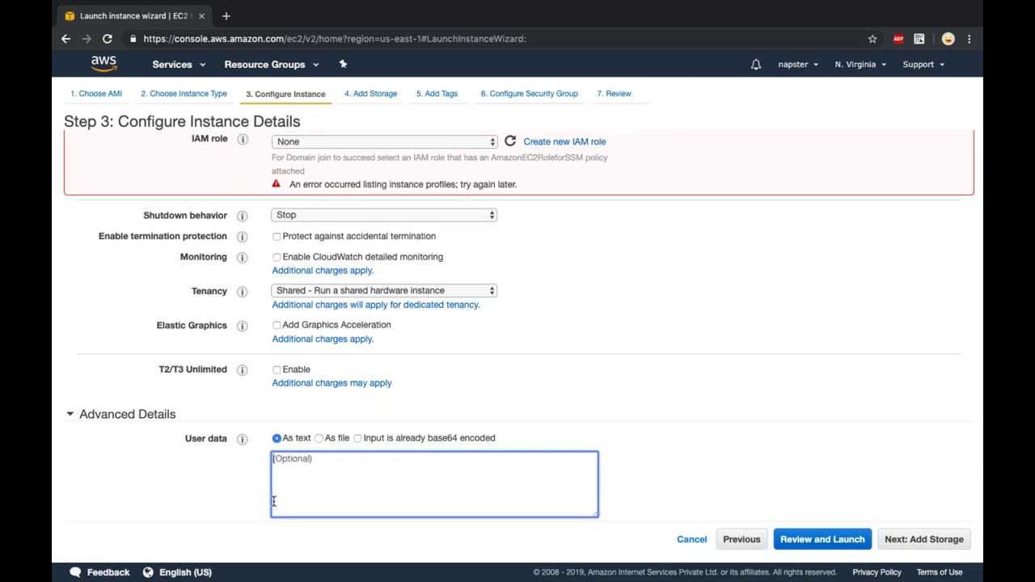
{"action": "scroll", "coordinate": [274, 501], "scroll_direction": "up", "scroll_amount": 1}
{"action": "scroll", "coordinate": [274, 501], "scroll_direction": "up", "scroll_amount": 3}
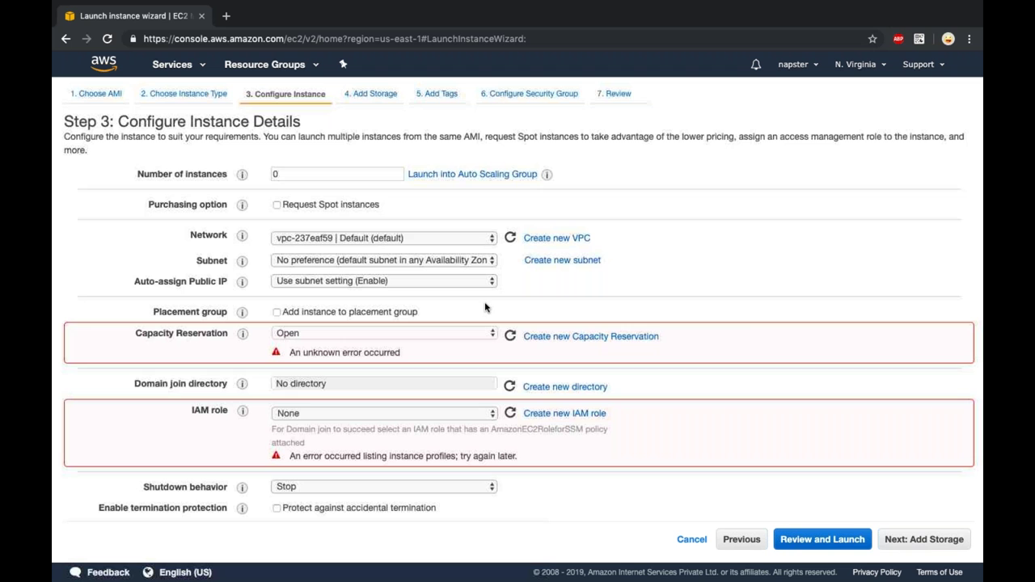
- Set the number of instances to 1 and continue to the storage settings
{"action": "left_click", "coordinate": [934, 546]}
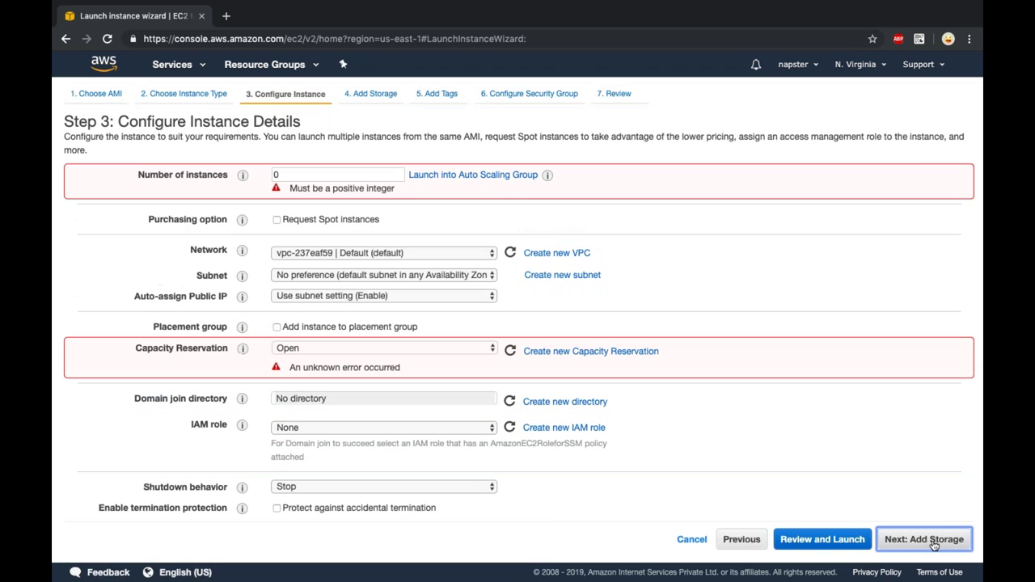
{"action": "double_click", "coordinate": [377, 172]}
{"action": "type", "text": "1"}
{"action": "left_click", "coordinate": [677, 428]}
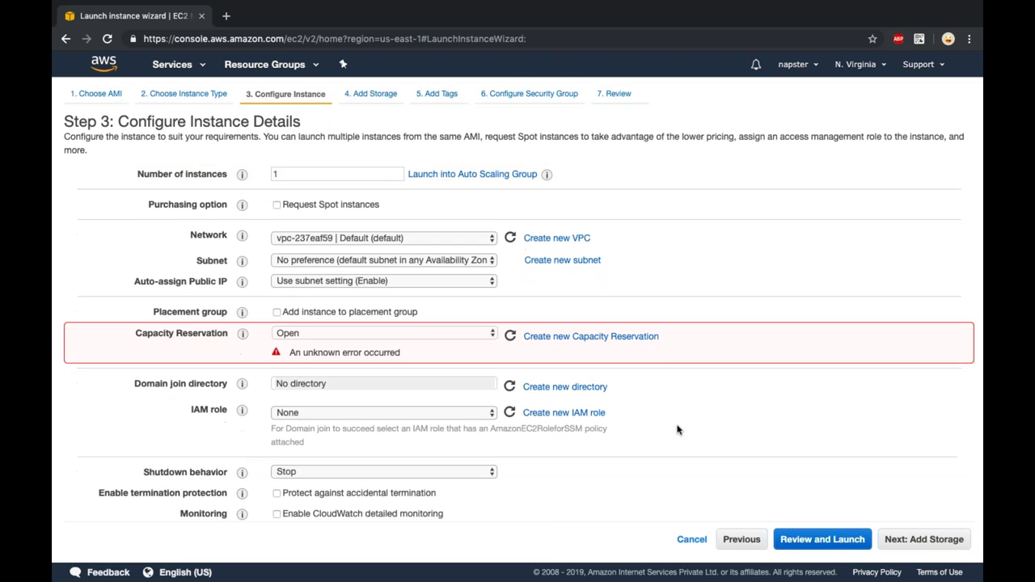
{"action": "left_click", "coordinate": [920, 546]}
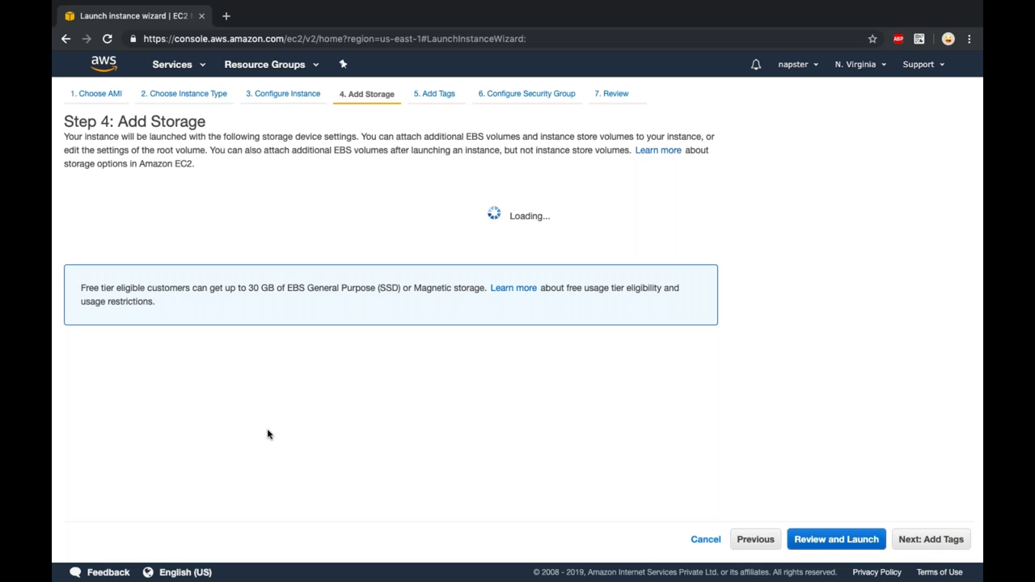
- Examine the root volume's size in the storage settings
{"action": "mouse_move", "coordinate": [717, 5]}
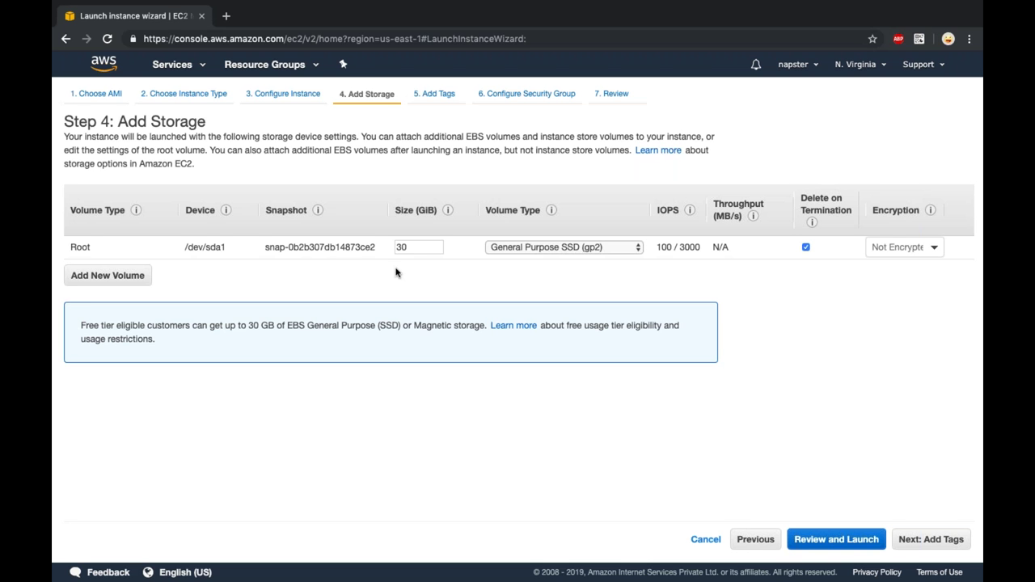
{"action": "double_click", "coordinate": [414, 249]}
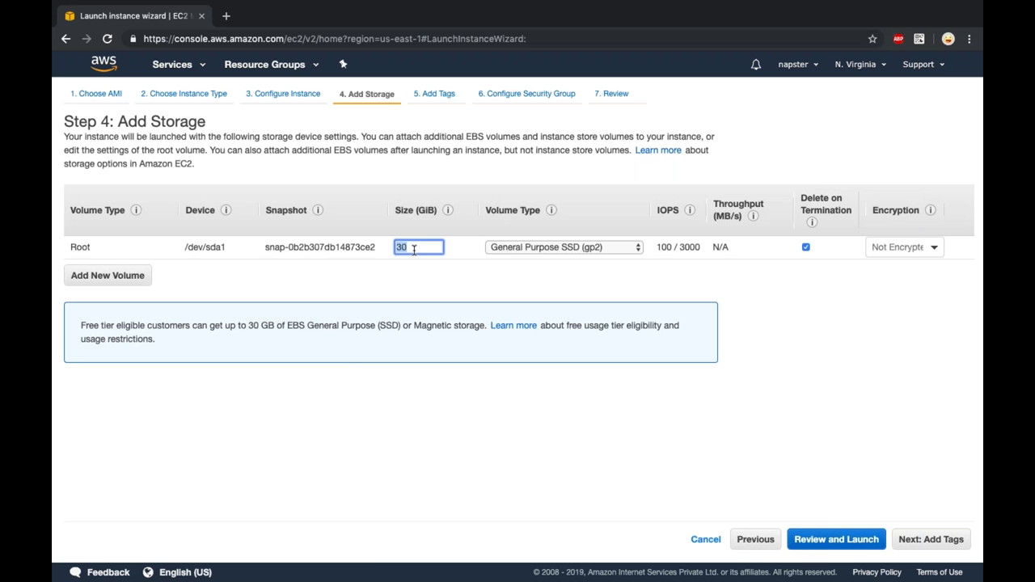
{"action": "scroll", "coordinate": [414, 249], "scroll_direction": "left", "scroll_amount": 5}
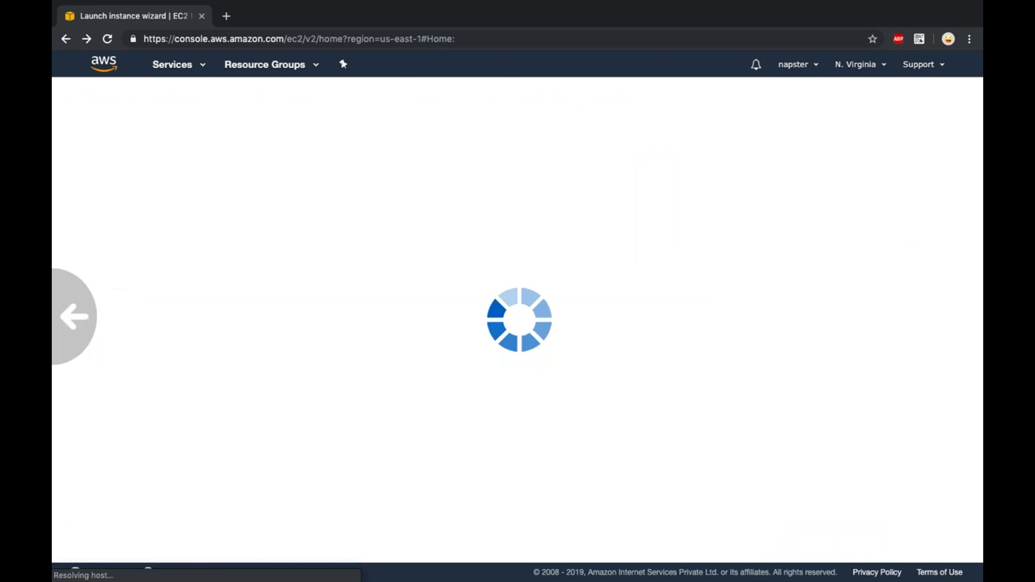
- Switch to Microsoft Word and create a blank document
{"action": "key", "text": "ctrl+Left"}
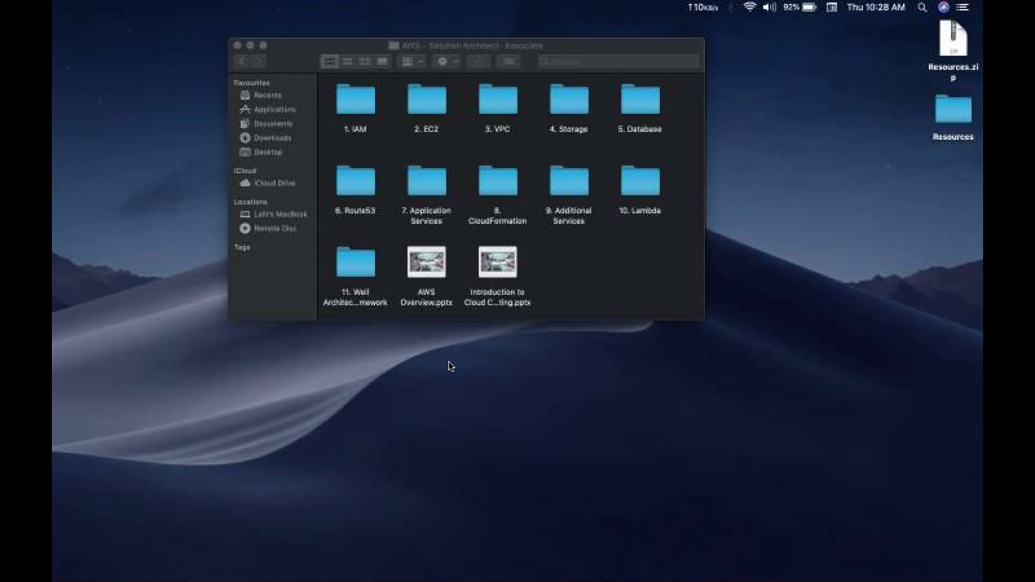
{"action": "key", "text": "super+space"}
{"action": "type", "text": "word"}
{"action": "key", "text": "Return"}
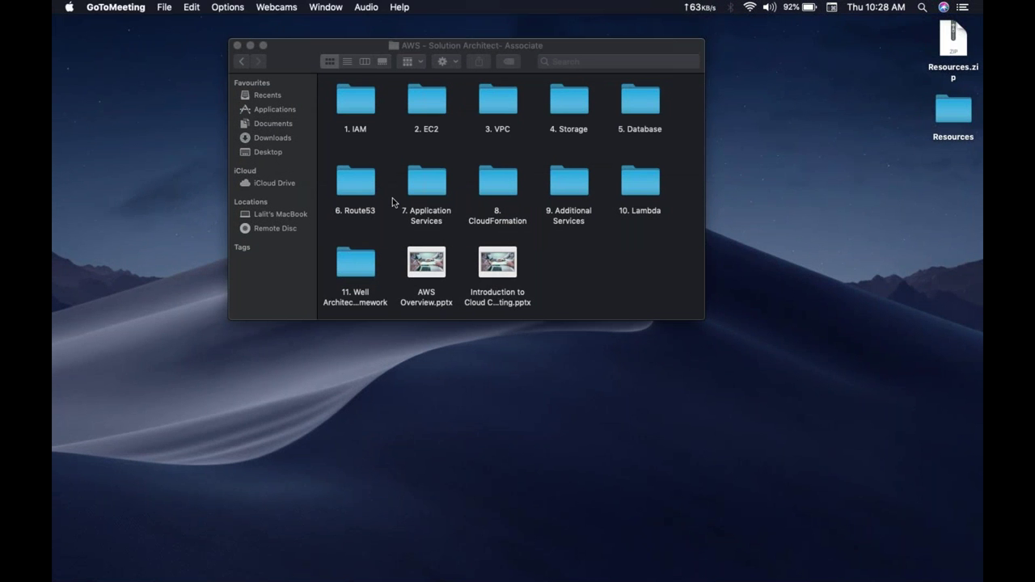
{"action": "key", "text": "F1"}
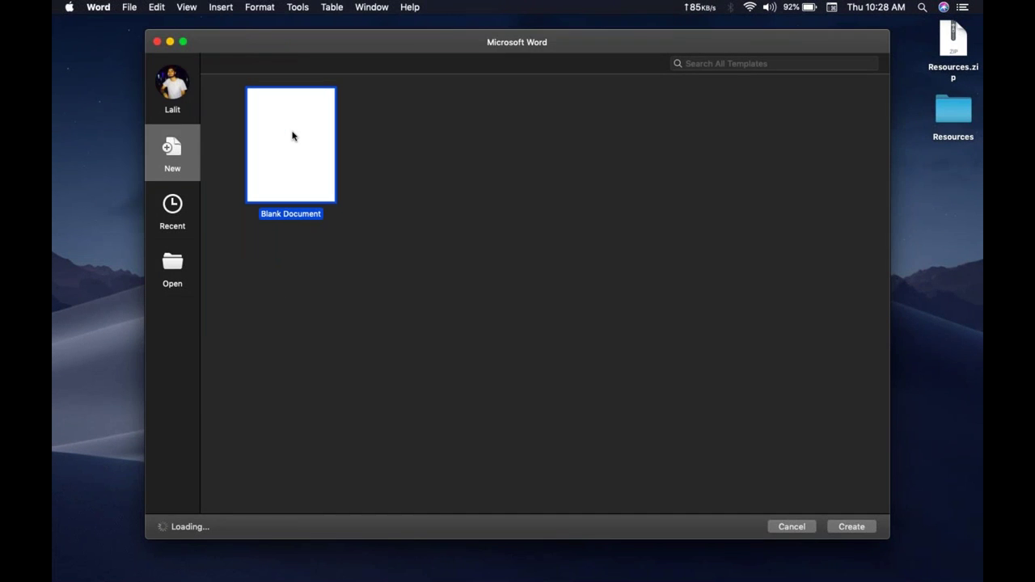
{"action": "double_click", "coordinate": [291, 135]}
{"action": "double_click", "coordinate": [383, 154]}
{"action": "double_click", "coordinate": [384, 291]}
- Write the storage notes "Windows machine – ebs – 30gb" and "Linux - 8gb" on separate lines of the document
{"action": "type", "text": "Window"}
{"action": "type", "text": "s ma"}
{"action": "key", "text": "BackSpace"}
{"action": "type", "text": "machine -"}
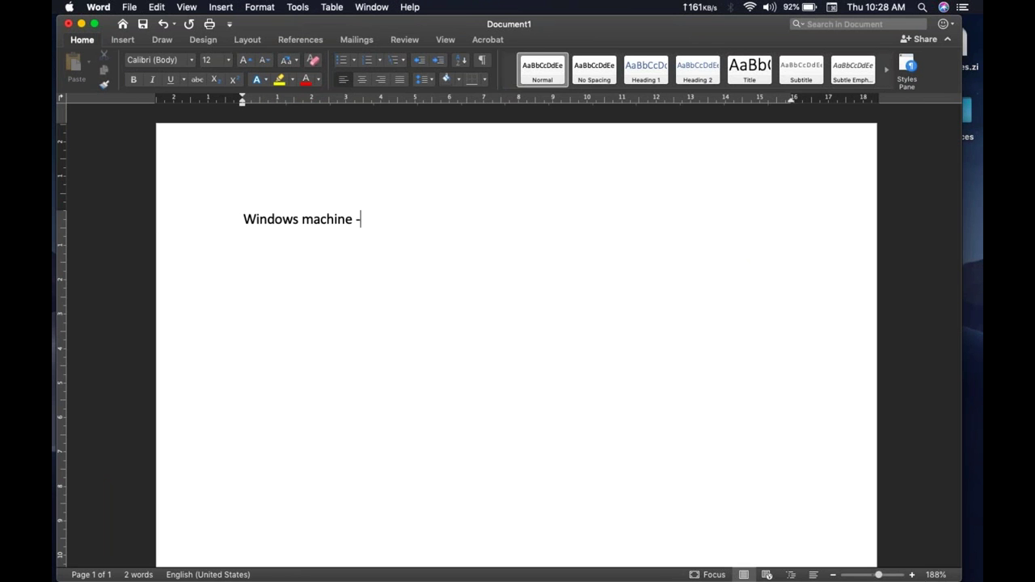
{"action": "type", "text": " ebs - 30gb"}
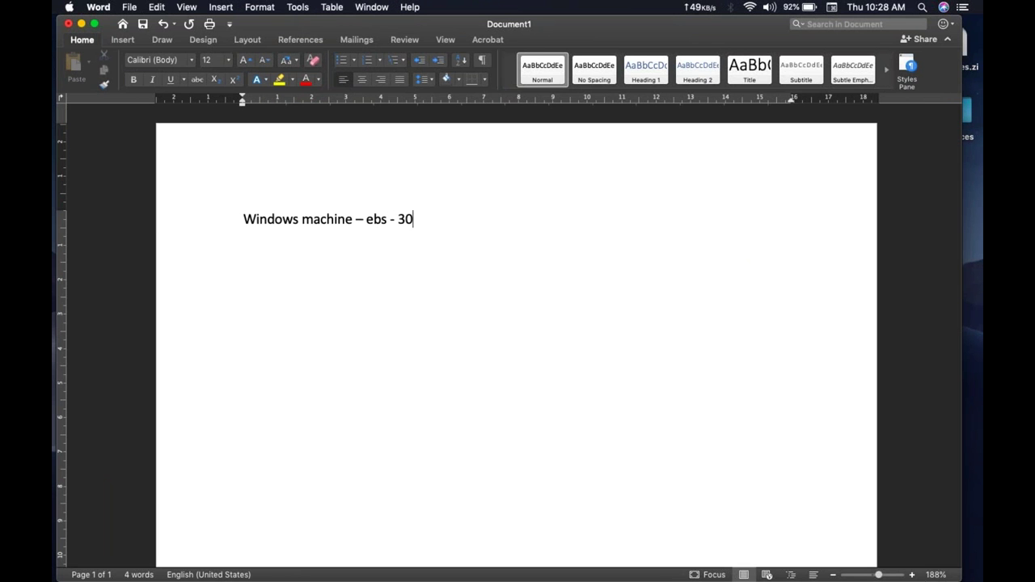
{"action": "key", "text": "Return"}
{"action": "type", "text": "Linux - "}
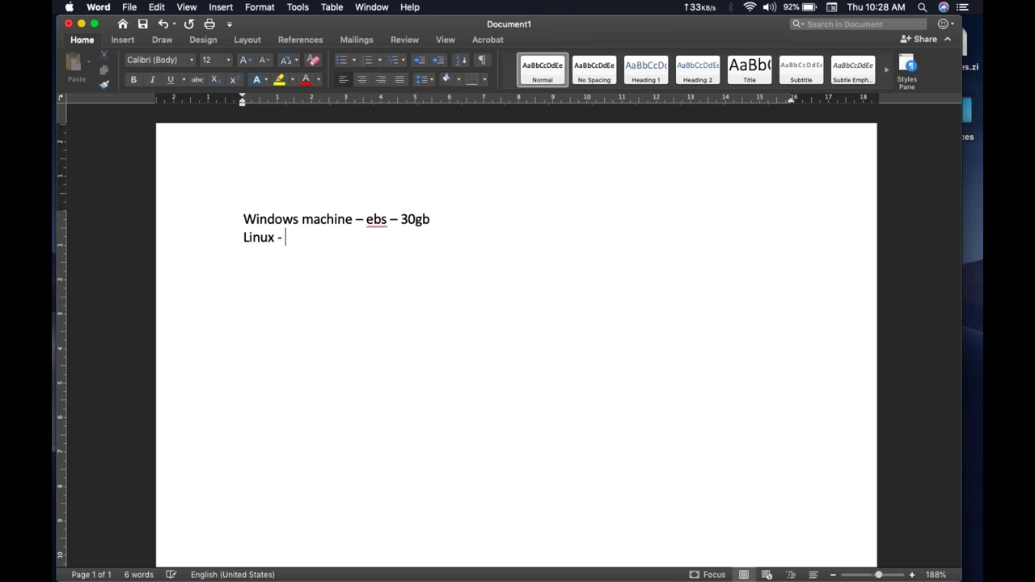
{"action": "type", "text": "8gb"}
- Switch back to Chrome, restart the instance launch wizard from the EC2 dashboard, and change the region to Asia Pacific (Mumbai)
{"action": "key", "text": "ctrl+Right"}
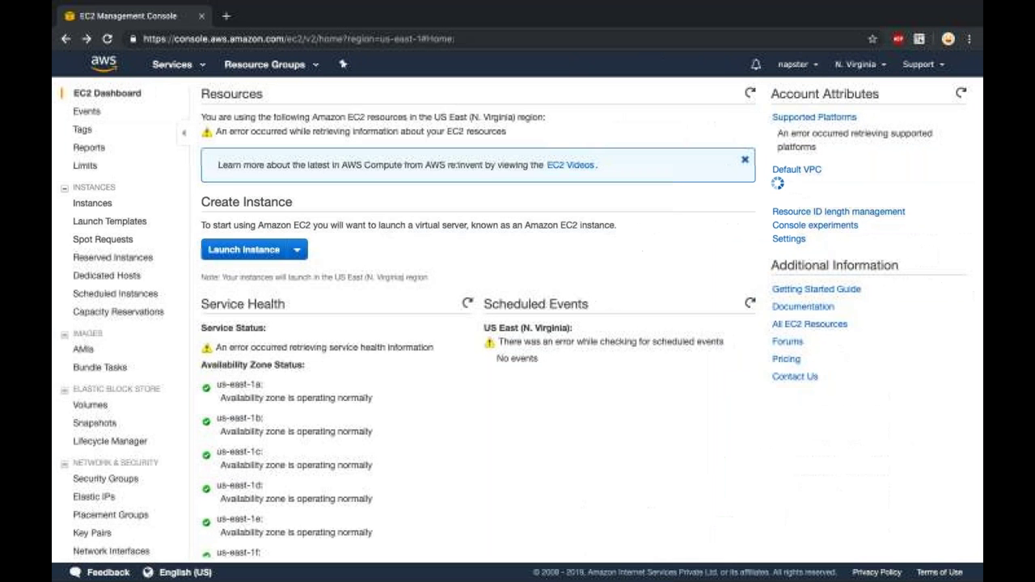
{"action": "left_click", "coordinate": [249, 249]}
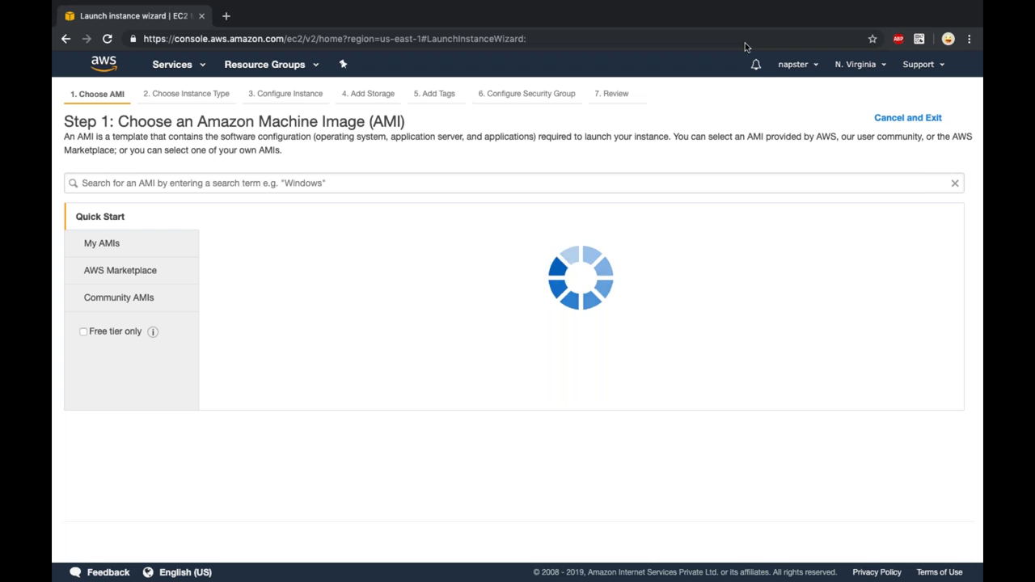
{"action": "left_click", "coordinate": [857, 68]}
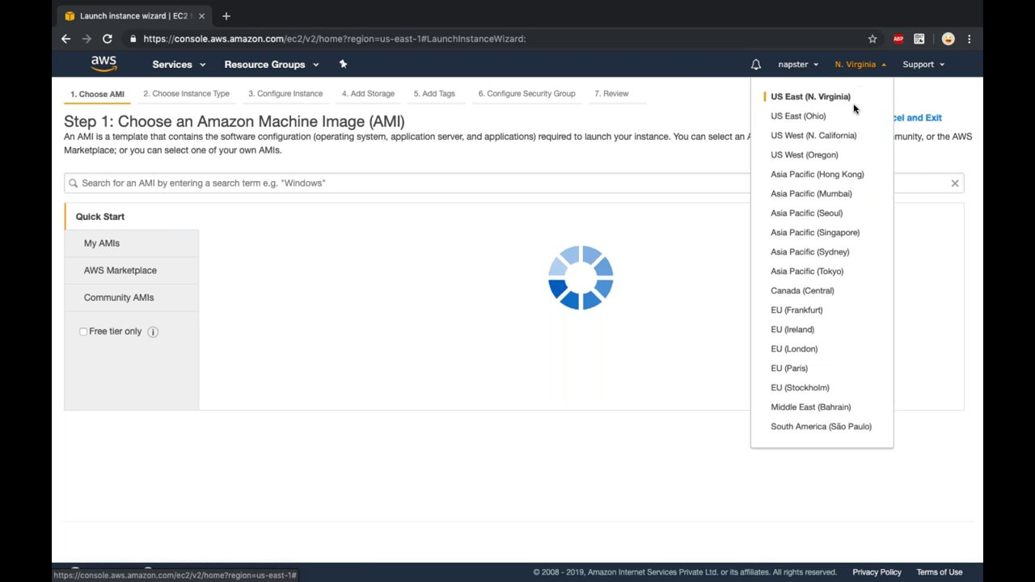
{"action": "left_click", "coordinate": [839, 195]}
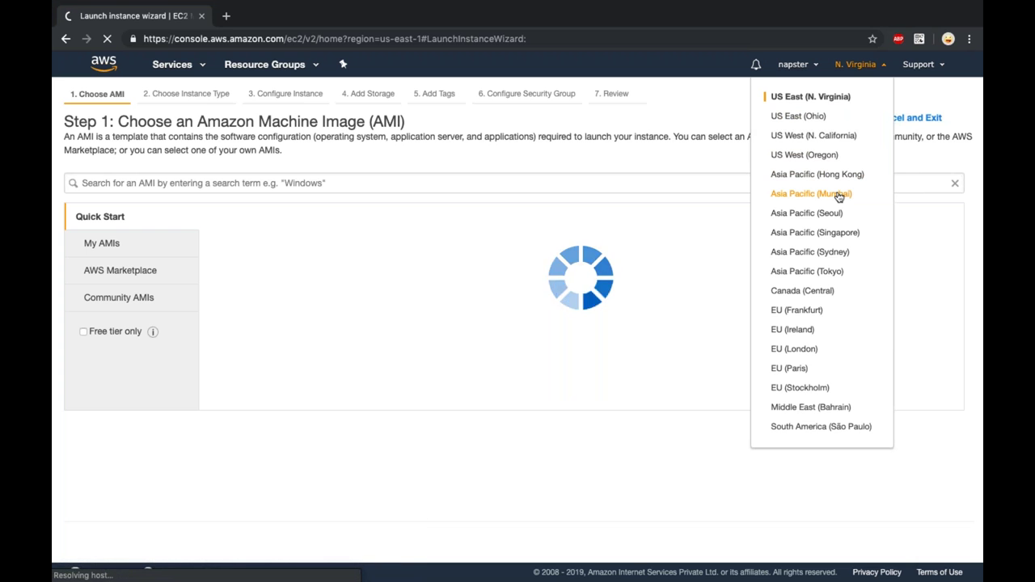
{"action": "mouse_move", "coordinate": [765, 5]}
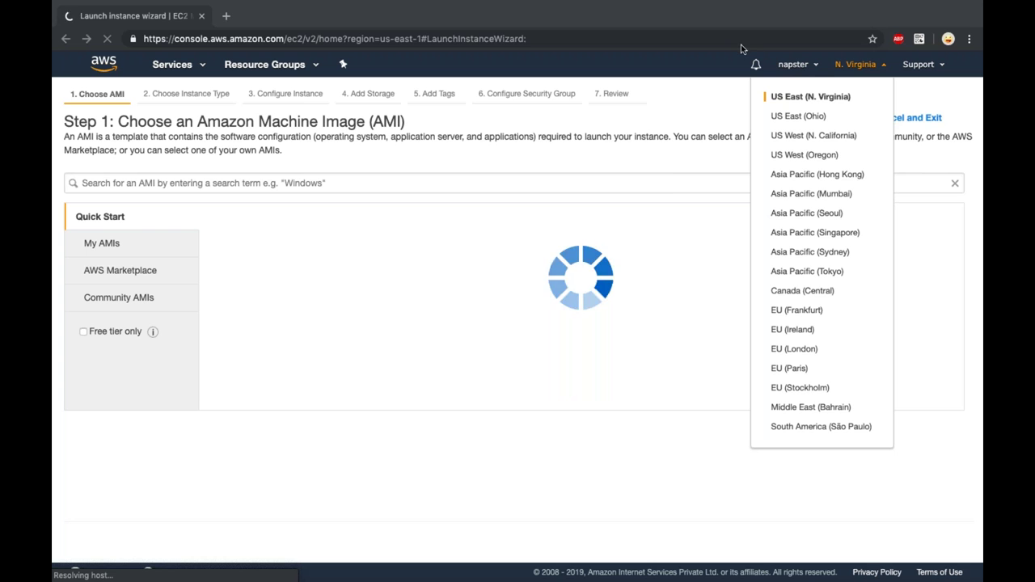
{"action": "mouse_move", "coordinate": [533, 30]}
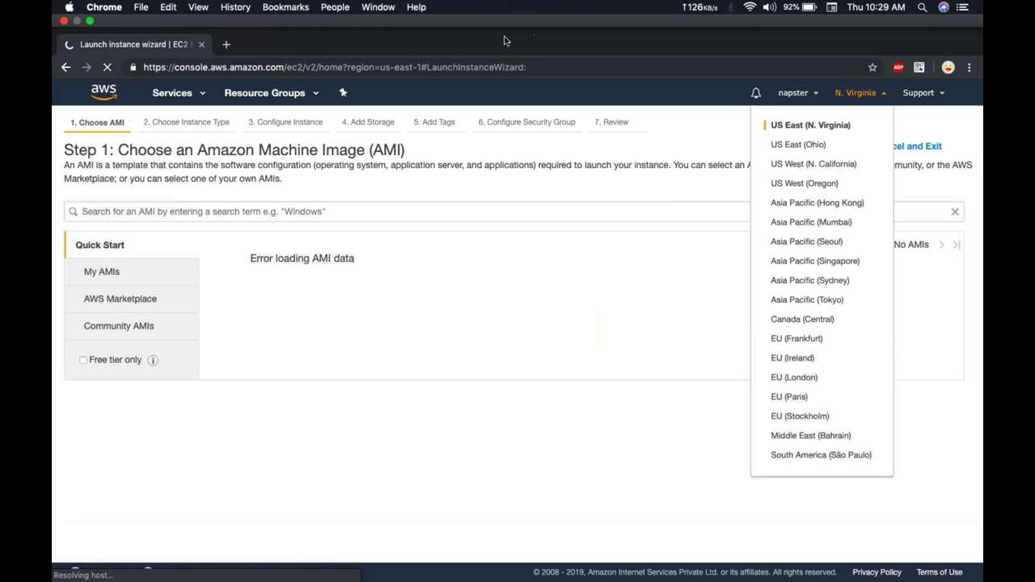
- Try opening console.aws.amazon.com in a second tab and reloading the launch wizard page for the ap-south-1 region
{"action": "key", "text": "super+t"}
{"action": "type", "text": "conso"}
{"action": "key", "text": "Return"}
{"action": "key", "text": "ctrl+shift+Tab"}
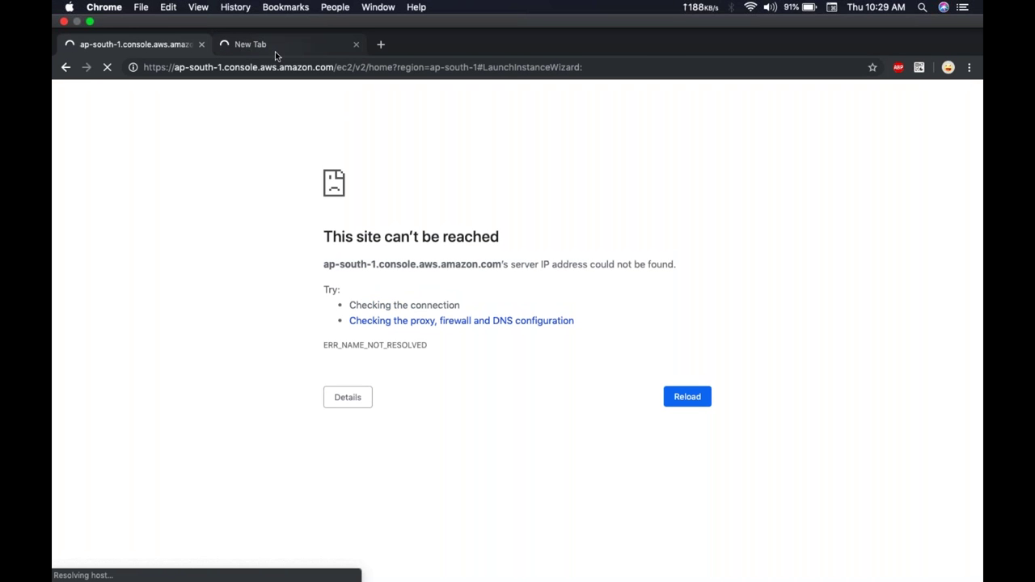
{"action": "left_click", "coordinate": [670, 62]}
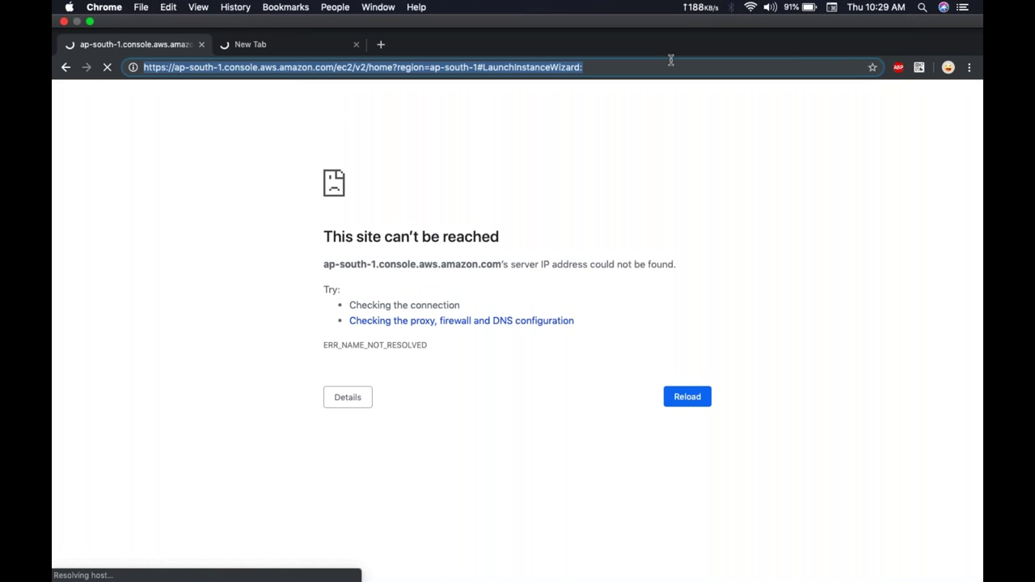
{"action": "key", "text": "Return"}
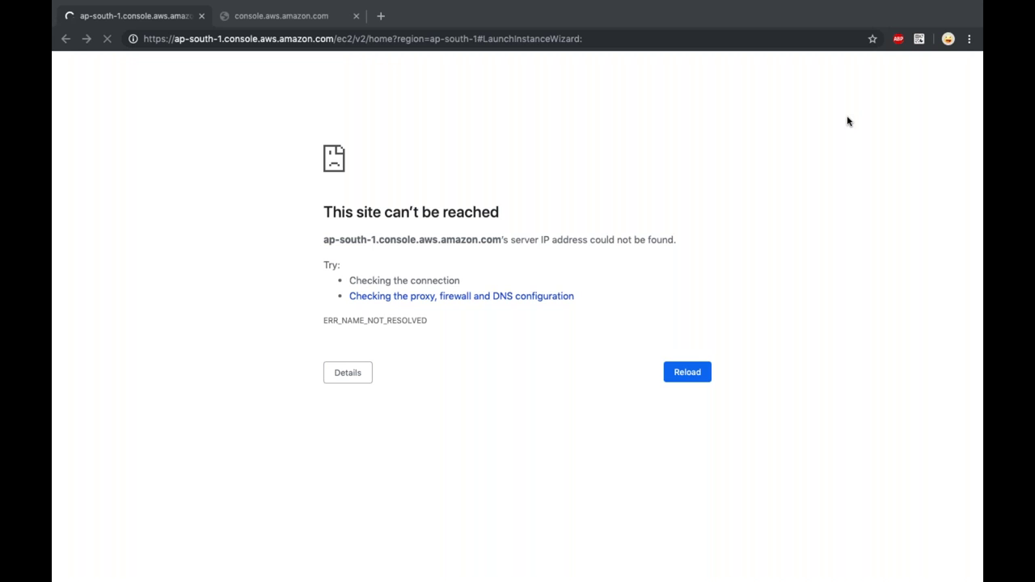
{"action": "mouse_move", "coordinate": [775, 5]}
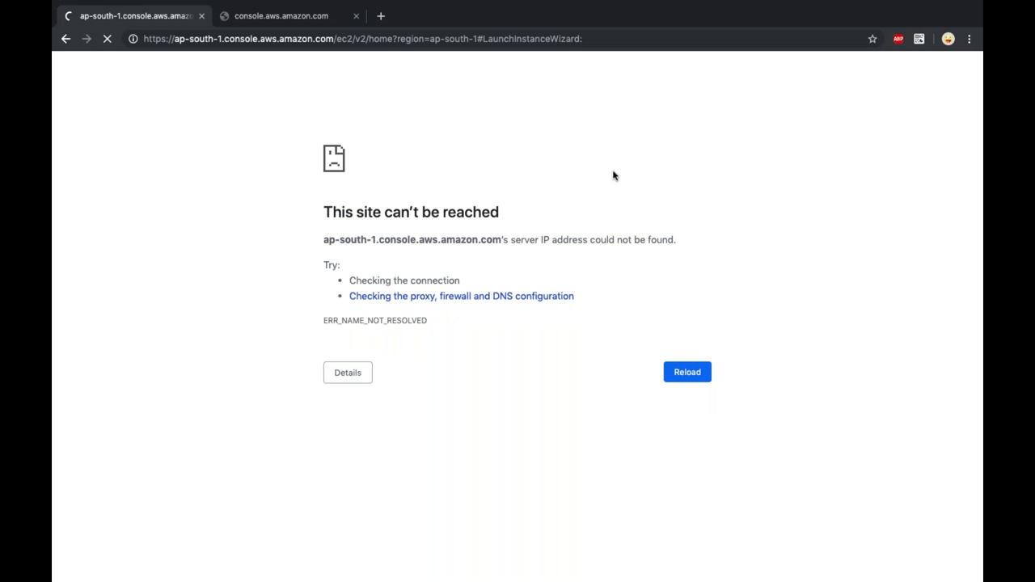
{"action": "left_click", "coordinate": [271, 15]}
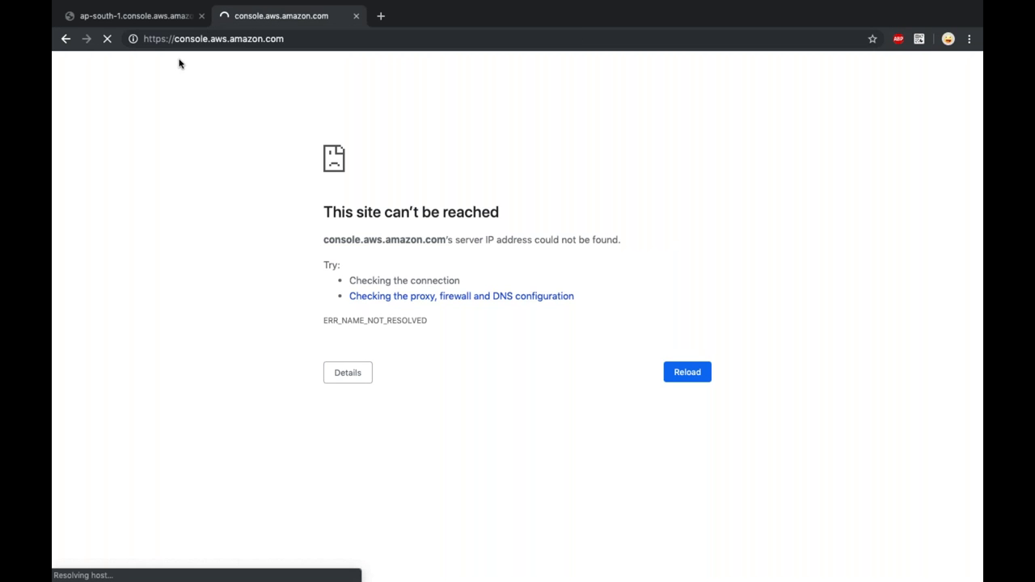
- Switch to Safari and try to open console.aws.amazon.com and google.com
{"action": "key", "text": "super+space"}
{"action": "type", "text": "safa"}
{"action": "key", "text": "Return"}
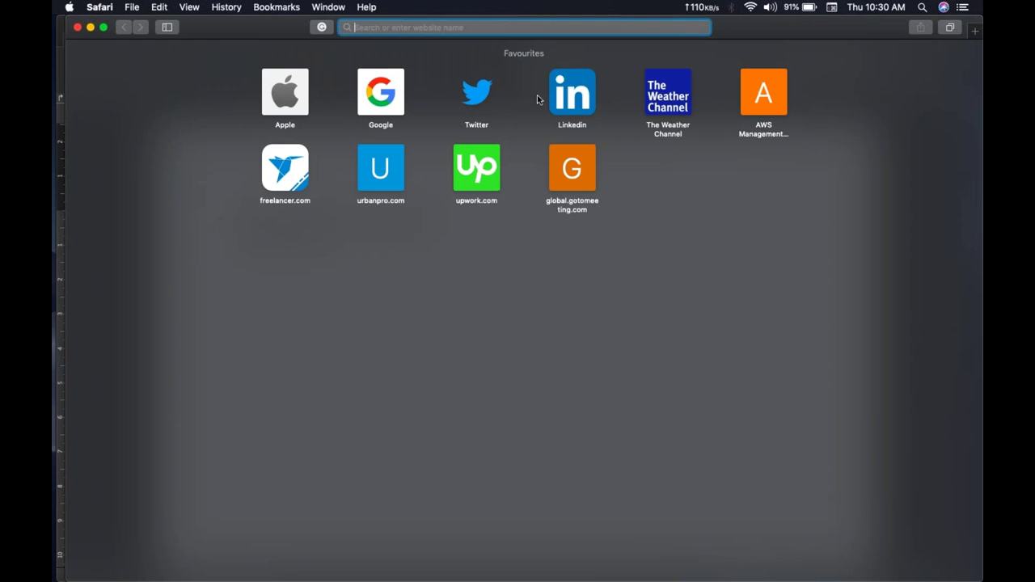
{"action": "type", "text": "co"}
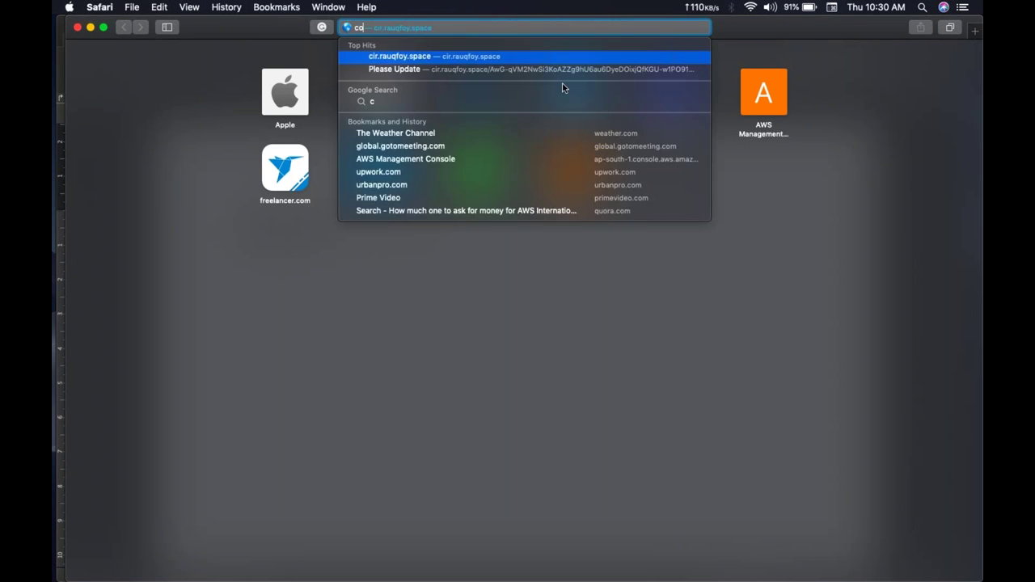
{"action": "type", "text": "nsole.a"}
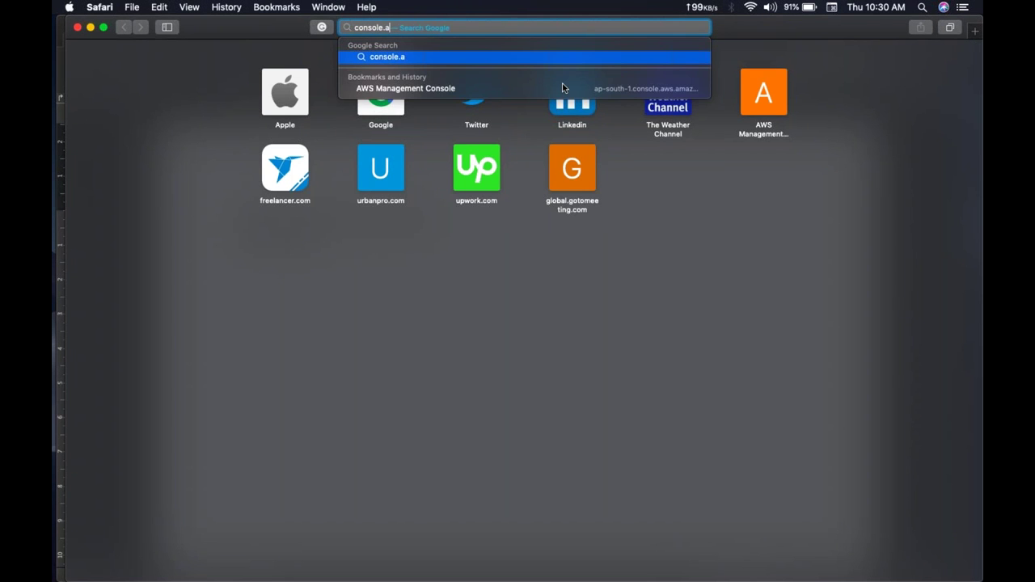
{"action": "type", "text": "ws.amazon.com"}
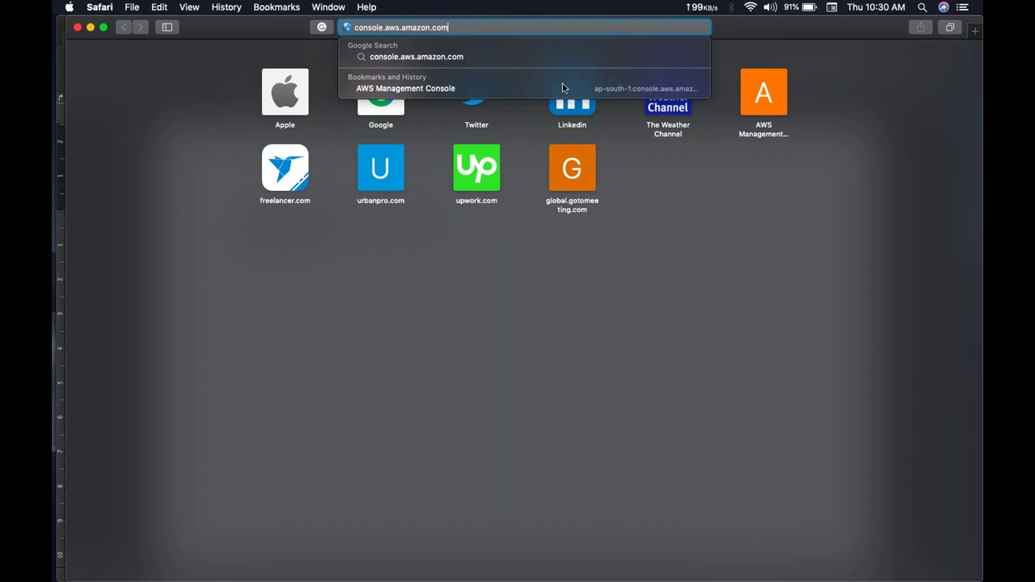
{"action": "key", "text": "Return"}
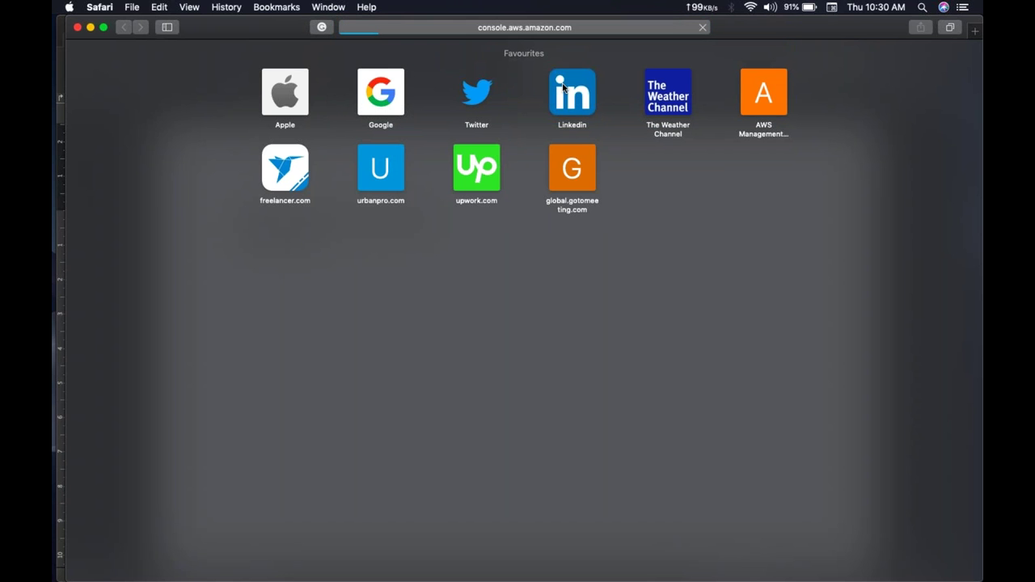
{"action": "key", "text": "super+t"}
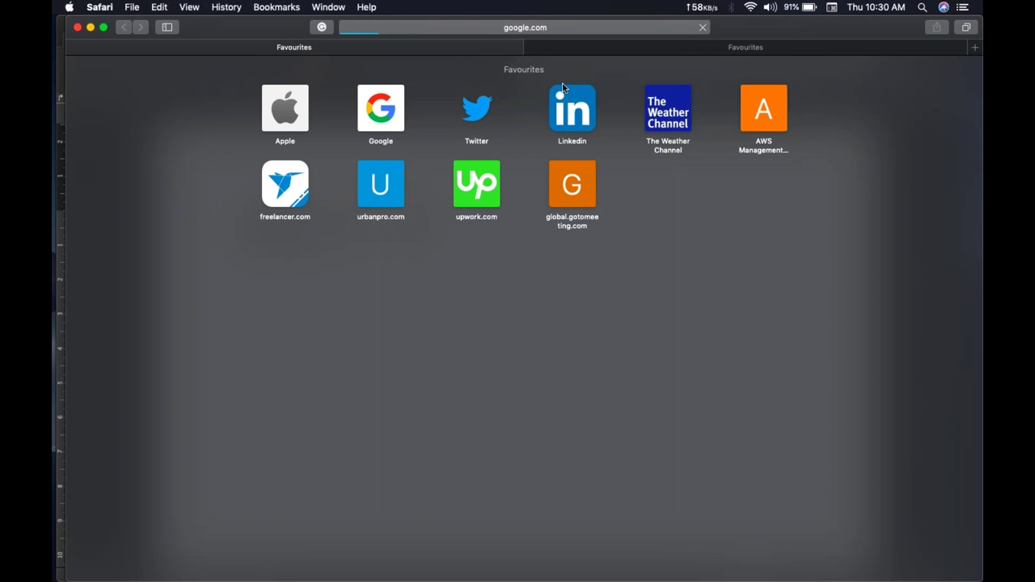
{"action": "left_click", "coordinate": [105, 29]}
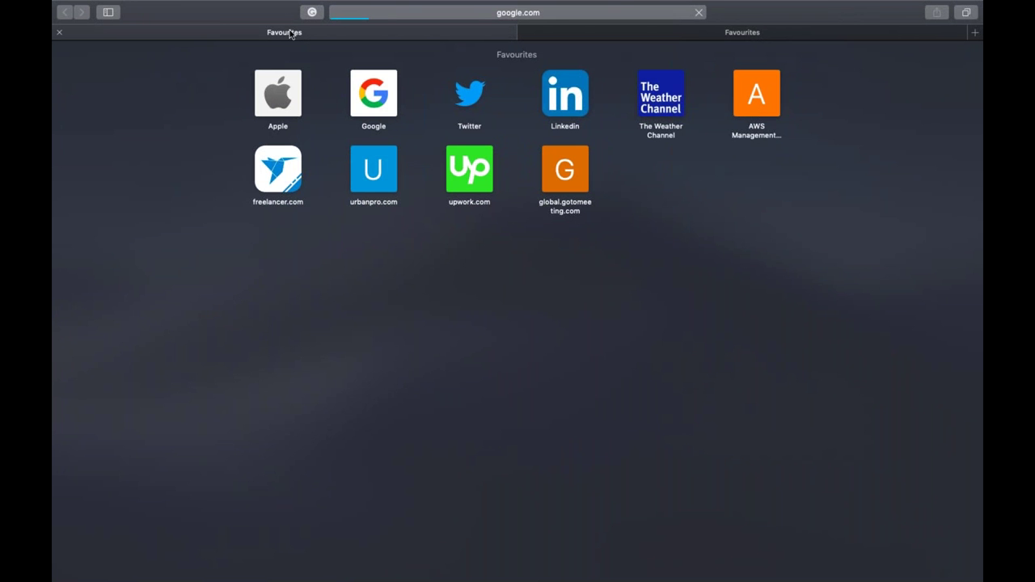
{"action": "left_click", "coordinate": [596, 31]}
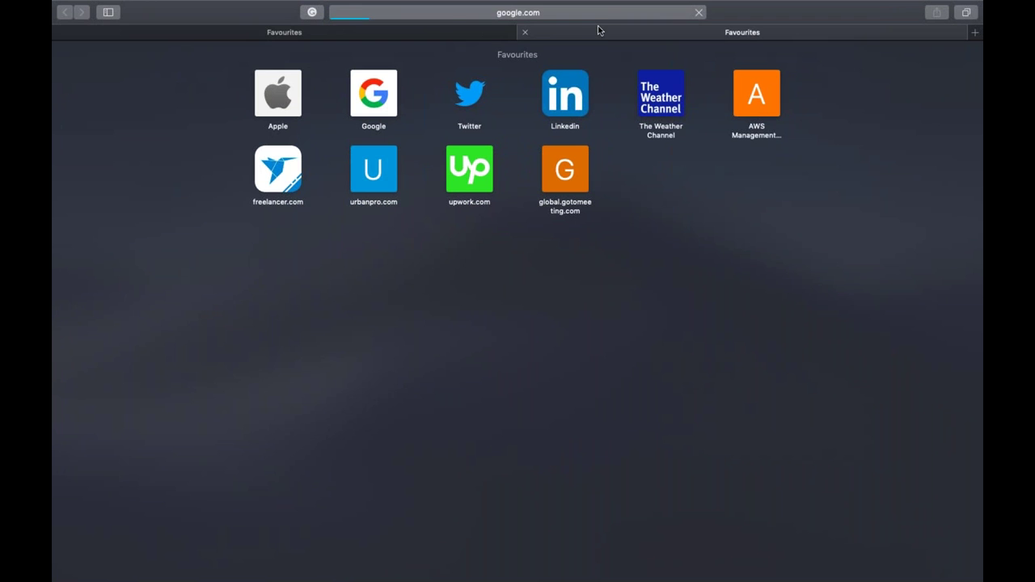
{"action": "left_click", "coordinate": [413, 34]}
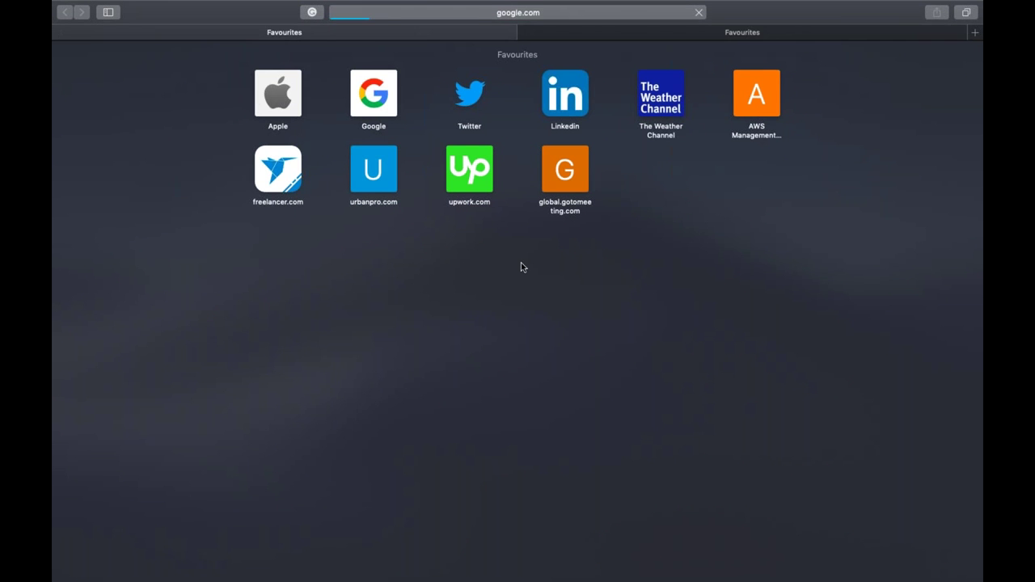
- Return to Chrome, reload console.aws.amazon.com until the console loads, and close the stale ap-south-1 tab
{"action": "key", "text": "ctrl+Left"}
{"action": "key", "text": "ctrl+Right"}
{"action": "key", "text": "ctrl+Right"}
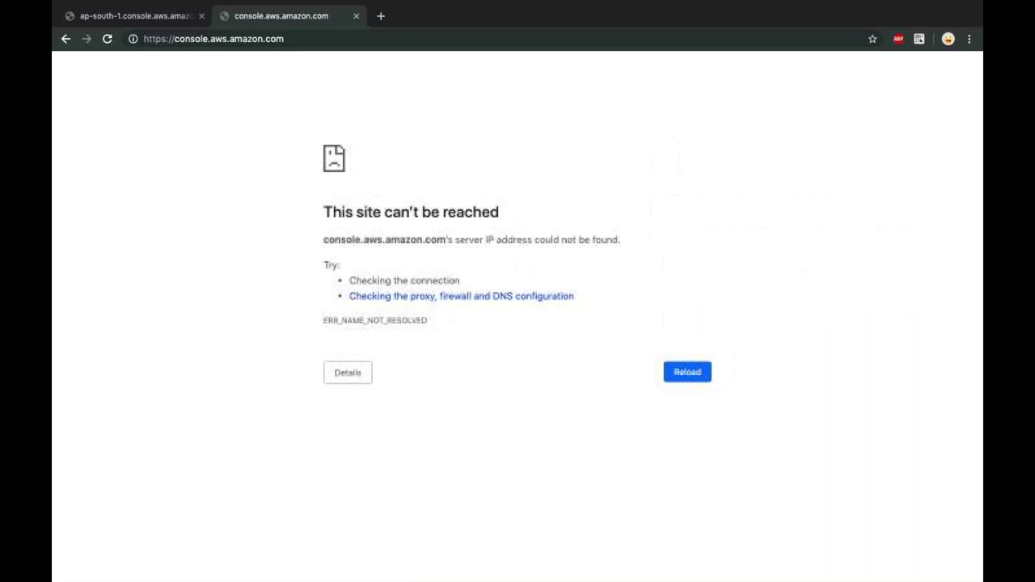
{"action": "left_click", "coordinate": [107, 38]}
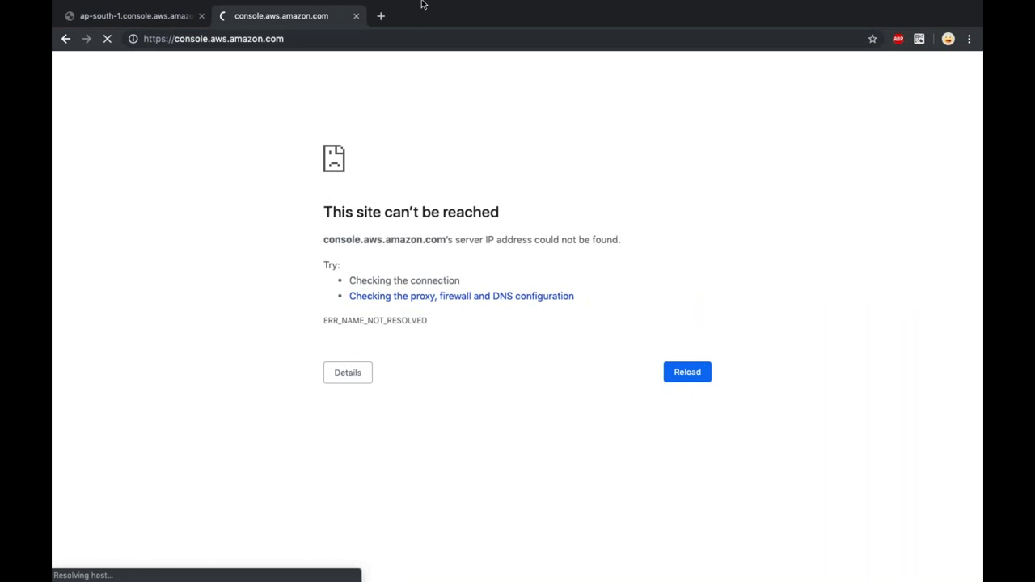
{"action": "mouse_move", "coordinate": [422, 5]}
{"action": "mouse_move", "coordinate": [535, 3]}
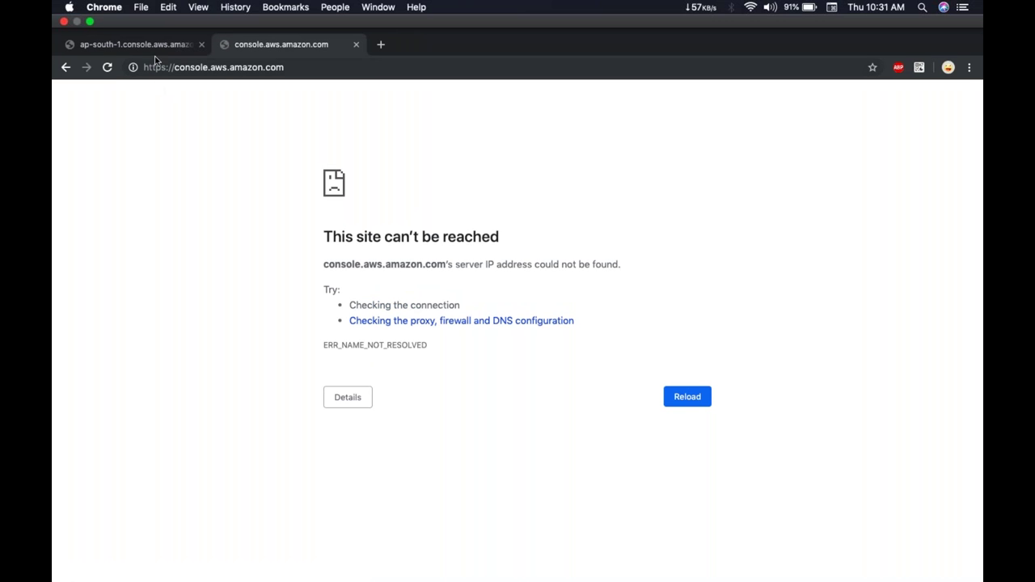
{"action": "left_click", "coordinate": [108, 67]}
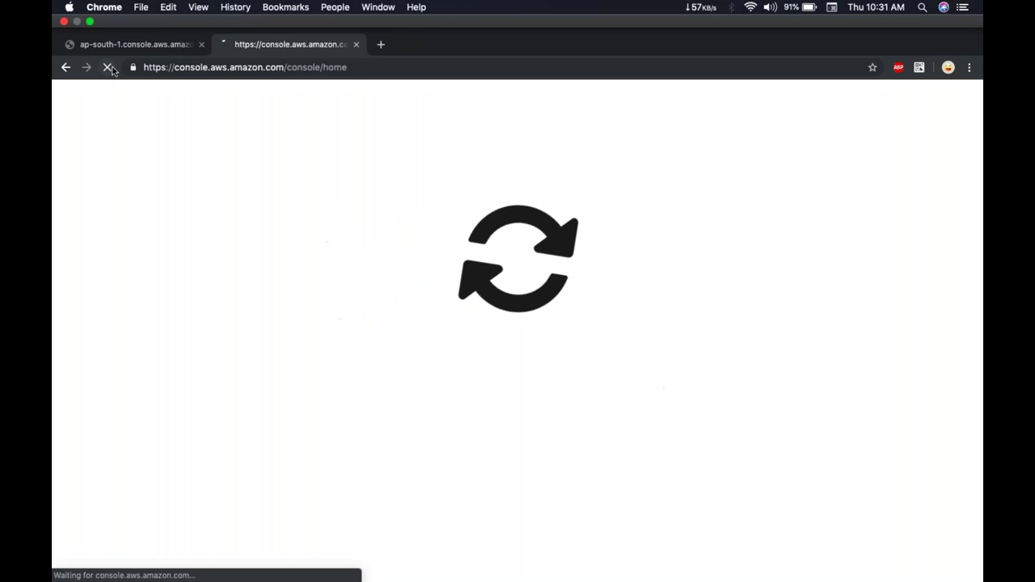
{"action": "key", "text": "ctrl+shift+Tab"}
{"action": "key", "text": "super+w"}
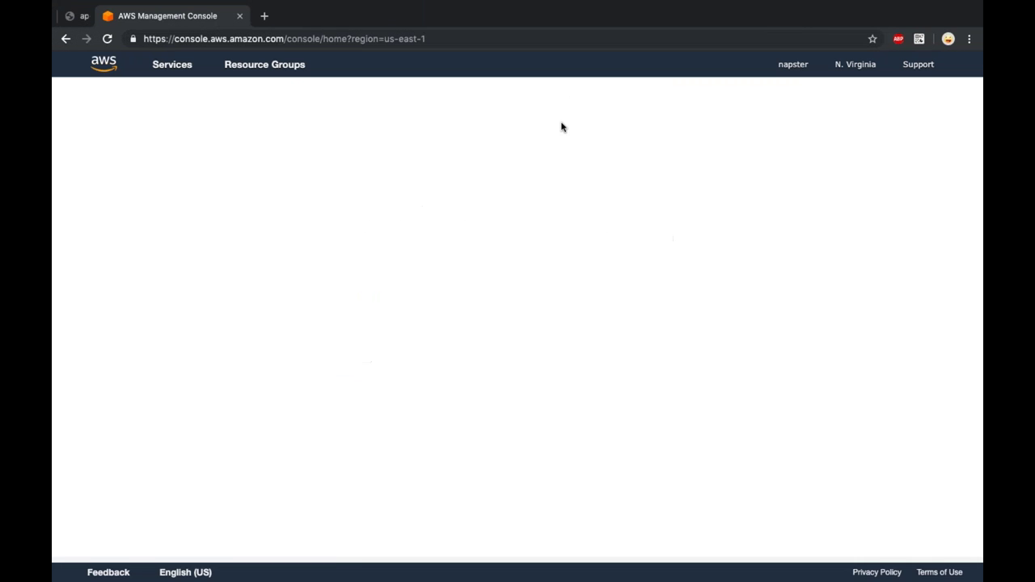
- Open the EC2 dashboard, start the instance launch wizard, and choose the Windows Server AMI
{"action": "left_click", "coordinate": [198, 366]}
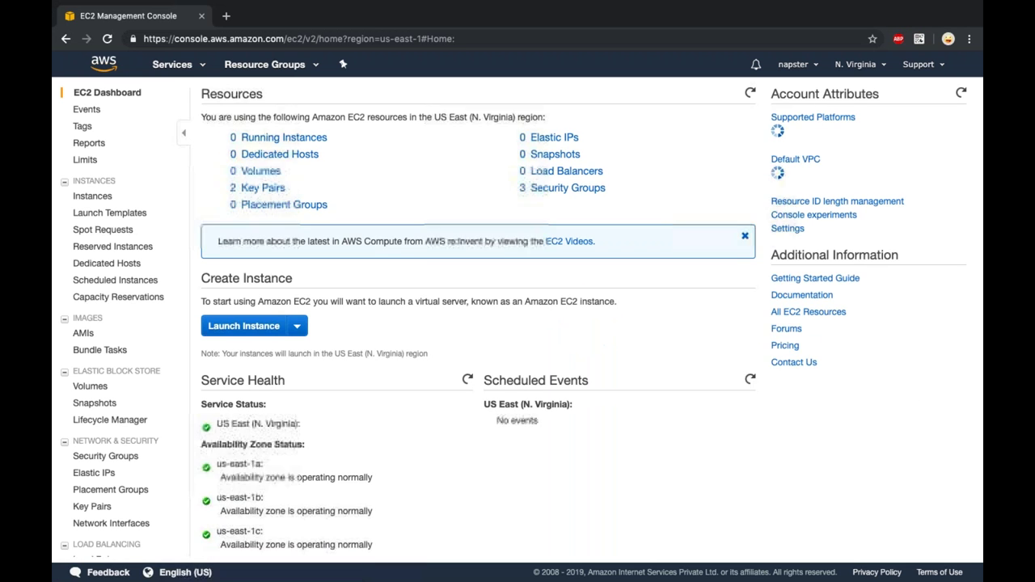
{"action": "left_click", "coordinate": [261, 326]}
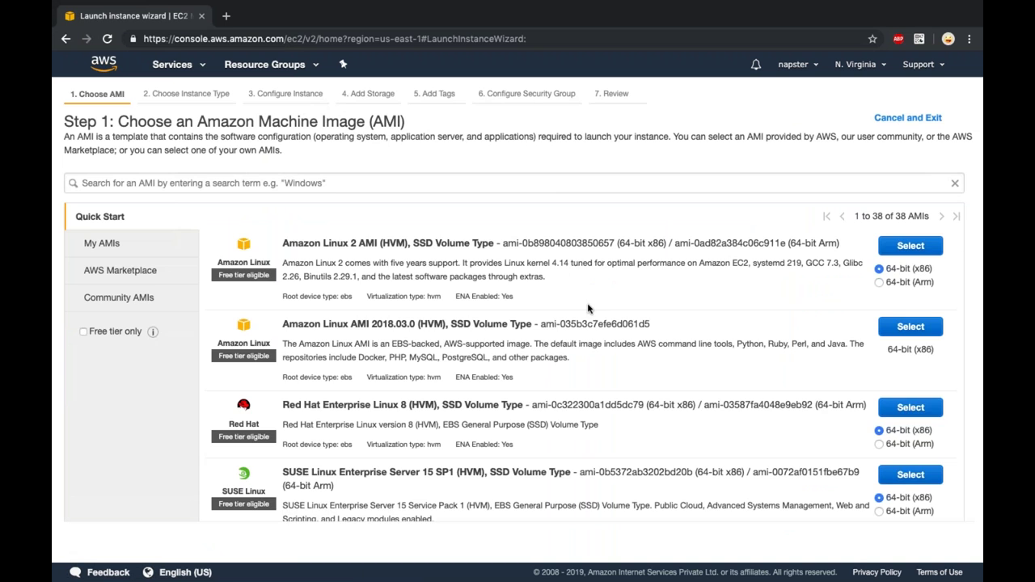
{"action": "scroll", "coordinate": [588, 308], "scroll_direction": "down", "scroll_amount": 5}
{"action": "left_click", "coordinate": [896, 382]}
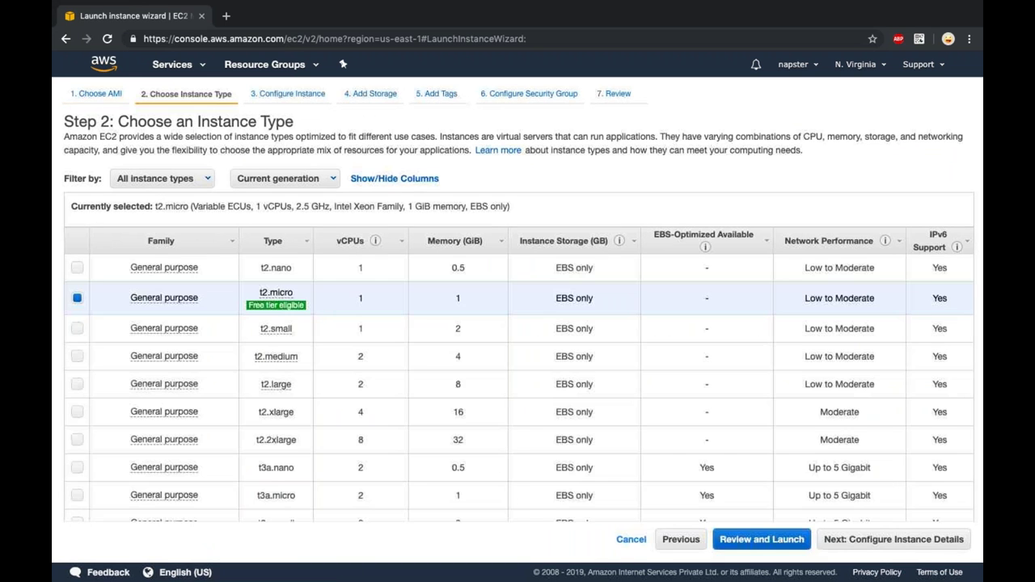
- Accept the free-tier t2.micro instance type and the default instance details, and continue to the storage settings
{"action": "left_click", "coordinate": [941, 541]}
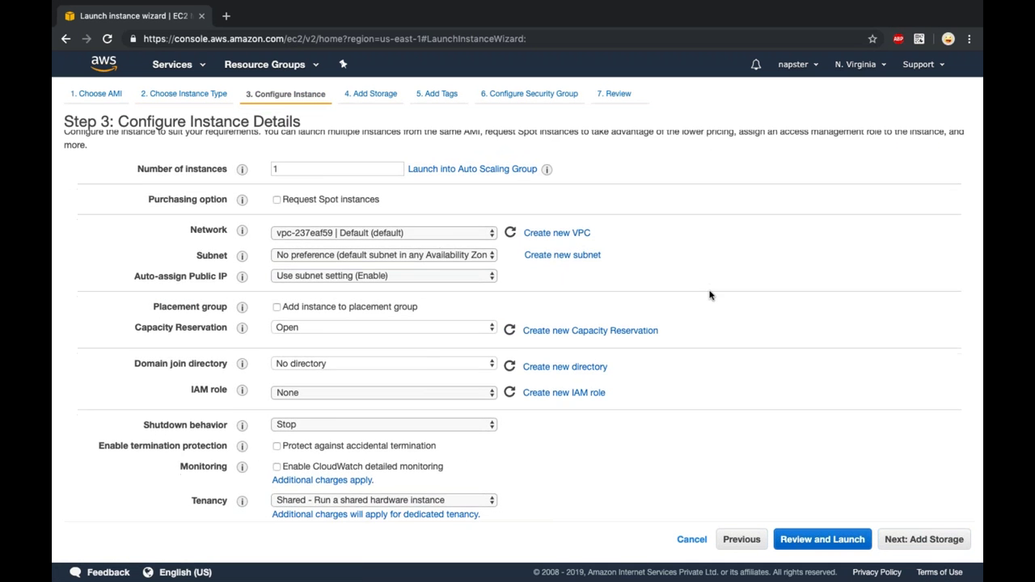
{"action": "scroll", "coordinate": [710, 295], "scroll_direction": "down", "scroll_amount": 3}
{"action": "scroll", "coordinate": [709, 295], "scroll_direction": "up", "scroll_amount": 1}
{"action": "scroll", "coordinate": [710, 295], "scroll_direction": "down", "scroll_amount": 2}
{"action": "left_click", "coordinate": [939, 540]}
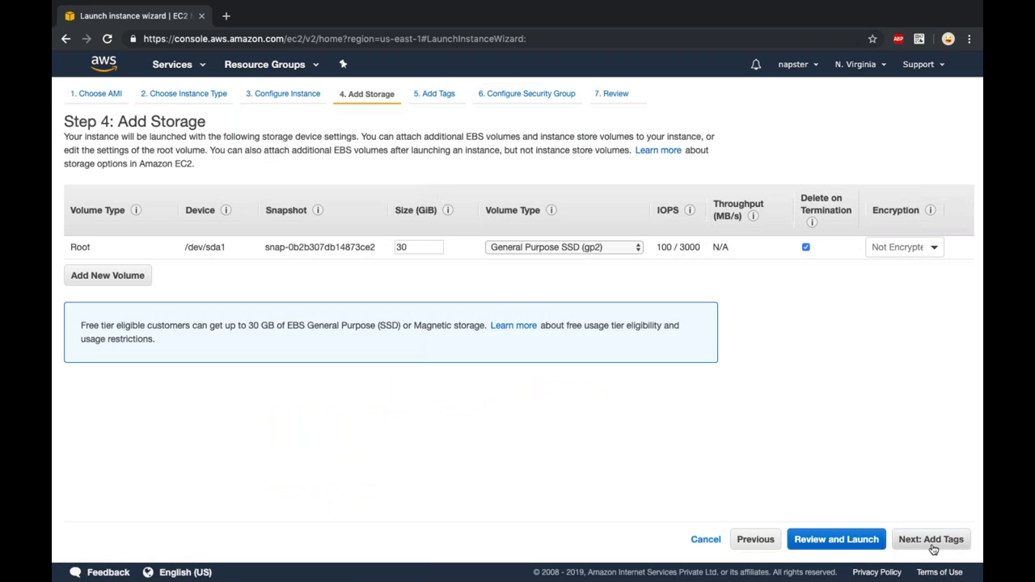
- Keep the default root volume settings and continue to the tags stage
{"action": "double_click", "coordinate": [418, 251]}
{"action": "left_click", "coordinate": [434, 273]}
{"action": "left_click", "coordinate": [938, 539]}
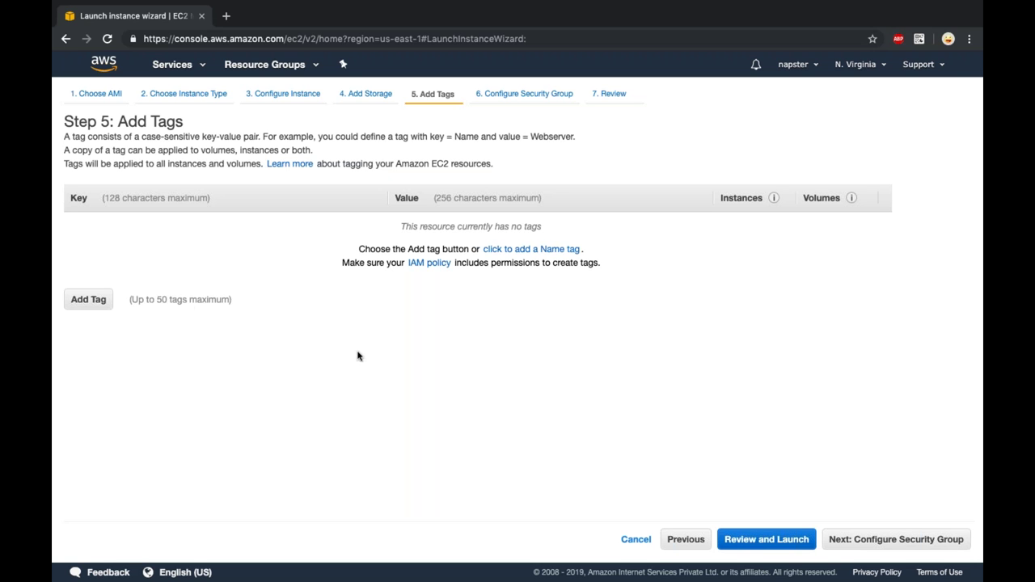
- Add a tag with the key Name and the value Windows Server
{"action": "left_click", "coordinate": [103, 300]}
{"action": "type", "text": "Name"}
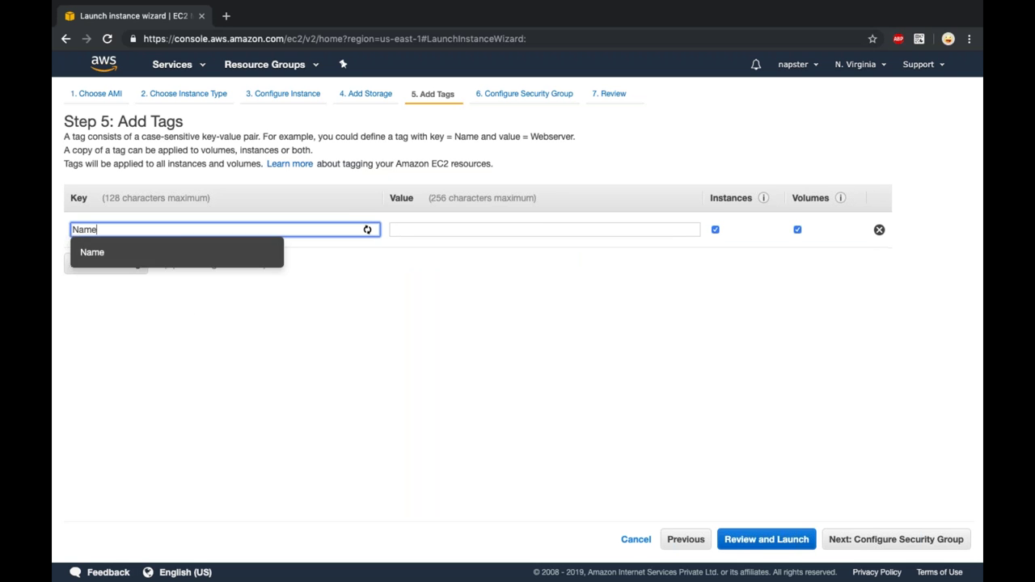
{"action": "key", "text": "Tab"}
{"action": "type", "text": "Windo"}
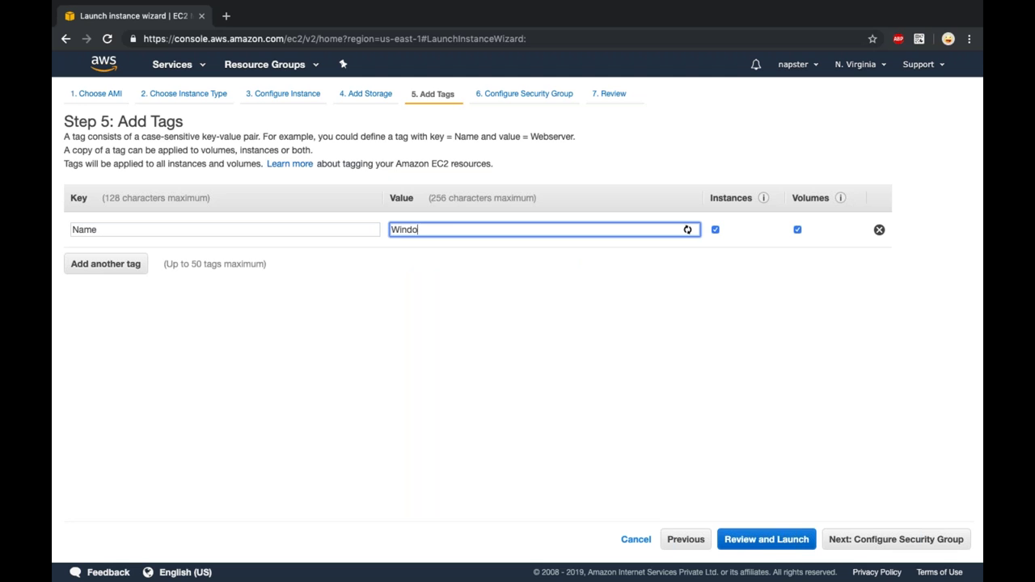
{"action": "type", "text": "ws Server"}
- Add a second tag with the key Env and the value Prod, and continue to the security group settings
{"action": "left_click", "coordinate": [101, 257]}
{"action": "type", "text": "Env"}
{"action": "key", "text": "Tab"}
{"action": "type", "text": "Produc"}
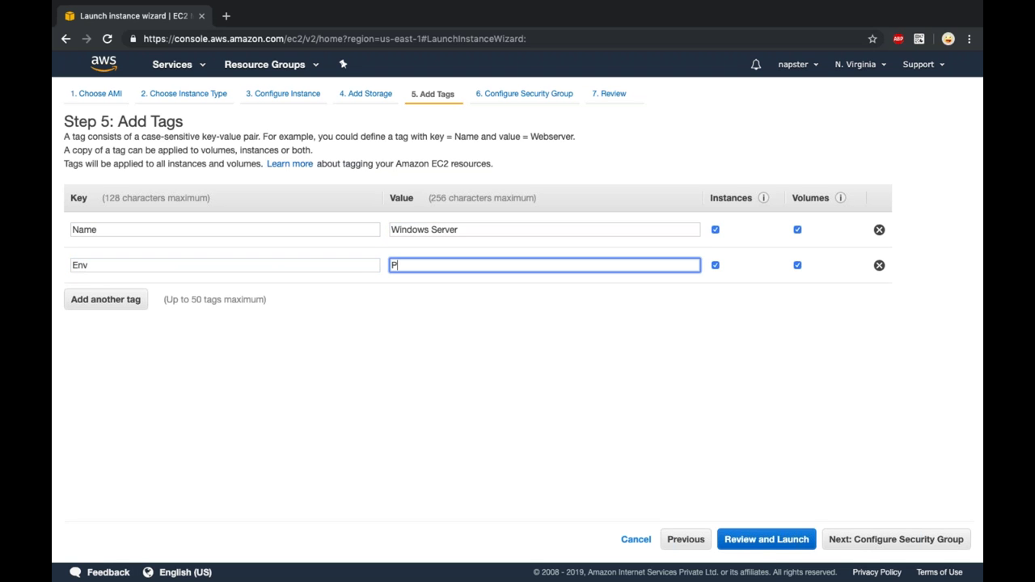
{"action": "key", "text": "BackSpace"}
{"action": "key", "text": "BackSpace"}
{"action": "key", "text": "BackSpace"}
{"action": "type", "text": "d"}
{"action": "left_click", "coordinate": [235, 391]}
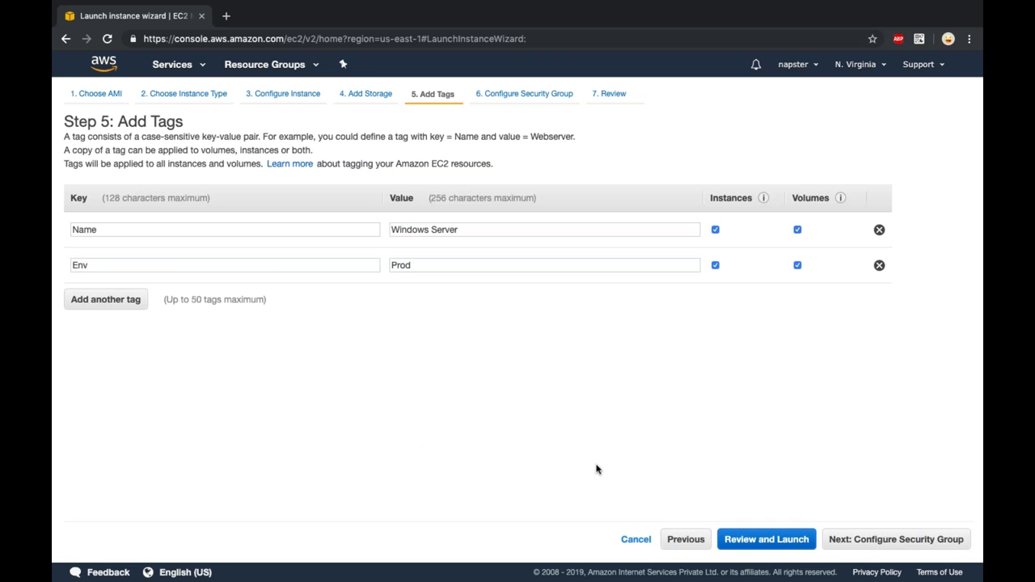
{"action": "left_click", "coordinate": [929, 540]}
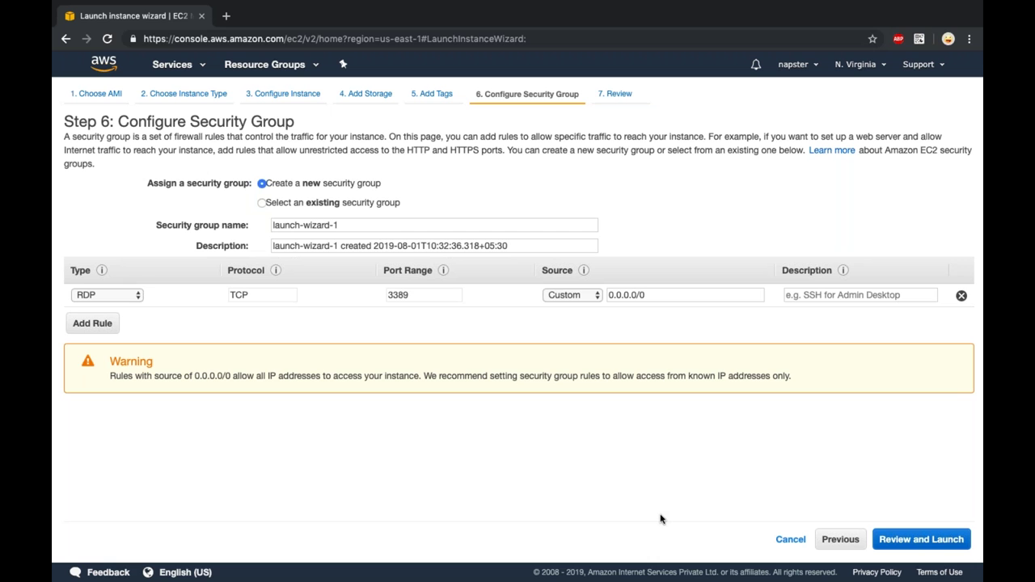
- Set the new security group's name to WindowsSG
{"action": "double_click", "coordinate": [389, 225]}
{"action": "triple_click", "coordinate": [389, 225]}
{"action": "type", "text": "Windows"}
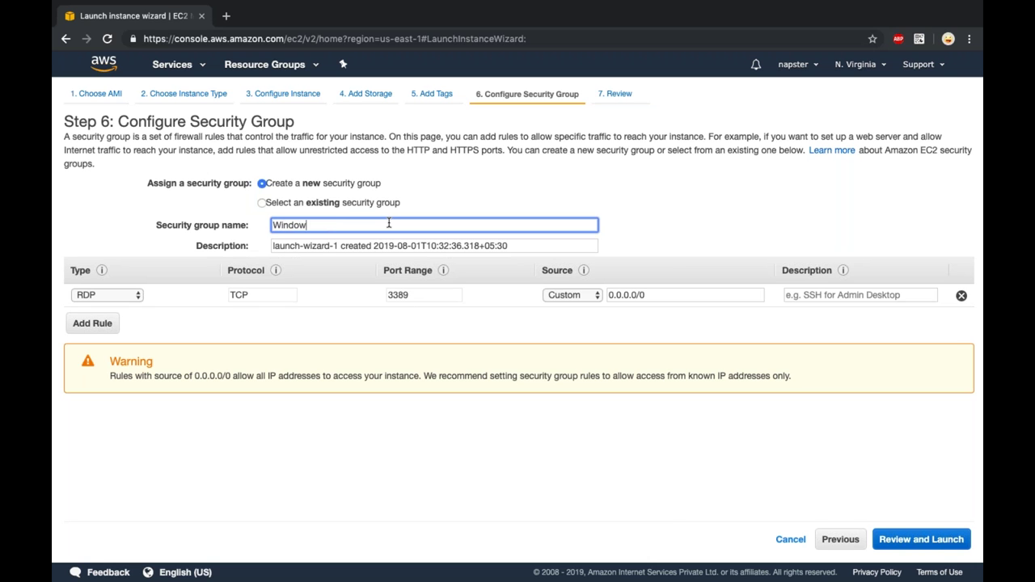
{"action": "type", "text": " Ser"}
{"action": "key", "text": "BackSpace"}
{"action": "key", "text": "BackSpace"}
{"action": "key", "text": "BackSpace"}
{"action": "type", "text": "ser"}
{"action": "key", "text": "BackSpace"}
{"action": "key", "text": "BackSpace"}
{"action": "key", "text": "BackSpace"}
{"action": "type", "text": "SG"}
- Set the security group's description to "Security Group for Windows"
{"action": "key", "text": "Tab"}
{"action": "type", "text": "Se"}
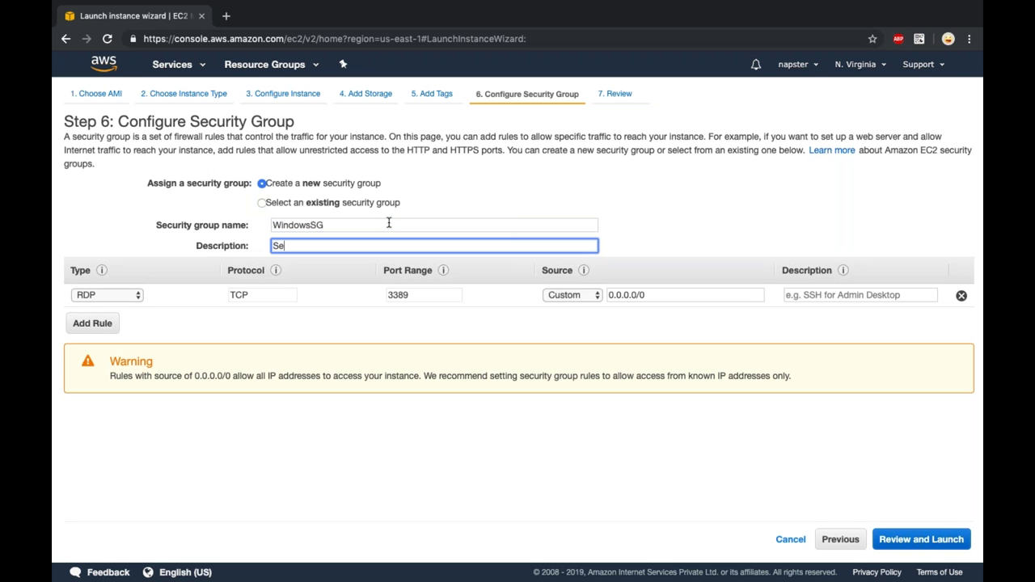
{"action": "type", "text": "curity Group for Windows"}
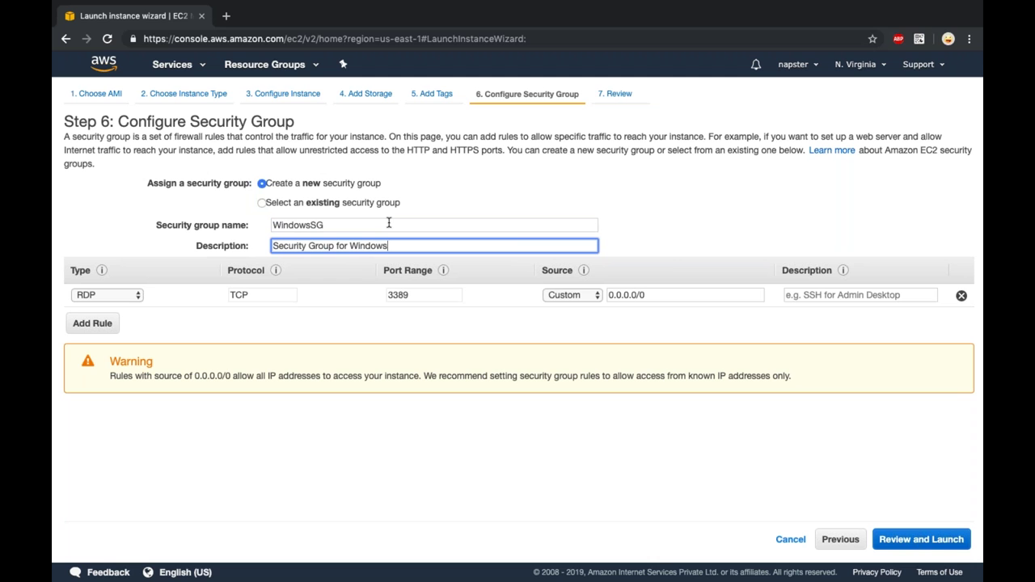
{"action": "left_click", "coordinate": [320, 316]}
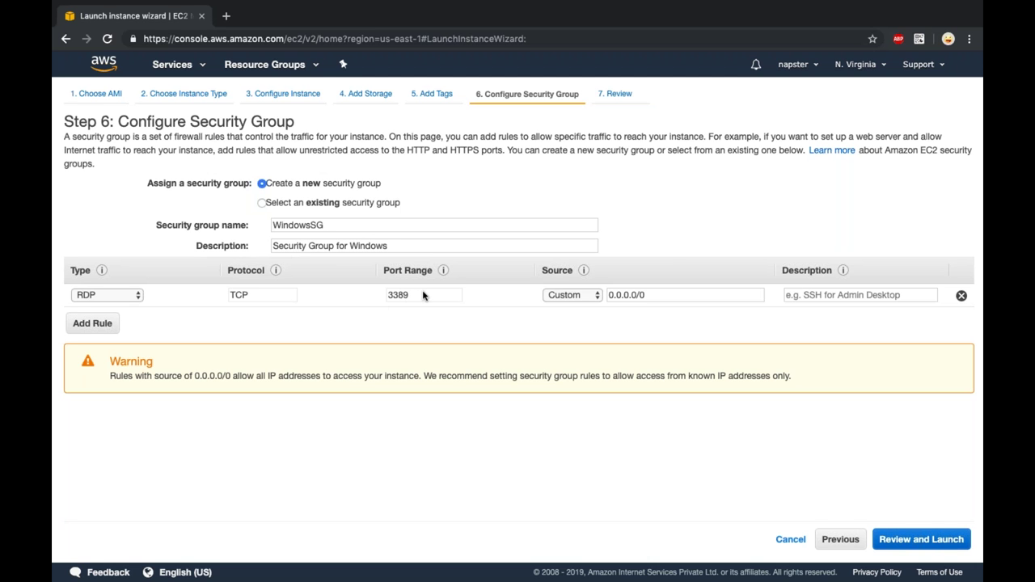
- Add a second rule to the security group, browse the available rule types, and remove that rule
{"action": "left_click", "coordinate": [92, 325]}
{"action": "left_click", "coordinate": [111, 324]}
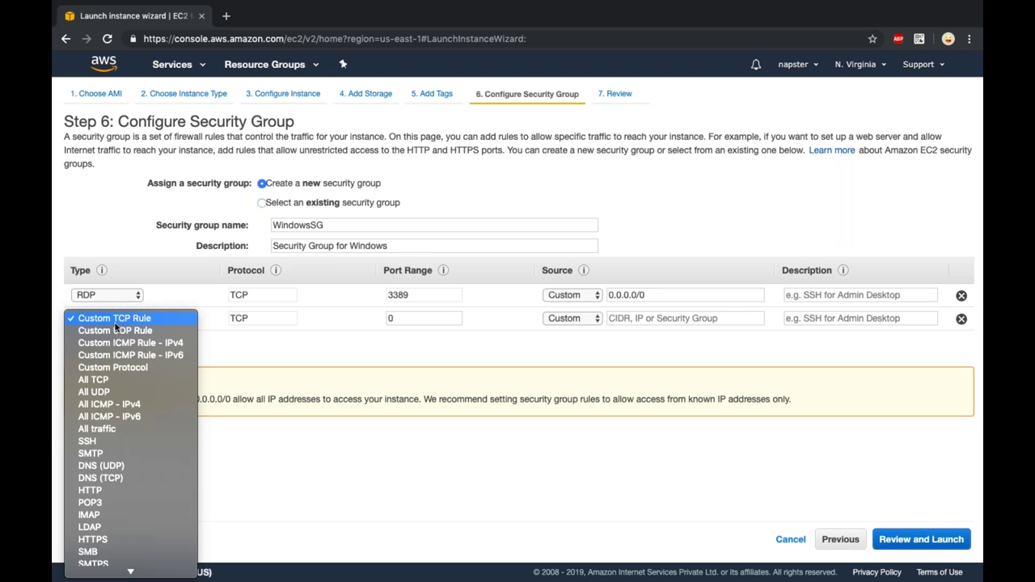
{"action": "scroll", "coordinate": [115, 322], "scroll_direction": "down", "scroll_amount": 5}
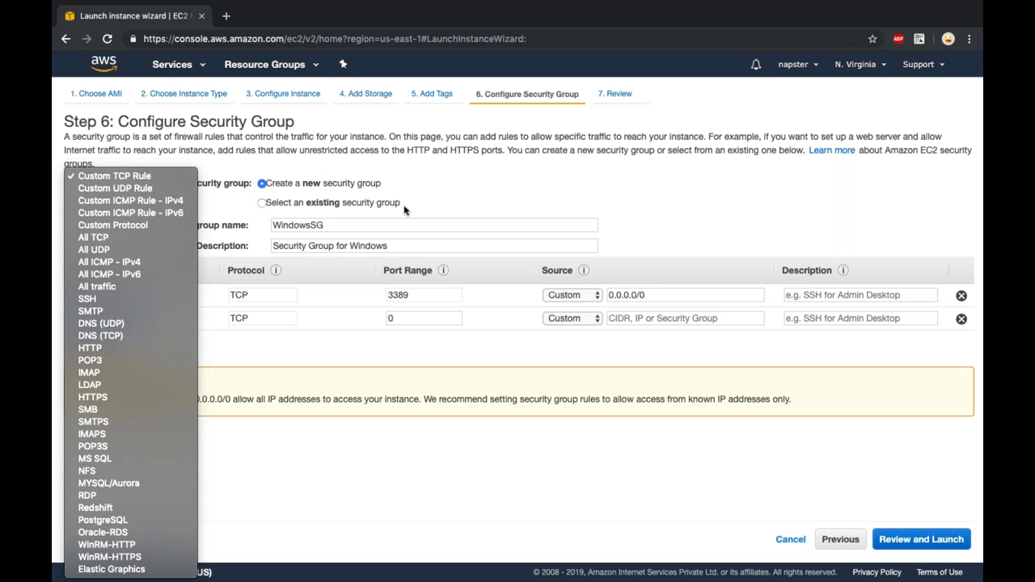
{"action": "left_click", "coordinate": [962, 318]}
{"action": "left_click", "coordinate": [961, 319]}
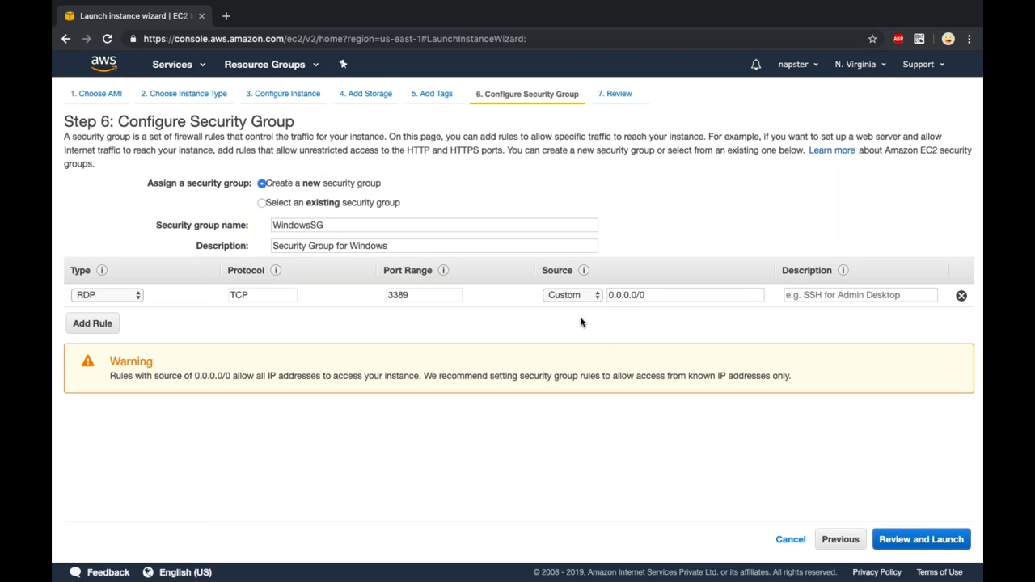
- Examine the RDP rule's source options and highlight its allowed address range
{"action": "left_click", "coordinate": [569, 295]}
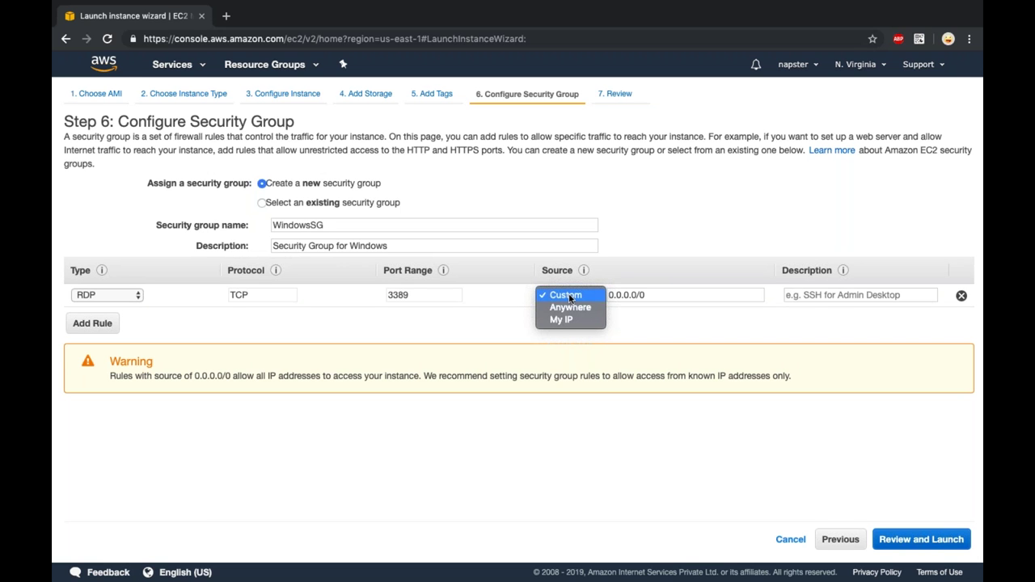
{"action": "left_click", "coordinate": [569, 296]}
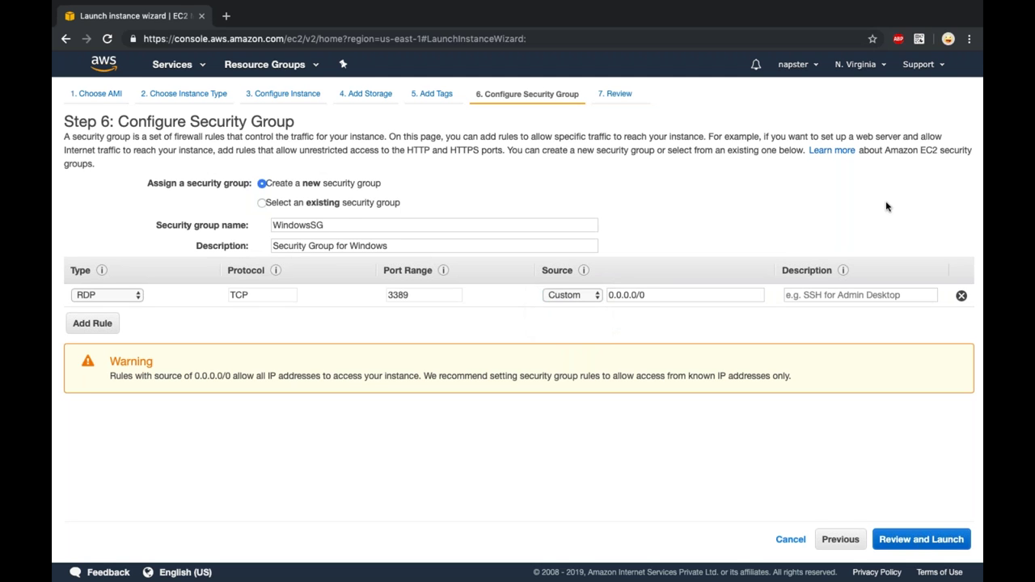
{"action": "triple_click", "coordinate": [752, 295]}
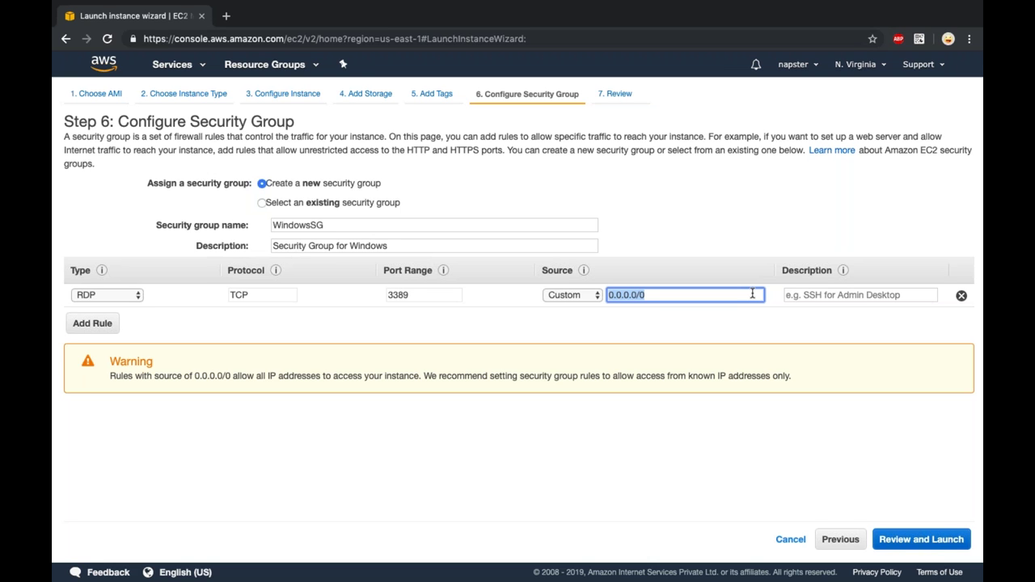
- Try the My IP and Custom source options for the RDP rule
{"action": "left_click", "coordinate": [763, 218]}
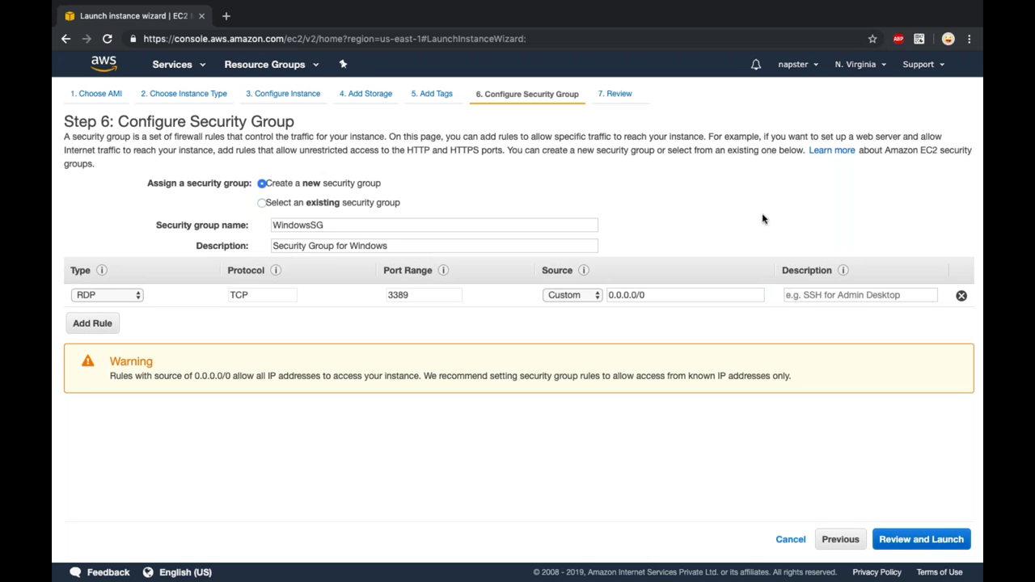
{"action": "left_click", "coordinate": [584, 296]}
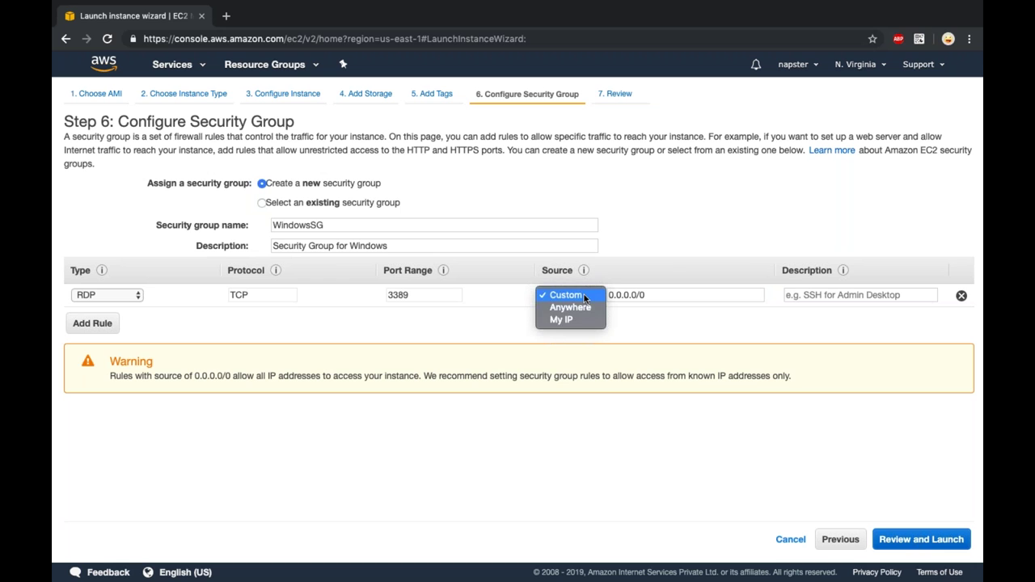
{"action": "left_click", "coordinate": [588, 320]}
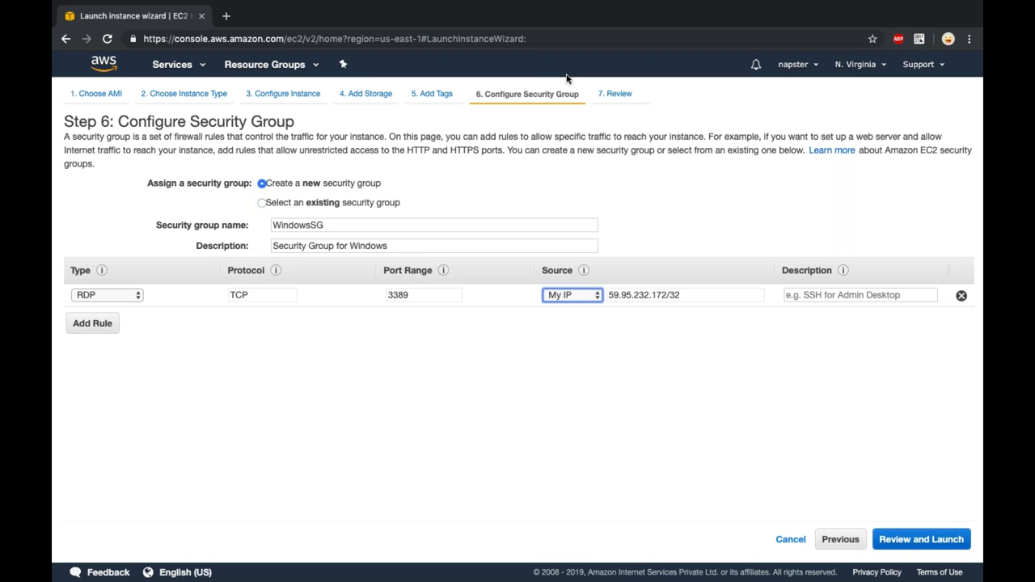
{"action": "left_click", "coordinate": [574, 296]}
{"action": "left_click", "coordinate": [566, 270]}
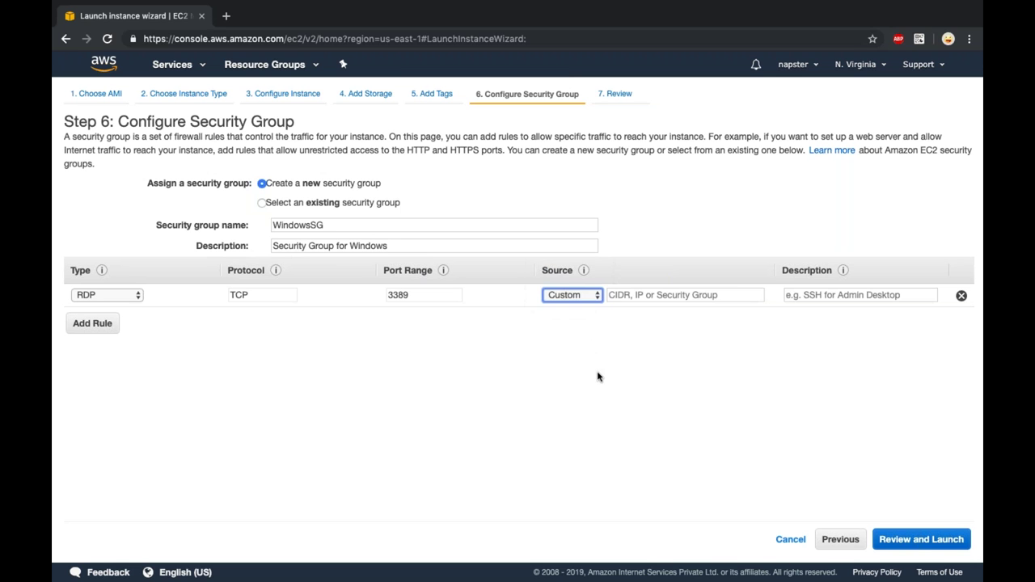
{"action": "left_click", "coordinate": [599, 376]}
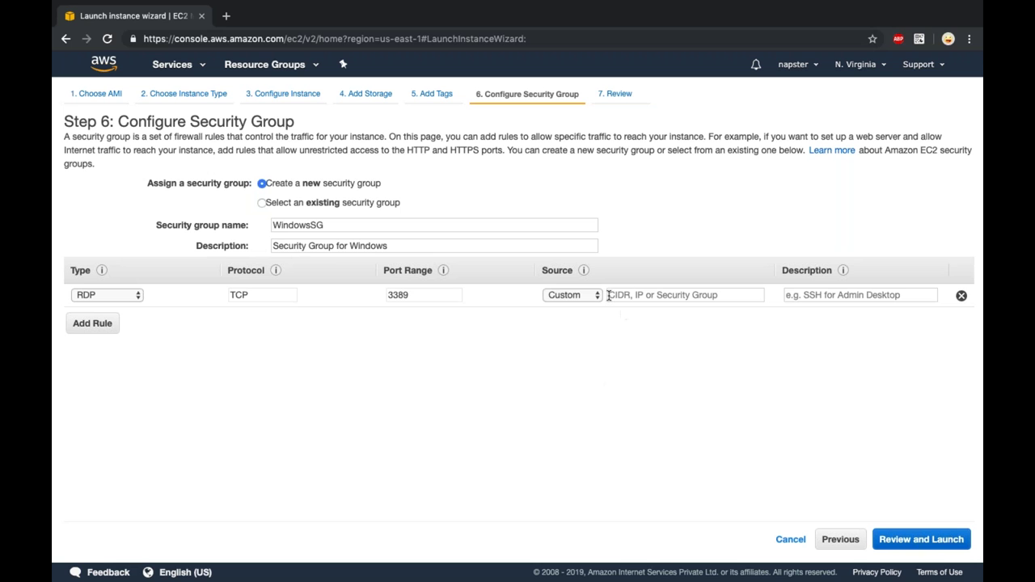
- Set the source of the RDP rule to Anywhere
{"action": "left_click", "coordinate": [578, 305]}
{"action": "left_click", "coordinate": [579, 307]}
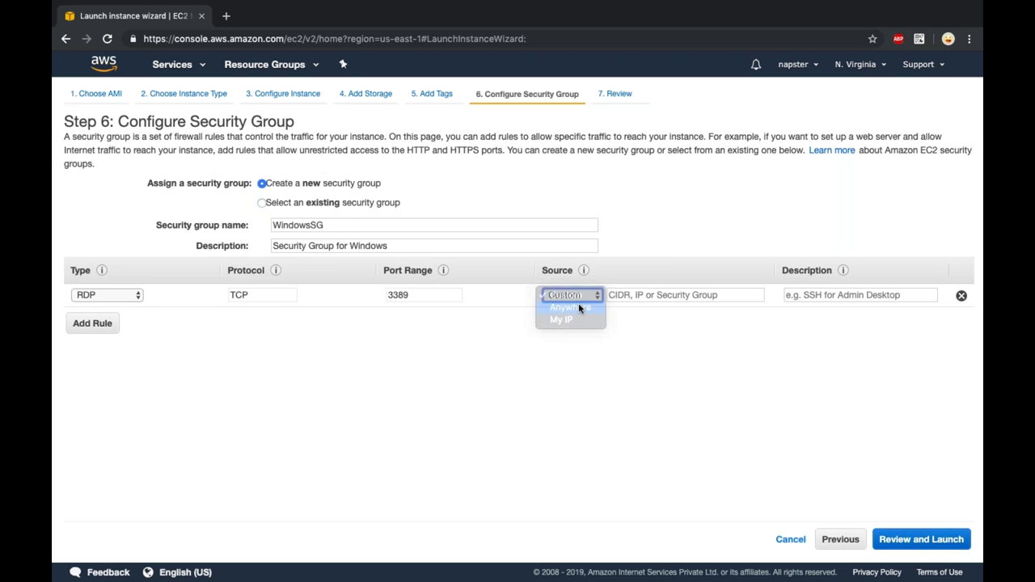
{"action": "left_click", "coordinate": [632, 311]}
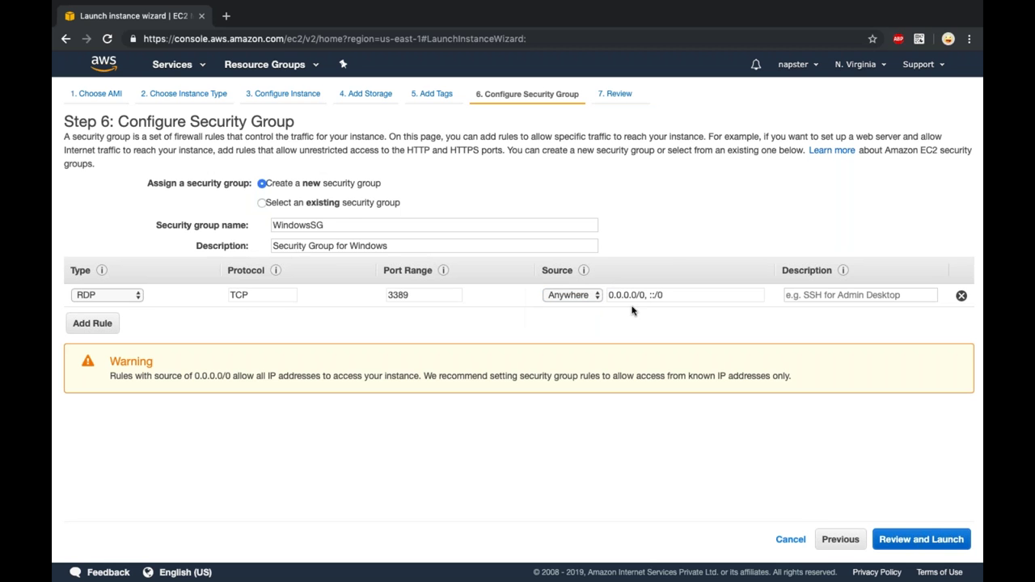
- Review the instance launch summary, and open and cancel the key pair selection
{"action": "left_click", "coordinate": [935, 548]}
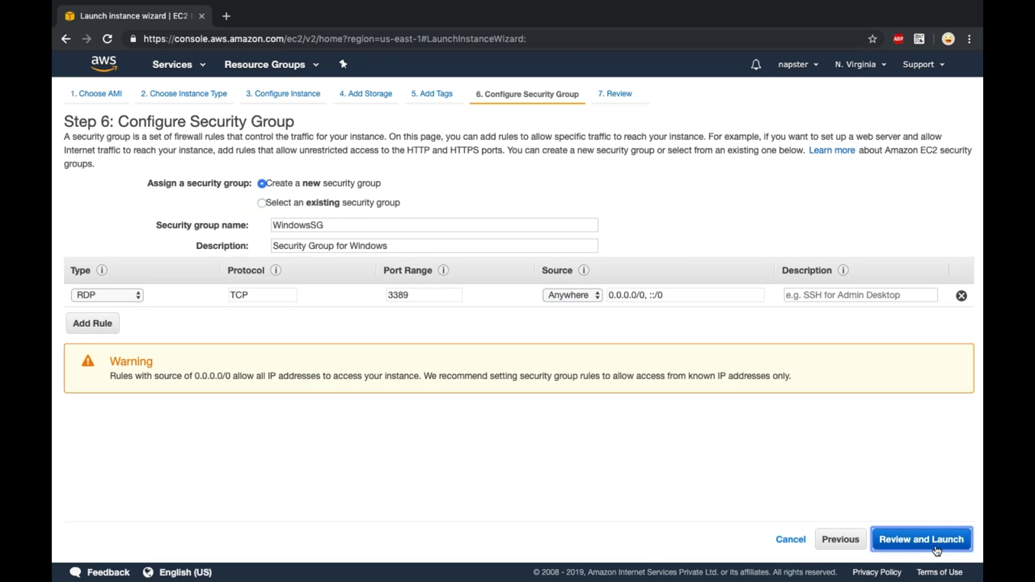
{"action": "scroll", "coordinate": [548, 408], "scroll_direction": "down", "scroll_amount": 3}
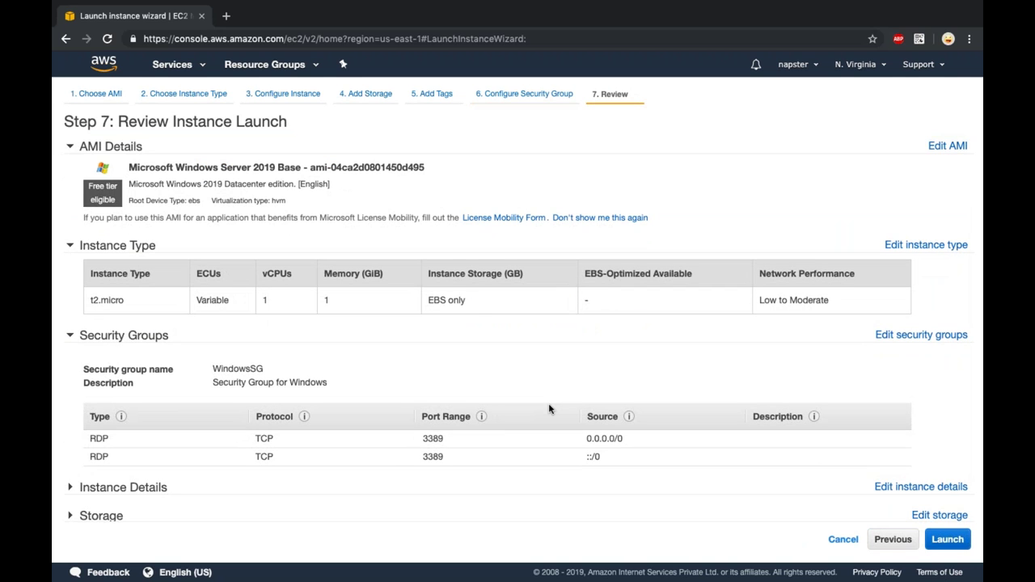
{"action": "scroll", "coordinate": [548, 408], "scroll_direction": "down", "scroll_amount": 1}
{"action": "left_click", "coordinate": [959, 540]}
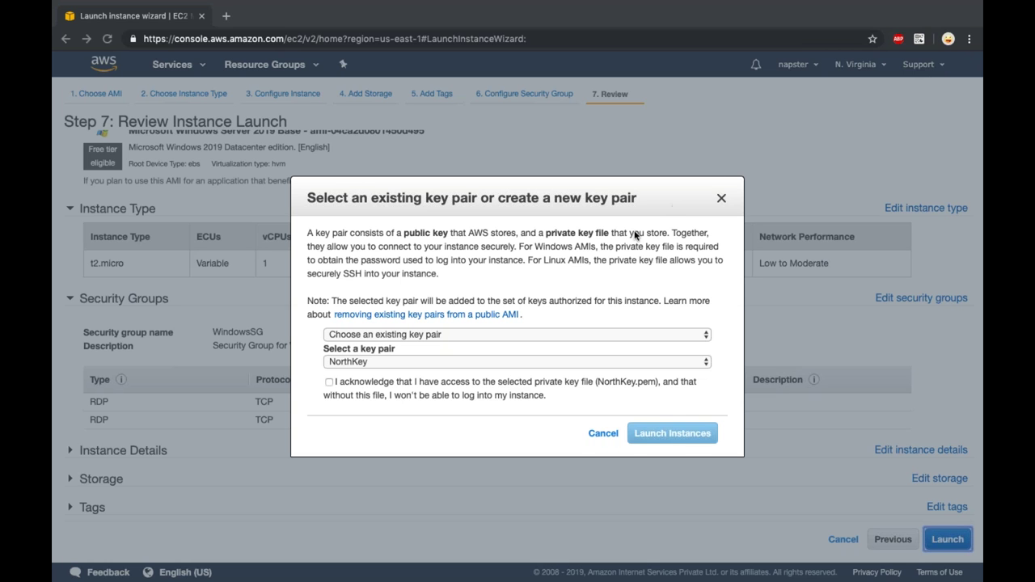
{"action": "key", "text": "XF86AudioRaiseVolume"}
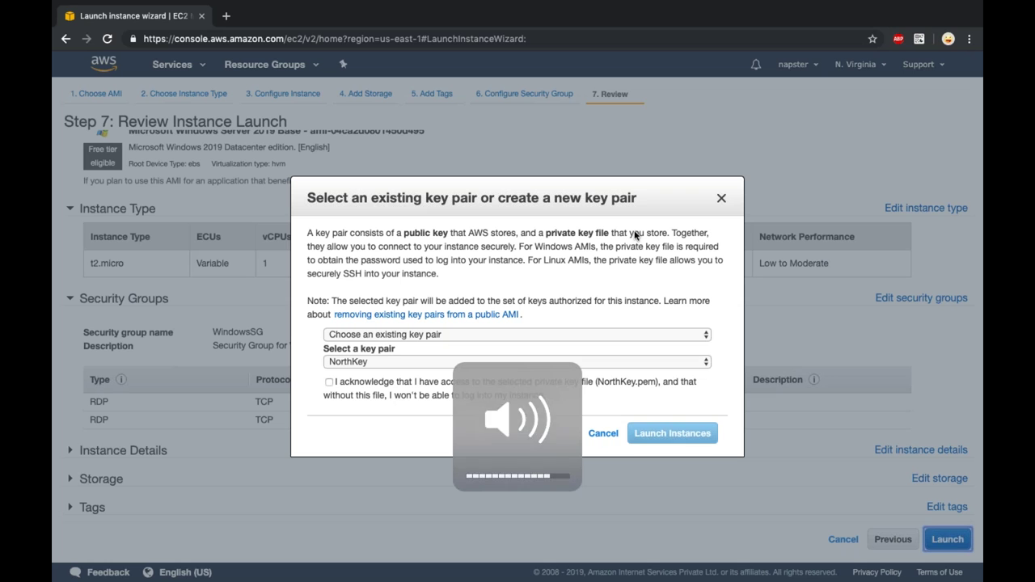
{"action": "left_click", "coordinate": [602, 433]}
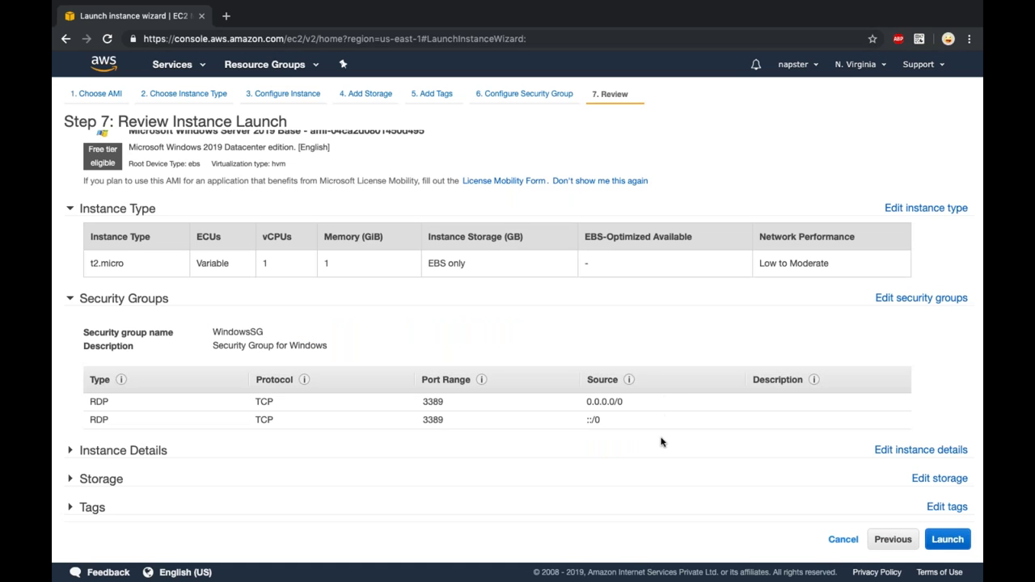
- Return to the security group configuration, try the Custom source for the RDP rule, and restore the source to Anywhere
{"action": "left_click", "coordinate": [896, 540]}
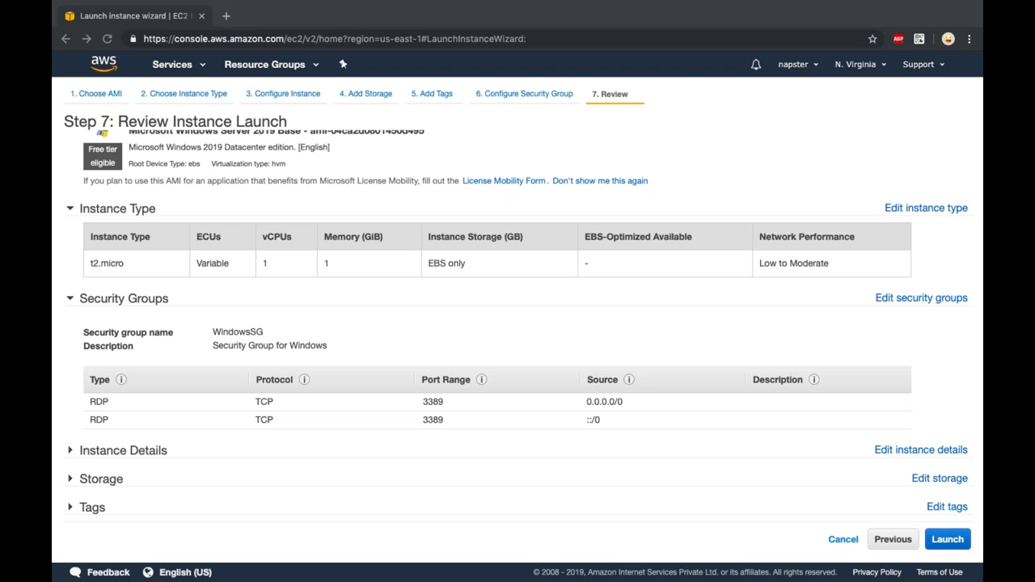
{"action": "left_click", "coordinate": [897, 540]}
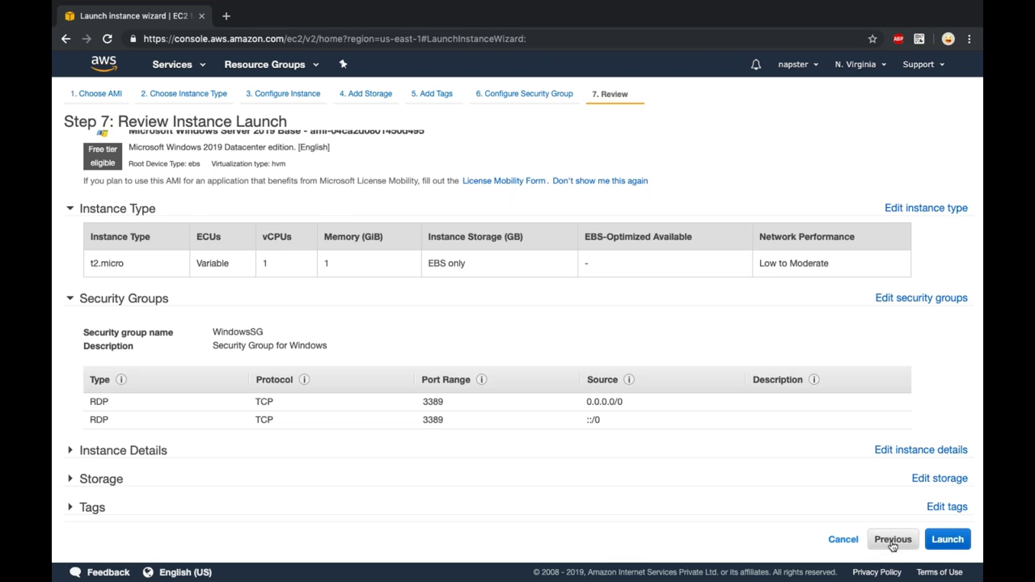
{"action": "left_click", "coordinate": [592, 296]}
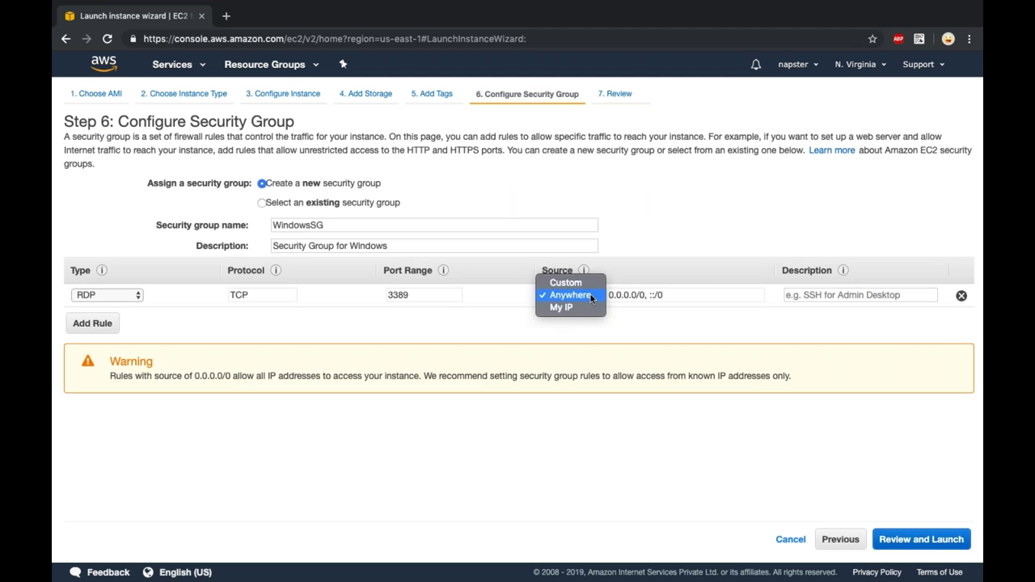
{"action": "left_click", "coordinate": [579, 284]}
{"action": "left_click", "coordinate": [701, 296]}
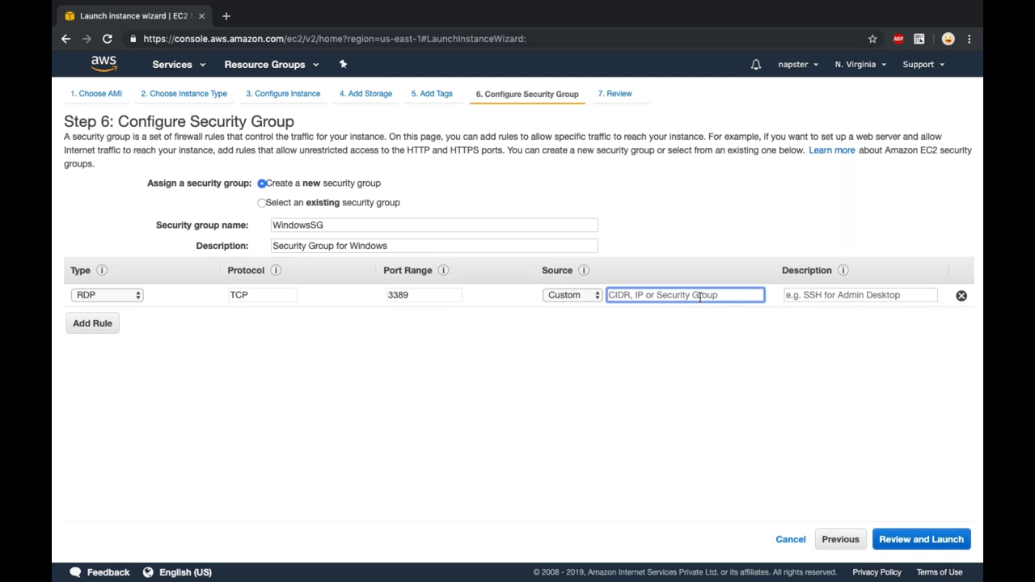
{"action": "left_click", "coordinate": [583, 295]}
{"action": "left_click", "coordinate": [589, 308]}
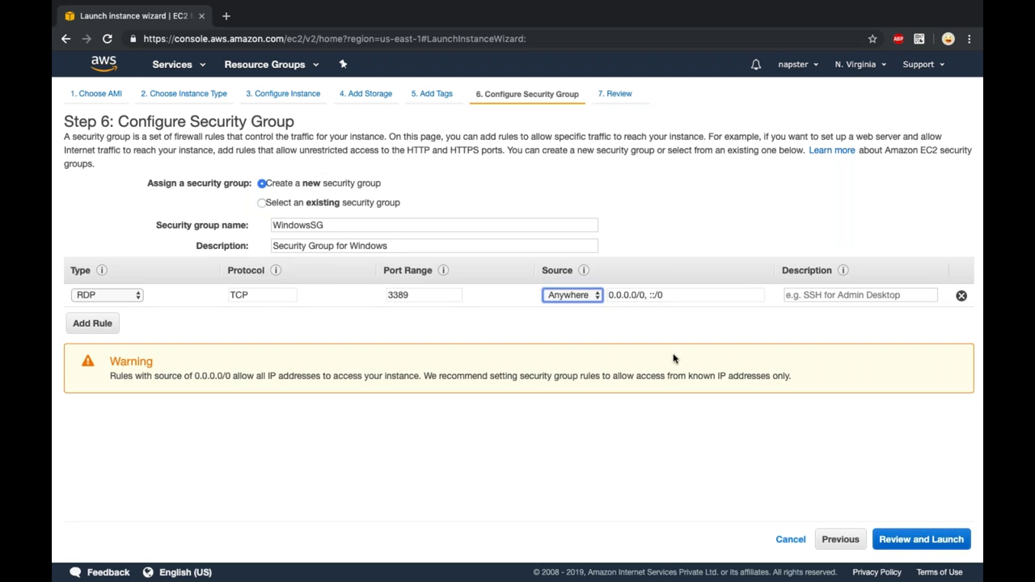
- Proceed through the review to the launch, create a new key pair named ISELKeyPair and download it
{"action": "left_click", "coordinate": [901, 547]}
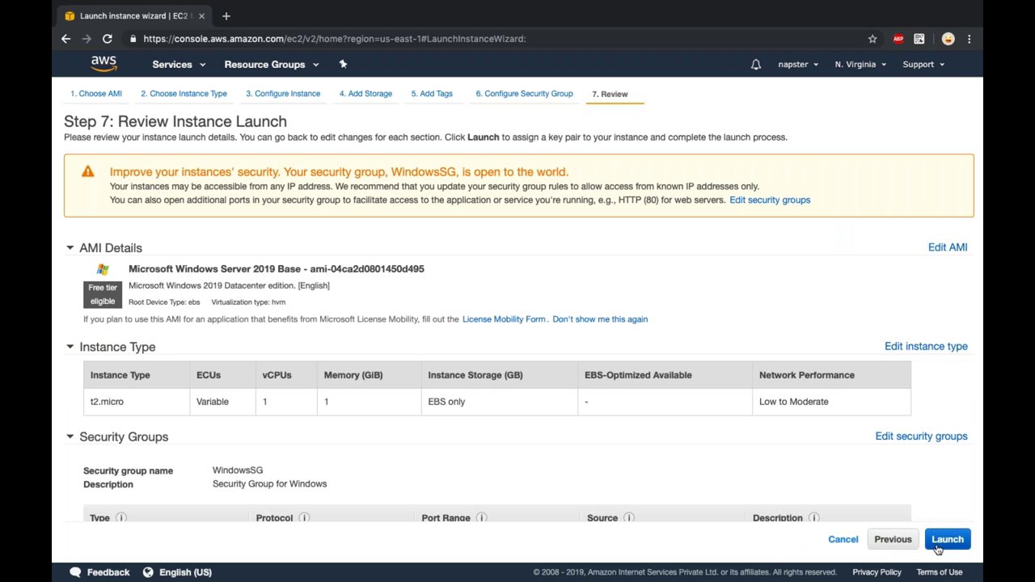
{"action": "left_click", "coordinate": [938, 549]}
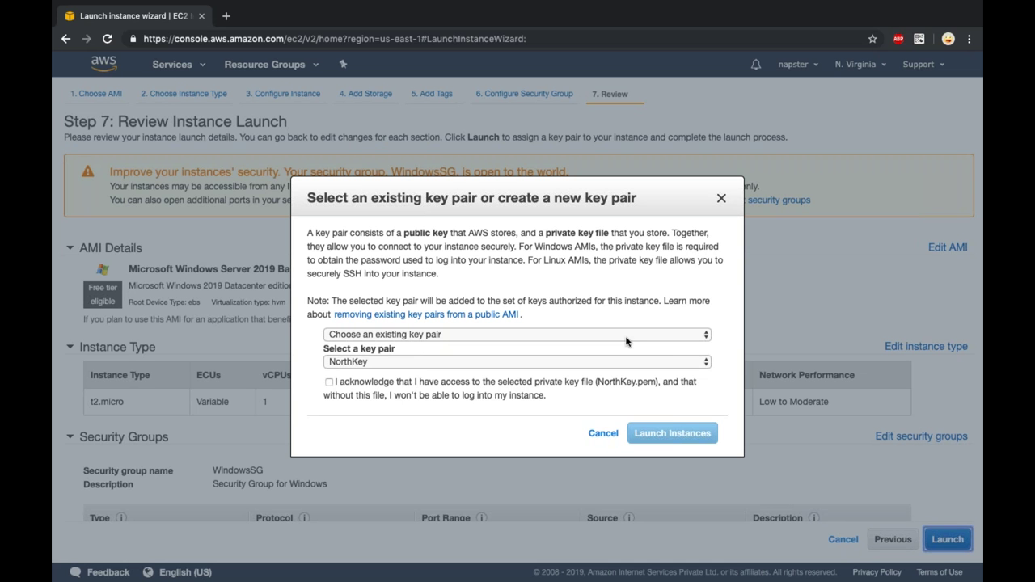
{"action": "left_click", "coordinate": [626, 340]}
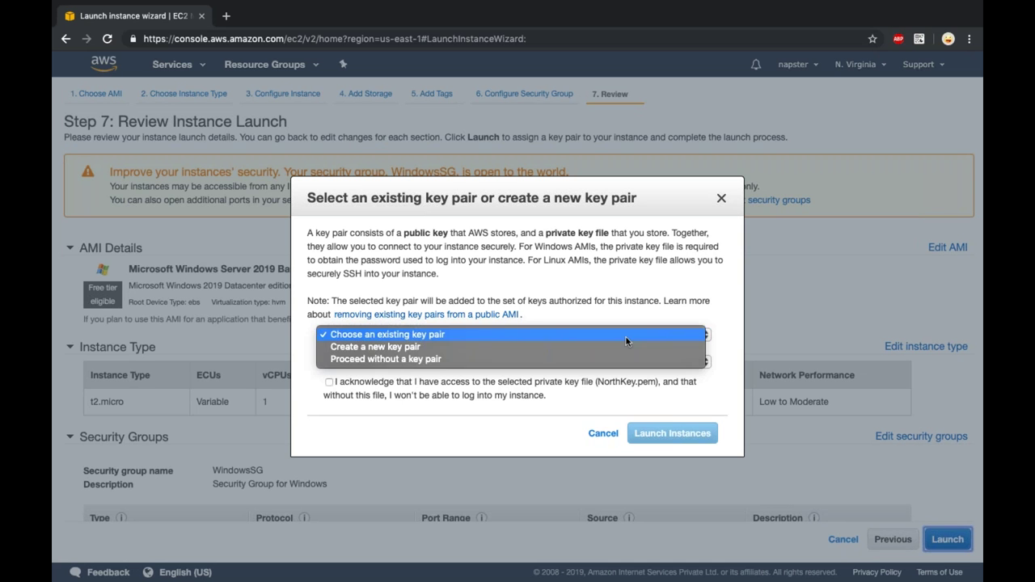
{"action": "left_click", "coordinate": [434, 347]}
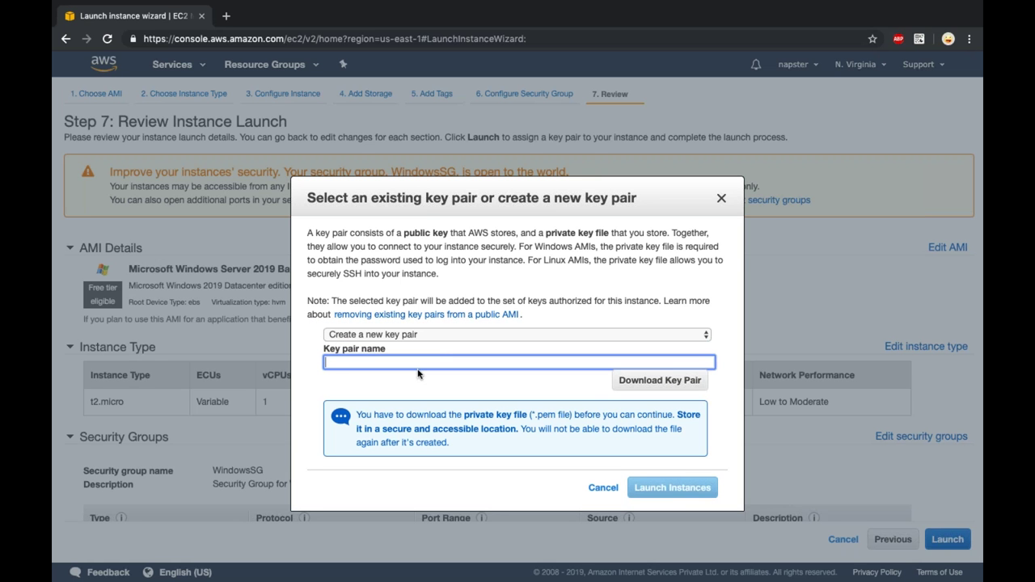
{"action": "type", "text": "ISELKeyPair"}
{"action": "left_click", "coordinate": [656, 388]}
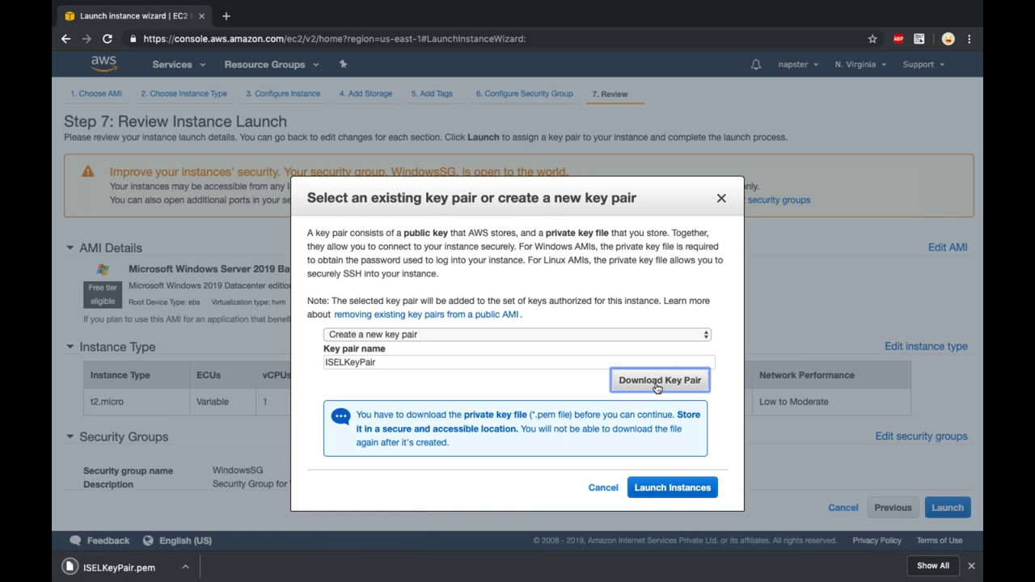
- Launch the instance with the new key pair and go to the list of instances
{"action": "left_click", "coordinate": [681, 488]}
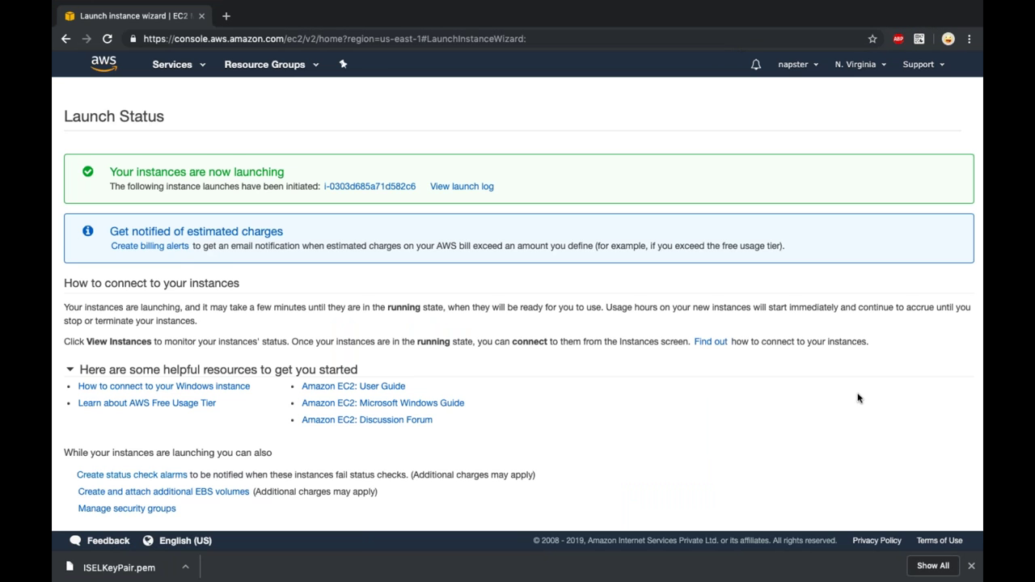
{"action": "scroll", "coordinate": [858, 398], "scroll_direction": "down", "scroll_amount": 1}
{"action": "left_click", "coordinate": [922, 517]}
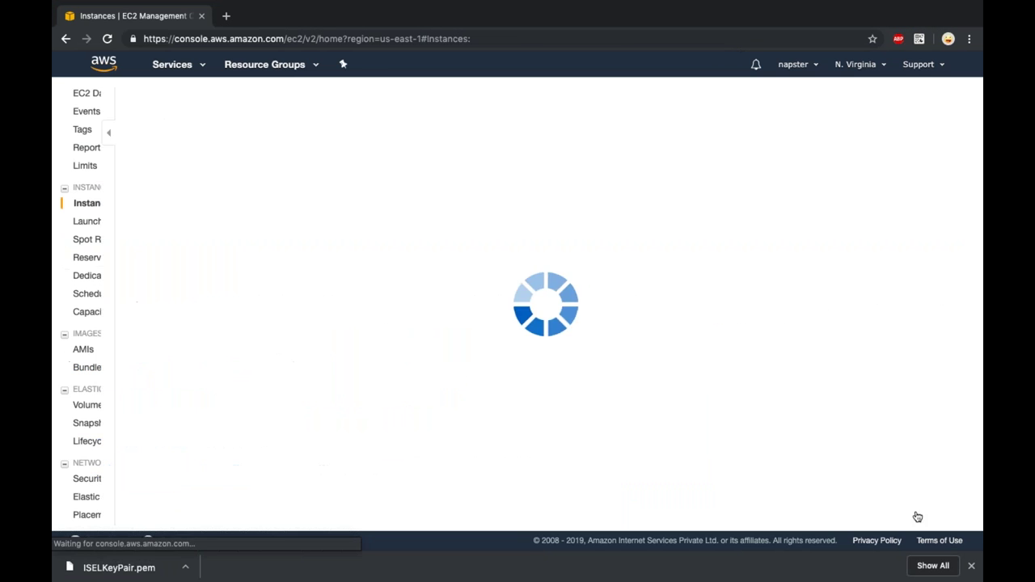
- Enlarge the instance list area above the details and refresh the status of the Windows Server instance
{"action": "left_click", "coordinate": [972, 567]}
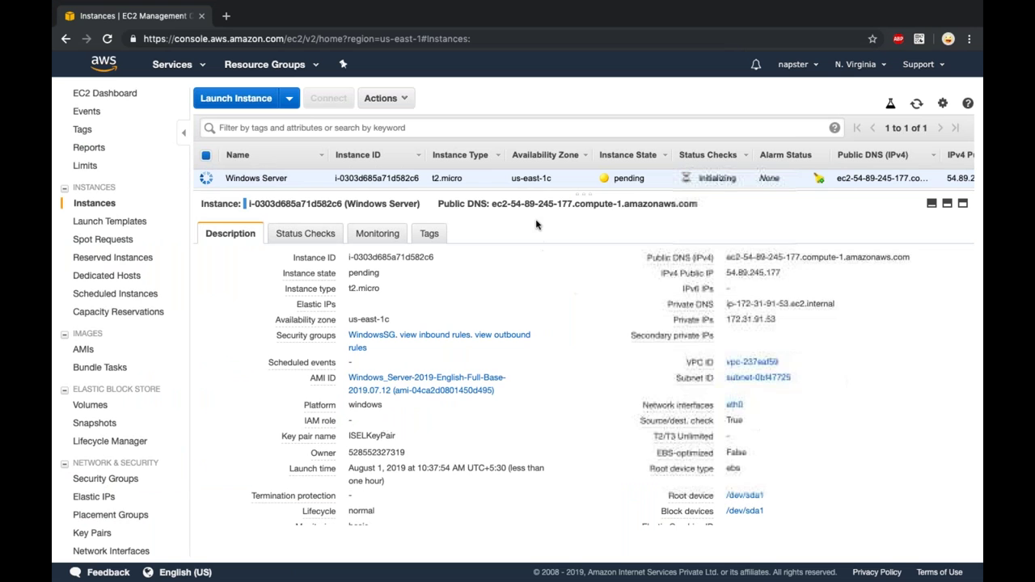
{"action": "left_click_drag", "start_coordinate": [540, 191], "coordinate": [569, 249]}
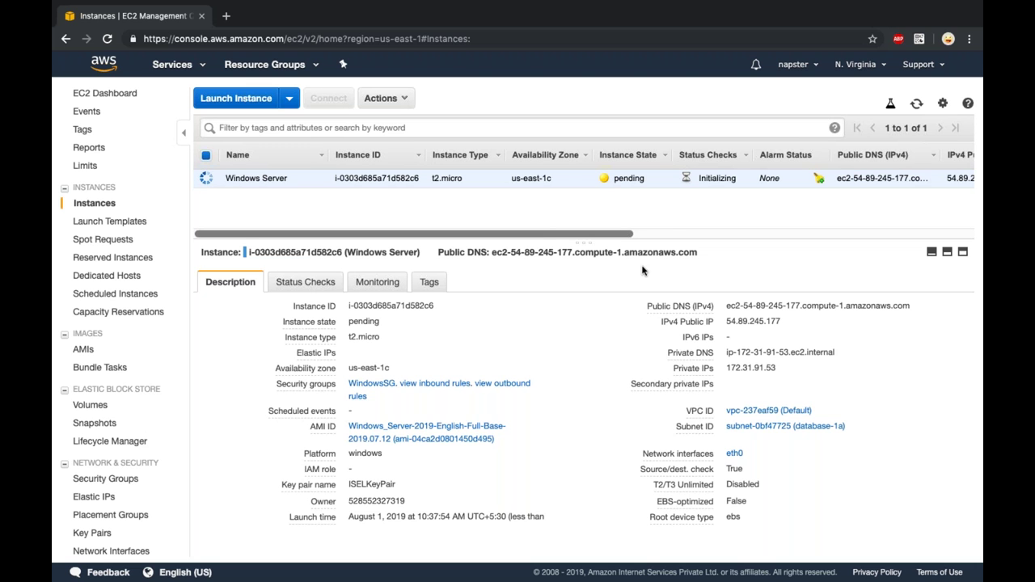
{"action": "left_click", "coordinate": [916, 105]}
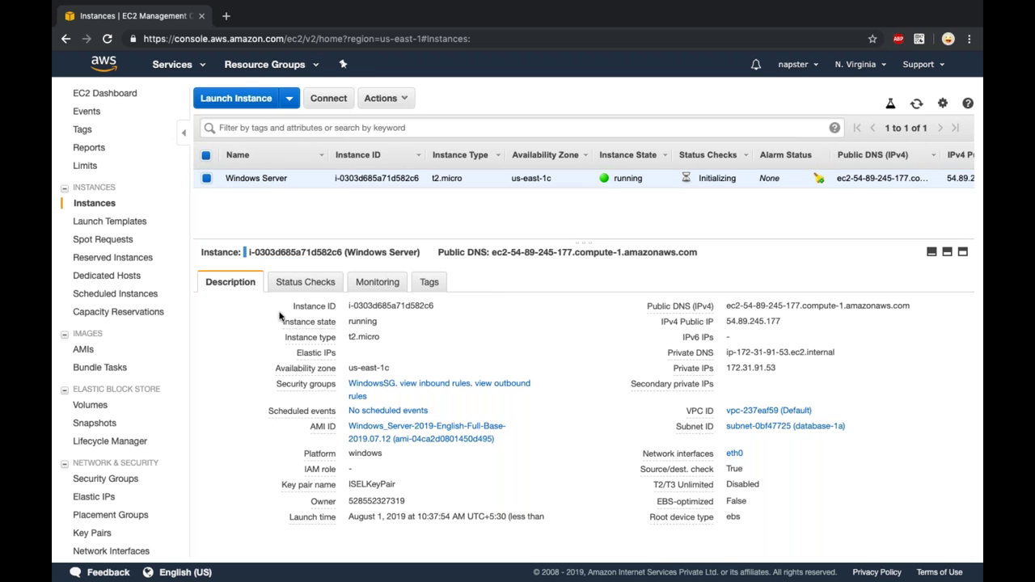
- Examine the instance's ID, type, availability zone and the inbound rules of its security group in the description
{"action": "double_click", "coordinate": [363, 305]}
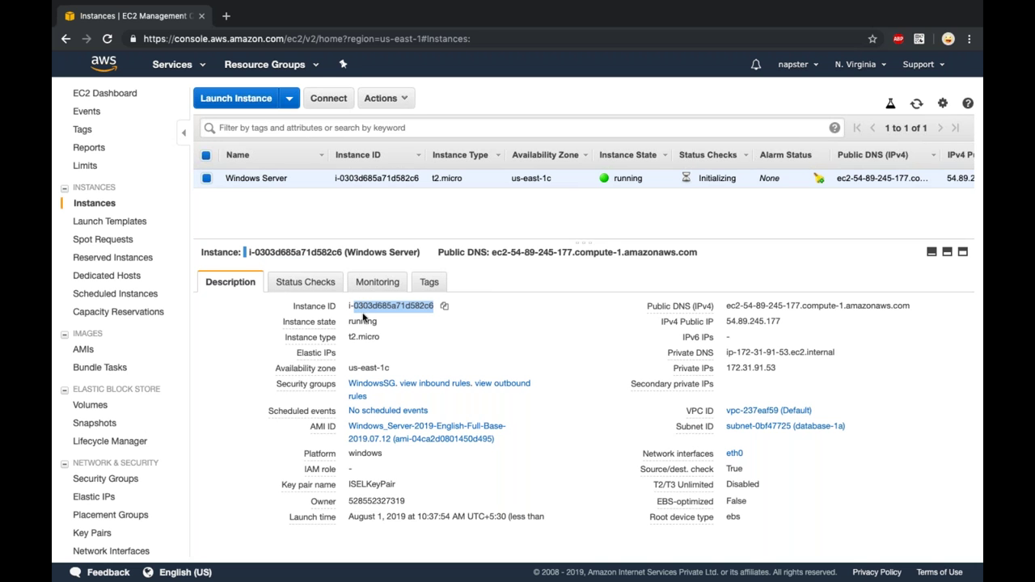
{"action": "double_click", "coordinate": [362, 338]}
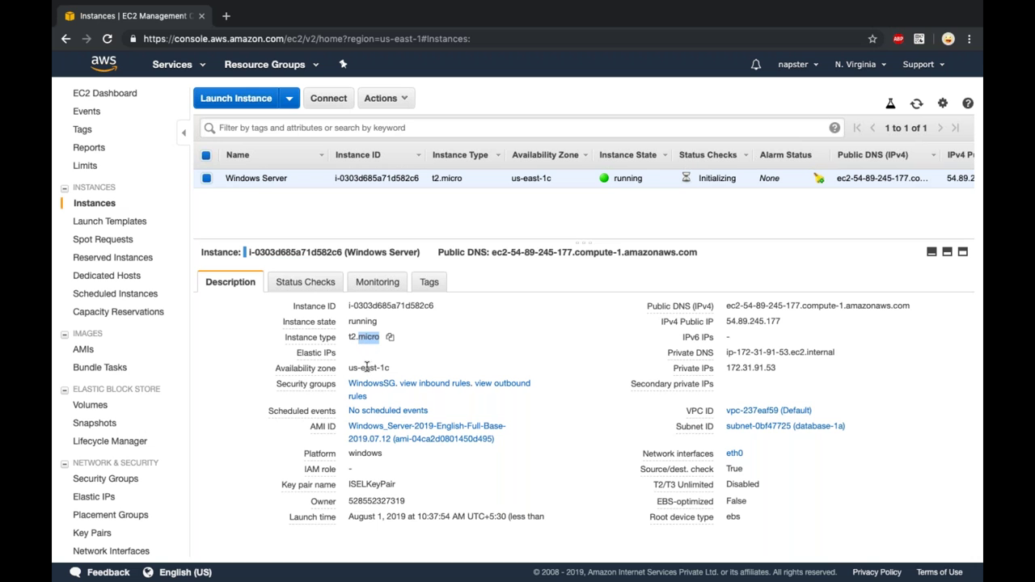
{"action": "double_click", "coordinate": [367, 368]}
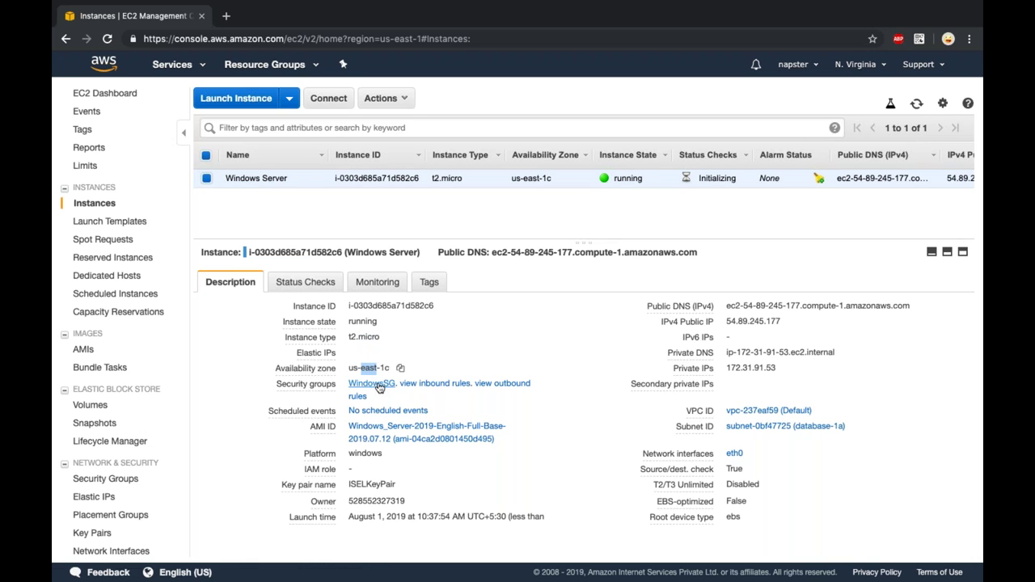
{"action": "left_click", "coordinate": [420, 387]}
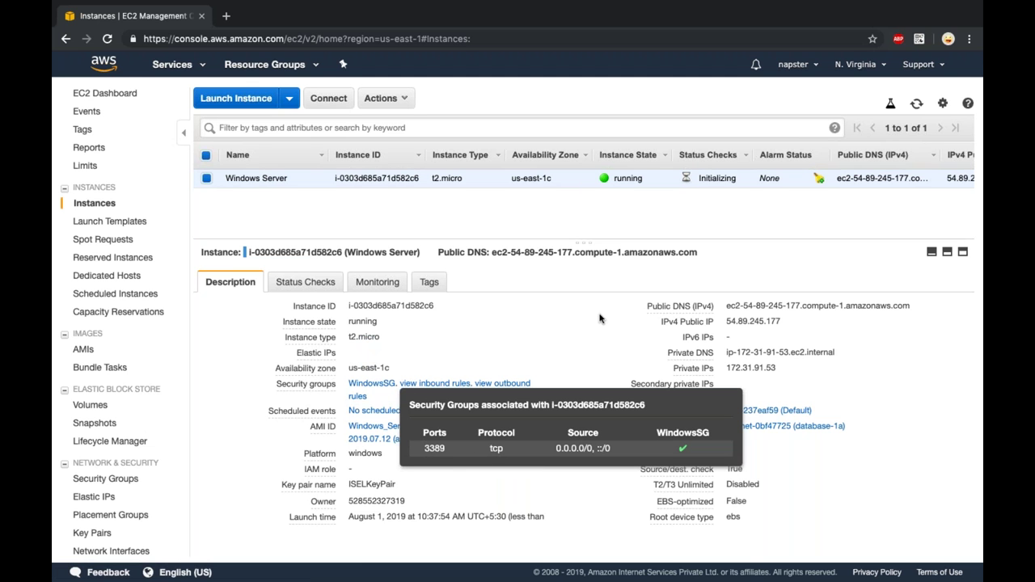
{"action": "scroll", "coordinate": [517, 413], "scroll_direction": "down", "scroll_amount": 5}
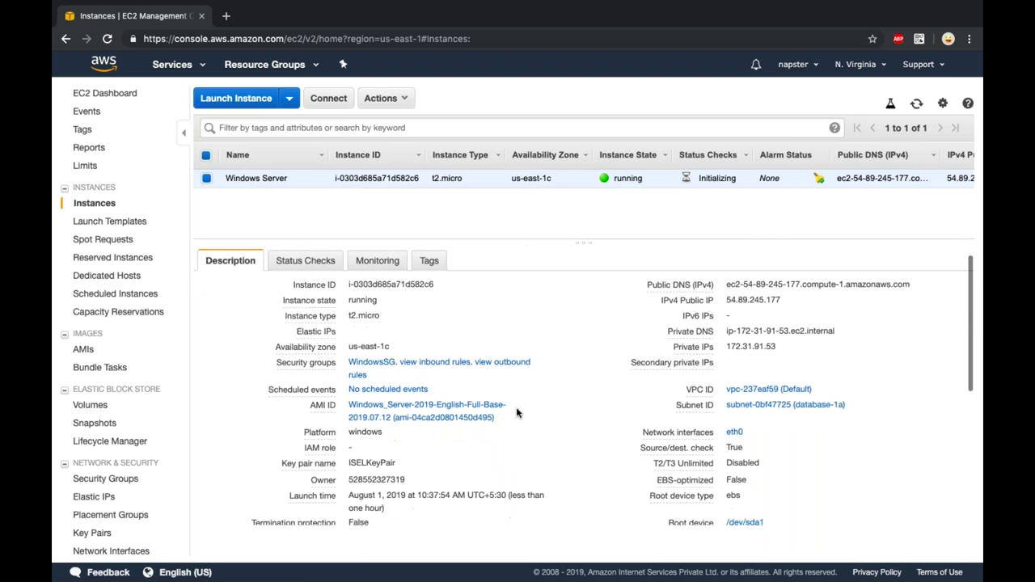
{"action": "scroll", "coordinate": [388, 490], "scroll_direction": "down", "scroll_amount": 2}
{"action": "scroll", "coordinate": [388, 488], "scroll_direction": "up", "scroll_amount": 6}
- Examine the instance's public DNS name and IPv4 public IP
{"action": "mouse_move", "coordinate": [776, 365]}
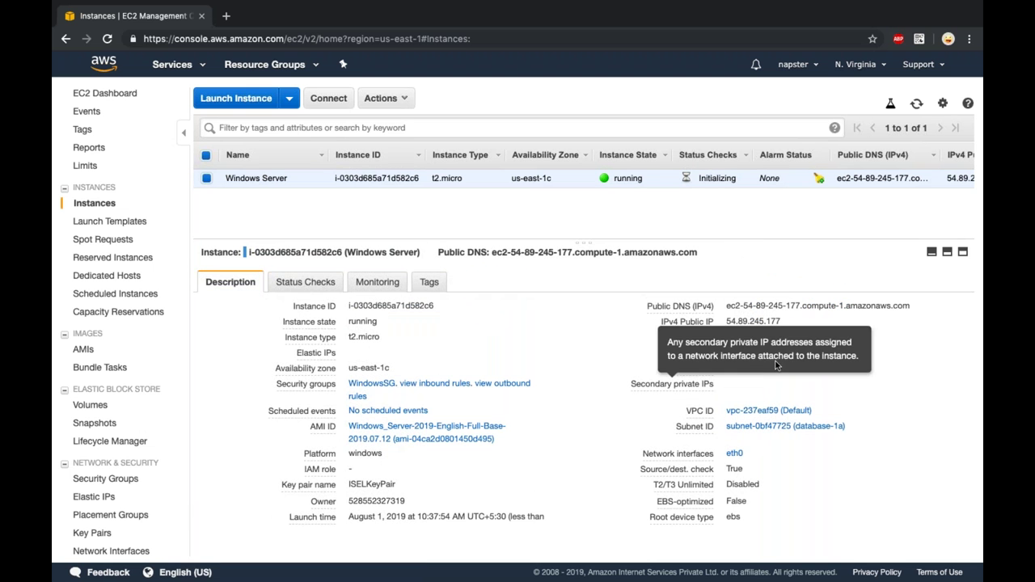
{"action": "triple_click", "coordinate": [741, 307]}
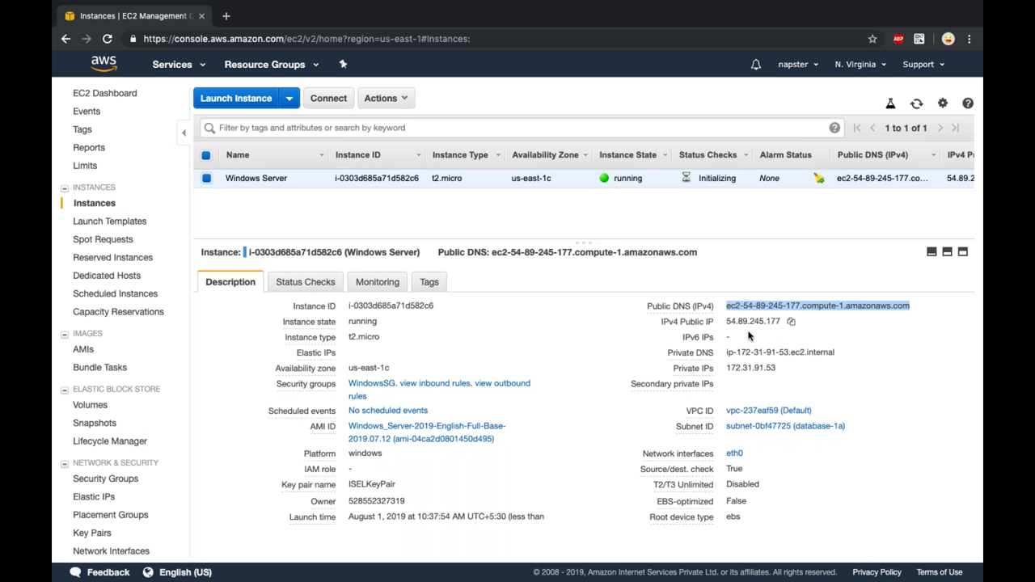
{"action": "left_click", "coordinate": [741, 324]}
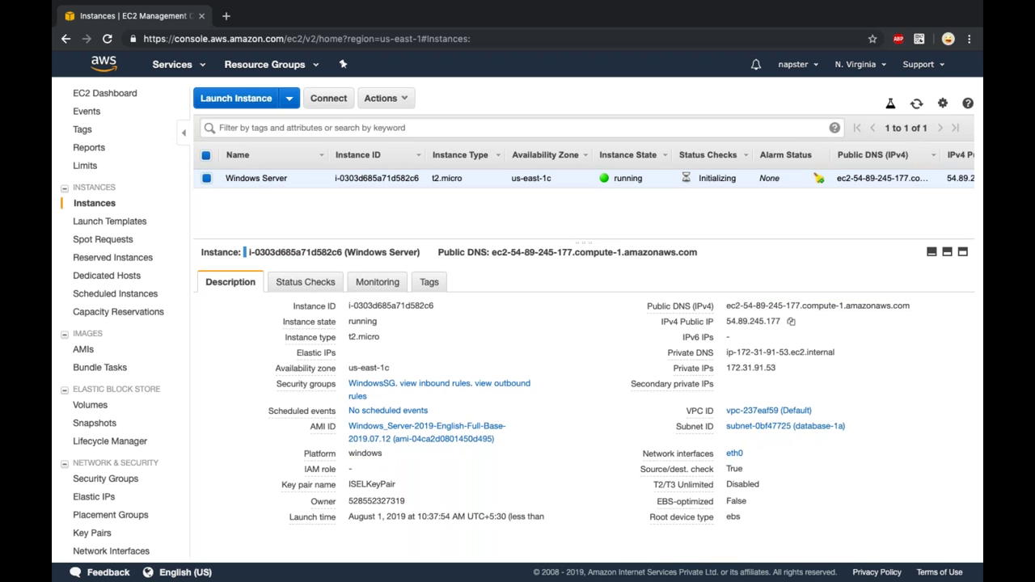
- Examine the instance's private DNS, private IP, VPC, subnet and block devices in the description
{"action": "double_click", "coordinate": [744, 352]}
{"action": "double_click", "coordinate": [750, 368]}
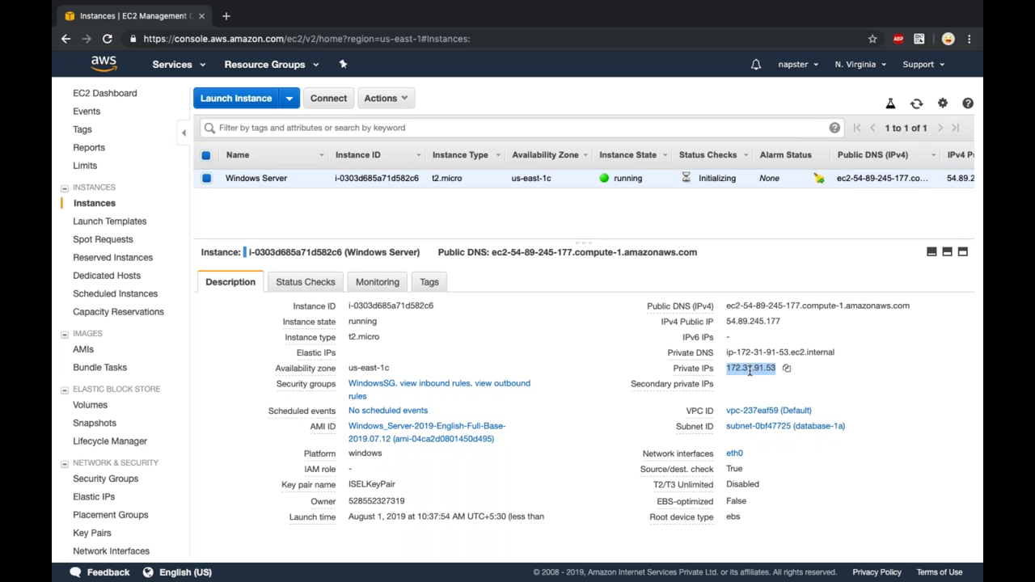
{"action": "scroll", "coordinate": [750, 376], "scroll_direction": "down", "scroll_amount": 1}
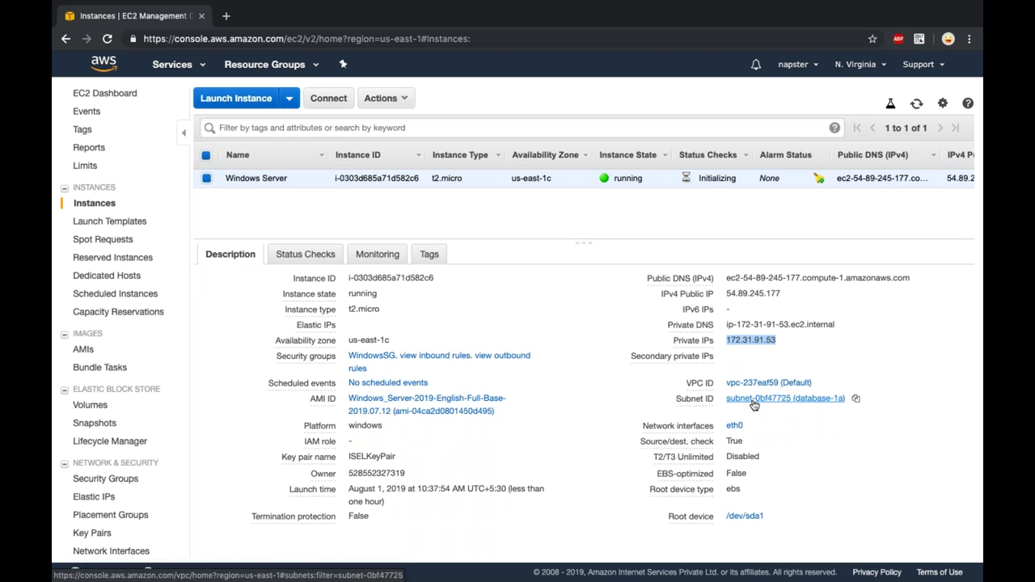
{"action": "scroll", "coordinate": [753, 404], "scroll_direction": "down", "scroll_amount": 5}
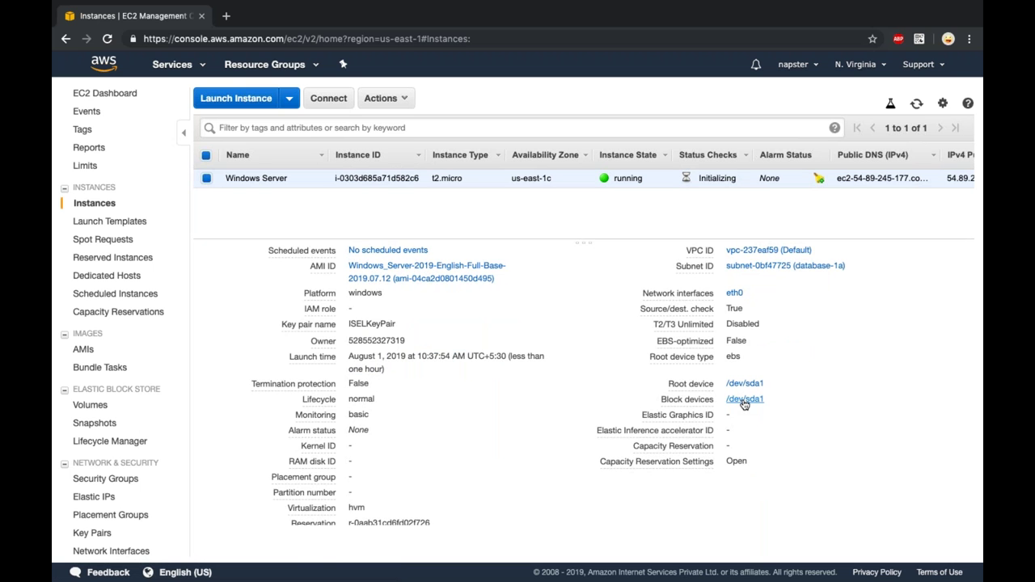
{"action": "scroll", "coordinate": [744, 404], "scroll_direction": "up", "scroll_amount": 5}
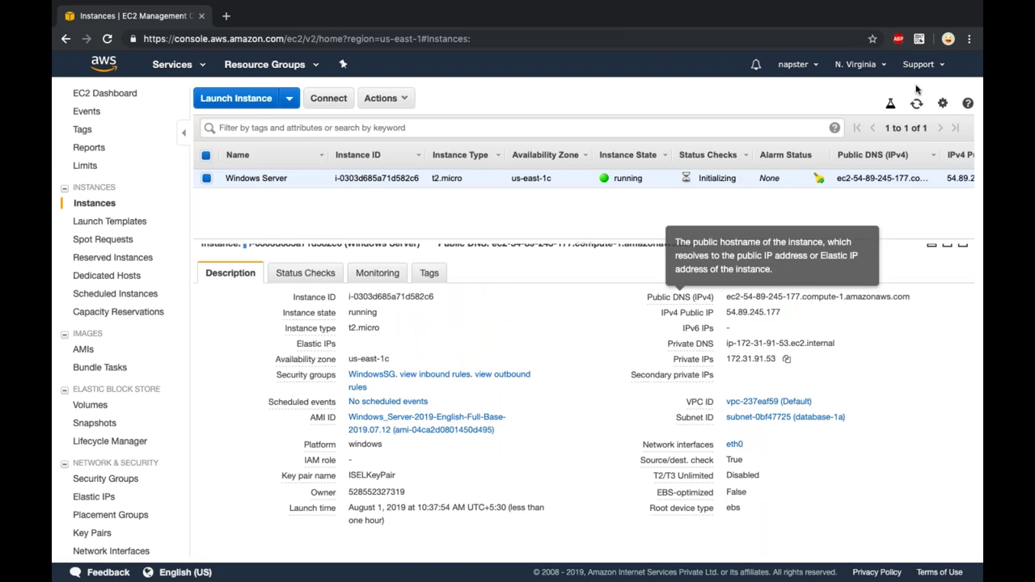
{"action": "key", "text": "ctrl+Up"}
{"action": "left_click", "coordinate": [699, 70]}
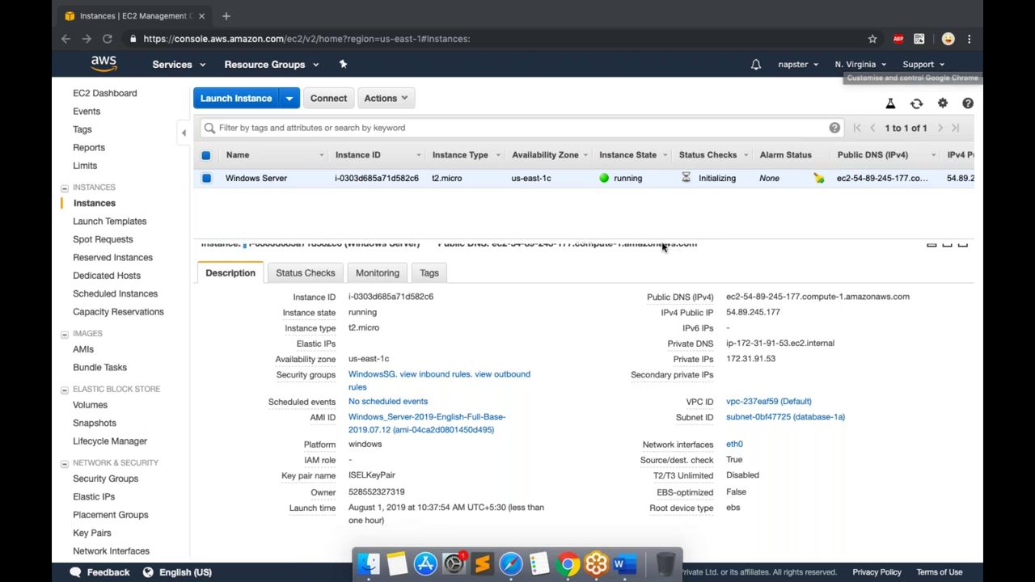
- Review the instance's system and instance status checks and refresh the instance list
{"action": "scroll", "coordinate": [579, 313], "scroll_direction": "up", "scroll_amount": 1}
{"action": "left_click", "coordinate": [304, 282]}
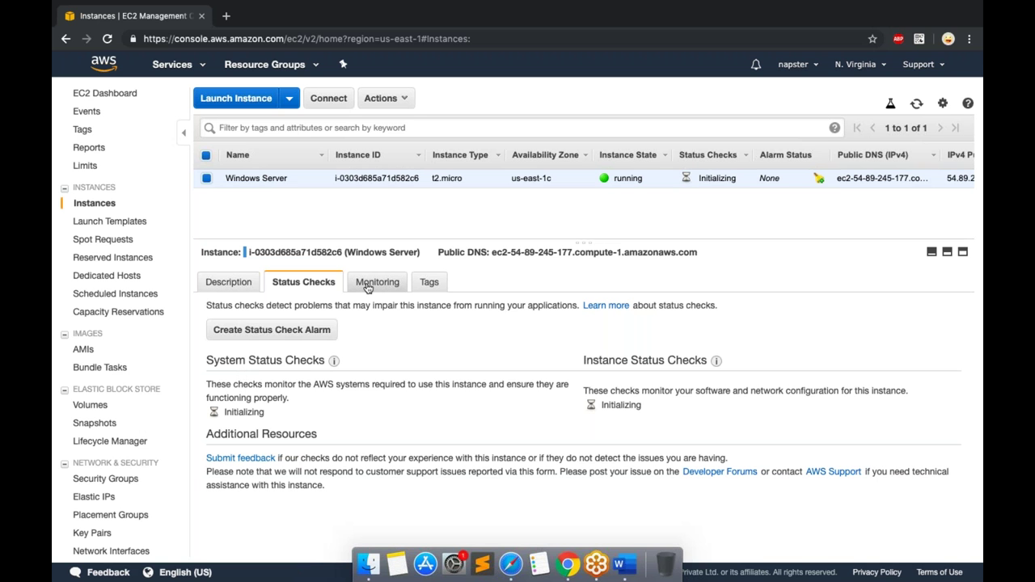
{"action": "mouse_move", "coordinate": [334, 360]}
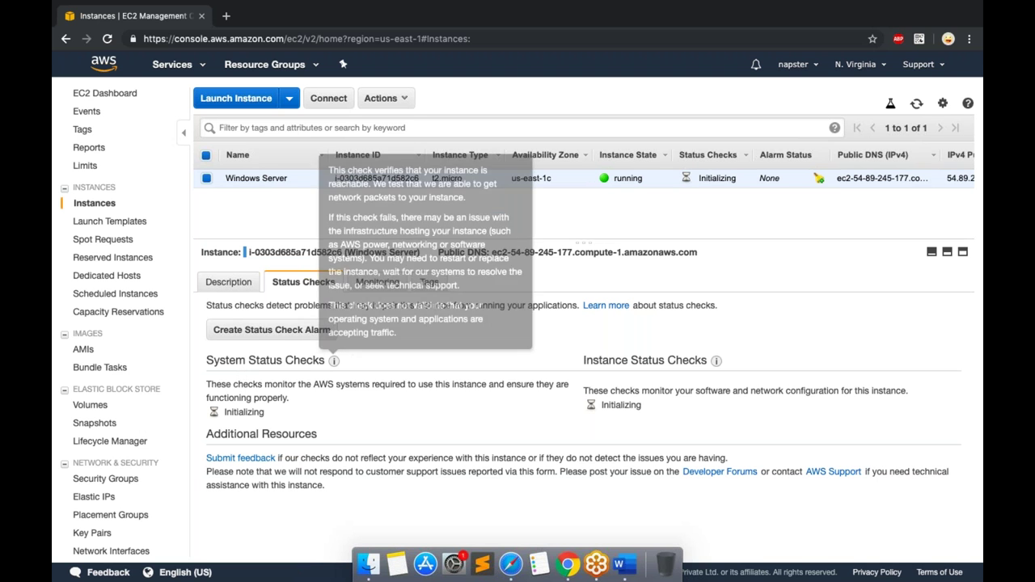
{"action": "double_click", "coordinate": [599, 360]}
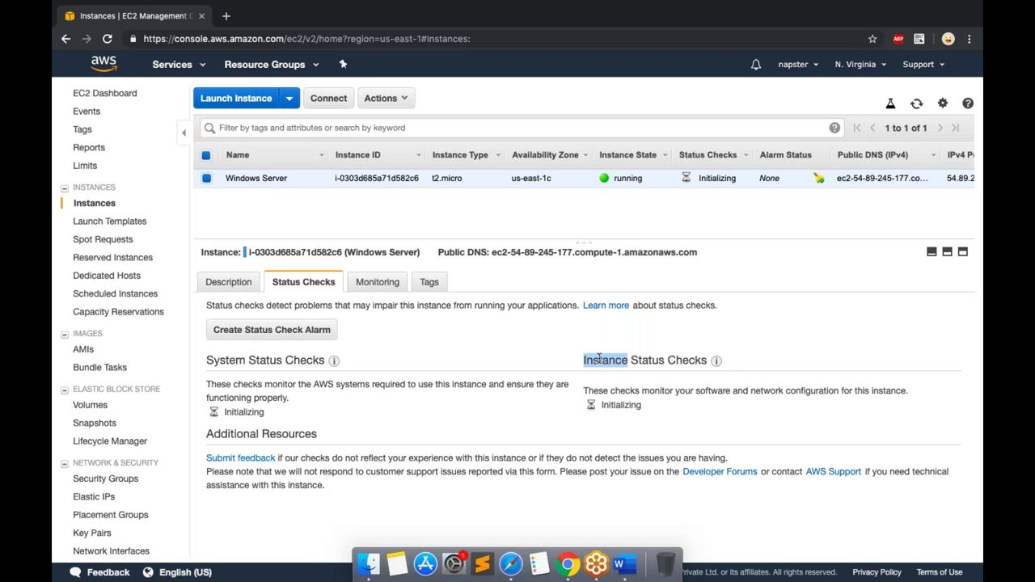
{"action": "left_click", "coordinate": [772, 389]}
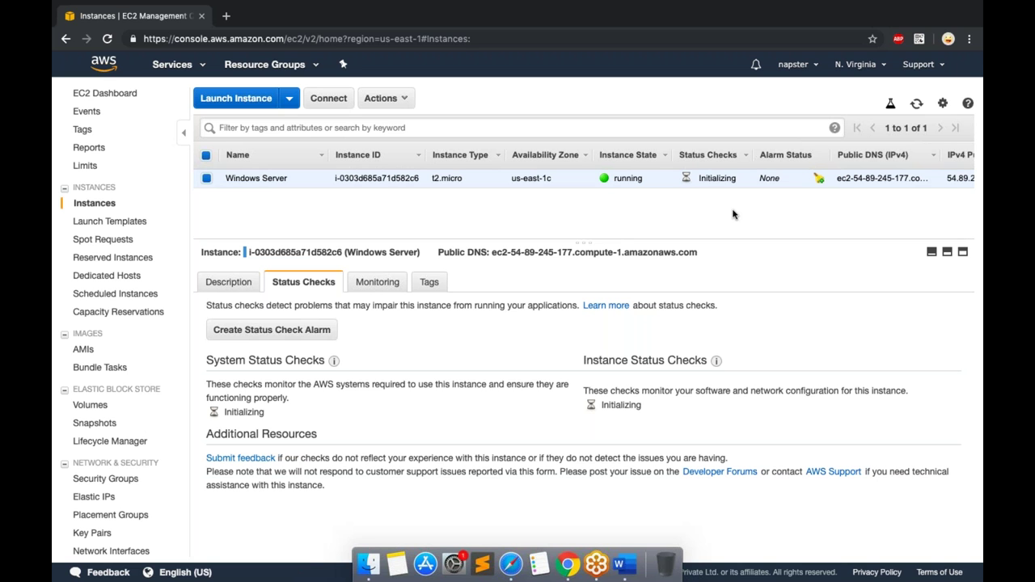
{"action": "left_click", "coordinate": [916, 104]}
{"action": "left_click", "coordinate": [916, 105]}
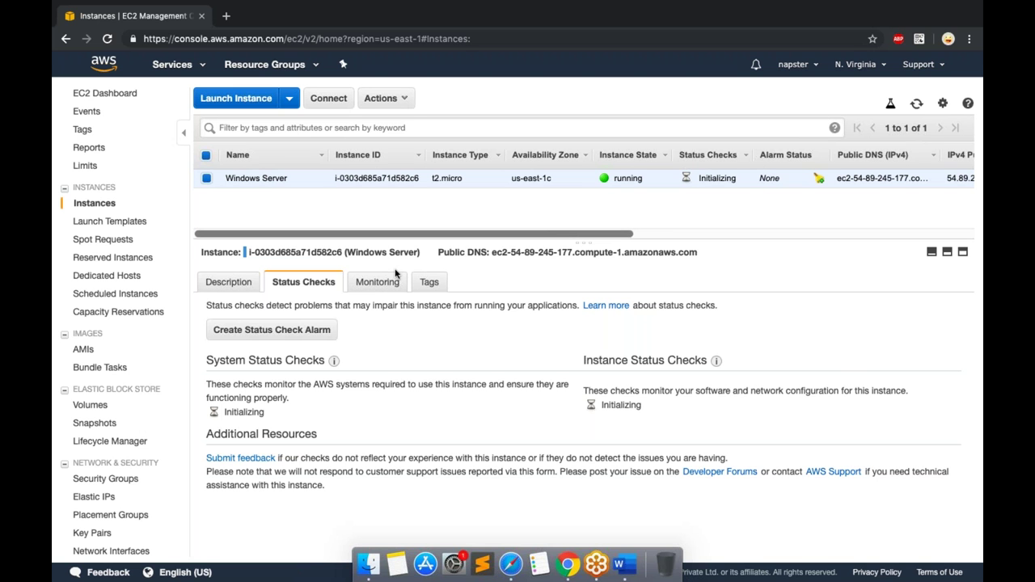
- Look through the instance's CloudWatch metric graphs, return to its description and refresh the list
{"action": "left_click", "coordinate": [369, 284]}
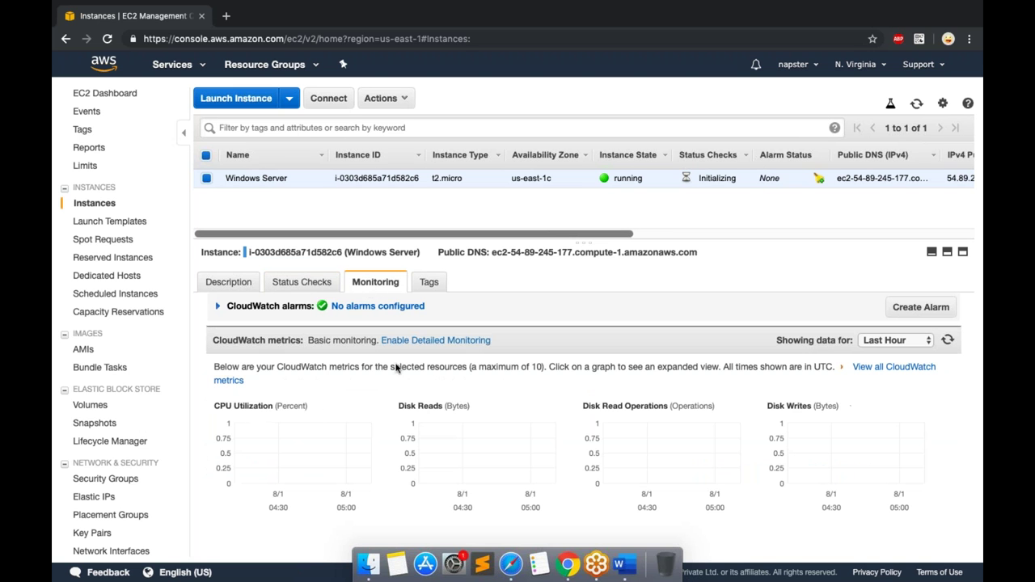
{"action": "scroll", "coordinate": [566, 412], "scroll_direction": "down", "scroll_amount": 3}
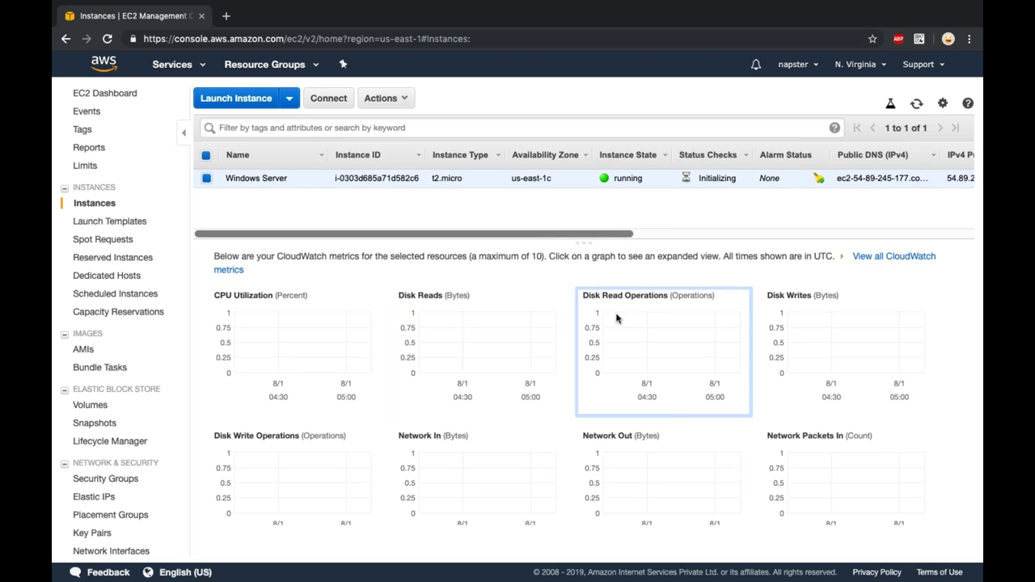
{"action": "scroll", "coordinate": [616, 317], "scroll_direction": "down", "scroll_amount": 5}
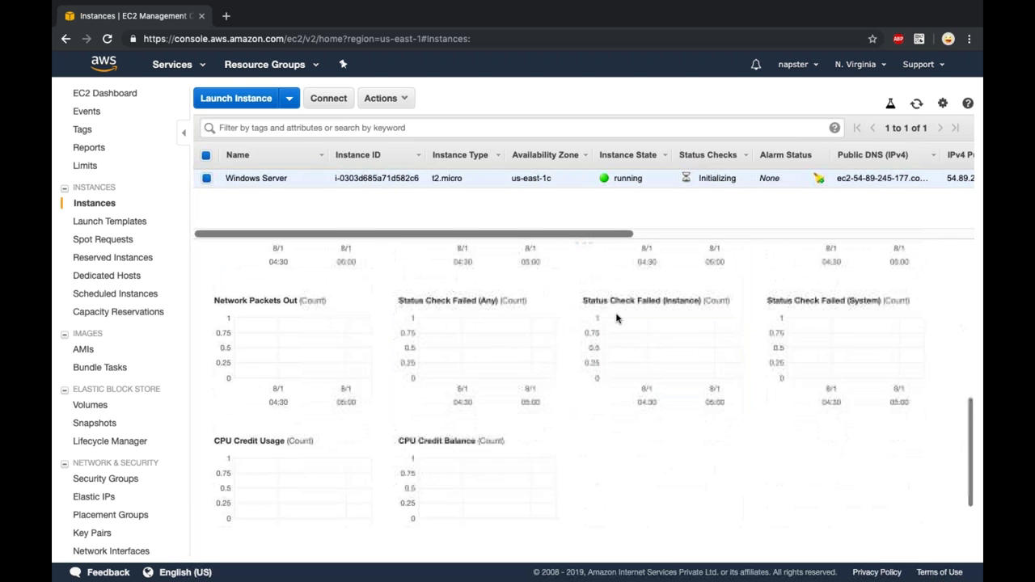
{"action": "scroll", "coordinate": [616, 318], "scroll_direction": "up", "scroll_amount": 10}
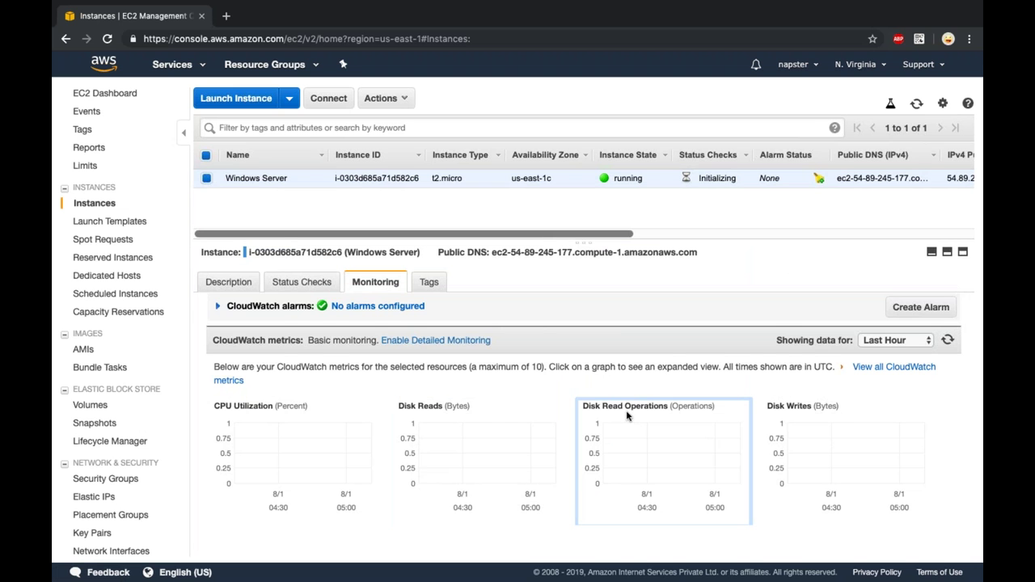
{"action": "left_click", "coordinate": [249, 287]}
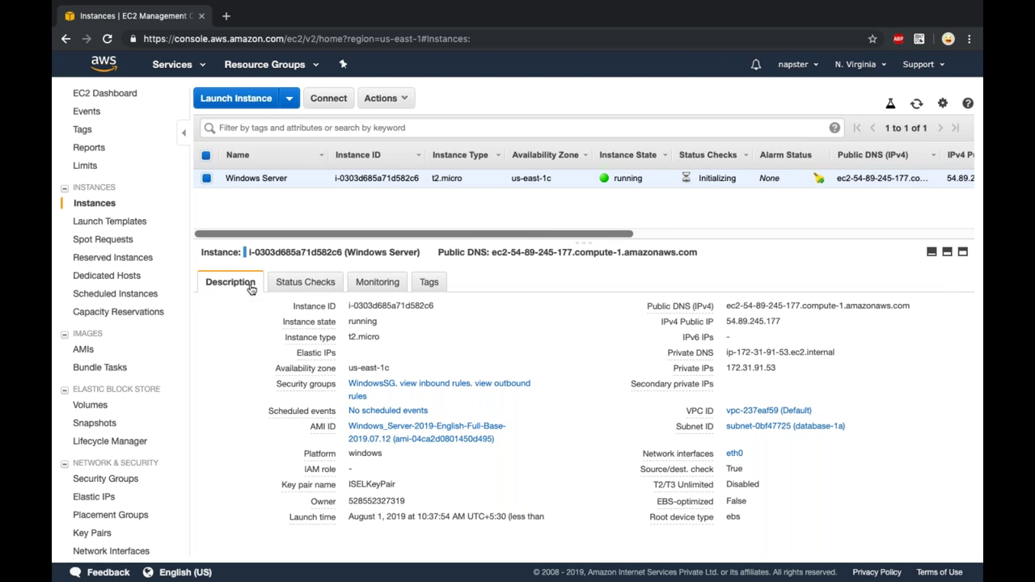
{"action": "left_click", "coordinate": [916, 107]}
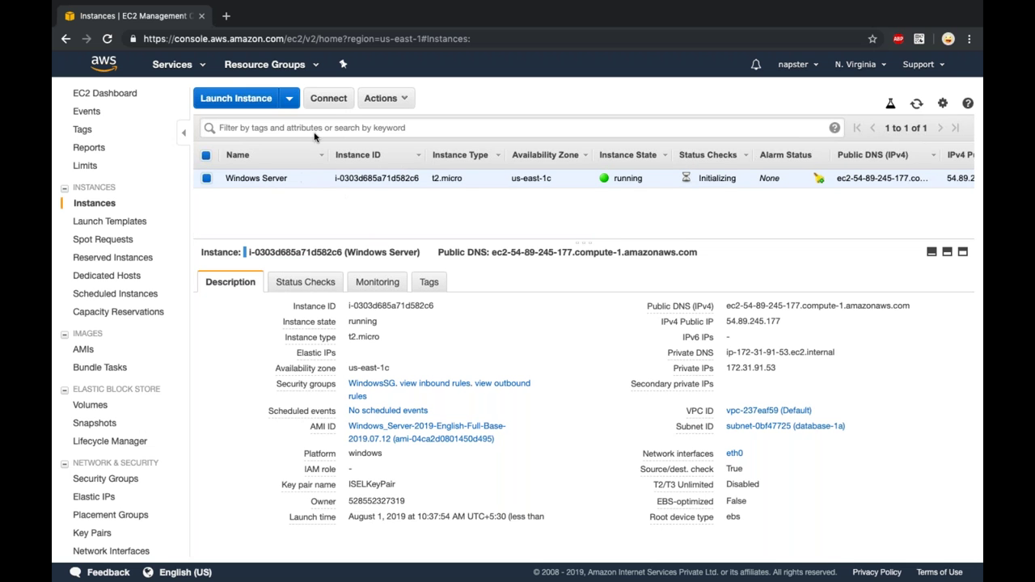
- Open the connection details of the Windows Server instance and check its public DNS and user name
{"action": "left_click", "coordinate": [331, 103]}
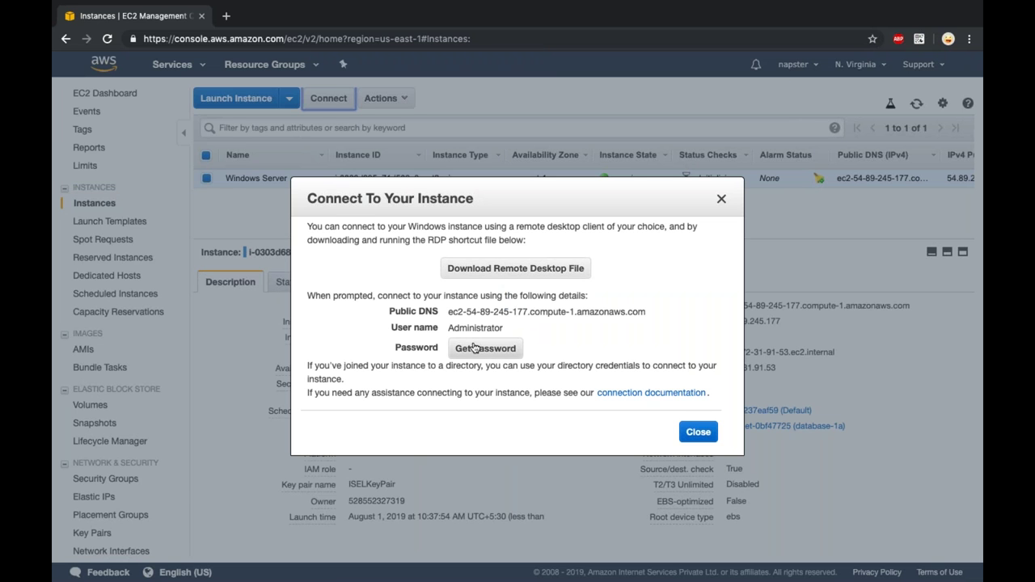
{"action": "triple_click", "coordinate": [464, 313]}
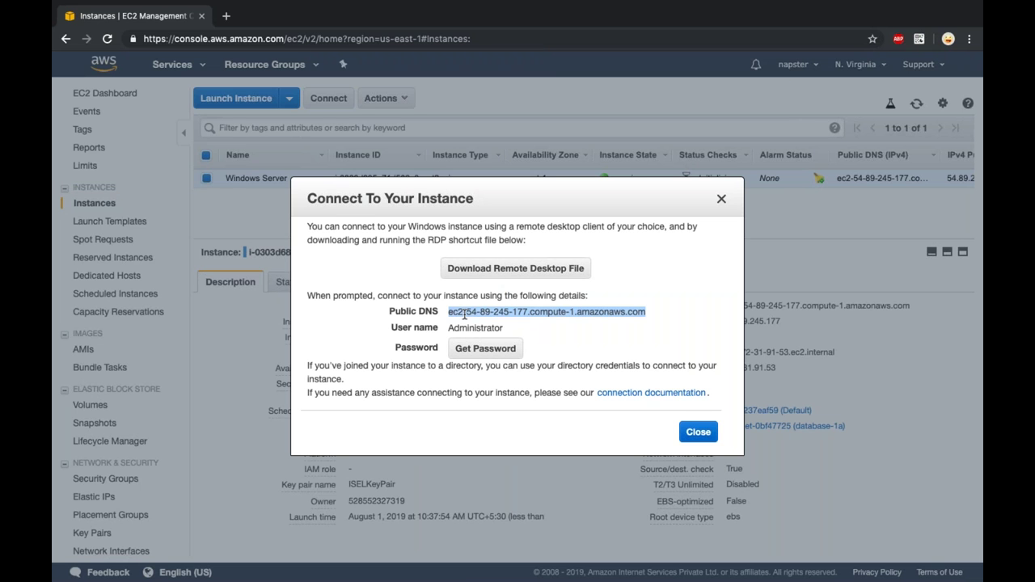
{"action": "double_click", "coordinate": [472, 328]}
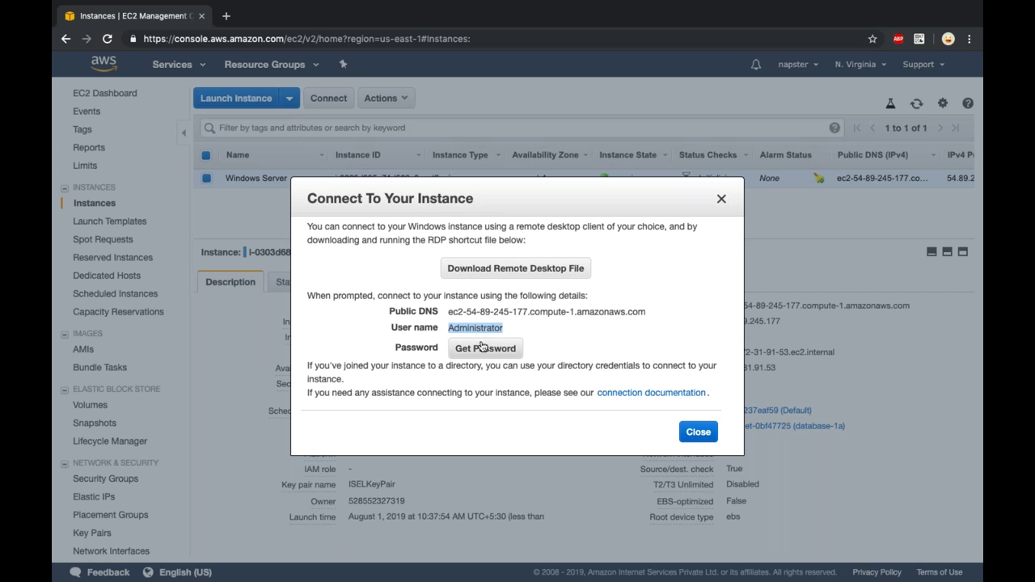
- Retrieve and decrypt the instance's administrator password using the ISELKeyPair.pem file from the Downloads folder
{"action": "left_click", "coordinate": [485, 349]}
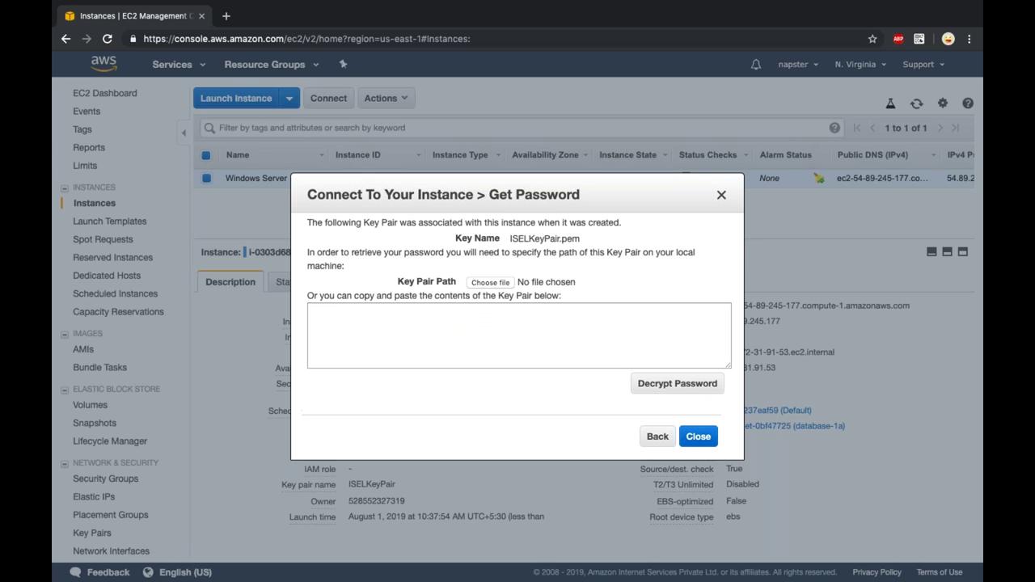
{"action": "left_click", "coordinate": [491, 282]}
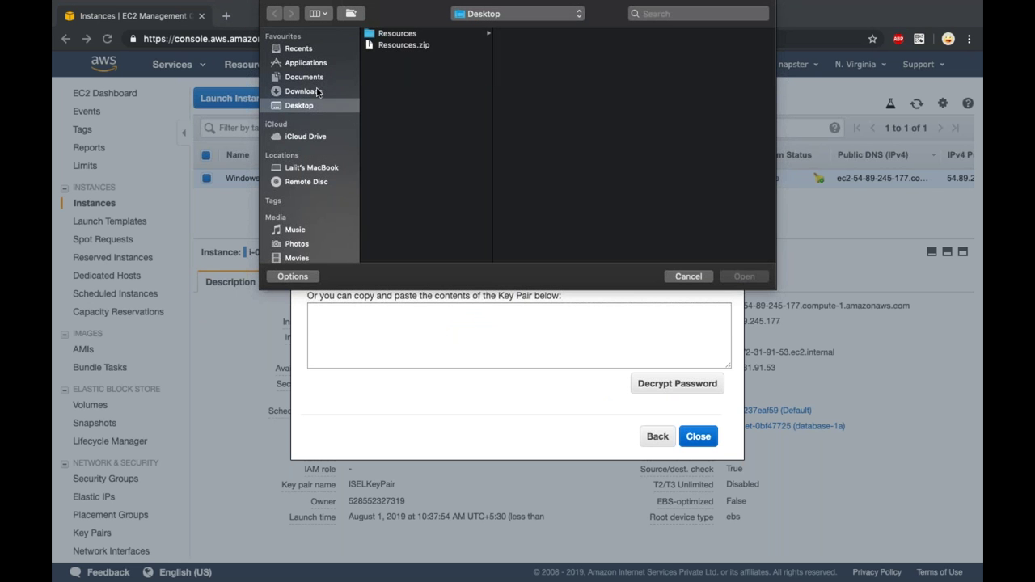
{"action": "left_click", "coordinate": [318, 92]}
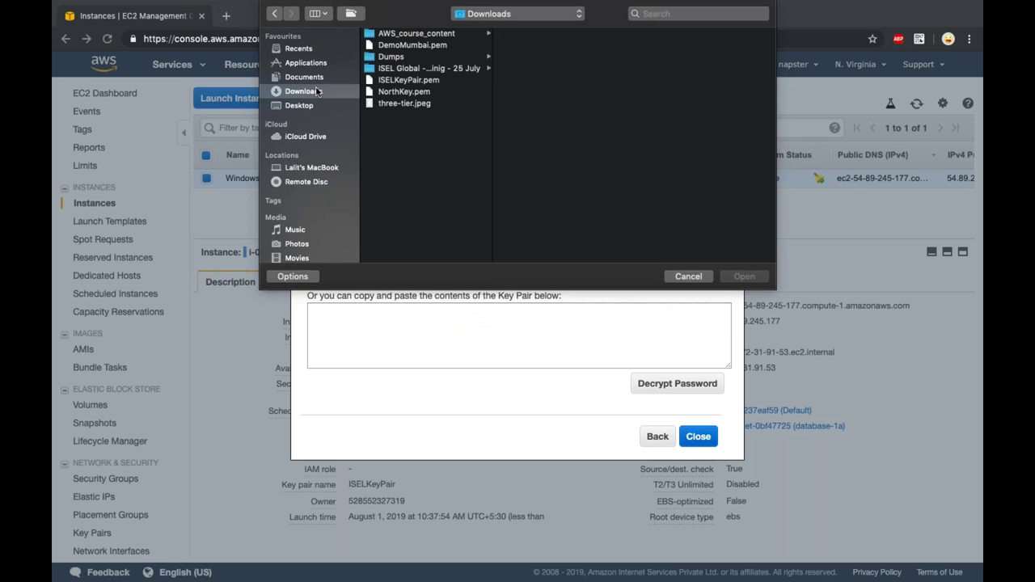
{"action": "left_click", "coordinate": [415, 82]}
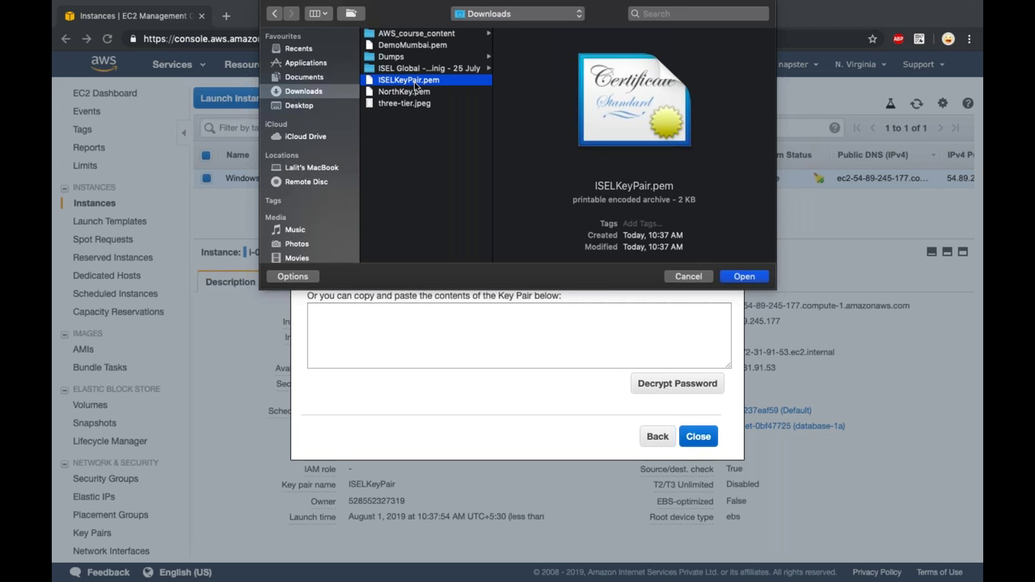
{"action": "left_click", "coordinate": [744, 277]}
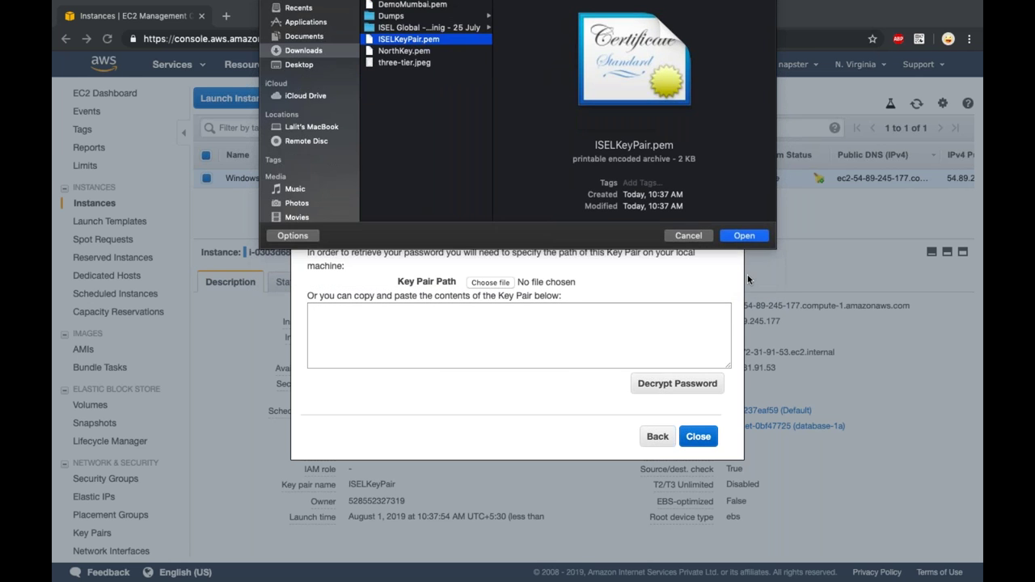
{"action": "left_click", "coordinate": [667, 385]}
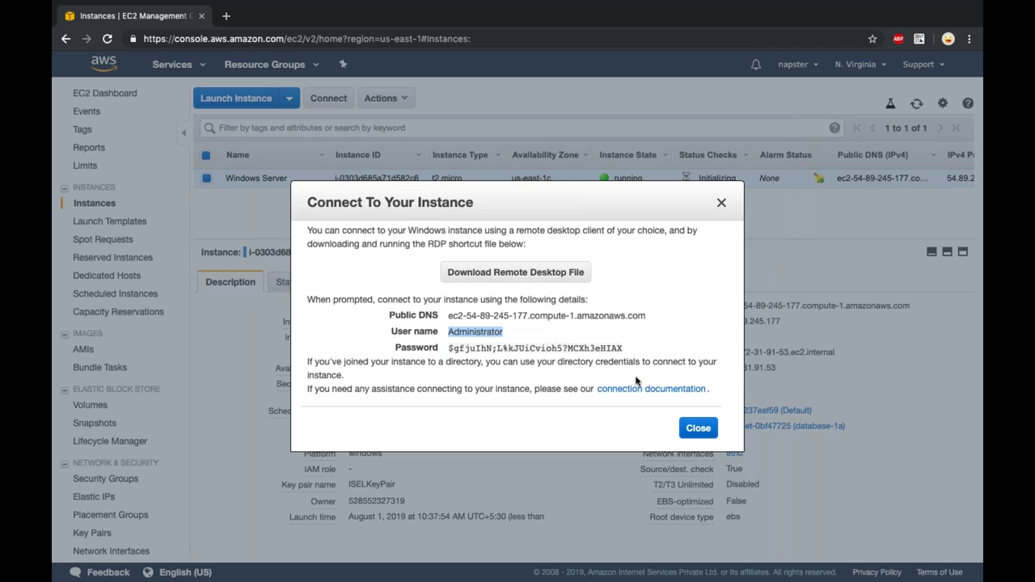
{"action": "left_click", "coordinate": [509, 314]}
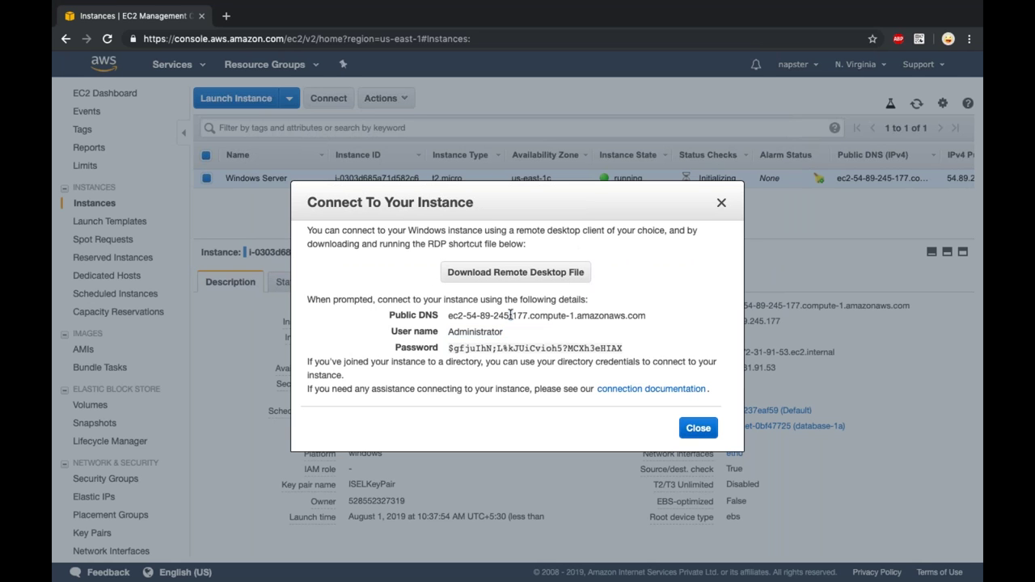
{"action": "double_click", "coordinate": [510, 316]}
- Switch to Microsoft Remote Desktop and delete the old EC2 connection from the saved desktops
{"action": "key", "text": "F4"}
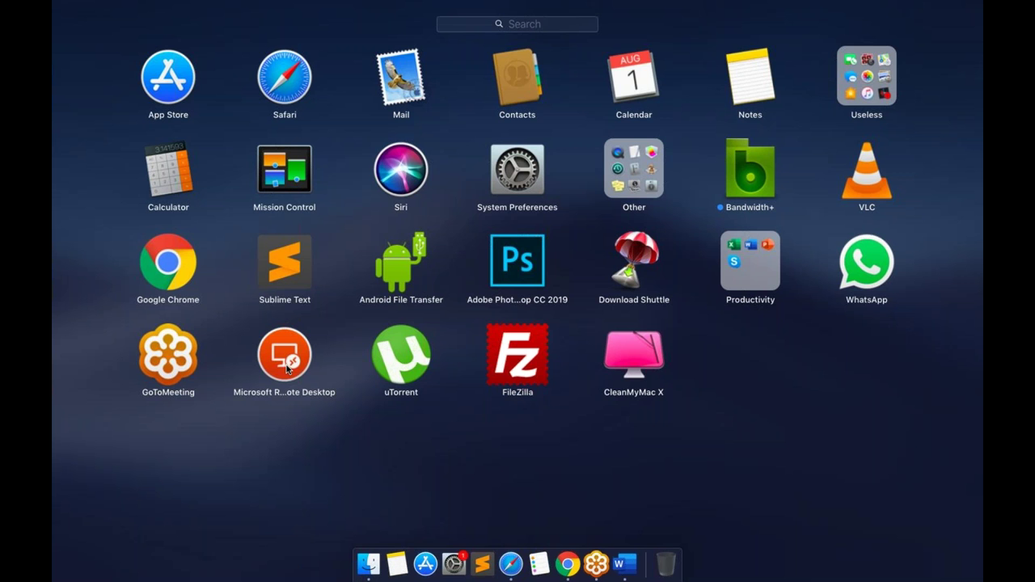
{"action": "left_click", "coordinate": [286, 367]}
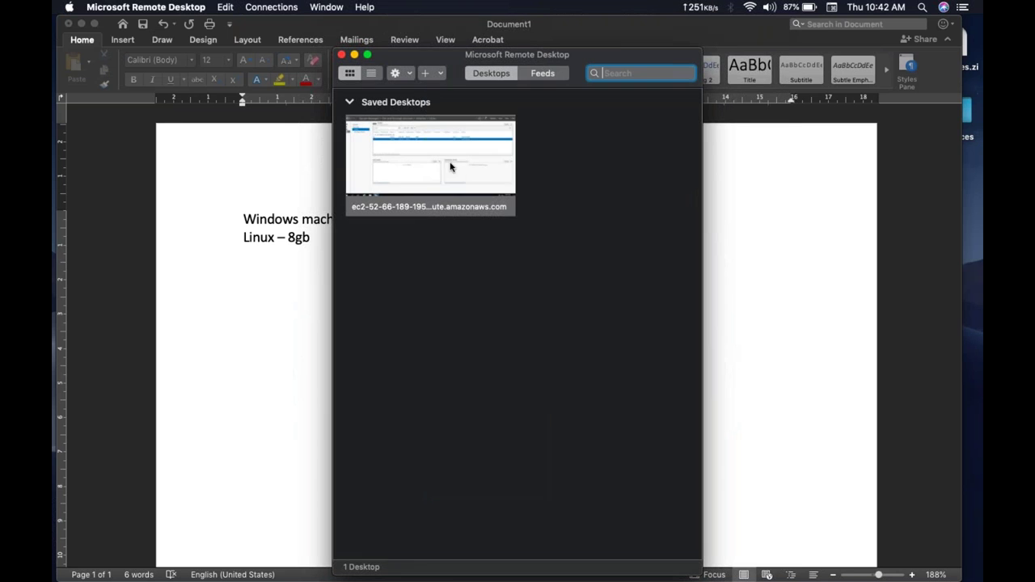
{"action": "left_click", "coordinate": [505, 206]}
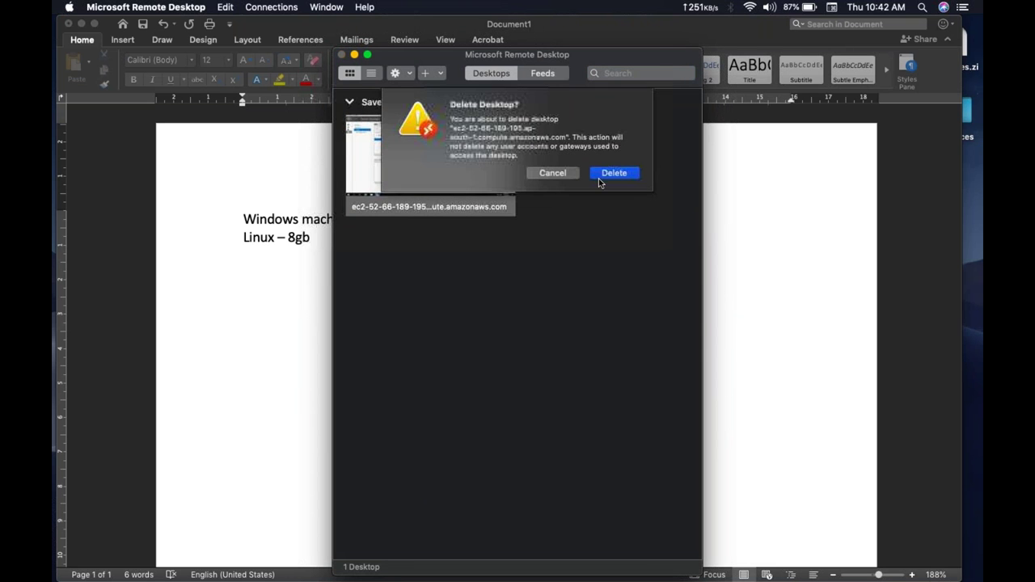
{"action": "left_click", "coordinate": [600, 176]}
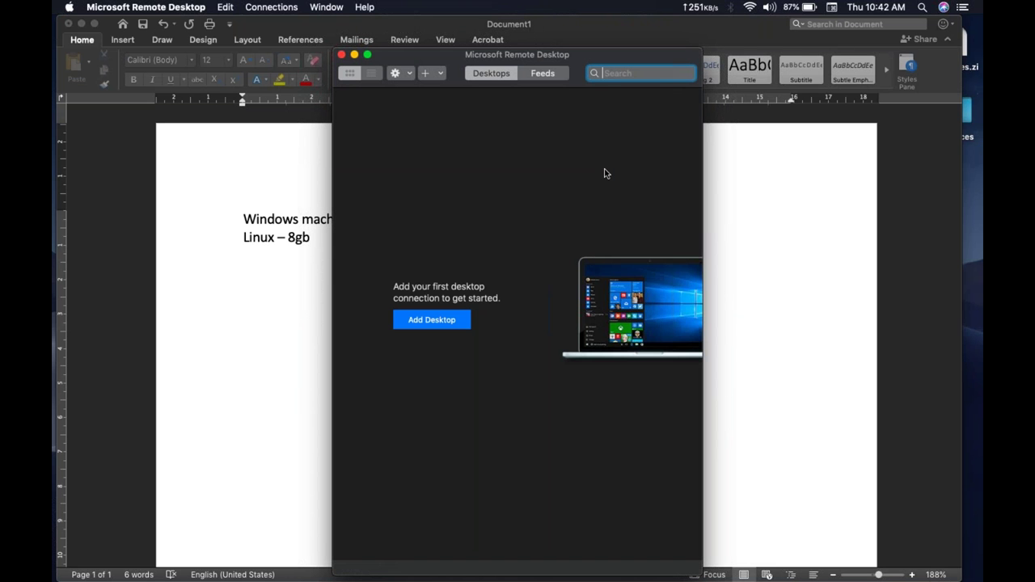
- Add a new desktop with the instance's public DNS, copied from the AWS connection details in Chrome, as the PC name
{"action": "left_click", "coordinate": [453, 318]}
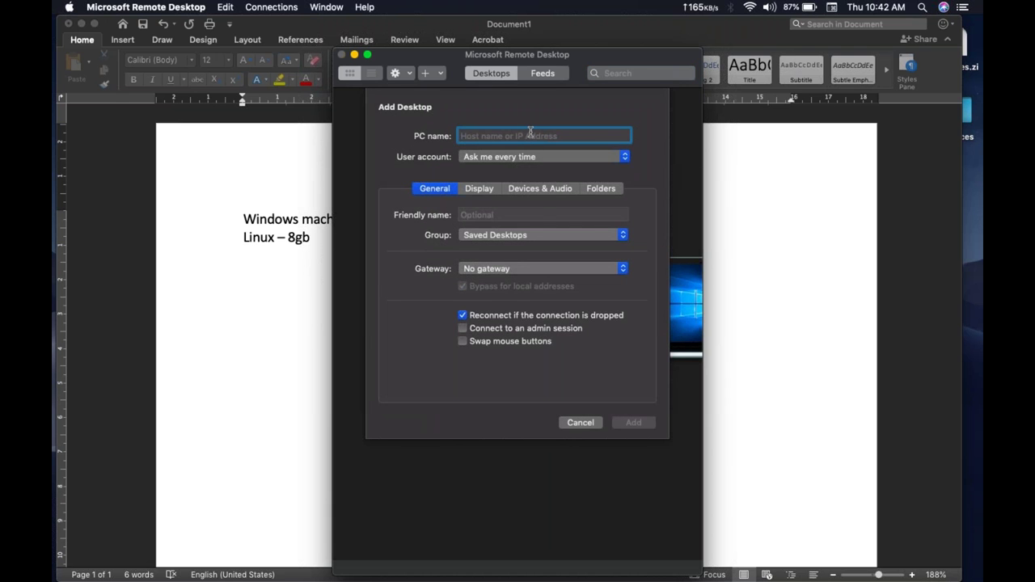
{"action": "key", "text": "ctrl+Right"}
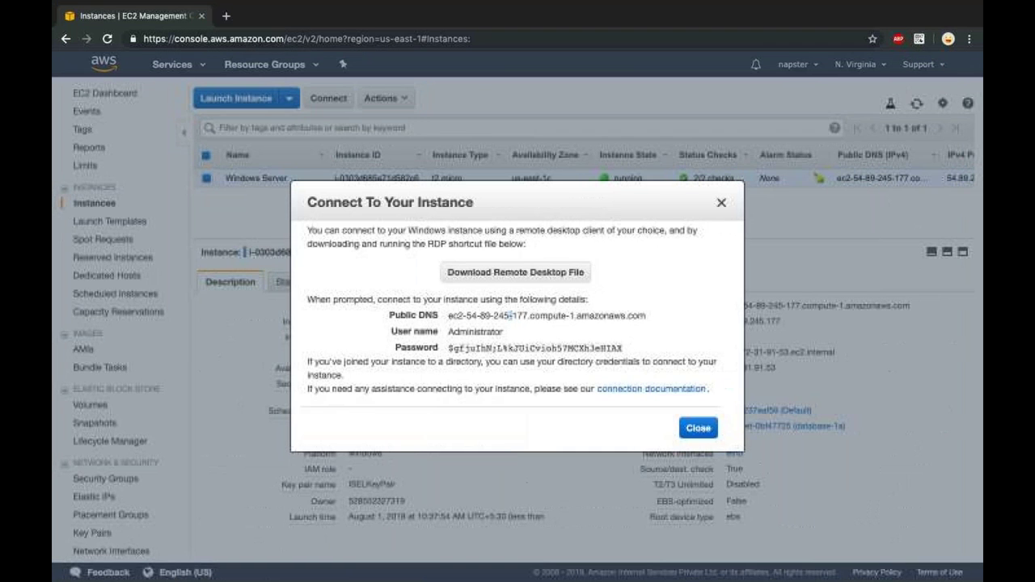
{"action": "left_click_drag", "start_coordinate": [448, 315], "coordinate": [645, 314]}
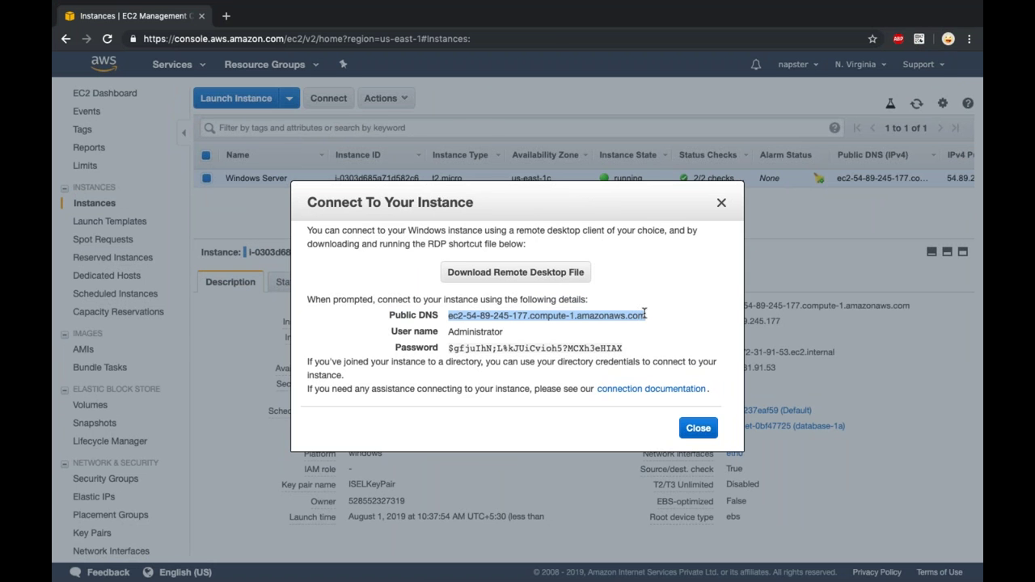
{"action": "key", "text": "ctrl+c"}
{"action": "key", "text": "ctrl+Left"}
{"action": "key", "text": "ctrl+v"}
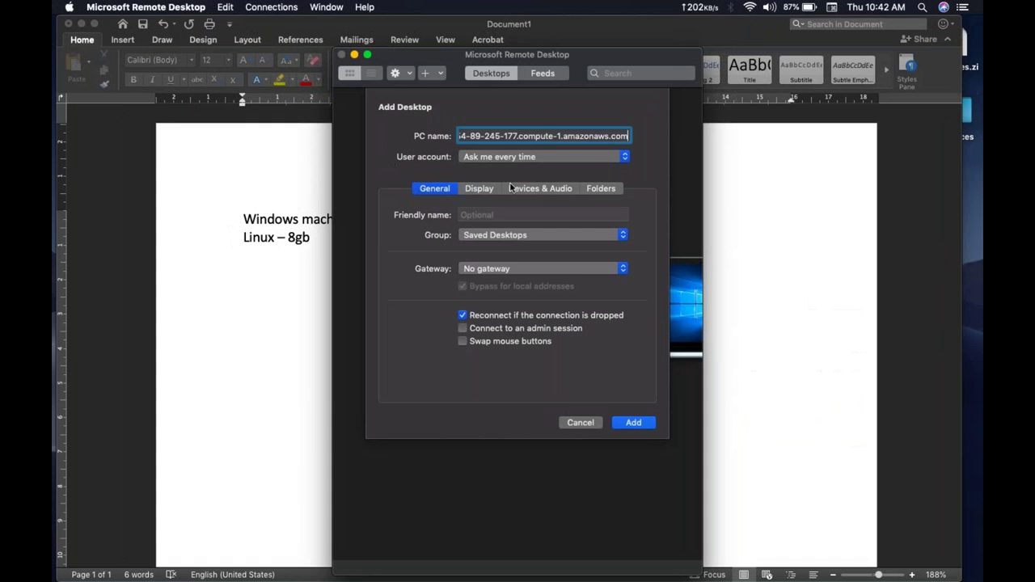
{"action": "left_click", "coordinate": [634, 422]}
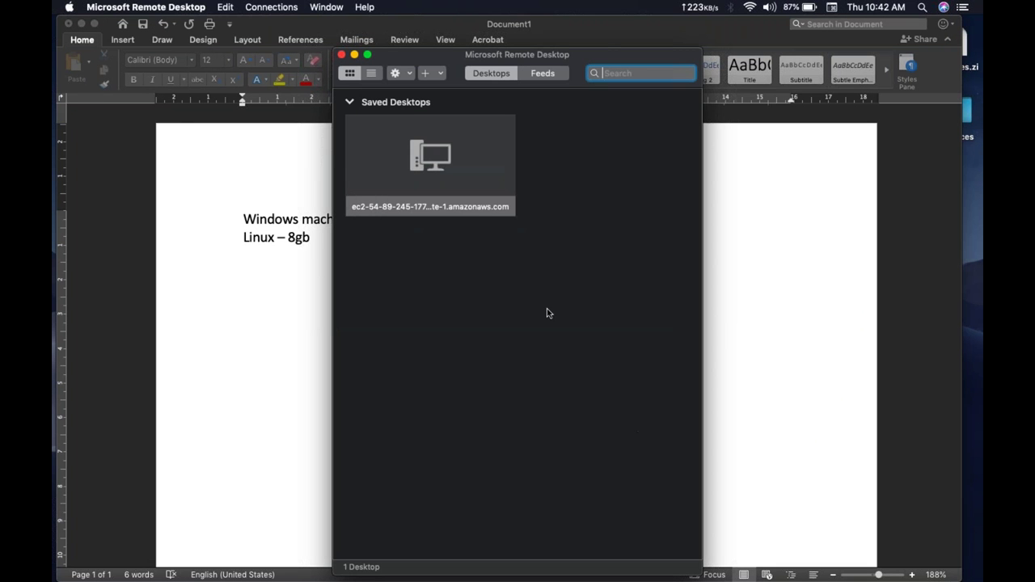
- Connect to the saved EC2 desktop in Microsoft Remote Desktop and enter Administrator as the user name, copied from the AWS connection details in Chrome
{"action": "left_click", "coordinate": [470, 173]}
{"action": "double_click", "coordinate": [470, 173]}
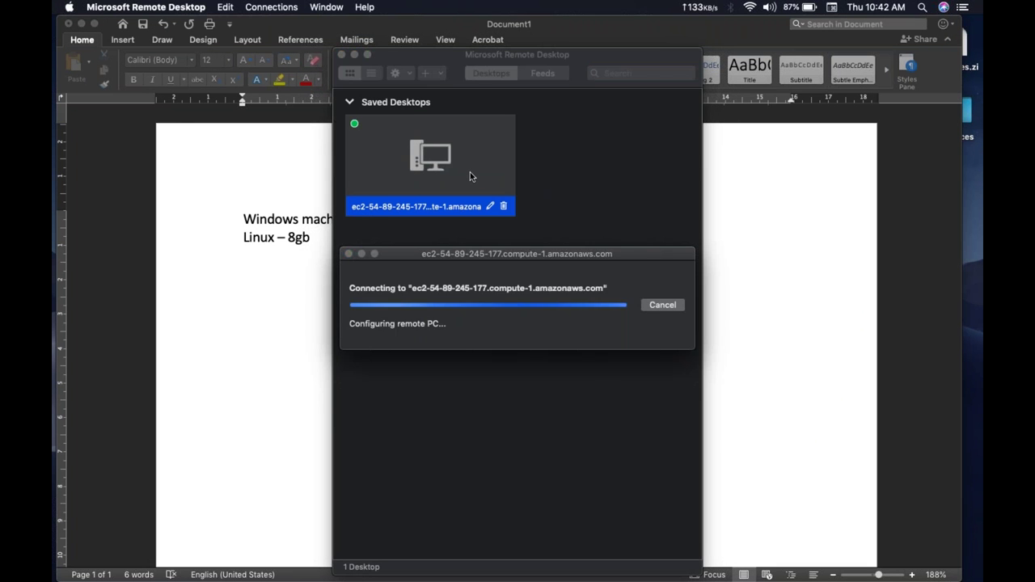
{"action": "key", "text": "super+Tab"}
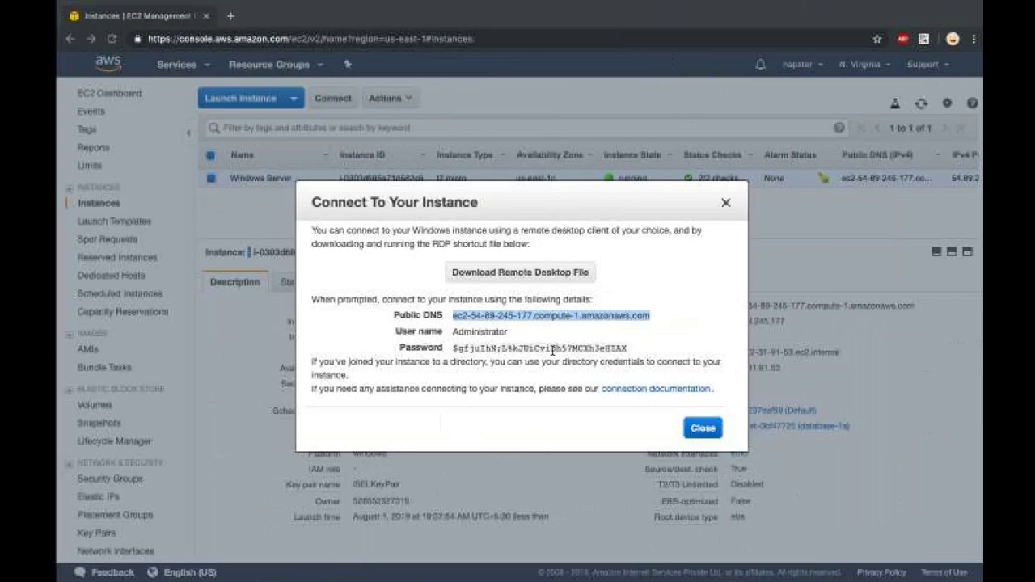
{"action": "double_click", "coordinate": [494, 332]}
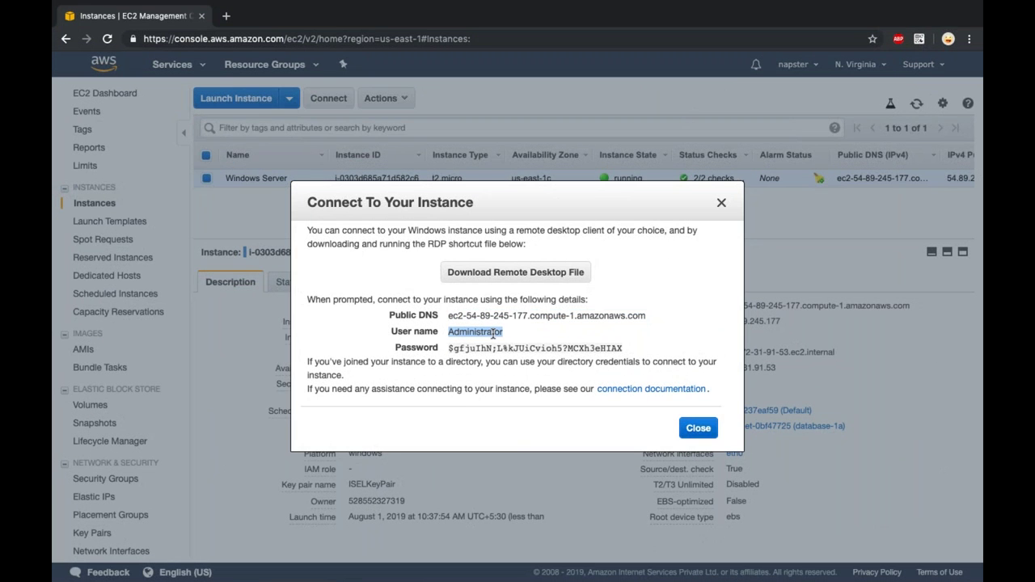
{"action": "key", "text": "super+Tab"}
{"action": "key", "text": "super+Tab"}
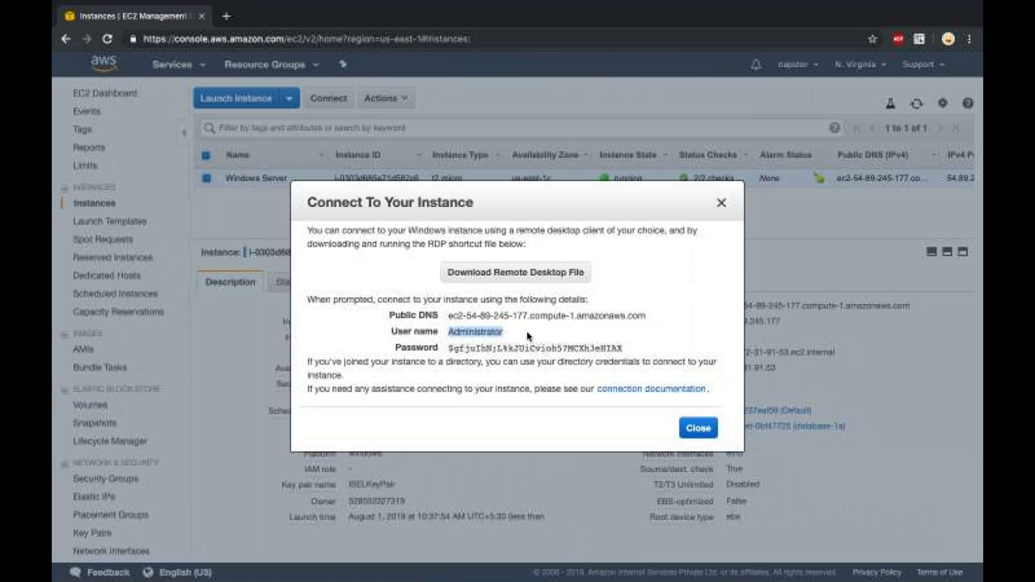
- Copy the administrator password from the AWS connection details into the remote desktop sign-in prompt, then continue past the certificate warning
{"action": "left_click", "coordinate": [629, 349]}
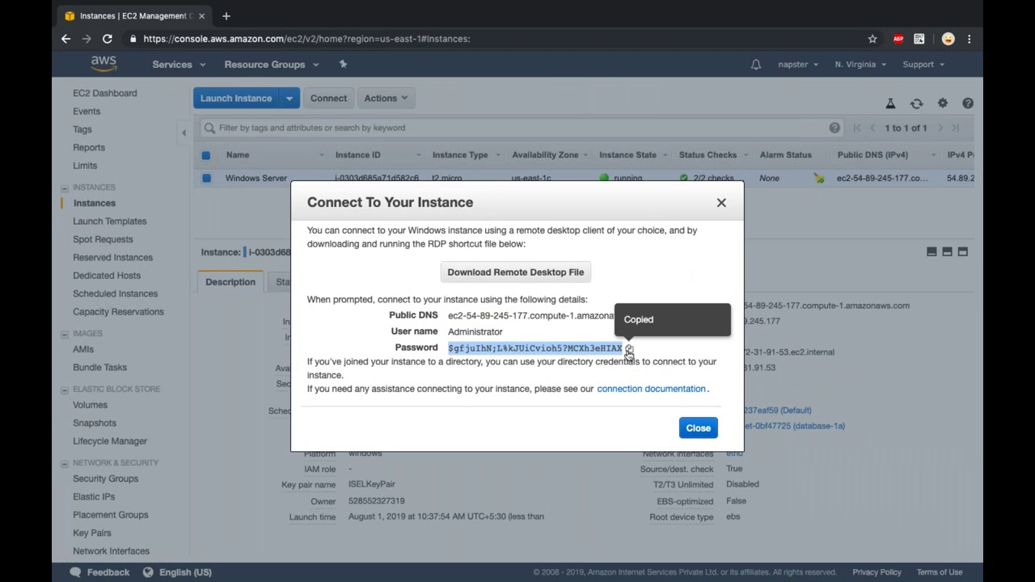
{"action": "key", "text": "super+Tab"}
{"action": "key", "text": "Tab"}
{"action": "key", "text": "super+v"}
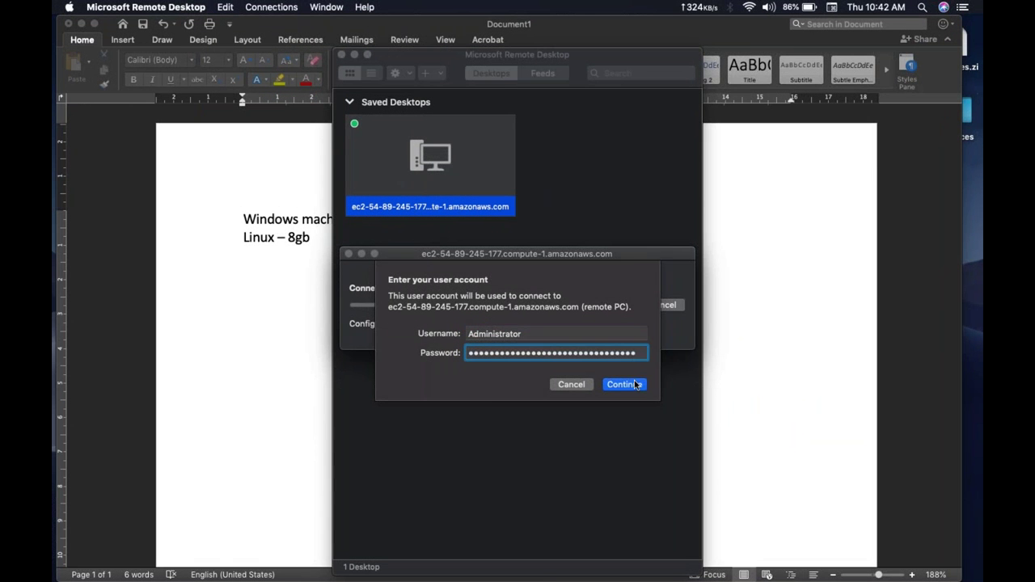
{"action": "left_click", "coordinate": [633, 382]}
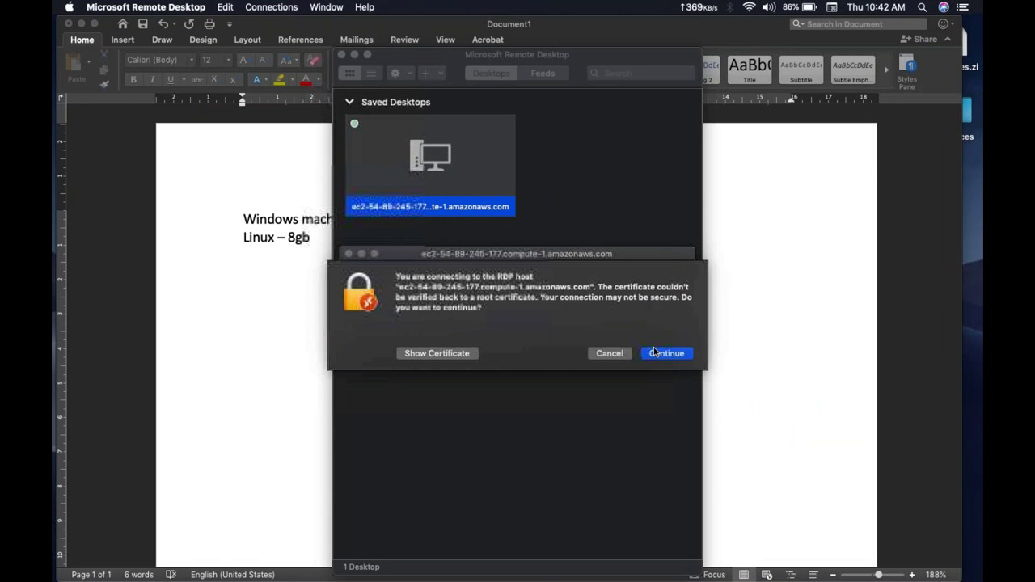
{"action": "left_click", "coordinate": [661, 353]}
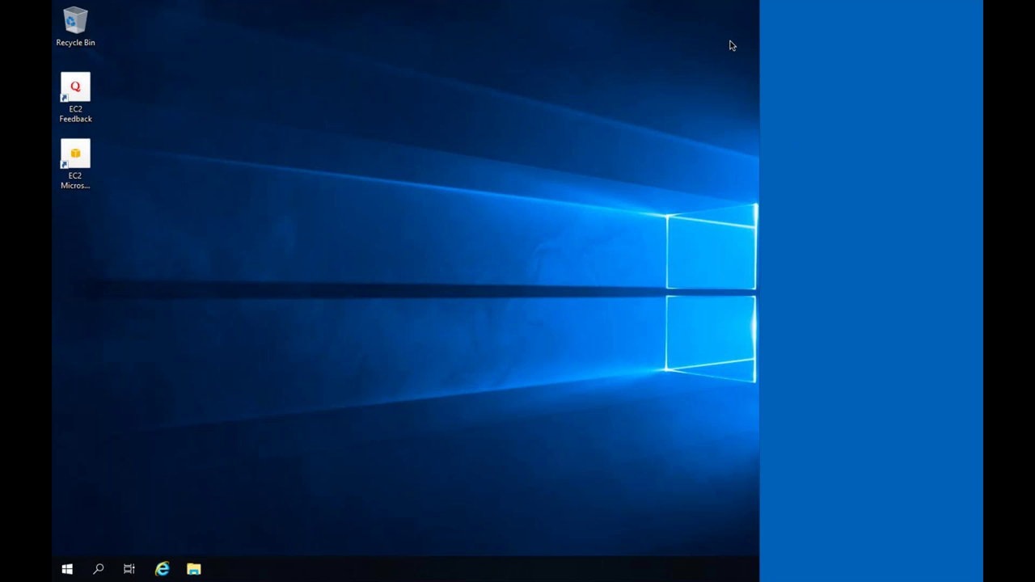
- Open File Explorer on the remote server and check the Local Disk (C:) capacity under This PC
{"action": "left_click", "coordinate": [940, 244]}
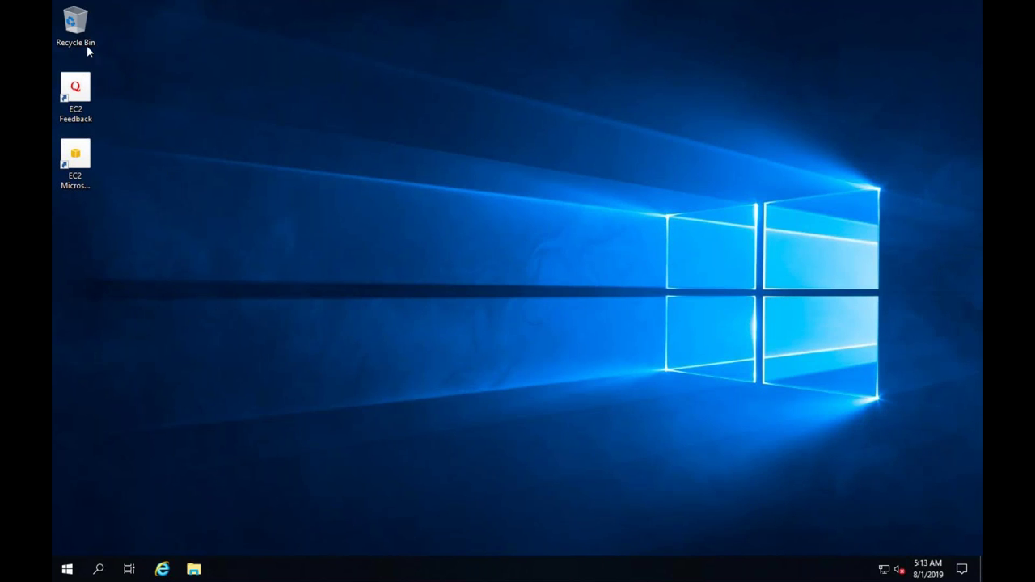
{"action": "left_click", "coordinate": [194, 569]}
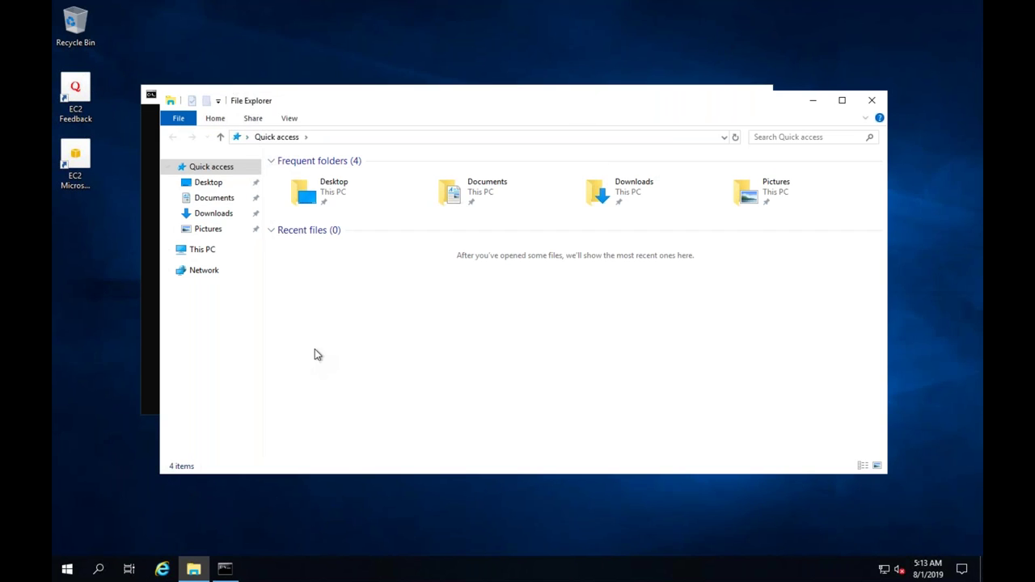
{"action": "left_click", "coordinate": [204, 249]}
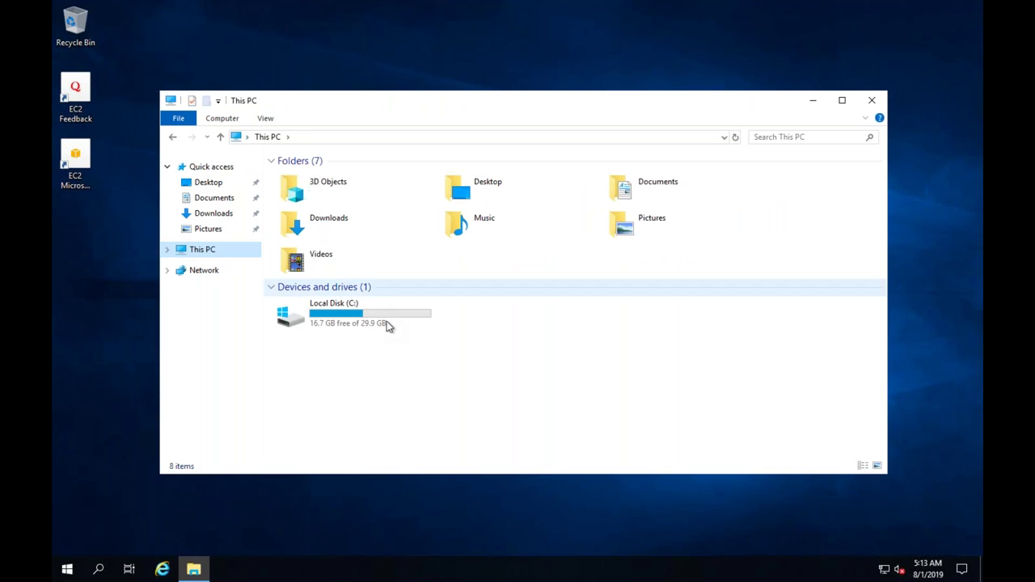
{"action": "left_click", "coordinate": [387, 323]}
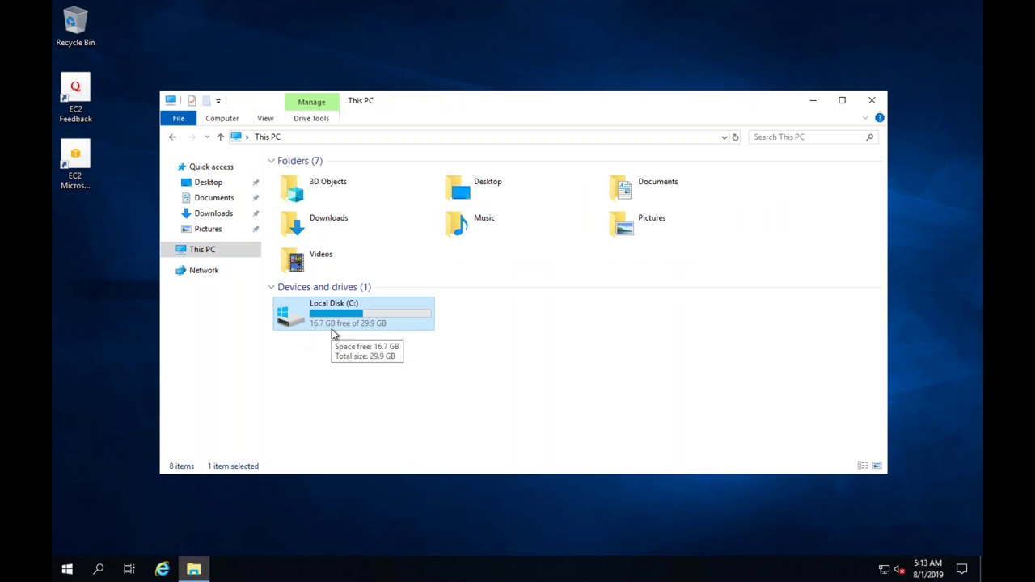
{"action": "left_click", "coordinate": [348, 373]}
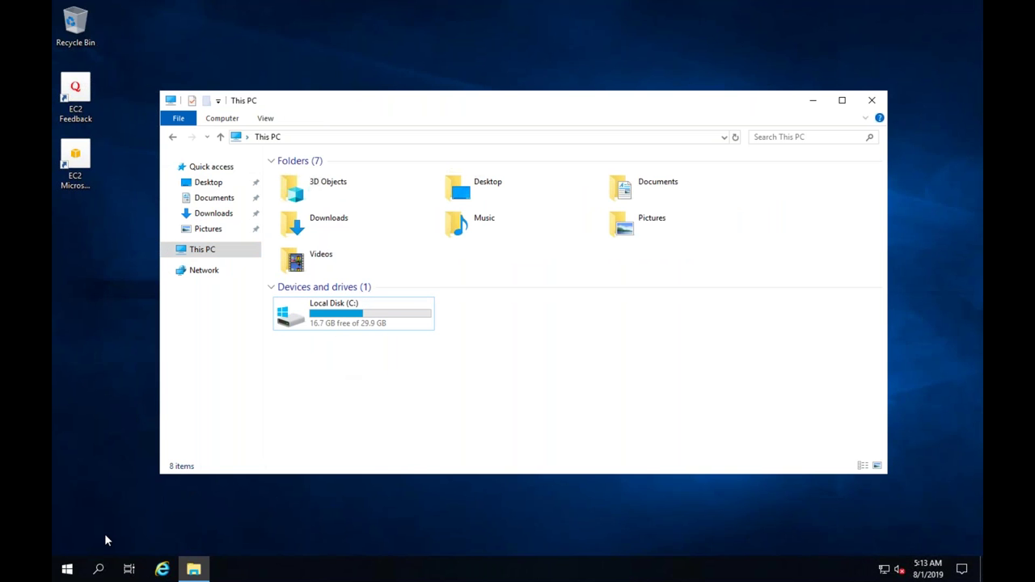
- Search the remote server for rdp, open Remote Desktop Connection to view it, and close it again
{"action": "left_click", "coordinate": [68, 569]}
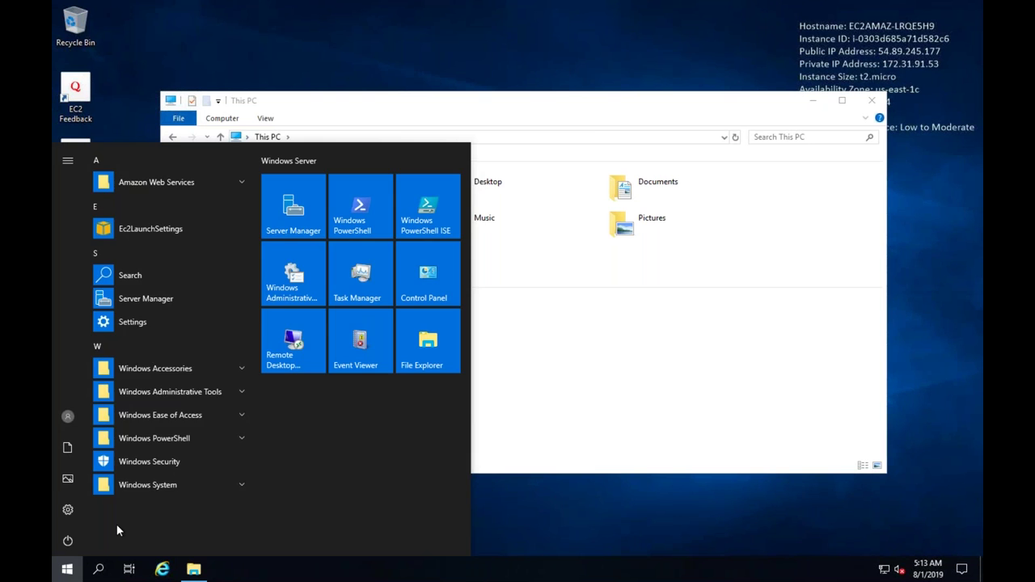
{"action": "key", "text": "Escape"}
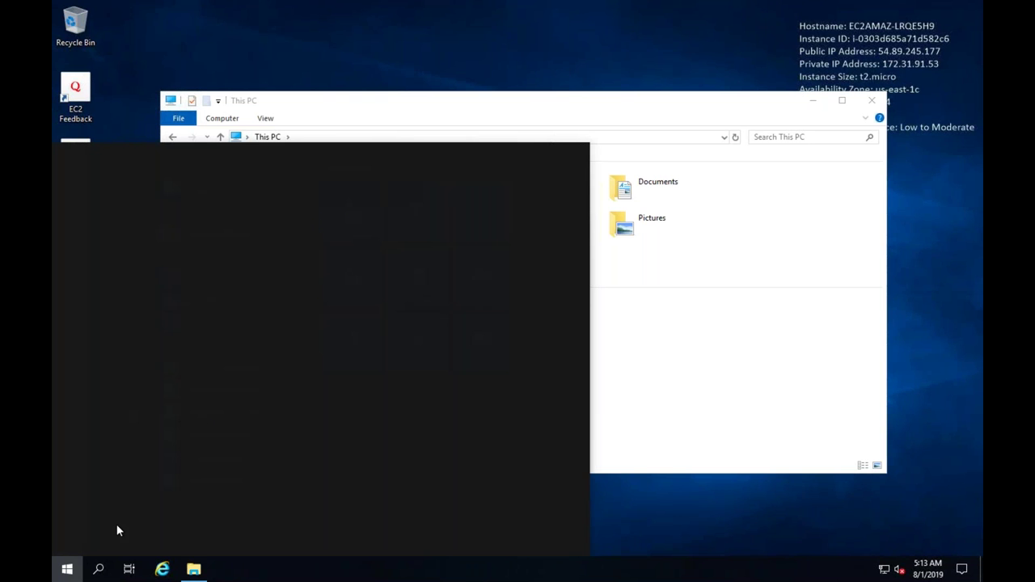
{"action": "type", "text": "rdp"}
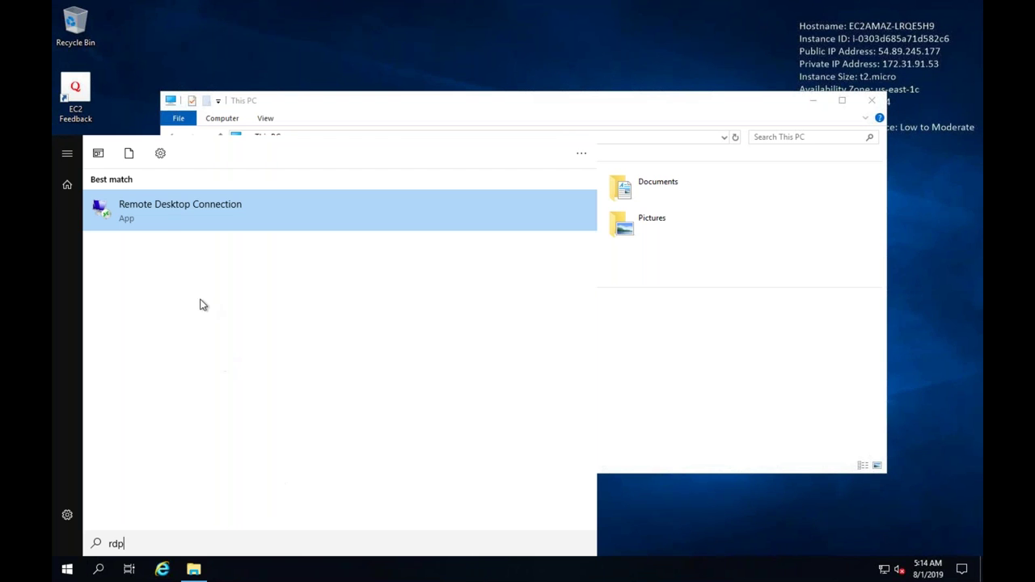
{"action": "left_click", "coordinate": [181, 212]}
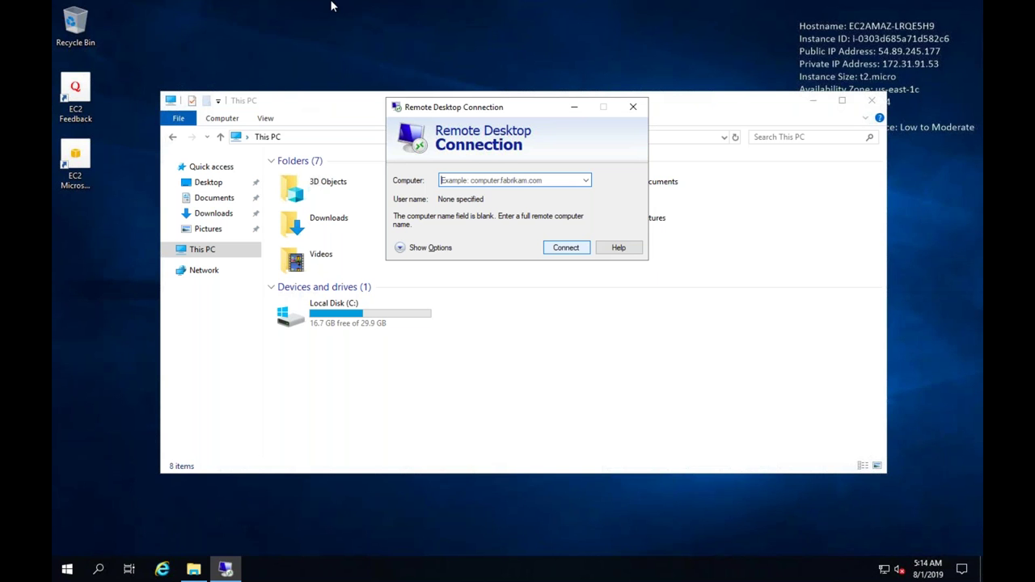
{"action": "left_click", "coordinate": [633, 108]}
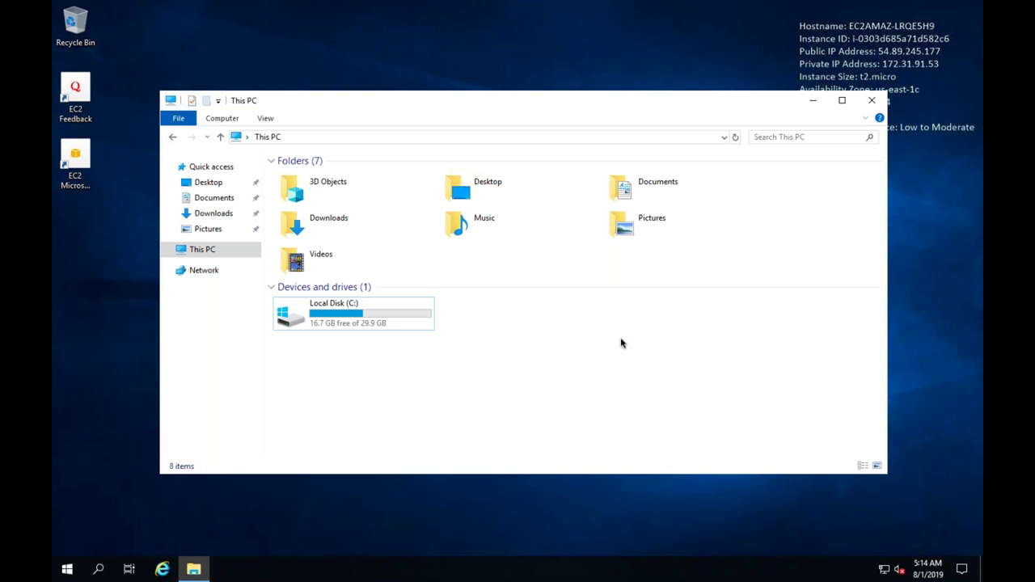
- Return to the AWS console in Chrome and close the instance's connection details
{"action": "key", "text": "ctrl+Up"}
{"action": "left_click", "coordinate": [533, 72]}
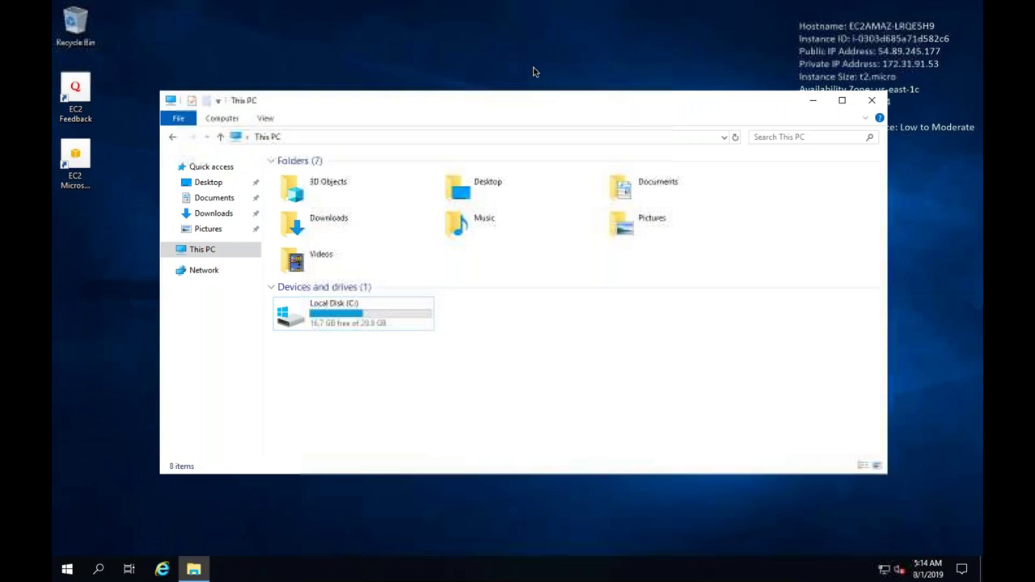
{"action": "key", "text": "ctrl+Left"}
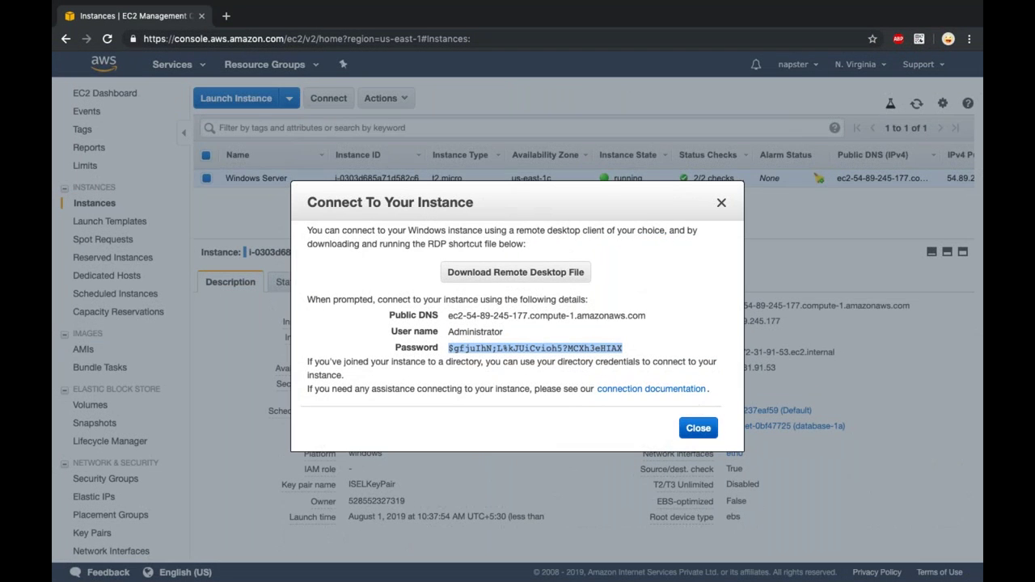
{"action": "left_click", "coordinate": [702, 427]}
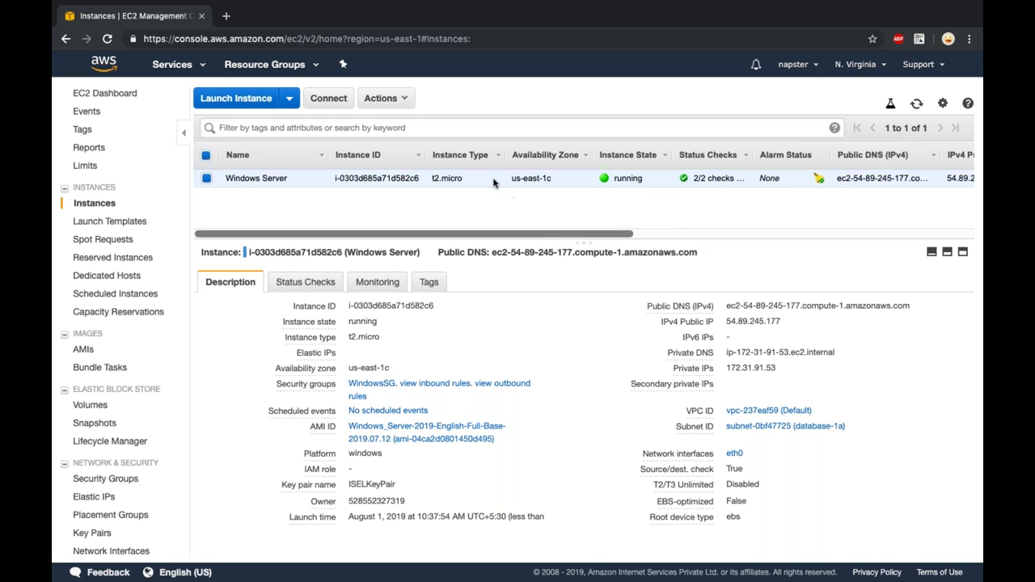
- Review the instance state actions available for the Windows Server instance, such as Stop and Terminate, without applying any
{"action": "left_click", "coordinate": [391, 103]}
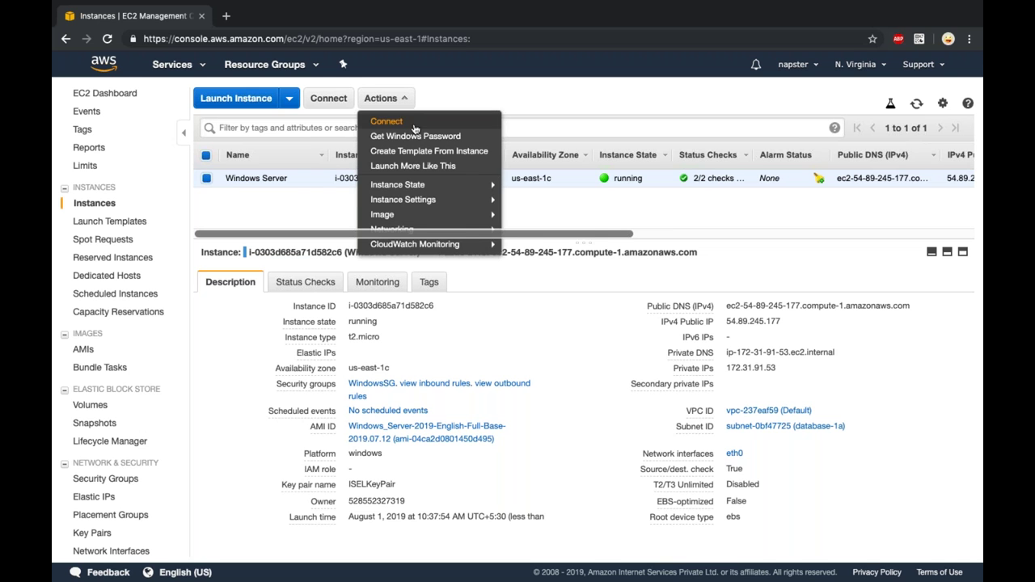
{"action": "mouse_move", "coordinate": [456, 188]}
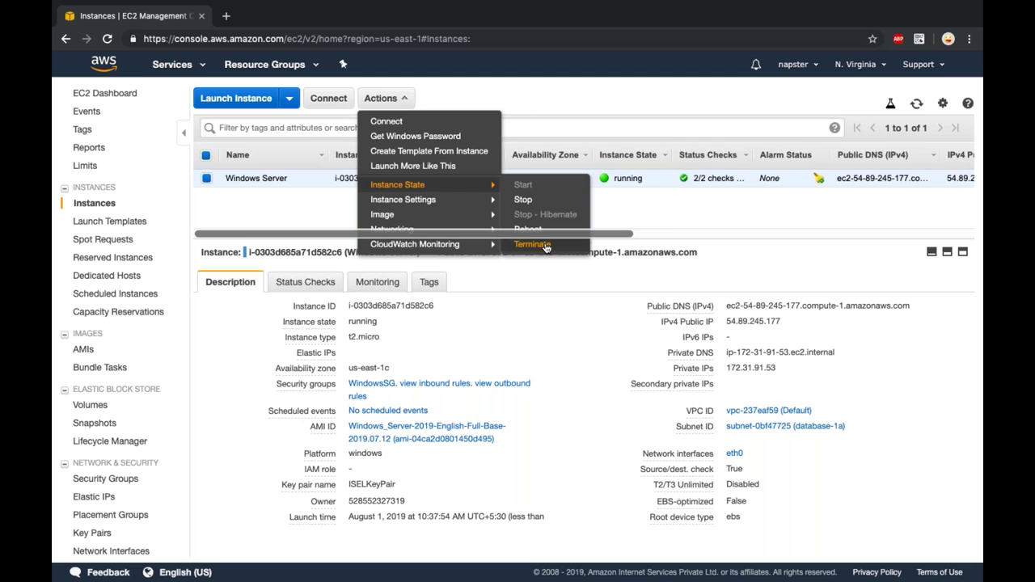
{"action": "left_click", "coordinate": [553, 296]}
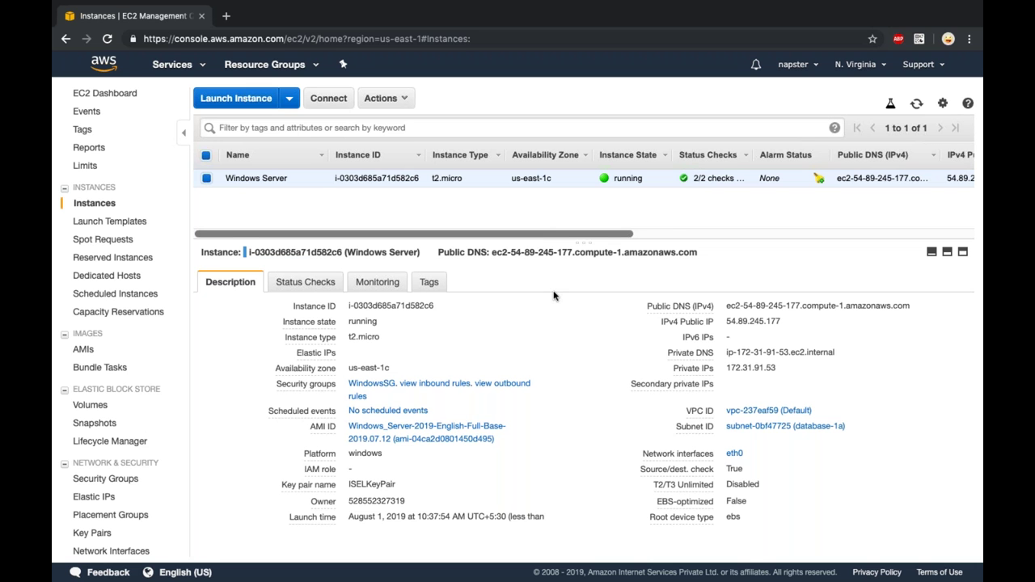
- Start launching a new instance from the 64-bit (x86) Amazon Linux 2 AMI, keeping the t2.micro type and the default instance details
{"action": "left_click", "coordinate": [241, 101]}
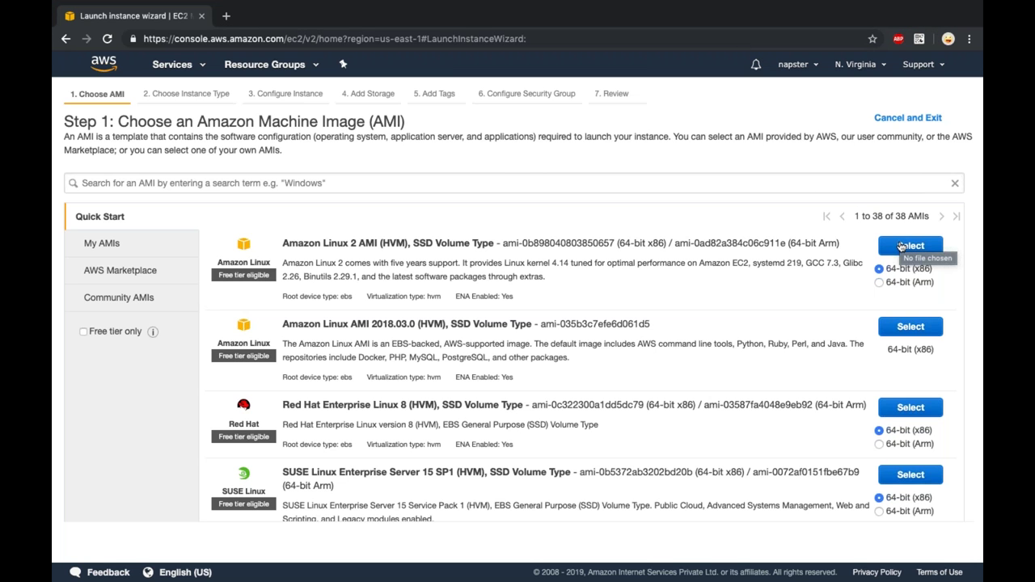
{"action": "left_click", "coordinate": [902, 246]}
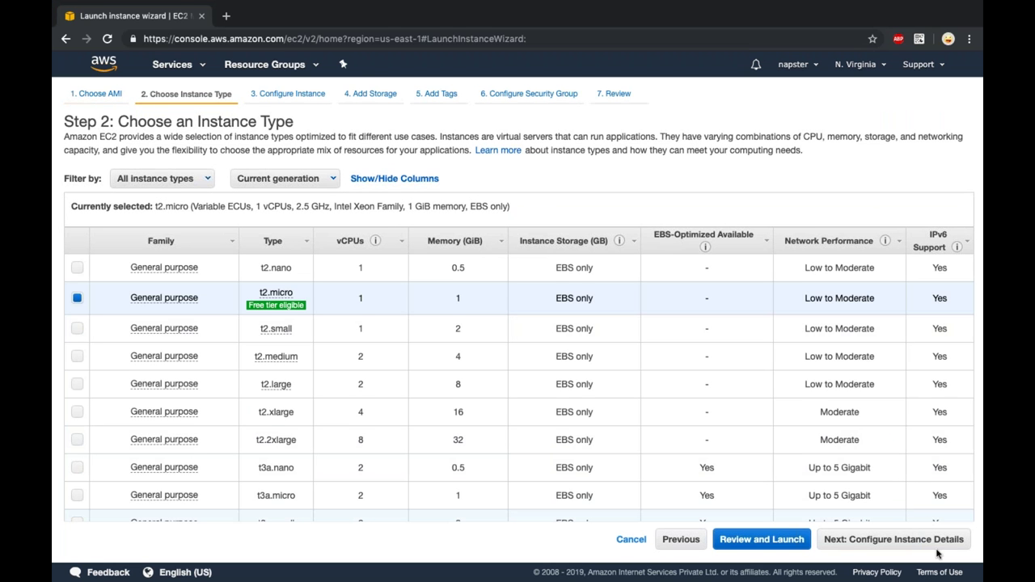
{"action": "left_click", "coordinate": [937, 549]}
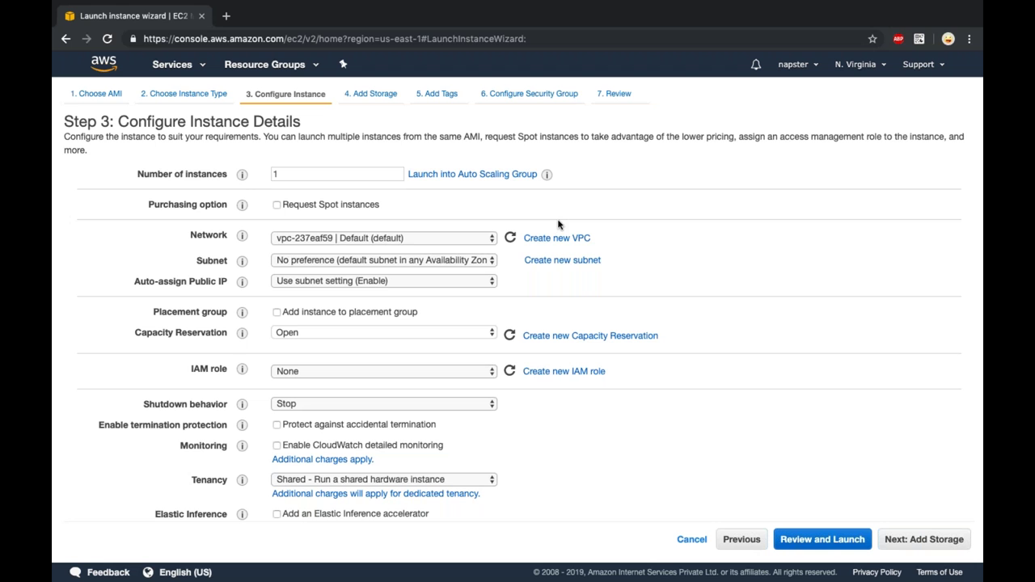
{"action": "scroll", "coordinate": [557, 203], "scroll_direction": "down", "scroll_amount": 2}
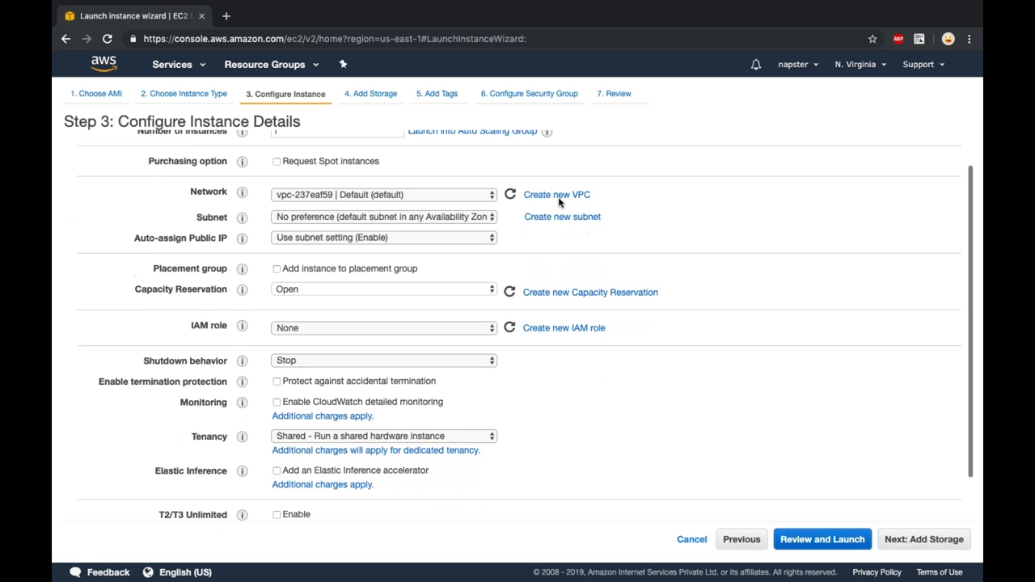
{"action": "left_click", "coordinate": [928, 539]}
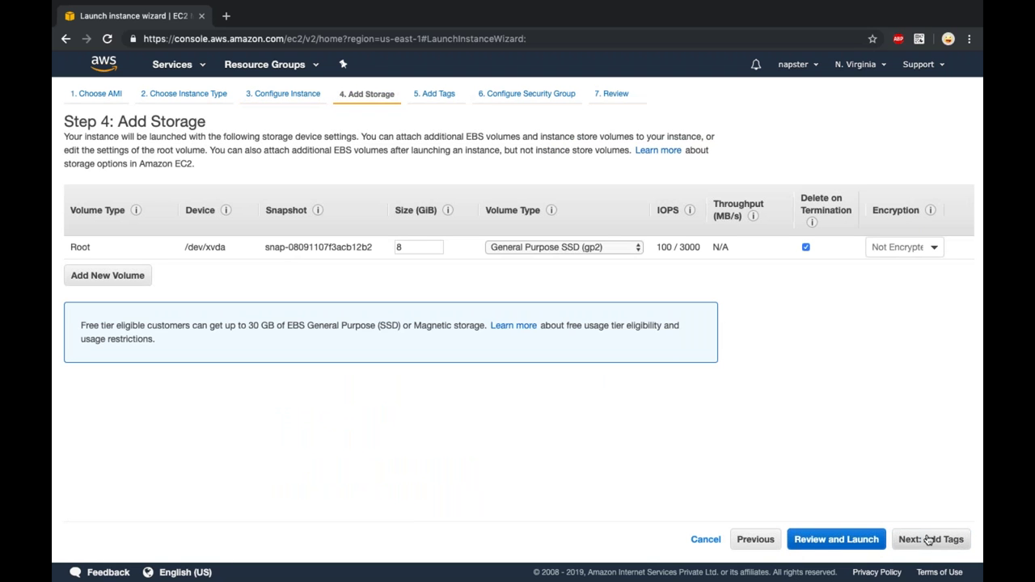
- Keep the root volume at 8 GiB General Purpose SSD and proceed to the instance tags
{"action": "left_click", "coordinate": [428, 240]}
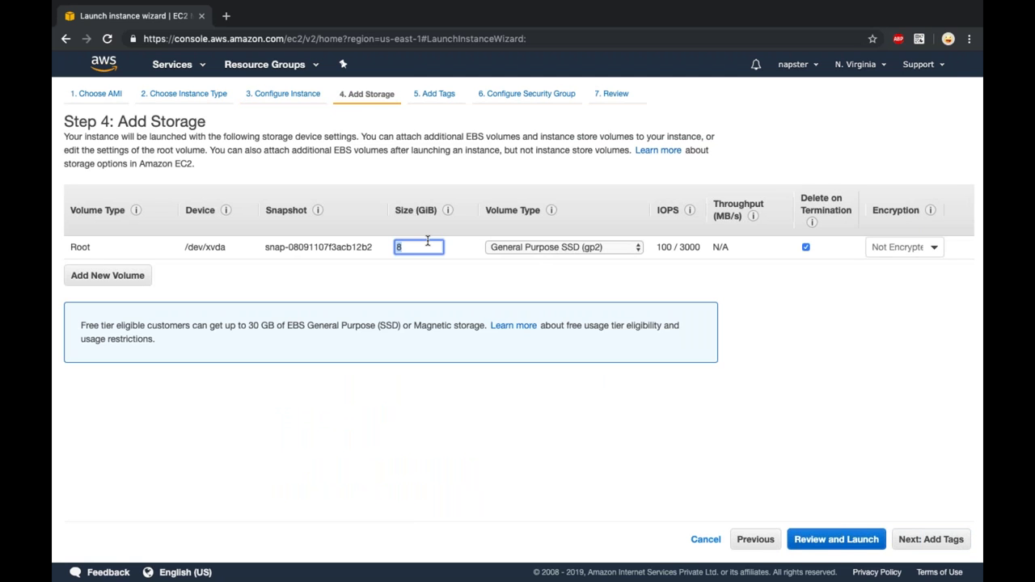
{"action": "left_click", "coordinate": [435, 263]}
{"action": "left_click", "coordinate": [922, 544]}
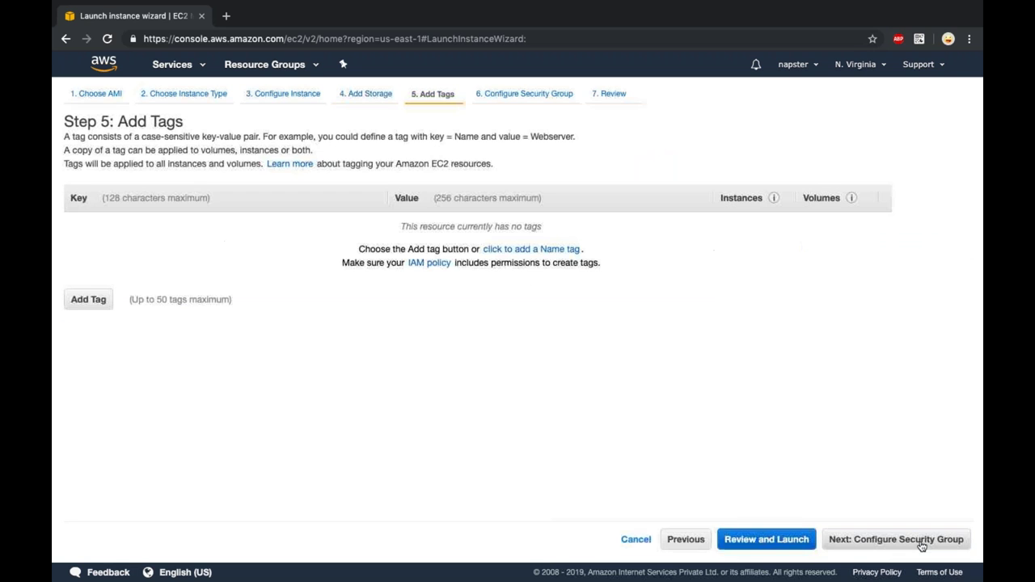
- Add a tag with the key Name and the value Linux Server
{"action": "left_click", "coordinate": [109, 306]}
{"action": "type", "text": "Name"}
{"action": "key", "text": "Tab"}
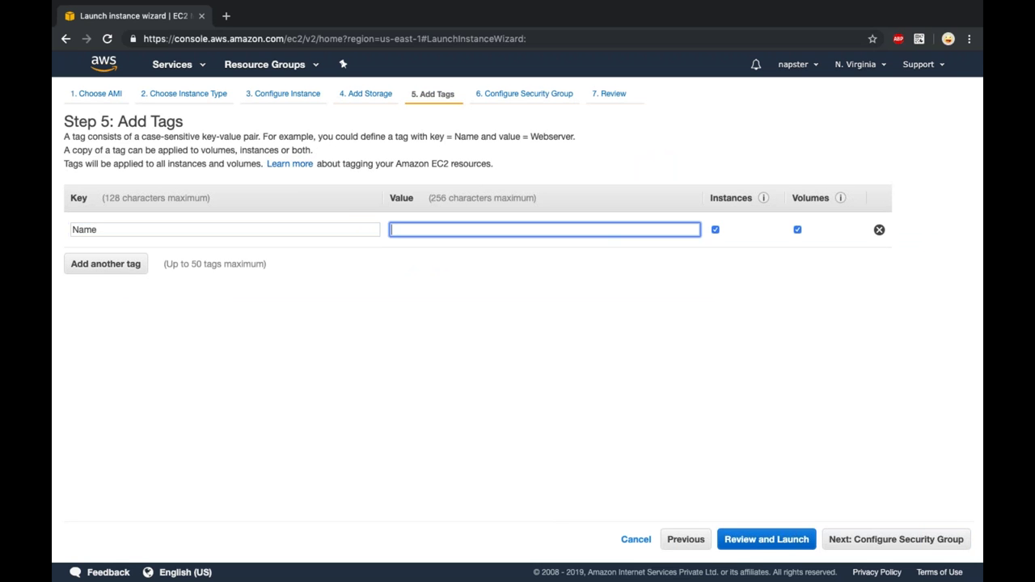
{"action": "type", "text": "Linu"}
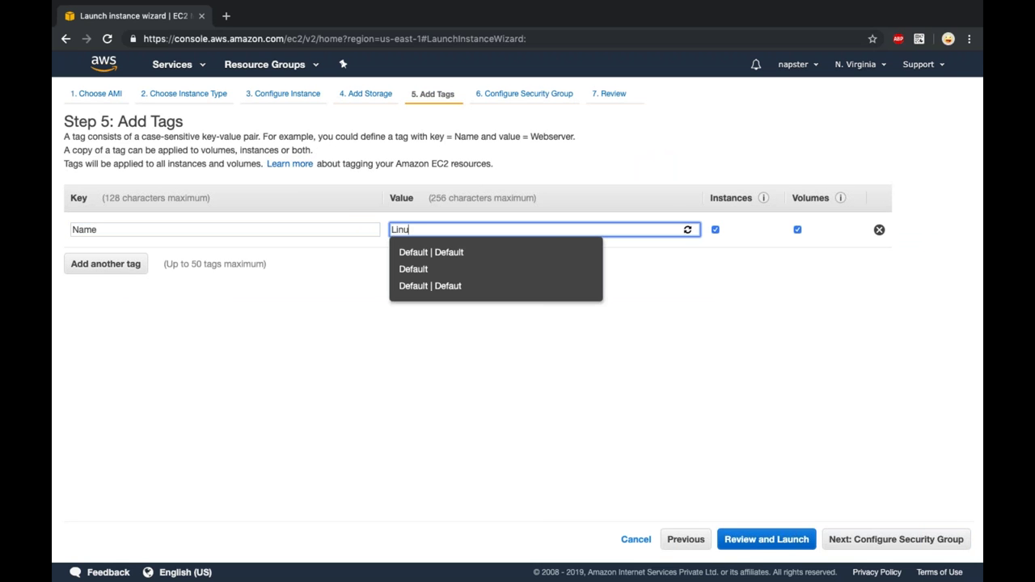
{"action": "type", "text": "x Server"}
- Add a second tag with the key Env and the value Prod, and proceed to the security group configuration
{"action": "left_click", "coordinate": [105, 270]}
{"action": "type", "text": "Env"}
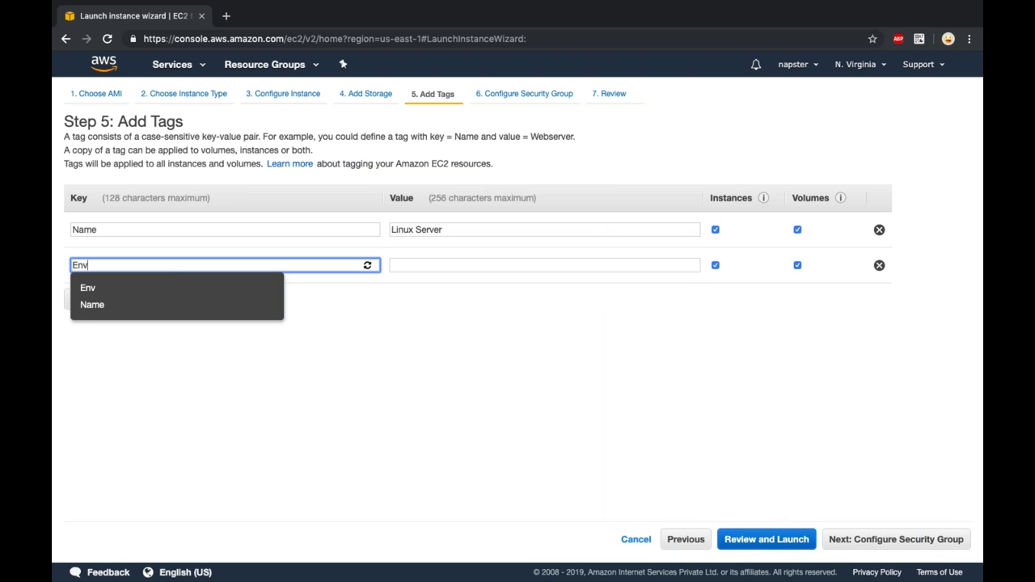
{"action": "key", "text": "Tab"}
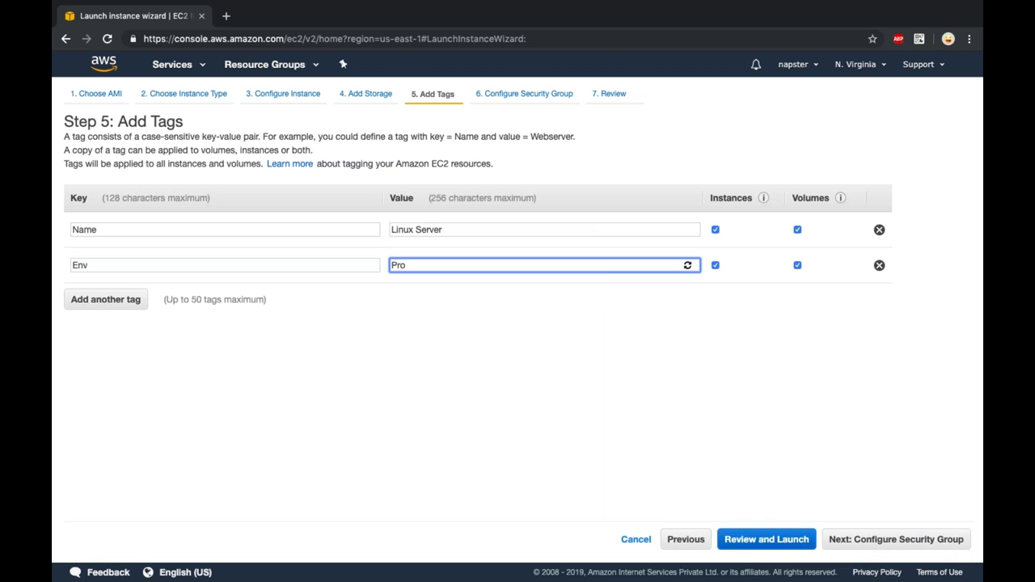
{"action": "type", "text": "d"}
{"action": "left_click", "coordinate": [730, 421]}
{"action": "left_click", "coordinate": [928, 539]}
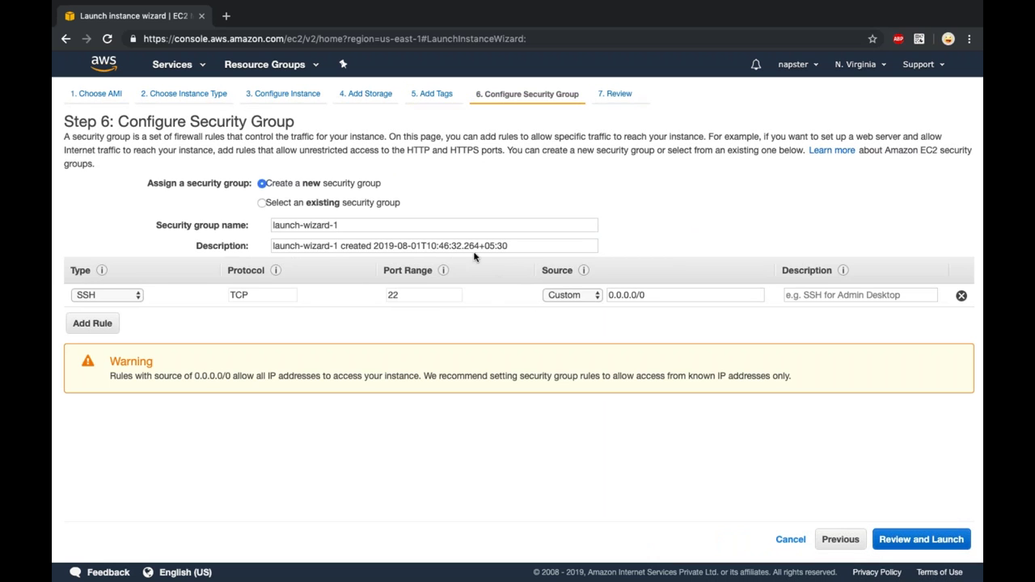
- Name the new security group LinuxSG and set its description to Security Group for Linux
{"action": "double_click", "coordinate": [366, 220]}
{"action": "left_click", "coordinate": [366, 220]}
{"action": "type", "text": "LinuxSG"}
{"action": "key", "text": "Tab"}
{"action": "type", "text": "Secu"}
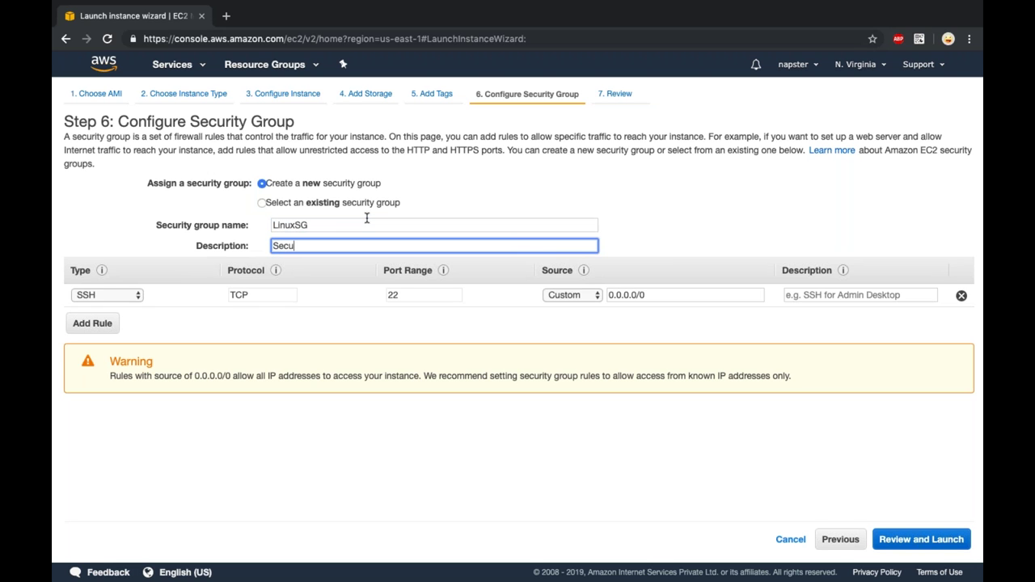
{"action": "type", "text": "rity Group for Linux"}
{"action": "left_click", "coordinate": [309, 312]}
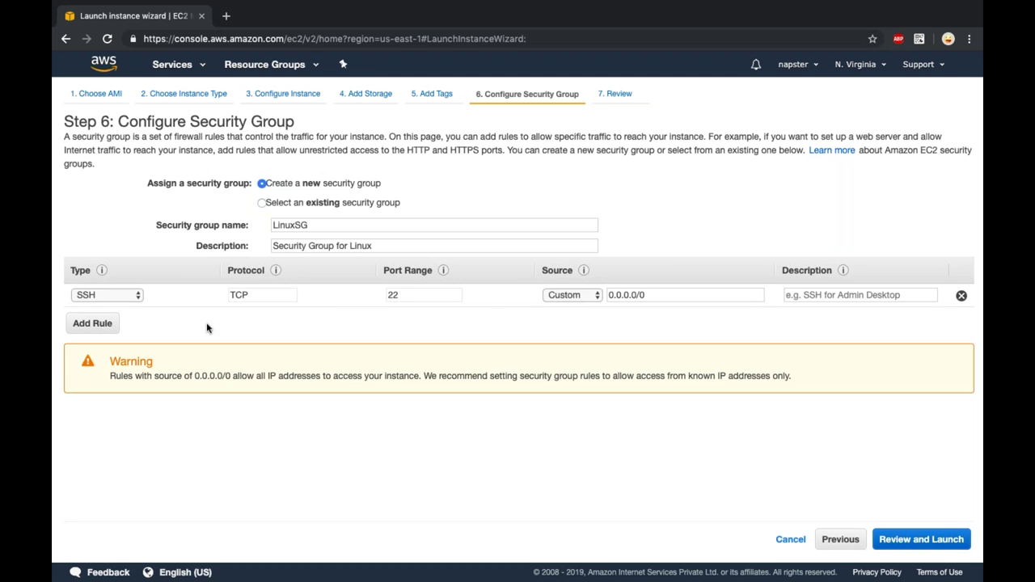
- Add an HTTP rule on port 80 to the LinuxSG security group, keeping its default source
{"action": "left_click", "coordinate": [94, 323]}
{"action": "key", "text": "h"}
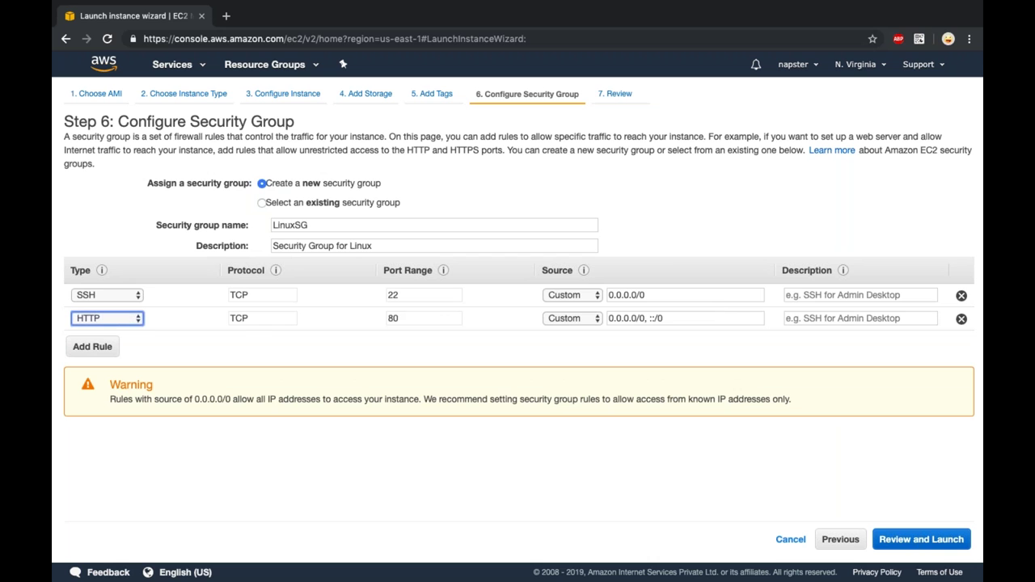
{"action": "left_click", "coordinate": [439, 322]}
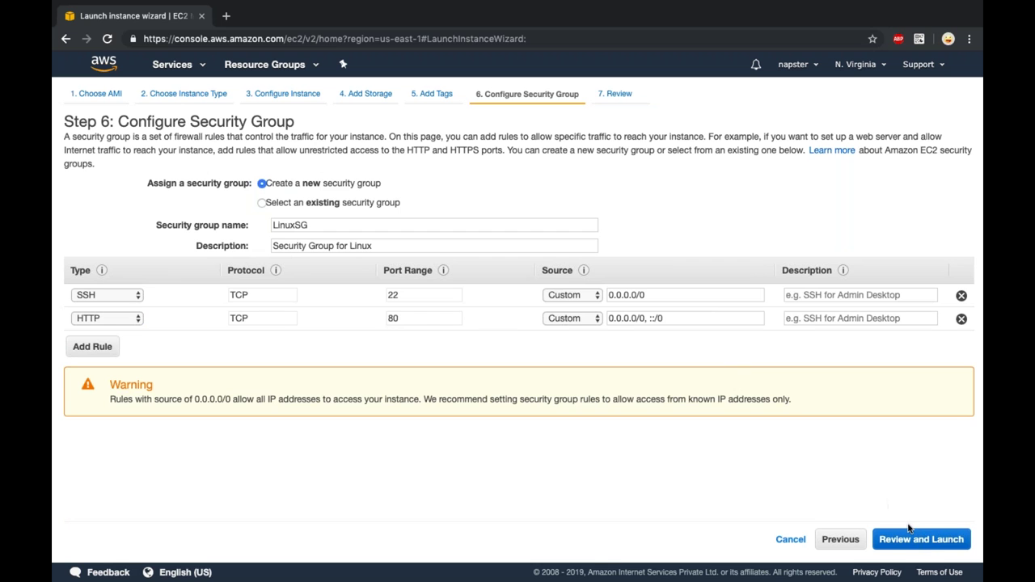
- Launch the instance with the existing ISELKeyPair key pair, acknowledging access to the private key file, and view the instances list
{"action": "left_click", "coordinate": [931, 543]}
{"action": "left_click", "coordinate": [944, 540]}
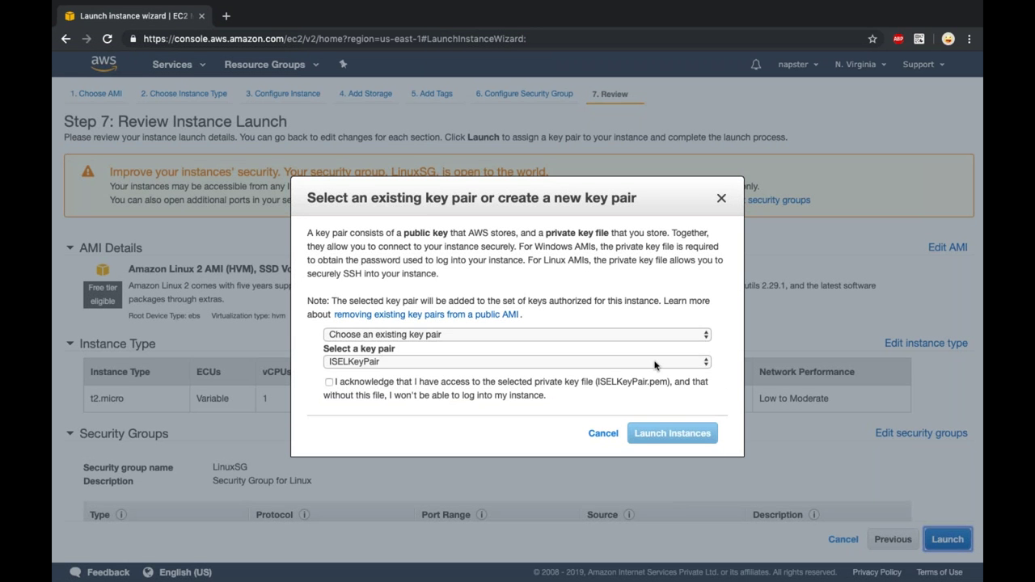
{"action": "left_click", "coordinate": [674, 386]}
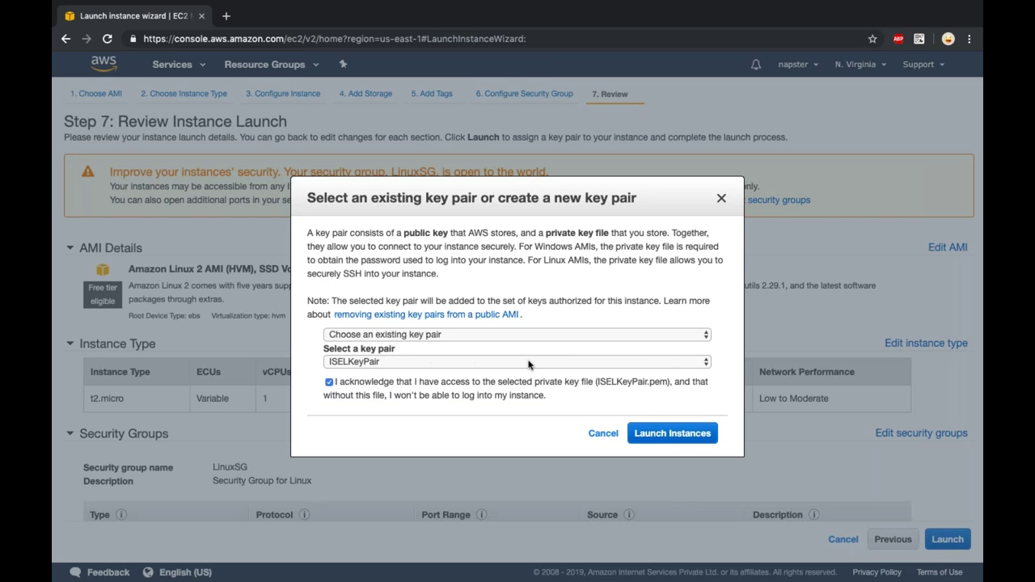
{"action": "left_click", "coordinate": [677, 434]}
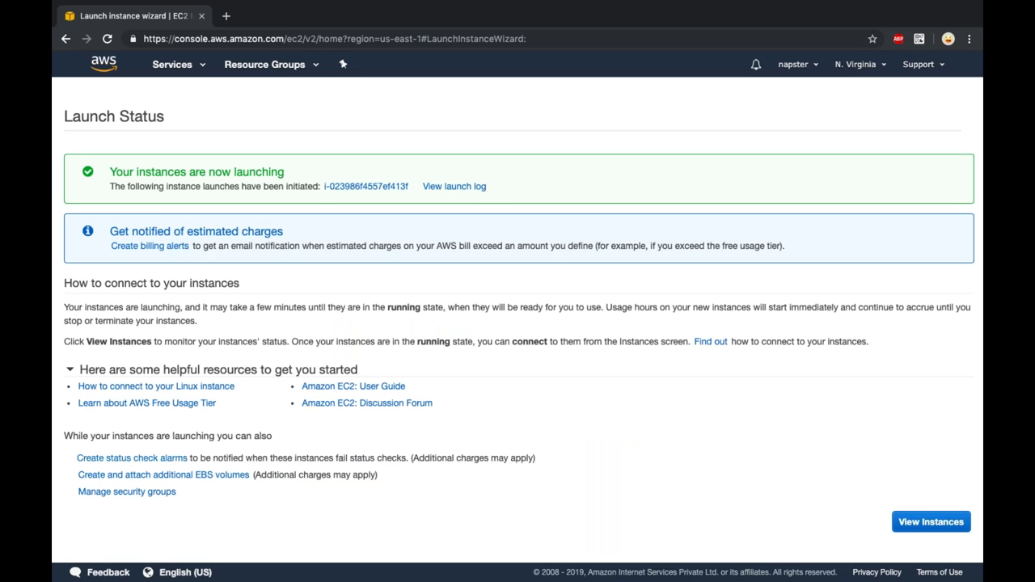
{"action": "left_click", "coordinate": [918, 523]}
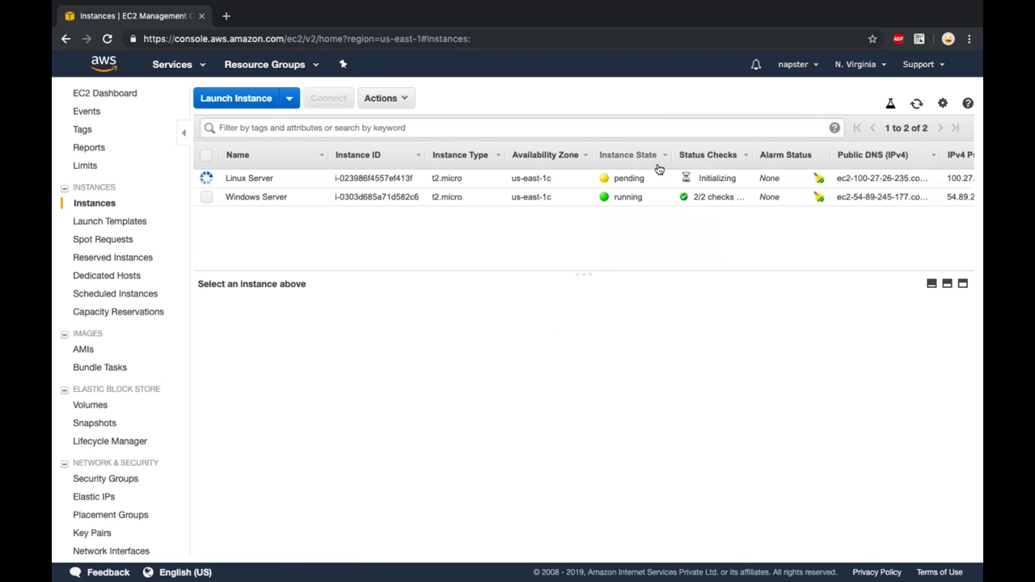
- View the details of the Linux Server and Windows Server instances, and check the Windows Server's available actions without applying any
{"action": "left_click", "coordinate": [667, 184]}
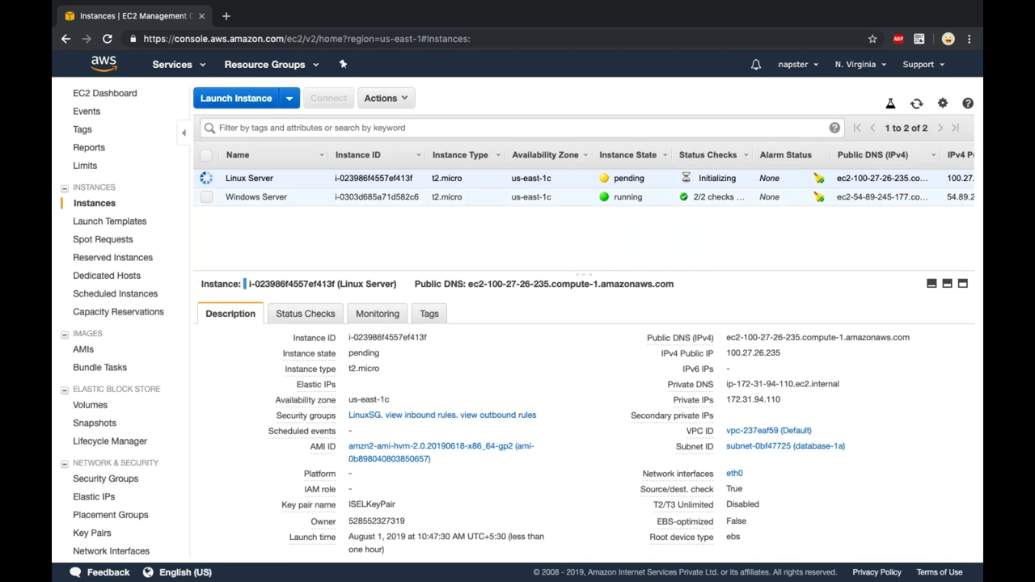
{"action": "left_click", "coordinate": [693, 197]}
{"action": "right_click", "coordinate": [691, 195]}
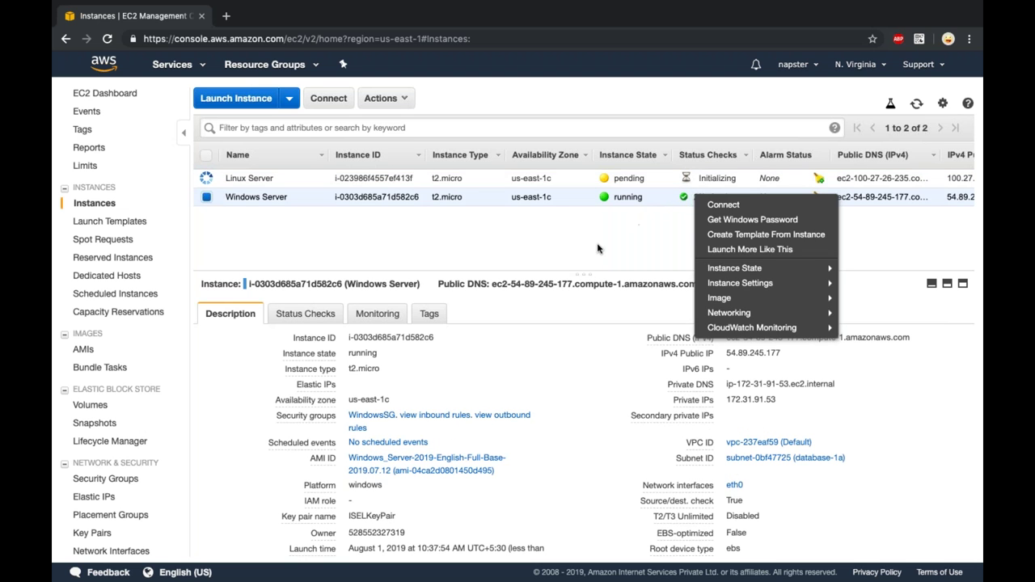
{"action": "left_click", "coordinate": [679, 225]}
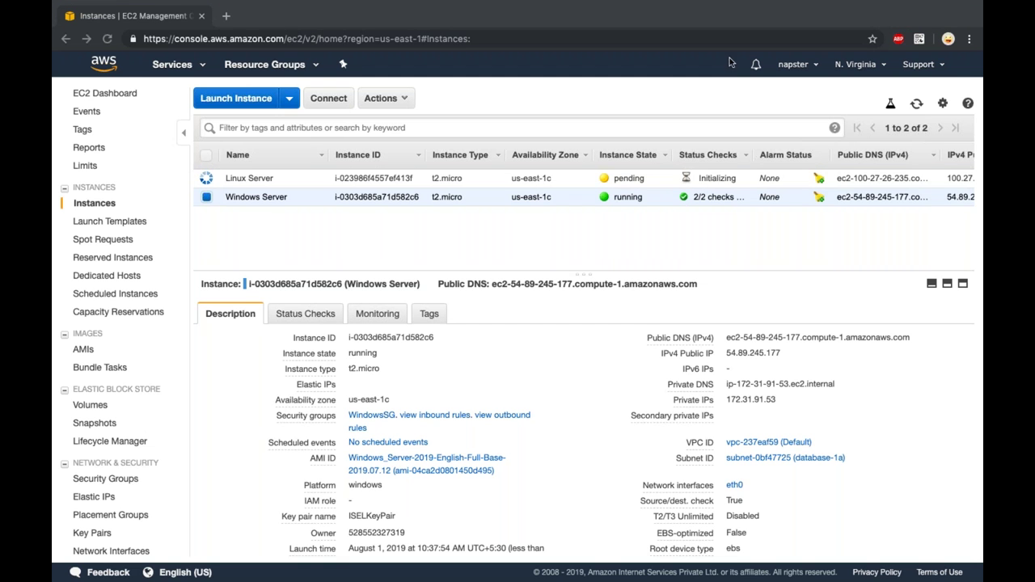
- Select the Linux Server instance, refresh the instances list, and copy the instance's IPv4 public IP
{"action": "left_click", "coordinate": [800, 179]}
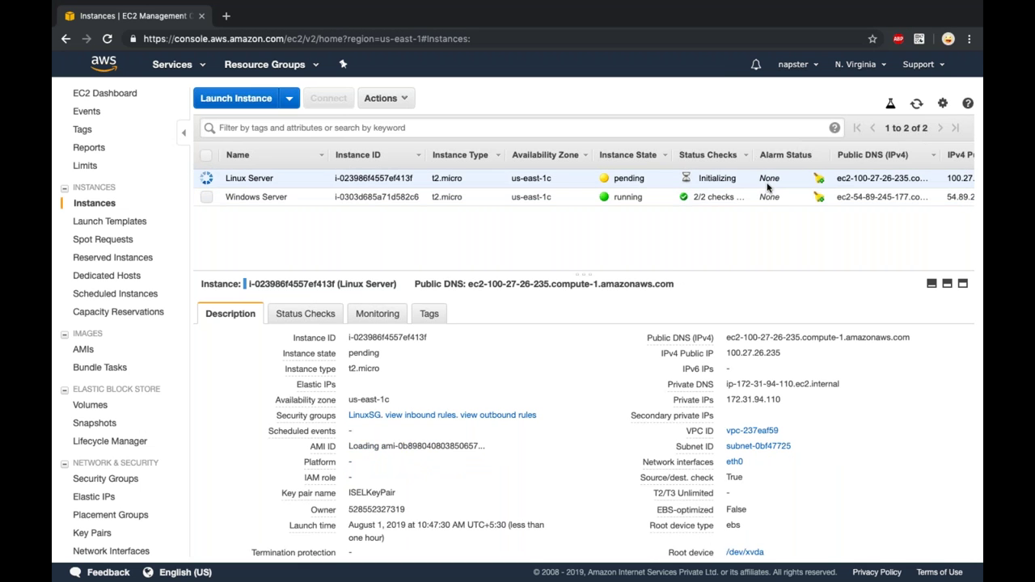
{"action": "left_click", "coordinate": [916, 103]}
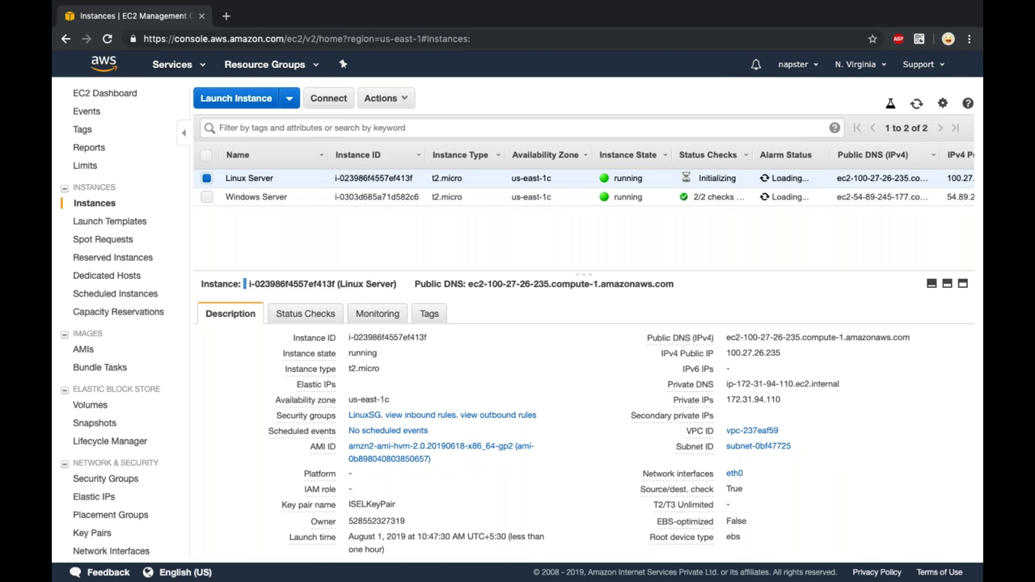
{"action": "left_click", "coordinate": [916, 103]}
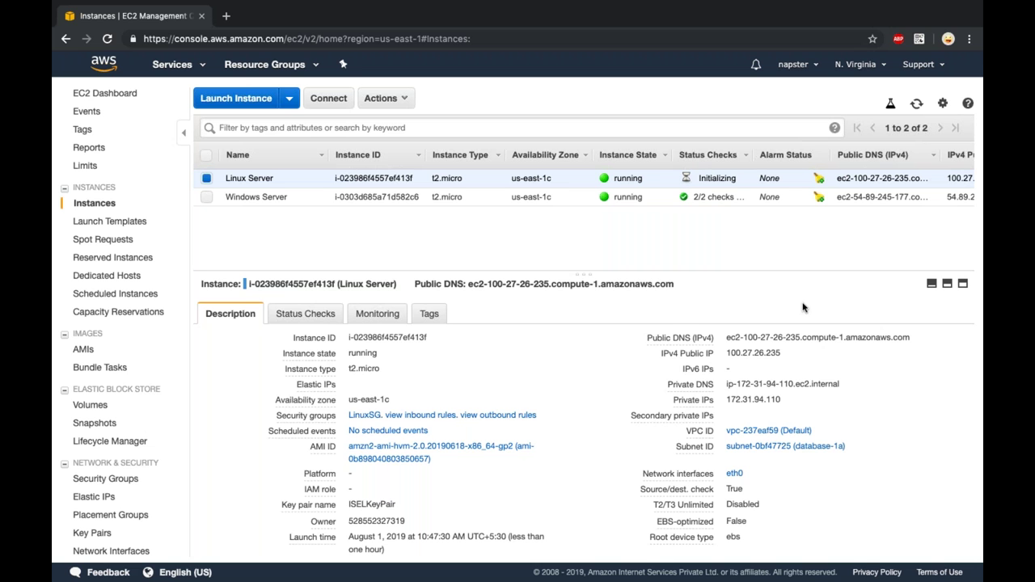
{"action": "mouse_move", "coordinate": [668, 380]}
{"action": "left_click", "coordinate": [791, 355]}
- Switch to Terminal on the local Mac and open two additional shell tabs
{"action": "key", "text": "ctrl+Left"}
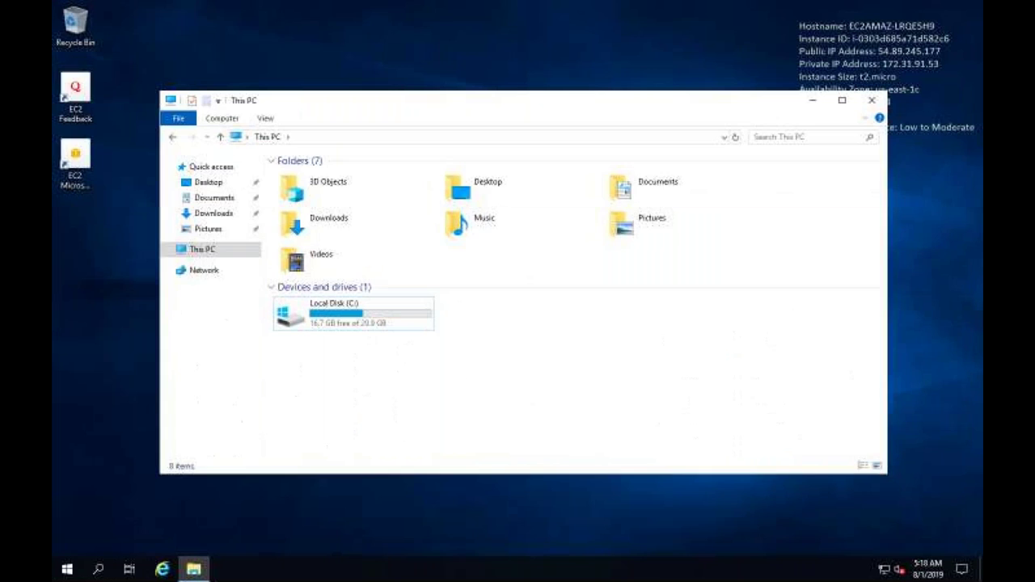
{"action": "key", "text": "super+space"}
{"action": "type", "text": "ter"}
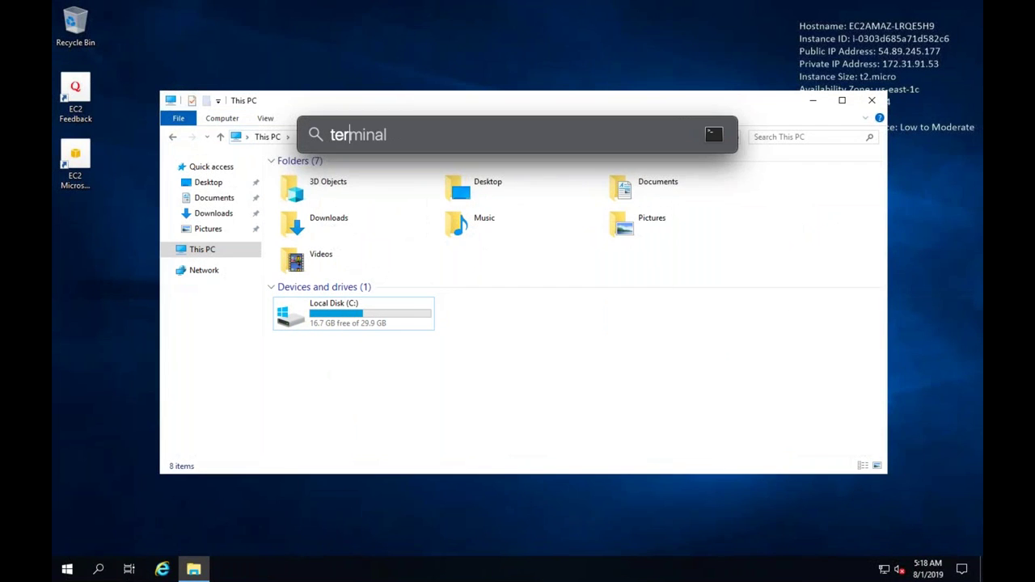
{"action": "key", "text": "Return"}
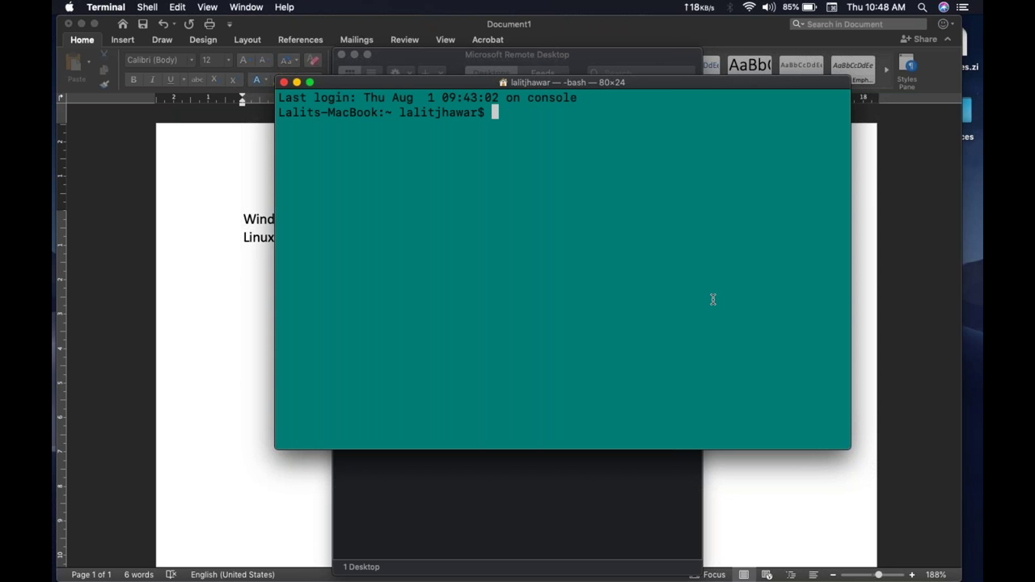
{"action": "key", "text": "super+t"}
{"action": "key", "text": "super+t"}
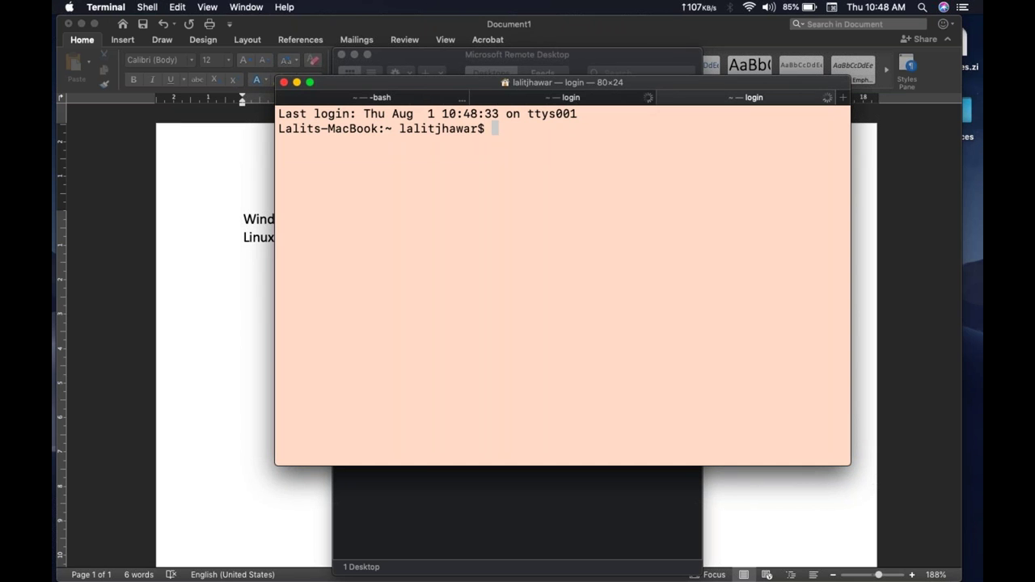
- Change the Terminal's working directory to Downloads
{"action": "type", "text": "cd Dow"}
{"action": "key", "text": "Tab"}
{"action": "key", "text": "Return"}
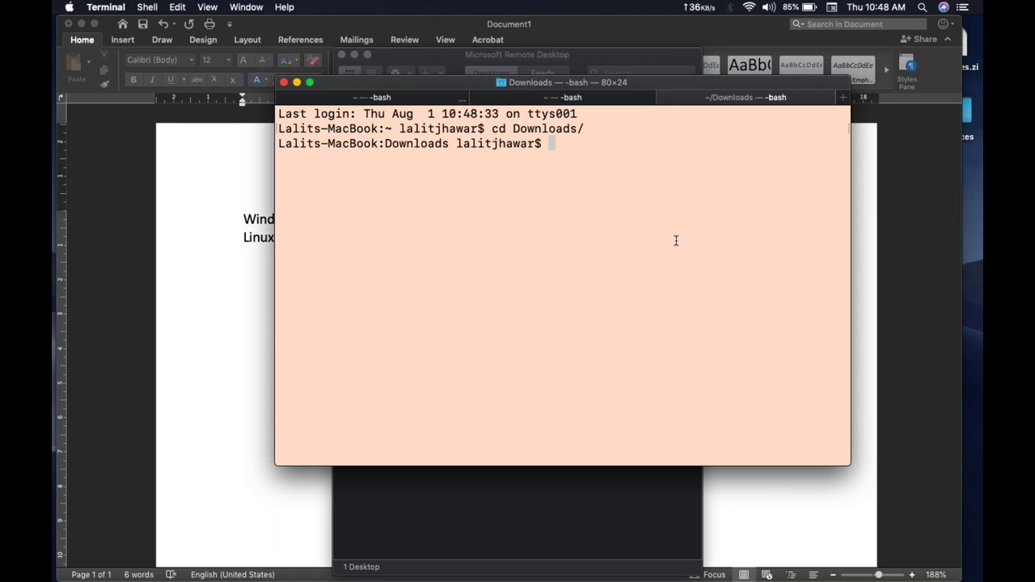
- Restrict the key file's permissions by running chmod 400 ISELKeyPair.pem
{"action": "double_click", "coordinate": [494, 129]}
{"action": "left_click", "coordinate": [563, 146]}
{"action": "type", "text": "chmod"}
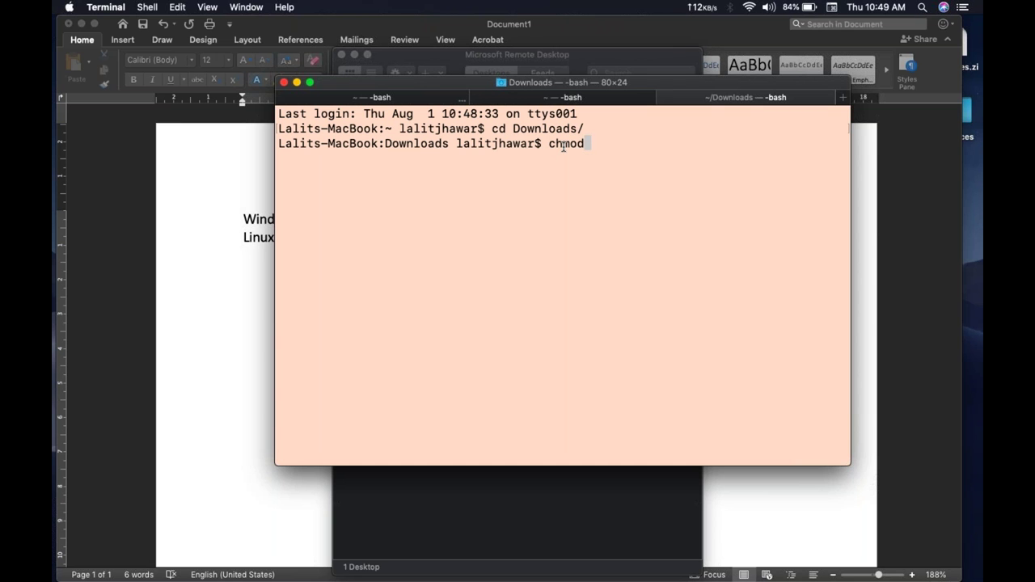
{"action": "type", "text": " 400"}
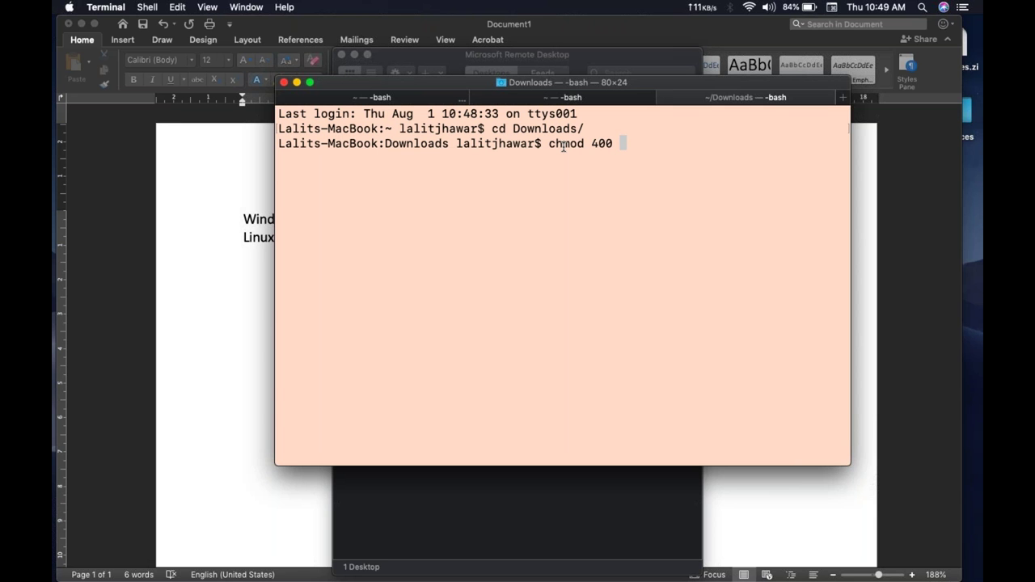
{"action": "type", "text": "ISEL"}
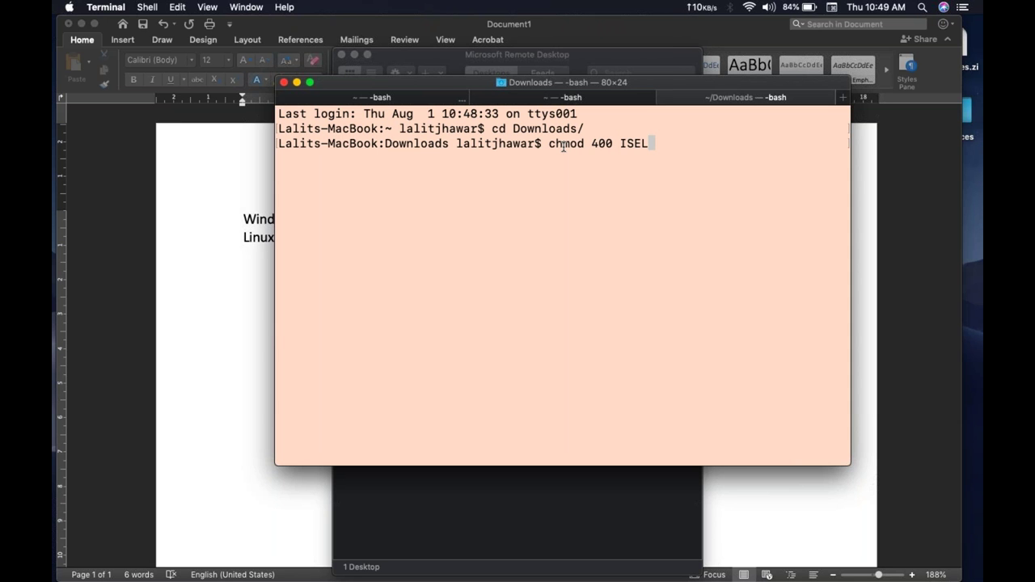
{"action": "type", "text": "K"}
{"action": "key", "text": "Tab"}
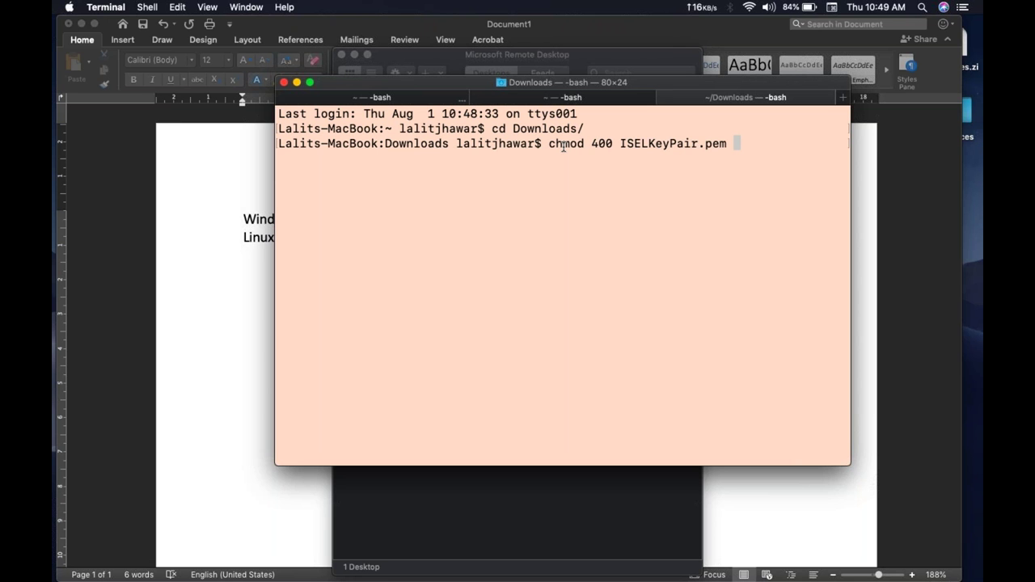
{"action": "key", "text": "Return"}
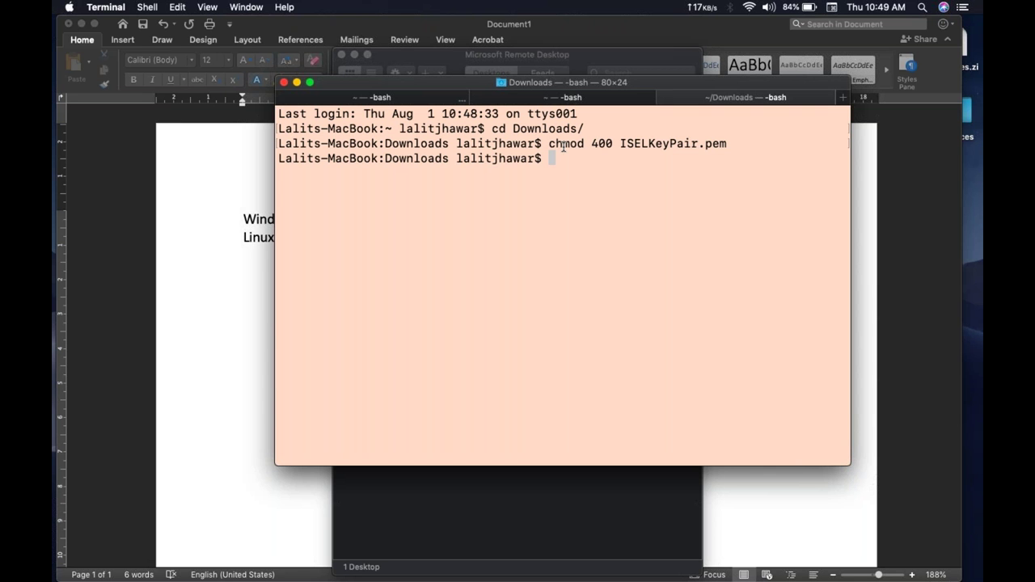
{"action": "type", "text": "ssh -i ISEL"}
{"action": "key", "text": "Tab"}
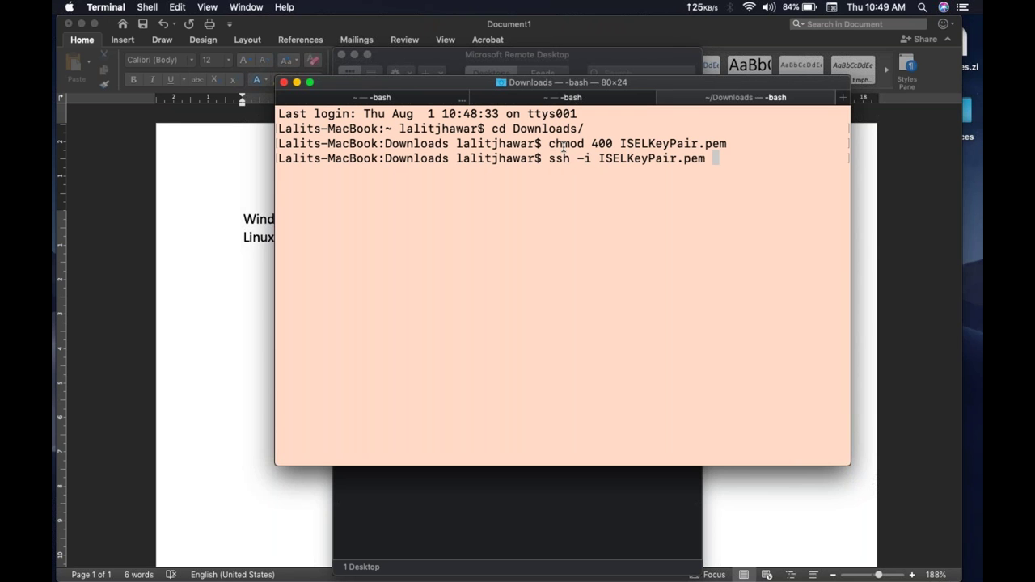
{"action": "type", "text": "ec2-user"}
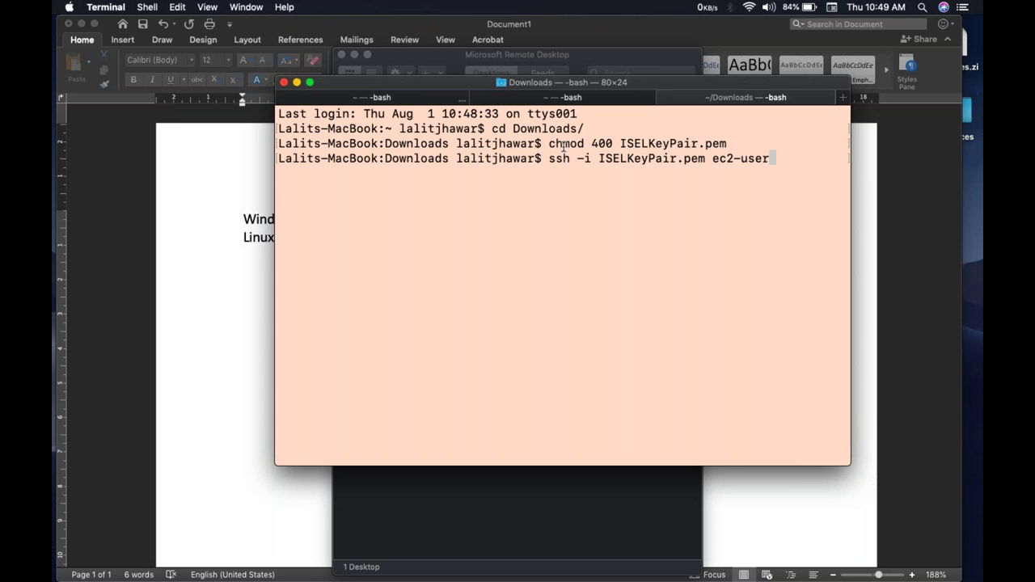
{"action": "type", "text": "@"}
{"action": "key", "text": "super+v"}
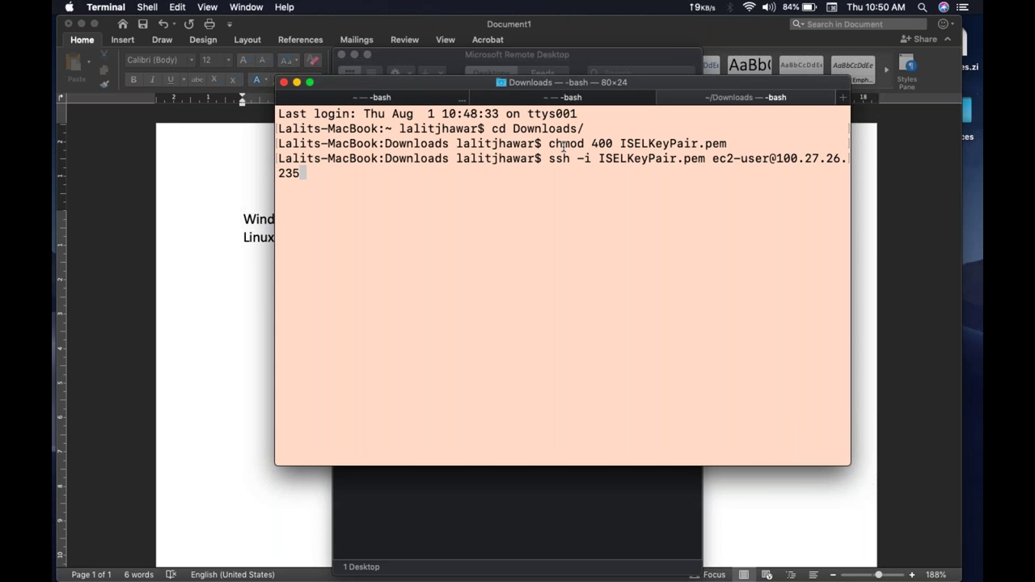
{"action": "key", "text": "Return"}
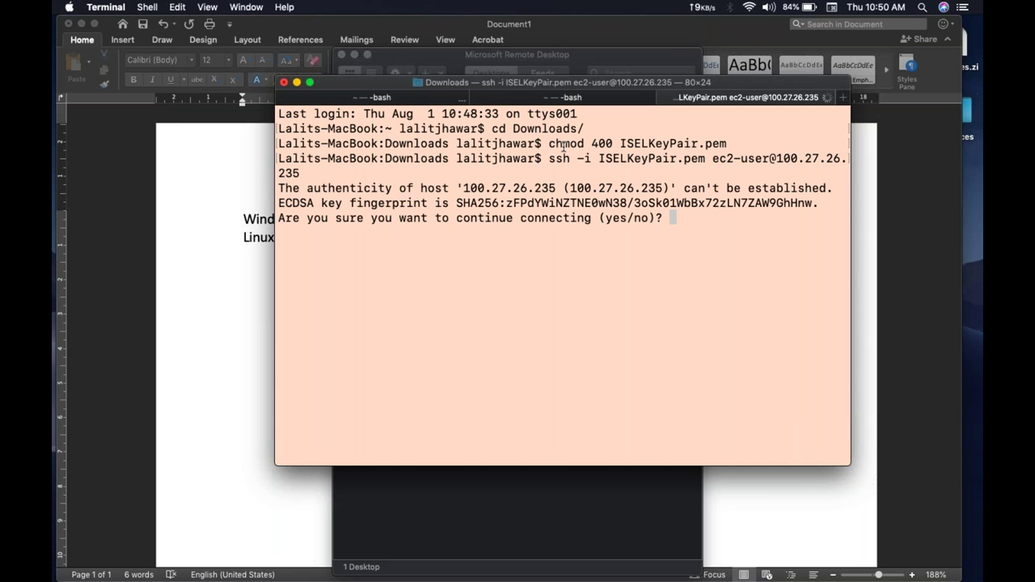
{"action": "type", "text": "yes"}
{"action": "key", "text": "Return"}
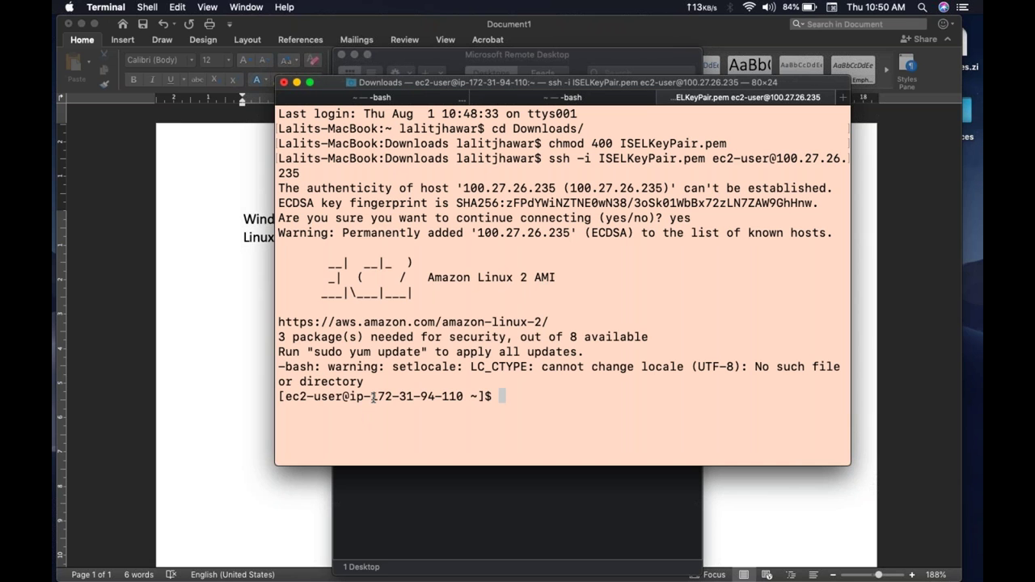
- Compare the IP address in the SSH prompt with the Linux Server's private IP in the EC2 console
{"action": "left_click_drag", "start_coordinate": [373, 396], "coordinate": [466, 393]}
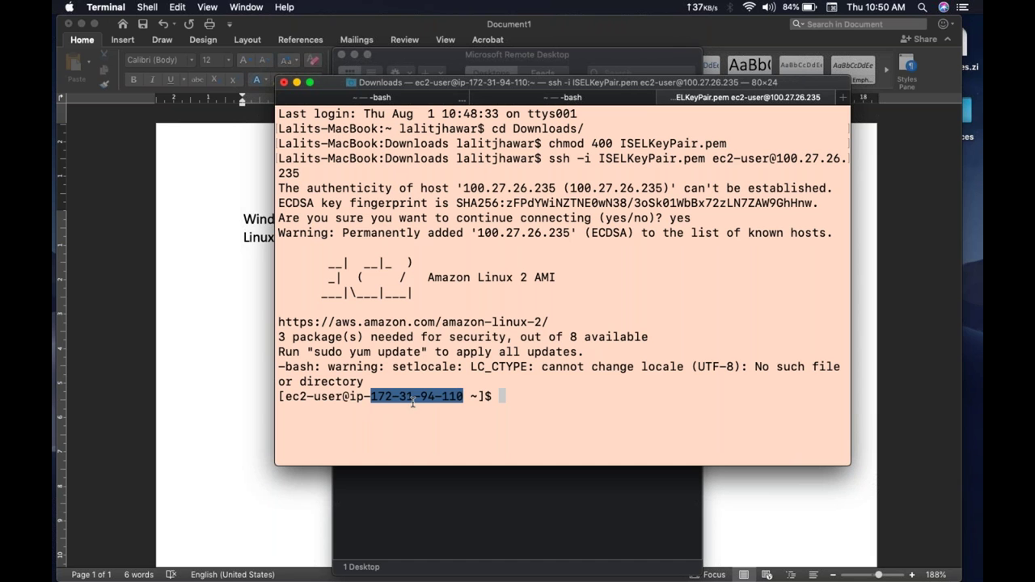
{"action": "left_click", "coordinate": [463, 408]}
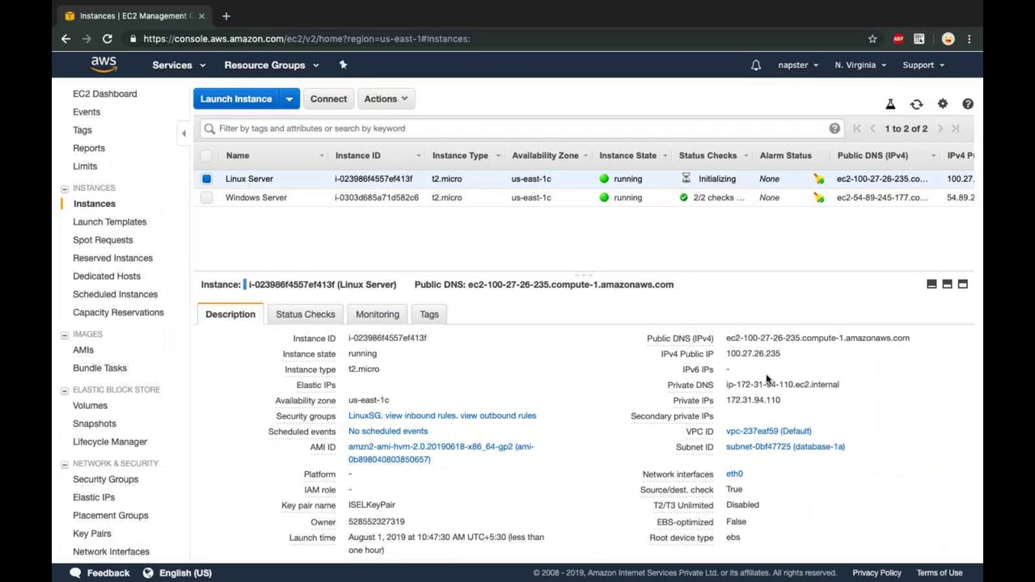
{"action": "double_click", "coordinate": [738, 401]}
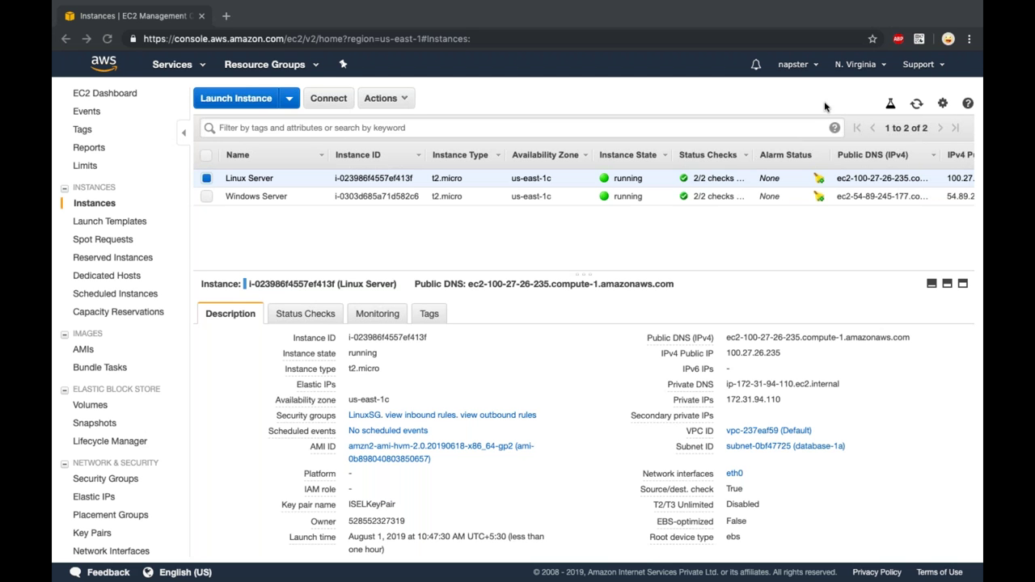
- Switch to the Windows Server remote desktop session and open Internet Explorer there
{"action": "key", "text": "XF86AudioRaiseVolume"}
{"action": "left_click", "coordinate": [663, 257]}
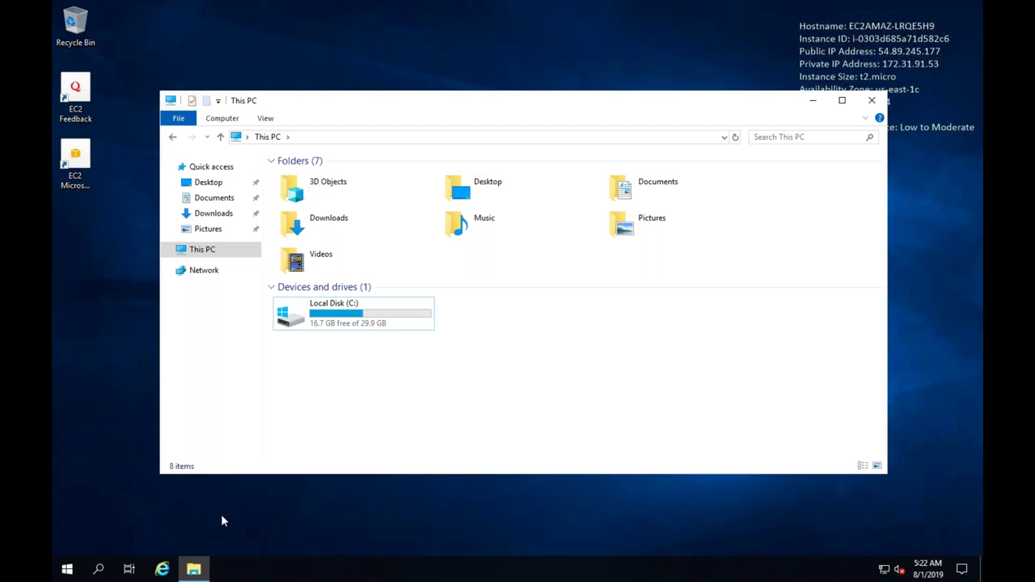
{"action": "left_click", "coordinate": [161, 569]}
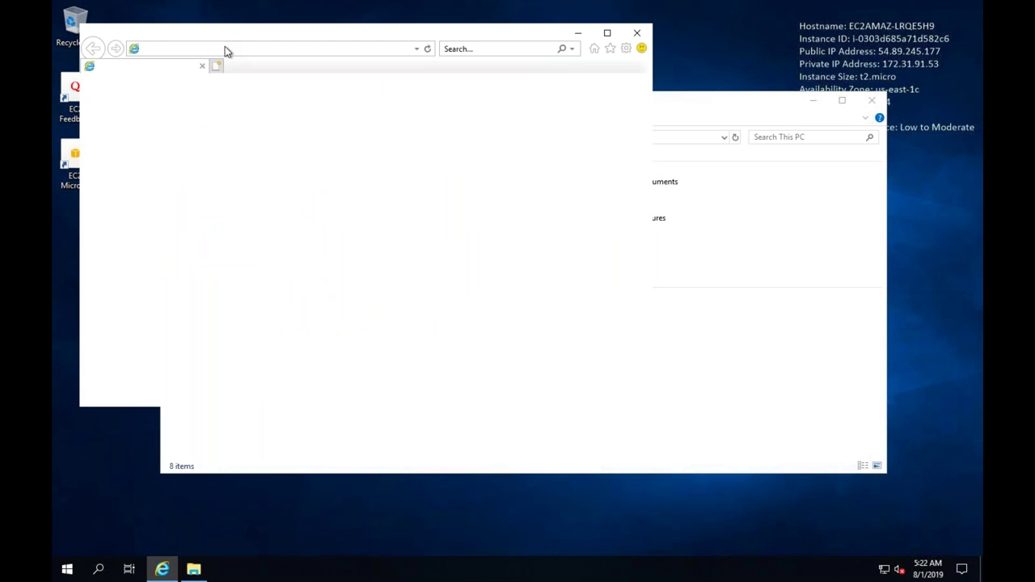
- Search Bing for puty from the address bar, dismissing the security alerts
{"action": "left_click", "coordinate": [270, 47]}
{"action": "left_click", "coordinate": [269, 47]}
{"action": "type", "text": "putt"}
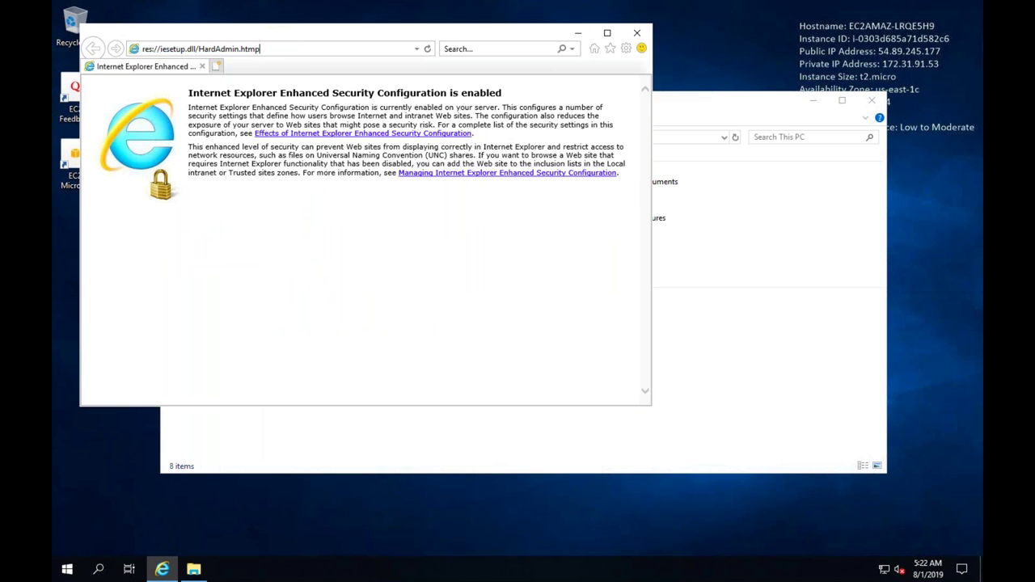
{"action": "key", "text": "BackSpace"}
{"action": "key", "text": "BackSpace"}
{"action": "key", "text": "BackSpace"}
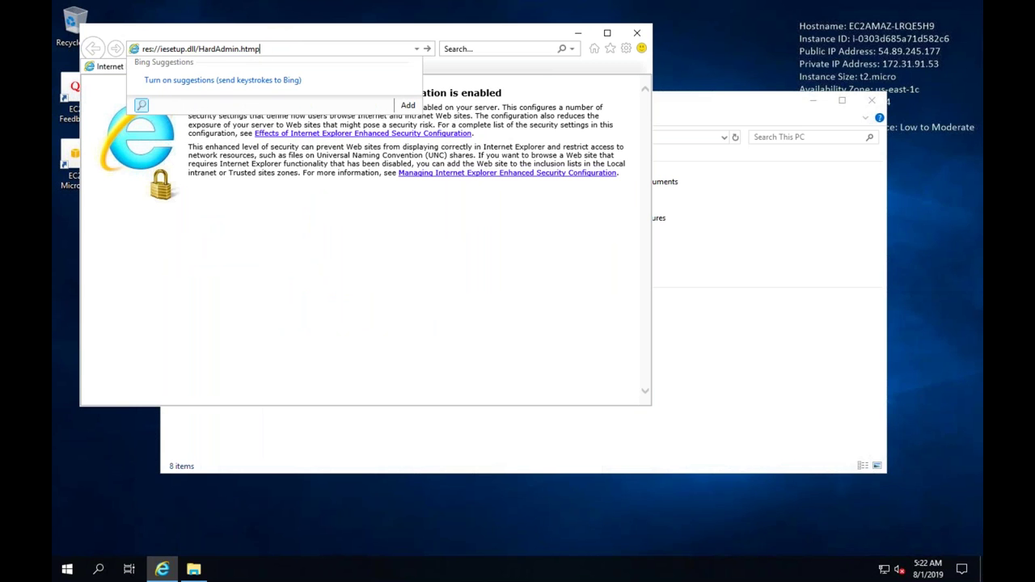
{"action": "key", "text": "super+a"}
{"action": "key", "text": "Escape"}
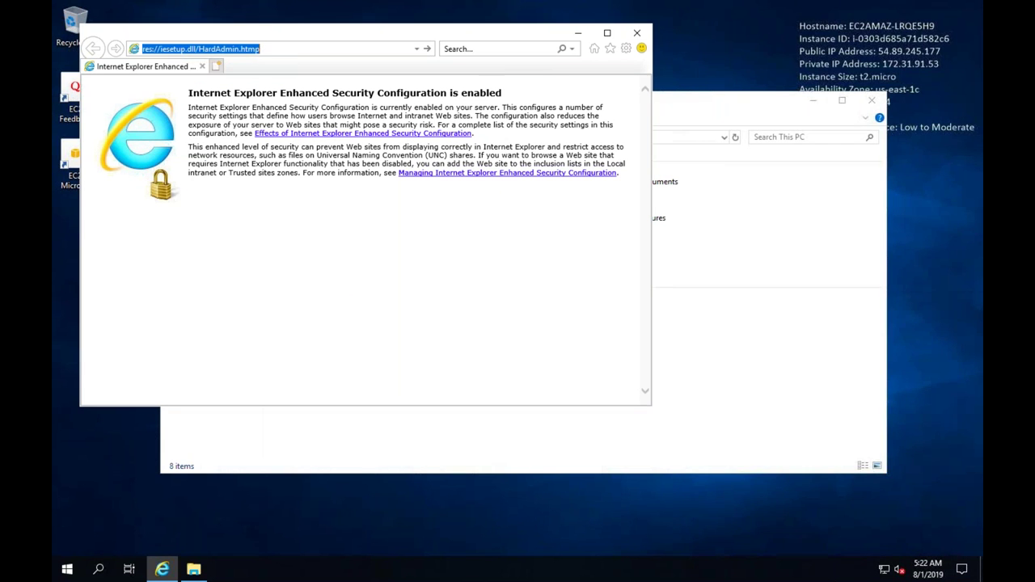
{"action": "key", "text": "BackSpace"}
{"action": "type", "text": "puty"}
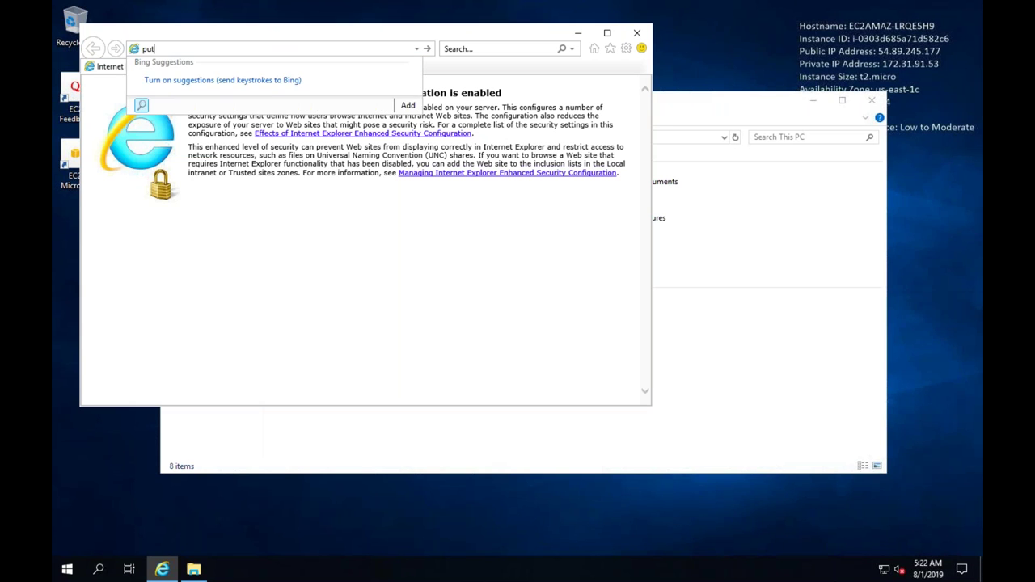
{"action": "key", "text": "Return"}
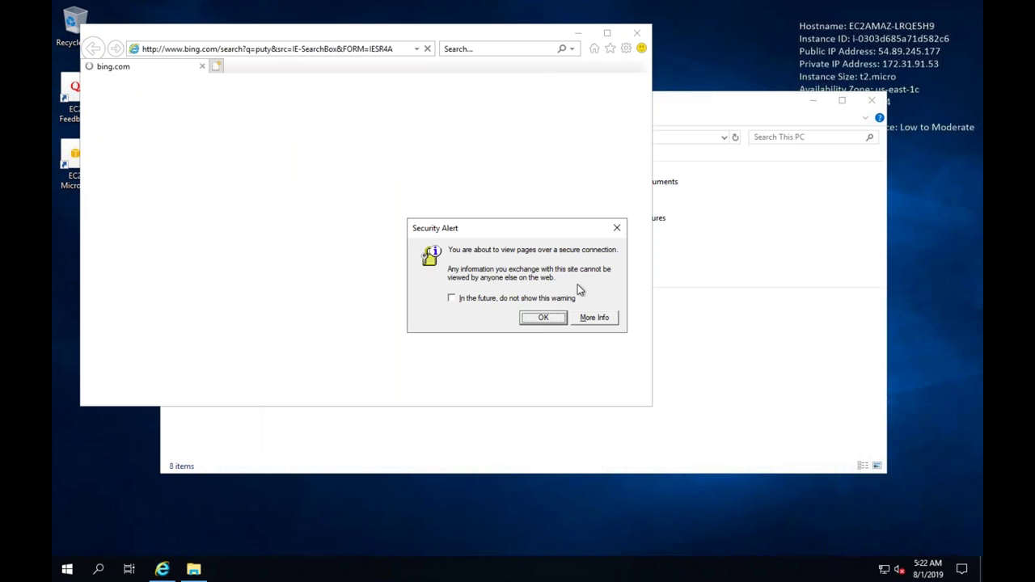
{"action": "left_click", "coordinate": [551, 319]}
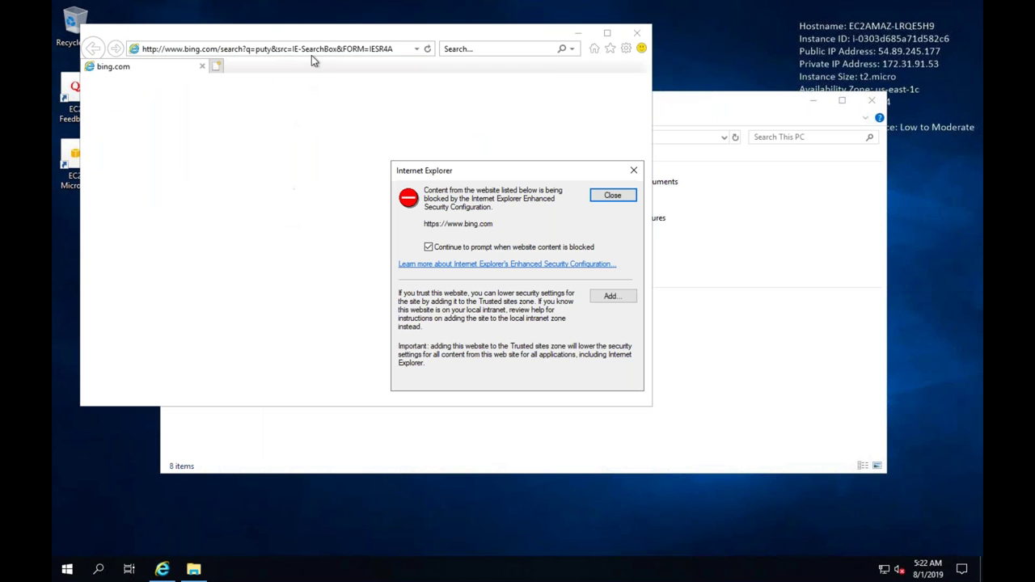
{"action": "left_click", "coordinate": [615, 196]}
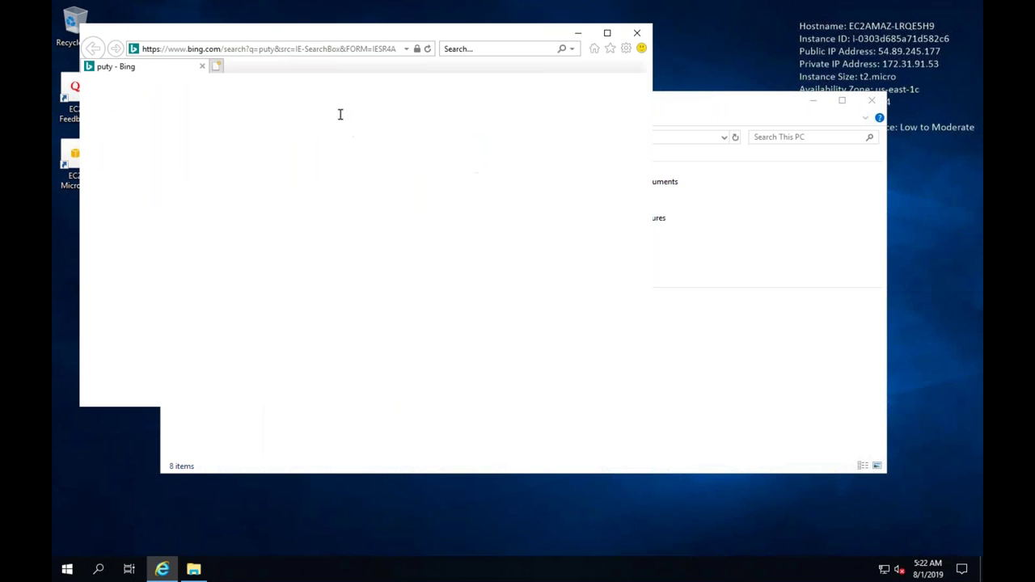
- Go to putty.org from the search results and follow its link to the PuTTY download page
{"action": "left_click", "coordinate": [283, 236]}
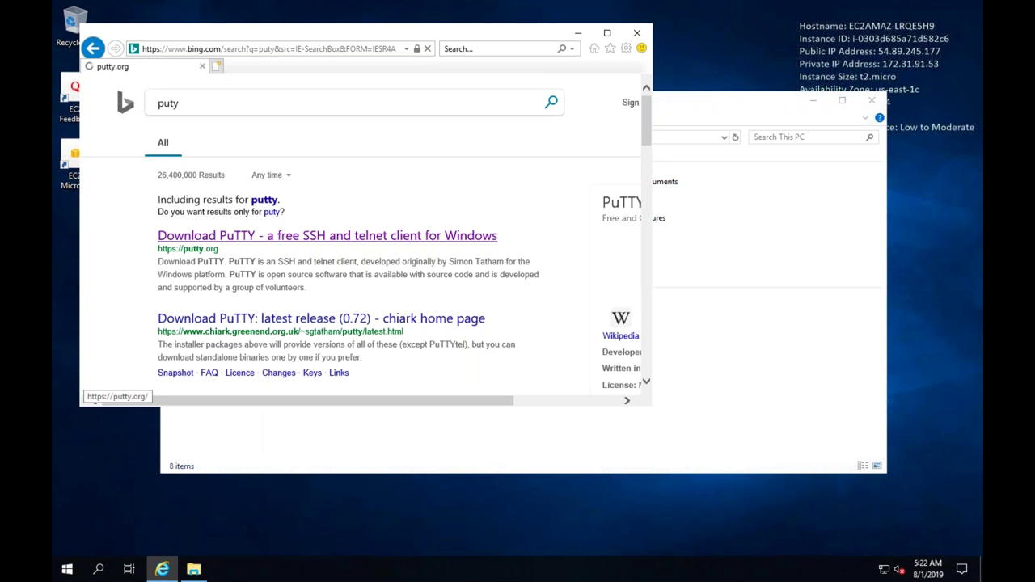
{"action": "left_click", "coordinate": [608, 195]}
{"action": "left_click", "coordinate": [611, 195]}
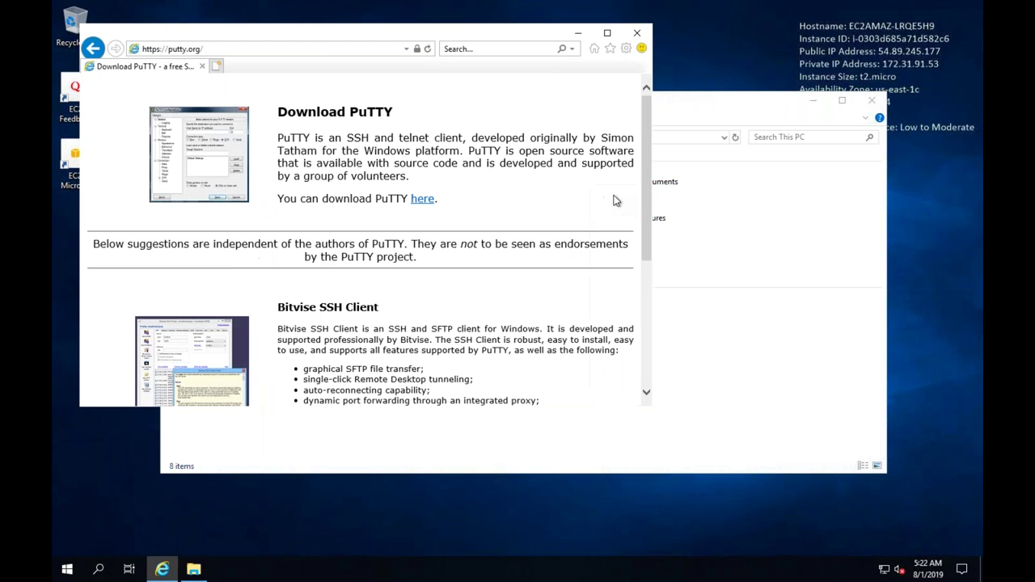
{"action": "left_click", "coordinate": [422, 200]}
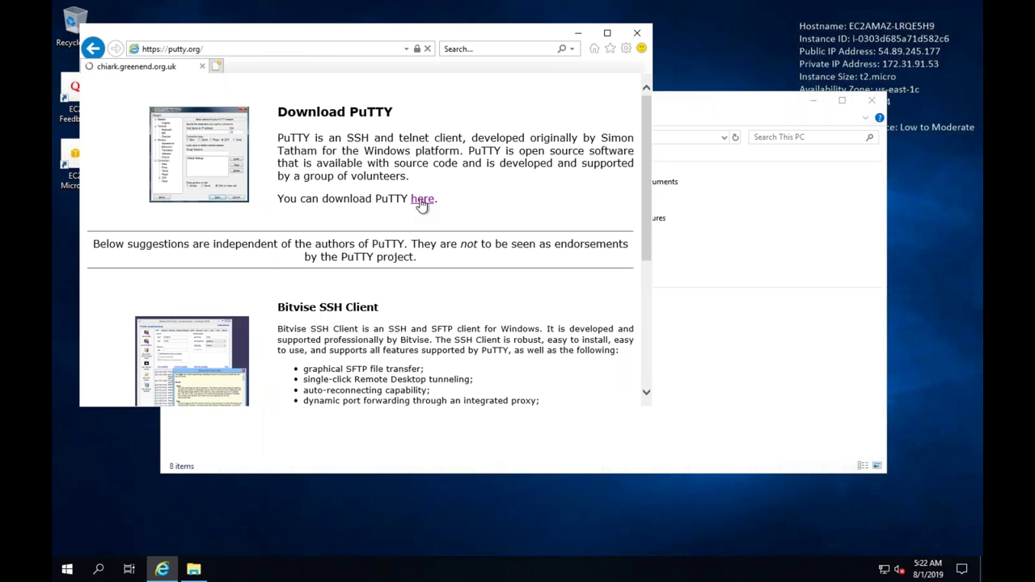
- Download and save the 64-bit Windows installer putty-64bit-0.72-installer.msi without adding any trusted site
{"action": "scroll", "coordinate": [266, 385], "scroll_direction": "down", "scroll_amount": 1}
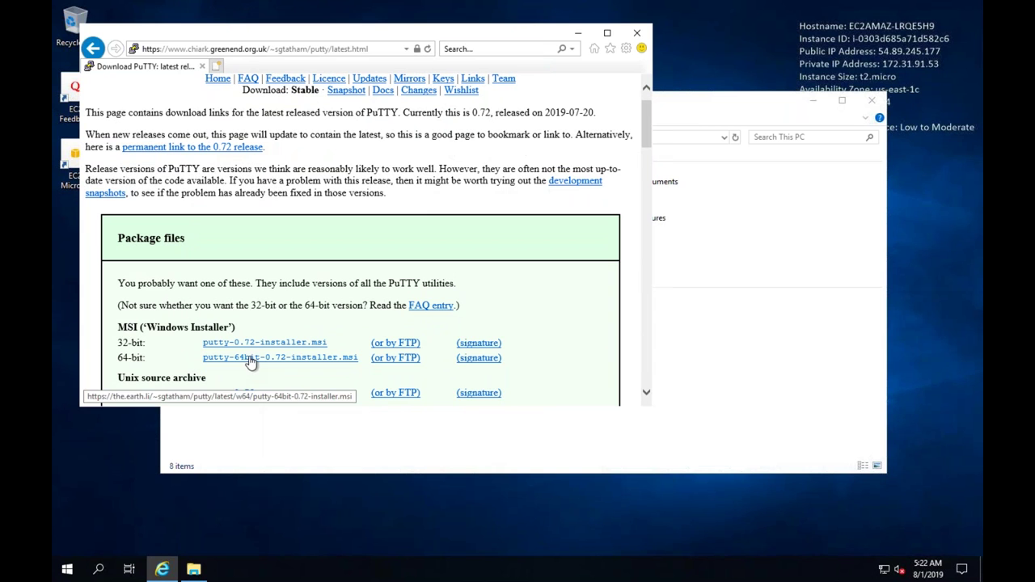
{"action": "left_click", "coordinate": [250, 362]}
{"action": "left_click", "coordinate": [612, 196]}
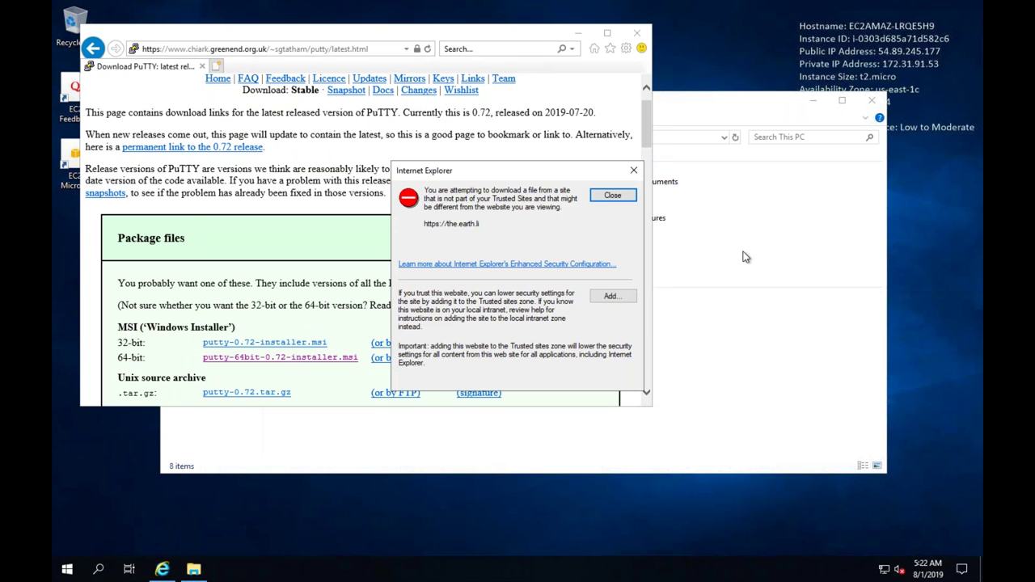
{"action": "left_click", "coordinate": [608, 297]}
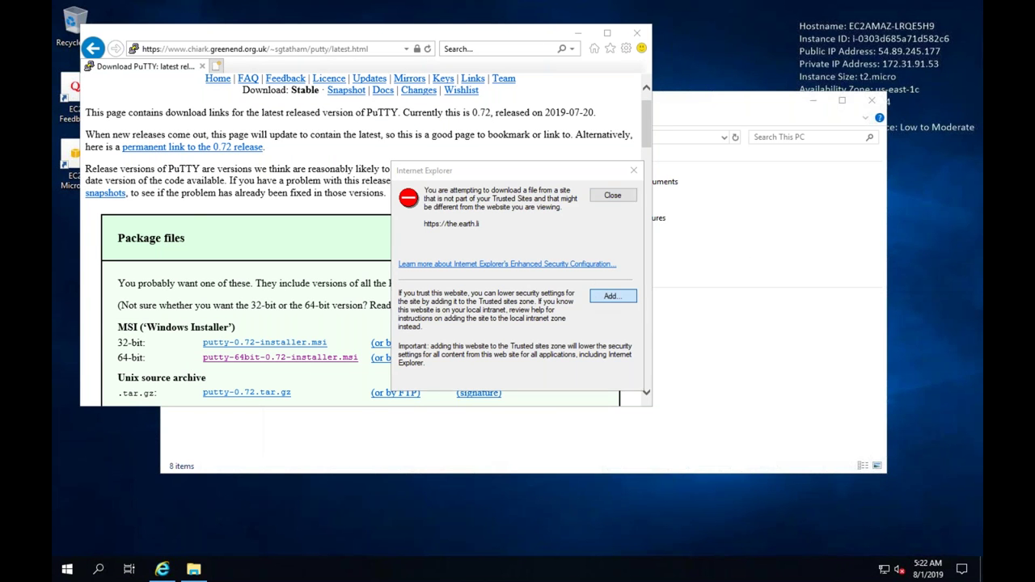
{"action": "left_click", "coordinate": [608, 266]}
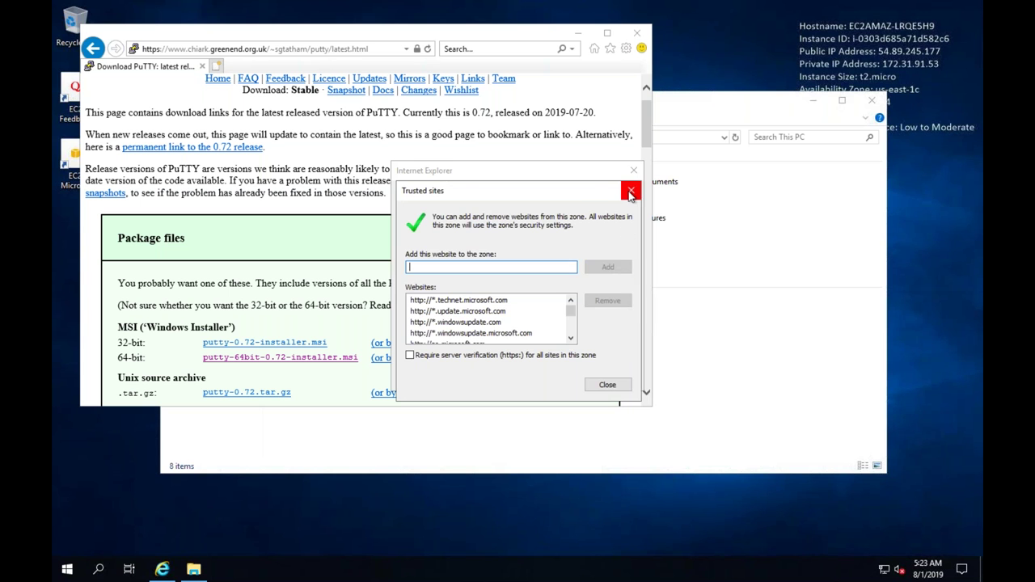
{"action": "left_click", "coordinate": [632, 191]}
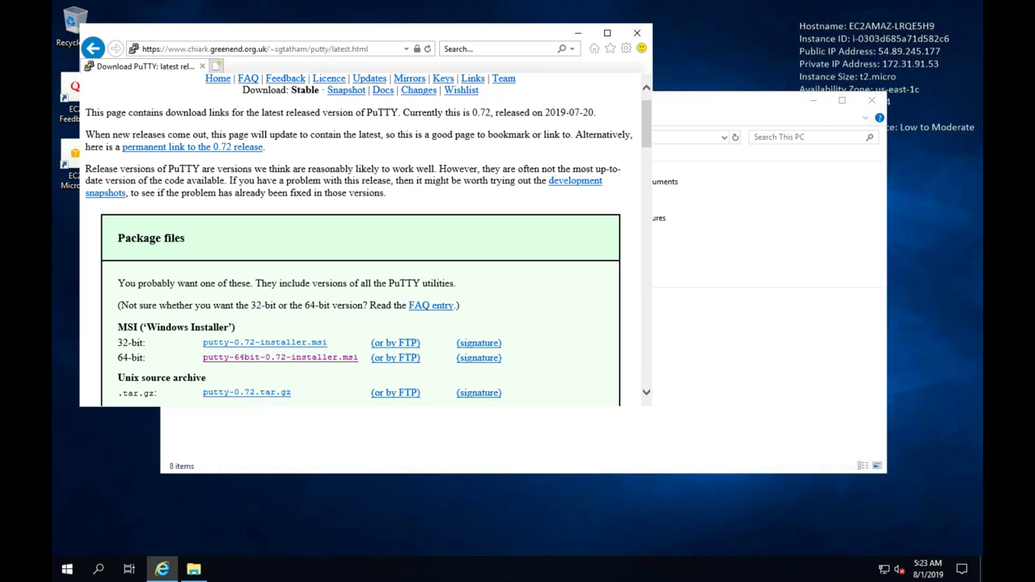
{"action": "left_click", "coordinate": [482, 392]}
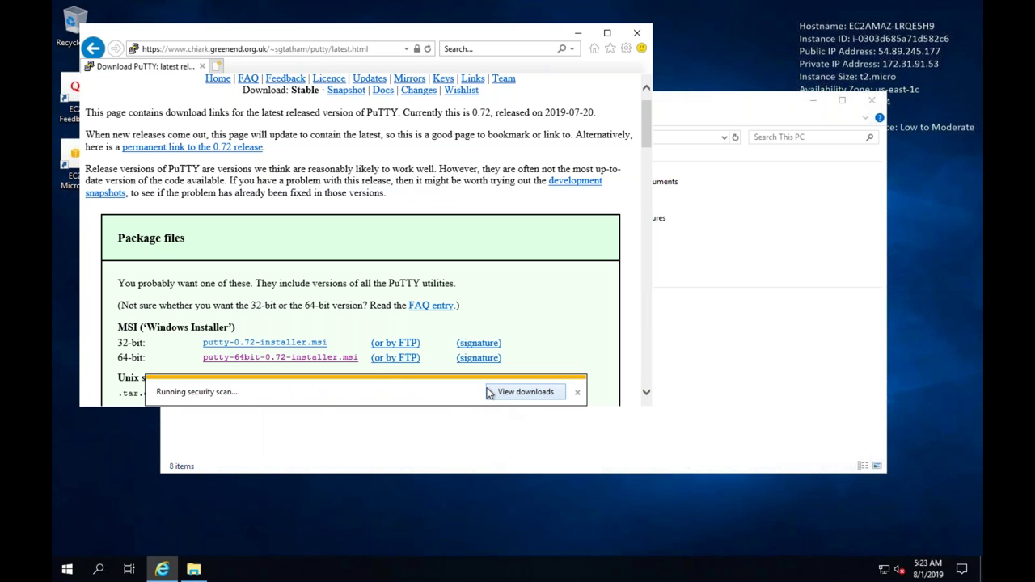
- Run the downloaded PuTTY installer and install release 0.72 (64-bit) with the default folder and features
{"action": "left_click", "coordinate": [489, 392]}
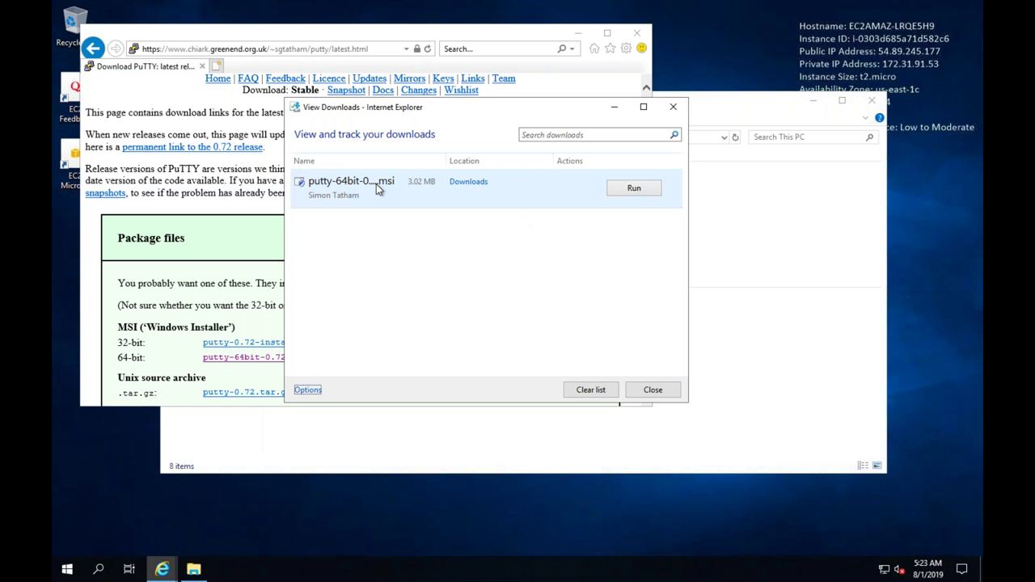
{"action": "left_click", "coordinate": [616, 193]}
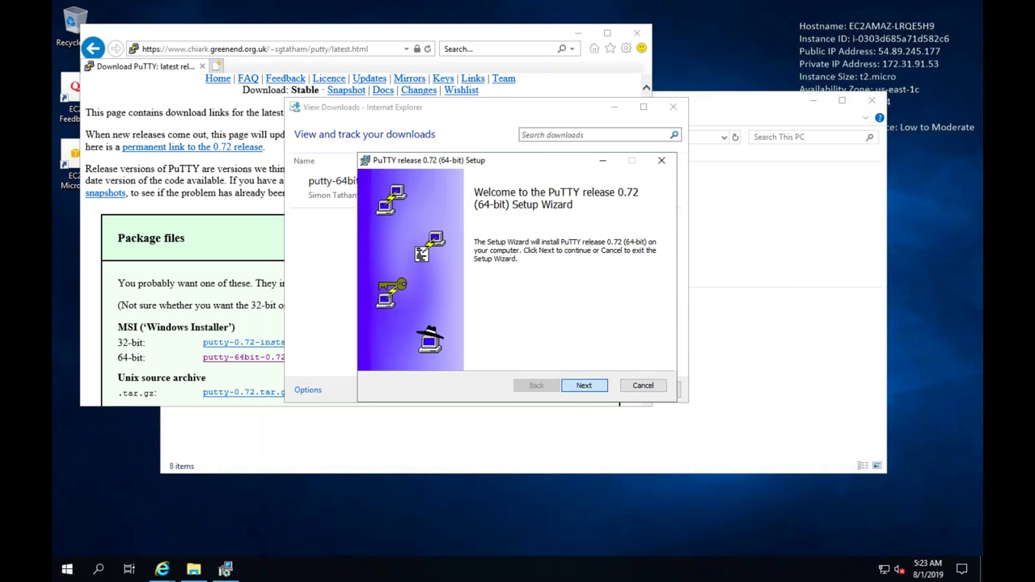
{"action": "left_click", "coordinate": [585, 386]}
{"action": "key", "text": "Return"}
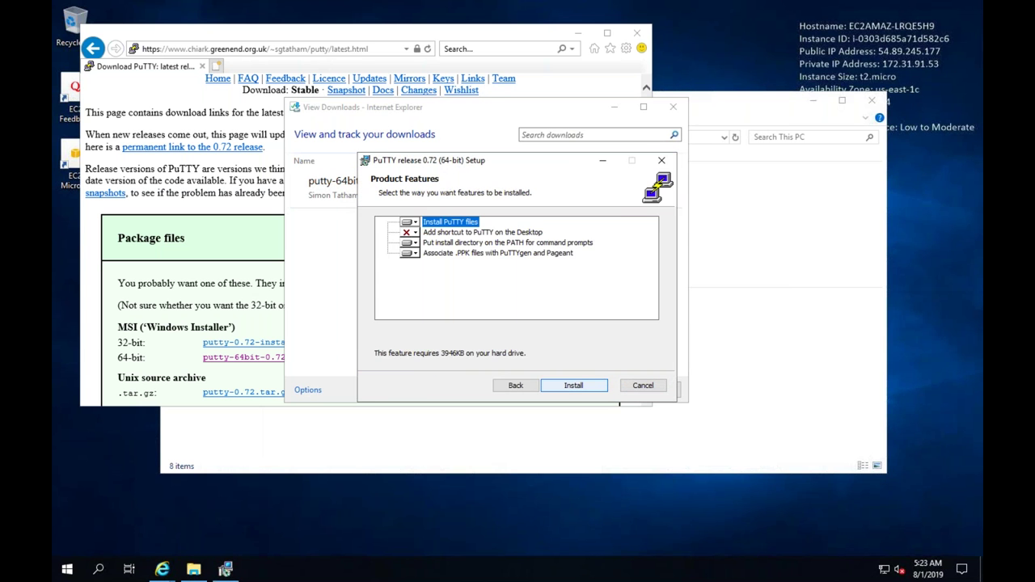
{"action": "key", "text": "Return"}
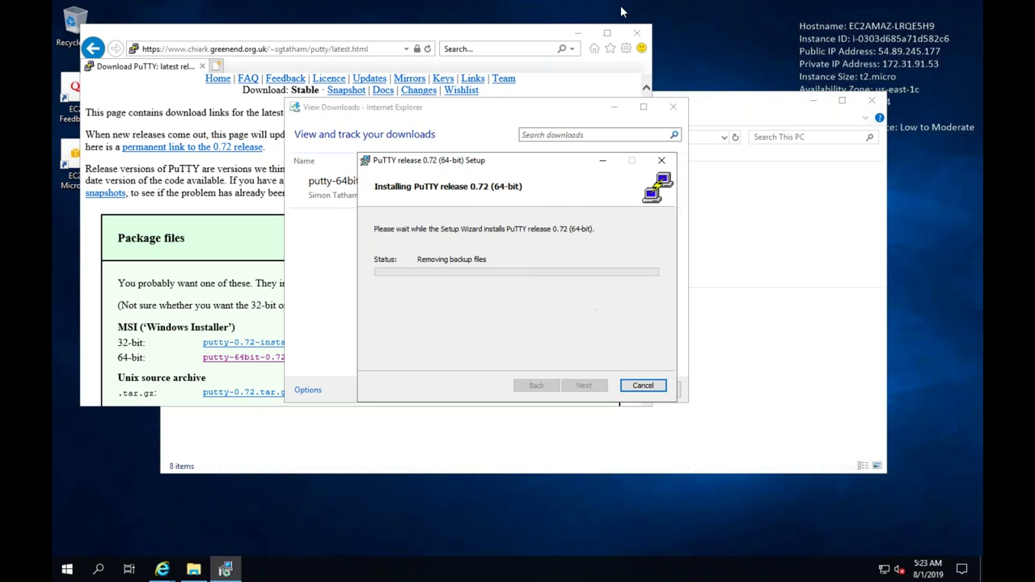
- Finish the PuTTY setup without viewing the README file, and close the browser and its downloads window
{"action": "left_click", "coordinate": [638, 32]}
{"action": "left_click", "coordinate": [529, 351]}
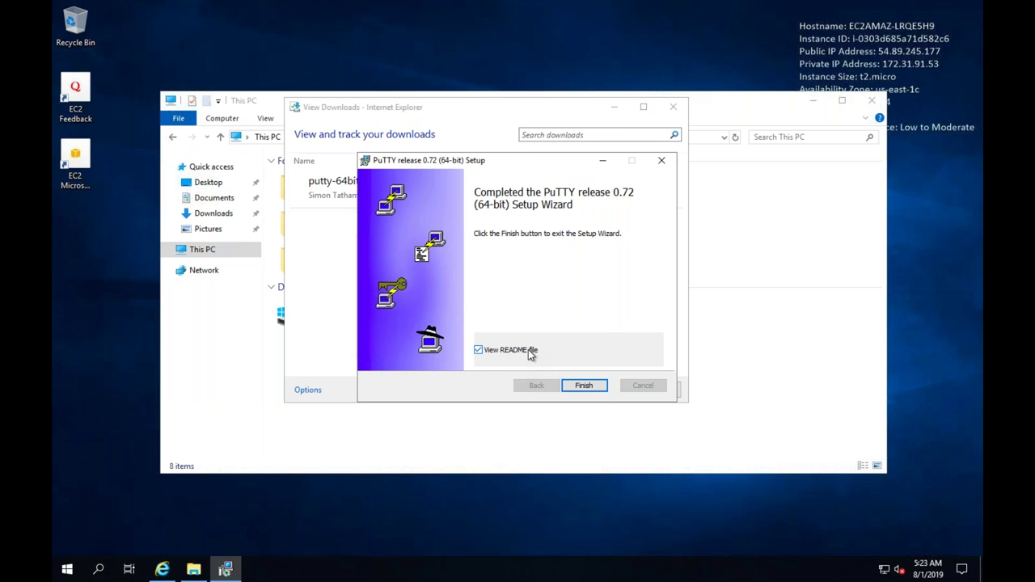
{"action": "left_click", "coordinate": [581, 386]}
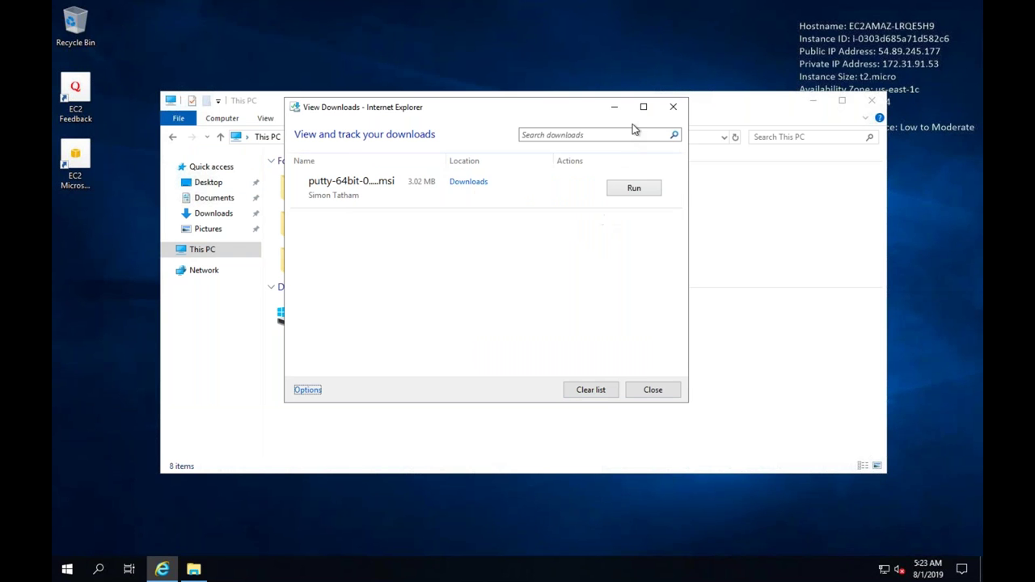
{"action": "left_click", "coordinate": [675, 106]}
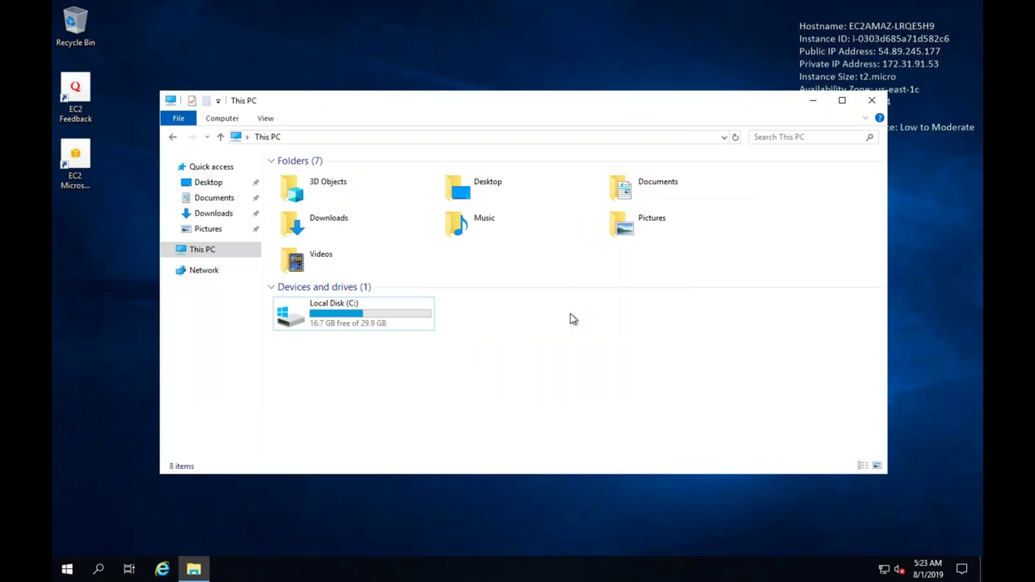
- Launch PuTTYgen from the newly installed PuTTY (64-bit) programs
{"action": "key", "text": "super"}
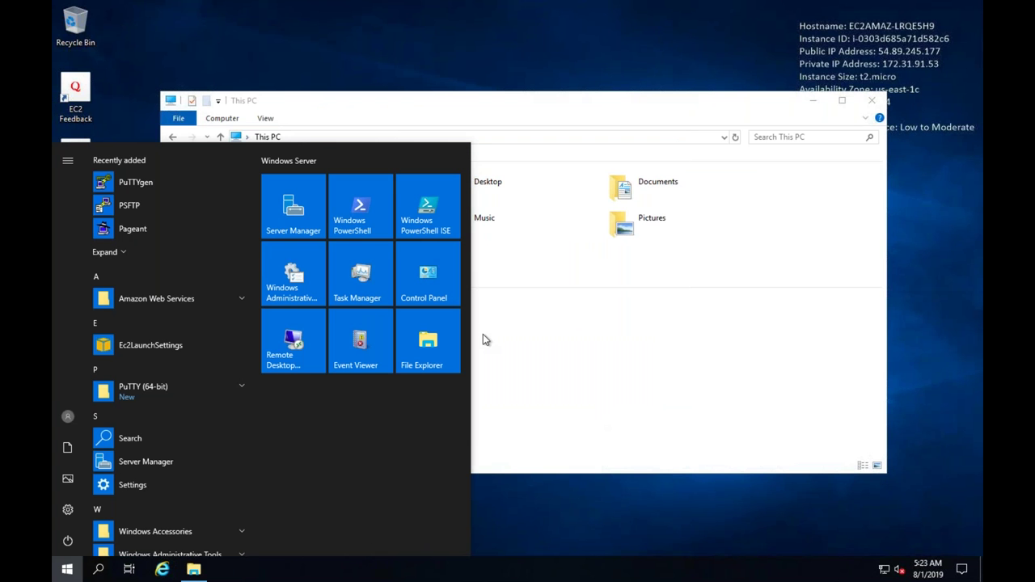
{"action": "left_click", "coordinate": [239, 387]}
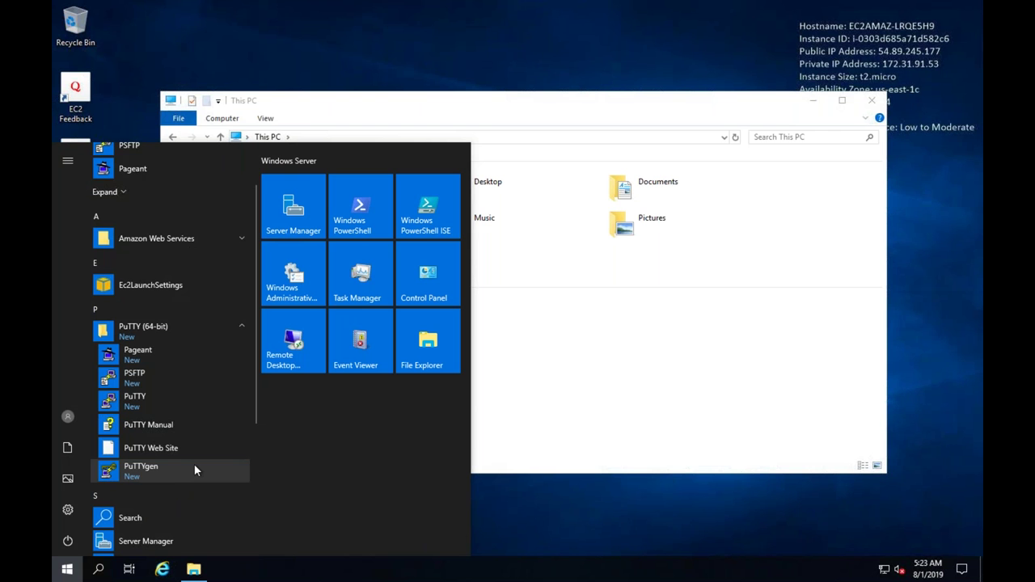
{"action": "left_click", "coordinate": [194, 470]}
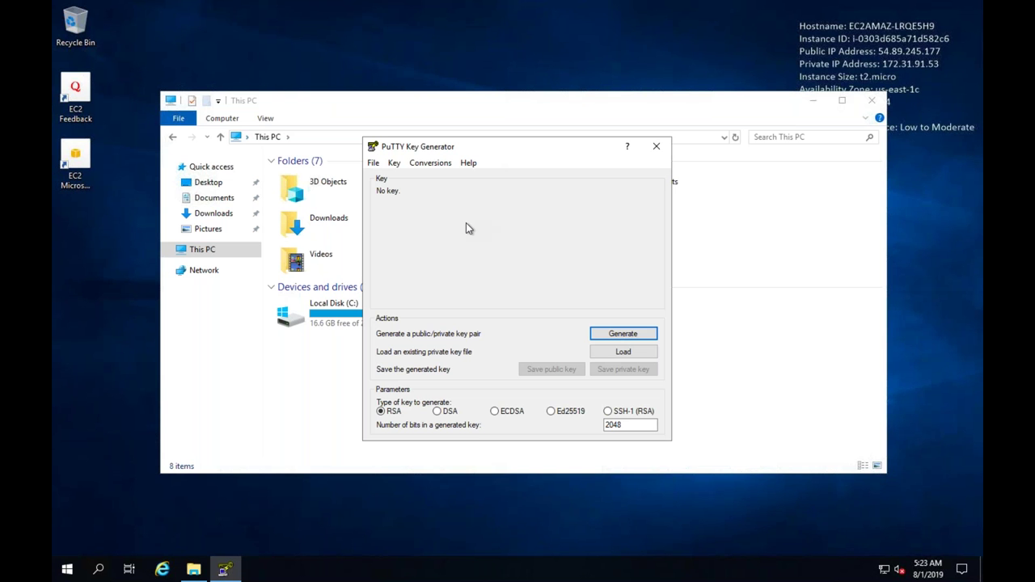
- Create a new text document in the Desktop folder of the Windows Server
{"action": "left_click", "coordinate": [331, 324]}
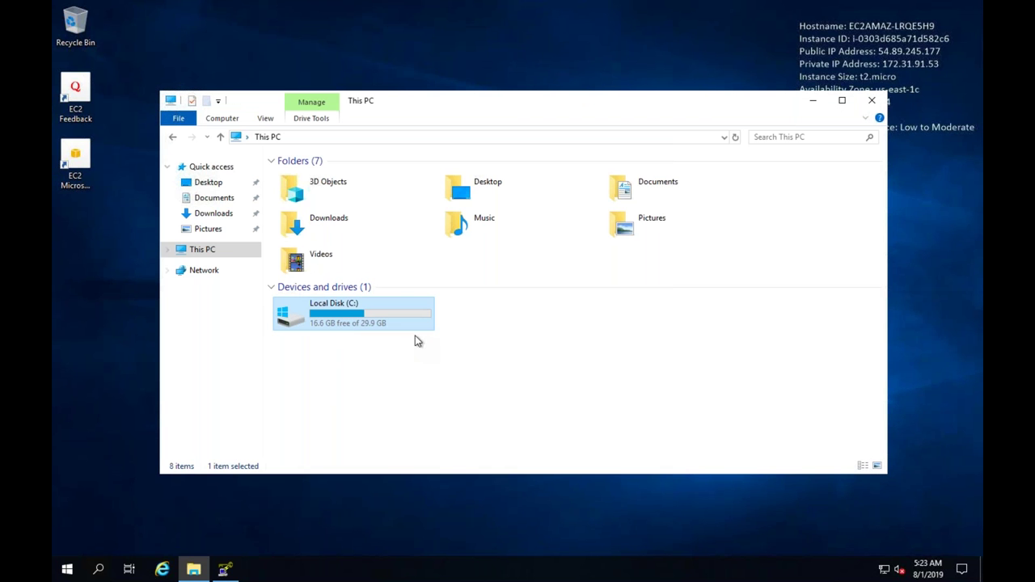
{"action": "double_click", "coordinate": [456, 189]}
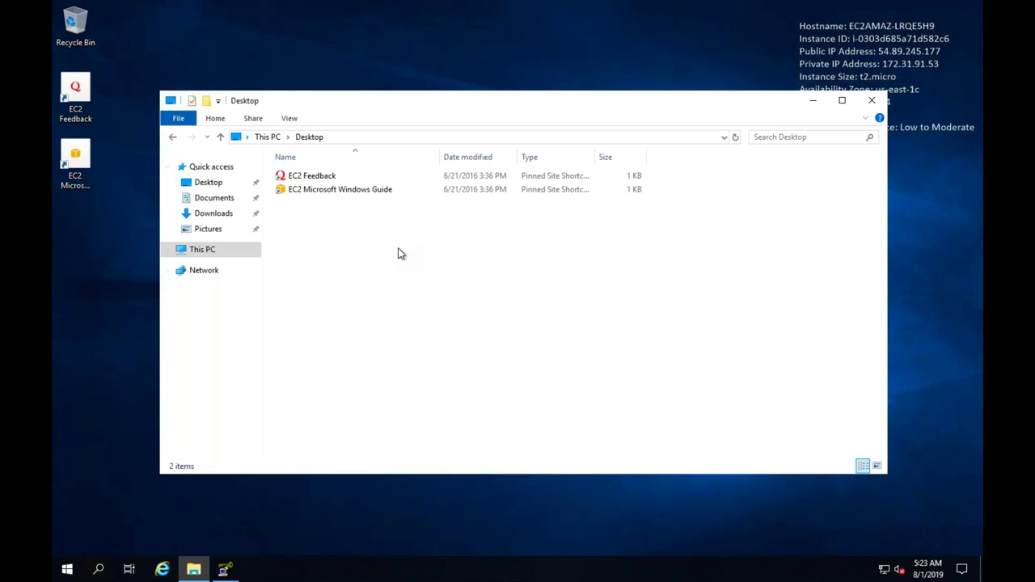
{"action": "right_click", "coordinate": [398, 250]}
{"action": "mouse_move", "coordinate": [506, 371]}
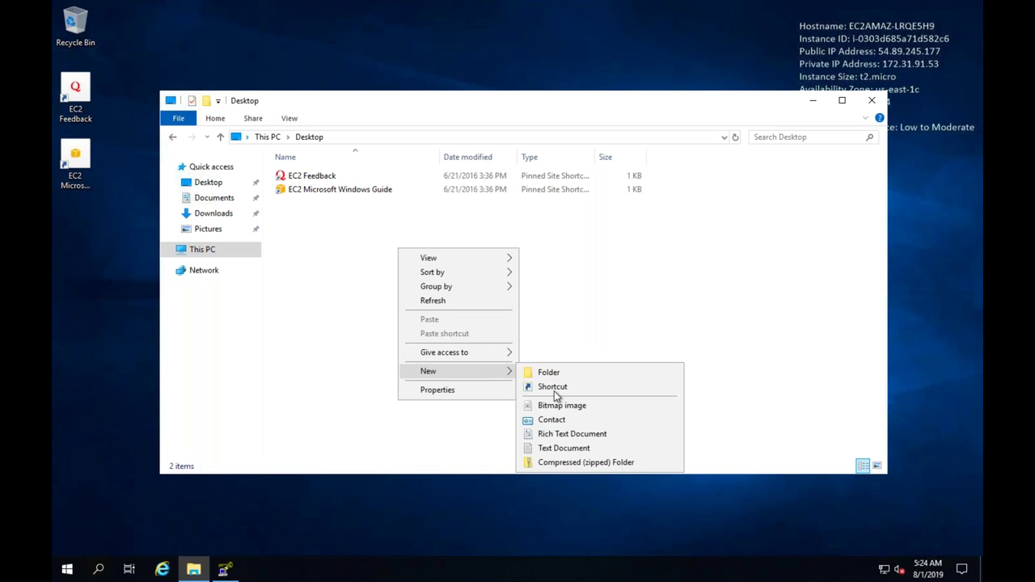
{"action": "left_click", "coordinate": [568, 448]}
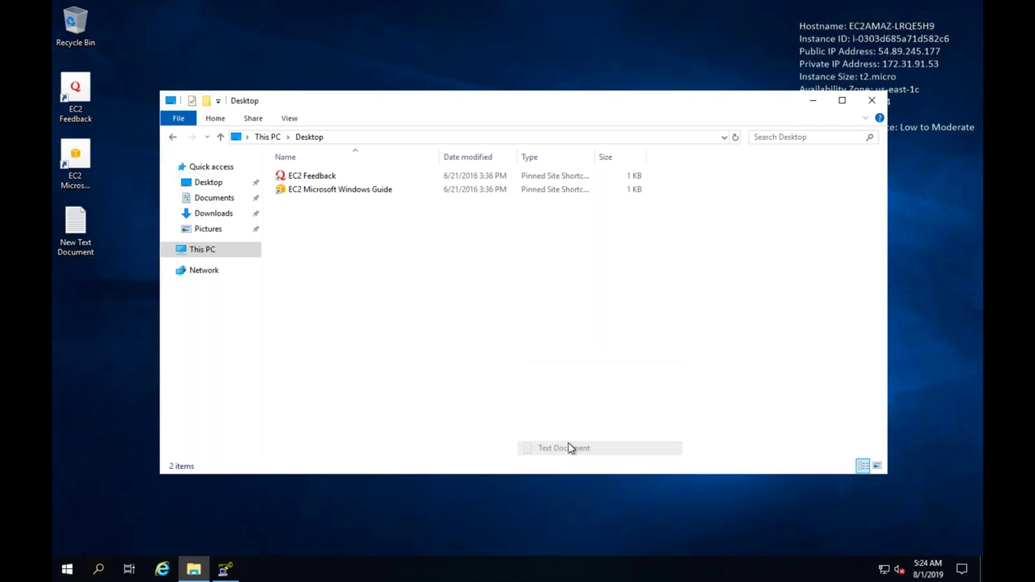
{"action": "key", "text": "super+a"}
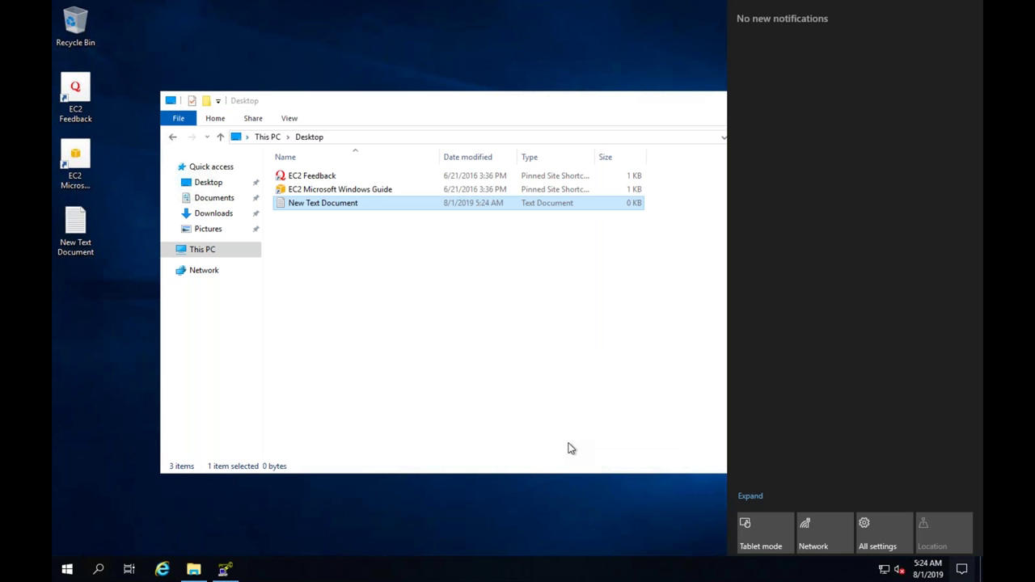
- Open Notepad on the Windows Server and switch back to the Mac desktop with the Terminal
{"action": "left_click", "coordinate": [69, 571]}
{"action": "type", "text": "note"}
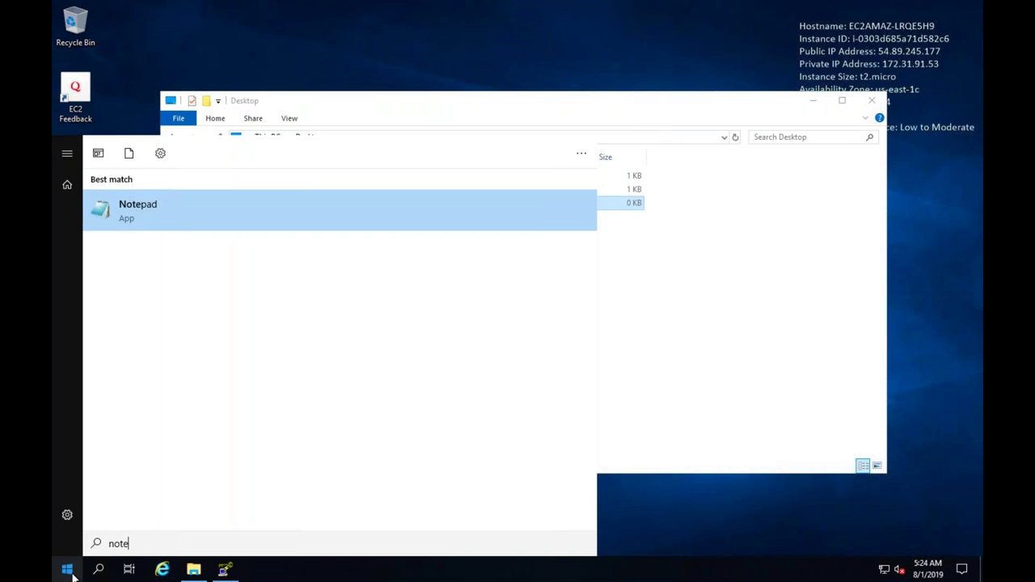
{"action": "key", "text": "Return"}
{"action": "key", "text": "ctrl+Left"}
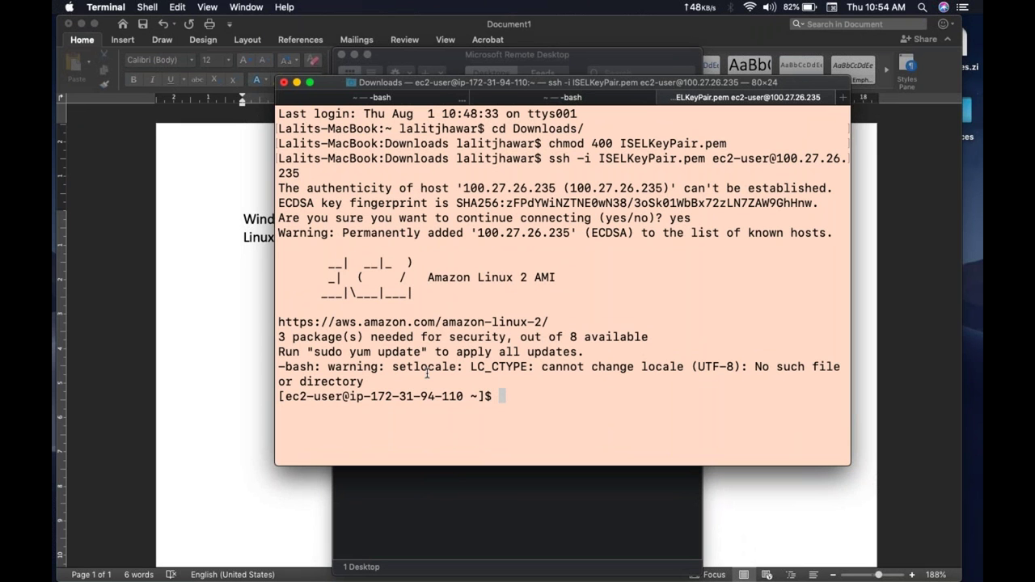
{"action": "key", "text": "super+shift+bracketleft"}
{"action": "type", "text": "vi i"}
{"action": "key", "text": "BackSpace"}
{"action": "key", "text": "BackSpace"}
{"action": "key", "text": "BackSpace"}
{"action": "key", "text": "BackSpace"}
- Open ISELKeyPair.pem from the Mac's Downloads folder with TextEdit
{"action": "left_click", "coordinate": [337, 566]}
{"action": "left_click", "coordinate": [267, 138]}
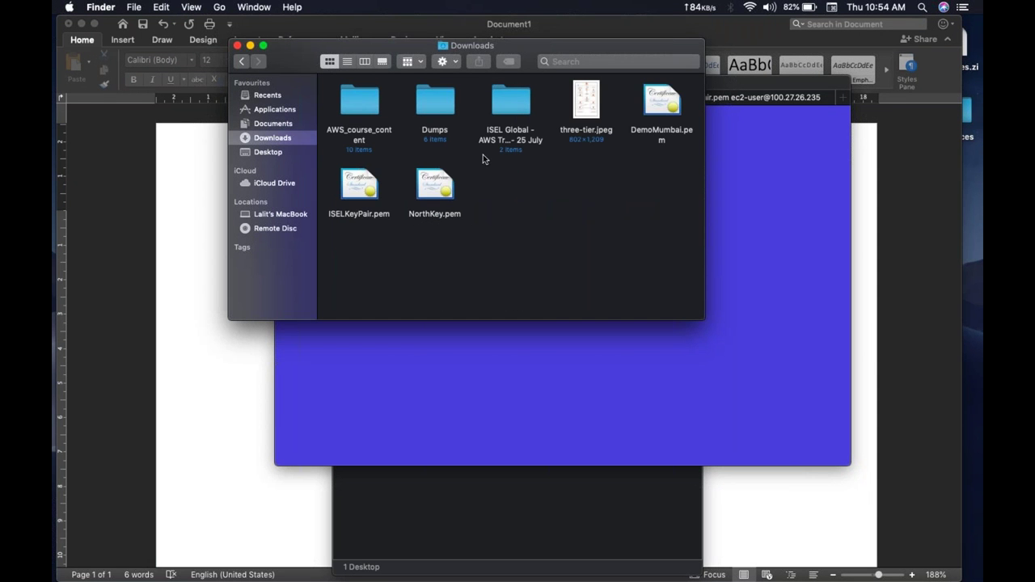
{"action": "left_click", "coordinate": [366, 194]}
{"action": "right_click", "coordinate": [366, 196]}
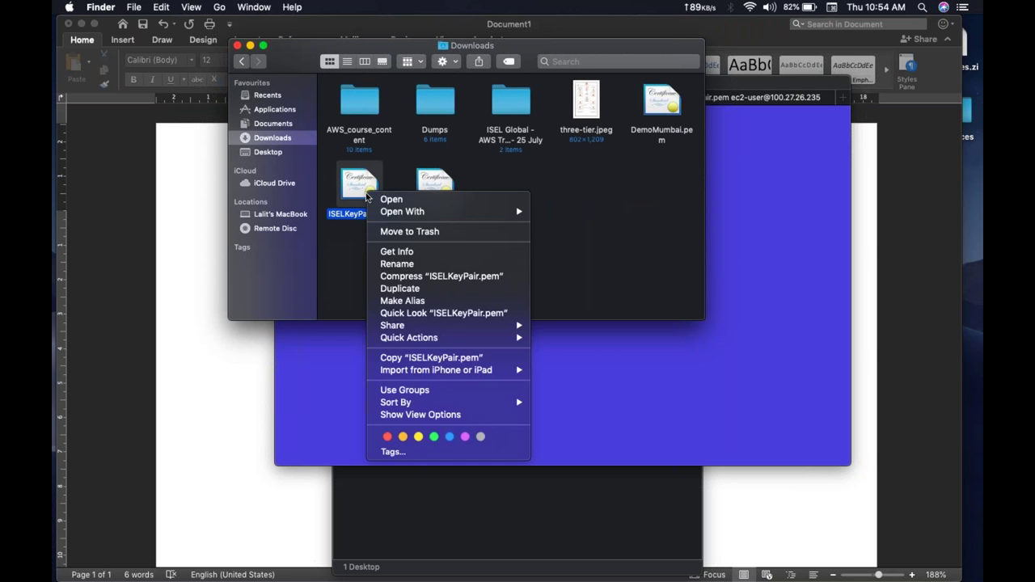
{"action": "mouse_move", "coordinate": [490, 214]}
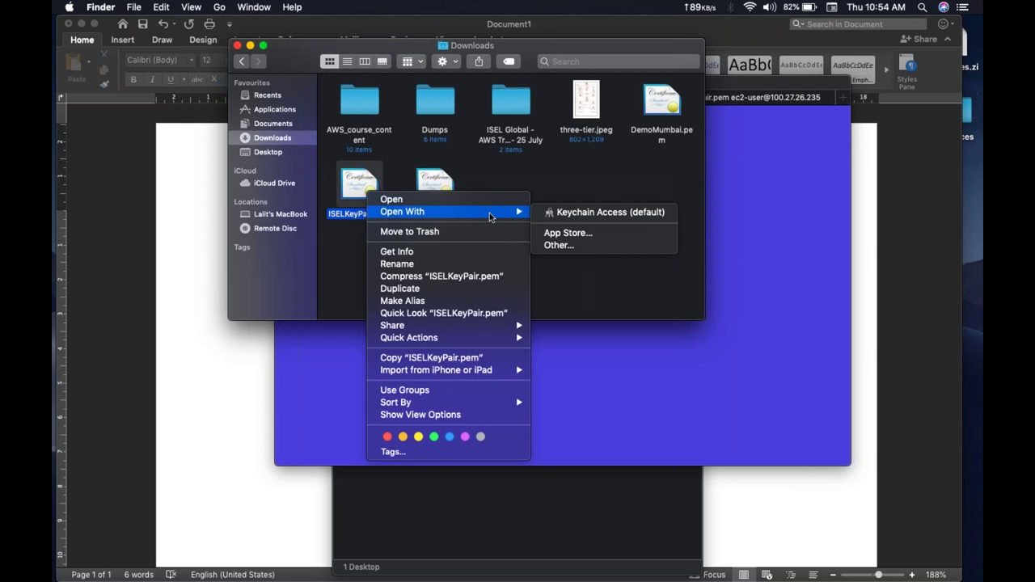
{"action": "left_click", "coordinate": [589, 245]}
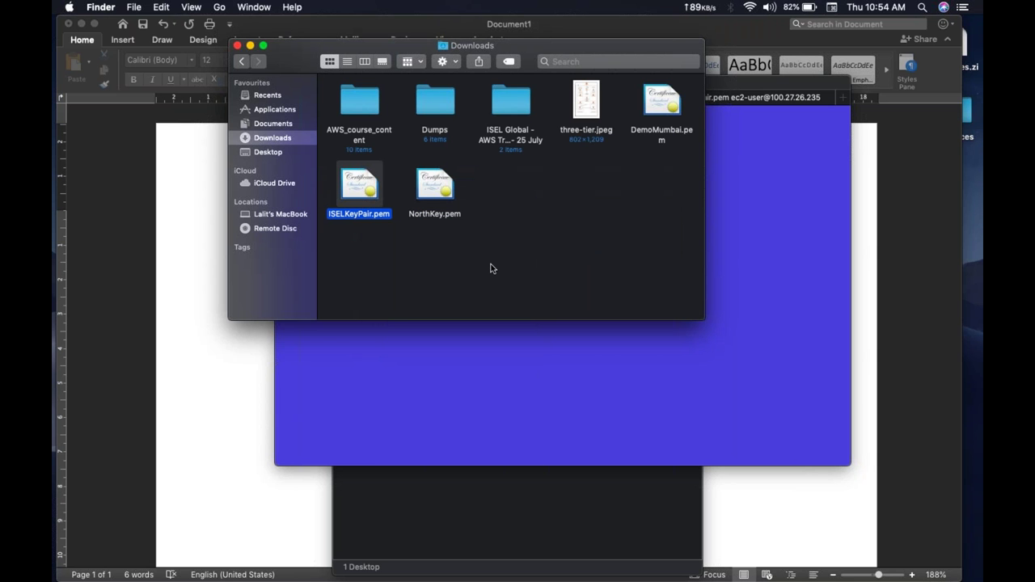
{"action": "scroll", "coordinate": [394, 220], "scroll_direction": "down", "scroll_amount": 15}
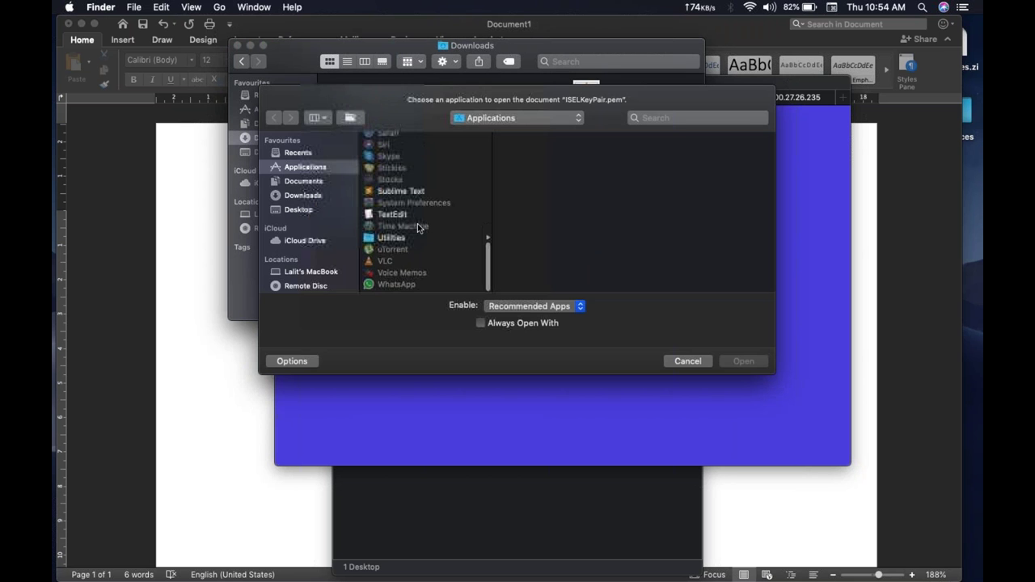
{"action": "double_click", "coordinate": [394, 218]}
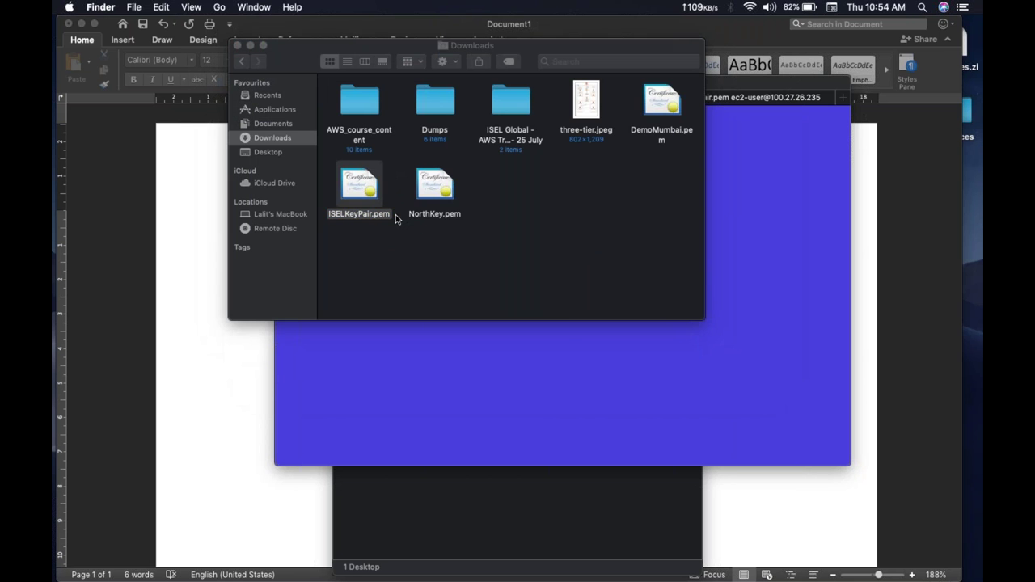
- Copy the entire private key text and paste it into the empty Notepad document on the Windows Server
{"action": "key", "text": "super+a"}
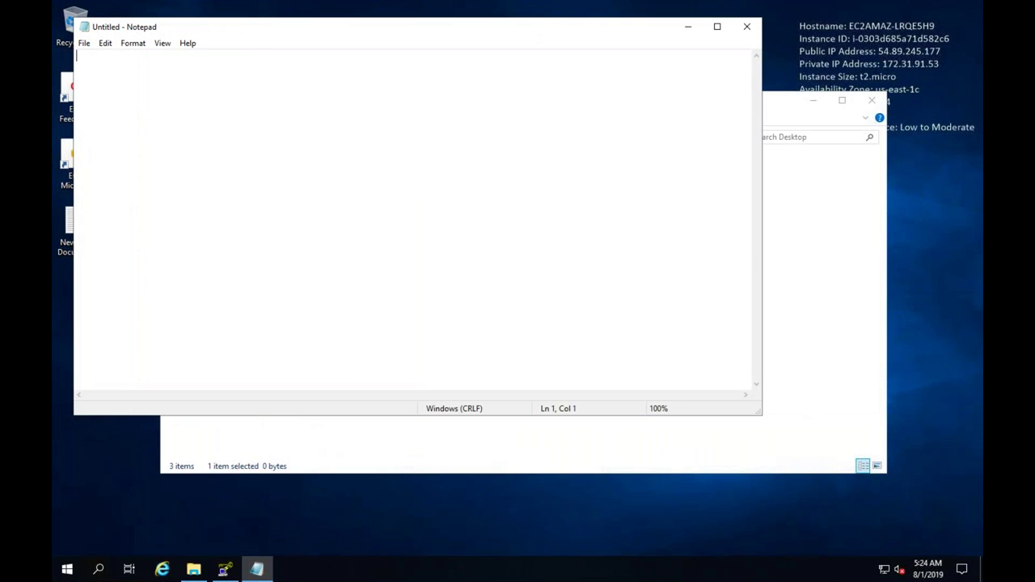
{"action": "key", "text": "ctrl+v"}
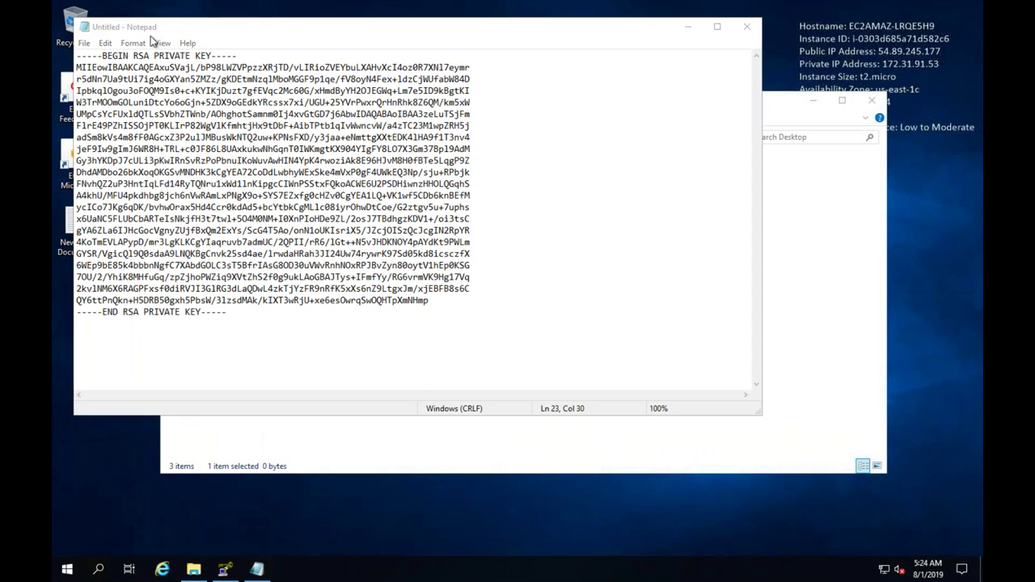
{"action": "key", "text": "super"}
- Save the Notepad document as iesl.pem in the Documents folder and close Notepad
{"action": "left_click", "coordinate": [85, 46]}
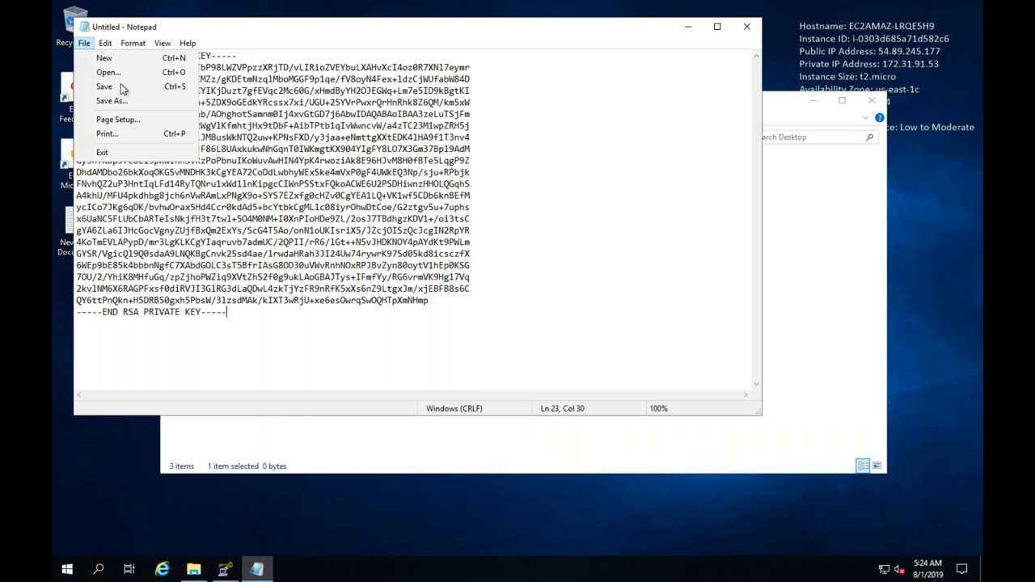
{"action": "left_click", "coordinate": [131, 98]}
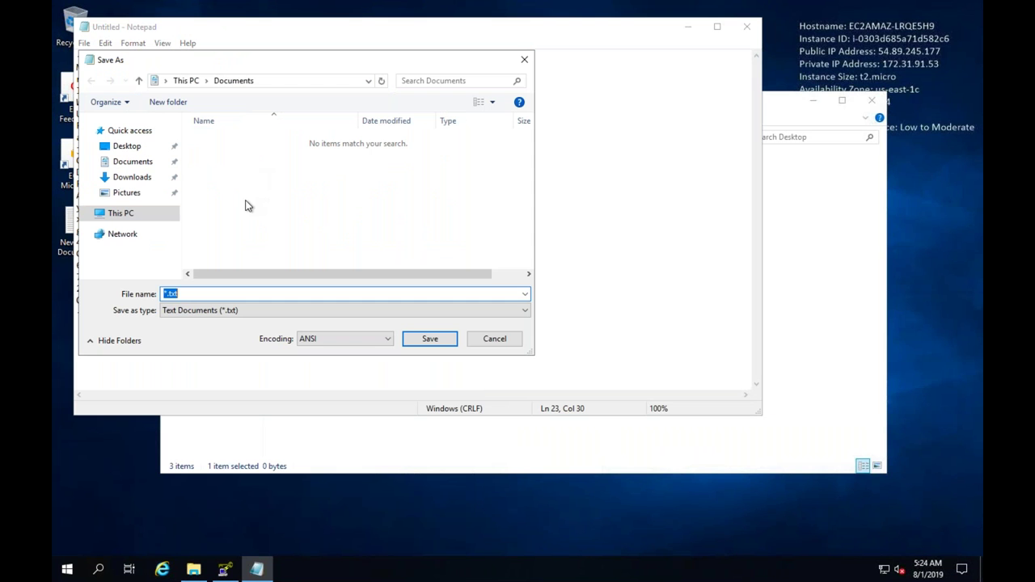
{"action": "type", "text": "iesl.pem"}
{"action": "key", "text": "Return"}
{"action": "left_click", "coordinate": [361, 206]}
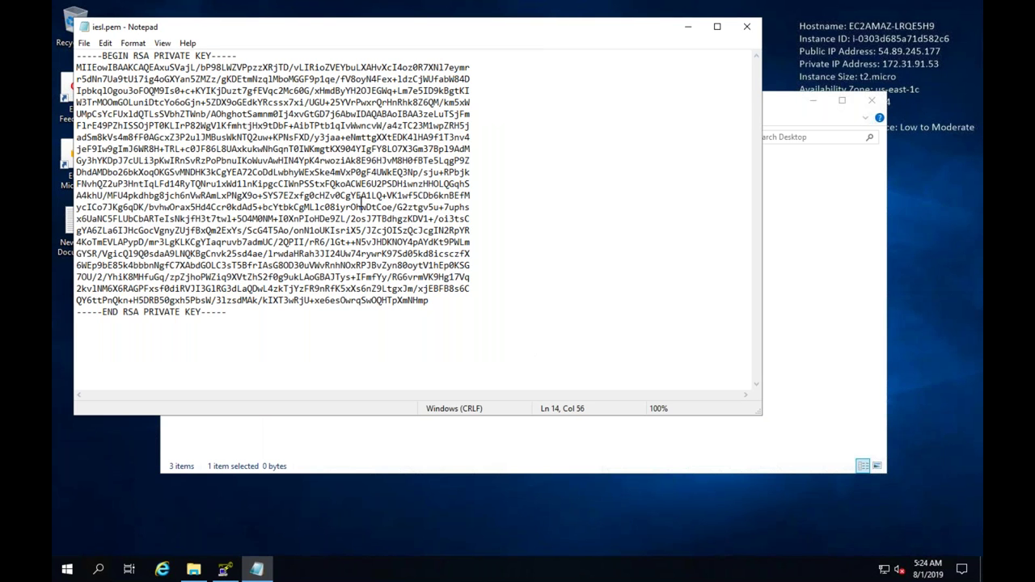
{"action": "key", "text": "super"}
{"action": "left_click", "coordinate": [556, 46]}
{"action": "left_click", "coordinate": [746, 28]}
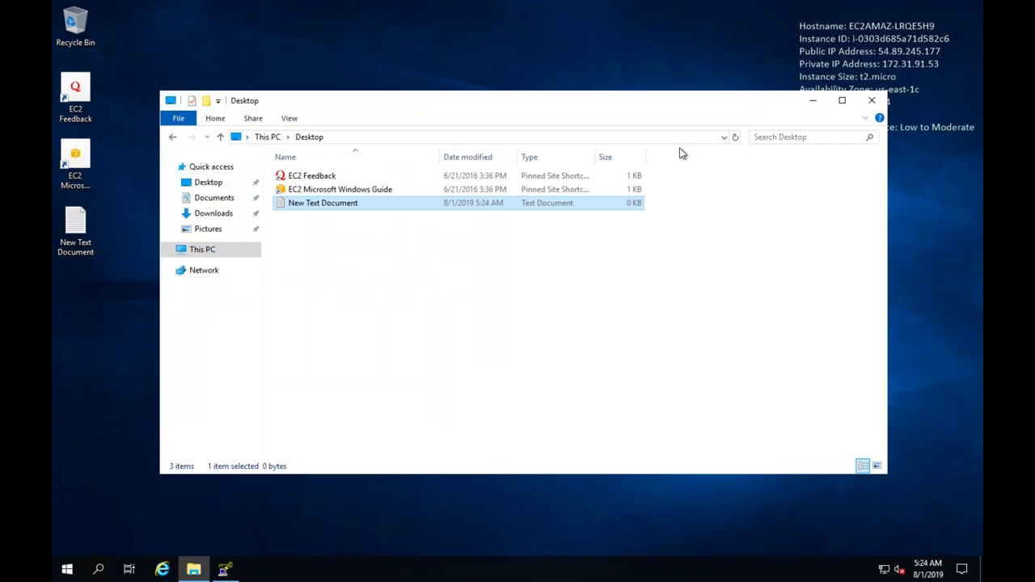
- Load iesl.pem from the Documents folder into PuTTYgen with all file types listed, and dismiss the import notice
{"action": "left_click", "coordinate": [532, 310]}
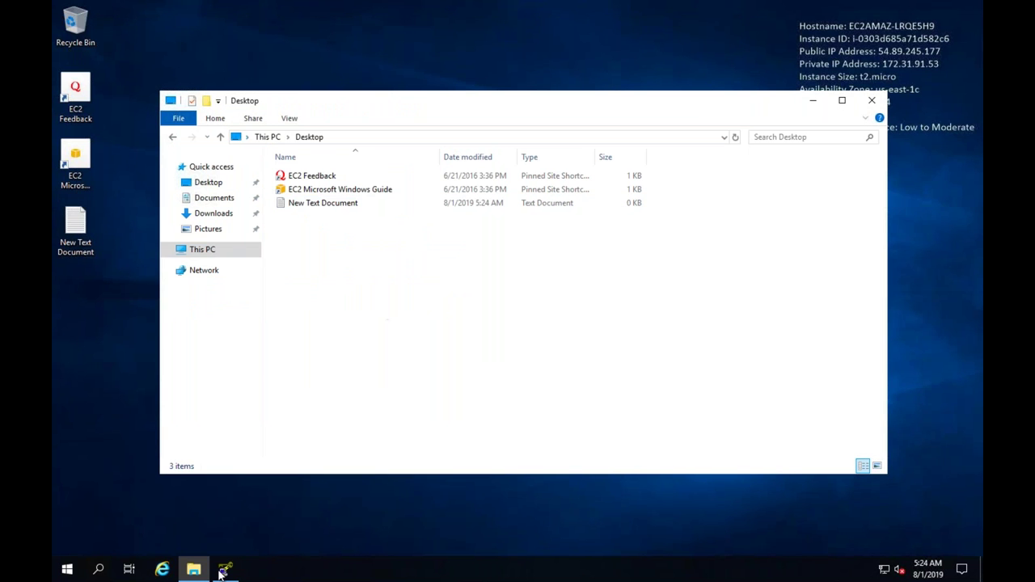
{"action": "left_click", "coordinate": [224, 569]}
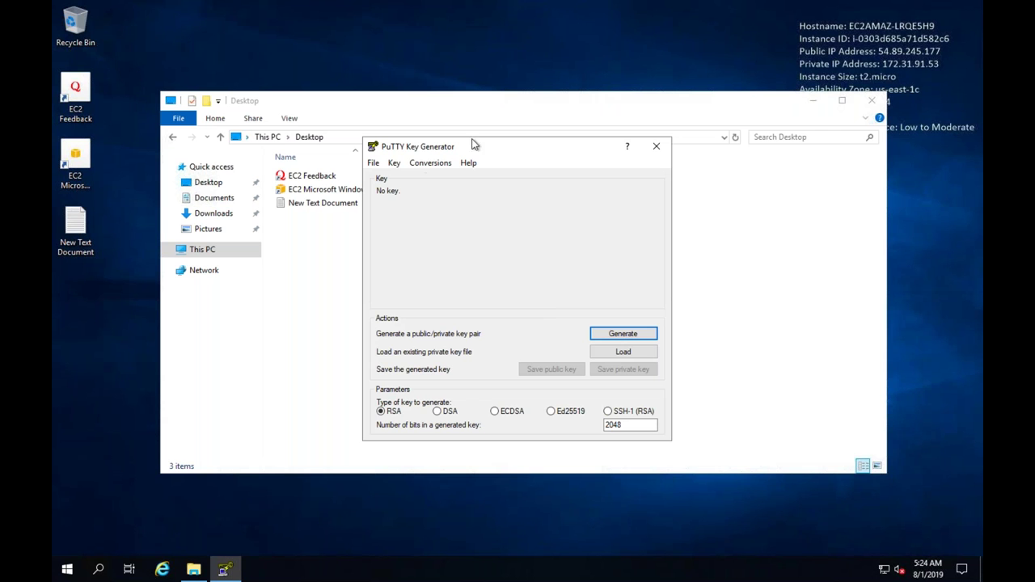
{"action": "left_click", "coordinate": [624, 353]}
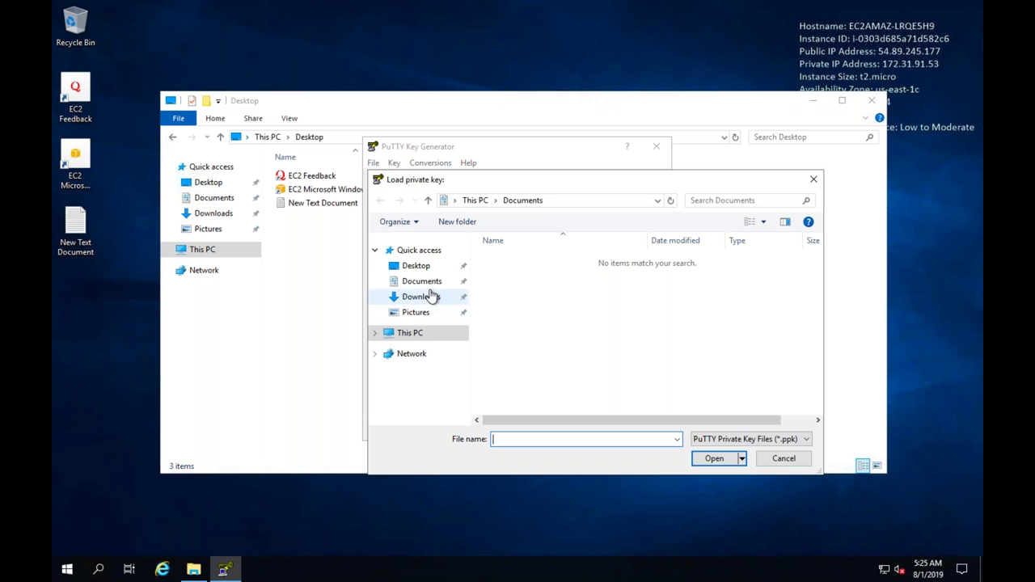
{"action": "left_click", "coordinate": [439, 269]}
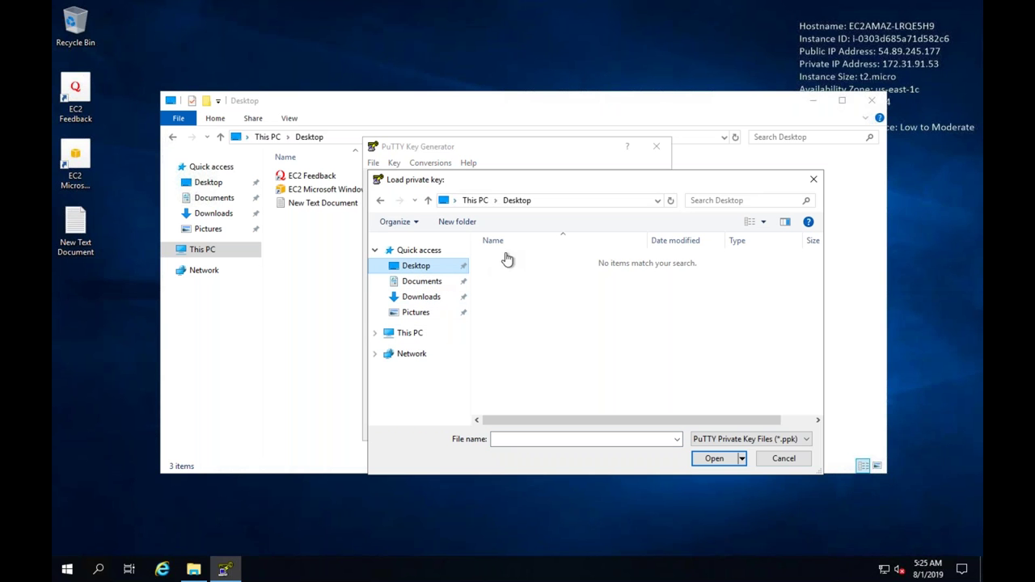
{"action": "left_click", "coordinate": [790, 441]}
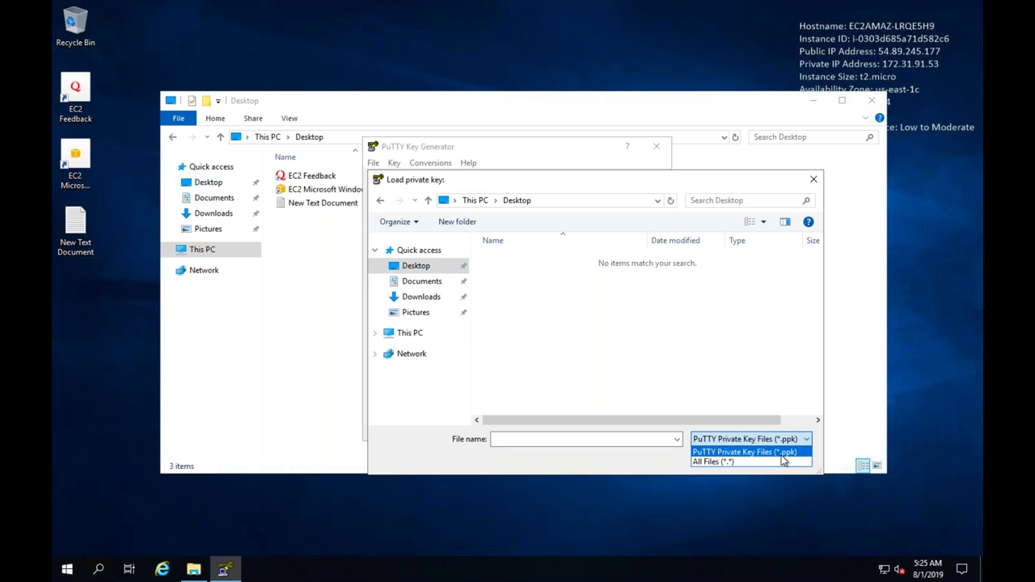
{"action": "left_click", "coordinate": [781, 462]}
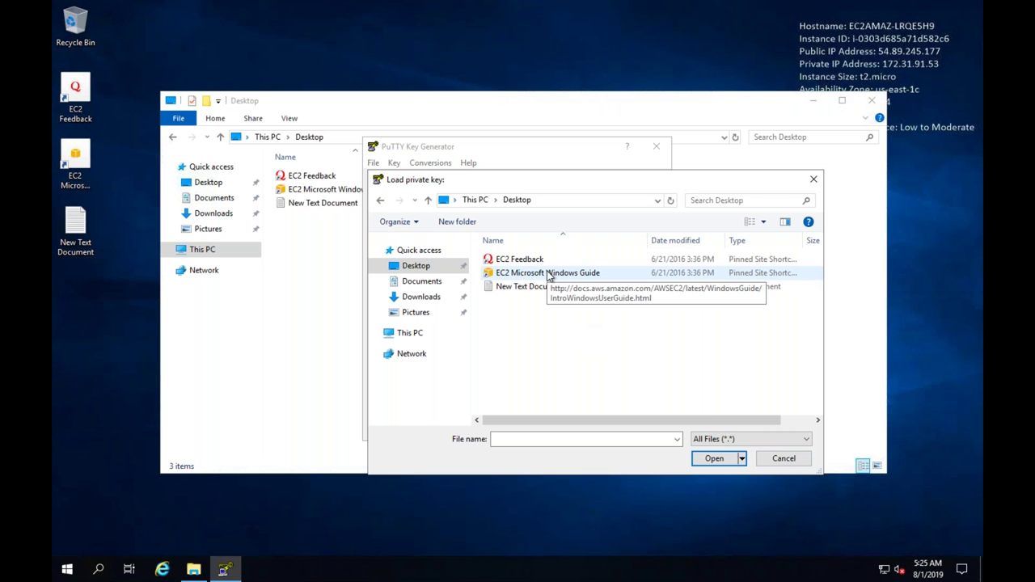
{"action": "left_click", "coordinate": [421, 297]}
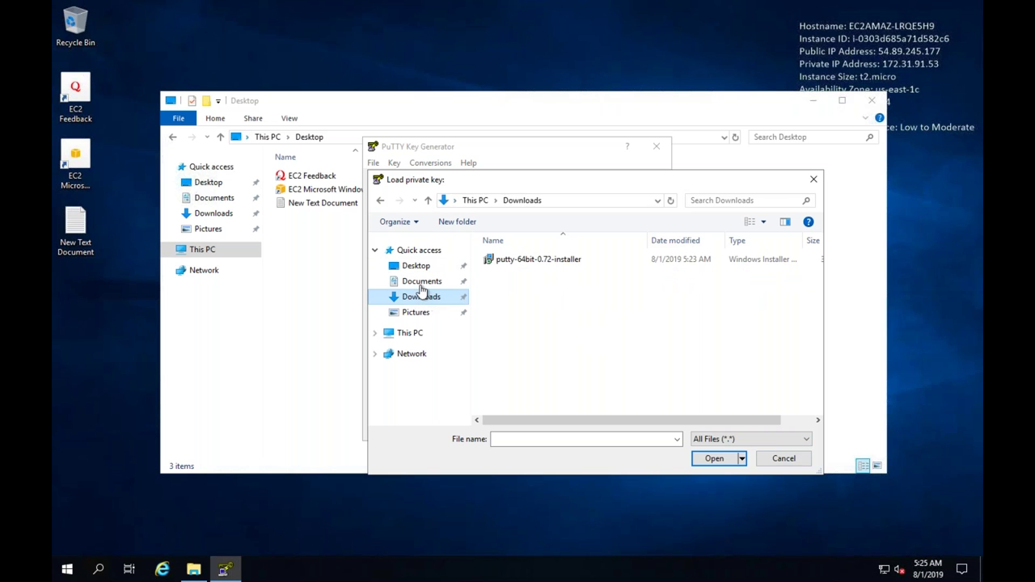
{"action": "left_click", "coordinate": [429, 282]}
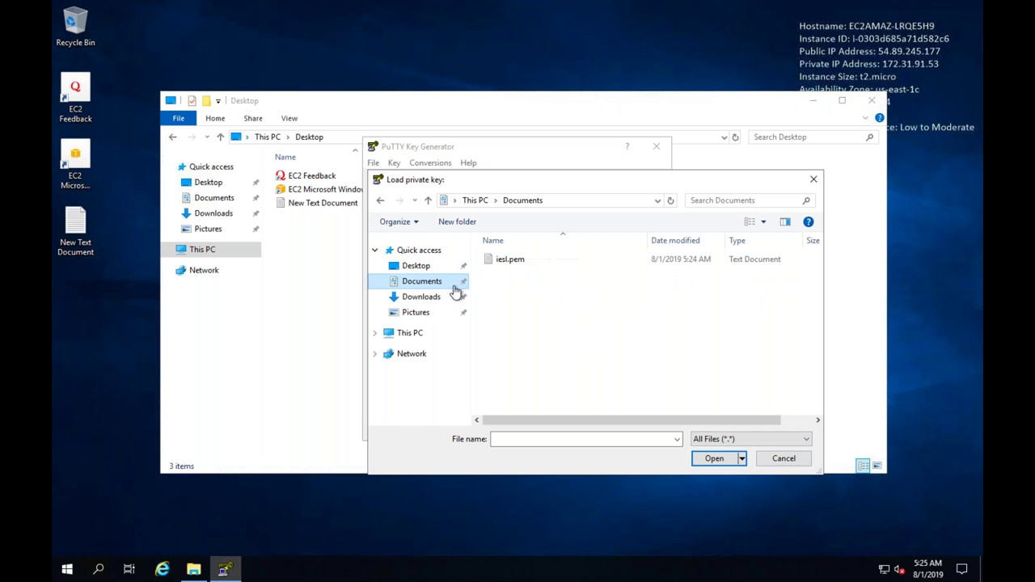
{"action": "left_click", "coordinate": [510, 260]}
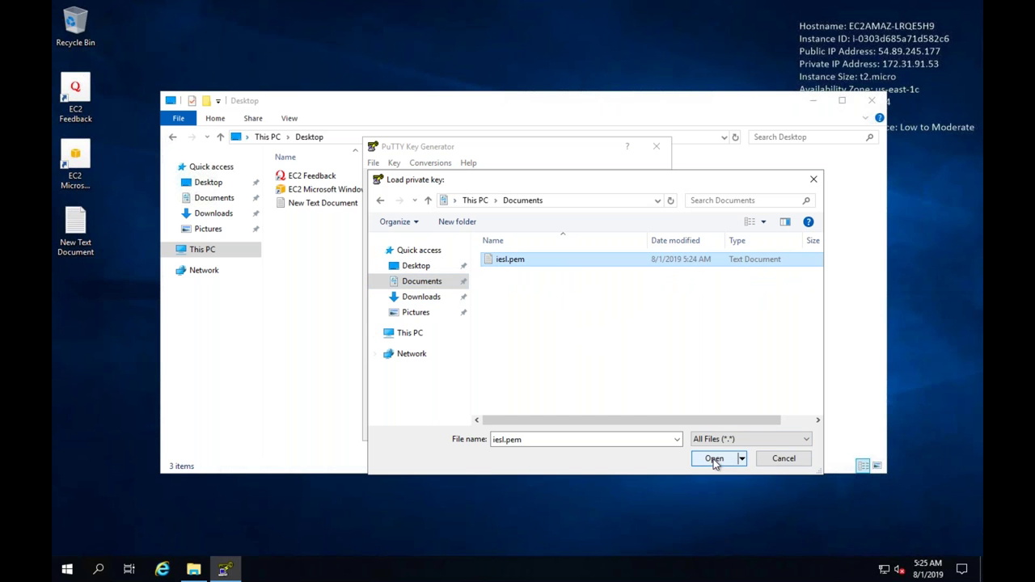
{"action": "left_click", "coordinate": [714, 458]}
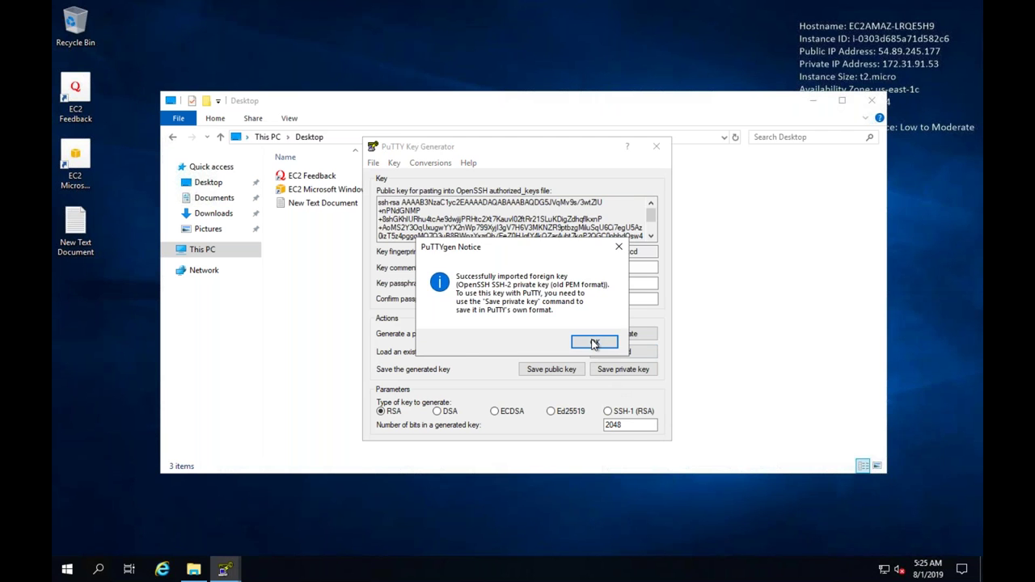
{"action": "left_click", "coordinate": [594, 343]}
- Save the imported private key without a passphrase as isekeypair in PuTTY's .ppk format on the Desktop
{"action": "left_click", "coordinate": [620, 370]}
{"action": "left_click", "coordinate": [546, 334]}
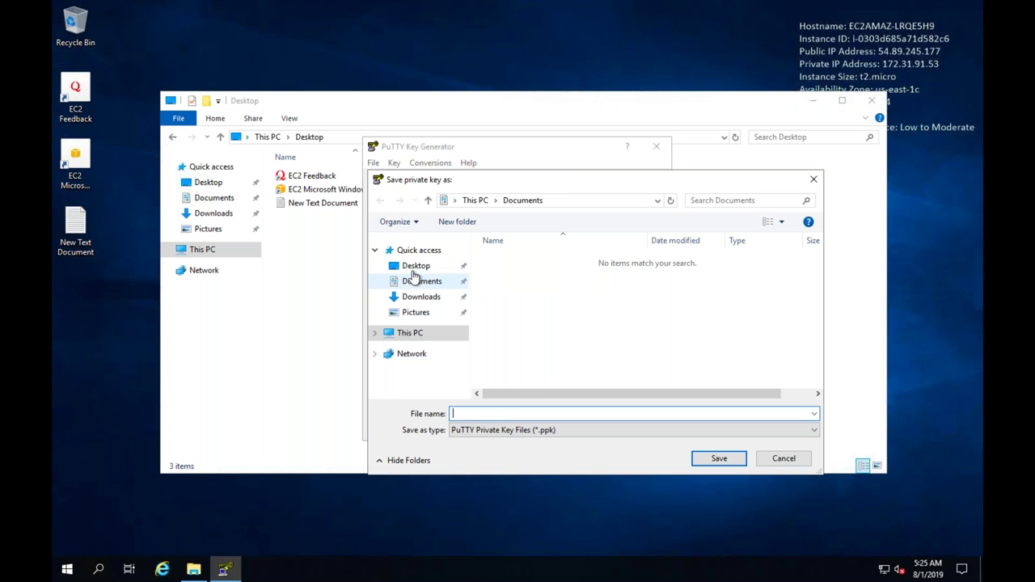
{"action": "left_click", "coordinate": [414, 266]}
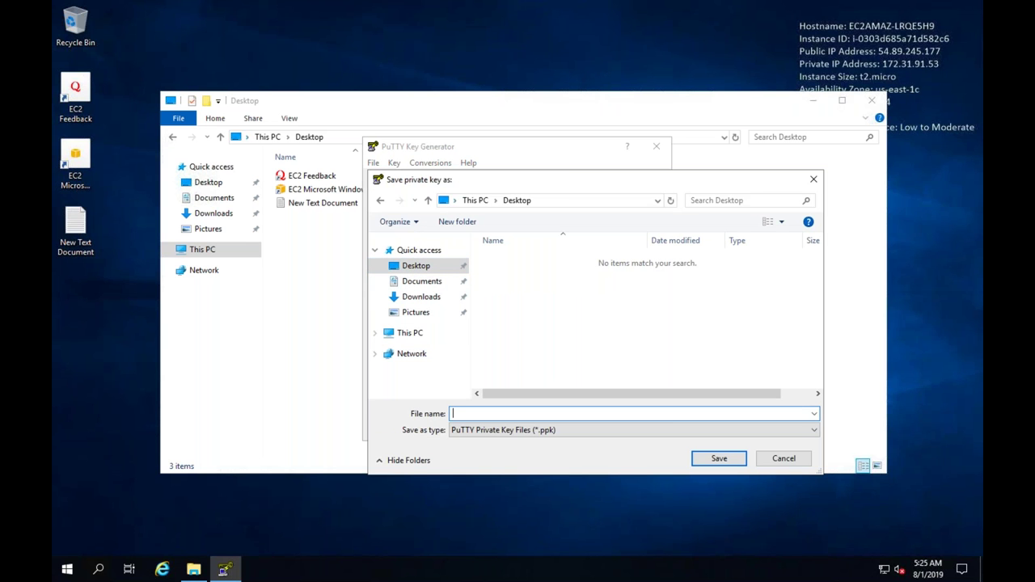
{"action": "type", "text": "isekeypair"}
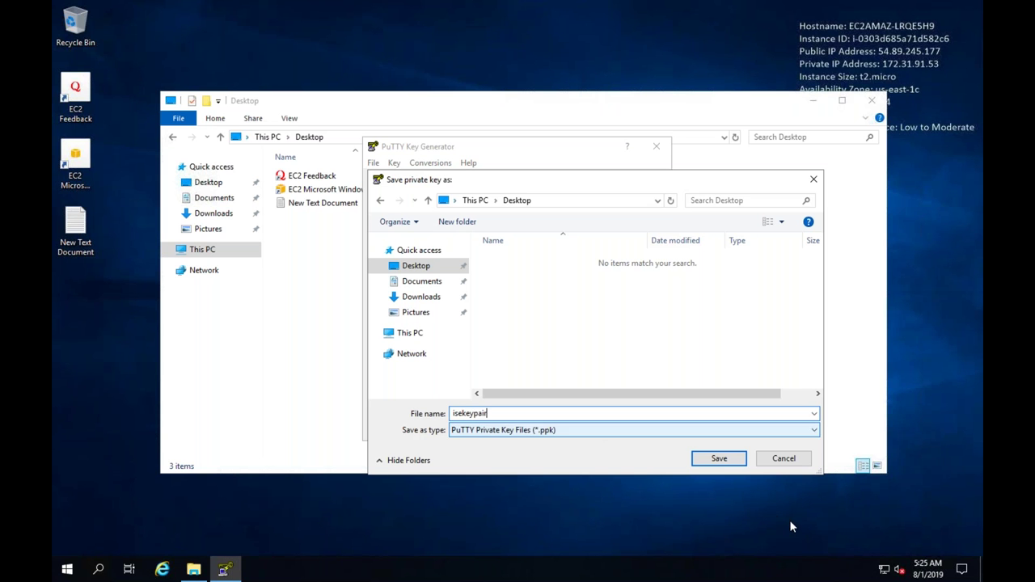
{"action": "left_click", "coordinate": [731, 460]}
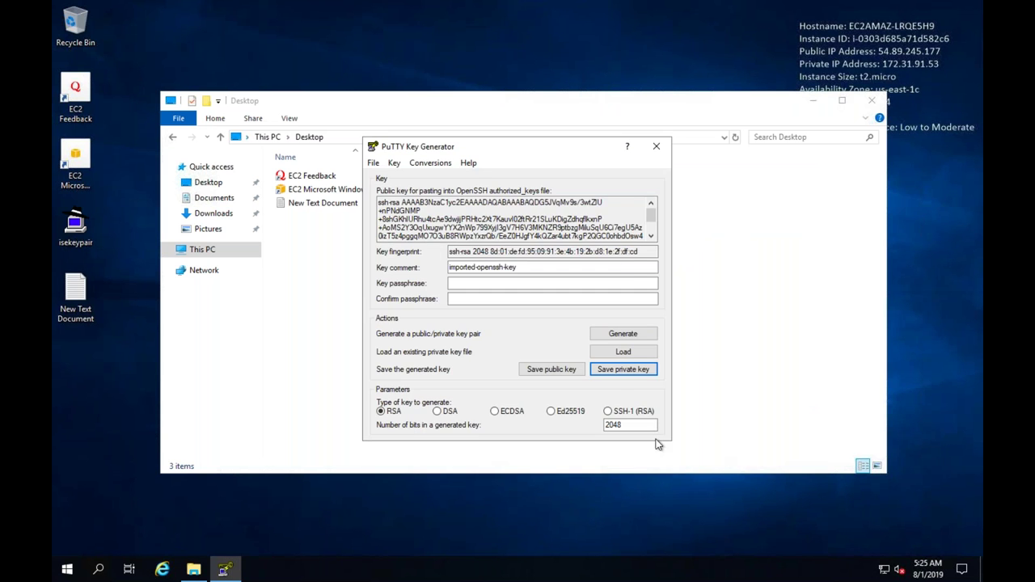
- Close PuTTYgen and the Desktop folder window, and launch PuTTY from the PuTTY (64-bit) programs
{"action": "left_click", "coordinate": [656, 146]}
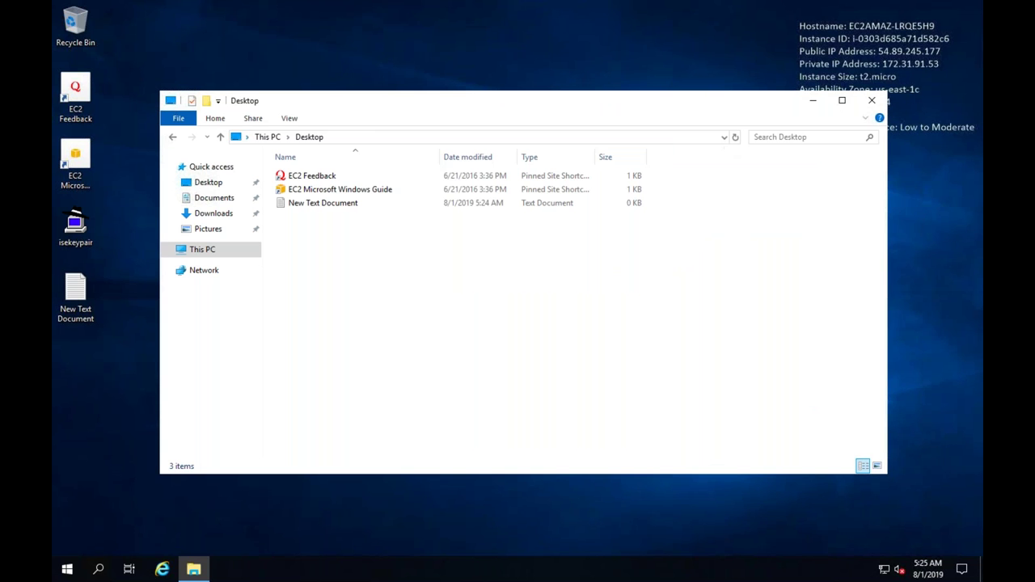
{"action": "left_click", "coordinate": [874, 103]}
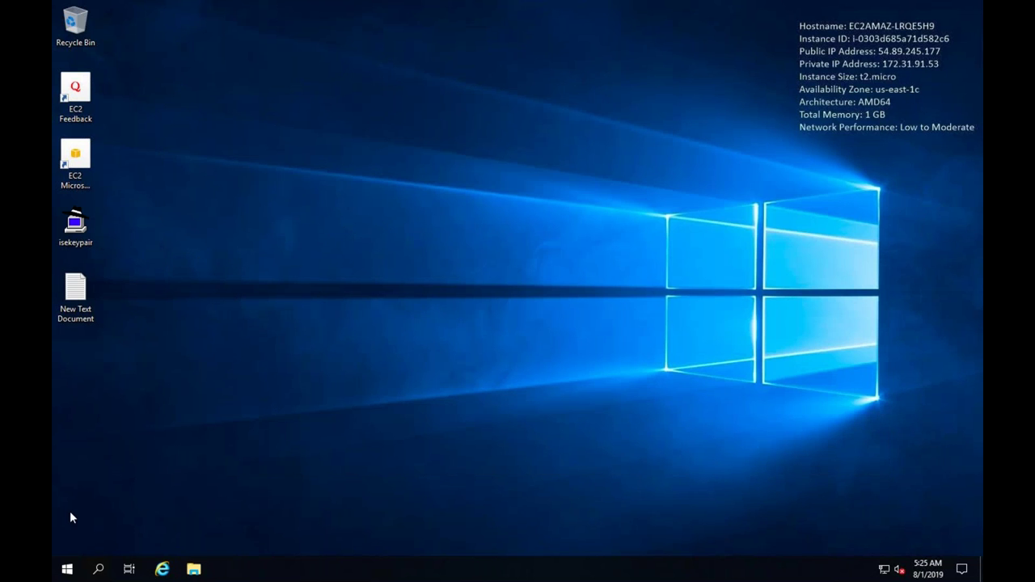
{"action": "left_click", "coordinate": [67, 569]}
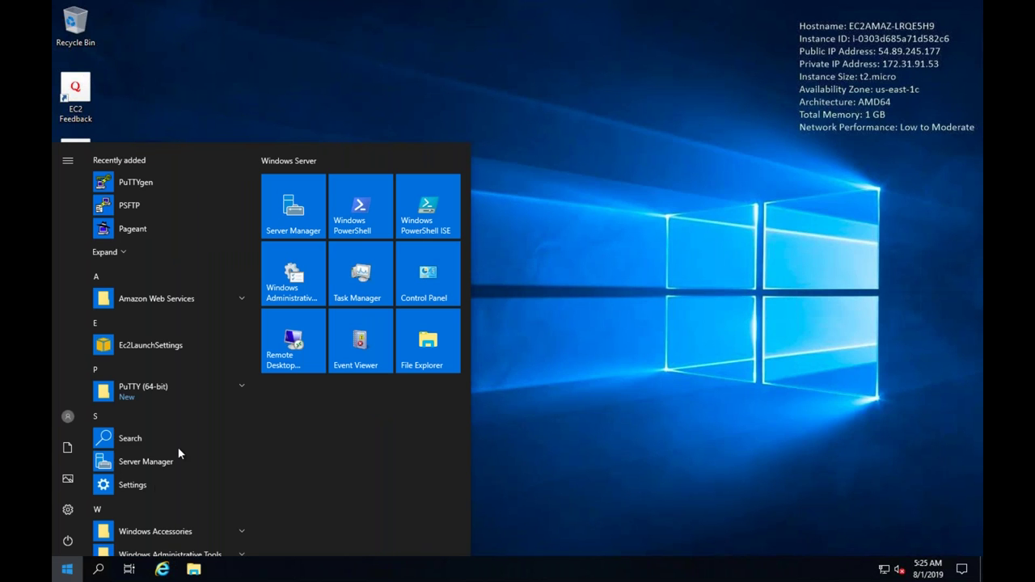
{"action": "left_click", "coordinate": [202, 395]}
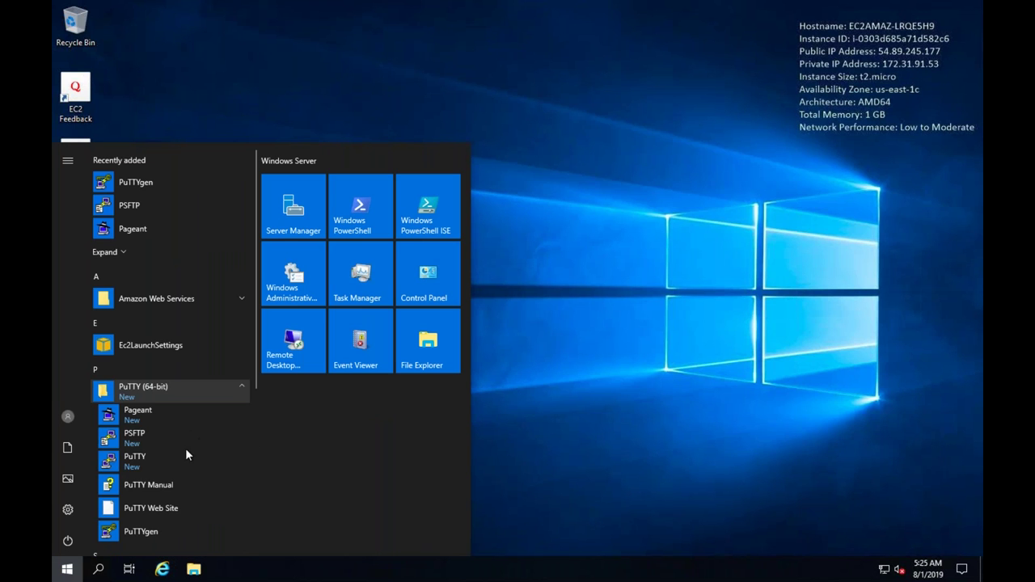
{"action": "left_click", "coordinate": [134, 460]}
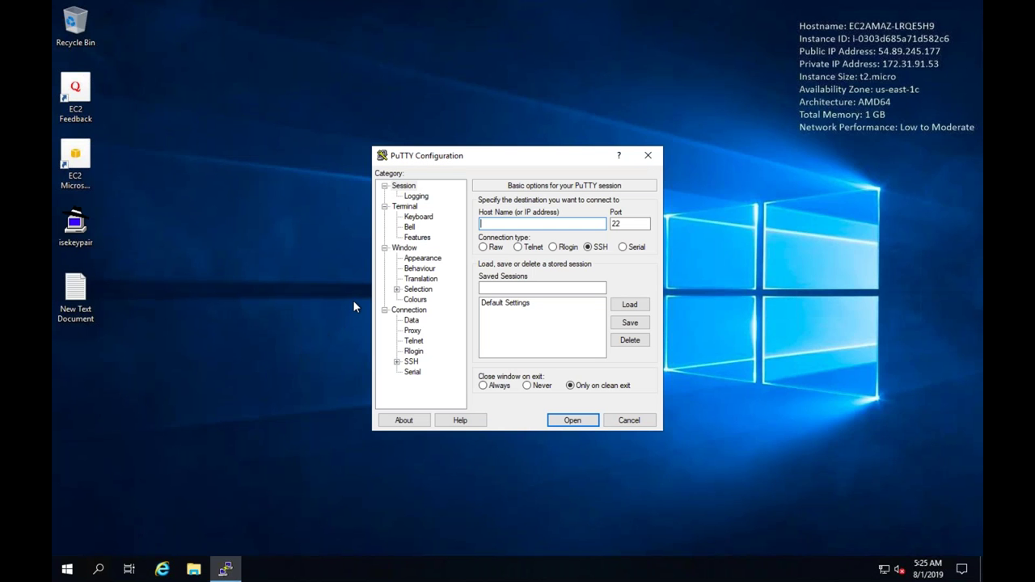
{"action": "type", "text": "ec2-user@"}
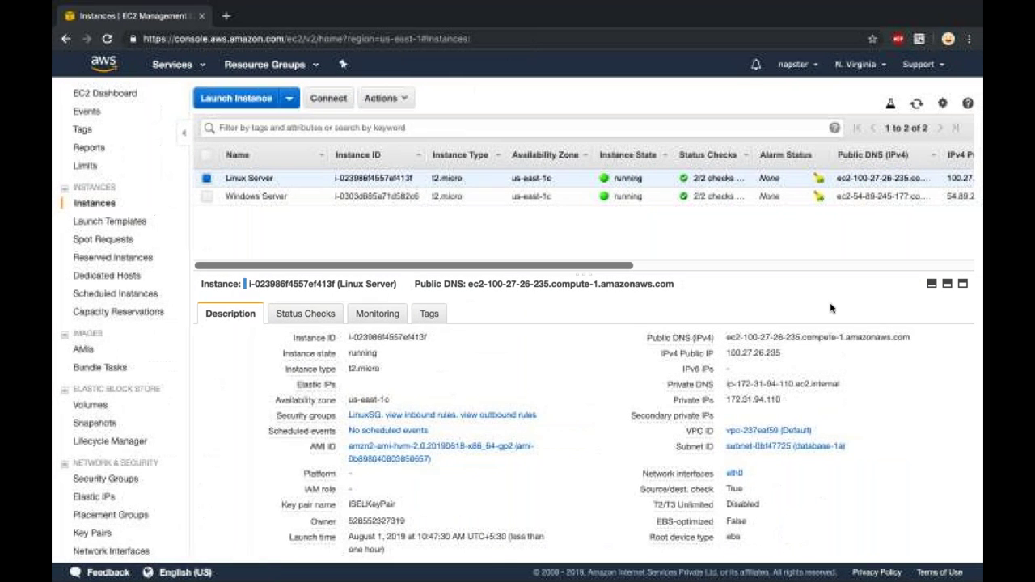
{"action": "left_click", "coordinate": [791, 354]}
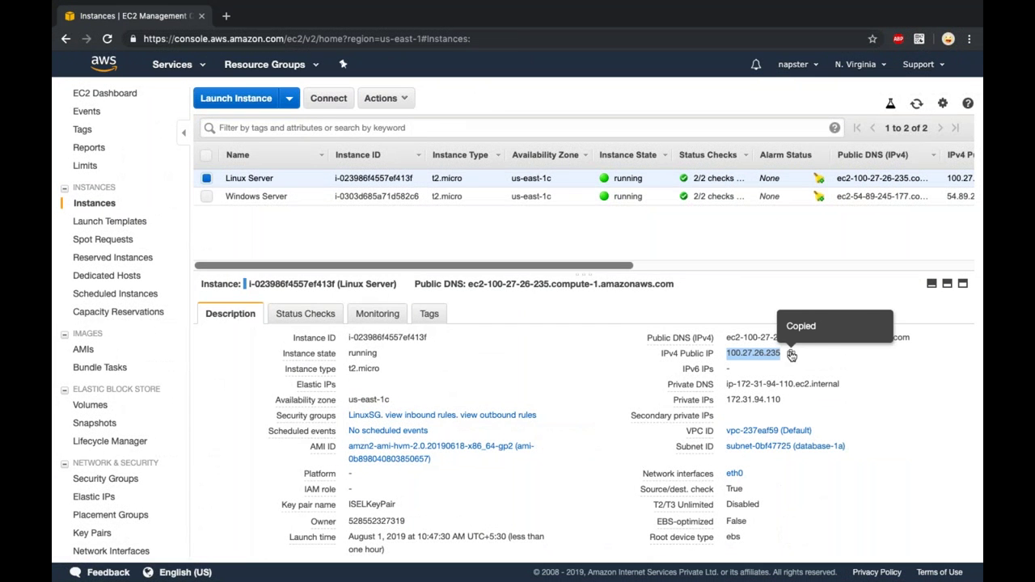
{"action": "key", "text": "ctrl+Left"}
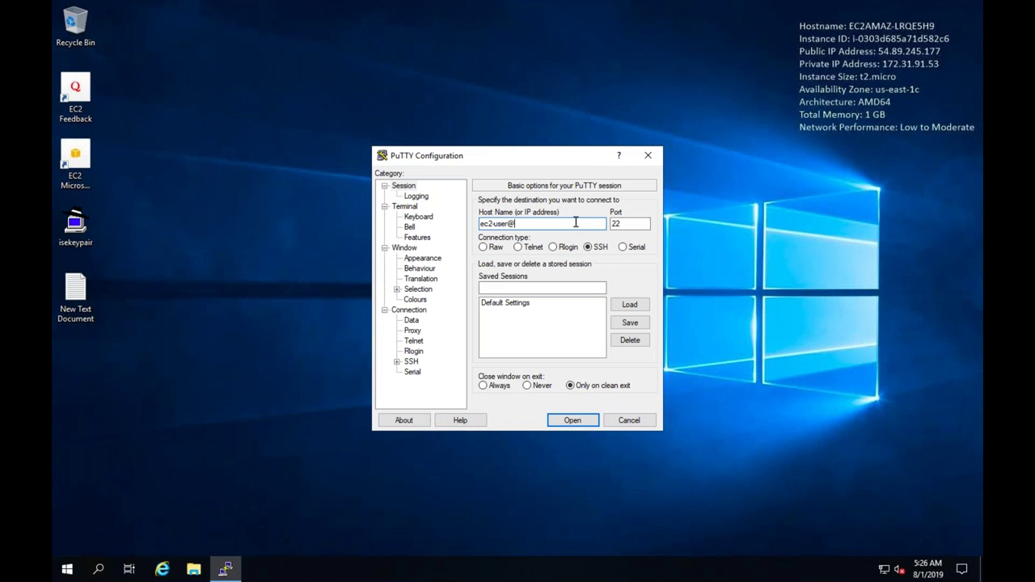
{"action": "key", "text": "ctrl+v"}
- Set PuTTY's private key file for SSH authentication to isekeypair from the Desktop
{"action": "left_click", "coordinate": [396, 363]}
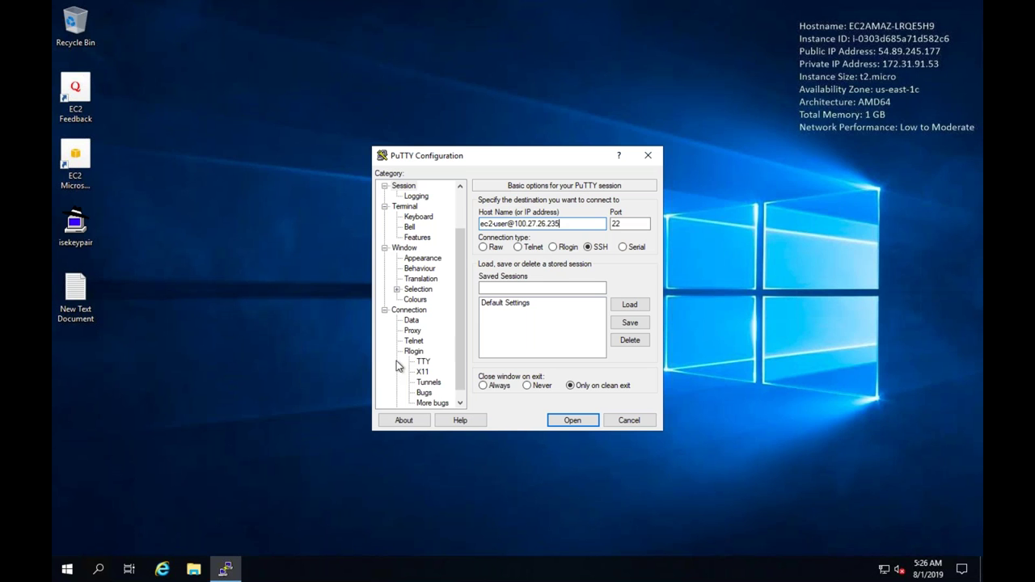
{"action": "left_click", "coordinate": [422, 352]}
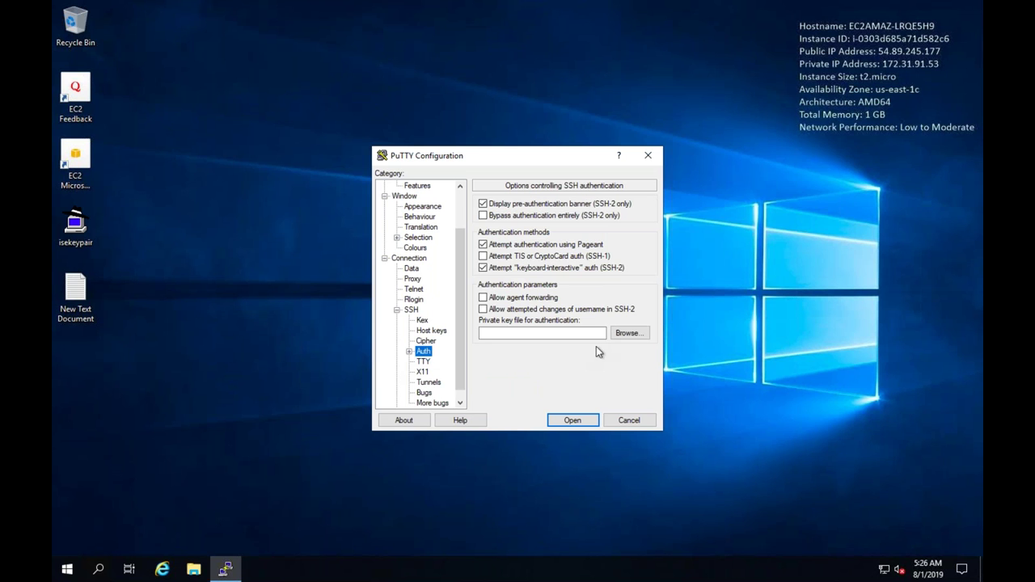
{"action": "left_click", "coordinate": [628, 332]}
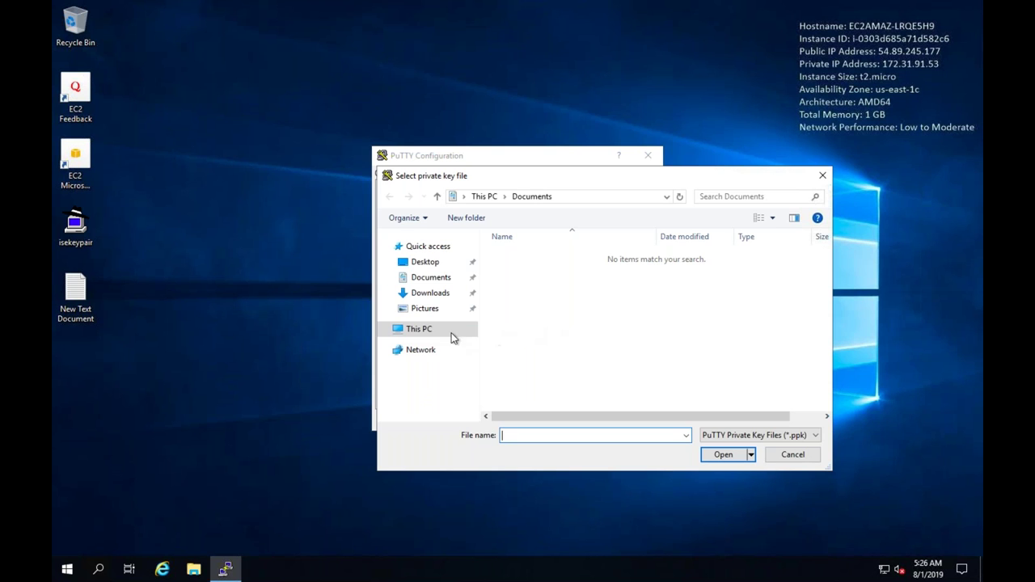
{"action": "left_click", "coordinate": [426, 263]}
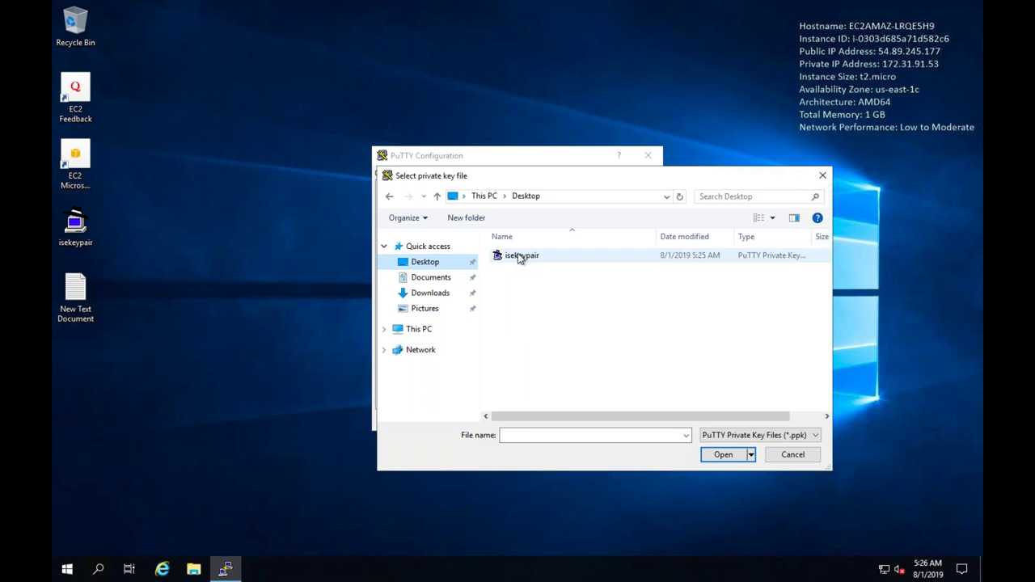
{"action": "double_click", "coordinate": [520, 255]}
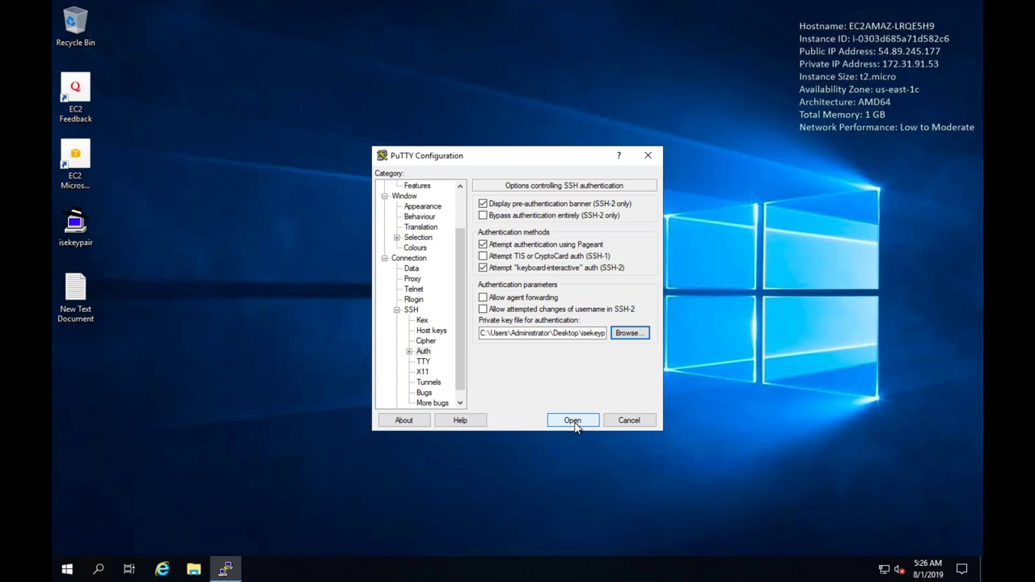
- Open the SSH connection to the Linux server, trust its host key, and reposition the terminal window near the middle of the desktop
{"action": "left_click", "coordinate": [574, 419]}
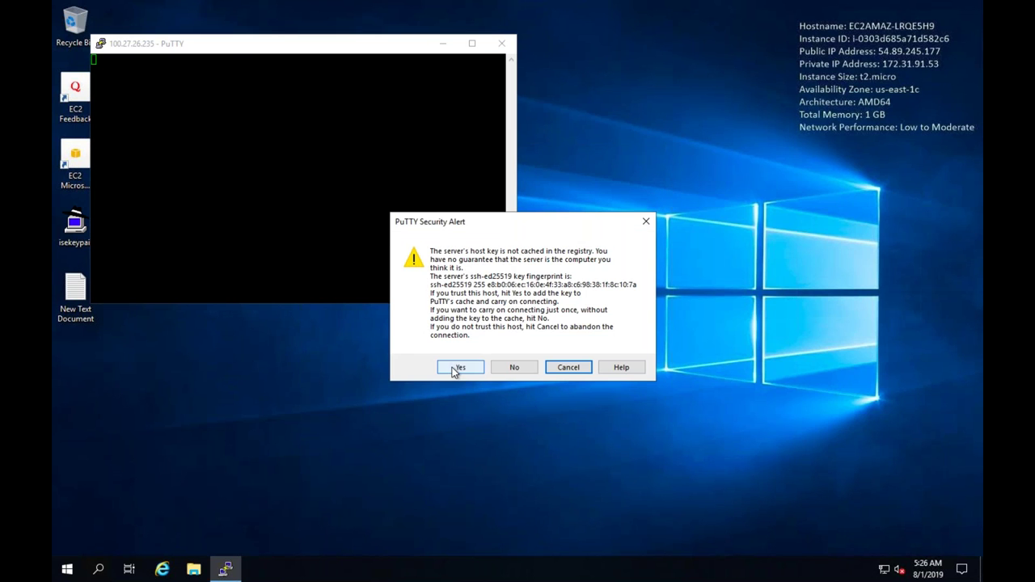
{"action": "left_click", "coordinate": [453, 367]}
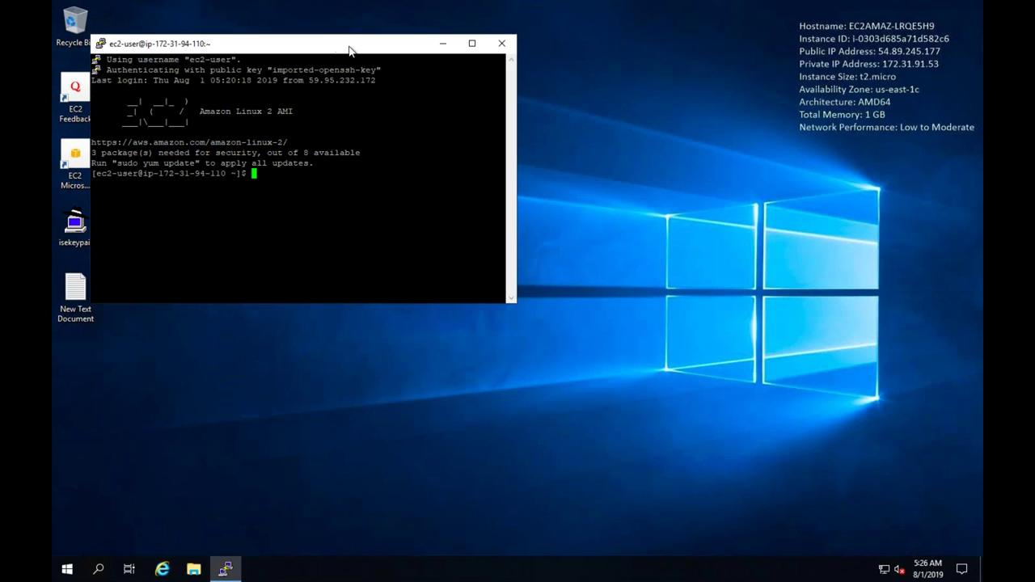
{"action": "left_click_drag", "start_coordinate": [349, 50], "coordinate": [705, 241]}
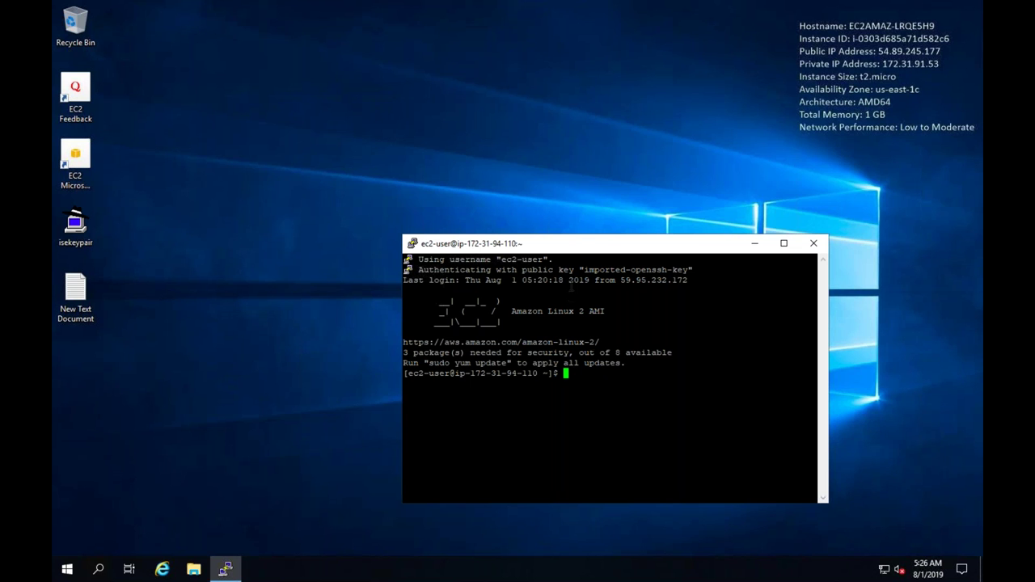
{"action": "left_click_drag", "start_coordinate": [576, 243], "coordinate": [460, 173]}
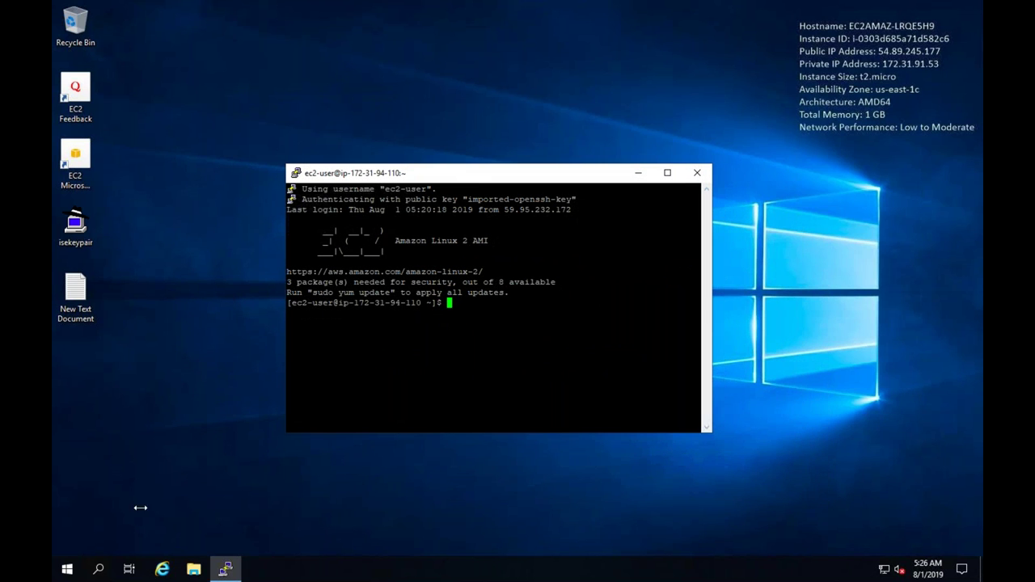
- Launch PuTTYgen again, load iesl.pem from the Documents folder with all file types listed, and dismiss the import notice
{"action": "left_click", "coordinate": [71, 572]}
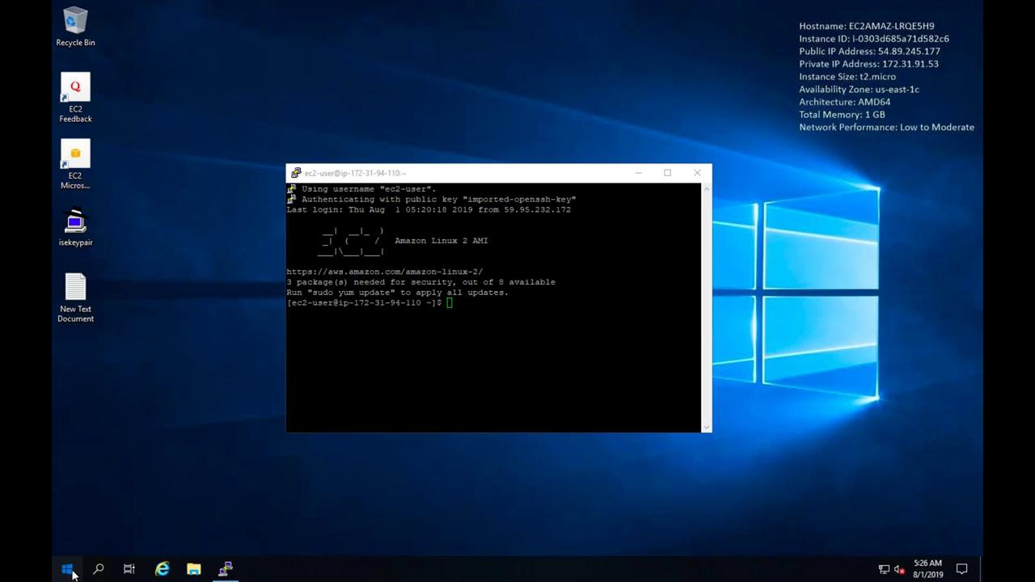
{"action": "left_click", "coordinate": [235, 387]}
{"action": "left_click", "coordinate": [160, 528]}
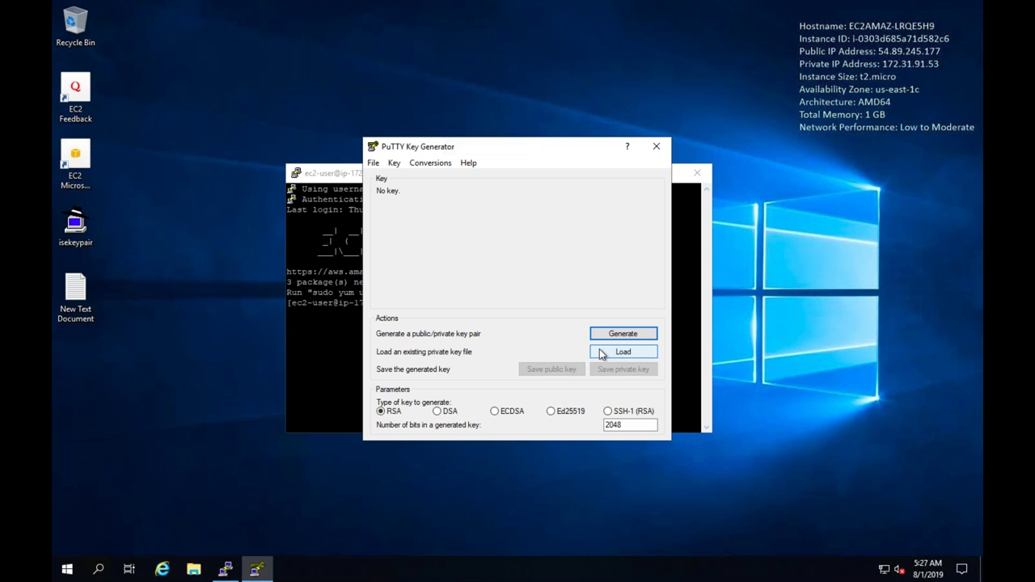
{"action": "left_click", "coordinate": [600, 355]}
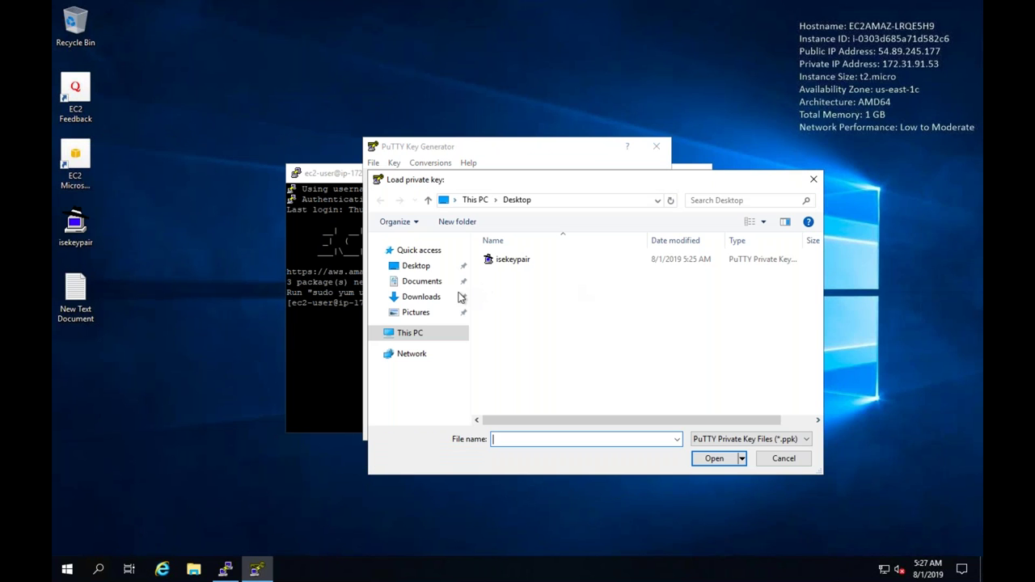
{"action": "left_click", "coordinate": [432, 298]}
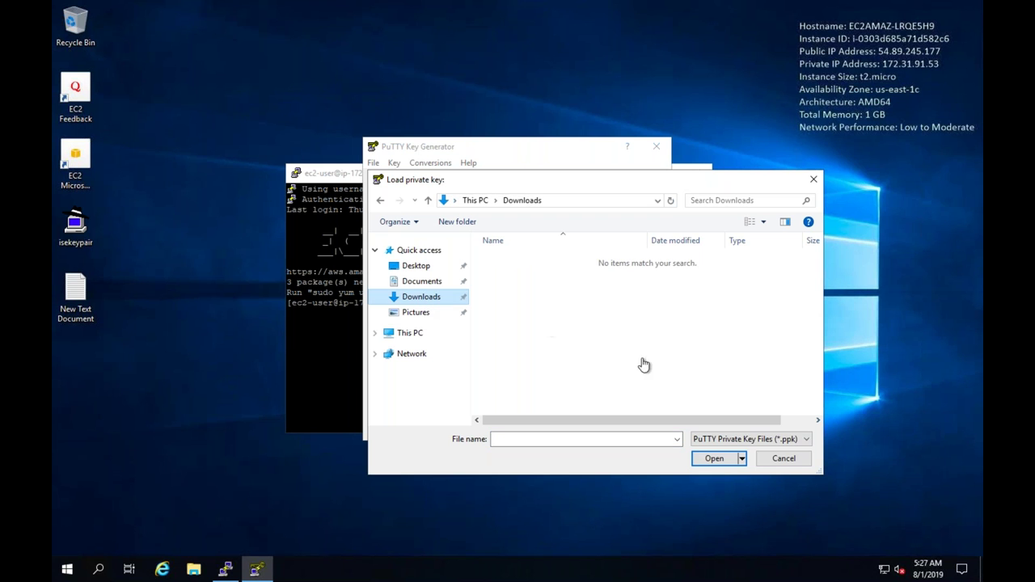
{"action": "left_click", "coordinate": [712, 441]}
{"action": "left_click", "coordinate": [715, 461]}
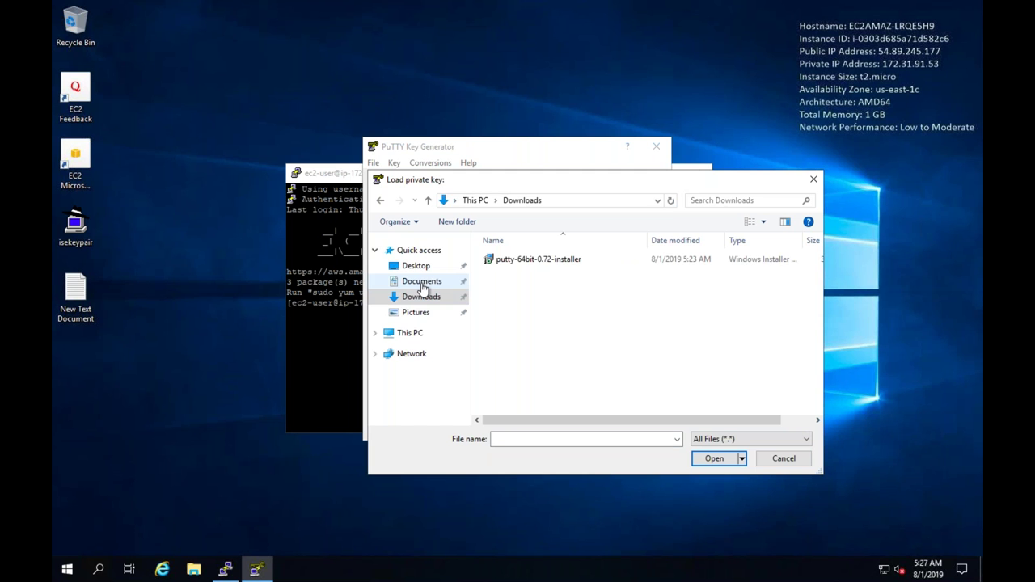
{"action": "left_click", "coordinate": [422, 281]}
{"action": "left_click", "coordinate": [515, 267]}
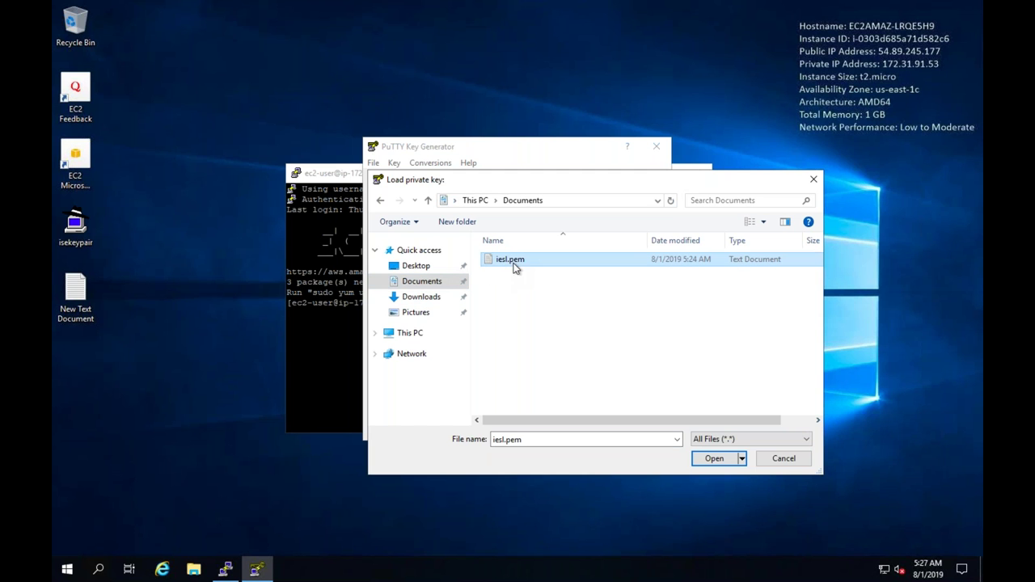
{"action": "left_click", "coordinate": [715, 458]}
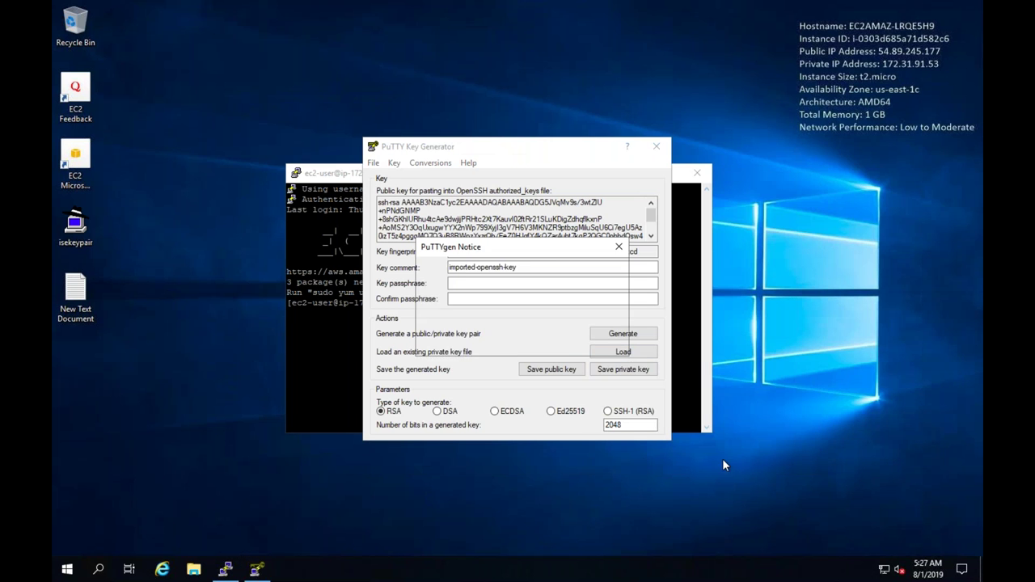
{"action": "left_click", "coordinate": [591, 343]}
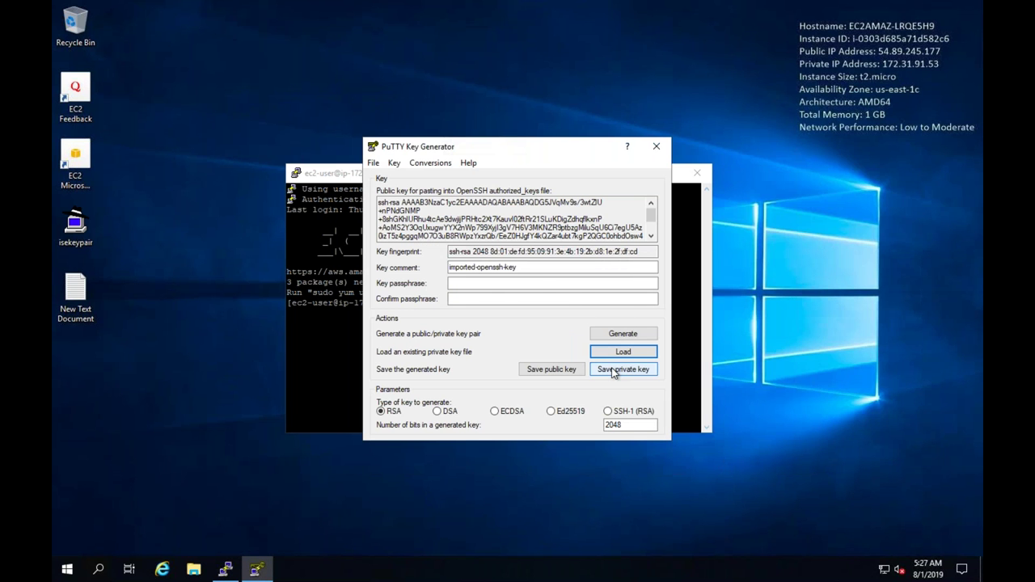
- Start saving the private key without a passphrase, cancel the save, and close PuTTYgen
{"action": "left_click", "coordinate": [623, 369]}
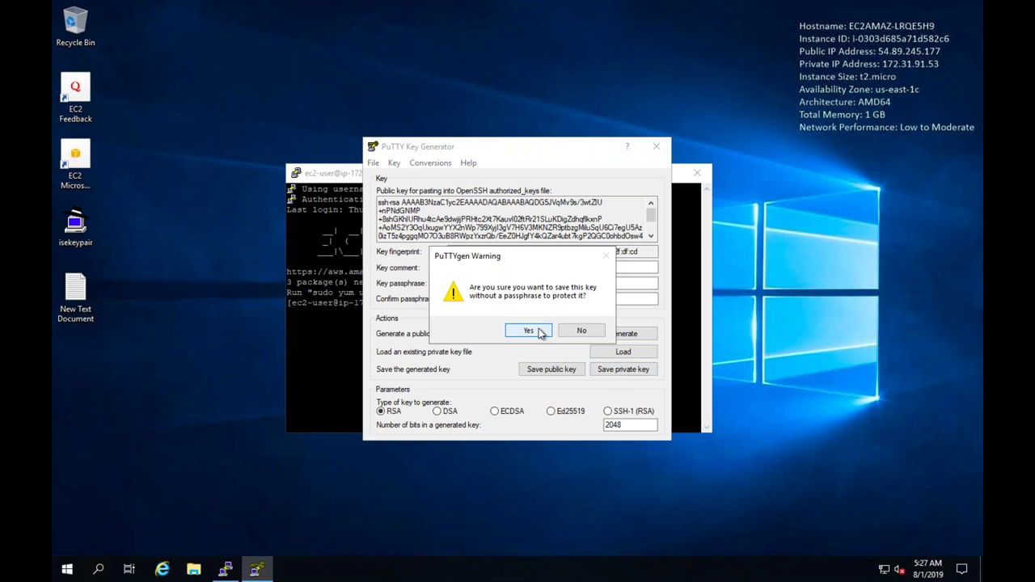
{"action": "left_click", "coordinate": [528, 331]}
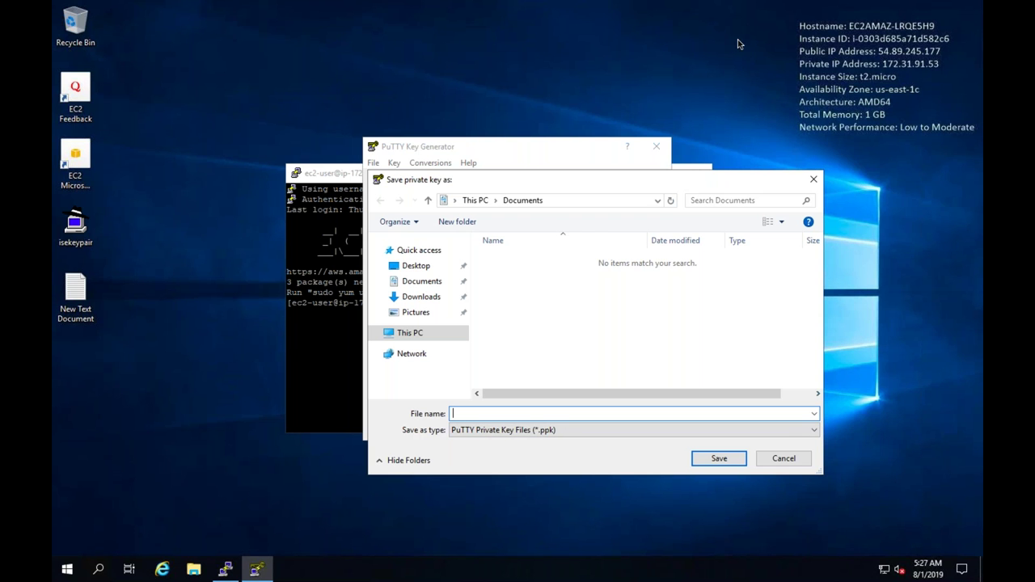
{"action": "left_click", "coordinate": [788, 460]}
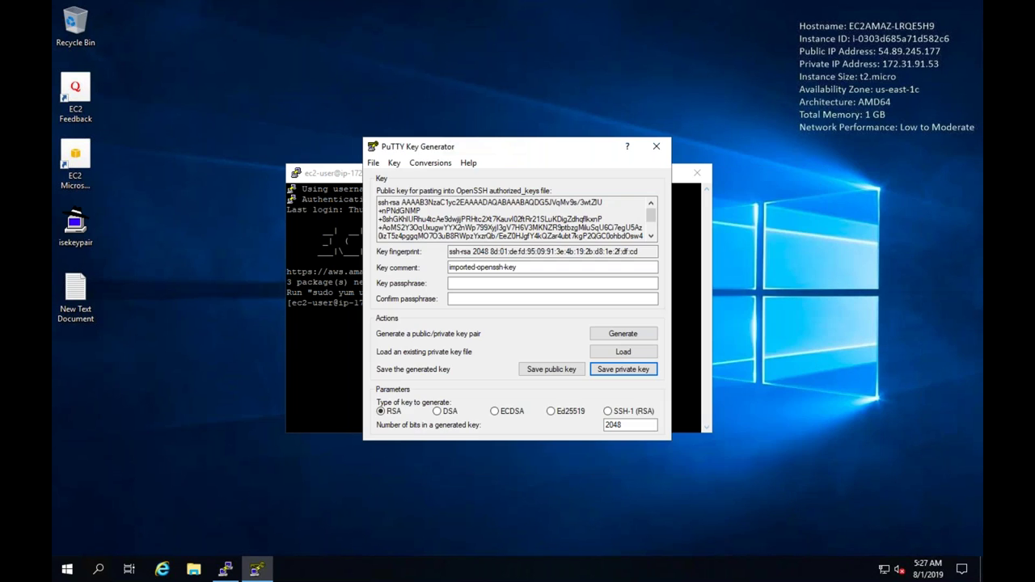
{"action": "left_click", "coordinate": [655, 148]}
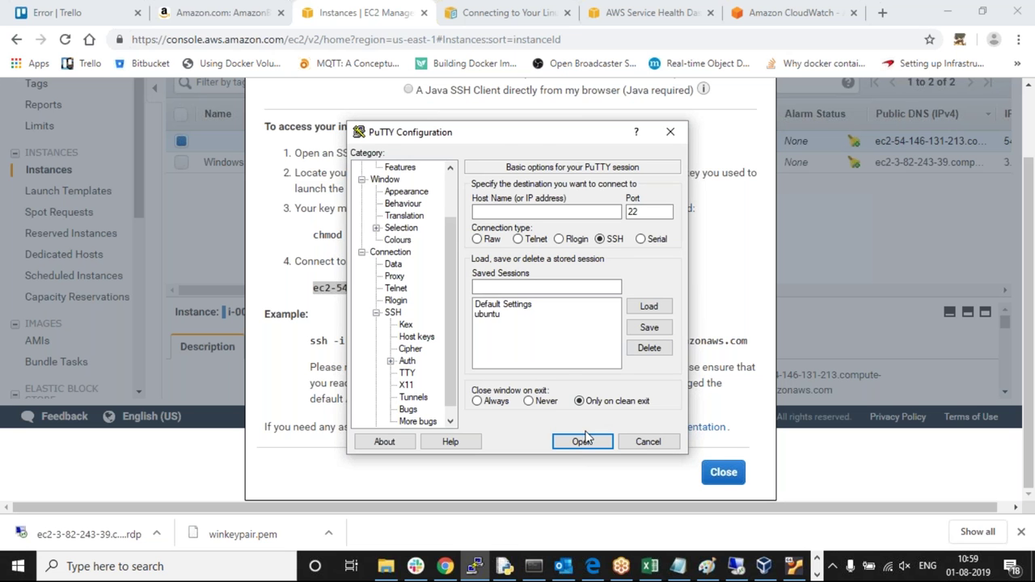
- Cancel the PuTTY configuration, copy the instance's public DNS from the EC2 connection instructions, and reopen PuTTY
{"action": "left_click", "coordinate": [647, 441]}
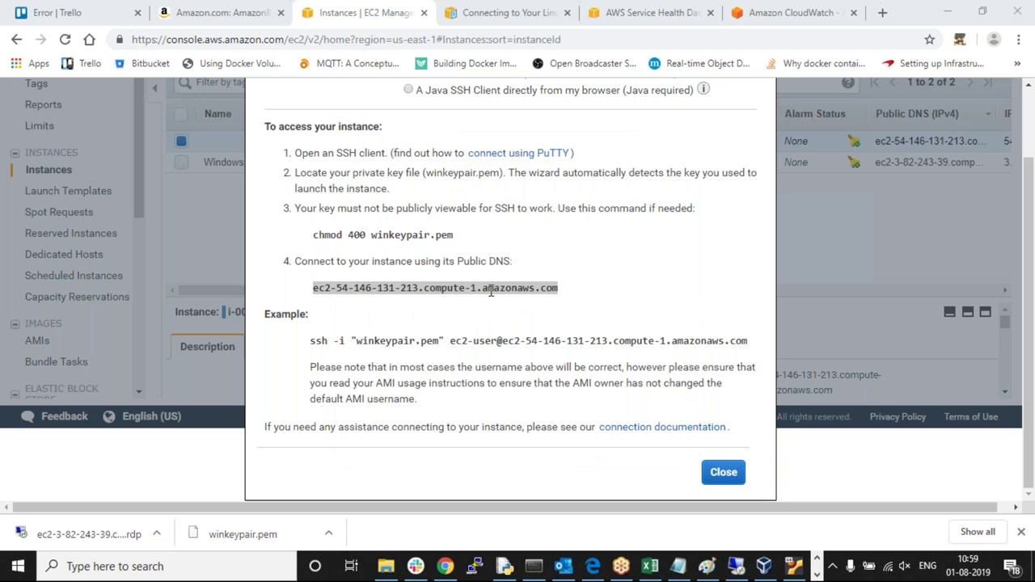
{"action": "right_click", "coordinate": [490, 293]}
{"action": "left_click", "coordinate": [507, 303]}
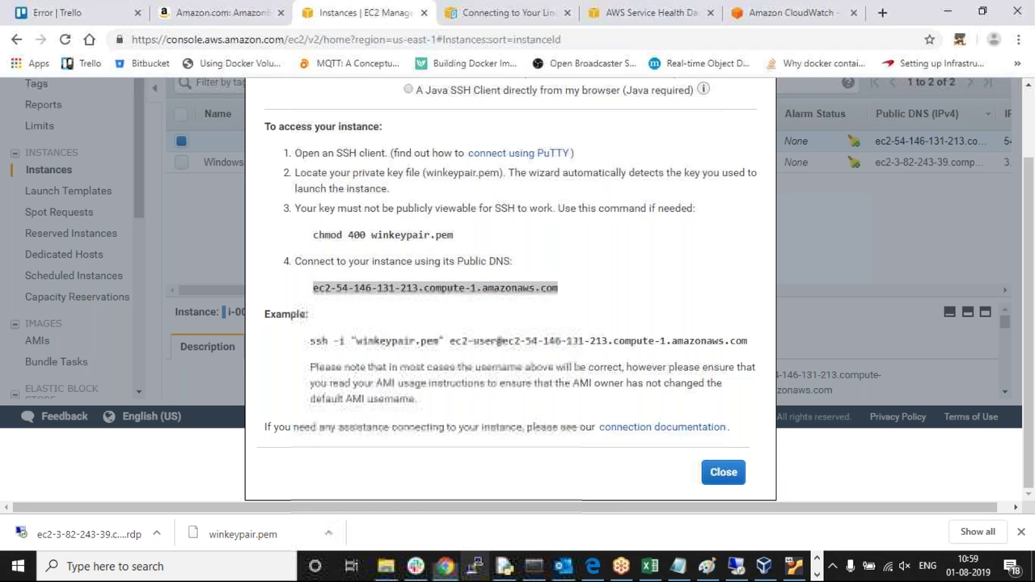
{"action": "left_click", "coordinate": [475, 566]}
- Check the iii PuTTY private key file in the Downloads folder and minimize the folder window
{"action": "left_click", "coordinate": [388, 567]}
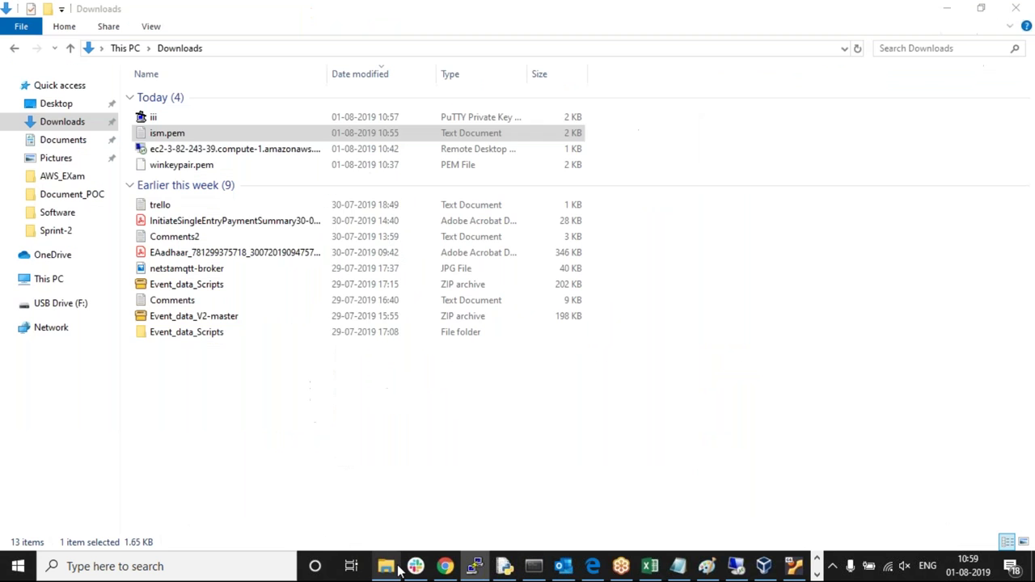
{"action": "left_click", "coordinate": [151, 118]}
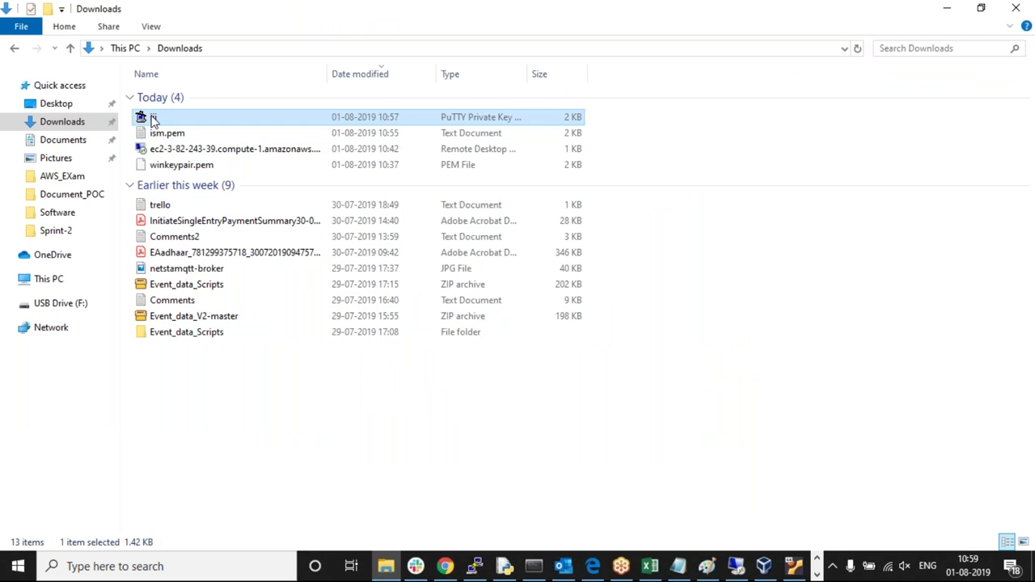
{"action": "left_click", "coordinate": [944, 7]}
- Review PuTTY's SSH authentication options and return to the basic session options
{"action": "left_click", "coordinate": [377, 373]}
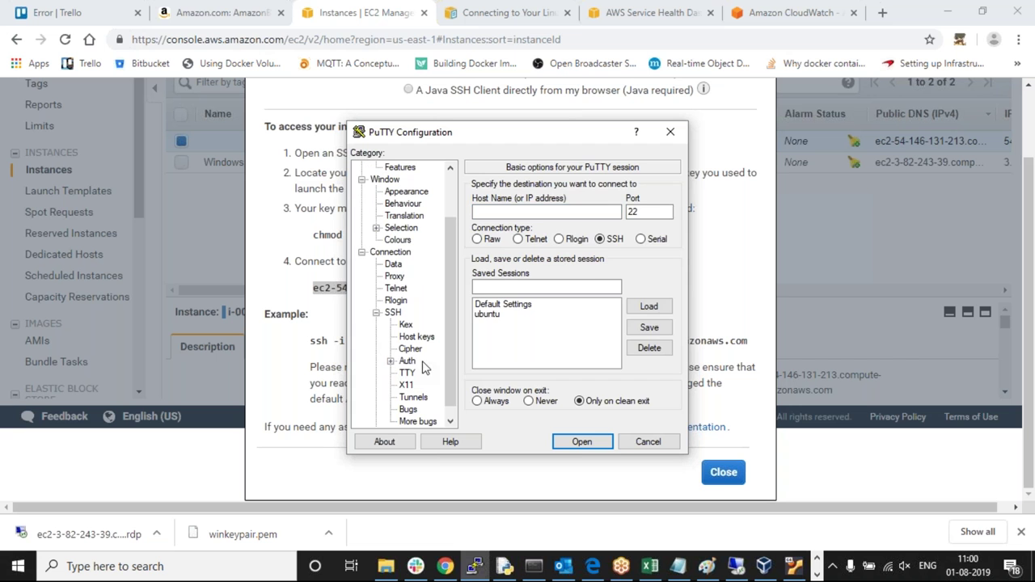
{"action": "left_click", "coordinate": [407, 362]}
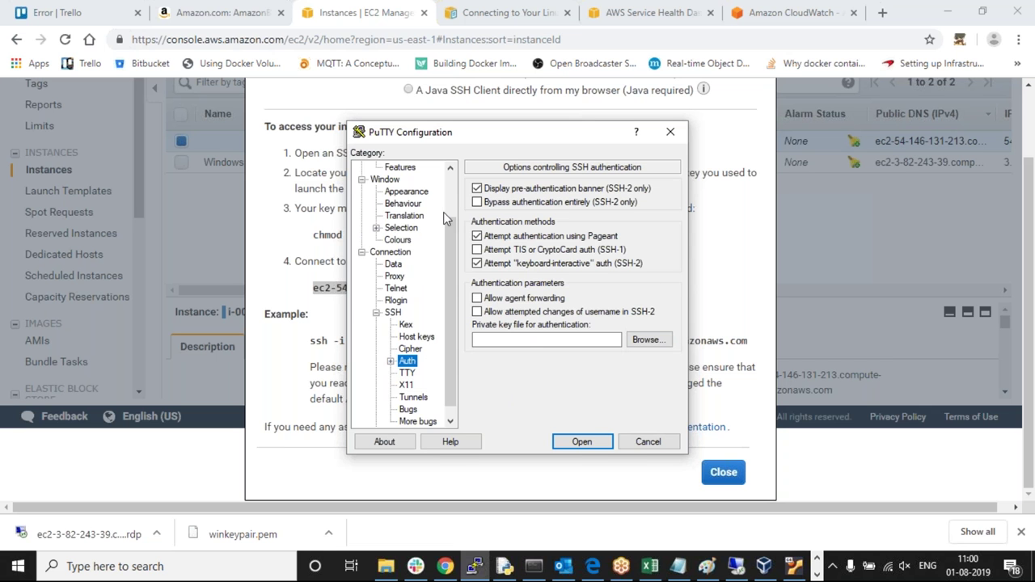
{"action": "scroll", "coordinate": [445, 207], "scroll_direction": "up", "scroll_amount": 2}
{"action": "left_click", "coordinate": [384, 167]}
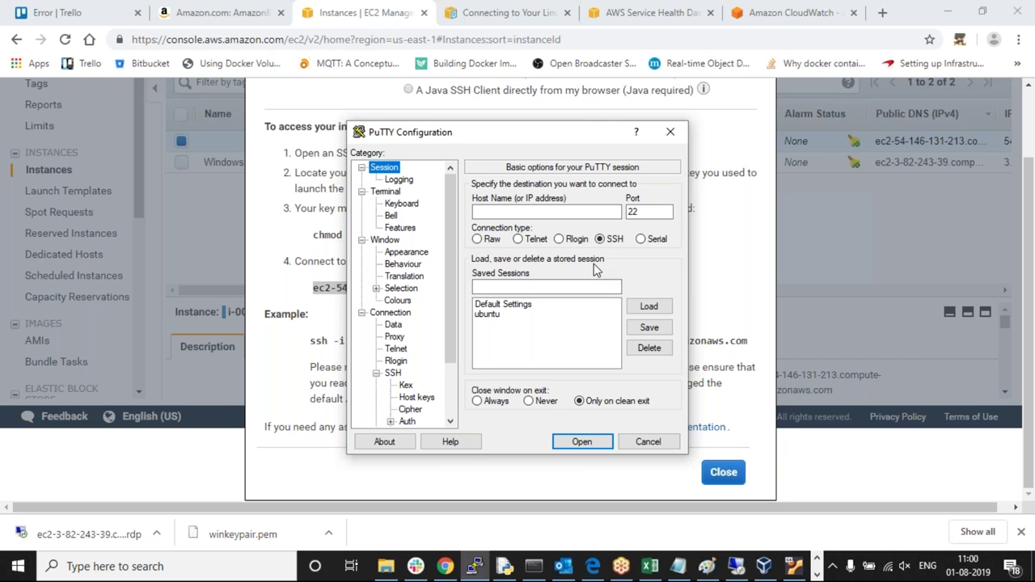
- Set the PuTTY host name to ec2-54-146-131-213.compute-1.amazonaws.com, copied from the instance's connection instructions
{"action": "left_click_drag", "start_coordinate": [548, 143], "coordinate": [755, 144]}
{"action": "left_click_drag", "start_coordinate": [314, 288], "coordinate": [557, 289]}
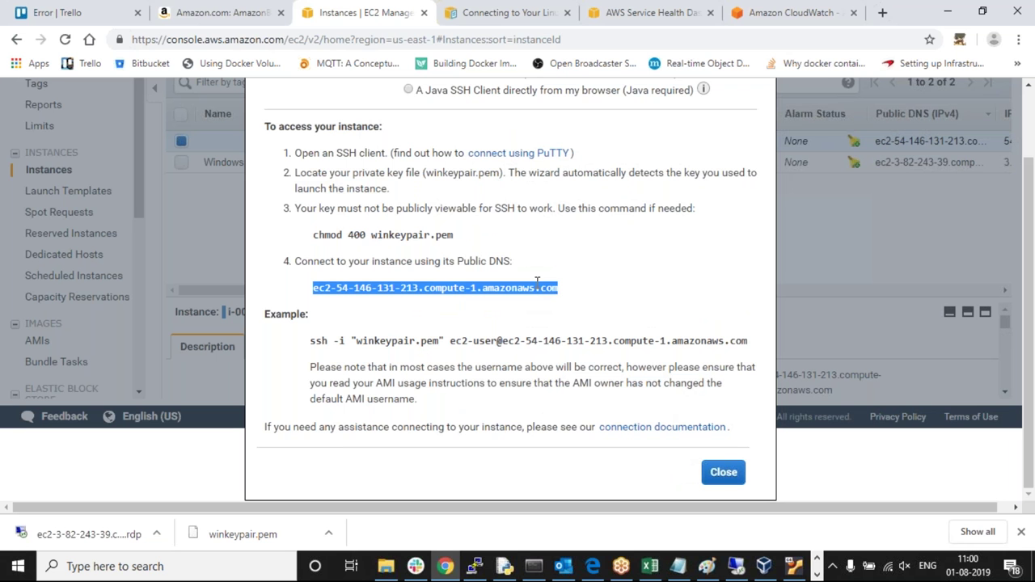
{"action": "key", "text": "alt+Tab"}
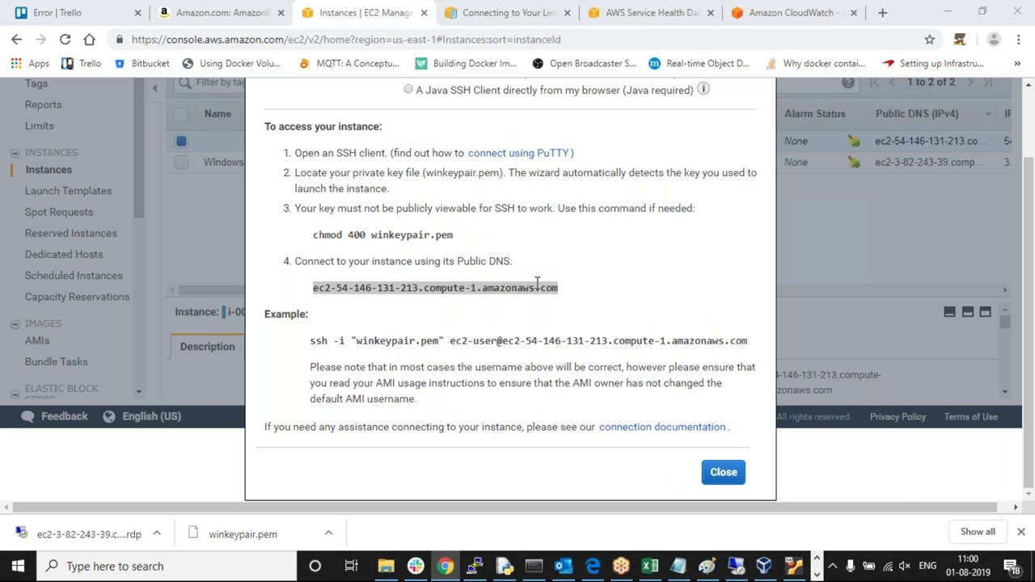
{"action": "key", "text": "alt+Tab"}
{"action": "left_click", "coordinate": [719, 210]}
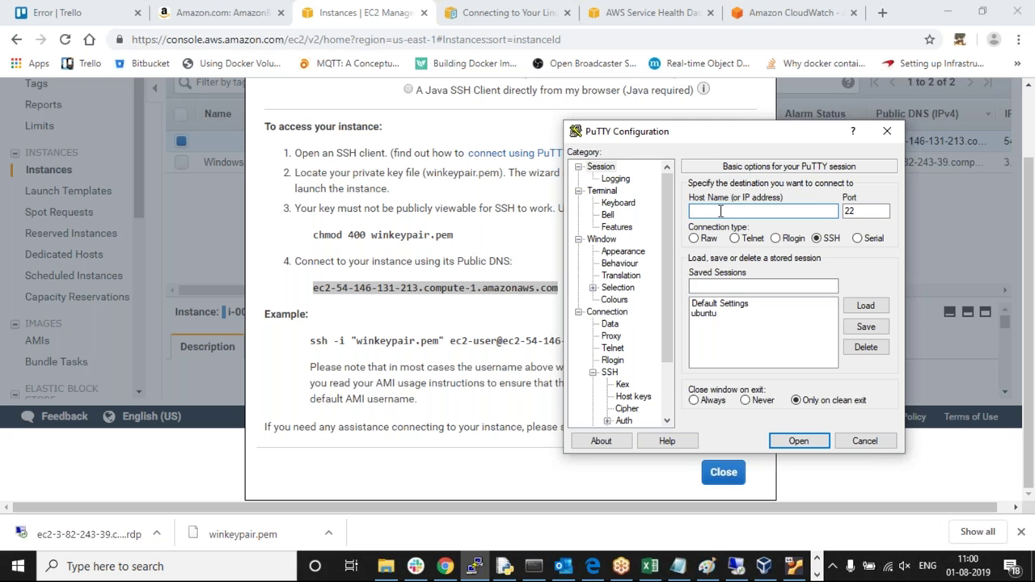
{"action": "key", "text": "ctrl+v"}
{"action": "left_click_drag", "start_coordinate": [701, 132], "coordinate": [491, 105]}
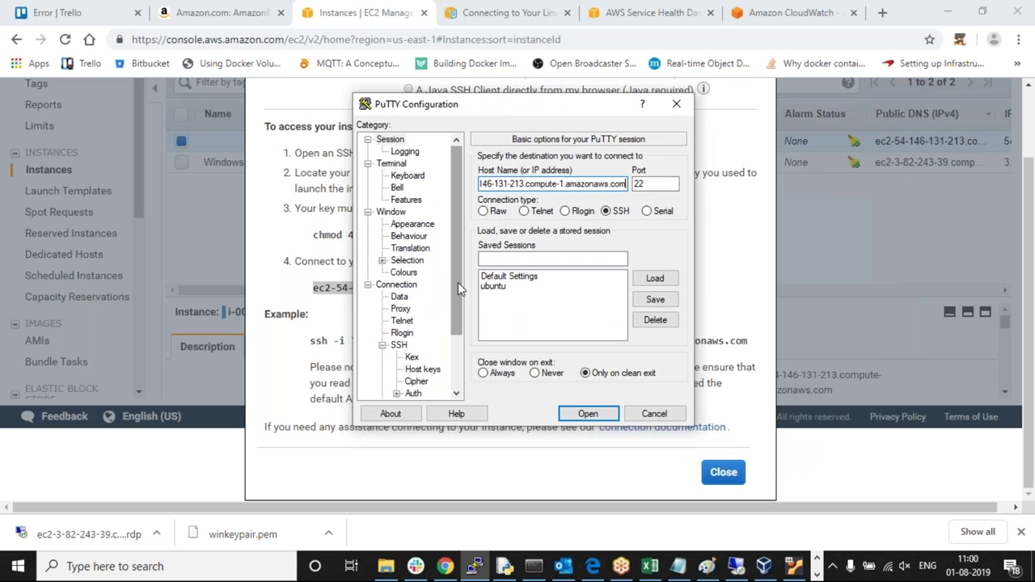
- Set the iii.ppk file from the Downloads folder as the private key for PuTTY's SSH authentication
{"action": "scroll", "coordinate": [457, 282], "scroll_direction": "down", "scroll_amount": 1}
{"action": "left_click", "coordinate": [401, 321]}
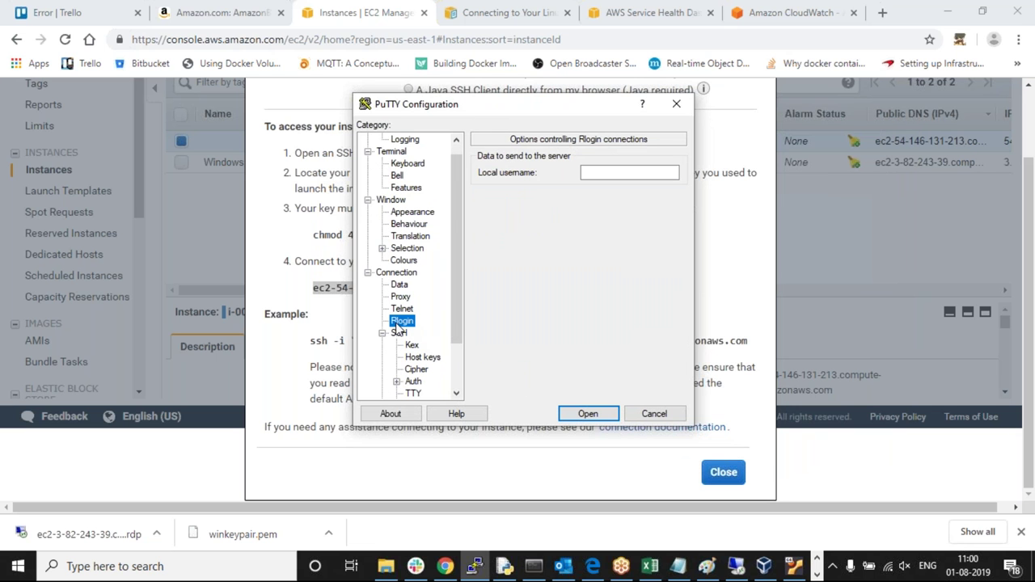
{"action": "left_click", "coordinate": [399, 333]}
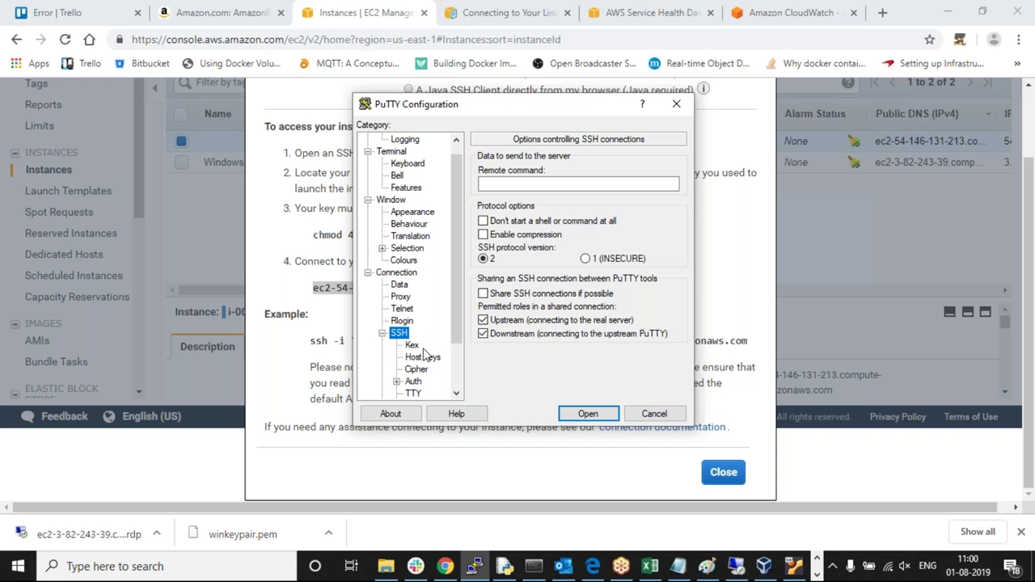
{"action": "left_click", "coordinate": [424, 381]}
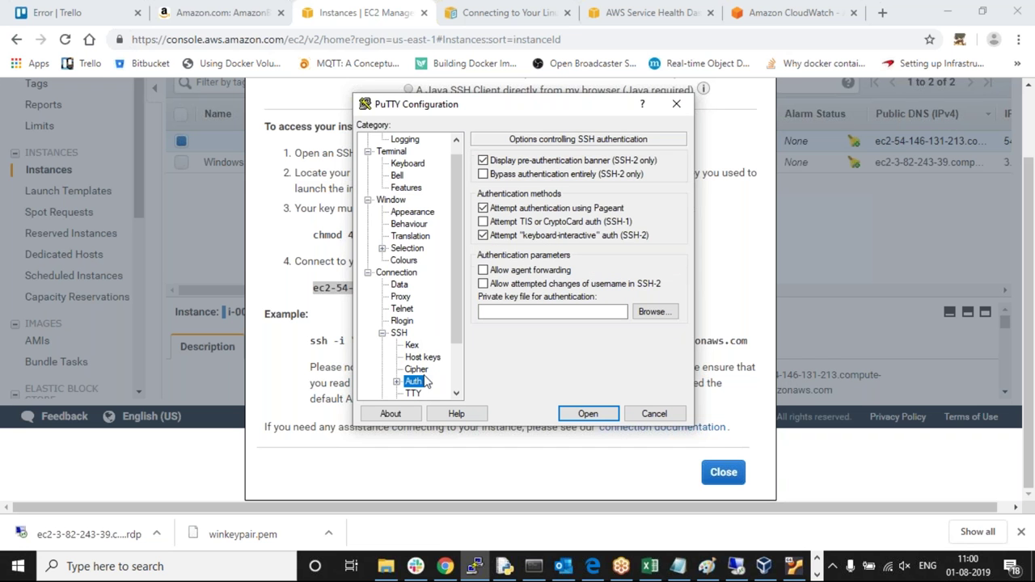
{"action": "left_click", "coordinate": [655, 313]}
{"action": "left_click", "coordinate": [513, 242]}
{"action": "double_click", "coordinate": [513, 244]}
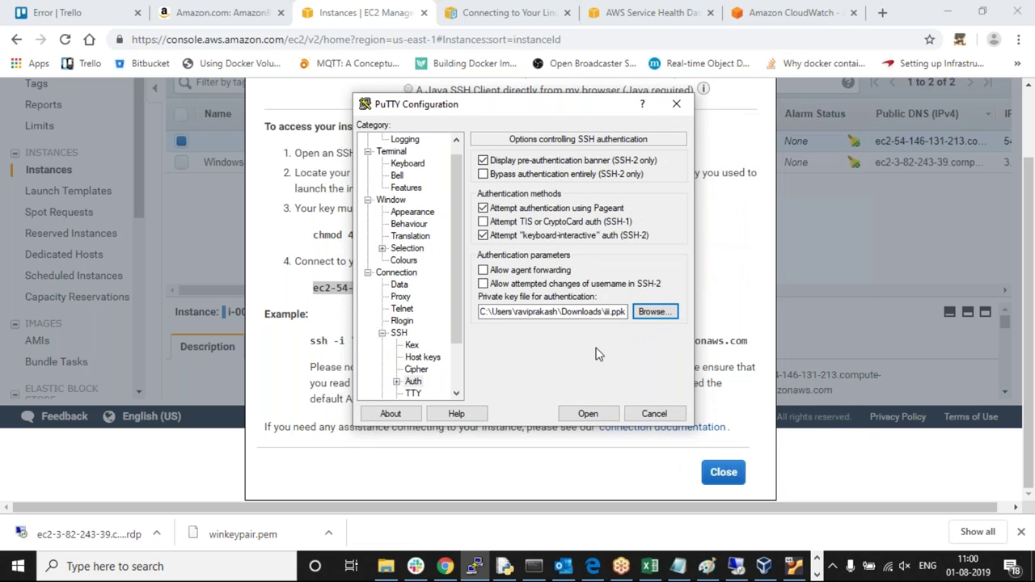
- Try to connect to the Linux instance over SSH, logging in as ec2-user, and dismiss the PuTTY dialog
{"action": "left_click", "coordinate": [584, 414]}
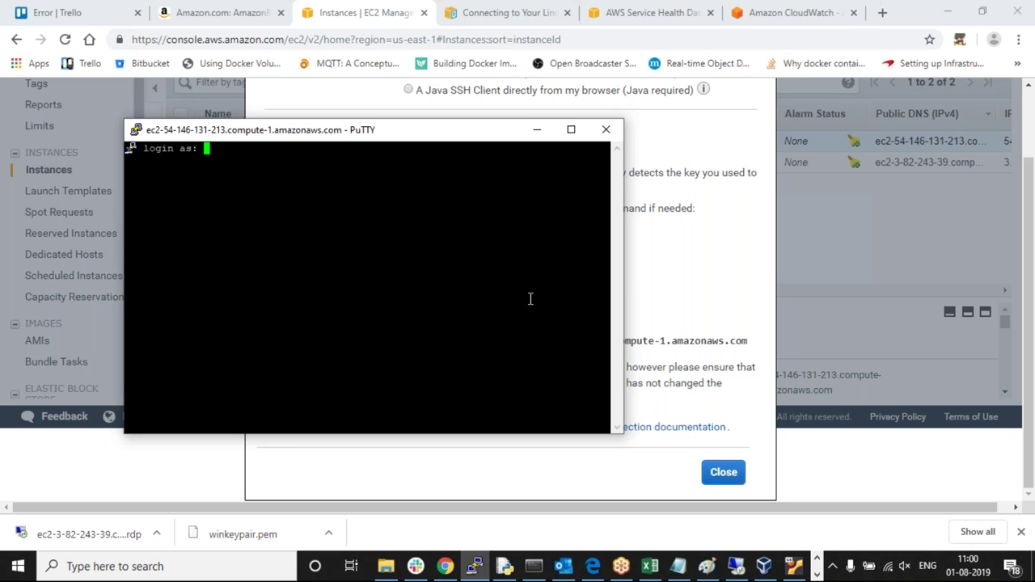
{"action": "type", "text": "ec2-user"}
{"action": "key", "text": "Return"}
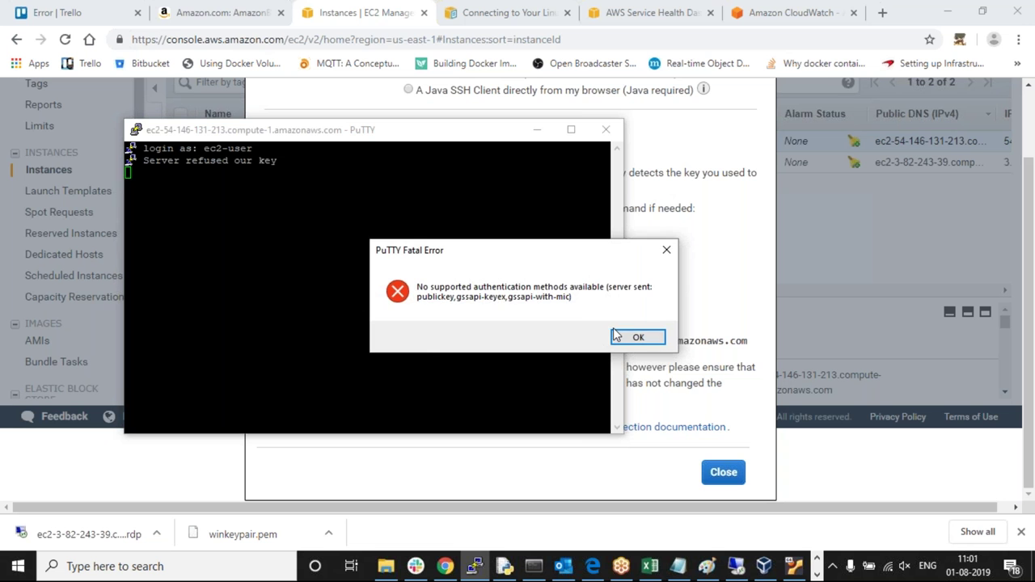
{"action": "left_click", "coordinate": [637, 336]}
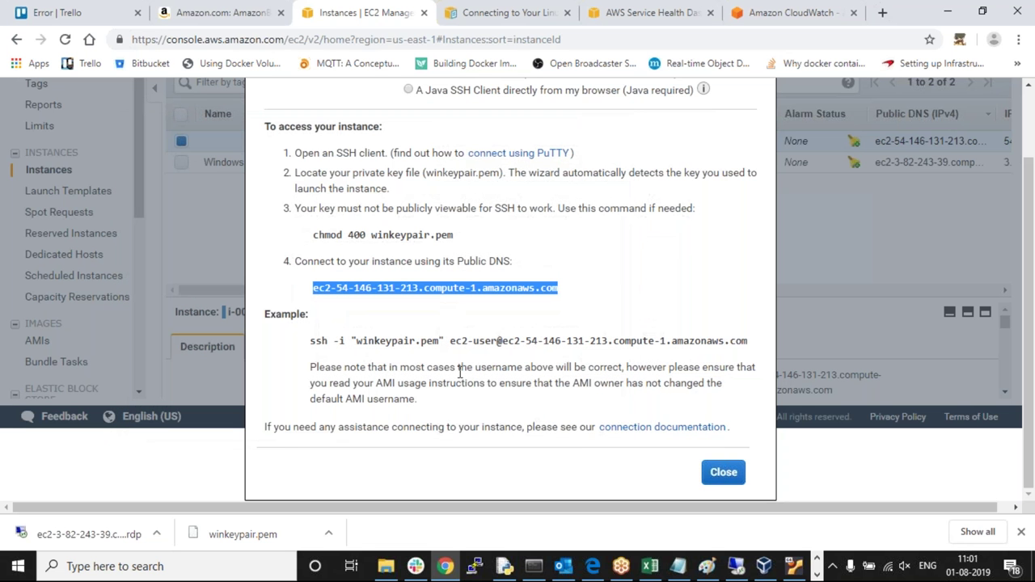
- Close the connection instructions and check the key pair name in the Linux instance's description details
{"action": "left_click", "coordinate": [721, 475]}
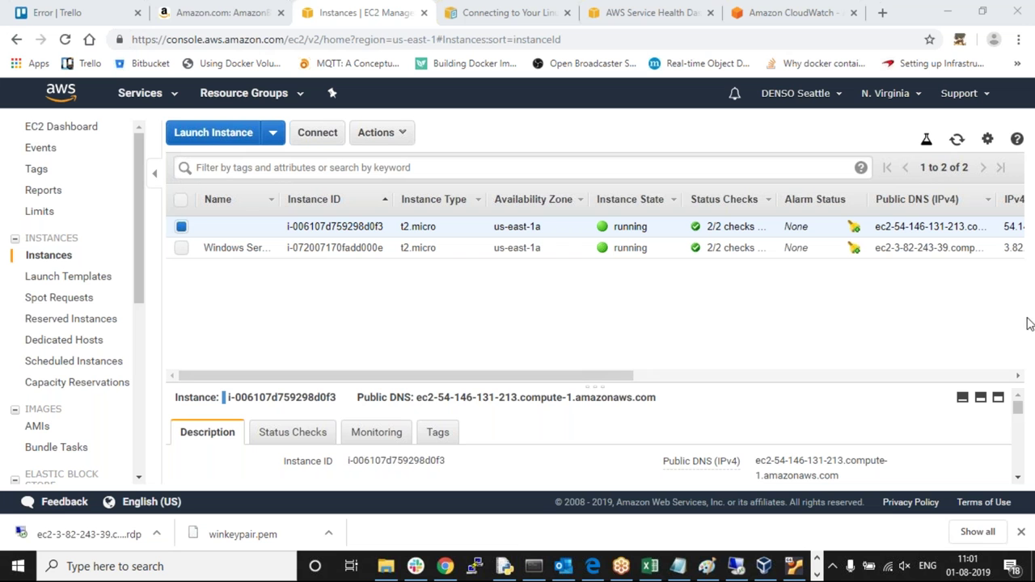
{"action": "scroll", "coordinate": [1017, 416], "scroll_direction": "down", "scroll_amount": 2}
{"action": "scroll", "coordinate": [1017, 419], "scroll_direction": "up", "scroll_amount": 2}
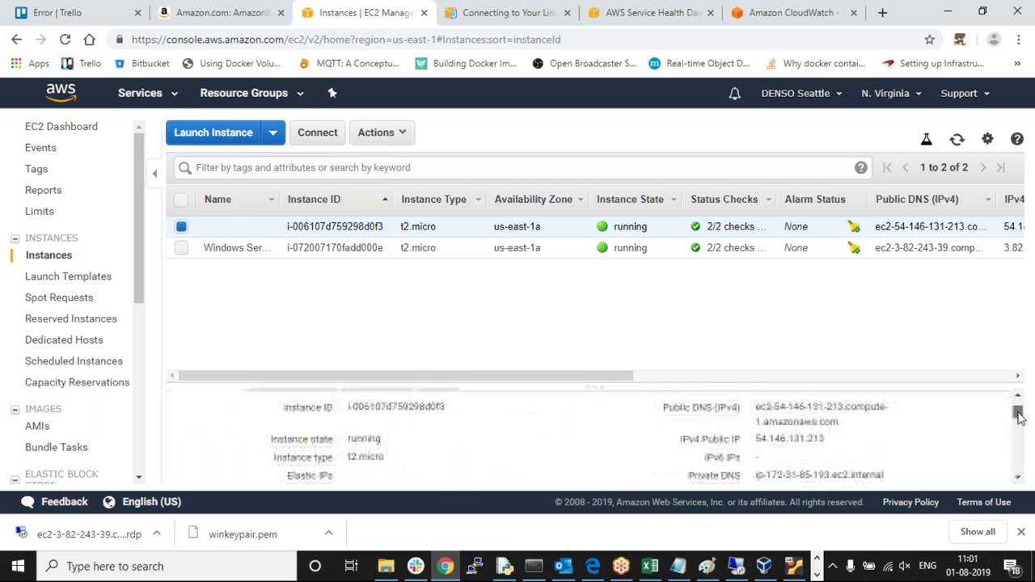
{"action": "left_click_drag", "start_coordinate": [908, 385], "coordinate": [885, 228]}
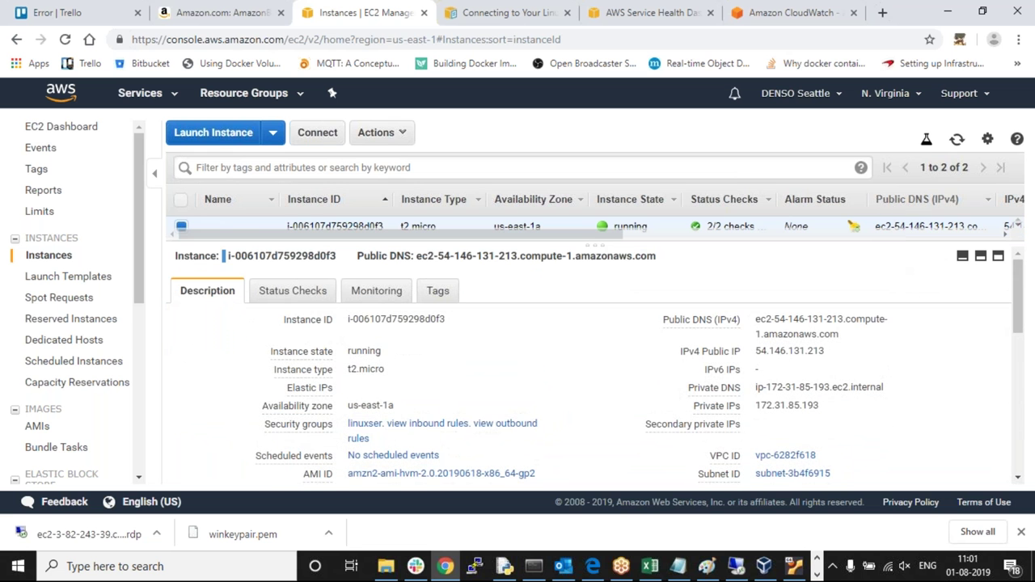
{"action": "left_click_drag", "start_coordinate": [1018, 282], "coordinate": [1019, 367]}
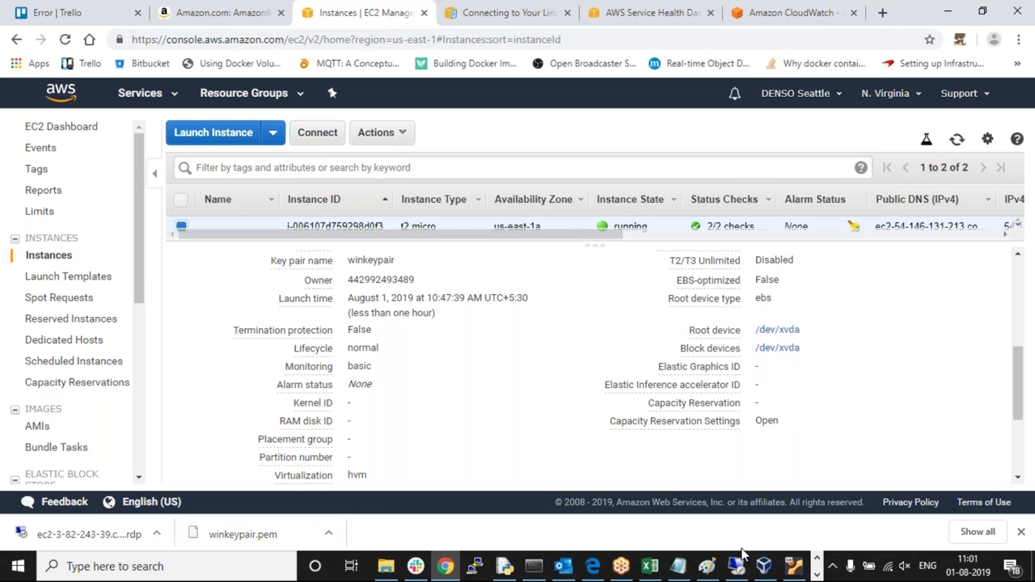
- Search Windows for PuTTYgen and open it
{"action": "left_click", "coordinate": [12, 572]}
{"action": "type", "text": "pu"}
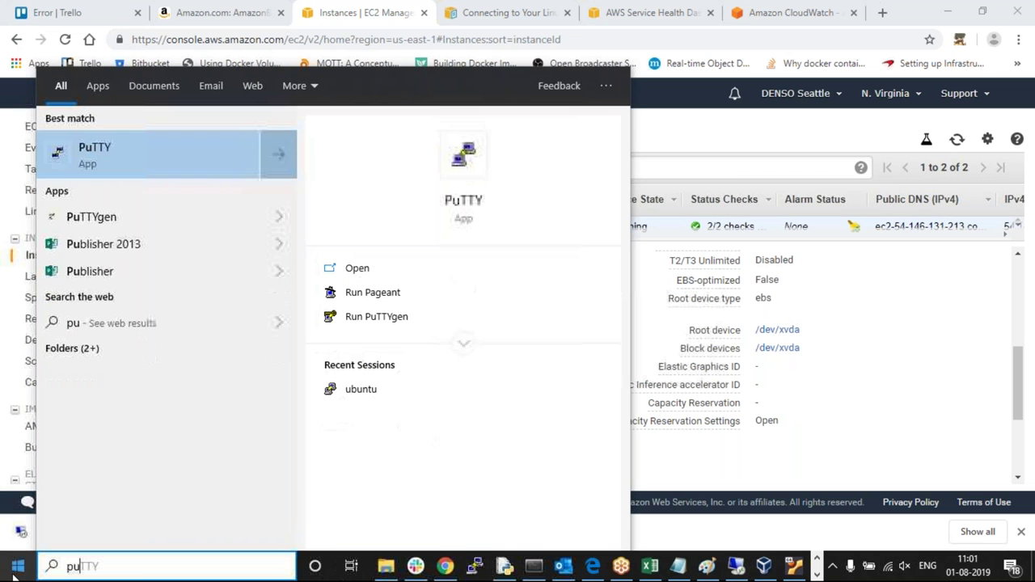
{"action": "left_click", "coordinate": [93, 233]}
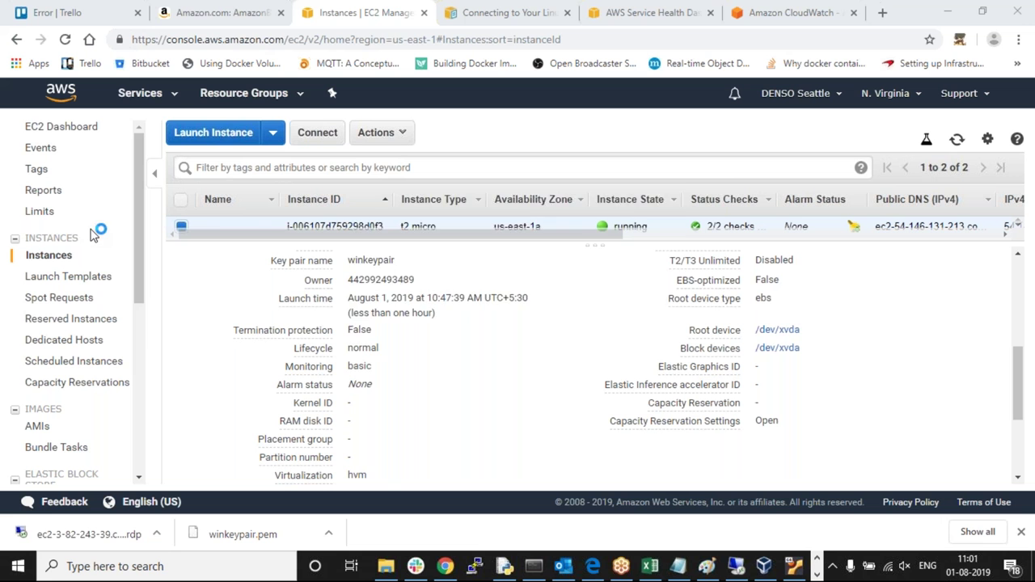
{"action": "left_click", "coordinate": [673, 198]}
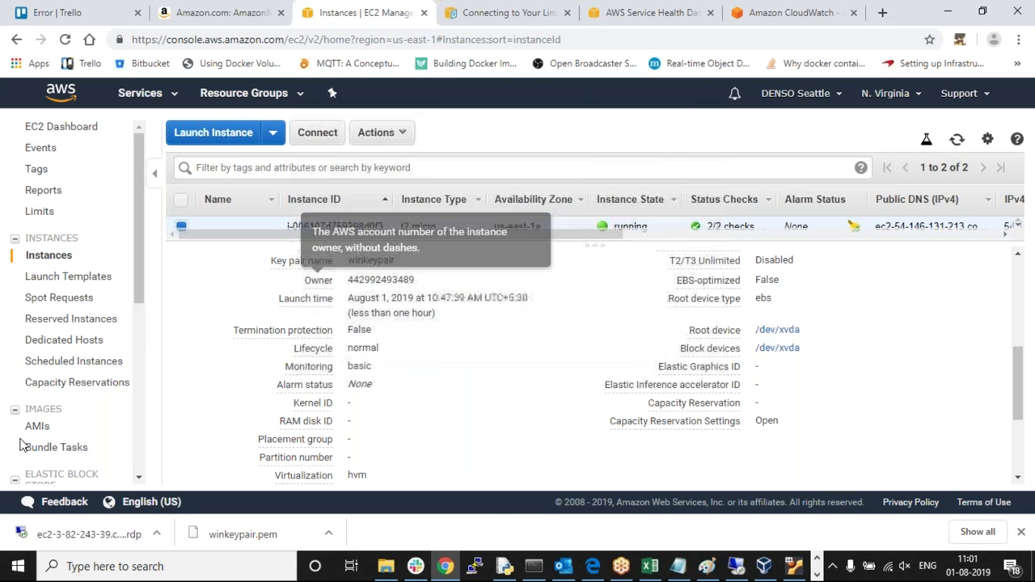
{"action": "left_click", "coordinate": [18, 566]}
{"action": "type", "text": "pu"}
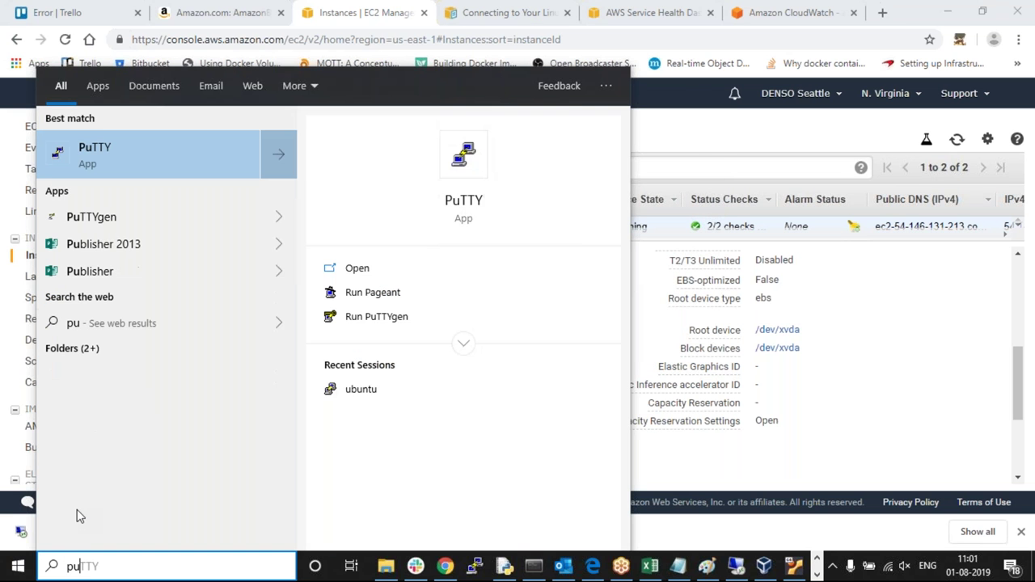
{"action": "left_click", "coordinate": [105, 217]}
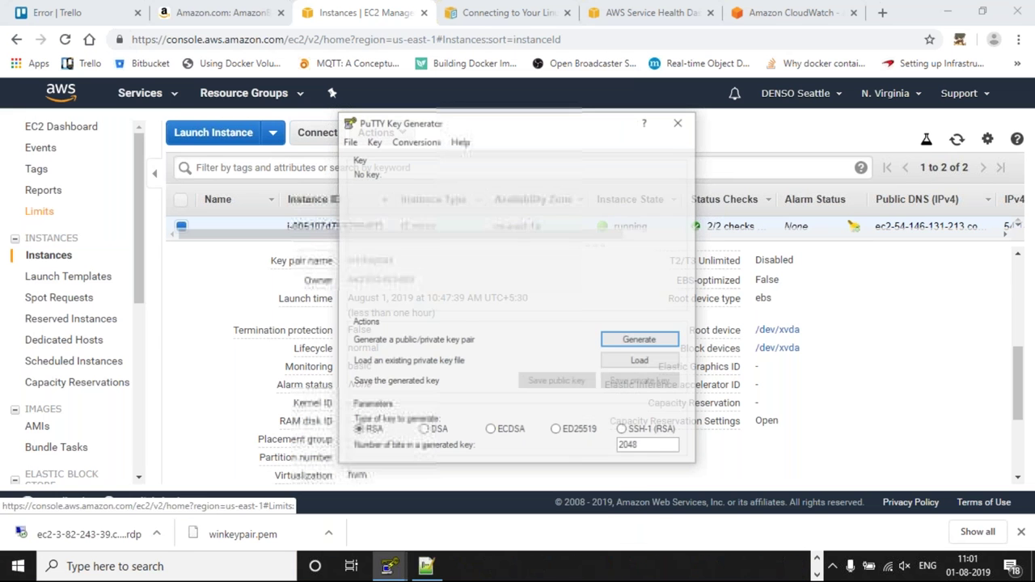
- Load winkeypair.pem from the Downloads folder into PuTTYgen, with all file types listed, and acknowledge the import
{"action": "left_click", "coordinate": [640, 362]}
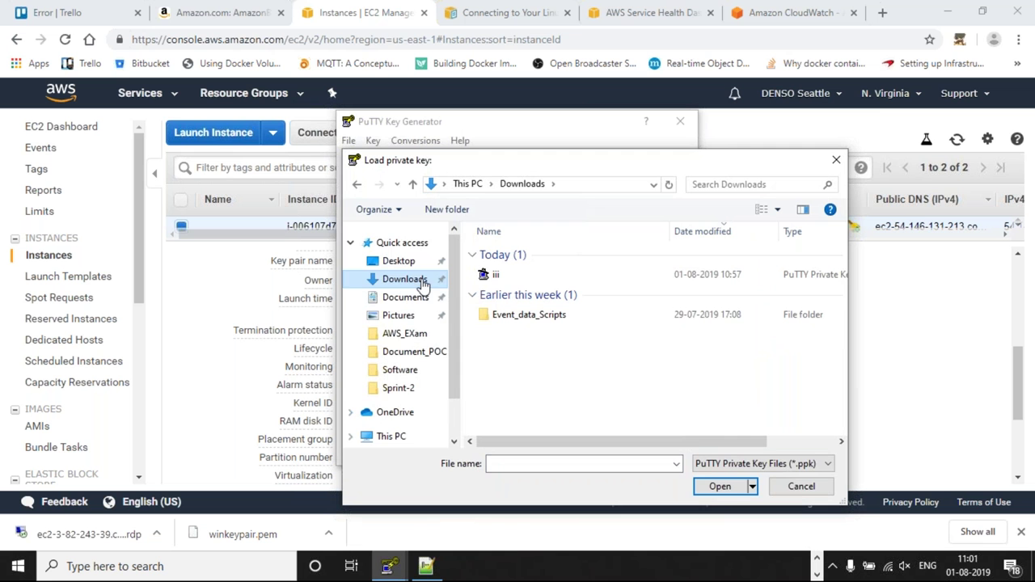
{"action": "left_click", "coordinate": [711, 473]}
{"action": "left_click", "coordinate": [713, 489]}
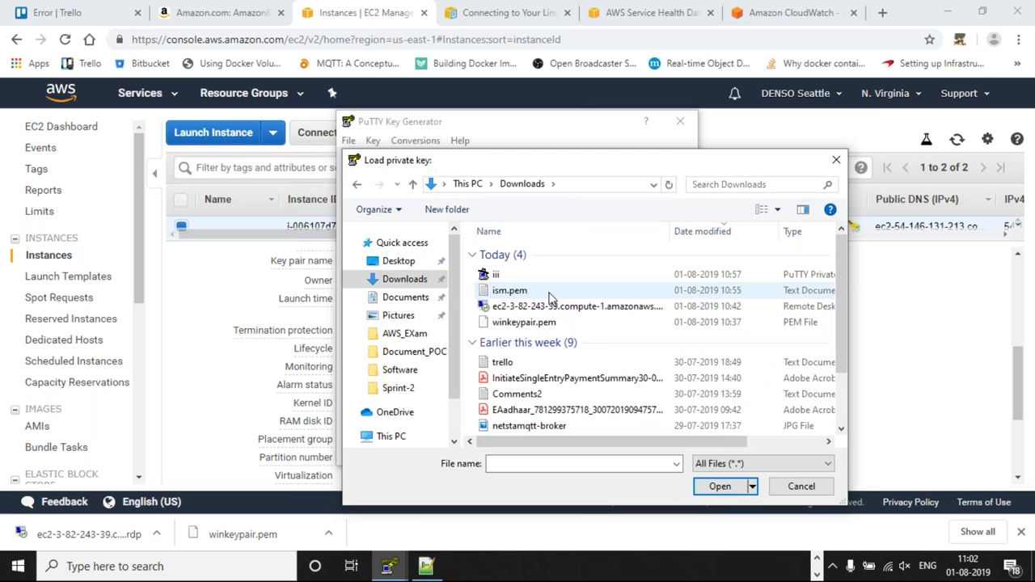
{"action": "left_click", "coordinate": [748, 293]}
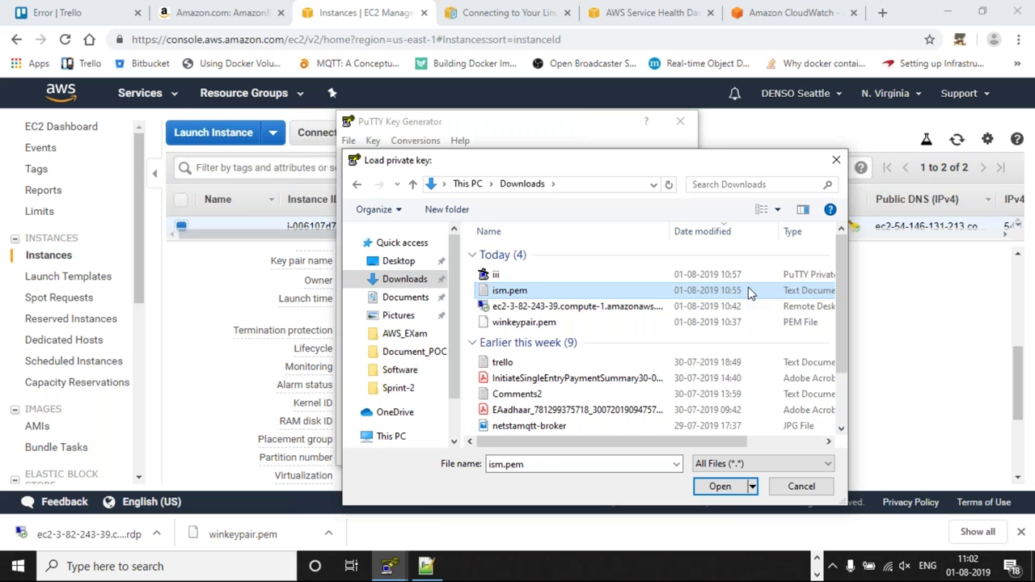
{"action": "left_click", "coordinate": [691, 325]}
{"action": "left_click", "coordinate": [720, 486]}
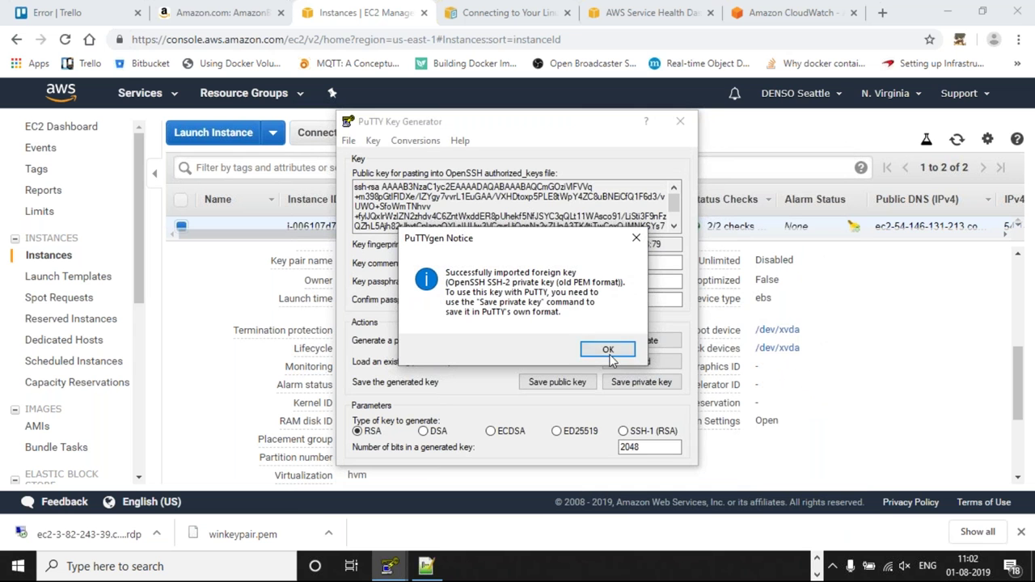
{"action": "left_click", "coordinate": [608, 350]}
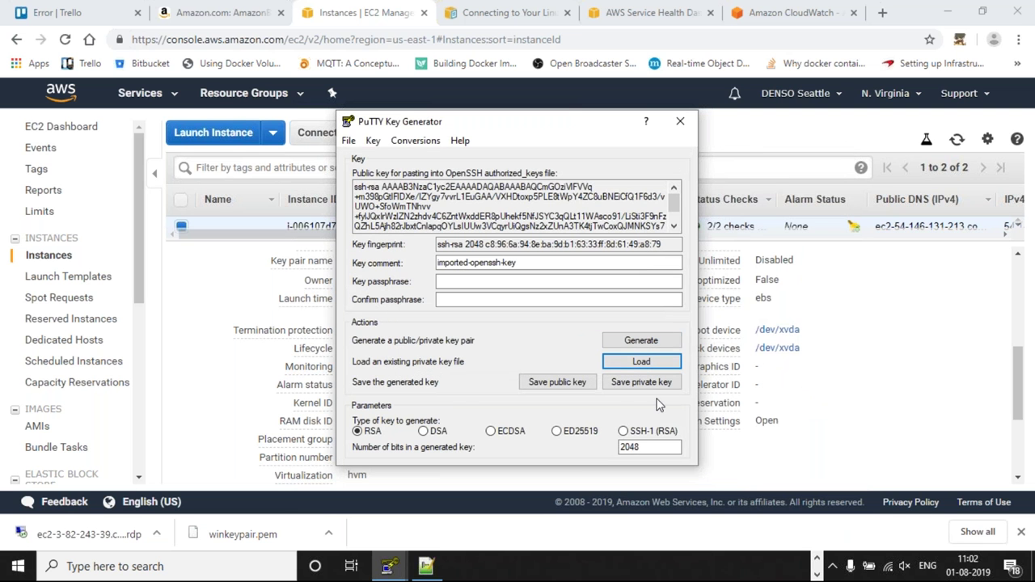
- Save the private key without a passphrase as ec2 in PPK format in Downloads, and close PuTTYgen
{"action": "left_click", "coordinate": [639, 381]}
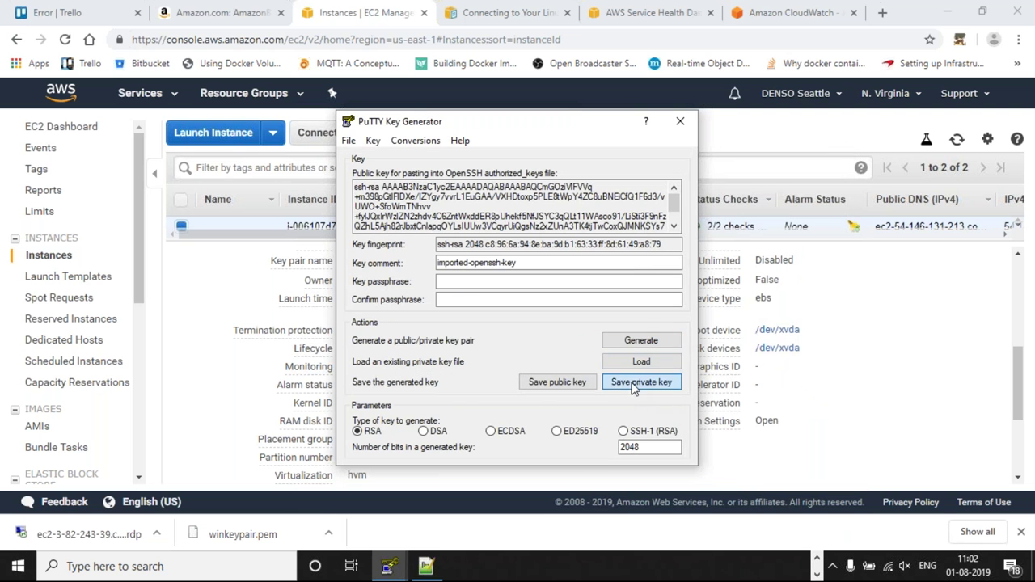
{"action": "left_click", "coordinate": [531, 338]}
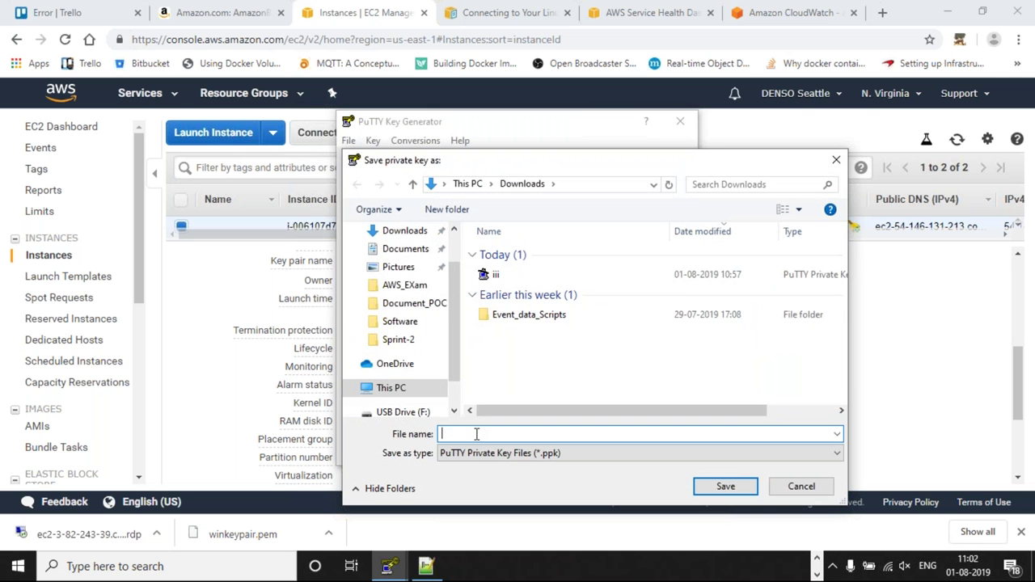
{"action": "type", "text": "ec2"}
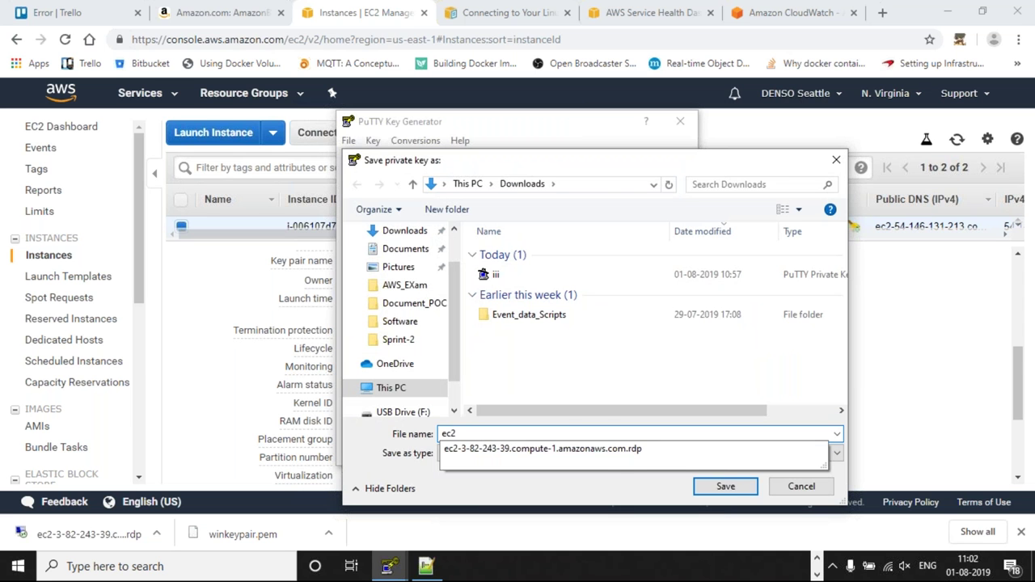
{"action": "left_click", "coordinate": [607, 479]}
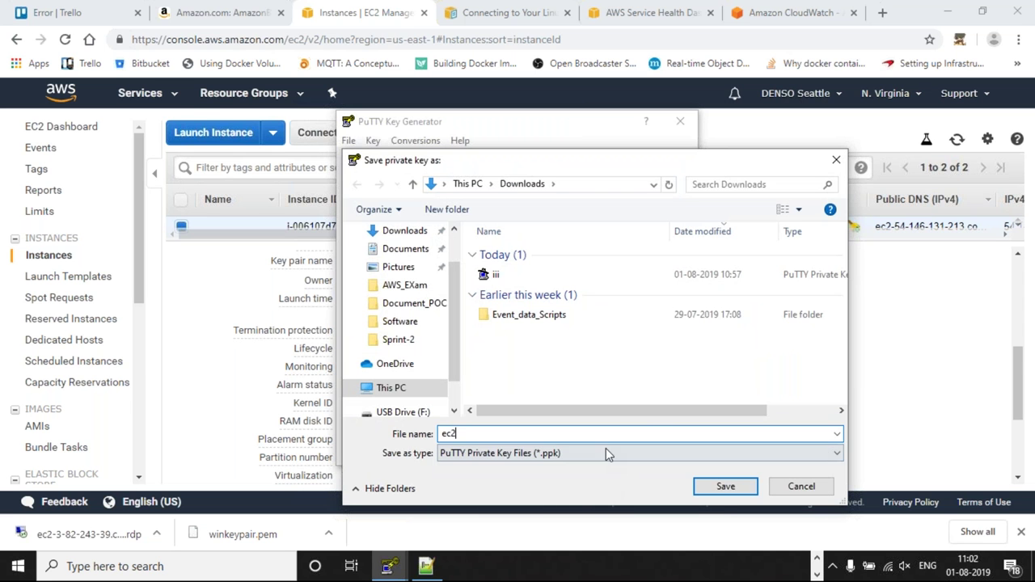
{"action": "left_click", "coordinate": [697, 489]}
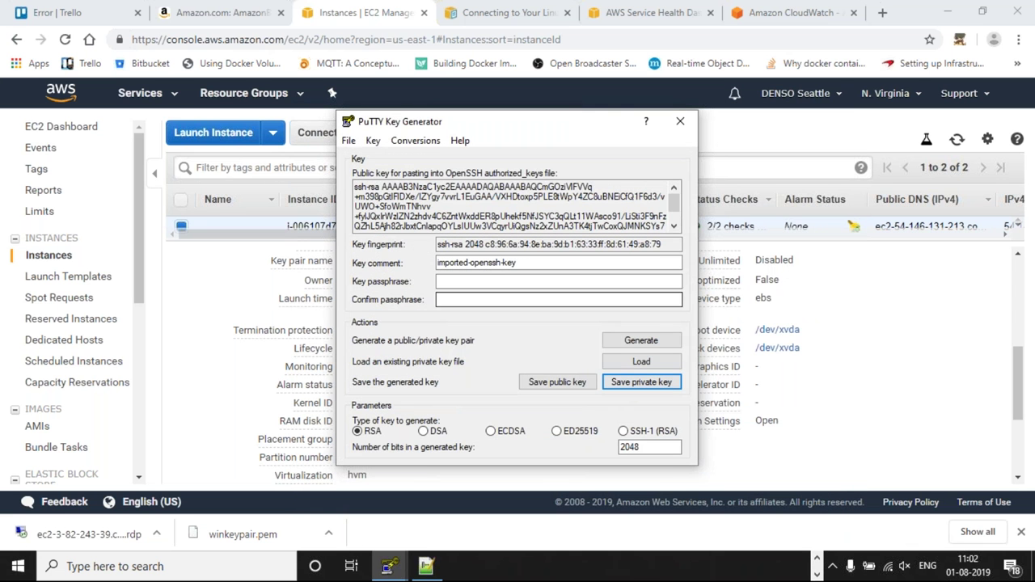
{"action": "left_click", "coordinate": [680, 124]}
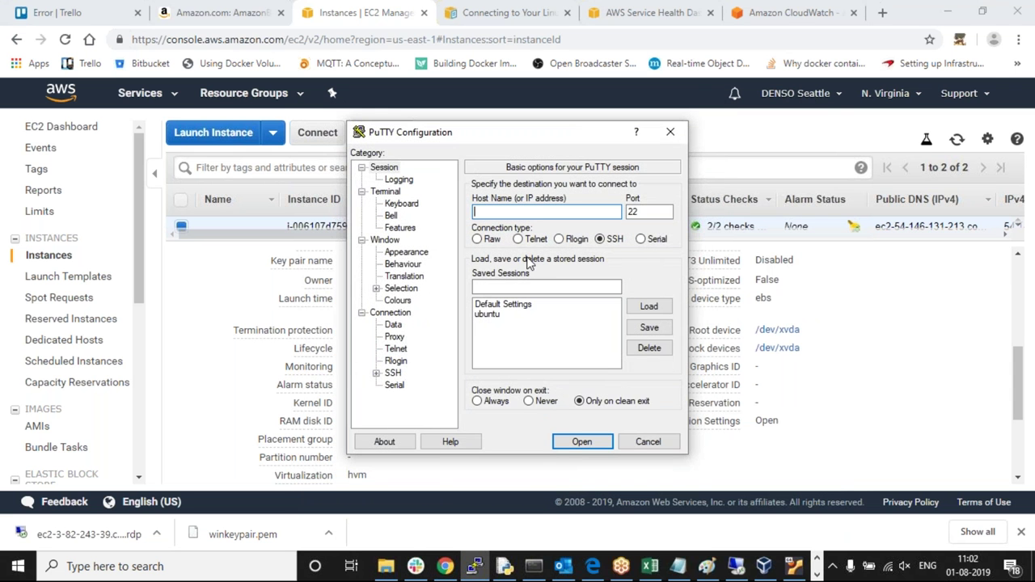
- Copy the Linux instance's IPv4 public IP from its description and set PuTTY's host name to 54.146.131.213
{"action": "left_click", "coordinate": [869, 372]}
{"action": "left_click_drag", "start_coordinate": [1018, 365], "coordinate": [1017, 271]}
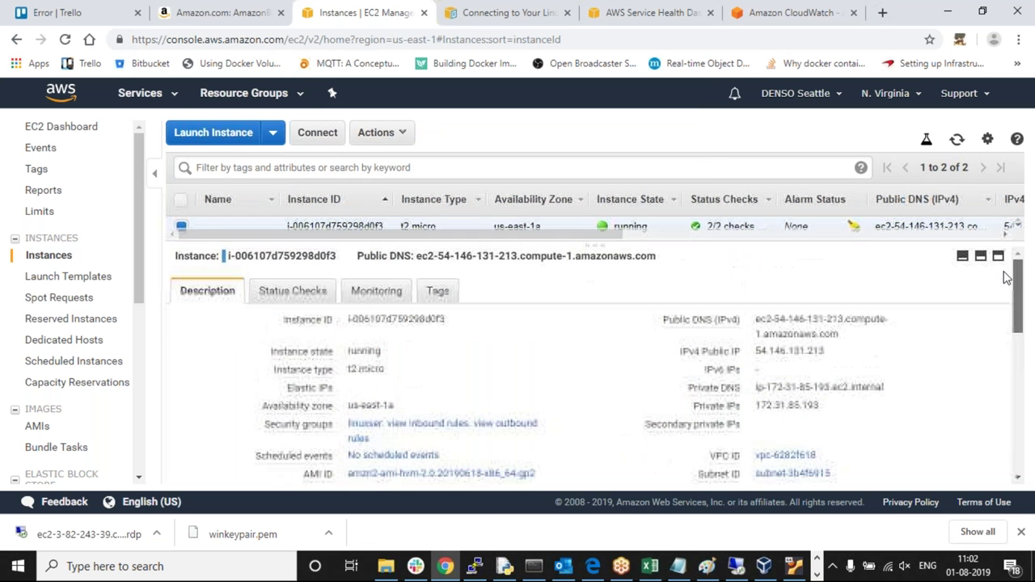
{"action": "left_click", "coordinate": [852, 335]}
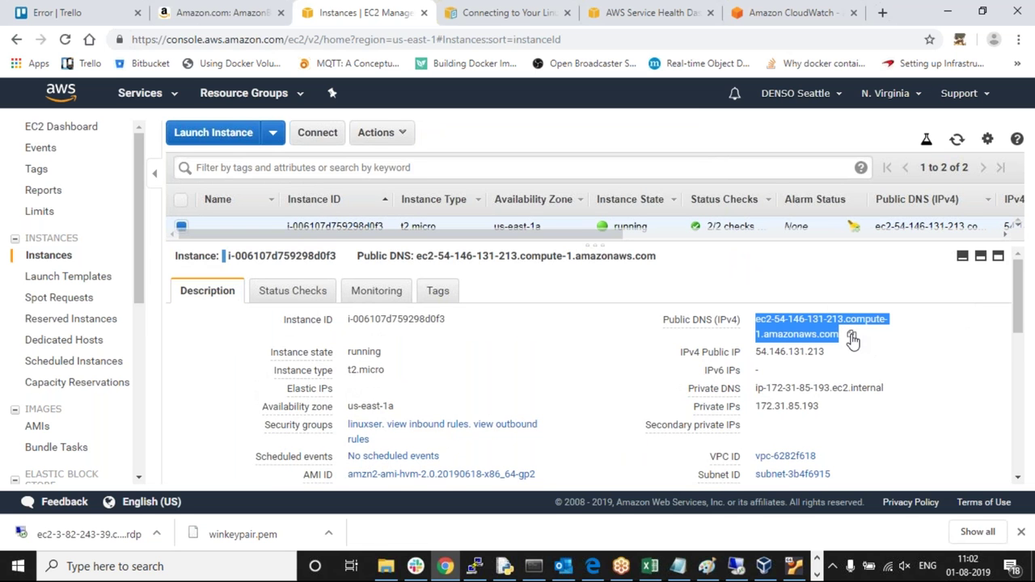
{"action": "left_click_drag", "start_coordinate": [824, 352], "coordinate": [760, 352]}
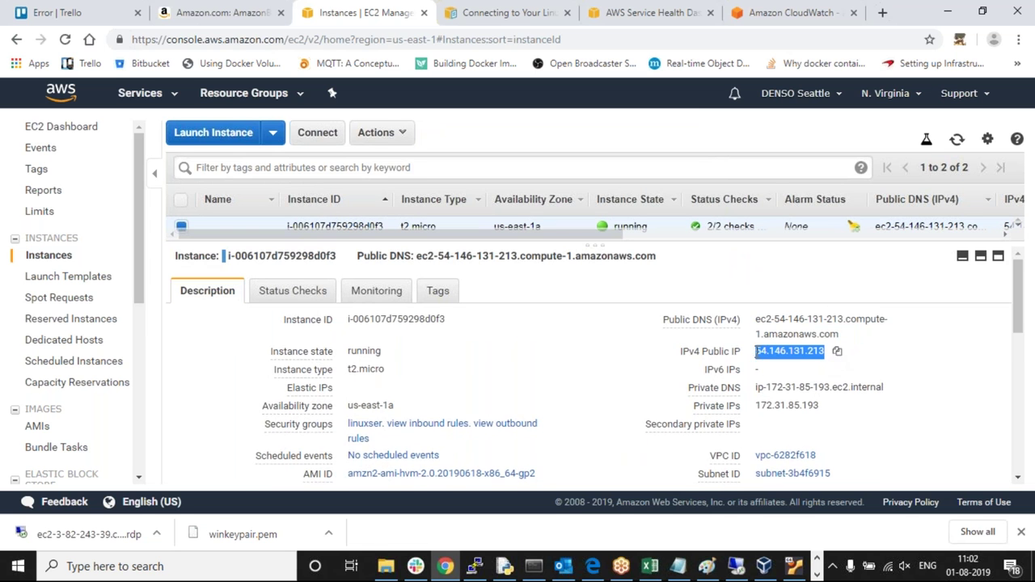
{"action": "key", "text": "alt+Tab"}
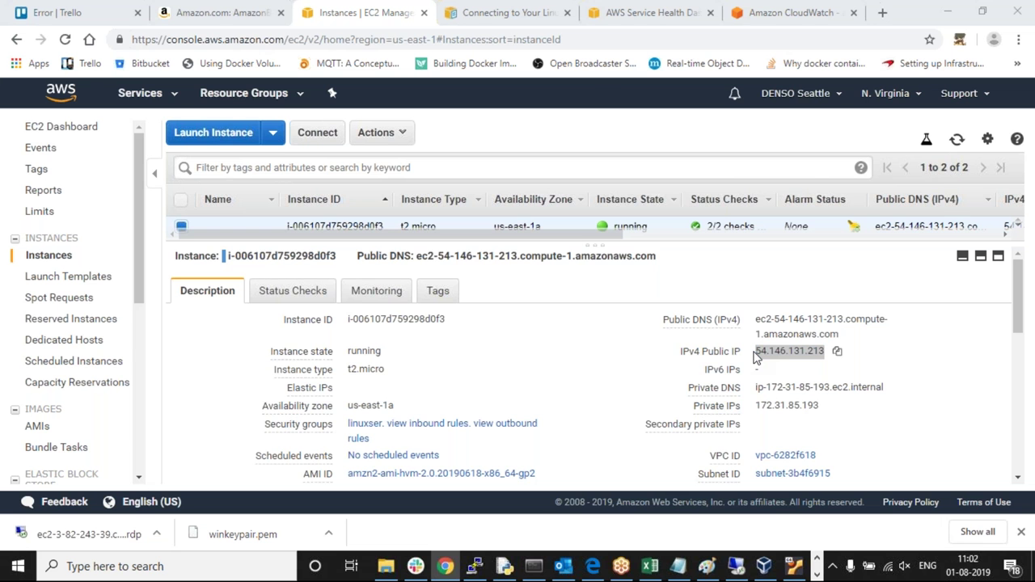
{"action": "key", "text": "ctrl+v"}
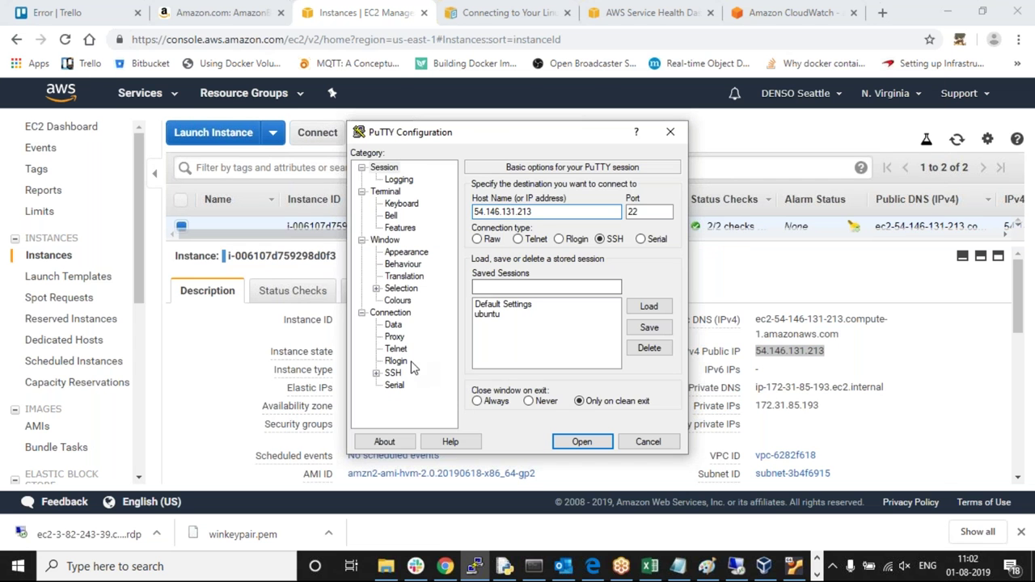
- Set the ec2.ppk file from Downloads as PuTTY's private key for authentication and check the general SSH options
{"action": "left_click", "coordinate": [377, 374]}
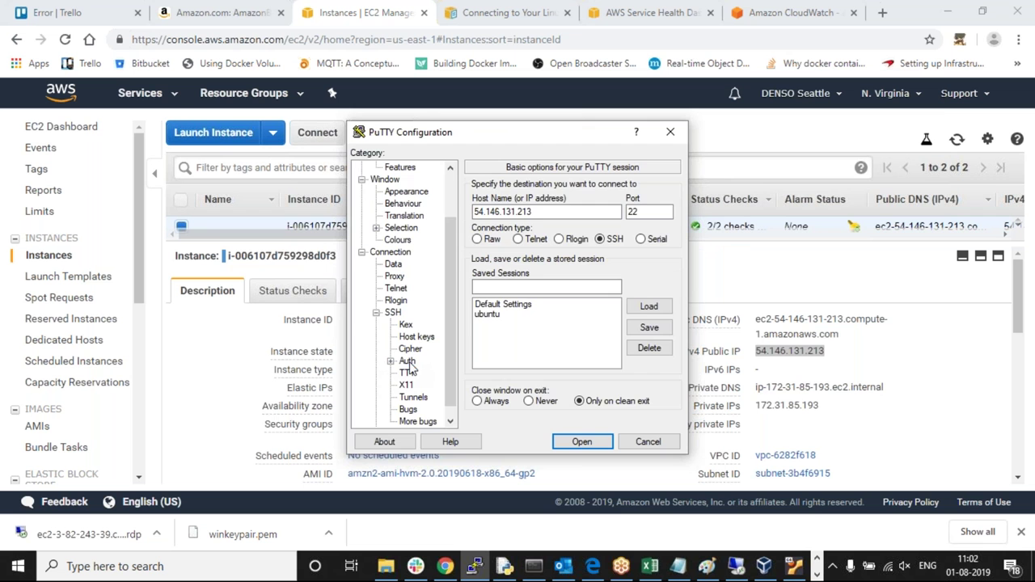
{"action": "left_click", "coordinate": [408, 361]}
{"action": "left_click", "coordinate": [646, 339]}
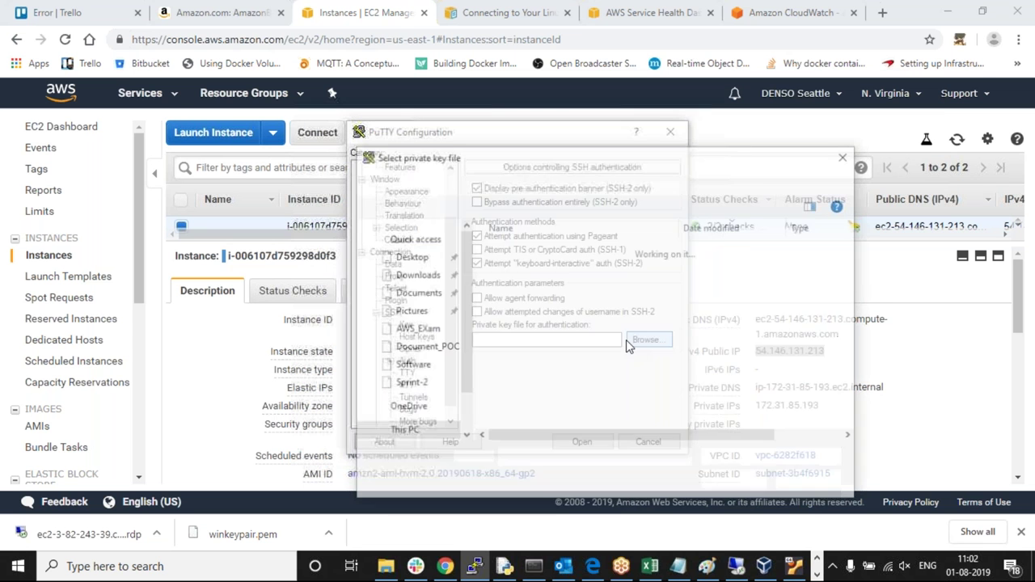
{"action": "left_click", "coordinate": [515, 273]}
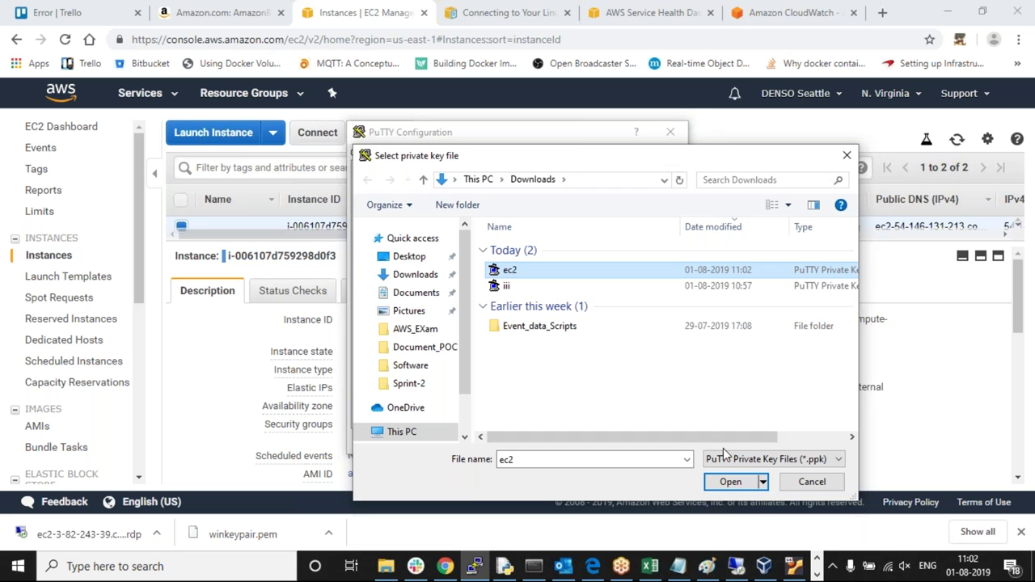
{"action": "left_click", "coordinate": [730, 482]}
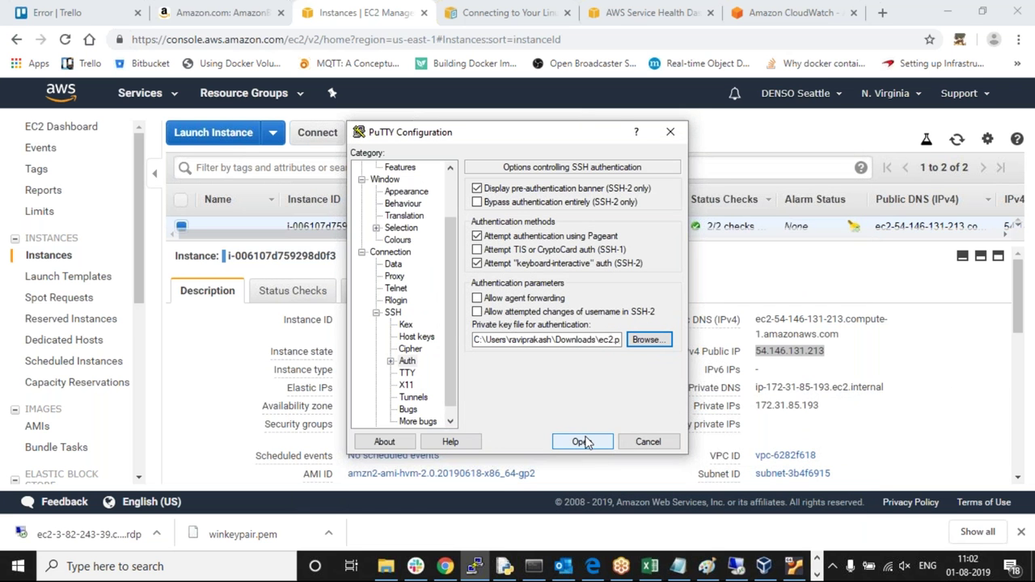
{"action": "left_click", "coordinate": [396, 314]}
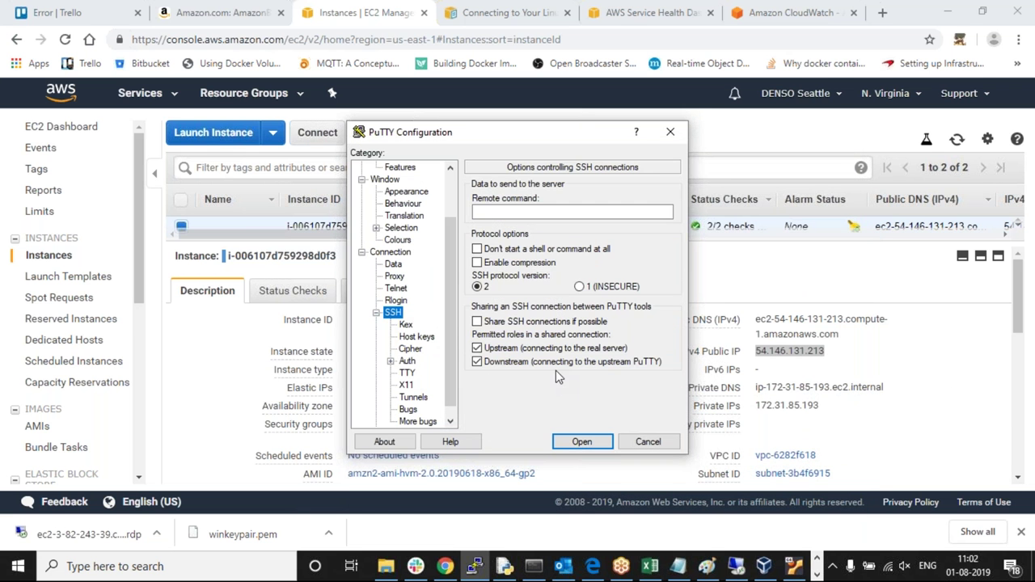
- Open the SSH connection to the instance, trust the server's host key, and log in as ec2-user
{"action": "left_click", "coordinate": [579, 442]}
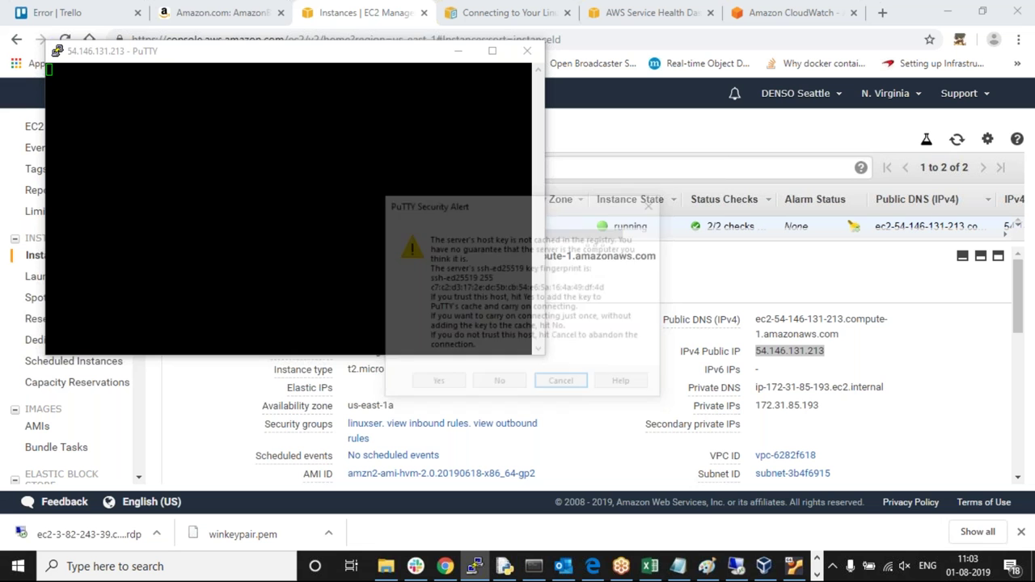
{"action": "left_click", "coordinate": [455, 392]}
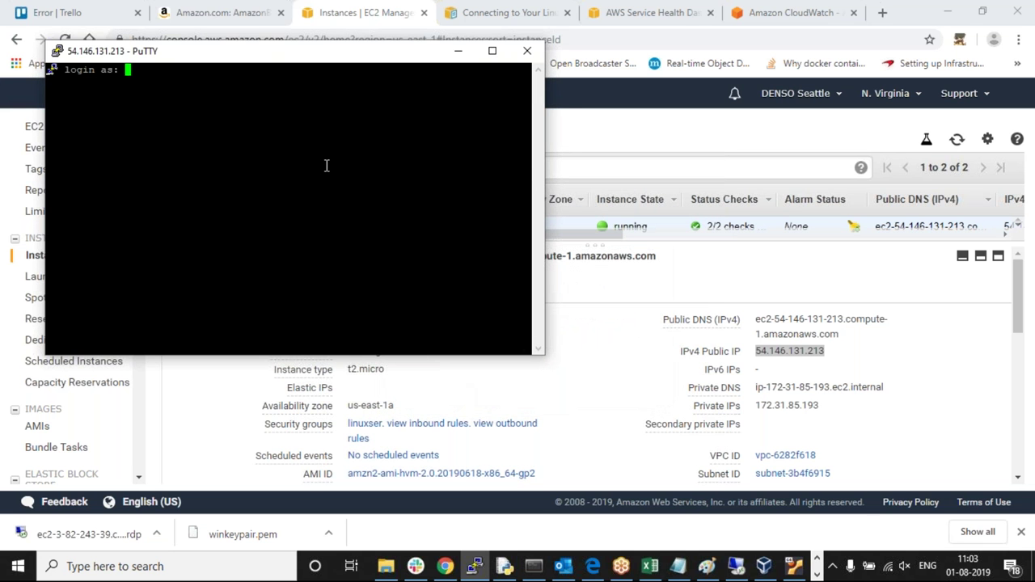
{"action": "type", "text": "2-user"}
{"action": "key", "text": "Return"}
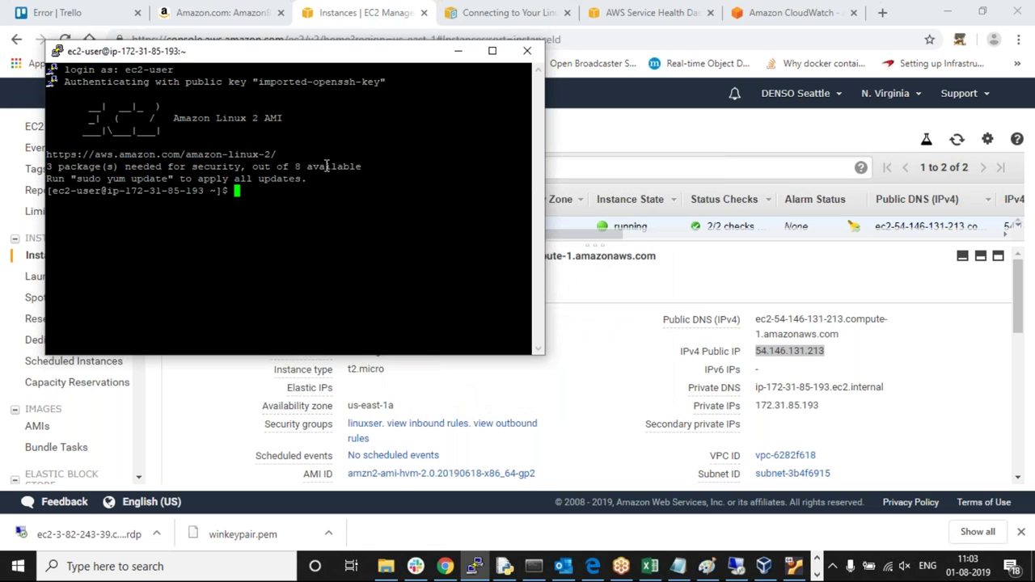
- List the contents of ec2-user's home directory on the Linux server
{"action": "type", "text": "ls"}
{"action": "key", "text": "Return"}
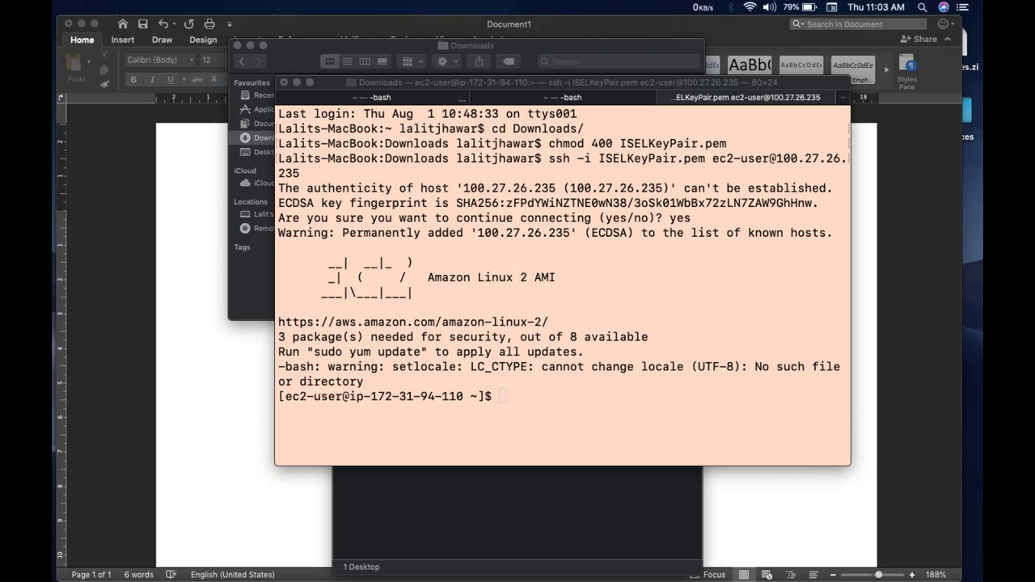
{"action": "left_click", "coordinate": [781, 322]}
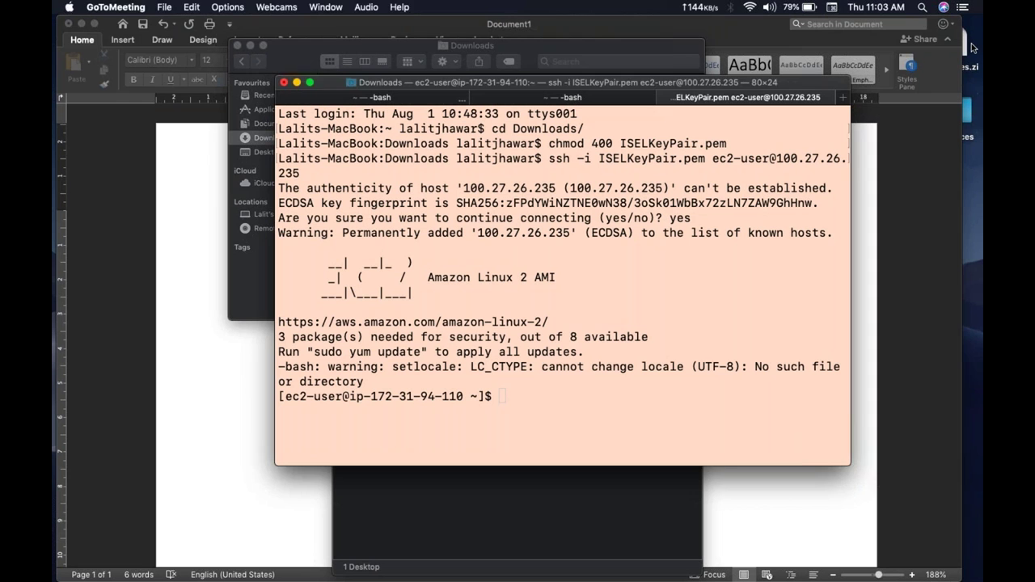
{"action": "left_click", "coordinate": [701, 270]}
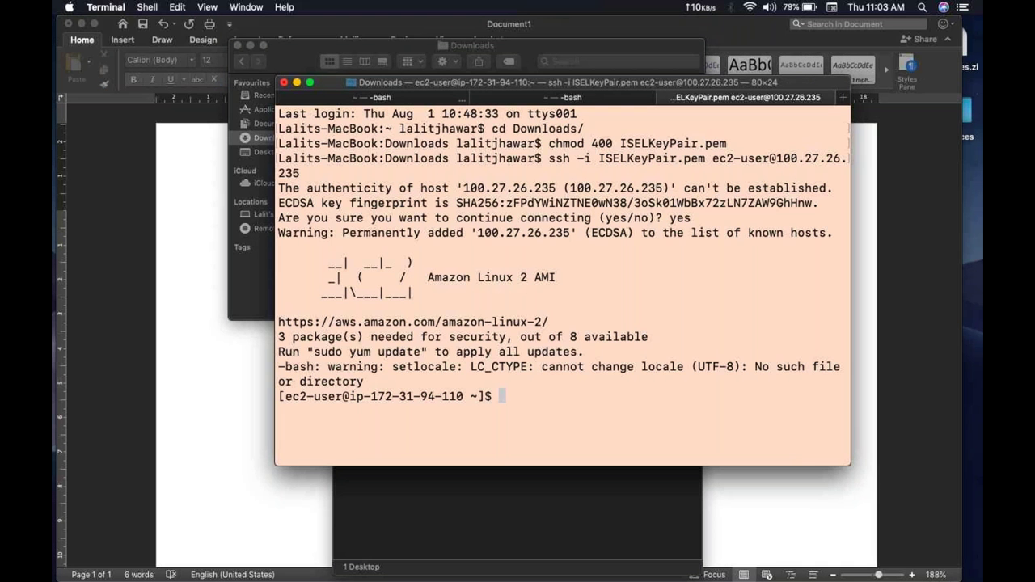
{"action": "left_click_drag", "start_coordinate": [580, 86], "coordinate": [434, 102]}
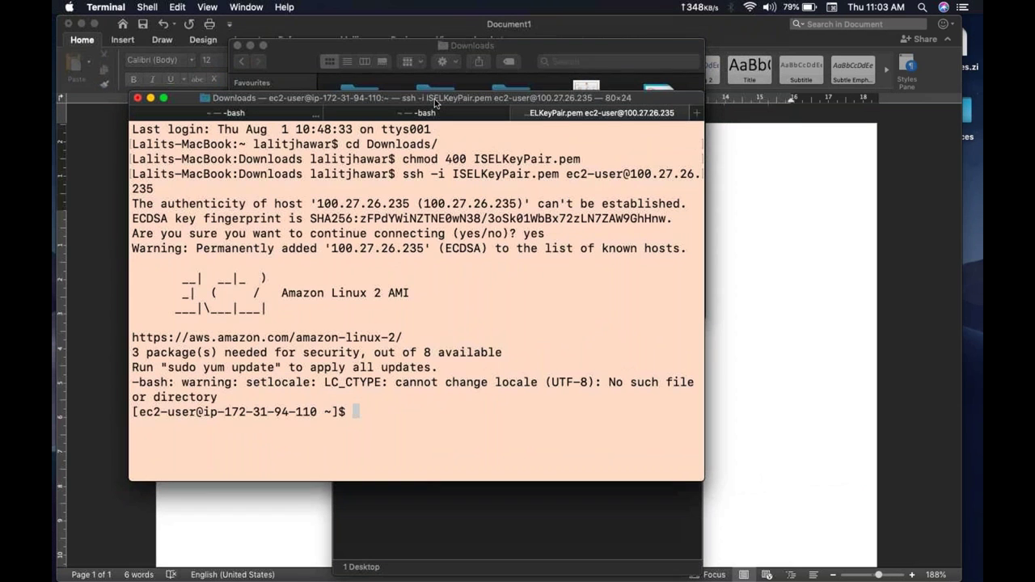
{"action": "type", "text": "ping www.google.com"}
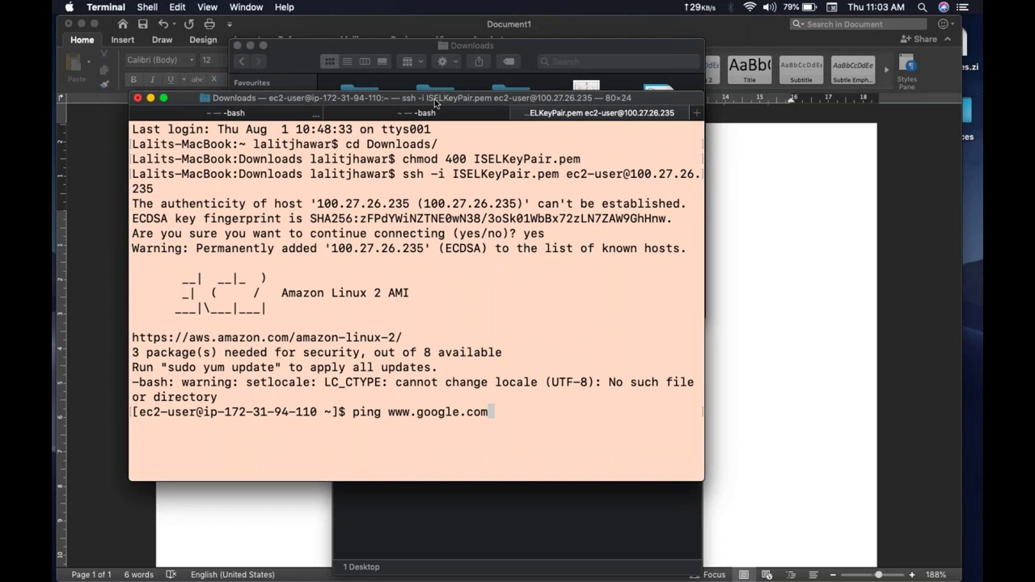
{"action": "key", "text": "Return"}
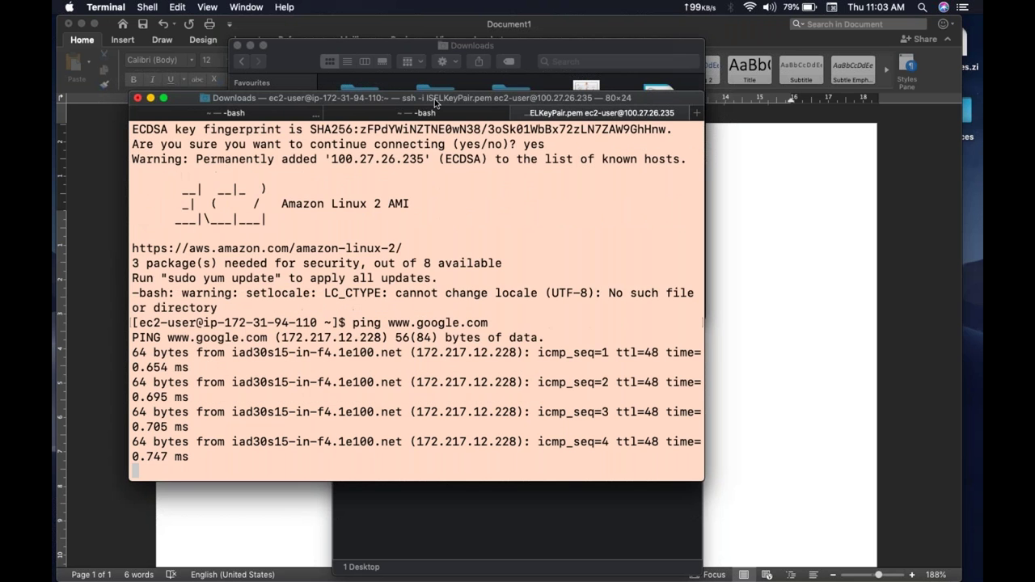
- Stop the running ping and log out of both the remote SSH session and the local shell
{"action": "key", "text": "super+d"}
{"action": "key", "text": "alt+d"}
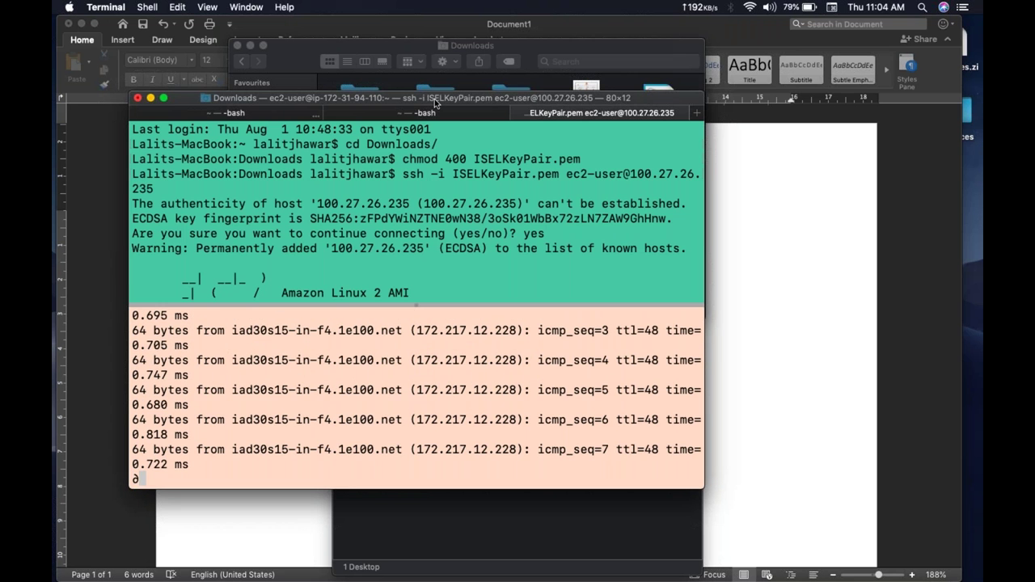
{"action": "key", "text": "ctrl+c"}
{"action": "key", "text": "ctrl+d"}
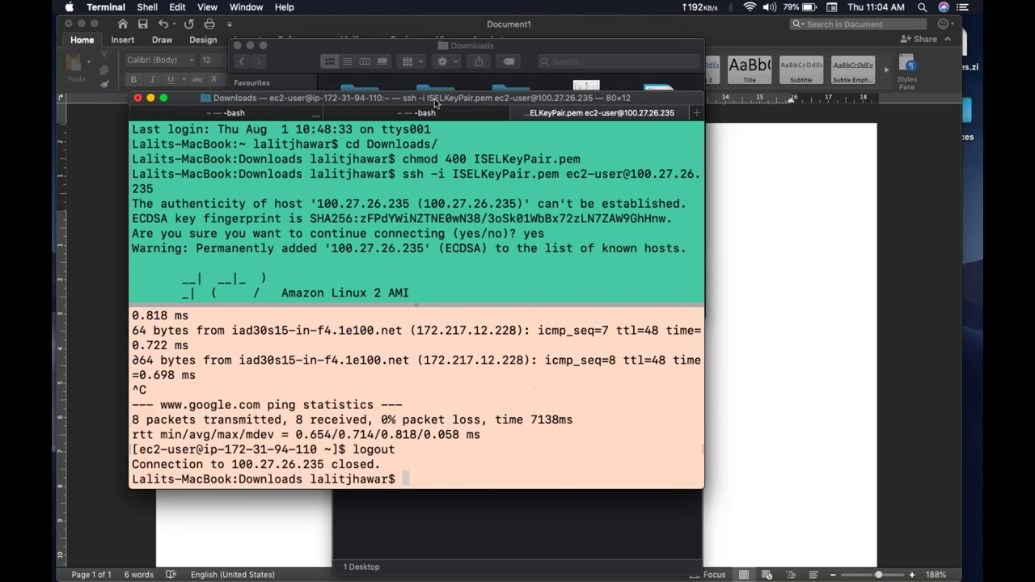
{"action": "key", "text": "ctrl+d"}
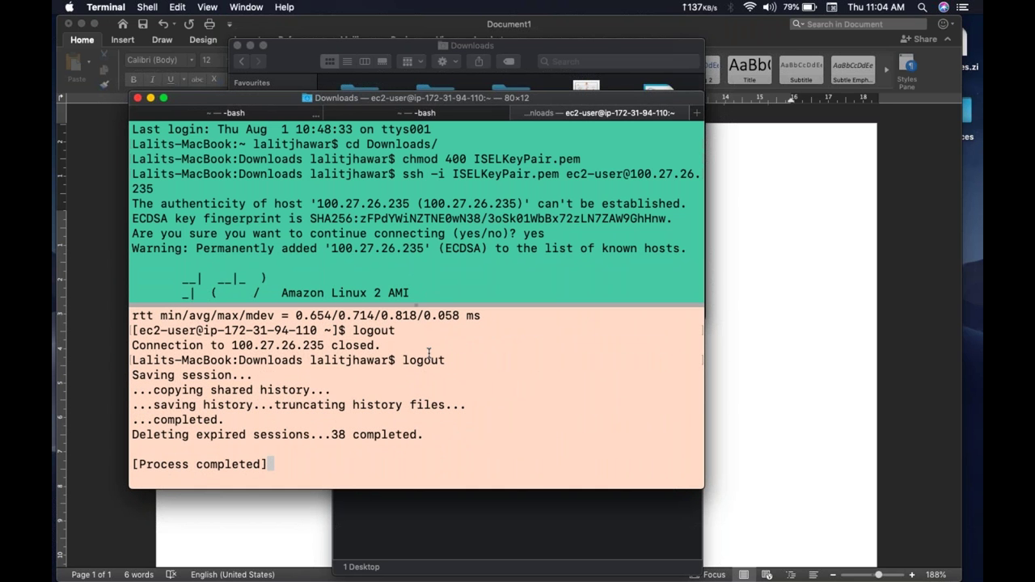
- Resize the split terminal panes and review the ping and logout output
{"action": "left_click_drag", "start_coordinate": [404, 306], "coordinate": [404, 143]}
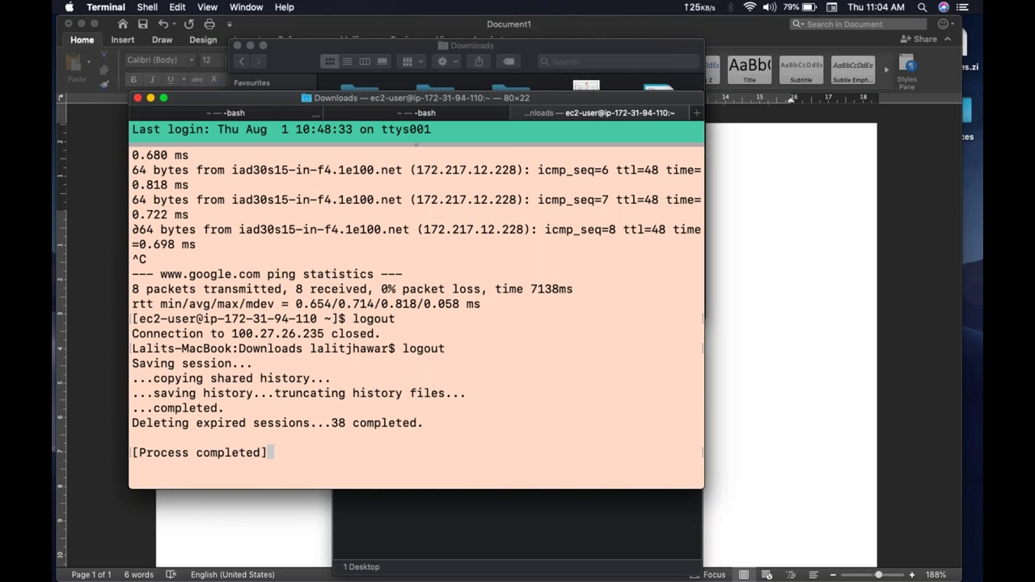
{"action": "scroll", "coordinate": [416, 307], "scroll_direction": "down", "scroll_amount": 1}
{"action": "scroll", "coordinate": [424, 426], "scroll_direction": "up", "scroll_amount": 10}
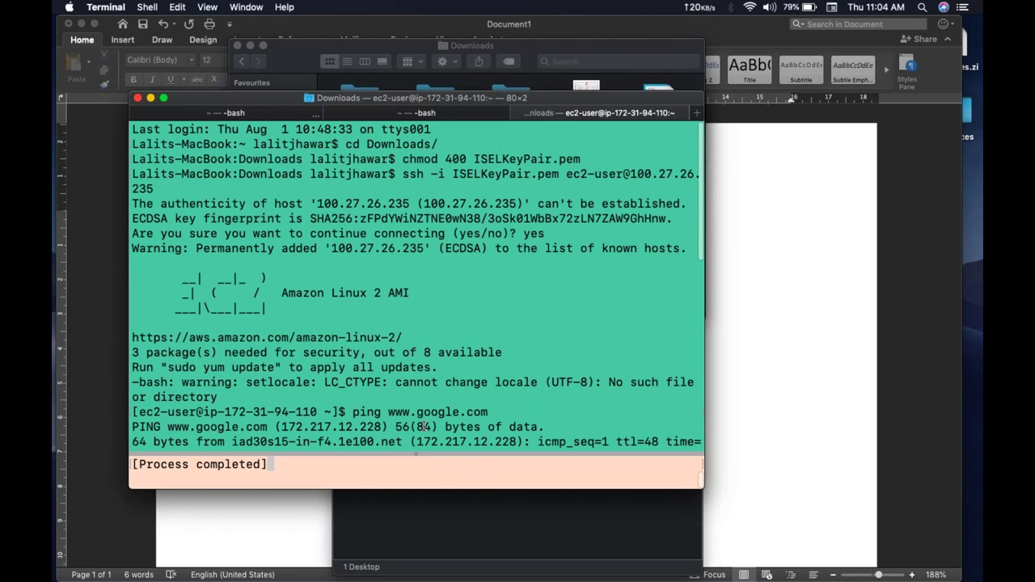
{"action": "scroll", "coordinate": [423, 426], "scroll_direction": "down", "scroll_amount": 10}
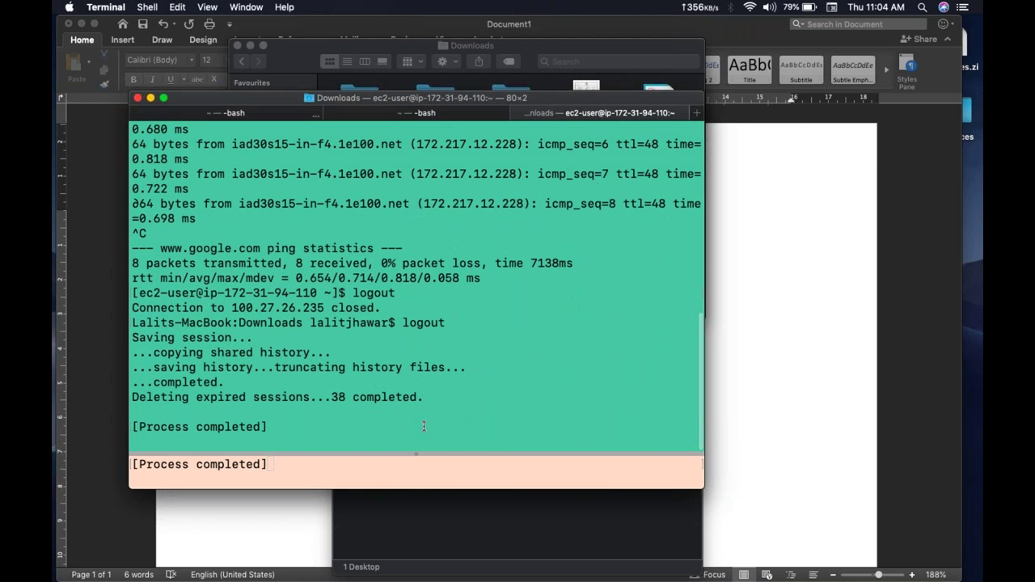
{"action": "double_click", "coordinate": [427, 367]}
{"action": "key", "text": "super+t"}
{"action": "key", "text": "super+t"}
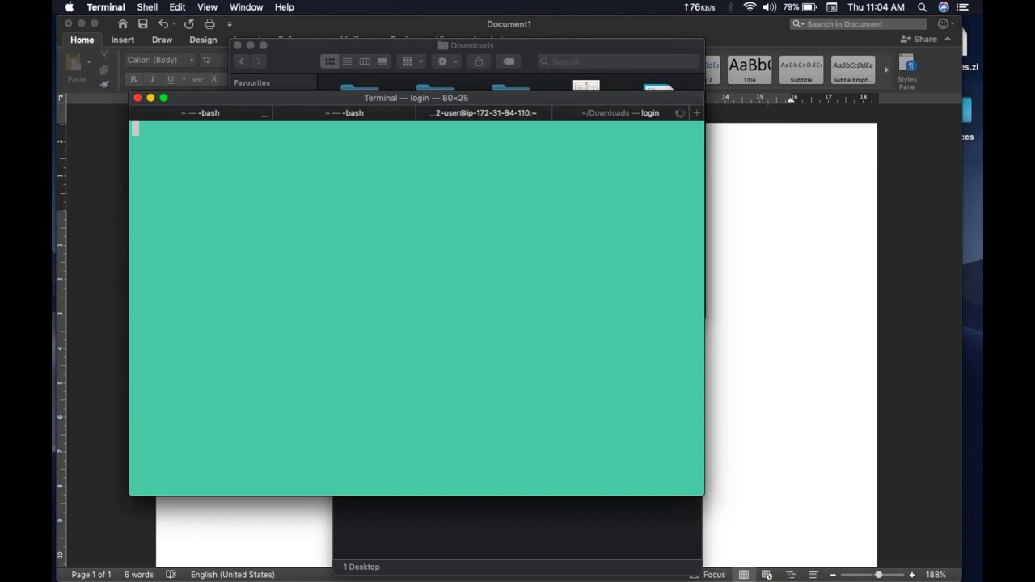
{"action": "key", "text": "Up"}
{"action": "key", "text": "Return"}
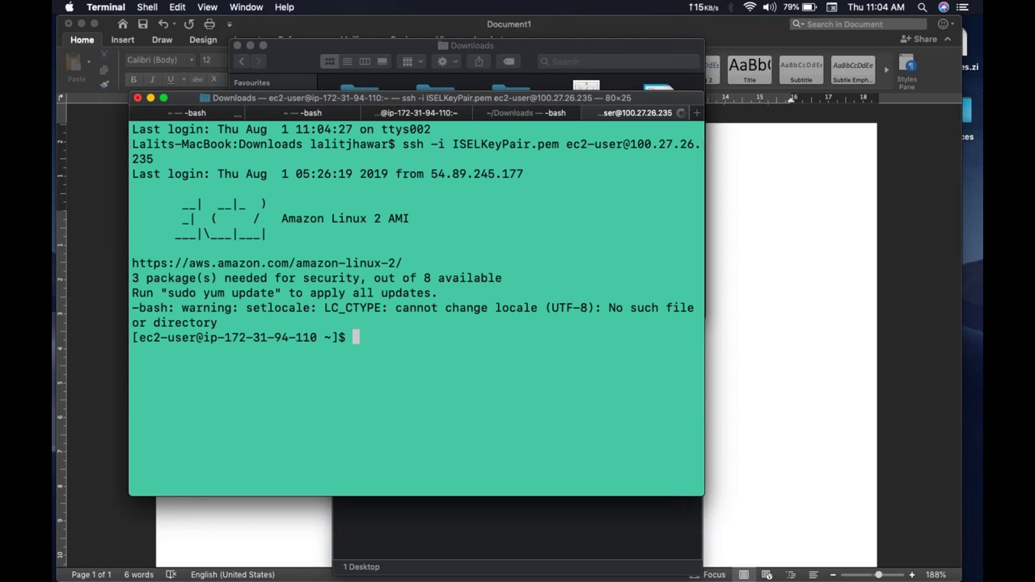
{"action": "type", "text": "sudo su"}
{"action": "key", "text": "Return"}
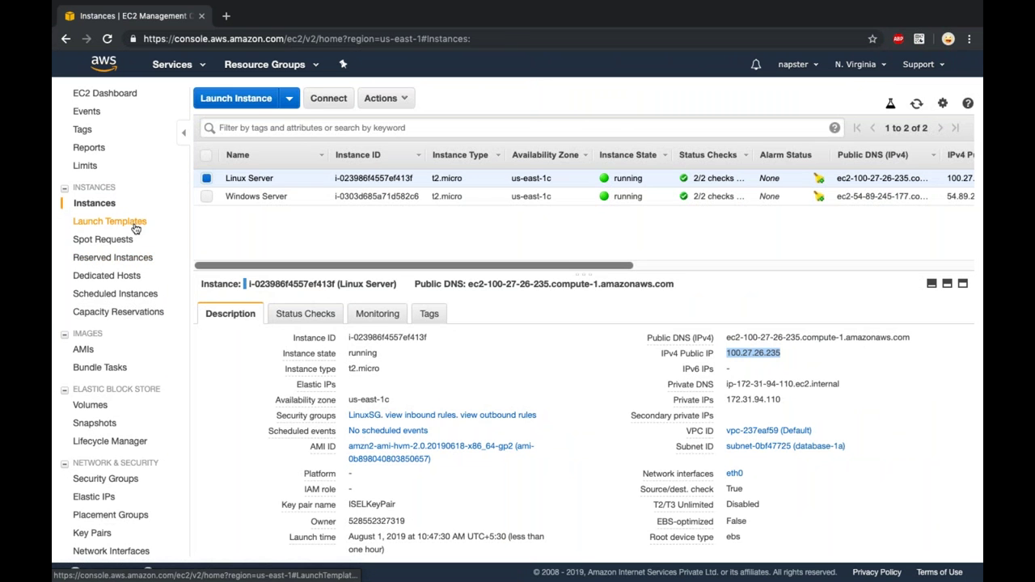
- Switch to the EC2 console in the browser, view the AMIs list and return to the instances list
{"action": "left_click", "coordinate": [92, 349]}
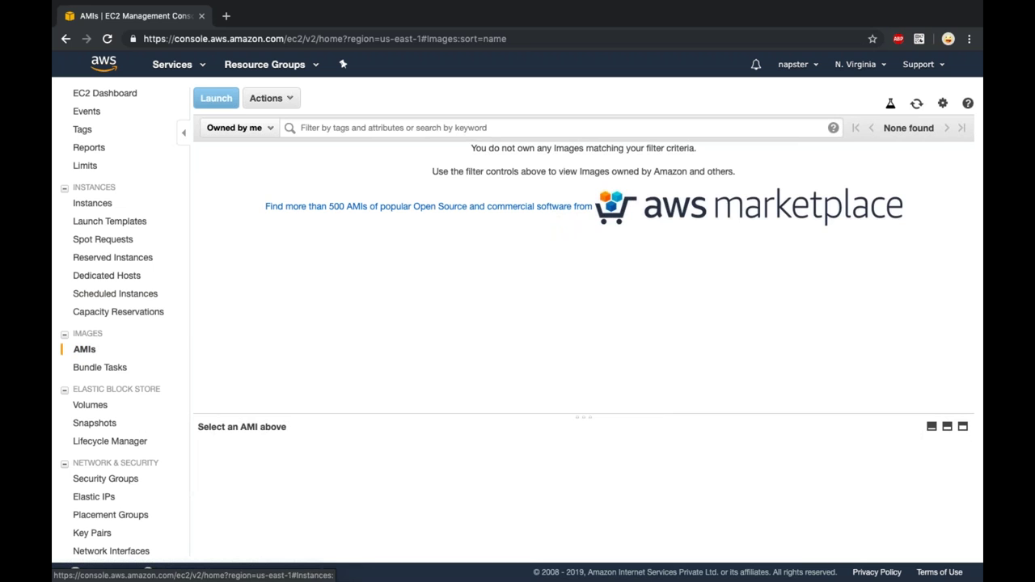
{"action": "left_click", "coordinate": [93, 203]}
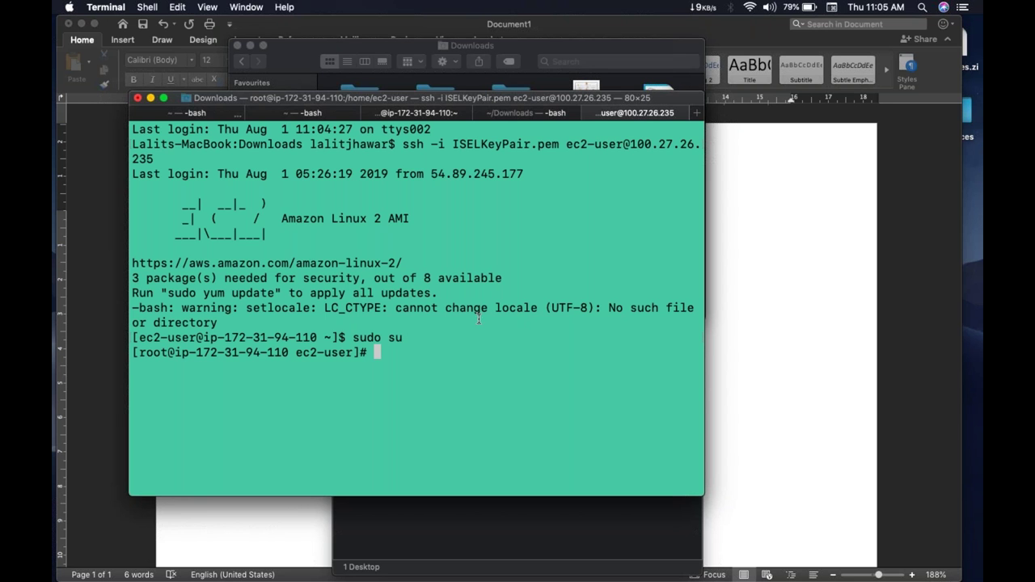
- Back in the terminal, install the httpd package with yum and accept the installation
{"action": "type", "text": "yum"}
{"action": "type", "text": "install httpd -y"}
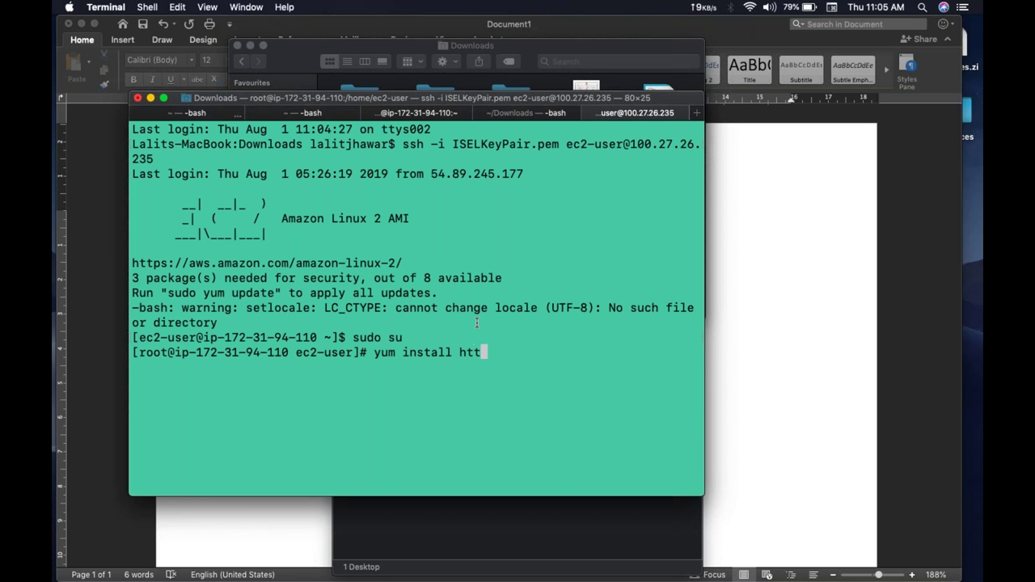
{"action": "key", "text": "BackSpace"}
{"action": "key", "text": "BackSpace"}
{"action": "key", "text": "Return"}
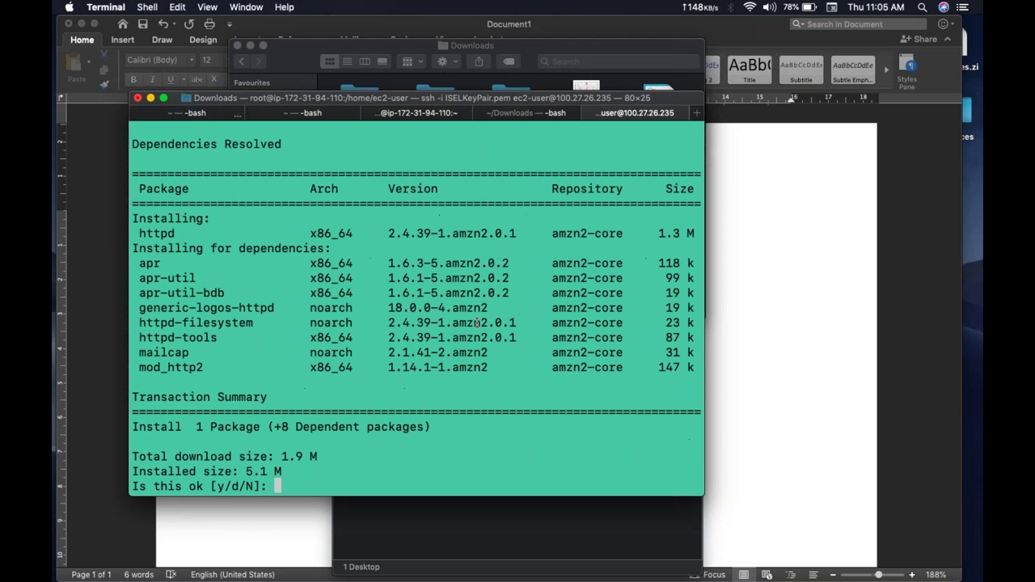
{"action": "type", "text": "y"}
{"action": "key", "text": "Return"}
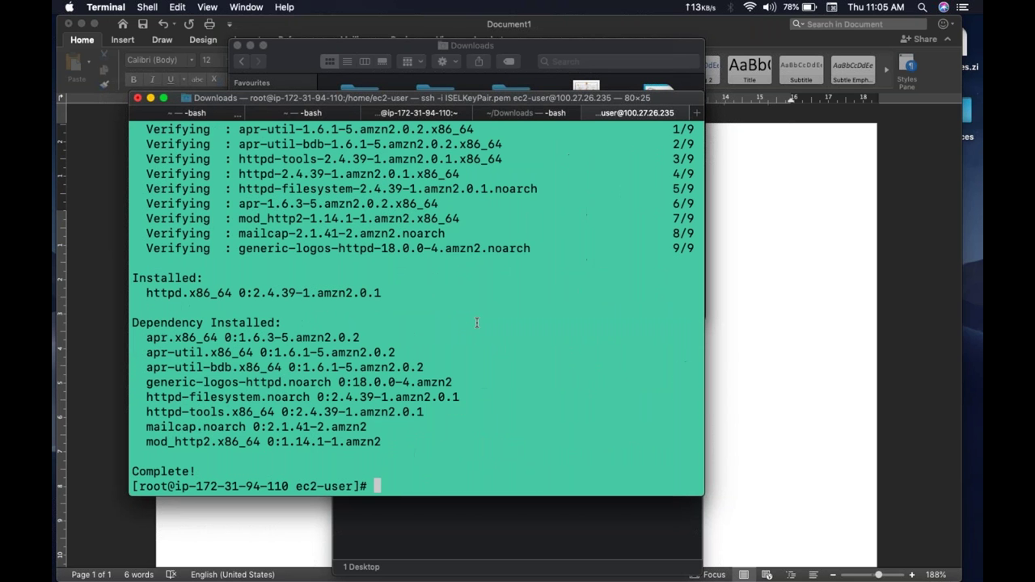
- Start the web server with the command service httpd start
{"action": "type", "text": "service httpd star"}
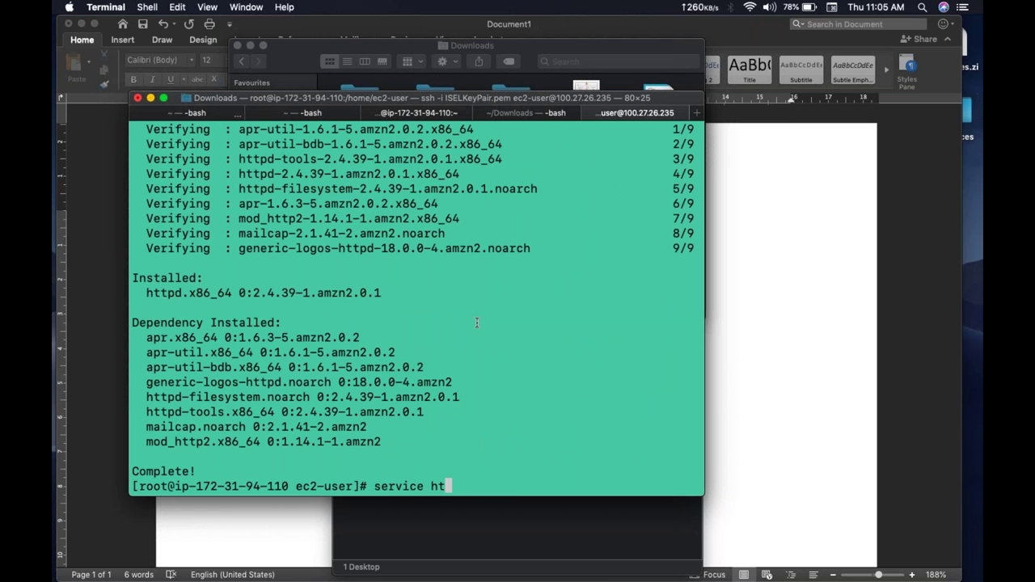
{"action": "type", "text": "t"}
{"action": "key", "text": "BackSpace"}
{"action": "key", "text": "BackSpace"}
{"action": "type", "text": "art"}
{"action": "key", "text": "Return"}
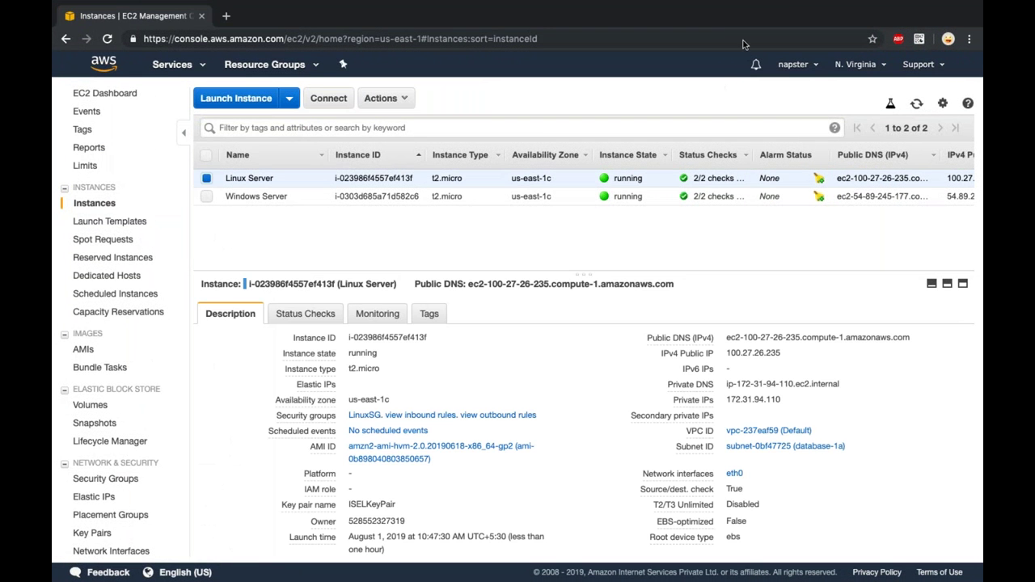
- Copy the Linux Server's IPv4 public IP from the EC2 console and open 100.27.26.235 in a new browser tab
{"action": "left_click", "coordinate": [790, 356]}
{"action": "key", "text": "ctrl+t"}
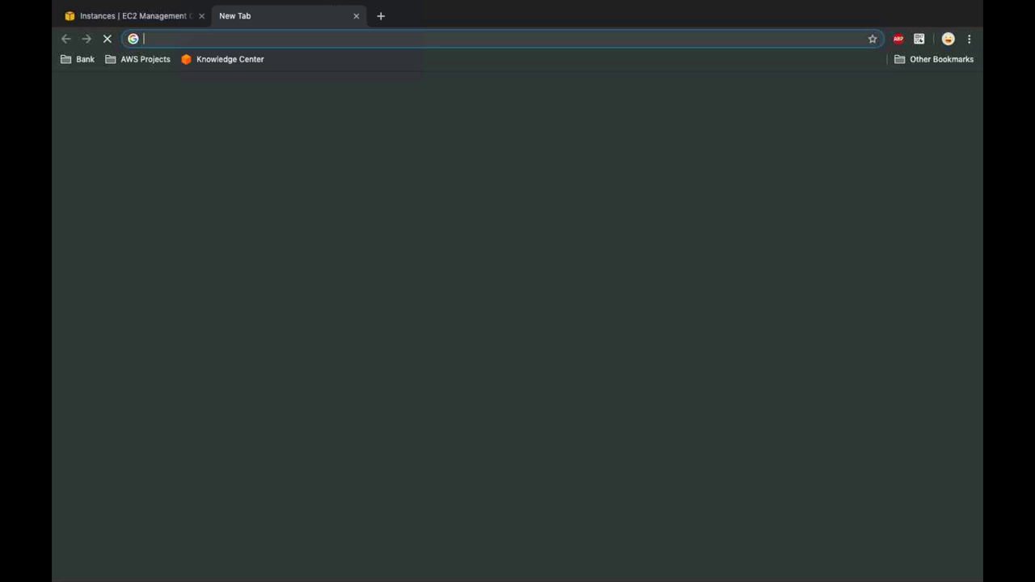
{"action": "key", "text": "ctrl+v"}
{"action": "key", "text": "Return"}
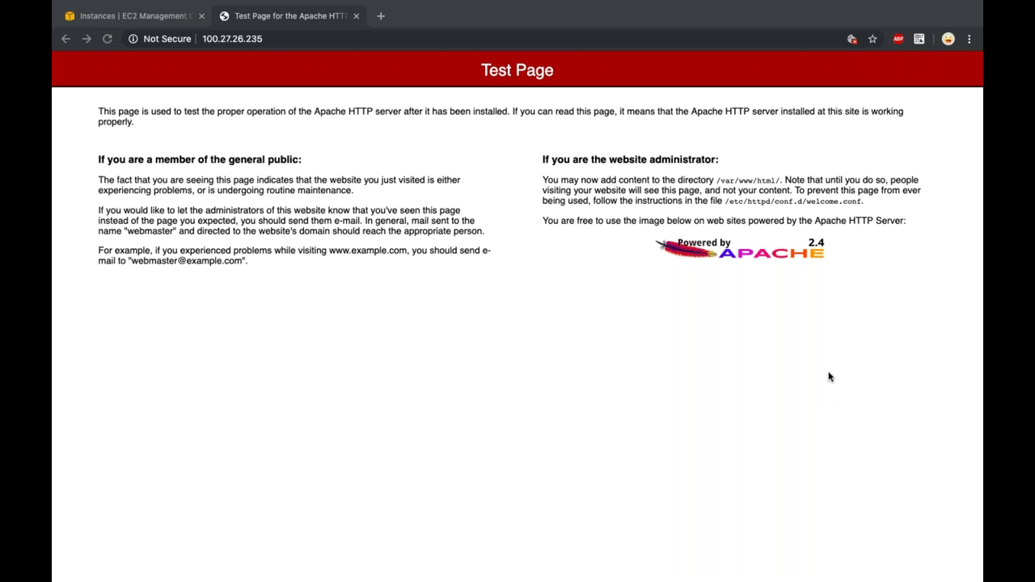
- Return to the terminal, change to /var/www/html/ and open a new index.html file in vi
{"action": "left_click", "coordinate": [634, 351]}
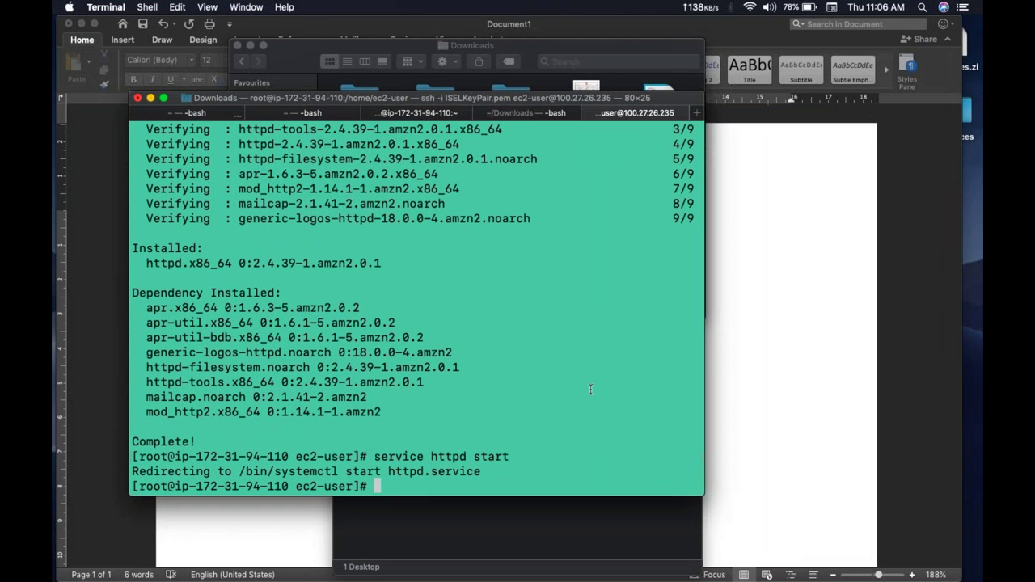
{"action": "type", "text": "cd /var/www/html/"}
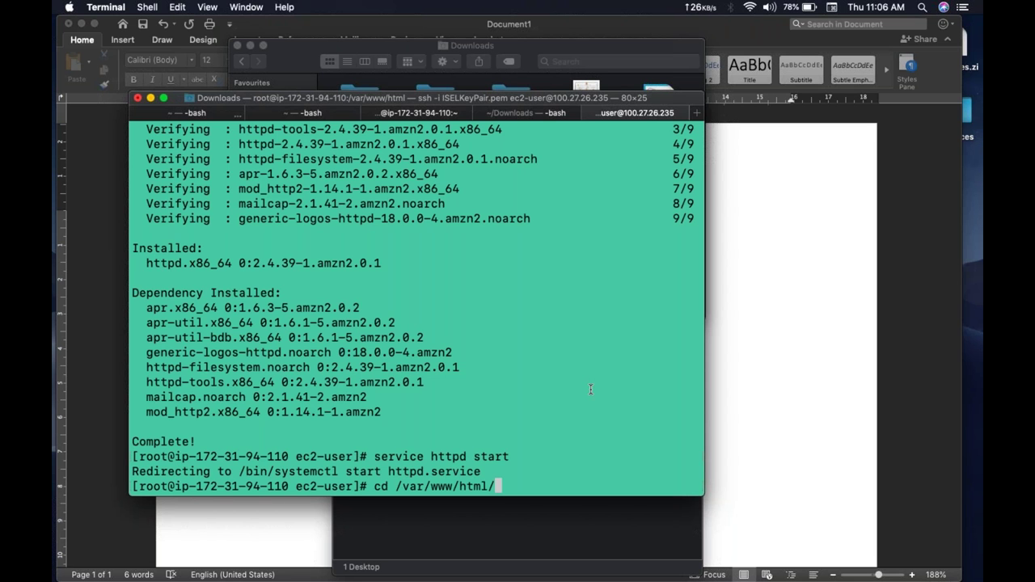
{"action": "key", "text": "Return"}
{"action": "type", "text": "vi "}
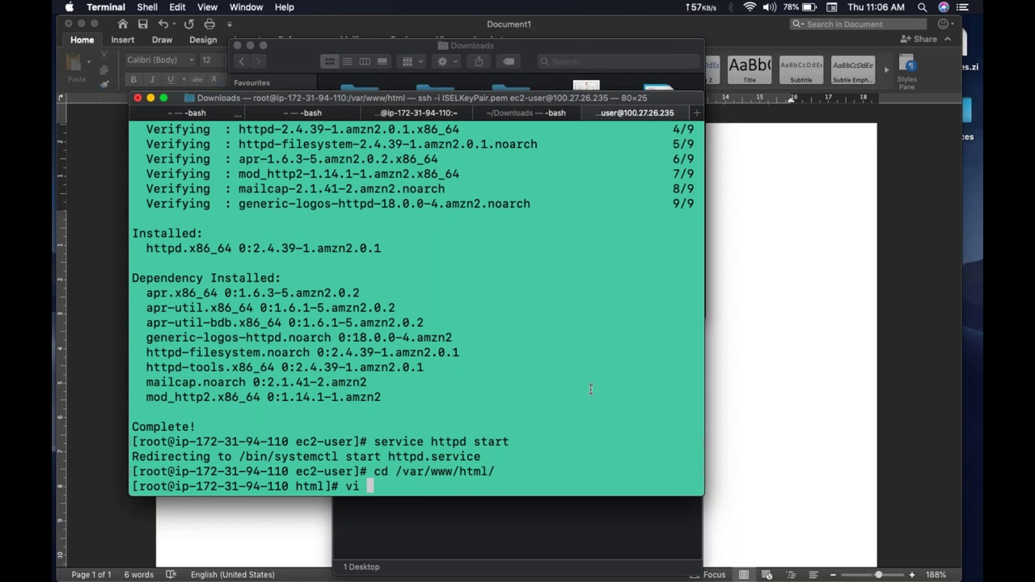
{"action": "type", "text": "index.html"}
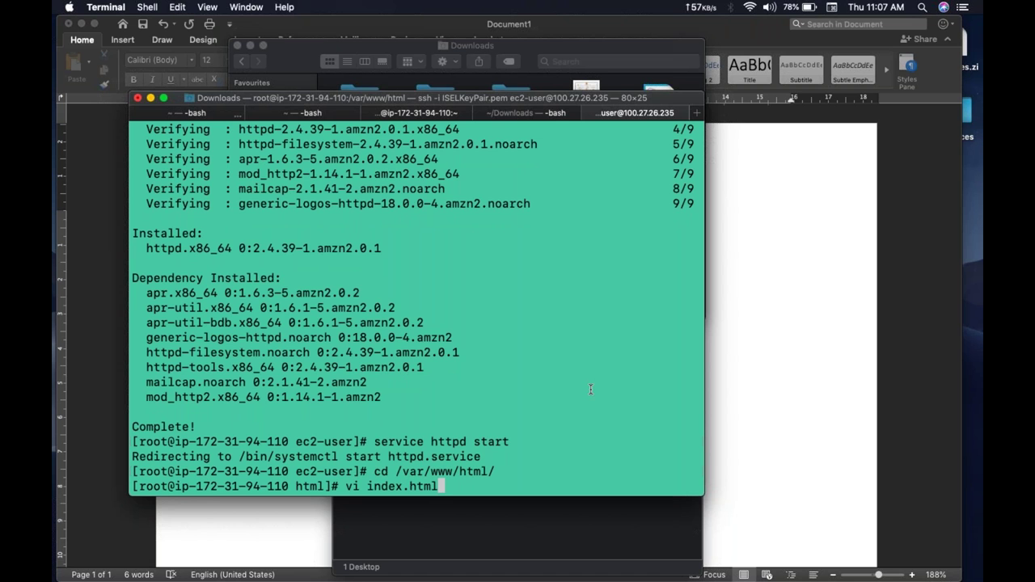
{"action": "key", "text": "Return"}
- Write "Test Page" into index.html, then save the file and quit vi
{"action": "key", "text": "i"}
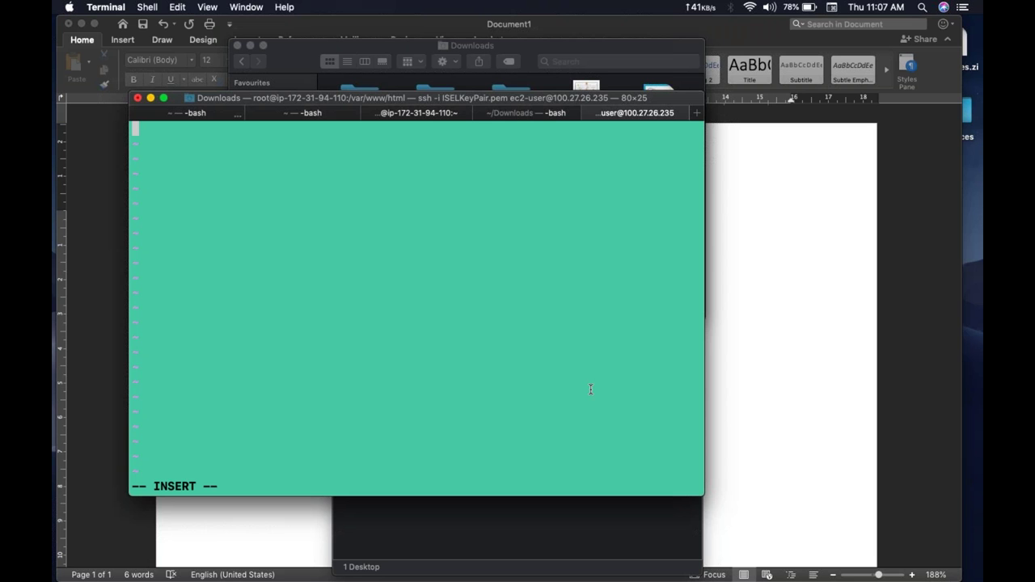
{"action": "type", "text": "Test Page"}
{"action": "key", "text": "Escape"}
{"action": "type", "text": ":wq"}
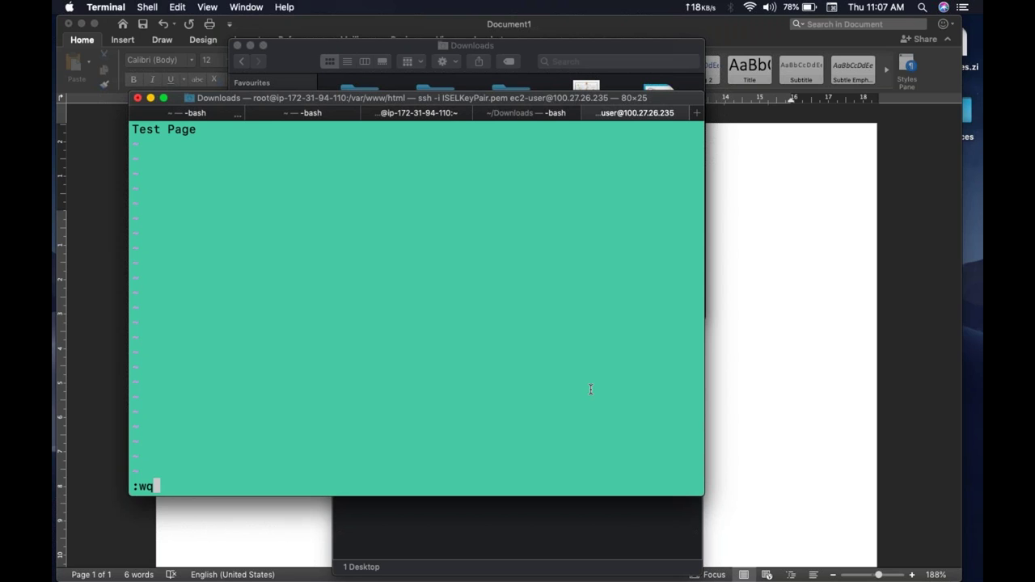
{"action": "key", "text": "Return"}
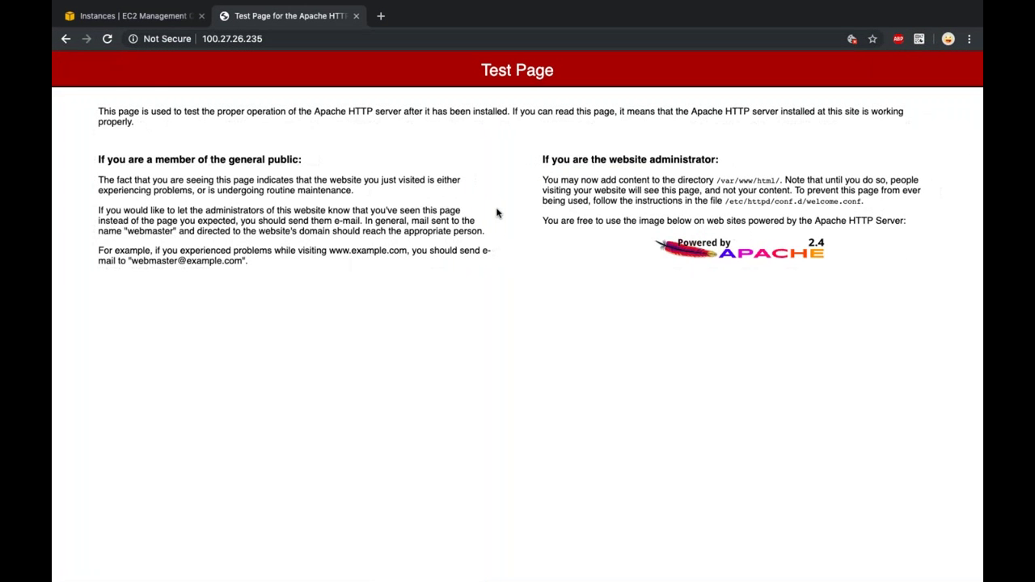
- Reload the 100.27.26.235 page in the browser to check the new index page, and close its tab
{"action": "left_click", "coordinate": [108, 40]}
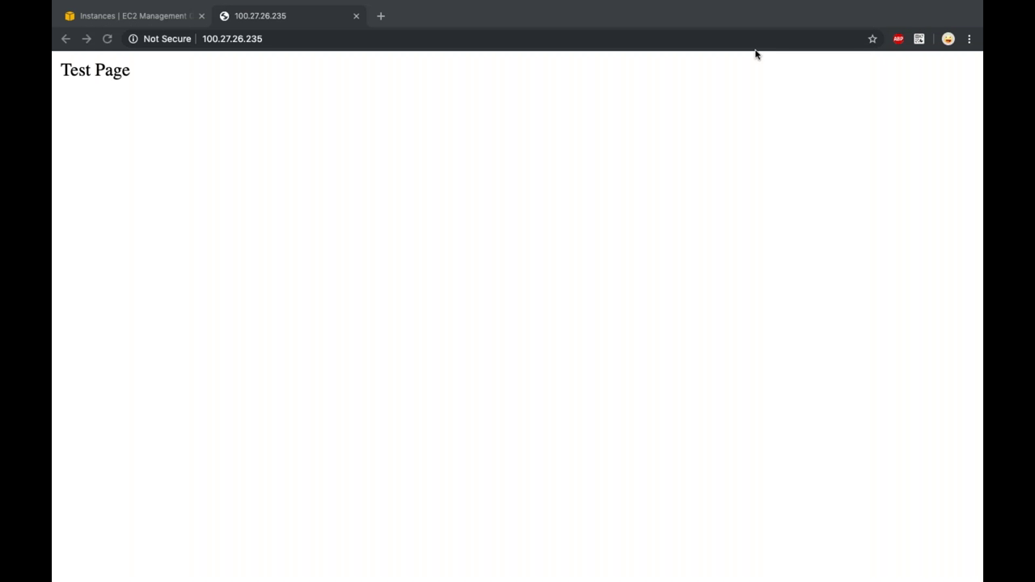
{"action": "left_click", "coordinate": [574, 214]}
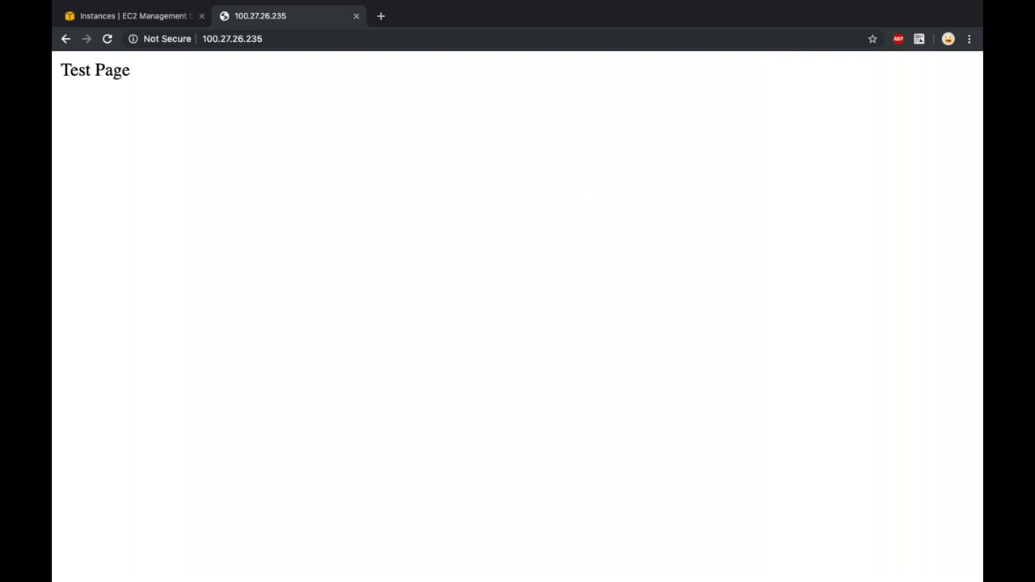
{"action": "key", "text": "super+w"}
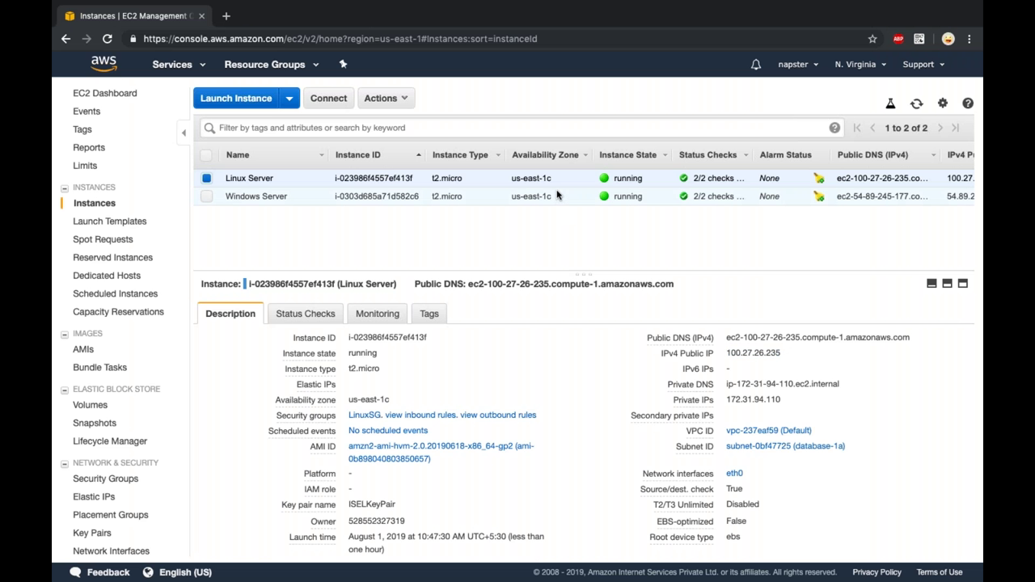
- Terminate the Windows Server instance and confirm the termination
{"action": "left_click", "coordinate": [536, 195]}
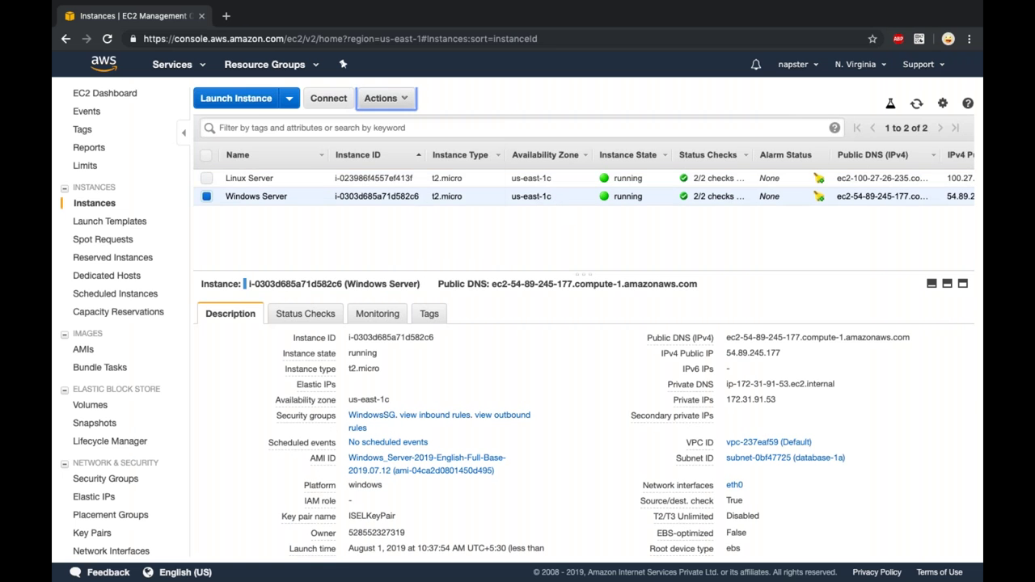
{"action": "left_click", "coordinate": [386, 98]}
{"action": "mouse_move", "coordinate": [437, 185]}
{"action": "left_click", "coordinate": [556, 244]}
{"action": "left_click", "coordinate": [706, 403]}
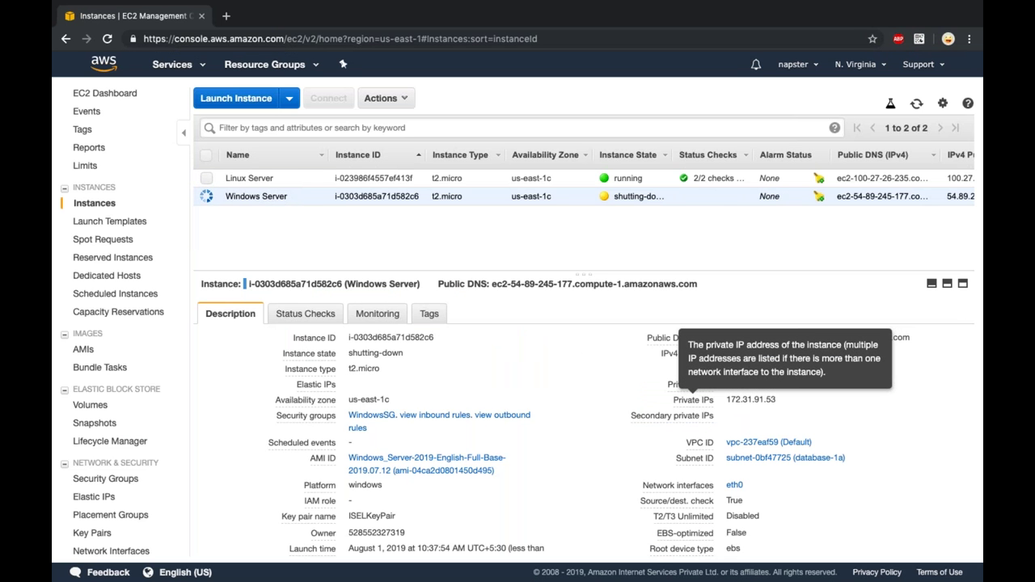
- Switch to the desktop, bring up Microsoft Remote Desktop and hide it, then return to the EC2 console
{"action": "key", "text": "ctrl+Left"}
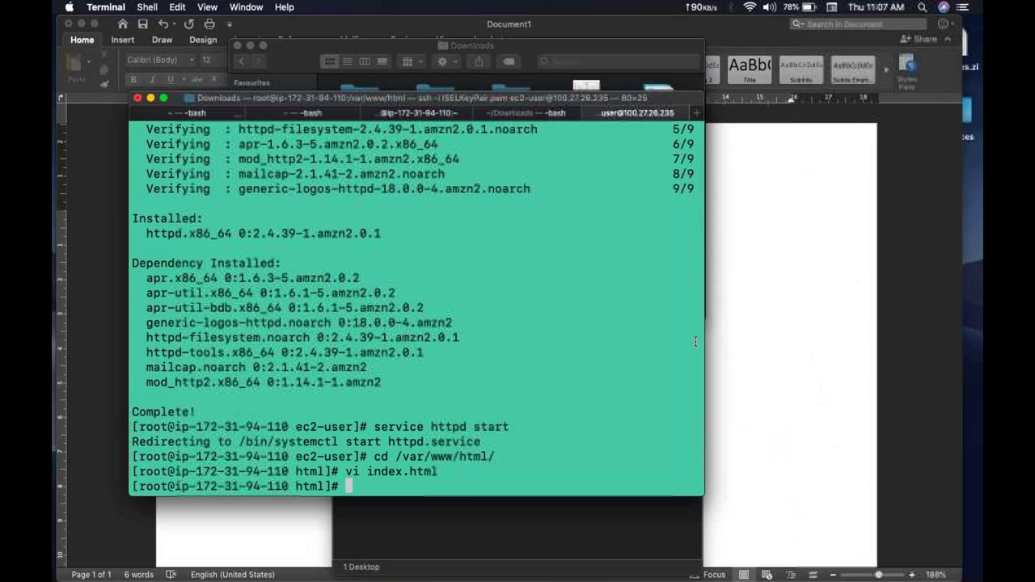
{"action": "key", "text": "ctrl+Up"}
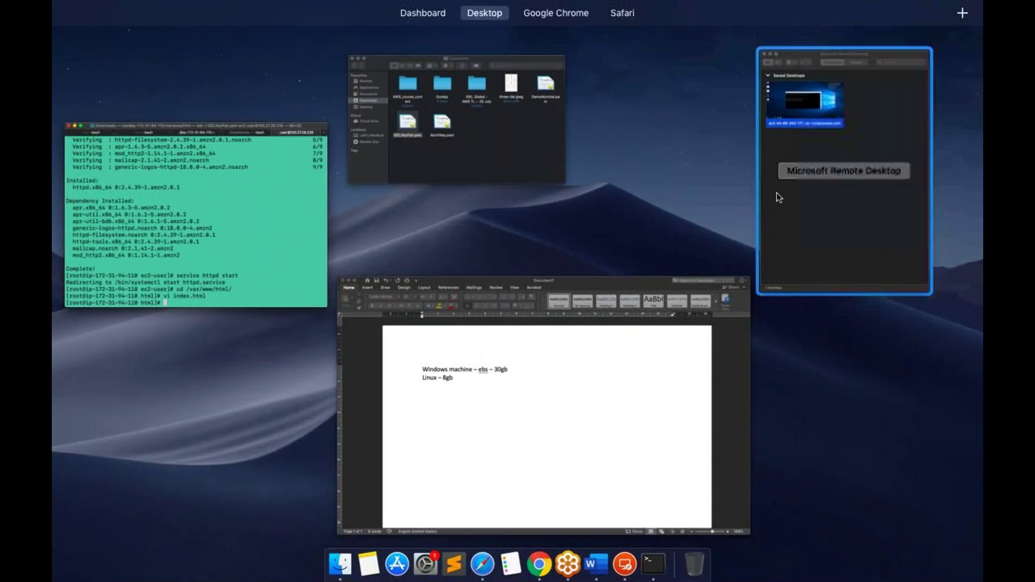
{"action": "left_click", "coordinate": [776, 192]}
{"action": "key", "text": "super+h"}
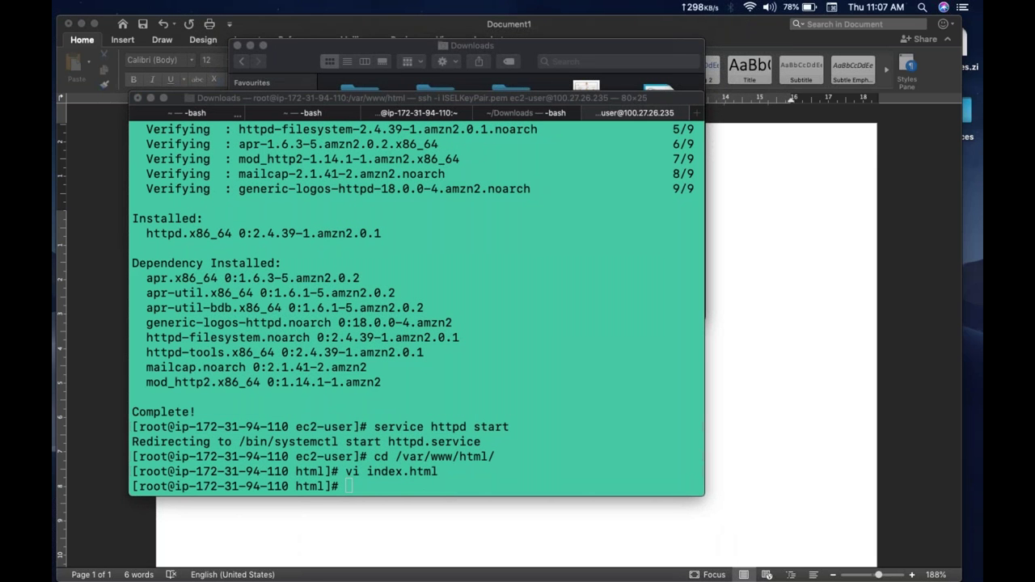
{"action": "key", "text": "ctrl+Right"}
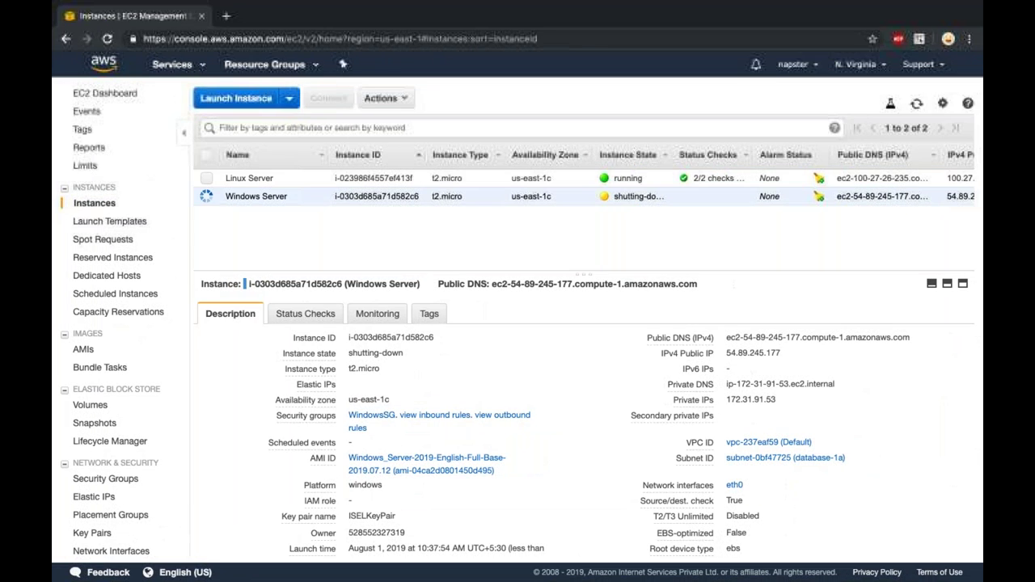
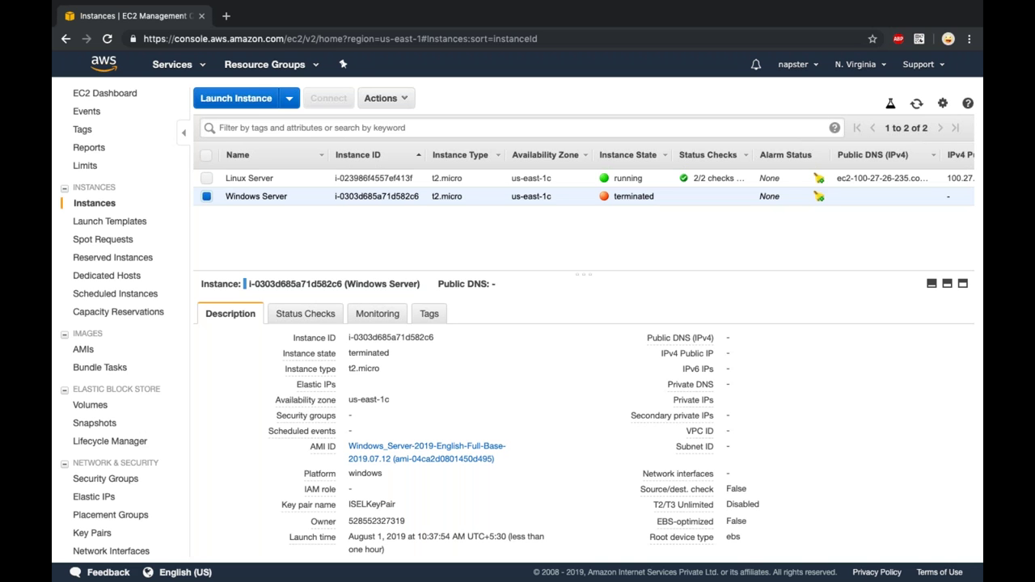
- Select the Linux Server instance and look up the Attach/Replace IAM Role option among its instance settings
{"action": "left_click", "coordinate": [593, 185]}
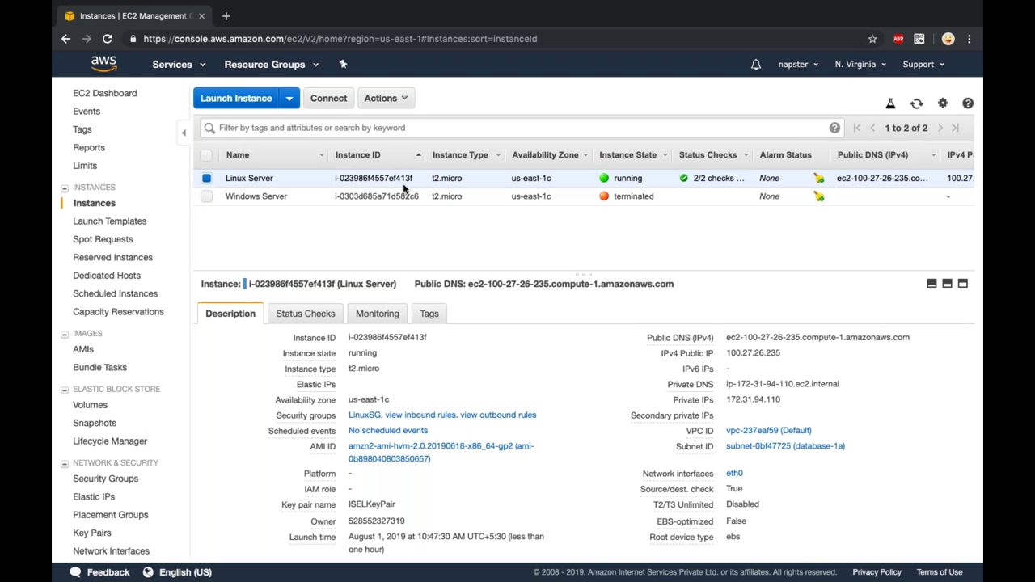
{"action": "left_click", "coordinate": [387, 108]}
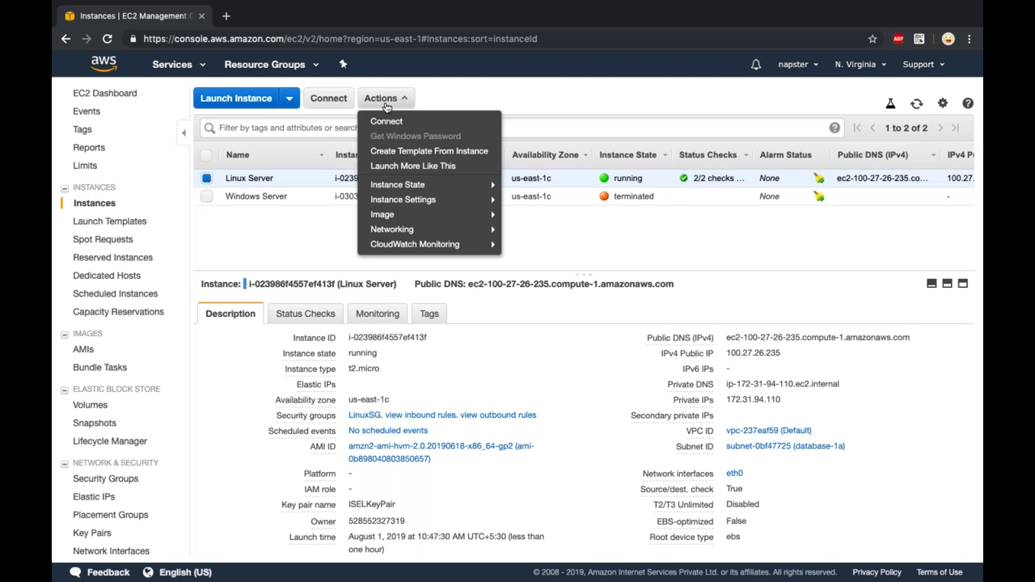
{"action": "mouse_move", "coordinate": [453, 192]}
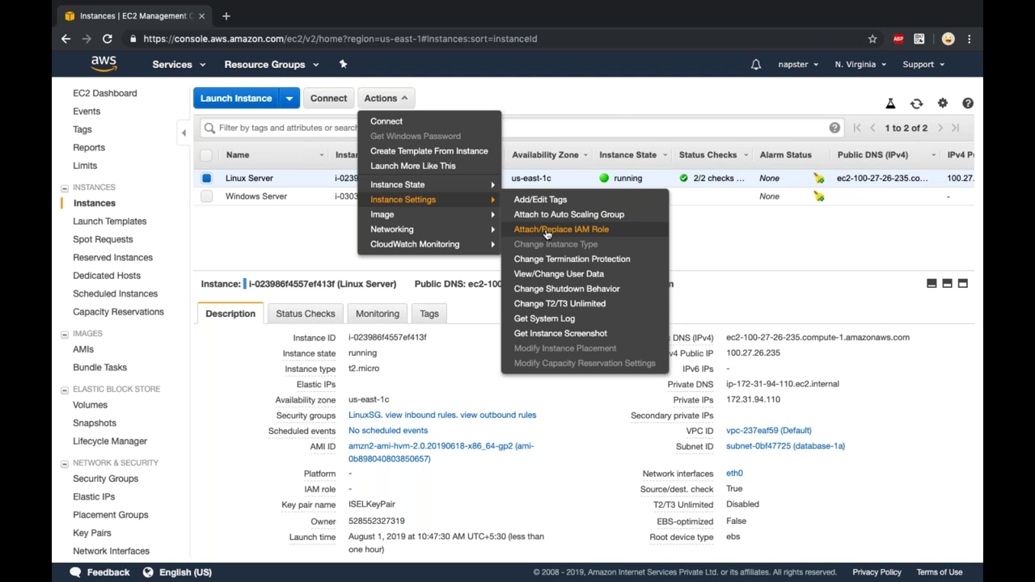
{"action": "left_click", "coordinate": [250, 249]}
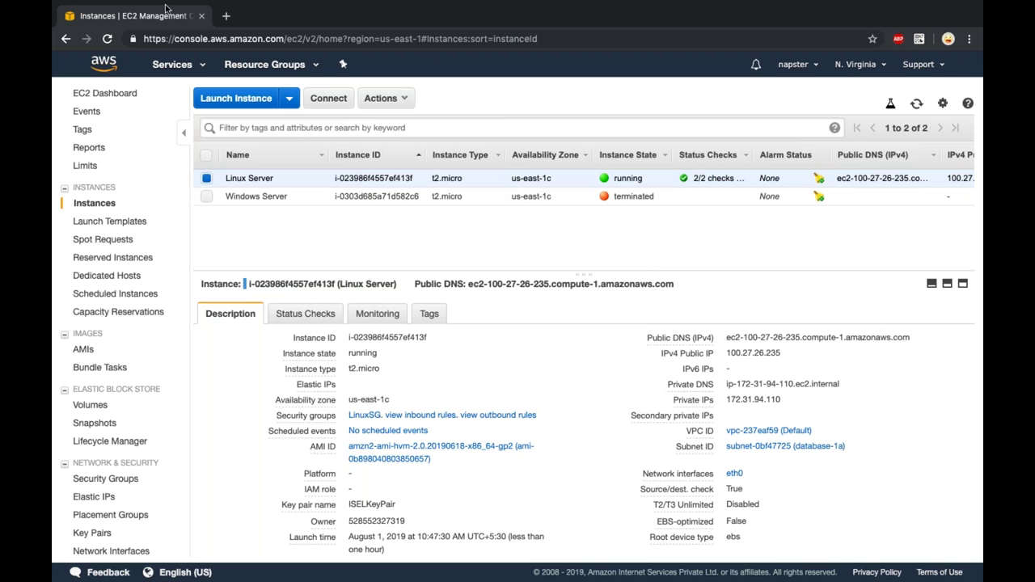
- Find the IAM service, open it in a new browser tab and switch to that tab
{"action": "left_click", "coordinate": [196, 68]}
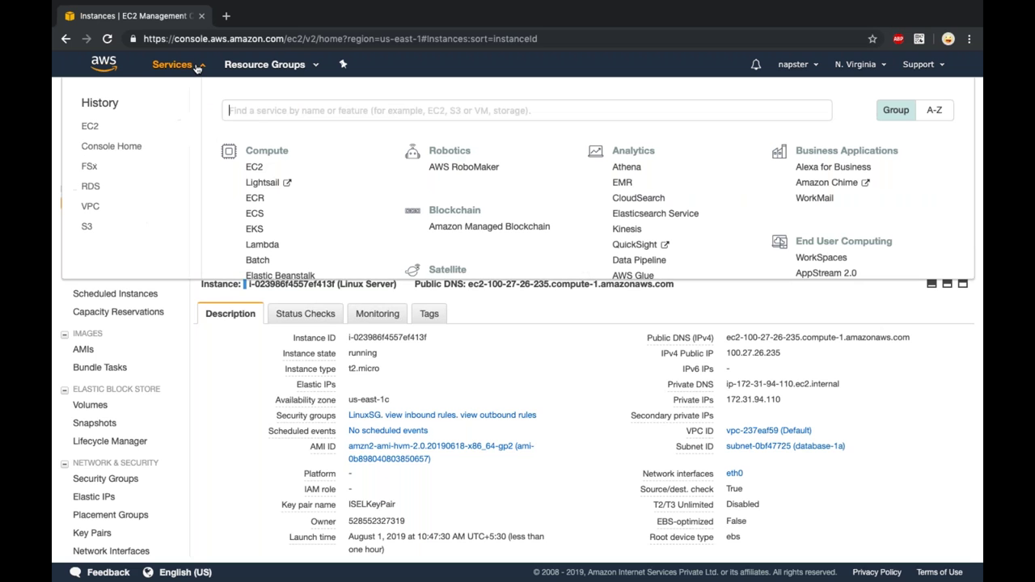
{"action": "type", "text": "iam"}
{"action": "left_click", "coordinate": [304, 153], "text": "ctrl"}
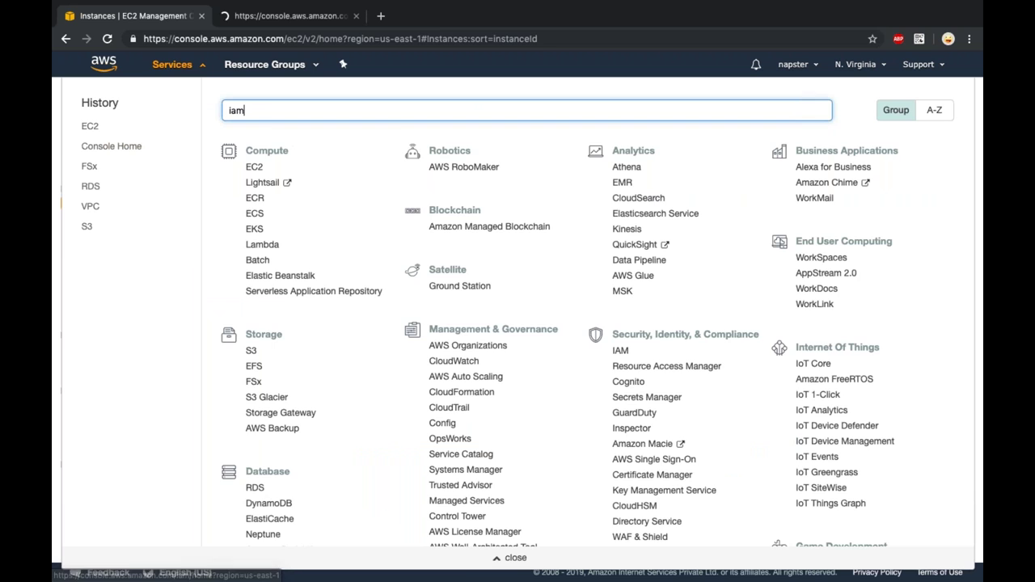
{"action": "left_click", "coordinate": [243, 18]}
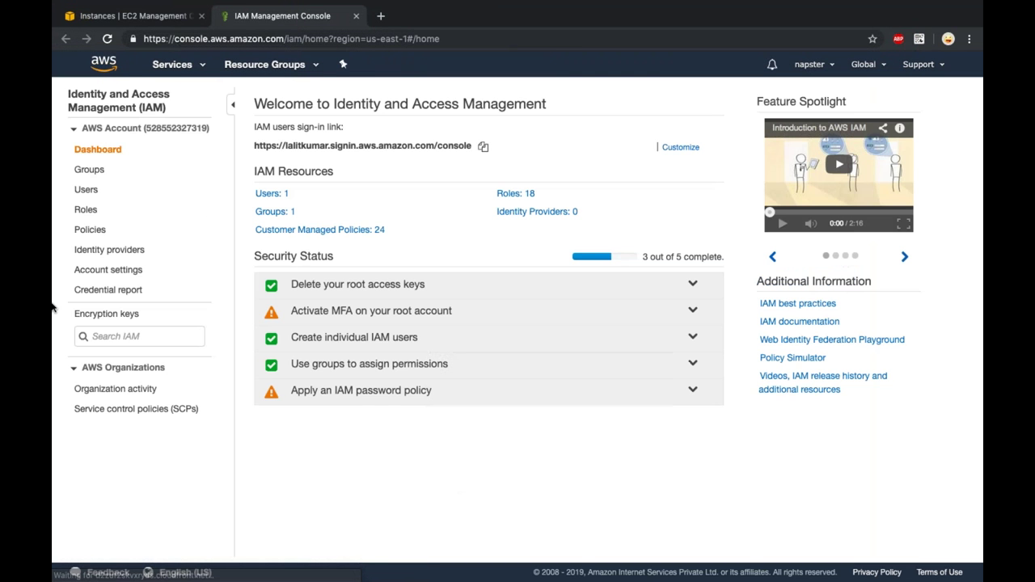
- Open the Ec2FullAccessTo-S3 role and examine the policy summary of its EC2-S3Access policy
{"action": "left_click", "coordinate": [515, 193]}
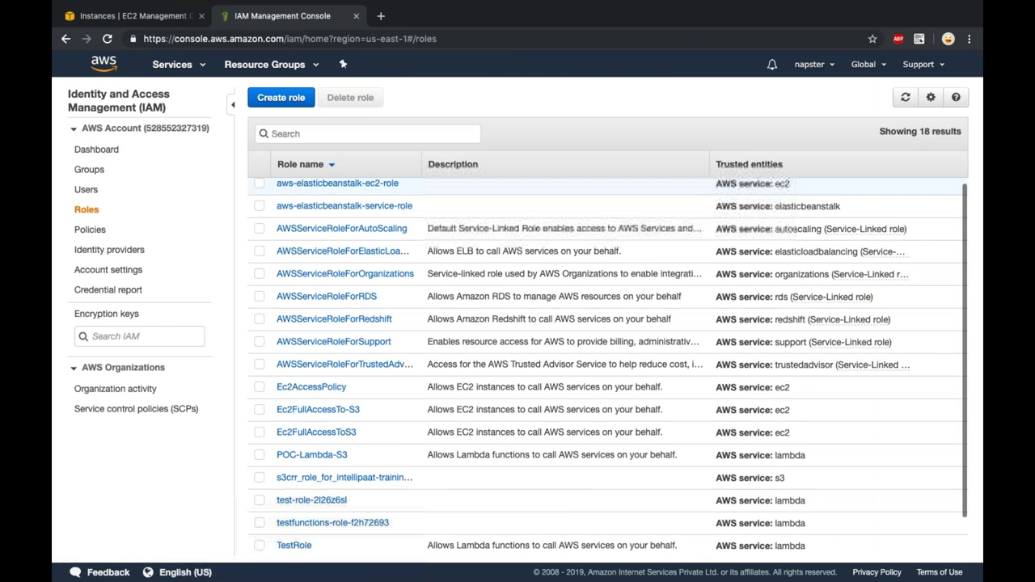
{"action": "scroll", "coordinate": [695, 202], "scroll_direction": "down", "scroll_amount": 1}
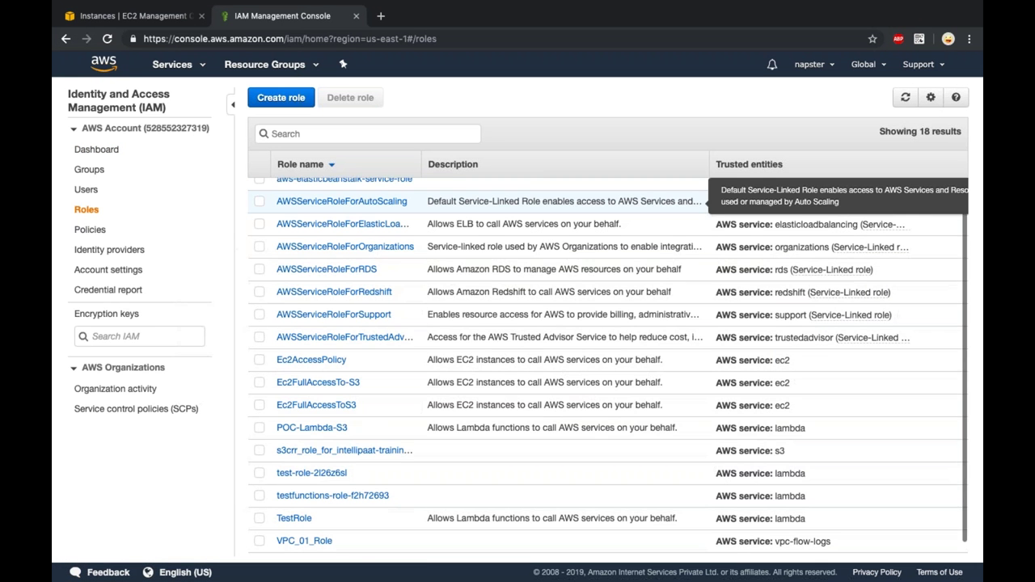
{"action": "left_click", "coordinate": [332, 390]}
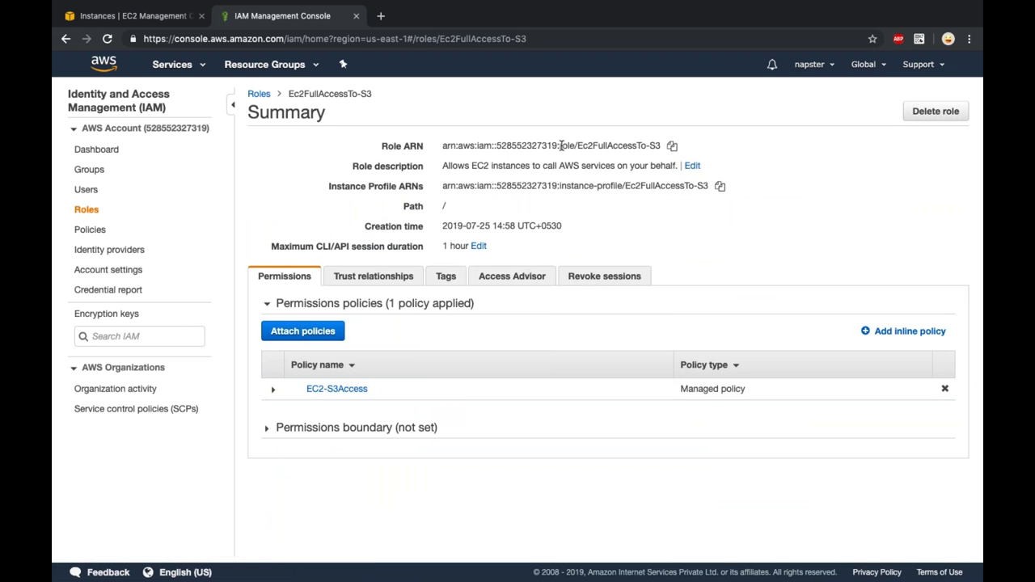
{"action": "left_click", "coordinate": [271, 390]}
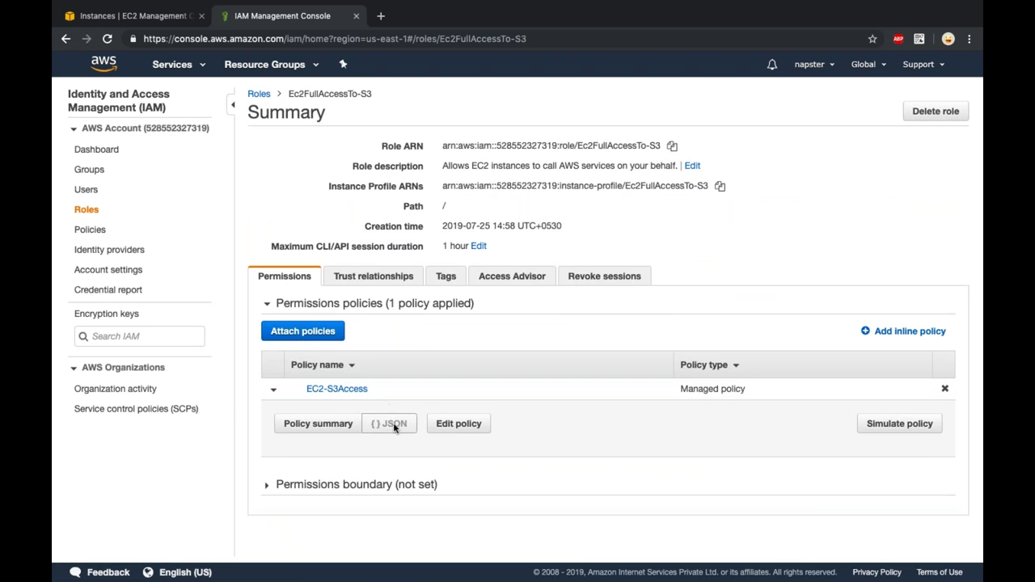
{"action": "left_click", "coordinate": [340, 429]}
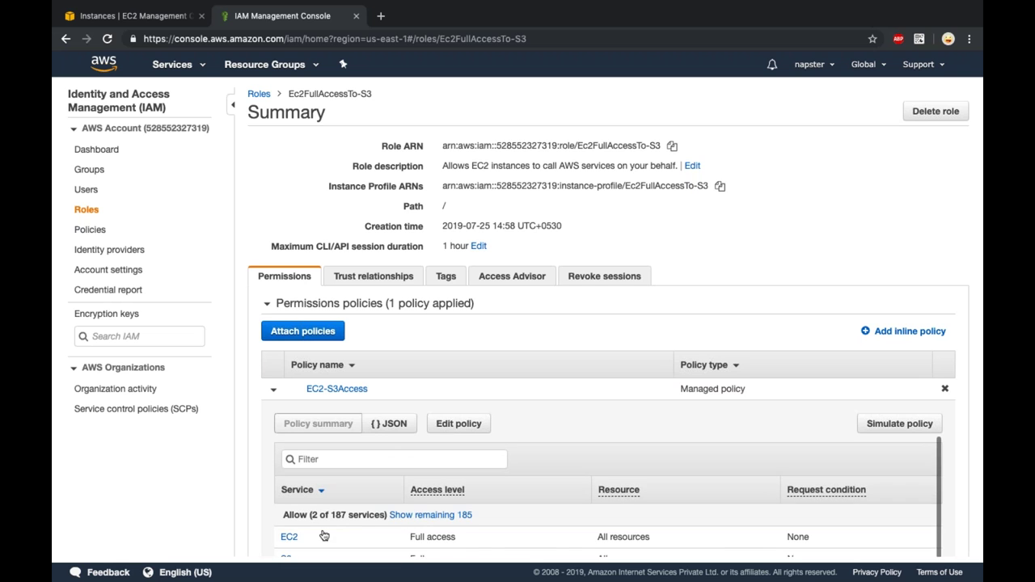
{"action": "scroll", "coordinate": [299, 487], "scroll_direction": "down", "scroll_amount": 2}
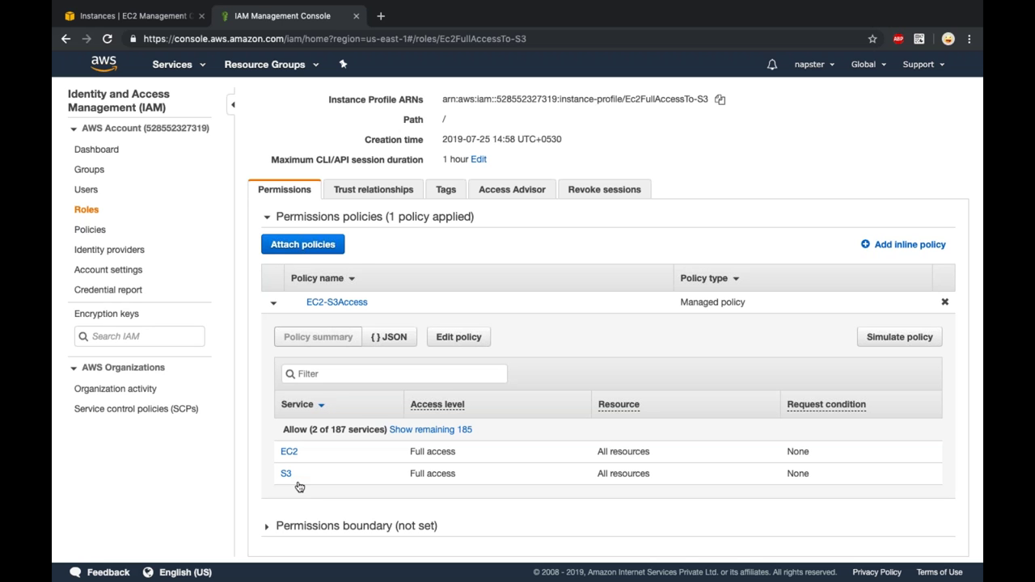
- Go back to the SSH session in the terminal and try to list the S3 buckets with aws s3 ls
{"action": "key", "text": "ctrl+shift+Tab"}
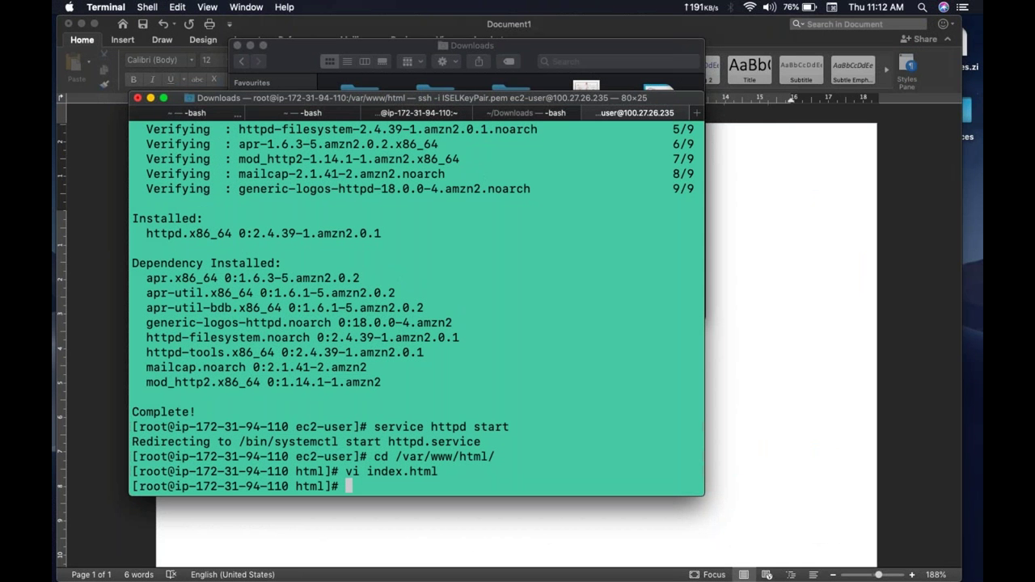
{"action": "type", "text": "aws s3"}
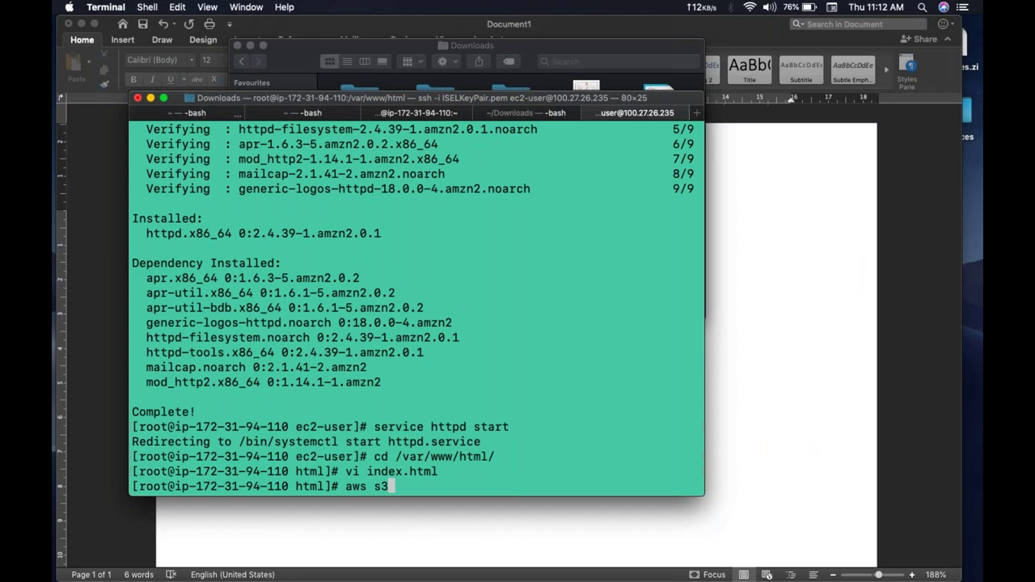
{"action": "type", "text": " ls"}
{"action": "key", "text": "Return"}
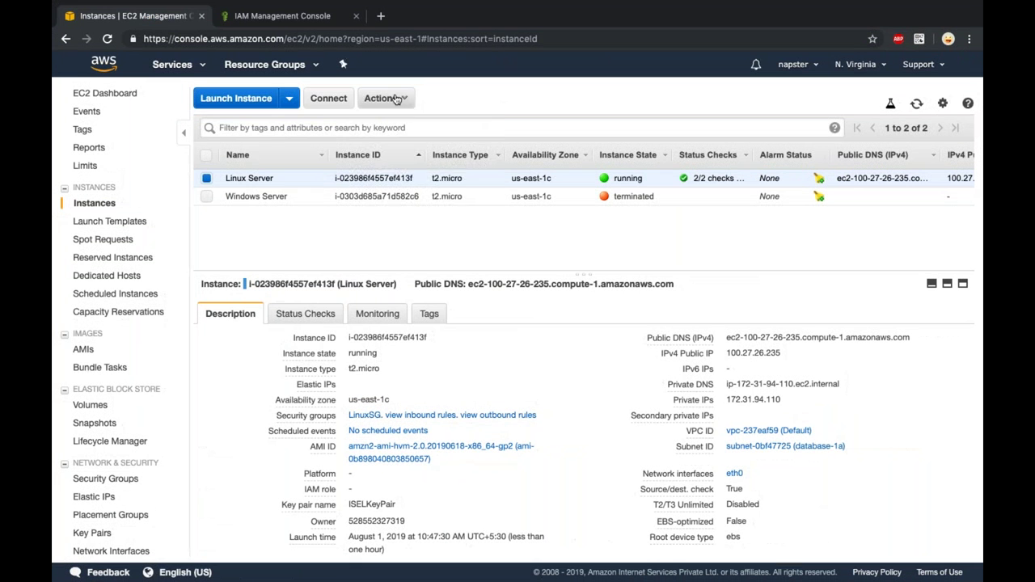
- Attach the Ec2FullAccessTo-S3 IAM role to the Linux Server instance and select the instance to check its details
{"action": "left_click", "coordinate": [382, 98]}
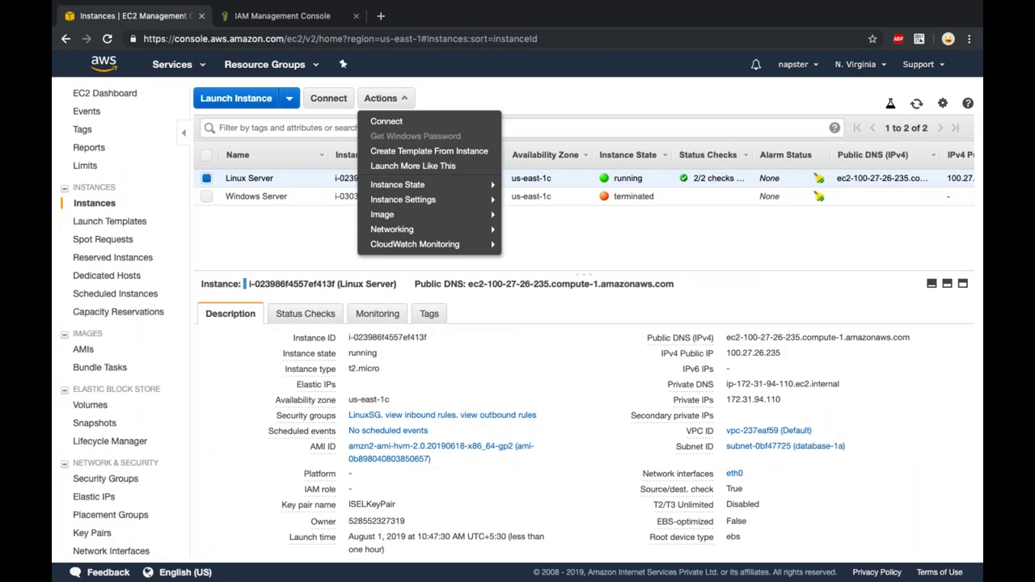
{"action": "mouse_move", "coordinate": [474, 207]}
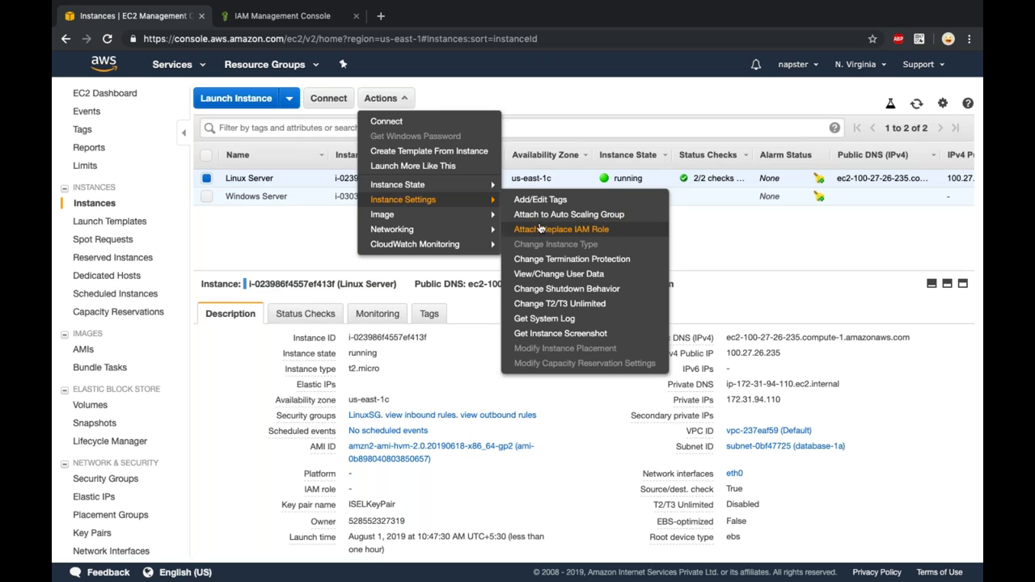
{"action": "left_click", "coordinate": [544, 231]}
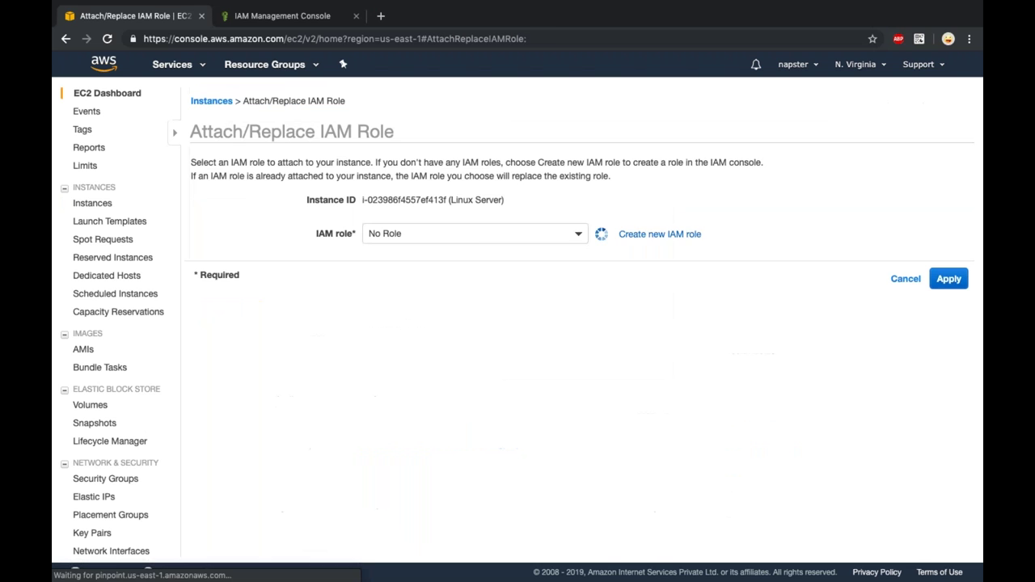
{"action": "left_click", "coordinate": [463, 239]}
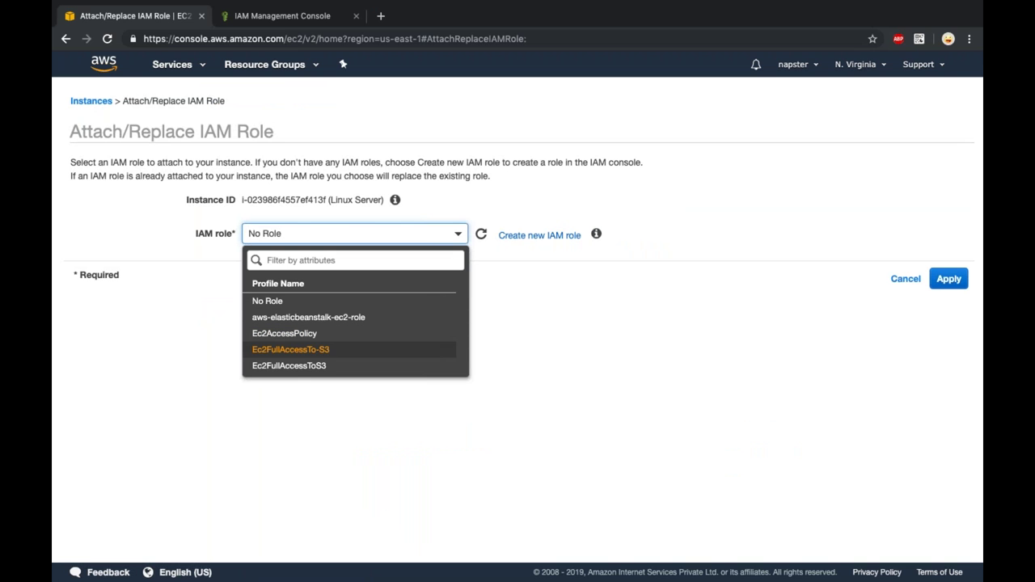
{"action": "left_click", "coordinate": [343, 348]}
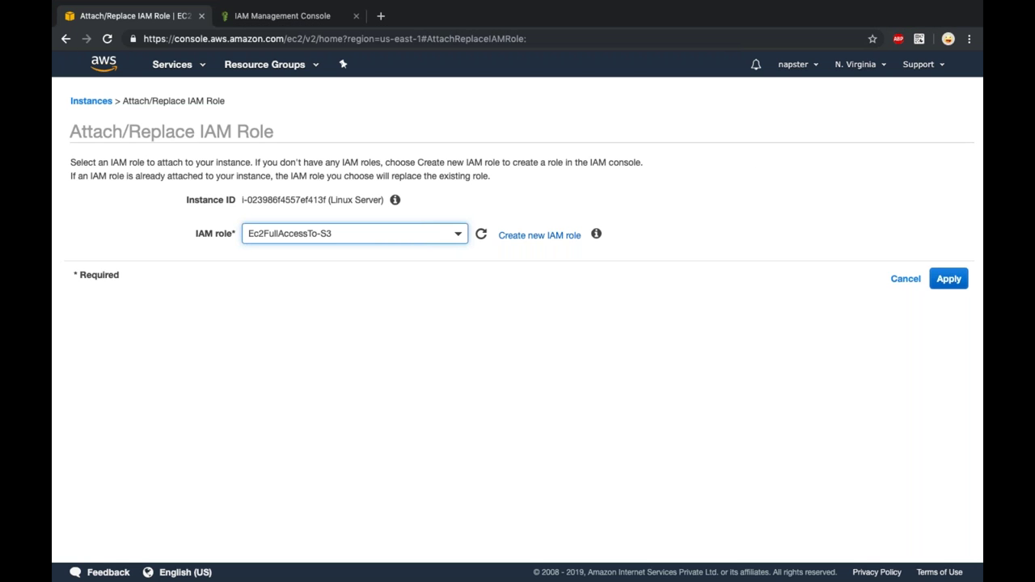
{"action": "left_click", "coordinate": [948, 278]}
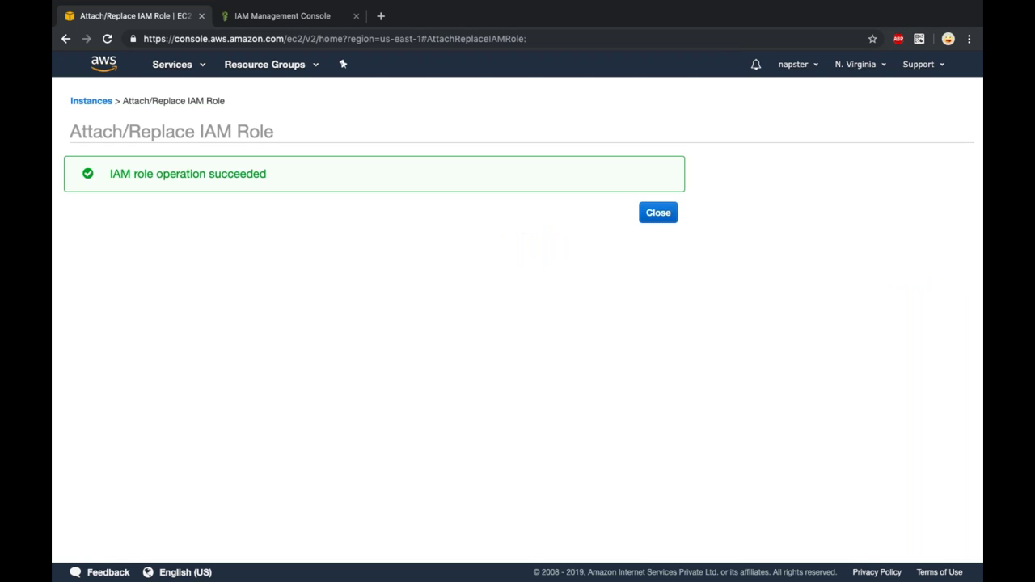
{"action": "left_click", "coordinate": [670, 215]}
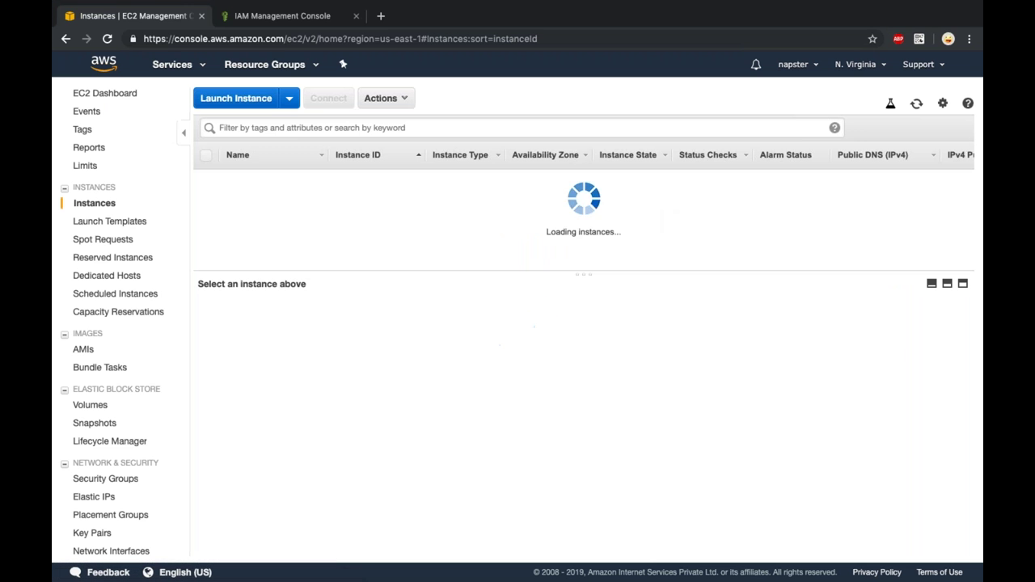
{"action": "left_click", "coordinate": [576, 182]}
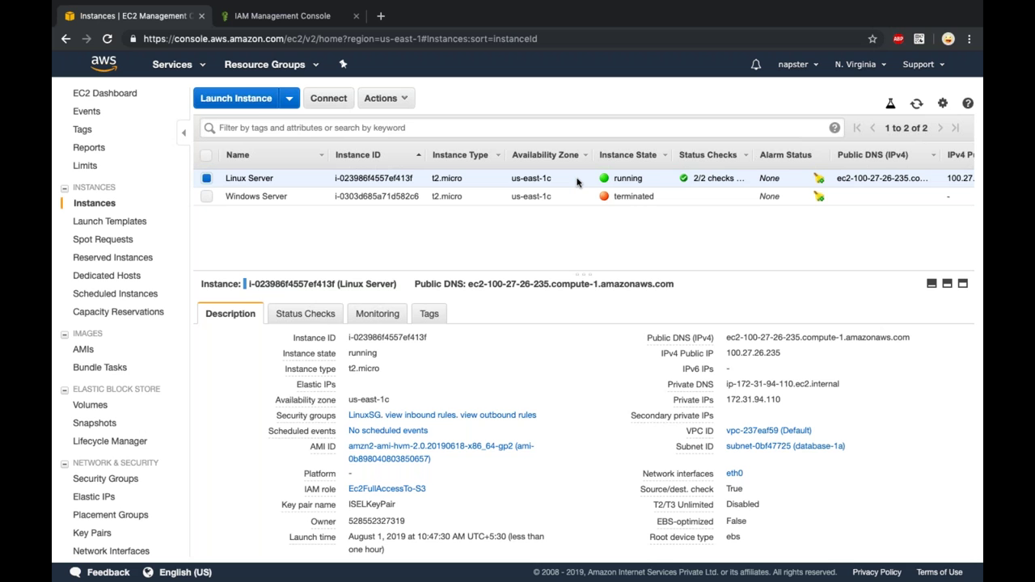
- Rerun aws s3 ls in the terminal and highlight the listed buckets to examine them
{"action": "key", "text": "ctrl+Left"}
{"action": "key", "text": "Up"}
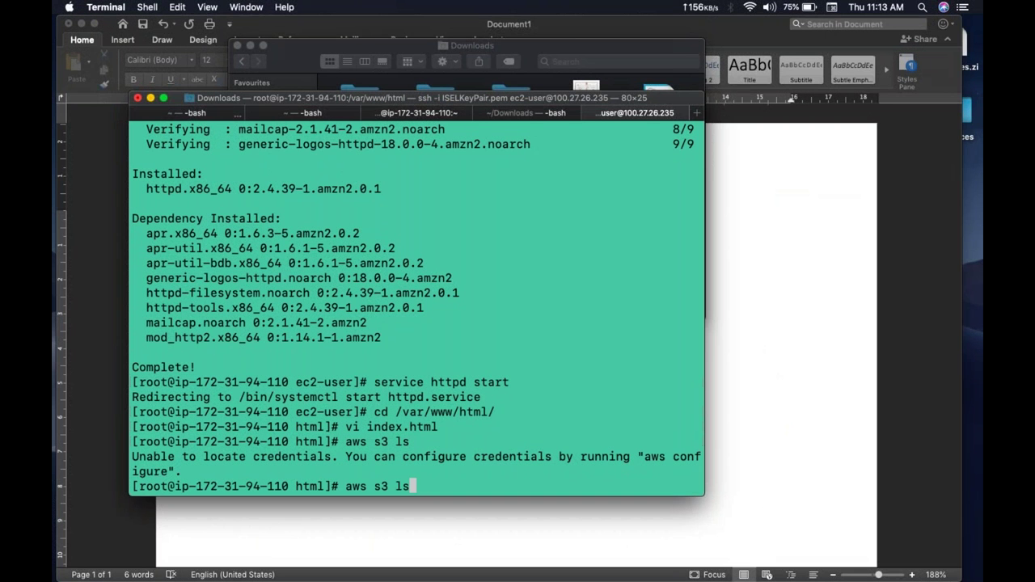
{"action": "key", "text": "Return"}
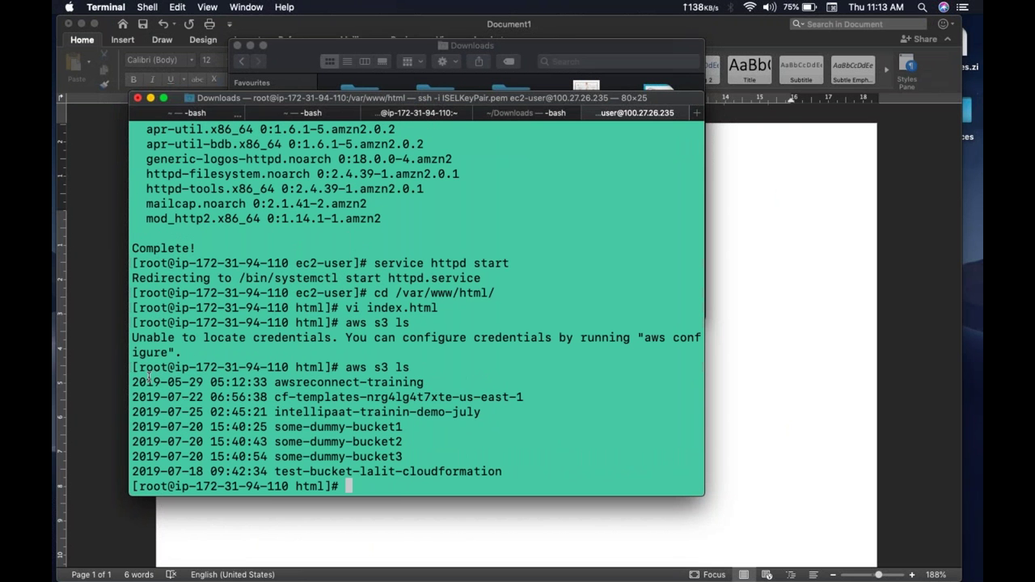
{"action": "left_click_drag", "start_coordinate": [132, 381], "coordinate": [523, 470]}
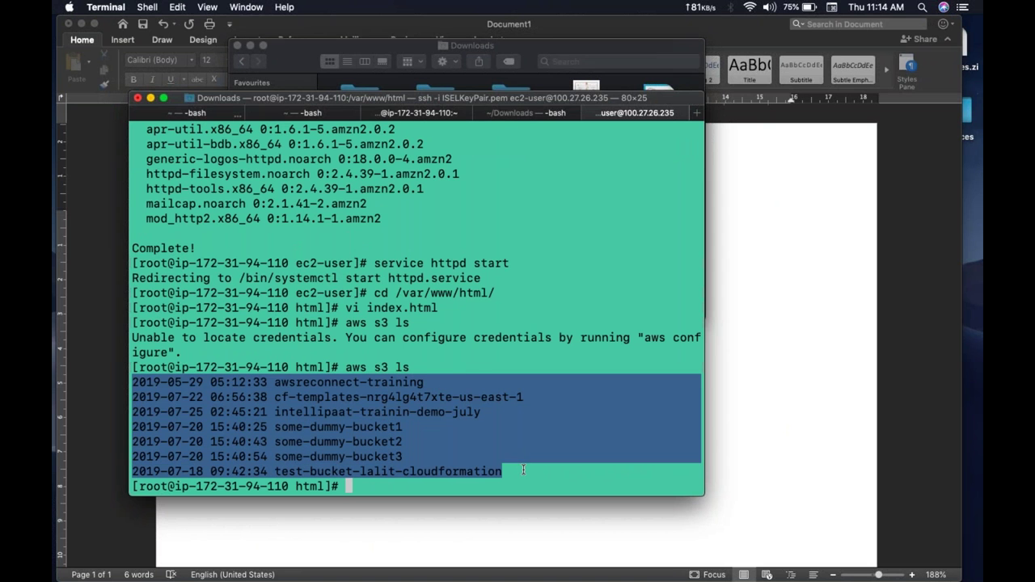
{"action": "left_click", "coordinate": [523, 470]}
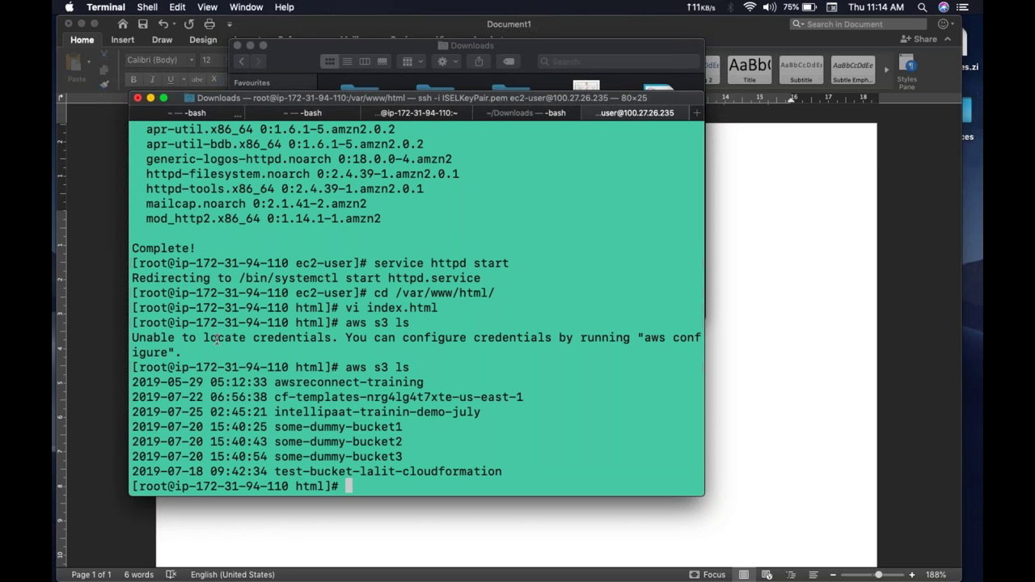
- Highlight the earlier credentials error and the bucket names listed by aws s3 ls to compare the two outputs
{"action": "left_click_drag", "start_coordinate": [216, 340], "coordinate": [679, 330]}
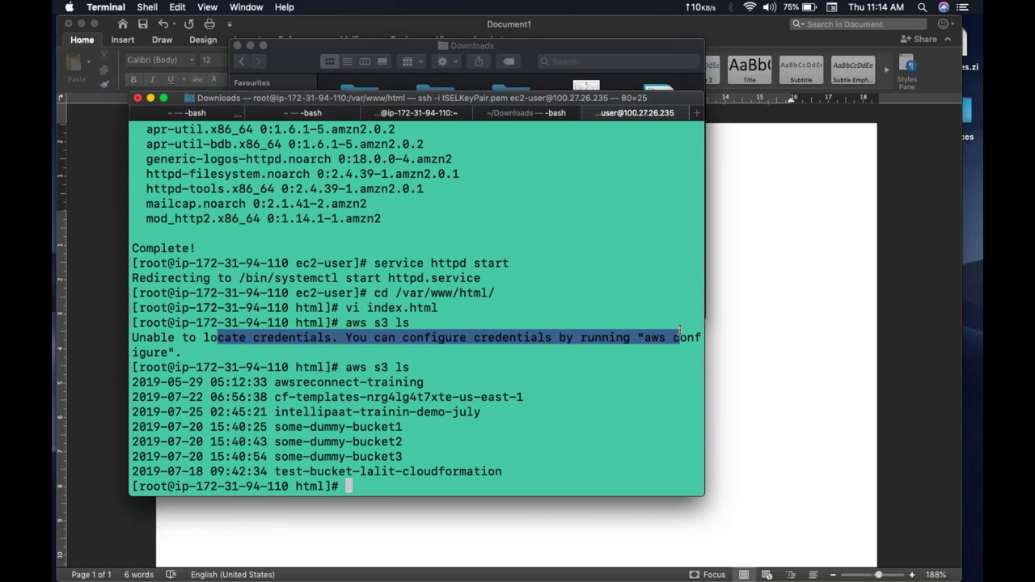
{"action": "left_click", "coordinate": [631, 348]}
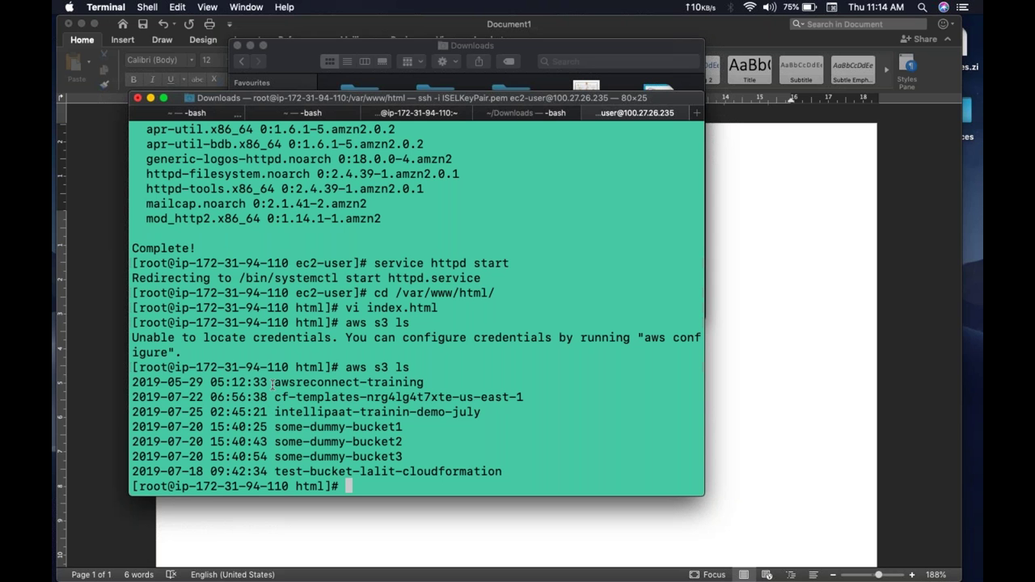
{"action": "left_click_drag", "start_coordinate": [274, 384], "coordinate": [522, 472]}
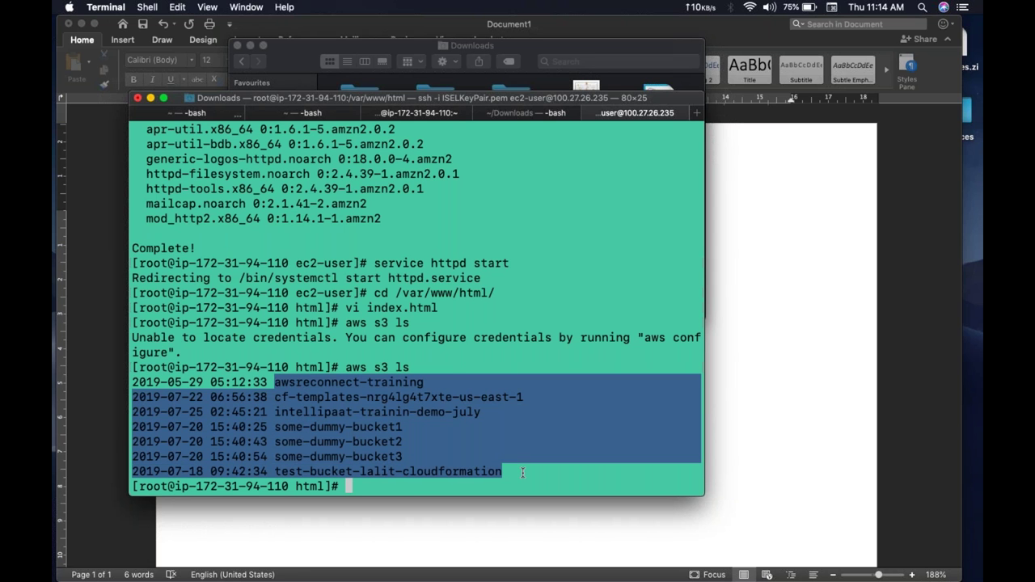
{"action": "left_click", "coordinate": [522, 473]}
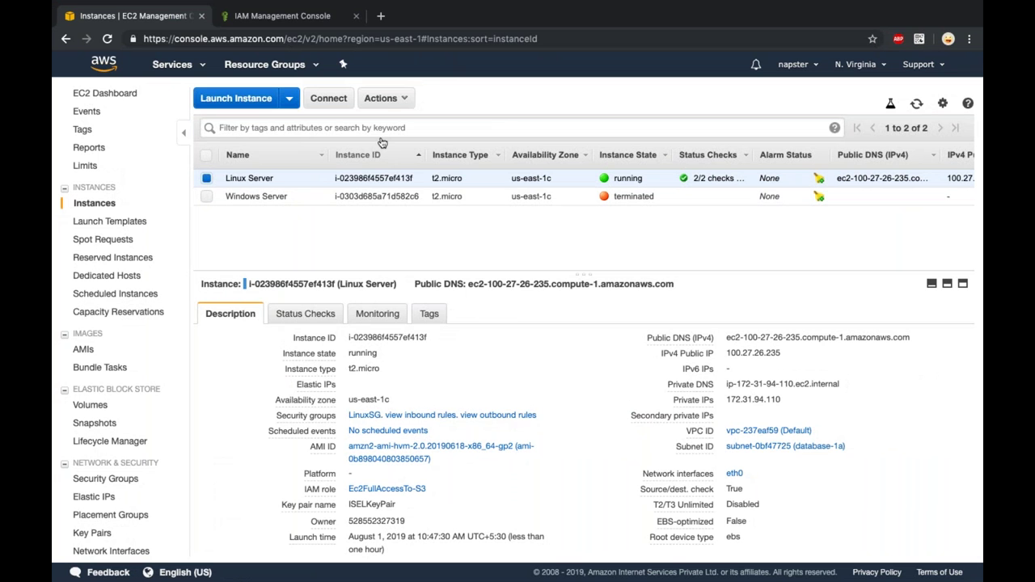
{"action": "left_click", "coordinate": [410, 103]}
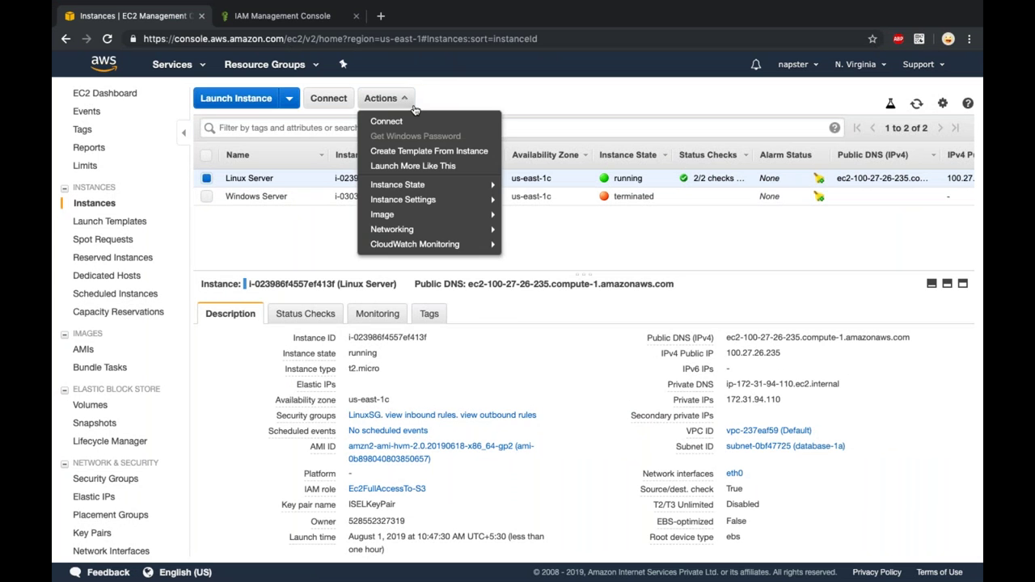
{"action": "left_click", "coordinate": [478, 88]}
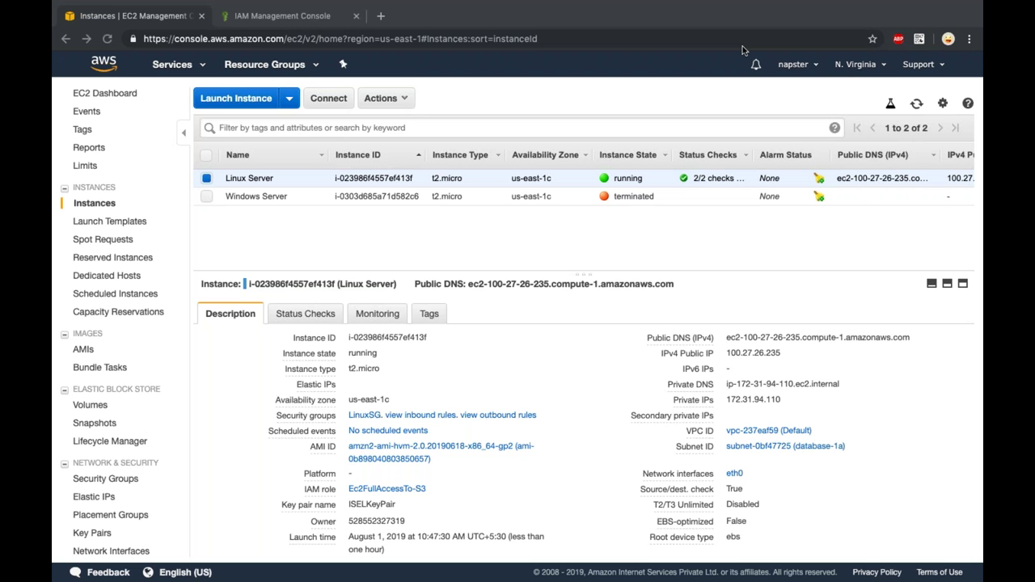
{"action": "left_click", "coordinate": [634, 240]}
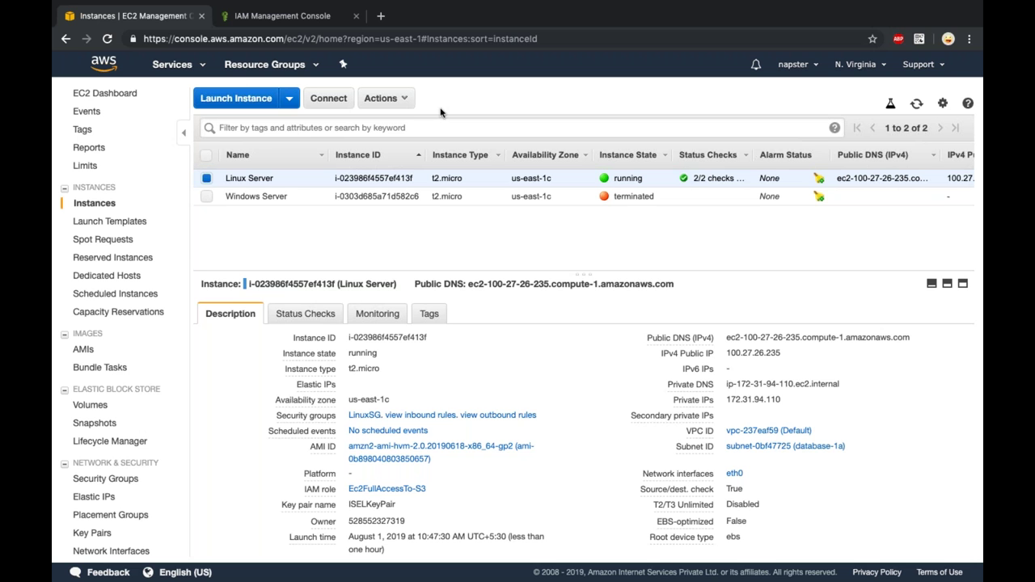
- Start creating a new role in the IAM console with EC2 as the trusted AWS service and continue to permissions
{"action": "key", "text": "ctrl+Tab"}
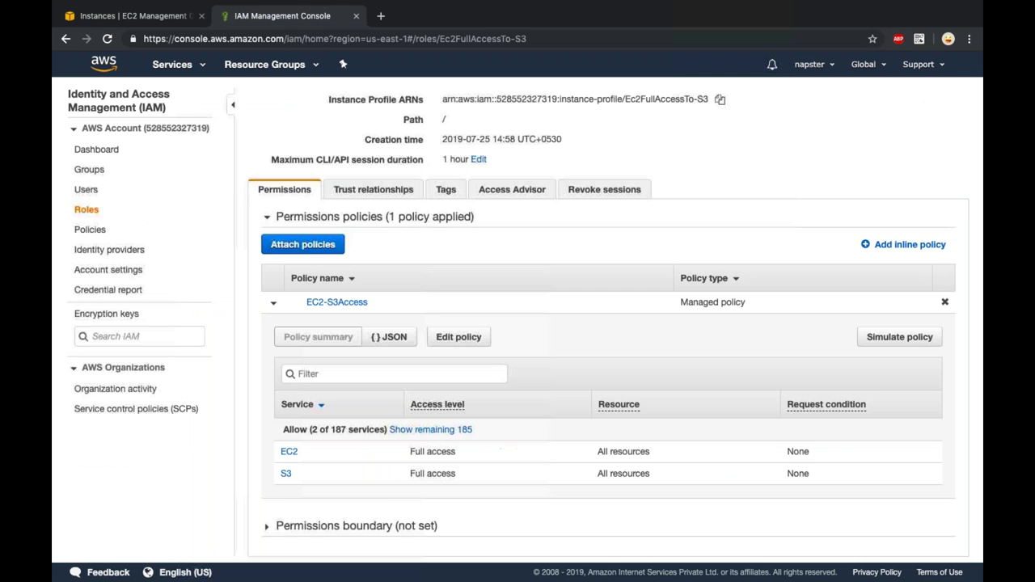
{"action": "left_click", "coordinate": [91, 213]}
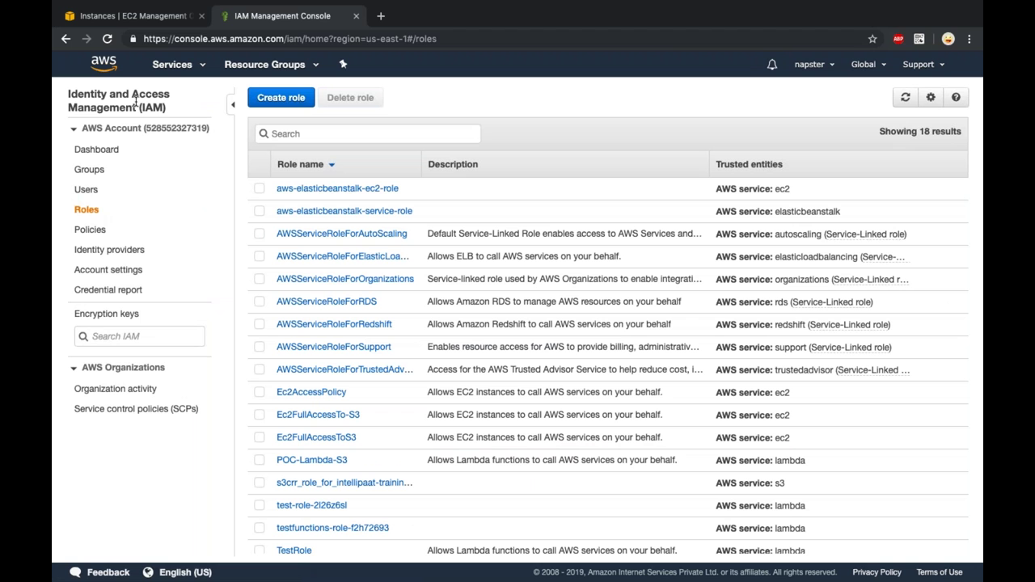
{"action": "left_click", "coordinate": [262, 103]}
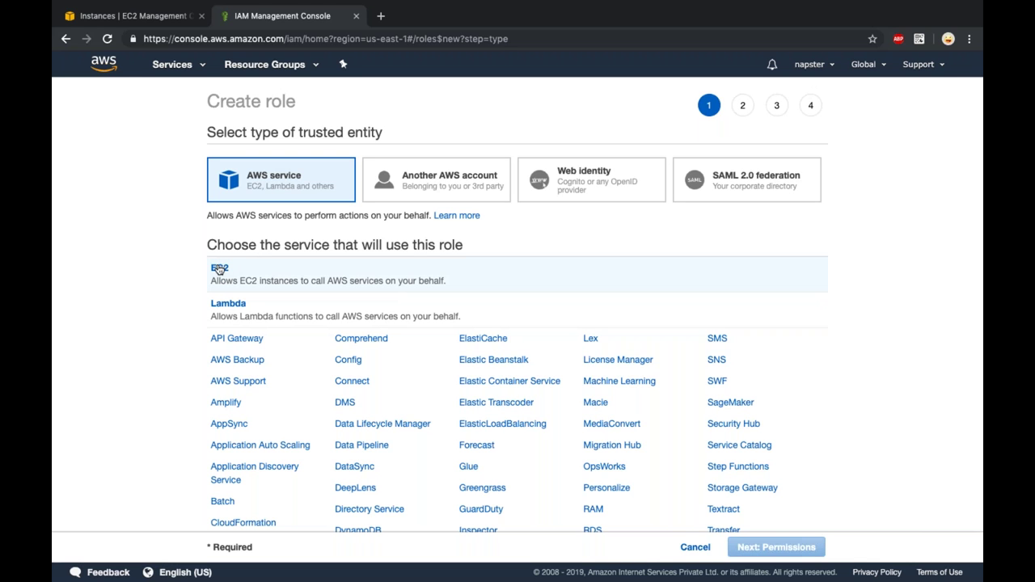
{"action": "left_click", "coordinate": [219, 269]}
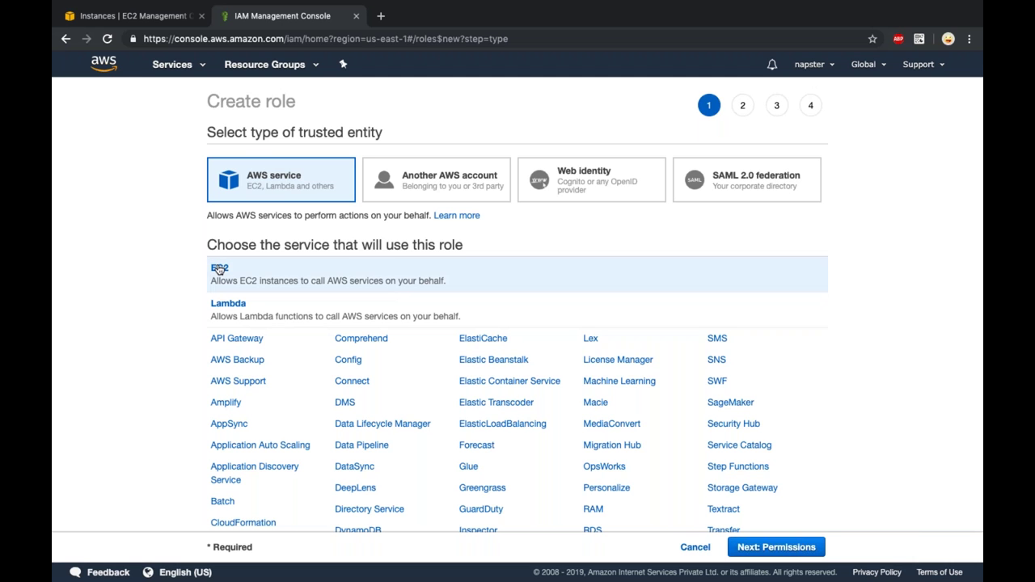
{"action": "left_click", "coordinate": [789, 548]}
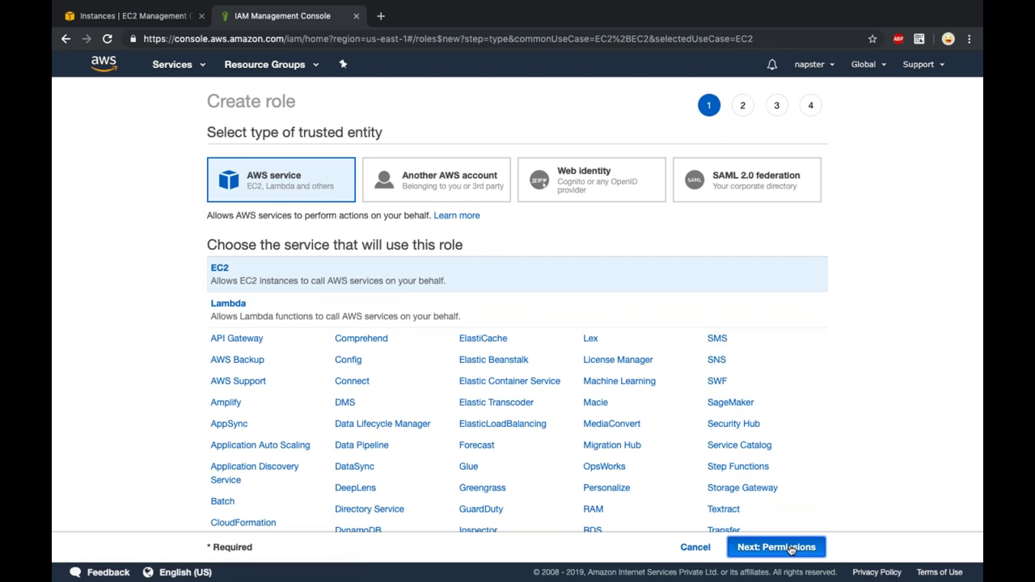
- Find the AmazonS3FullAccess policy, attach it to the new role, and continue past the tags without adding any
{"action": "left_click", "coordinate": [418, 215]}
{"action": "type", "text": "s3fu"}
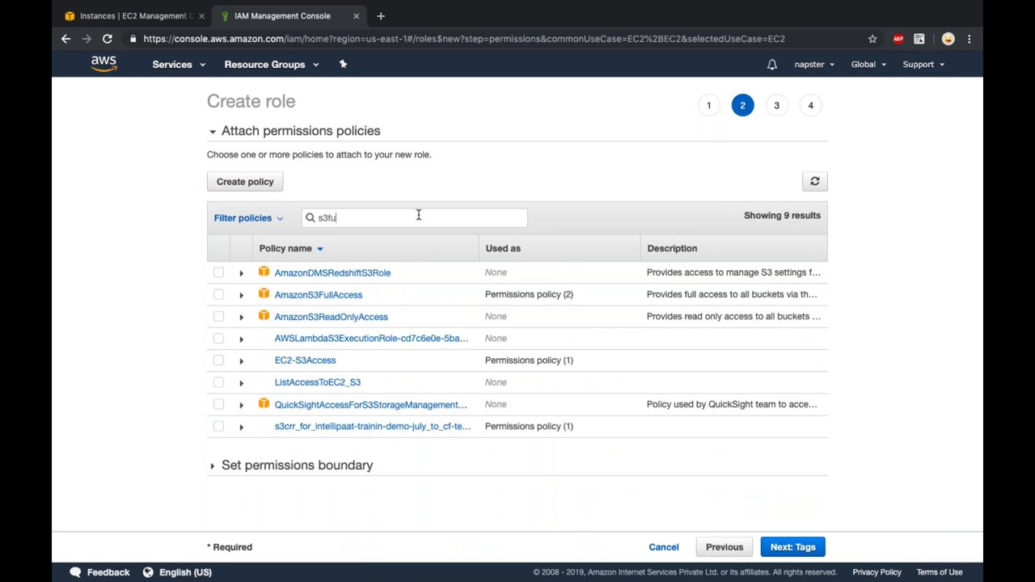
{"action": "left_click", "coordinate": [219, 273]}
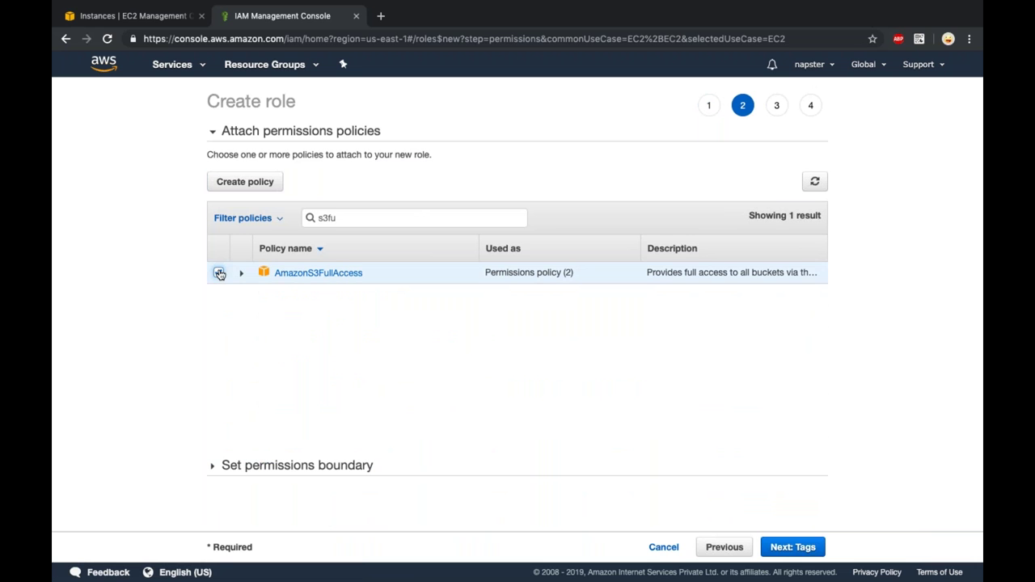
{"action": "left_click", "coordinate": [797, 549]}
{"action": "left_click", "coordinate": [799, 550]}
- Name the role DemoS3Access, create it, and open its summary
{"action": "left_click", "coordinate": [502, 183]}
{"action": "type", "text": "DemoS3Access"}
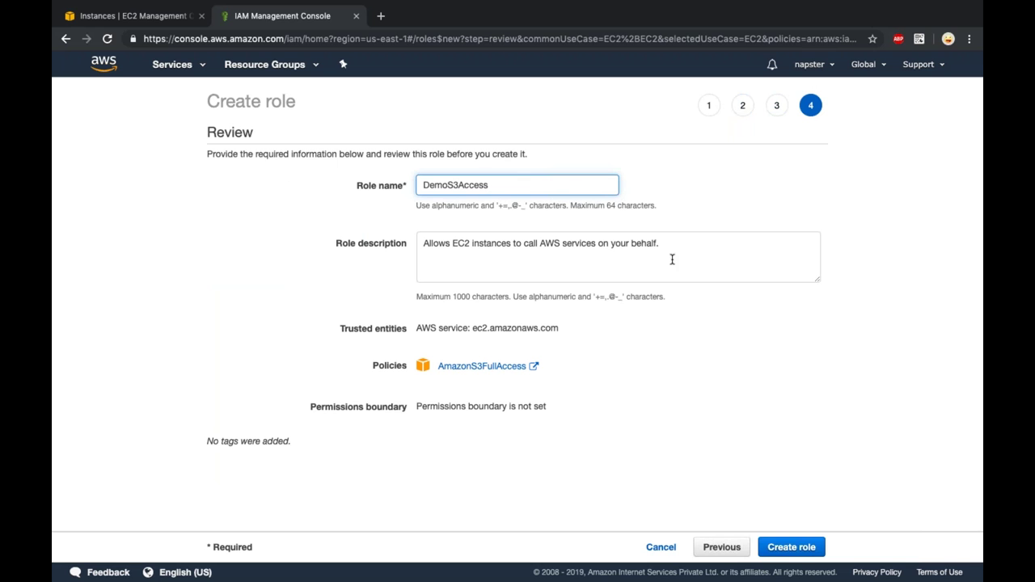
{"action": "left_click", "coordinate": [811, 550]}
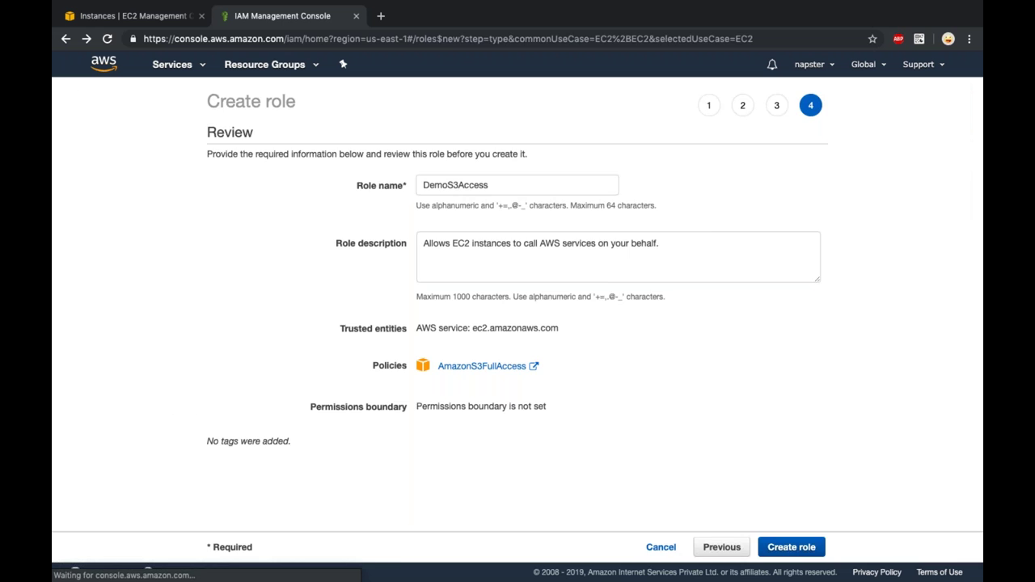
{"action": "scroll", "coordinate": [804, 527], "scroll_direction": "down", "scroll_amount": 2}
{"action": "left_click", "coordinate": [388, 109]}
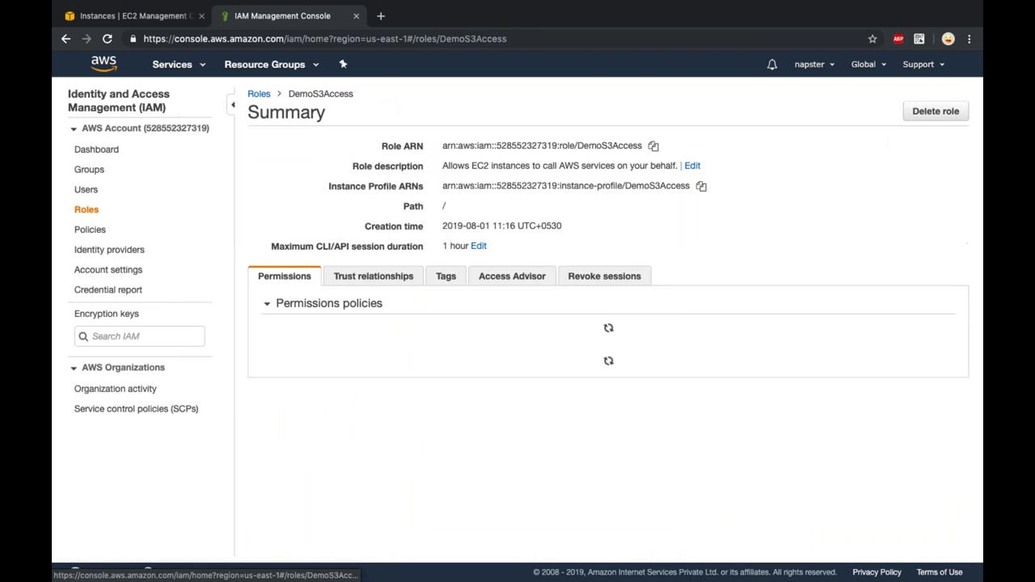
- Replace the Linux Server instance's IAM role with DemoS3Access and select the instance to check its details
{"action": "key", "text": "ctrl+shift+Tab"}
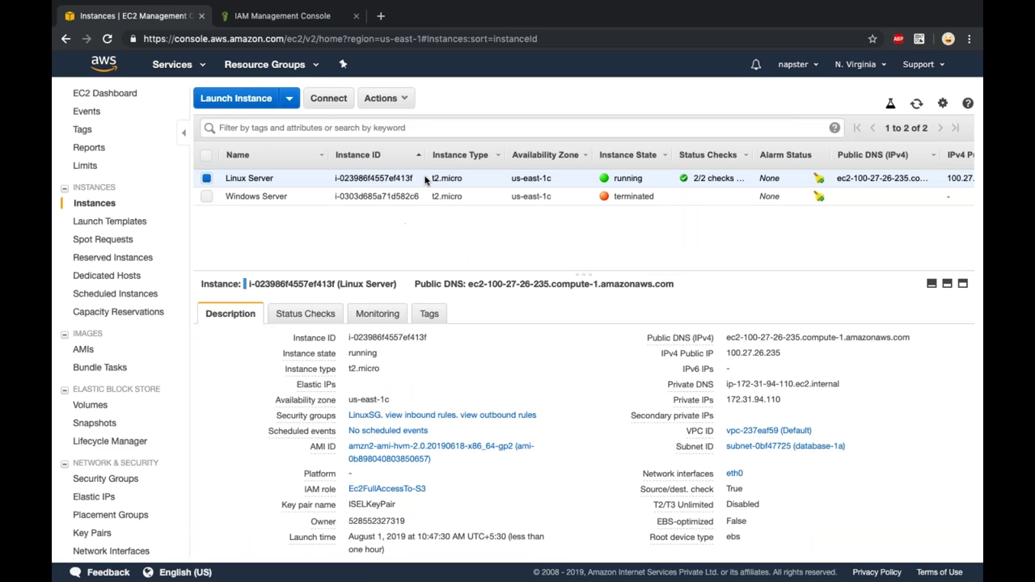
{"action": "left_click", "coordinate": [396, 100]}
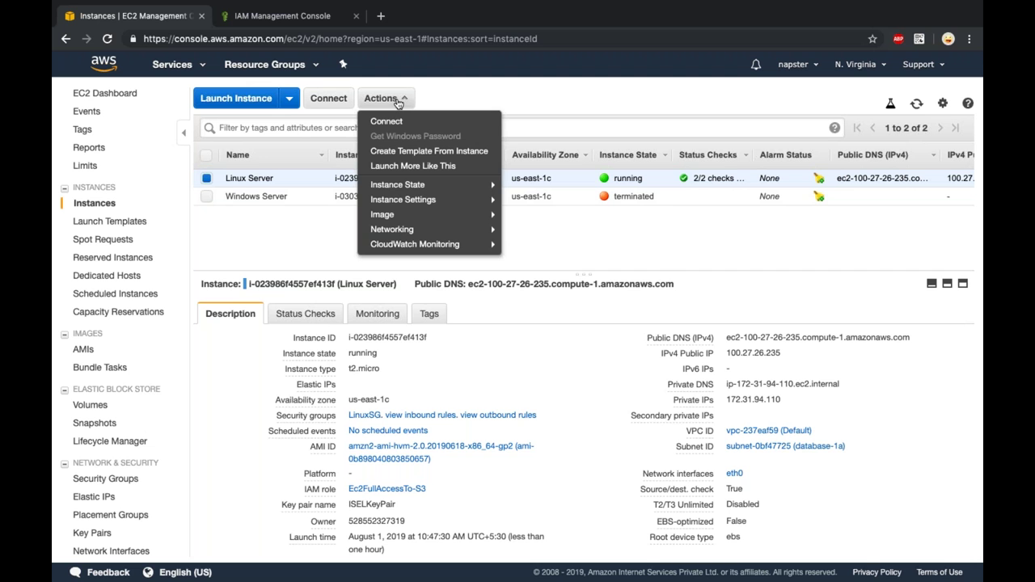
{"action": "mouse_move", "coordinate": [465, 204]}
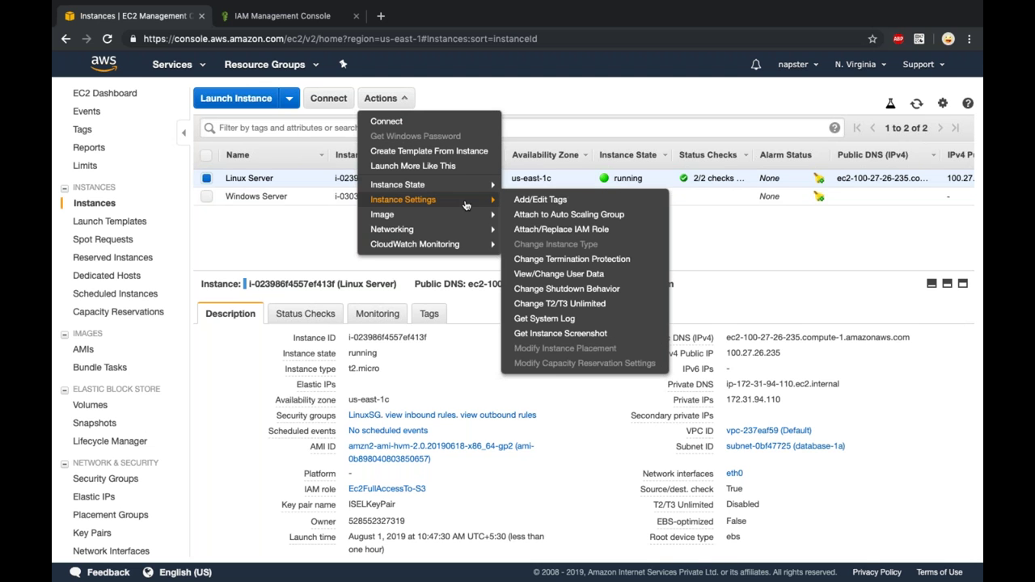
{"action": "left_click", "coordinate": [558, 230]}
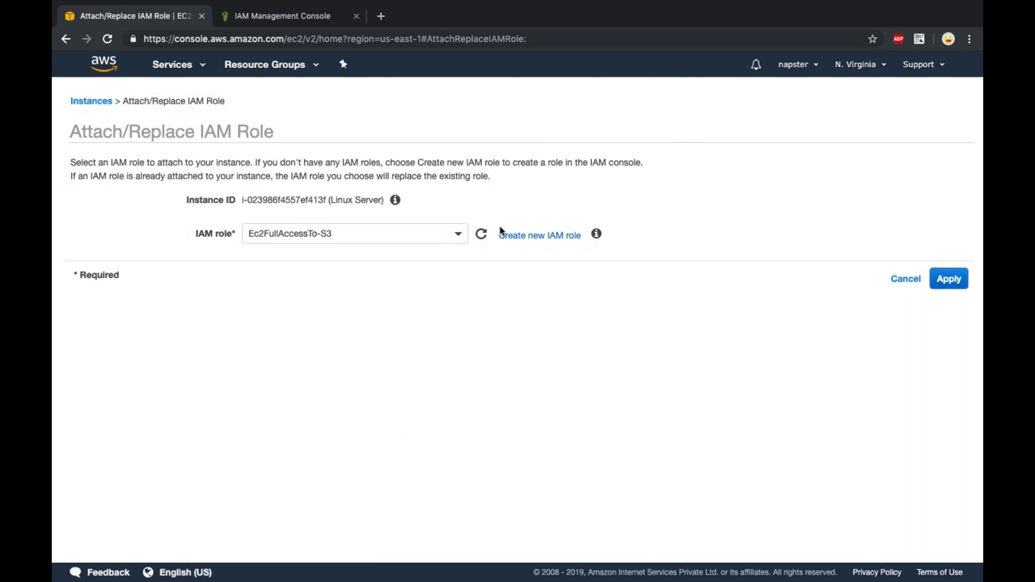
{"action": "left_click", "coordinate": [459, 236]}
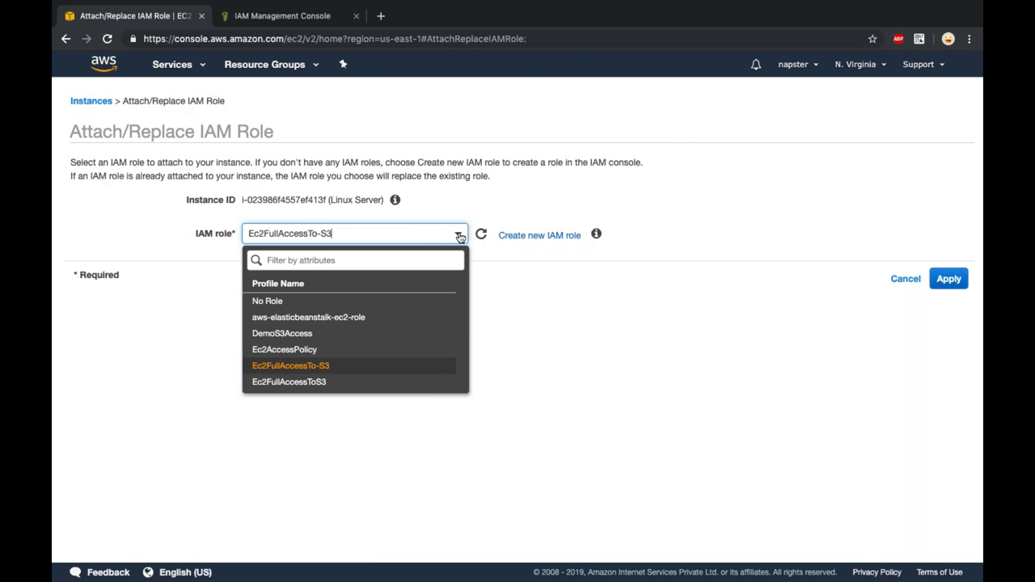
{"action": "left_click", "coordinate": [302, 335]}
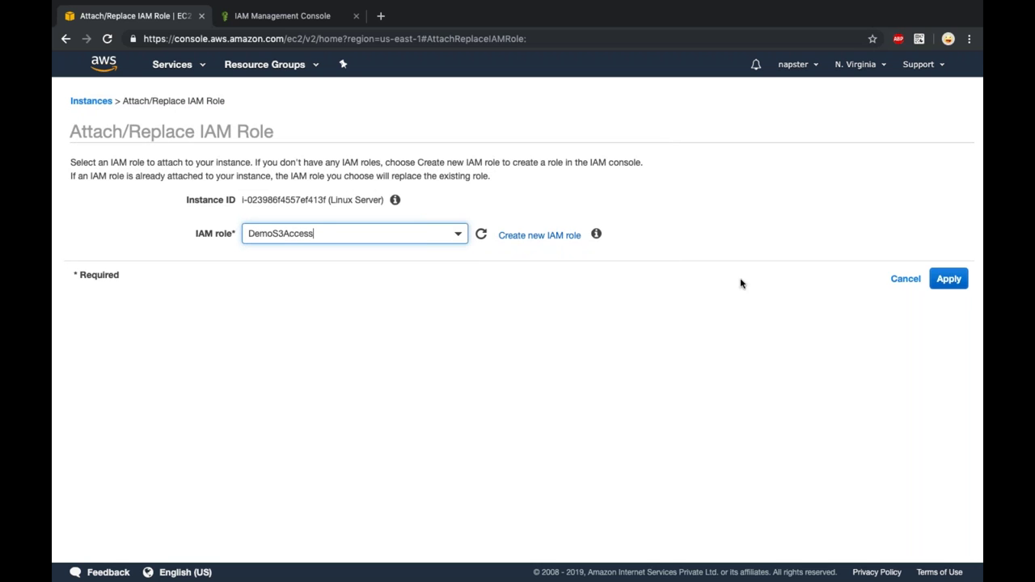
{"action": "left_click", "coordinate": [952, 279]}
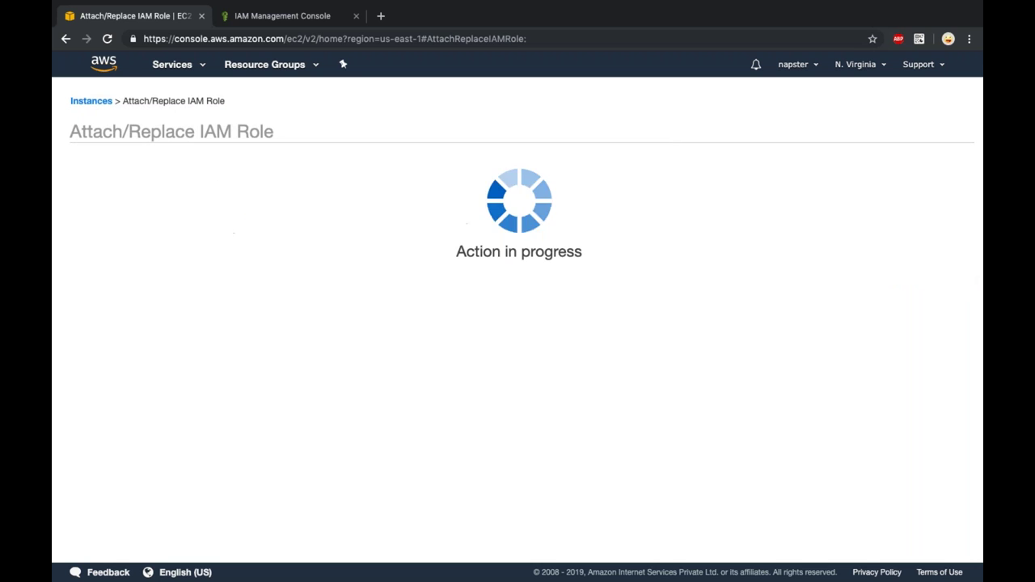
{"action": "left_click", "coordinate": [664, 220]}
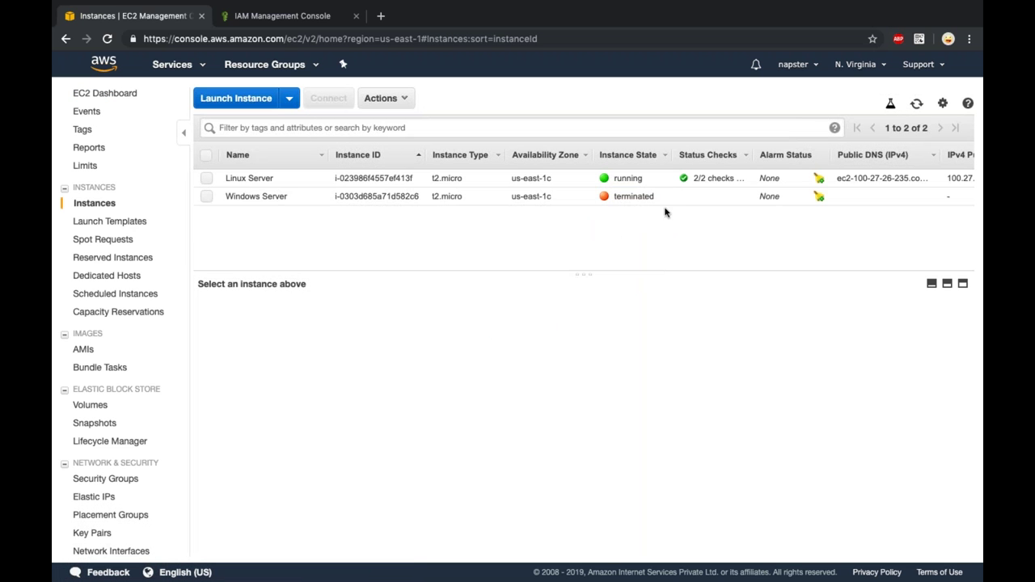
{"action": "left_click", "coordinate": [669, 185]}
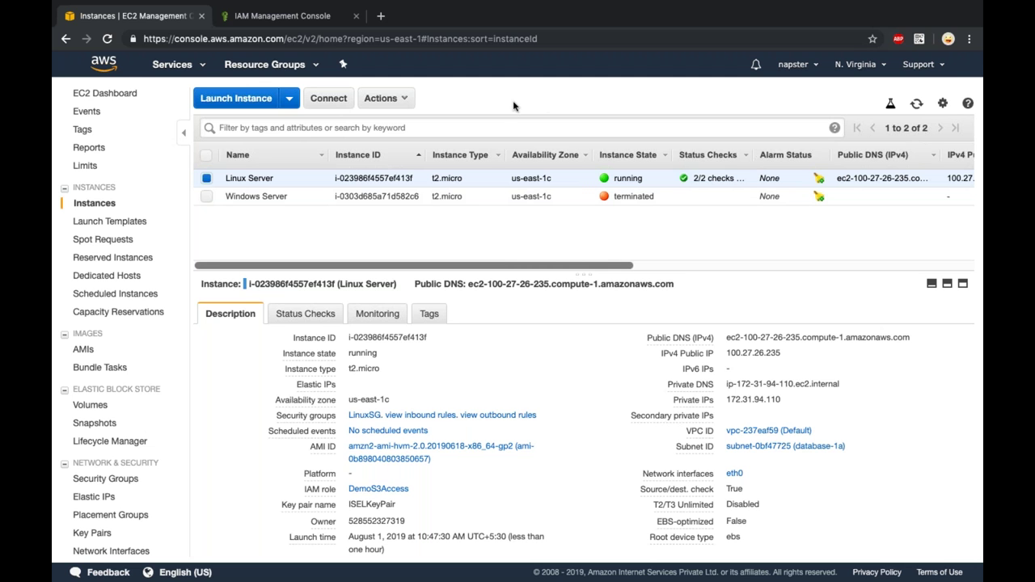
{"action": "left_click", "coordinate": [394, 98]}
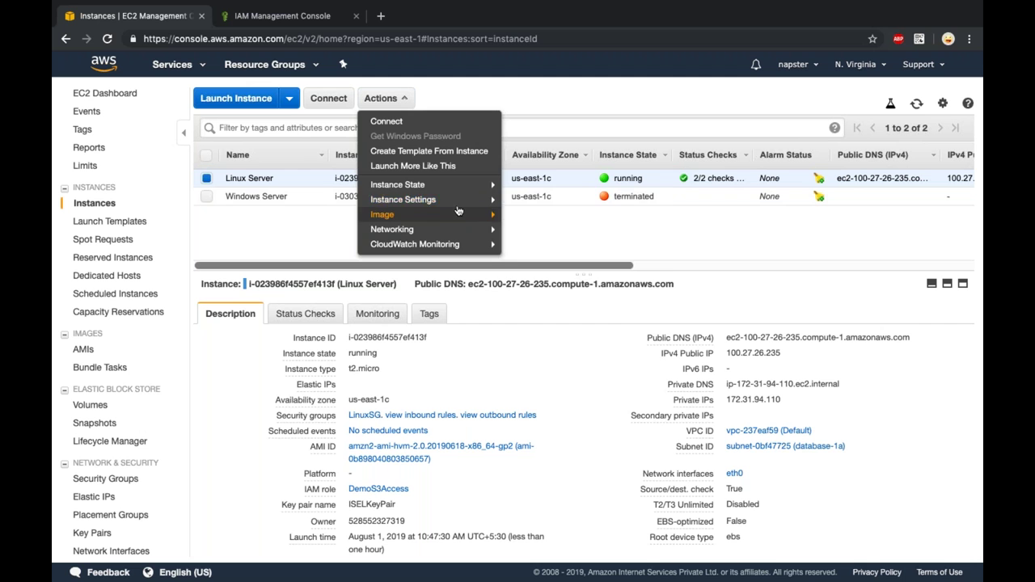
{"action": "mouse_move", "coordinate": [457, 202]}
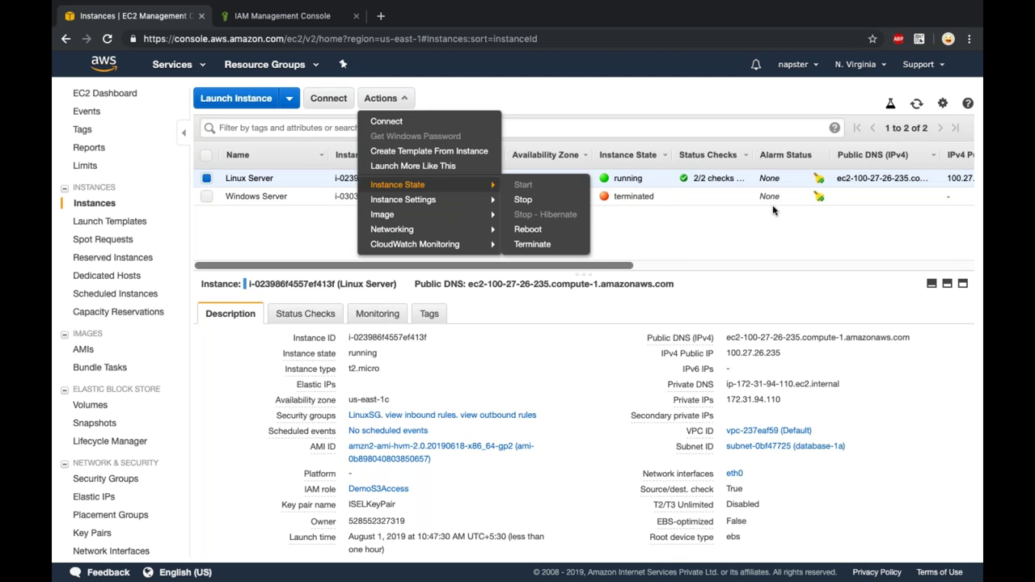
{"action": "left_click", "coordinate": [916, 103]}
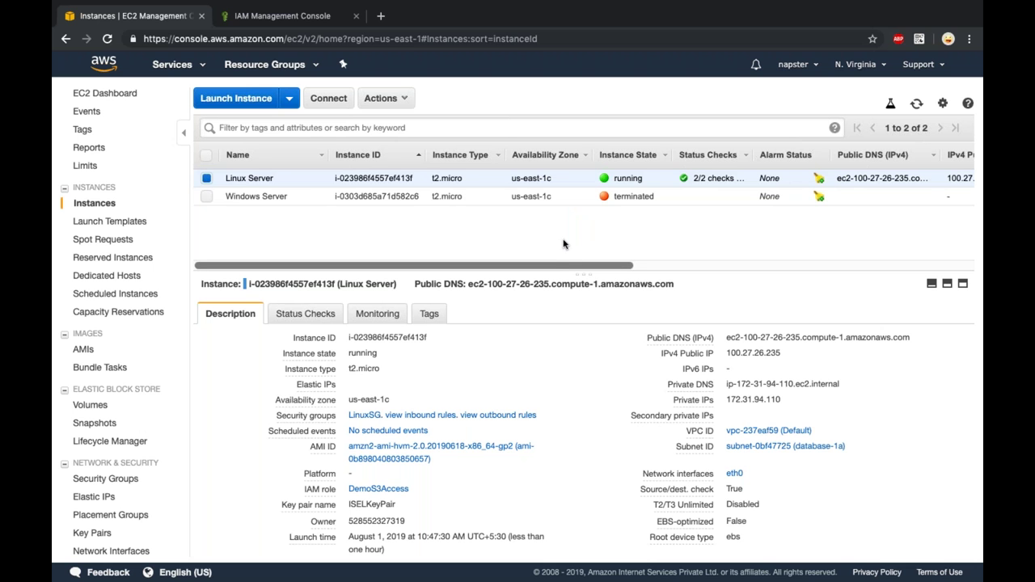
{"action": "left_click", "coordinate": [916, 103]}
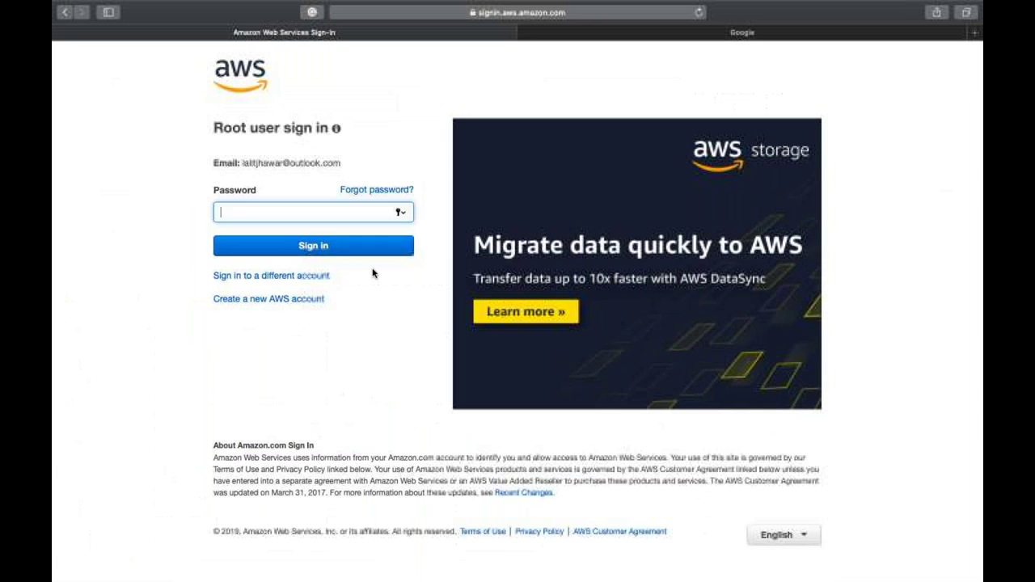
- Sign in to the AWS console in Safari with the root account password and decline saving the password
{"action": "type", "text": "********"}
{"action": "key", "text": "Return"}
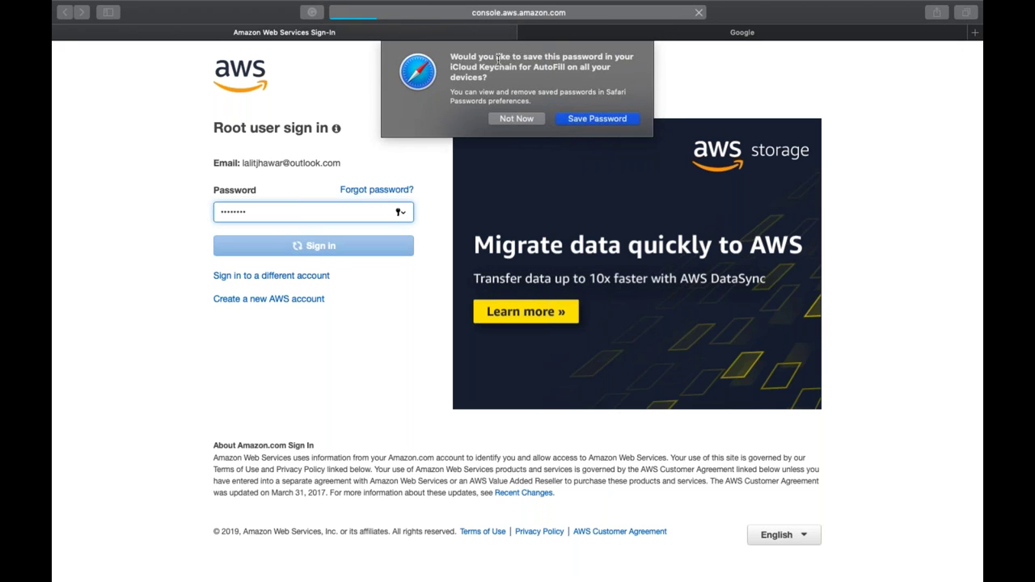
{"action": "left_click", "coordinate": [516, 119]}
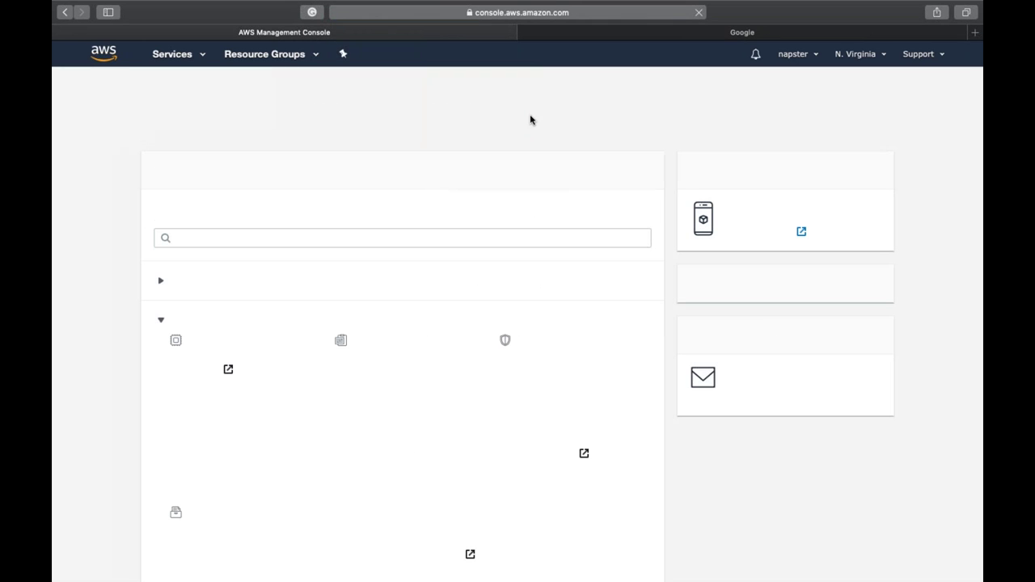
- Open the EC2 running instances from the dashboard and enlarge the instance list area
{"action": "left_click", "coordinate": [194, 356]}
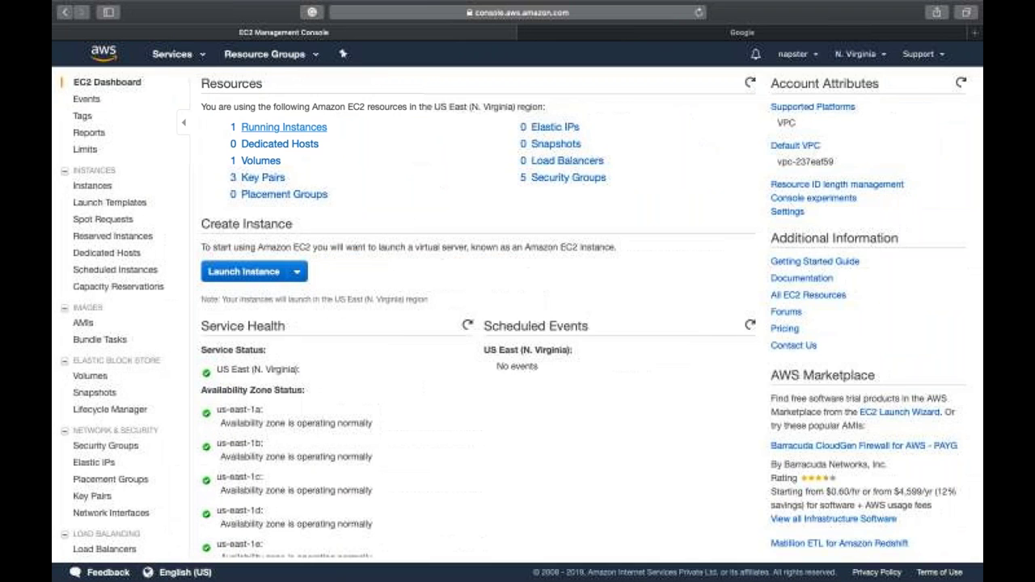
{"action": "left_click", "coordinate": [300, 130]}
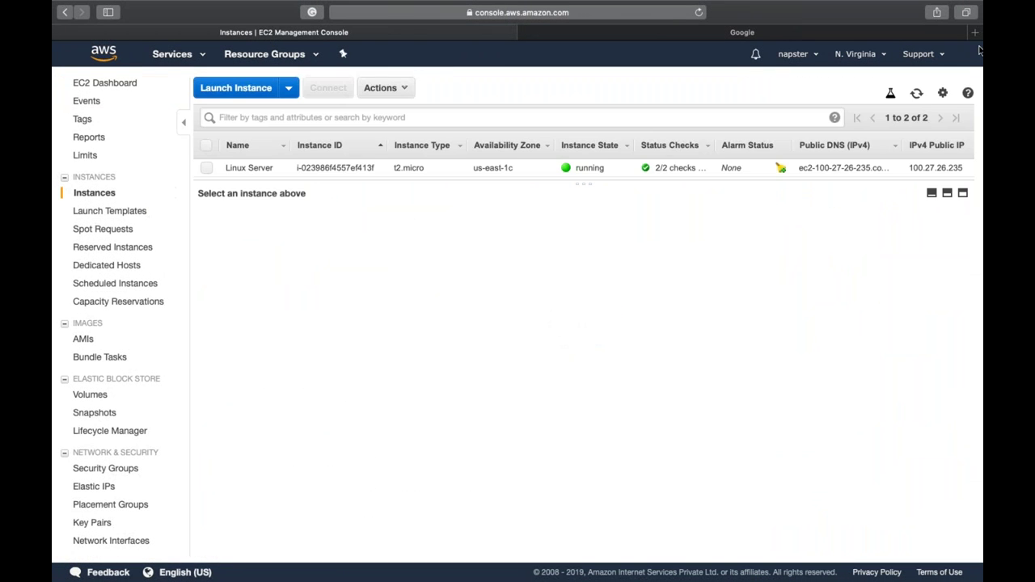
{"action": "left_click_drag", "start_coordinate": [585, 182], "coordinate": [593, 237]}
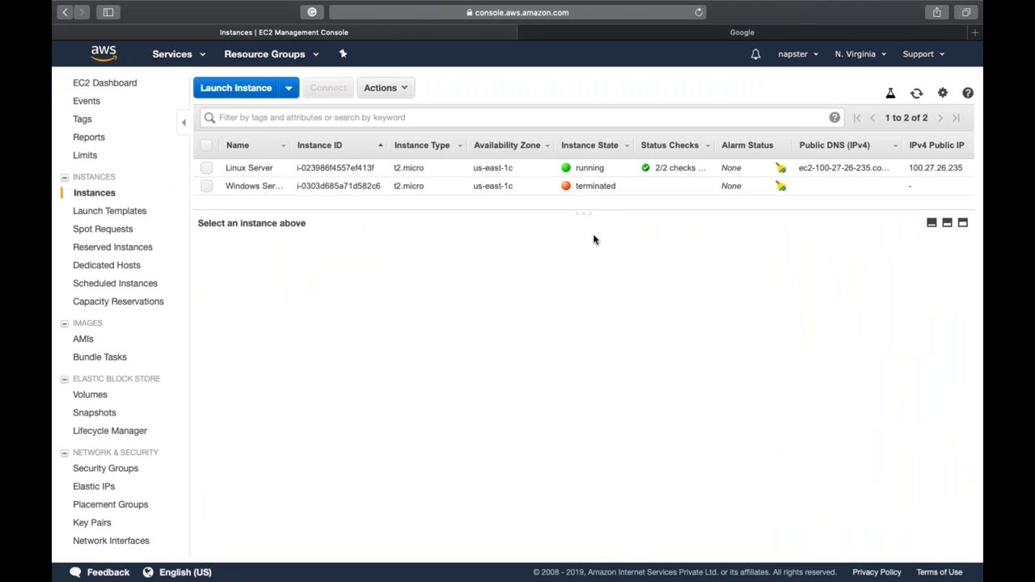
- Select the Windows Server instance and examine its instance state
{"action": "left_click", "coordinate": [396, 186]}
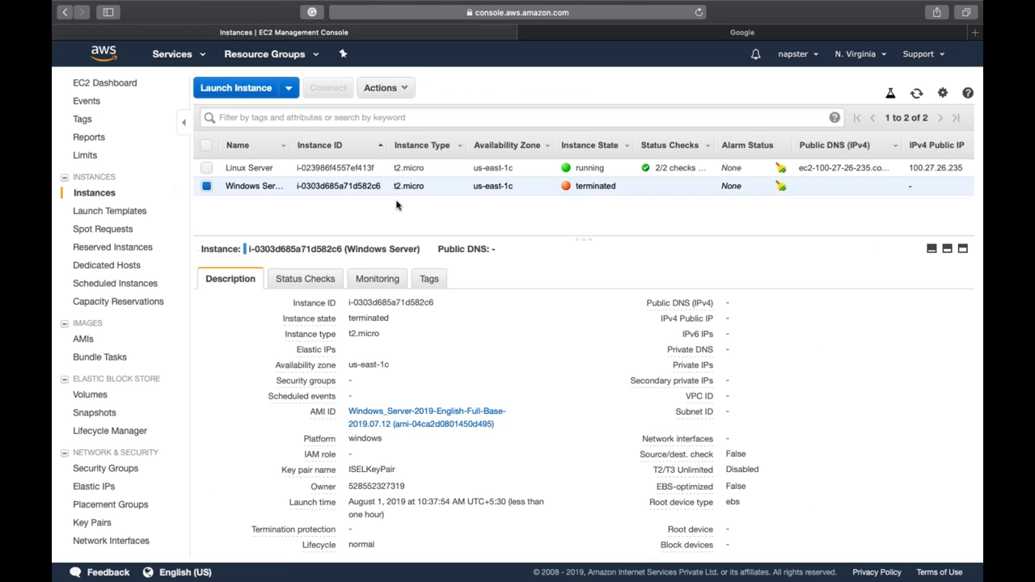
{"action": "double_click", "coordinate": [606, 187]}
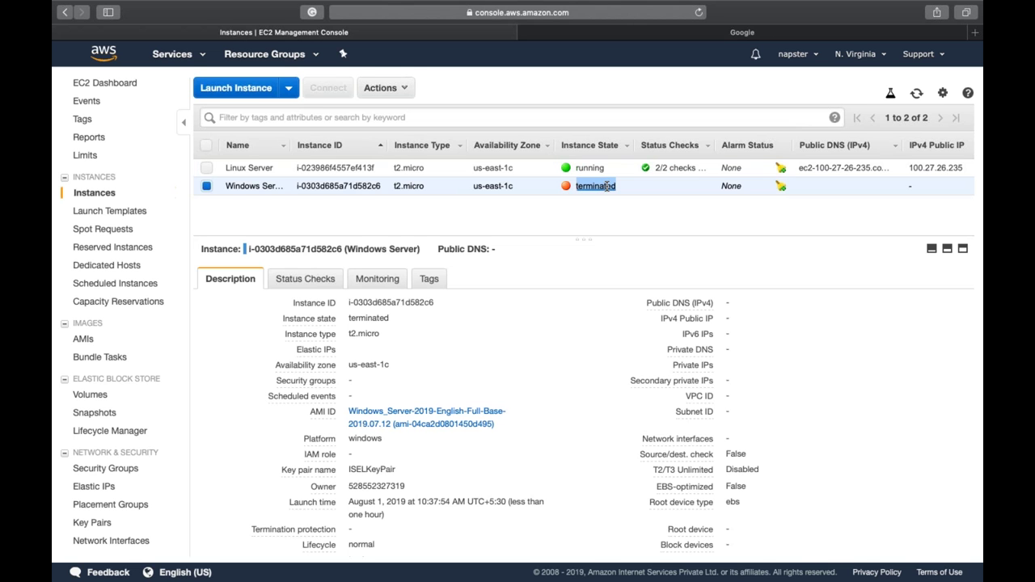
{"action": "left_click", "coordinate": [462, 223]}
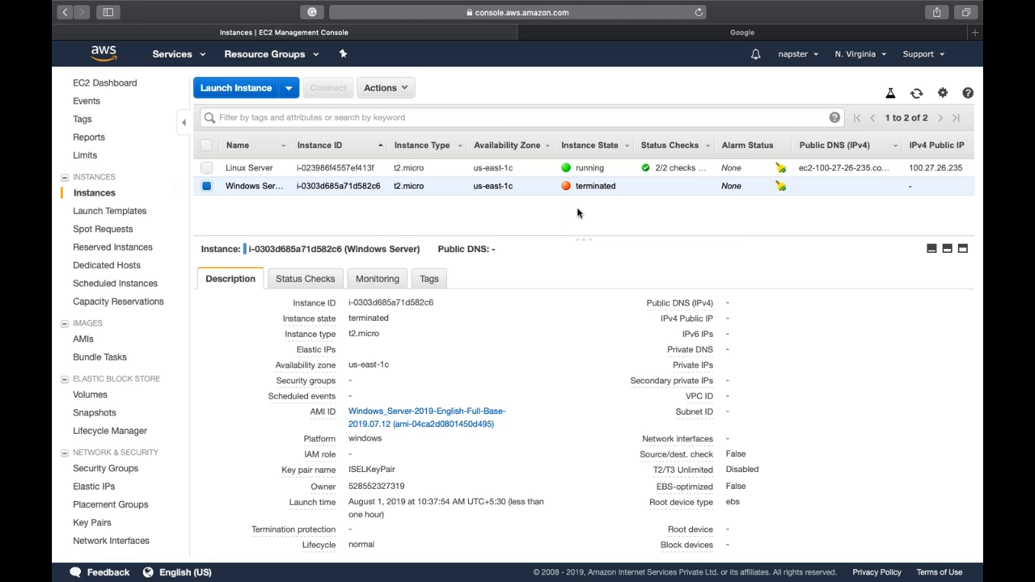
{"action": "double_click", "coordinate": [623, 191]}
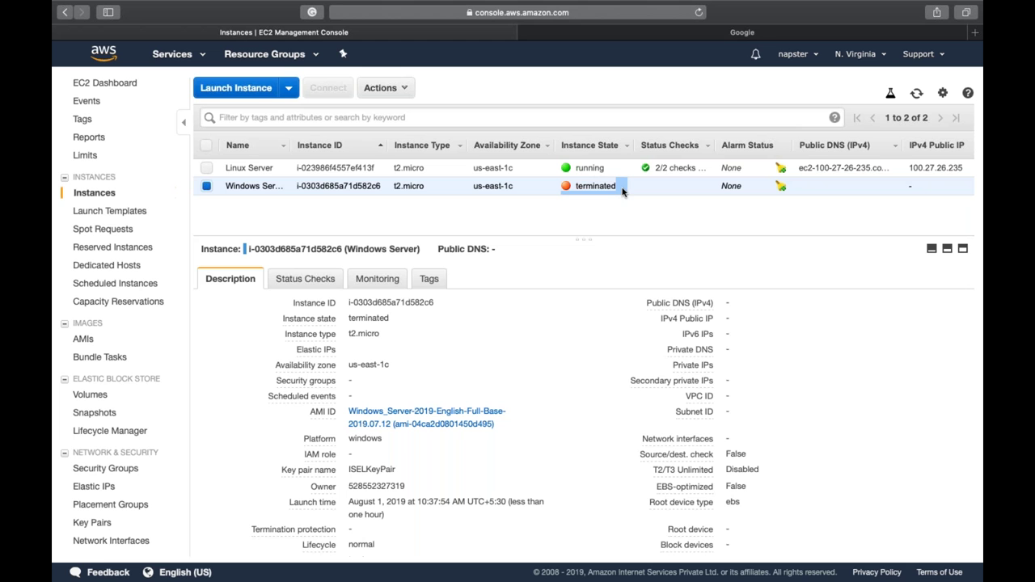
{"action": "left_click", "coordinate": [672, 183]}
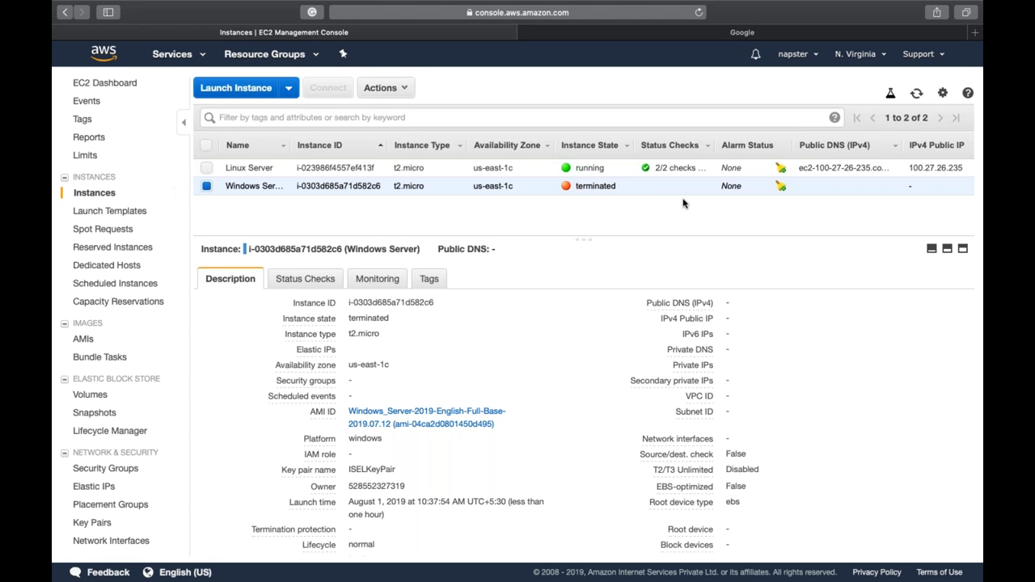
- Refresh the instance list and compare the details of the Linux Server and Windows Server instances
{"action": "left_click", "coordinate": [916, 93]}
{"action": "left_click", "coordinate": [809, 165]}
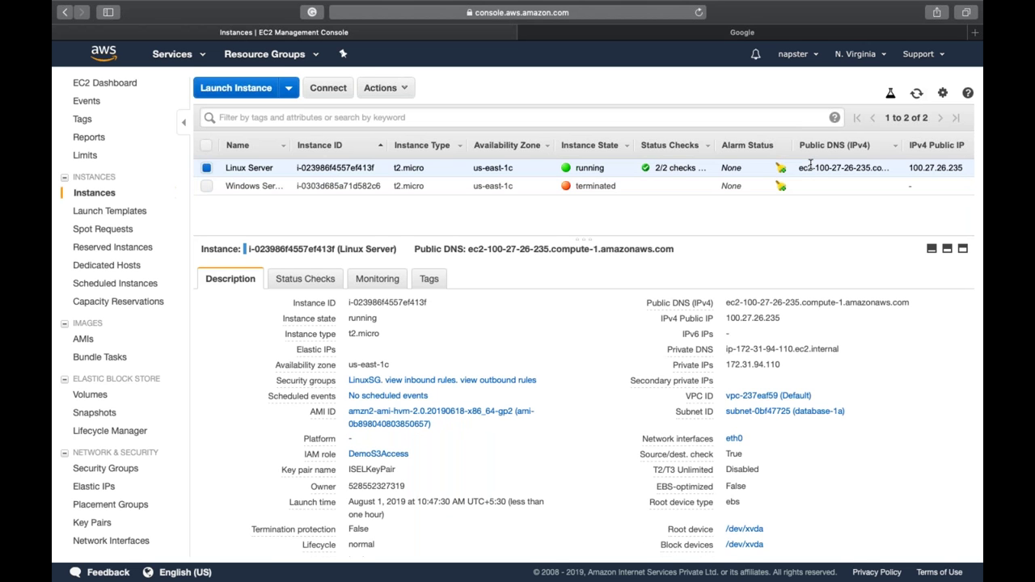
{"action": "left_click", "coordinate": [681, 194]}
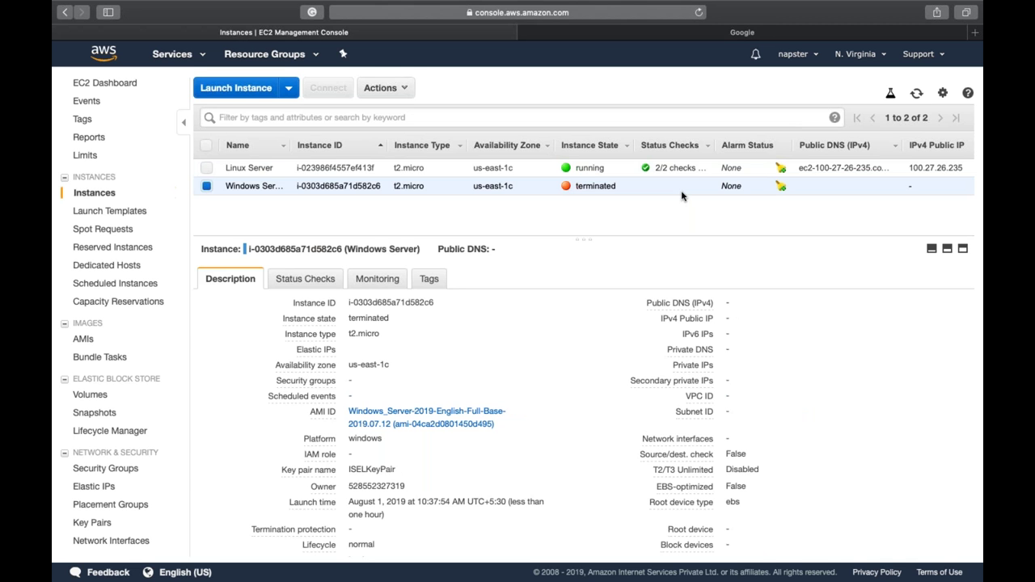
{"action": "left_click", "coordinate": [651, 170]}
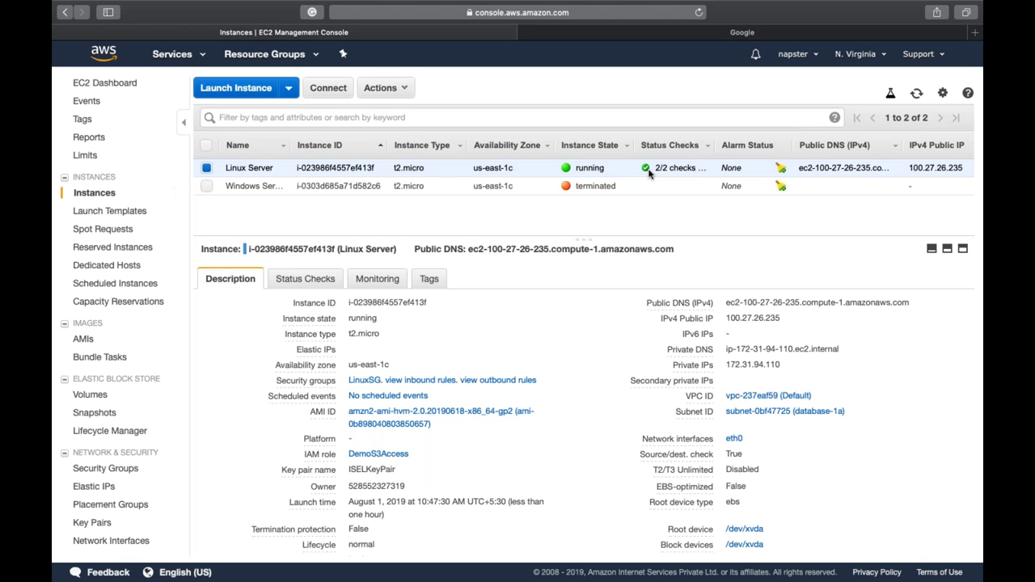
{"action": "left_click", "coordinate": [530, 191]}
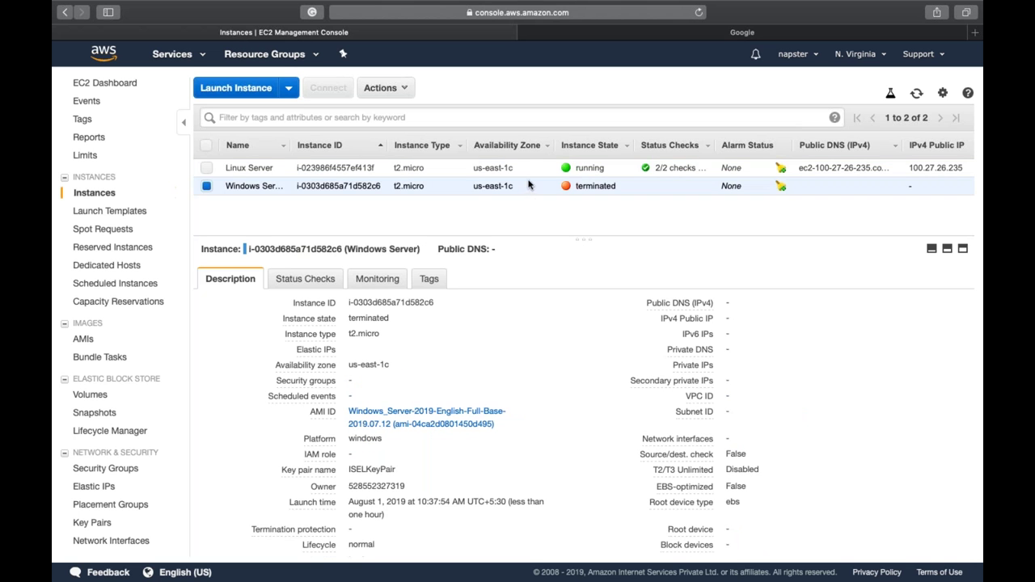
{"action": "left_click", "coordinate": [527, 176]}
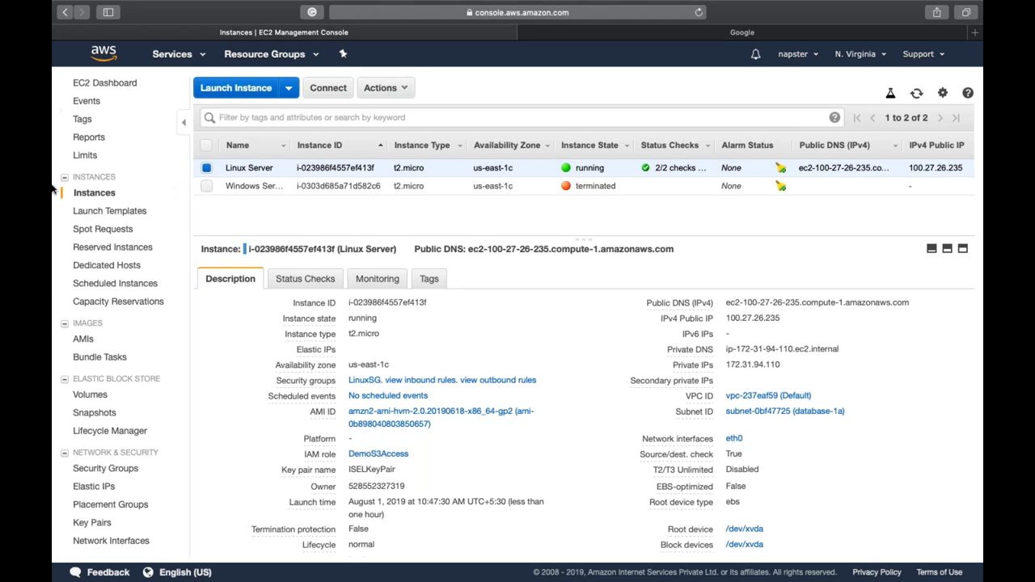
- Open the Elastic Block Store volumes and check the size of the Linux Server volume
{"action": "scroll", "coordinate": [108, 292], "scroll_direction": "down", "scroll_amount": 3}
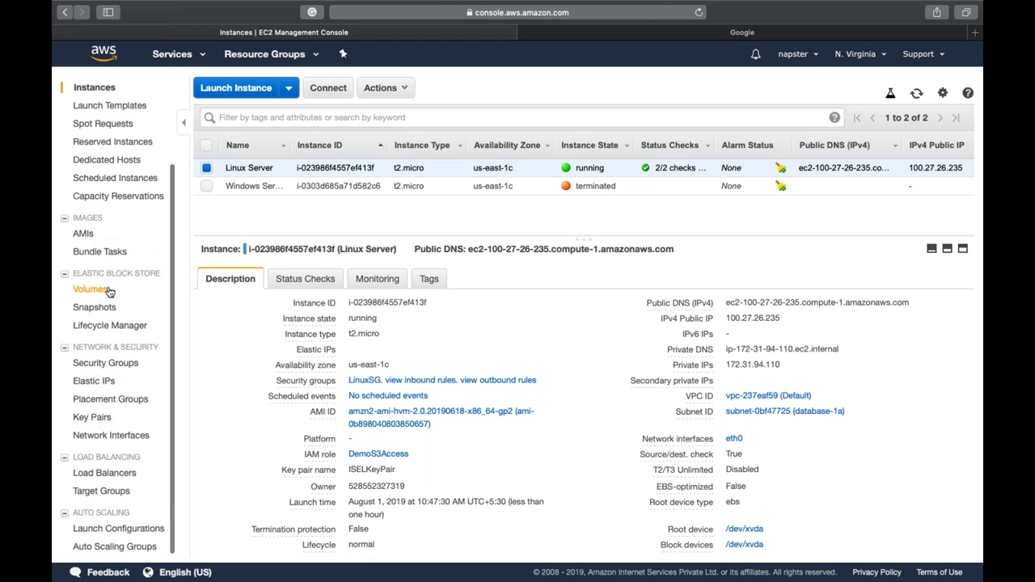
{"action": "left_click", "coordinate": [91, 289]}
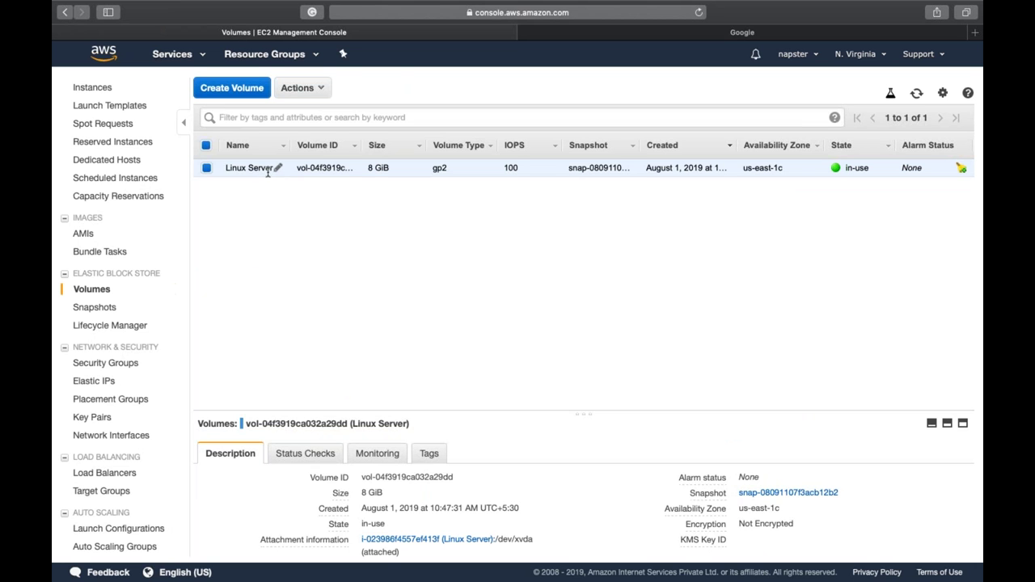
{"action": "double_click", "coordinate": [382, 168]}
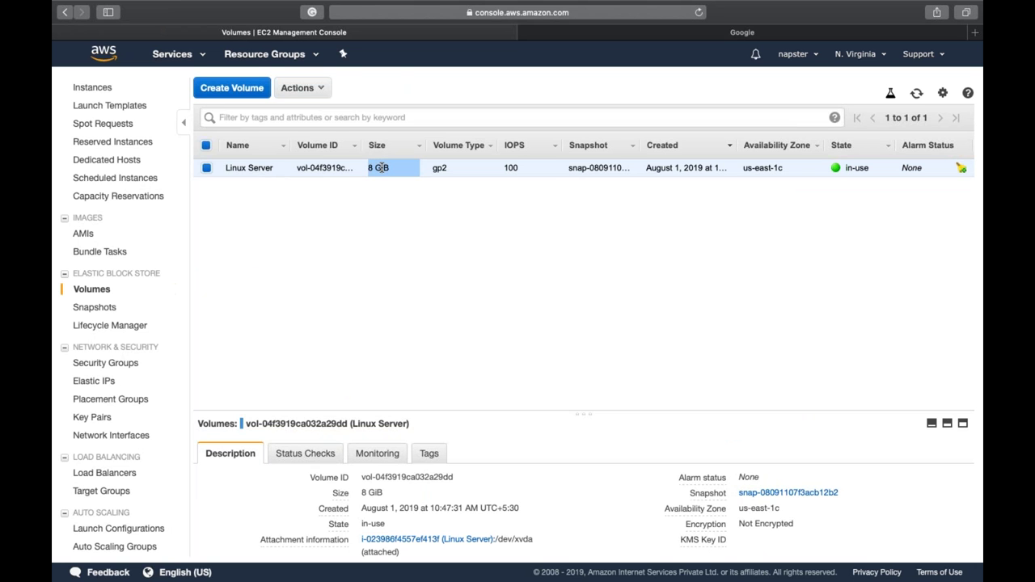
{"action": "left_click", "coordinate": [596, 252]}
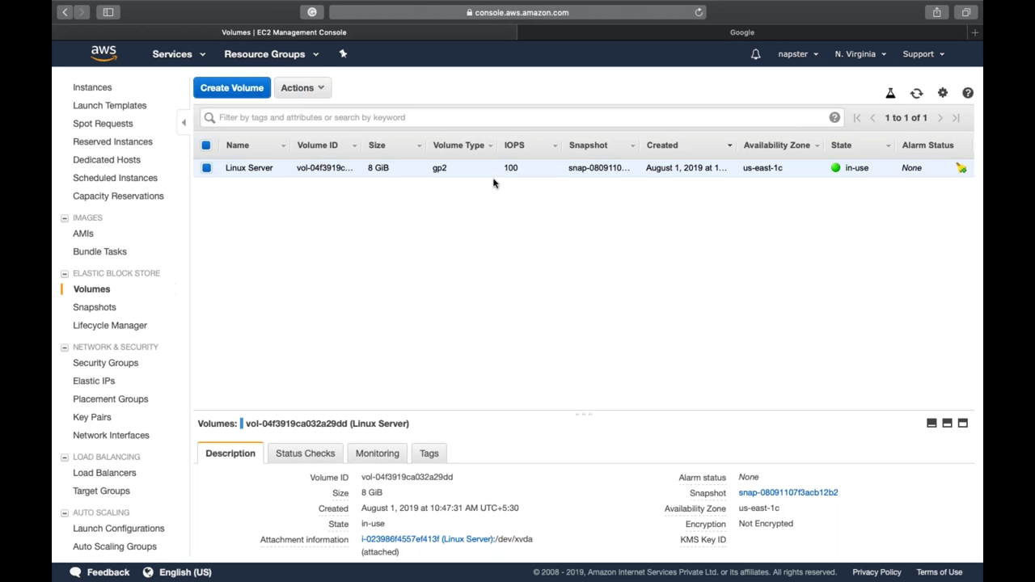
{"action": "left_click", "coordinate": [327, 95]}
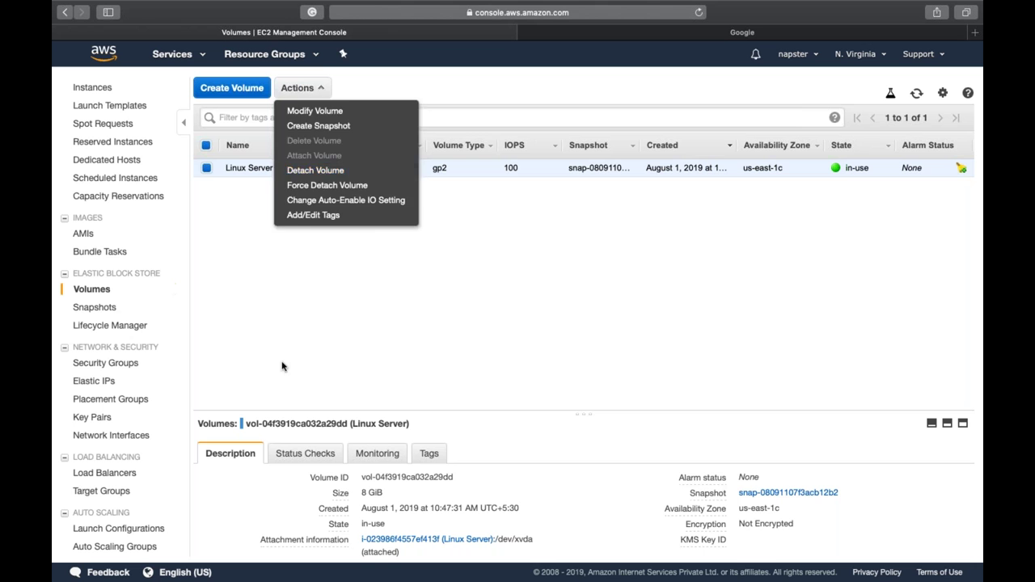
{"action": "left_click", "coordinate": [285, 366]}
{"action": "left_click", "coordinate": [318, 89]}
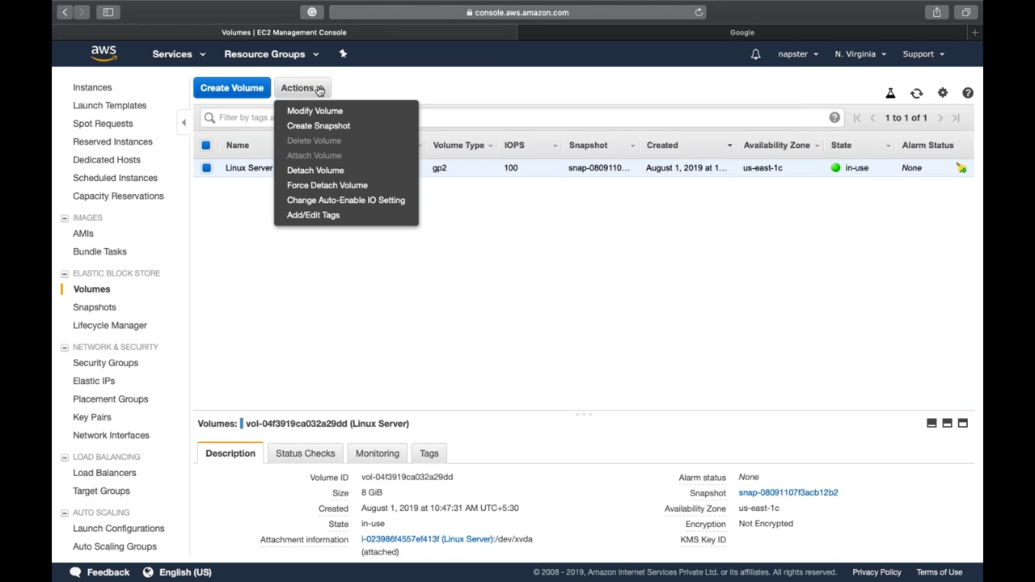
{"action": "left_click", "coordinate": [329, 173]}
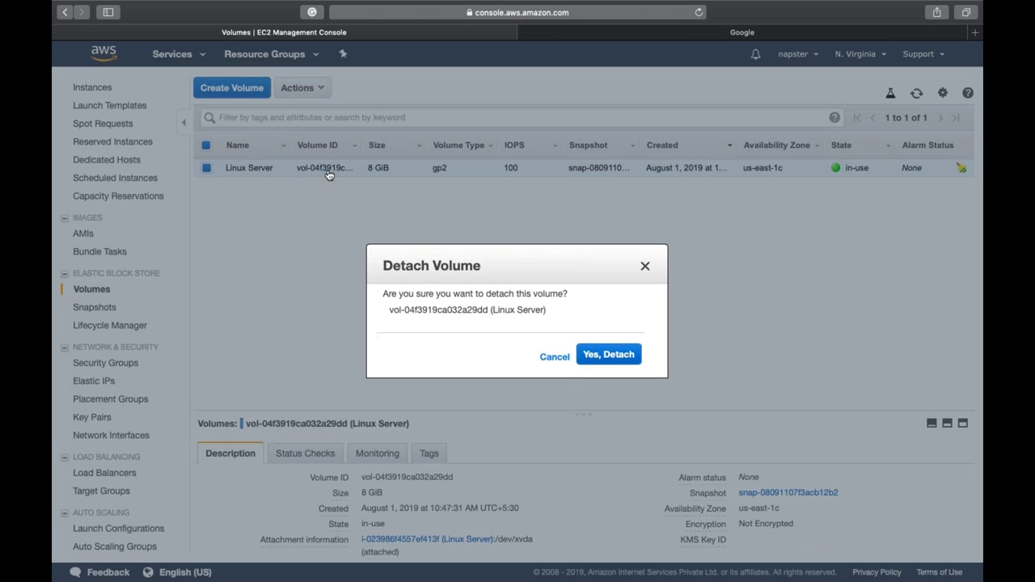
{"action": "left_click", "coordinate": [555, 357]}
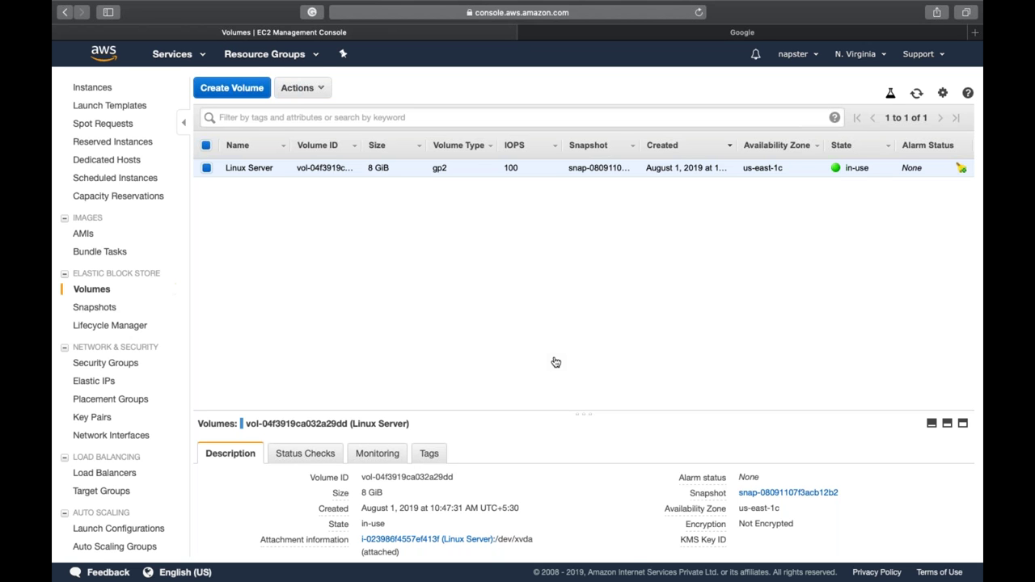
- Return to the EC2 instances, select Linux Server, and review its SSH session in Terminal
{"action": "scroll", "coordinate": [113, 186], "scroll_direction": "up", "scroll_amount": 3}
{"action": "left_click", "coordinate": [99, 191]}
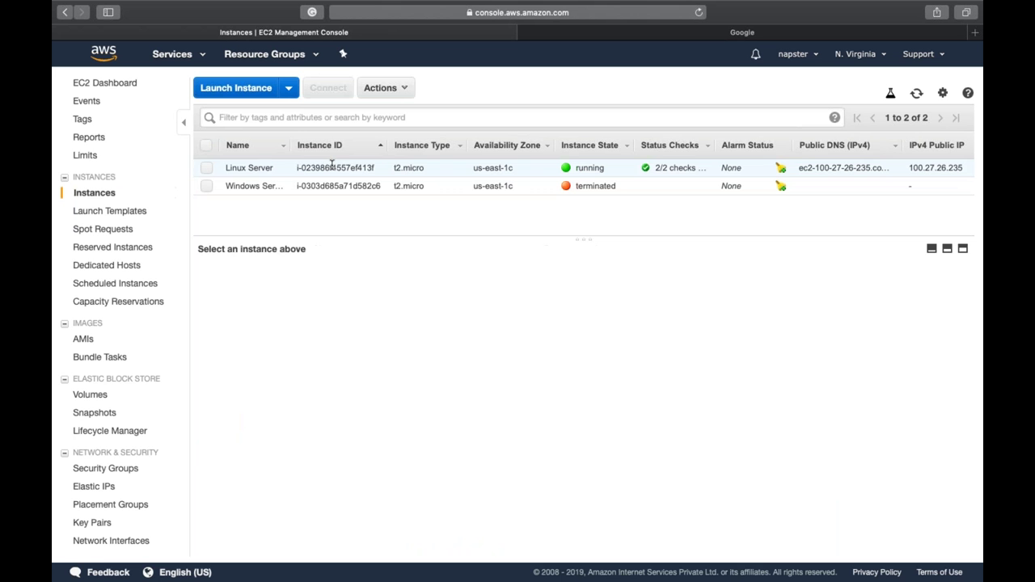
{"action": "left_click", "coordinate": [331, 168]}
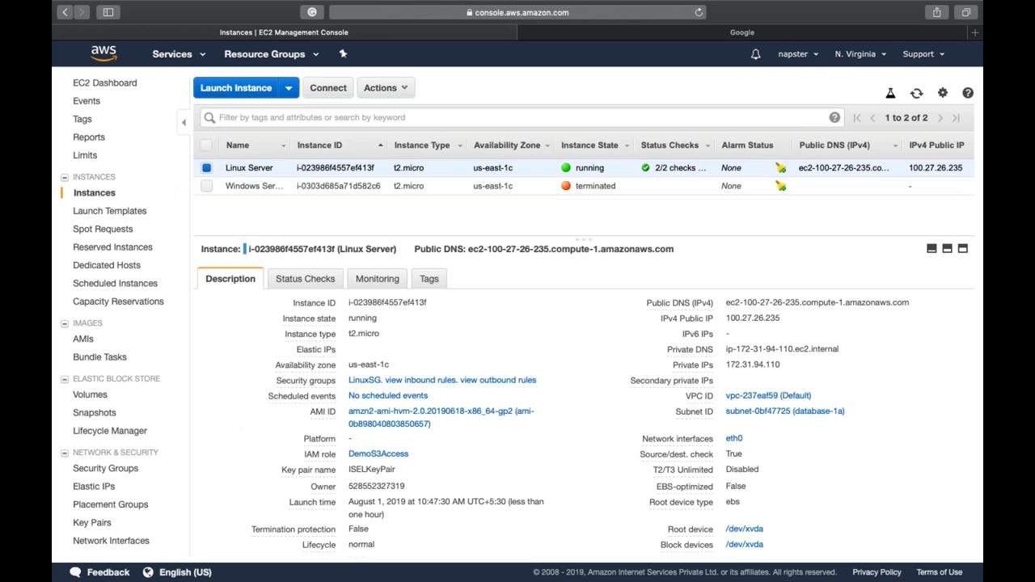
{"action": "key", "text": "ctrl+Left"}
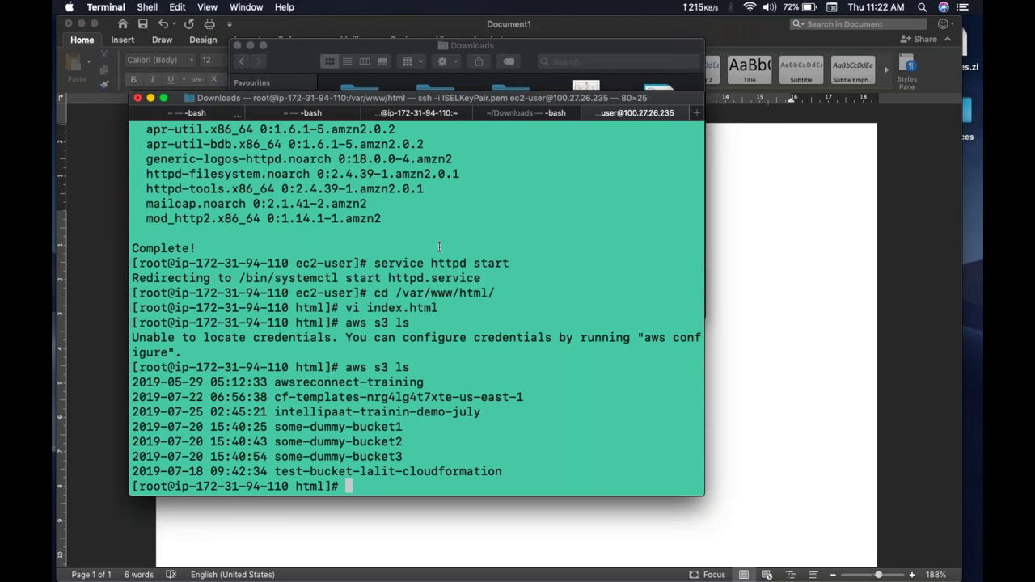
{"action": "double_click", "coordinate": [378, 320]}
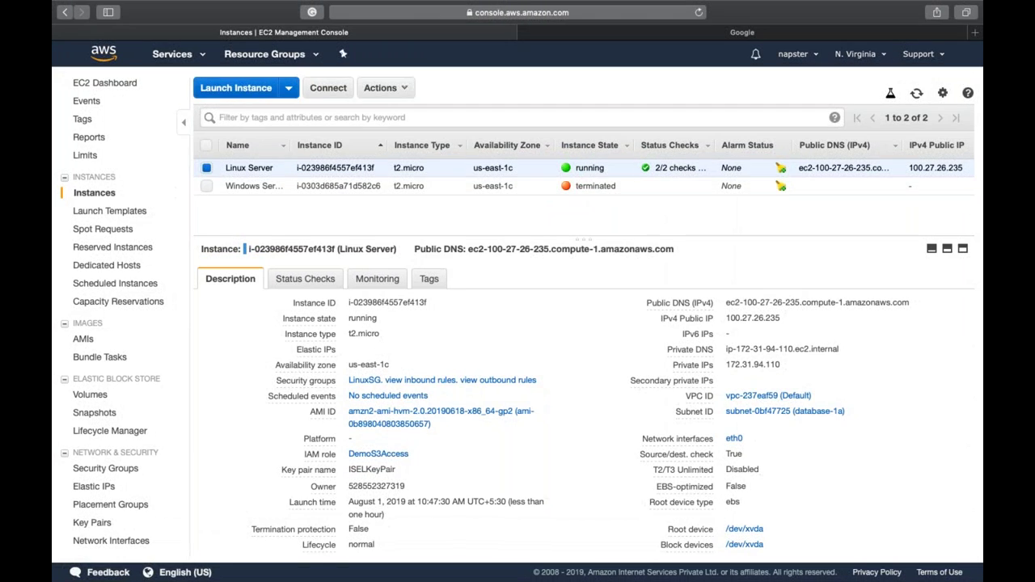
- Create an image of the Linux Server instance named Snapshot-Apache-AmazonAMI2 and close the request confirmation
{"action": "left_click", "coordinate": [404, 88]}
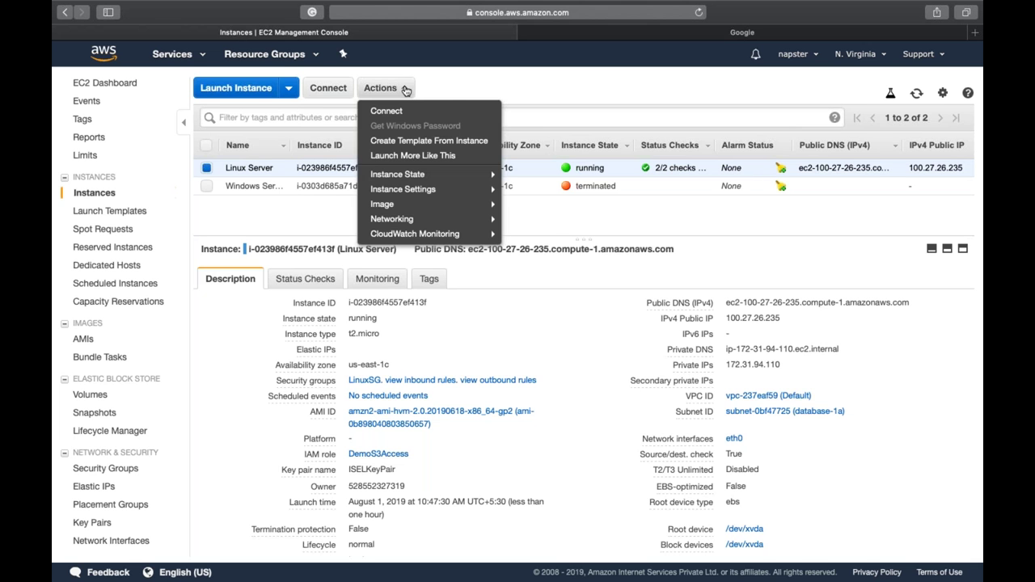
{"action": "left_click", "coordinate": [404, 88]}
{"action": "left_click", "coordinate": [406, 95]}
{"action": "mouse_move", "coordinate": [466, 210]}
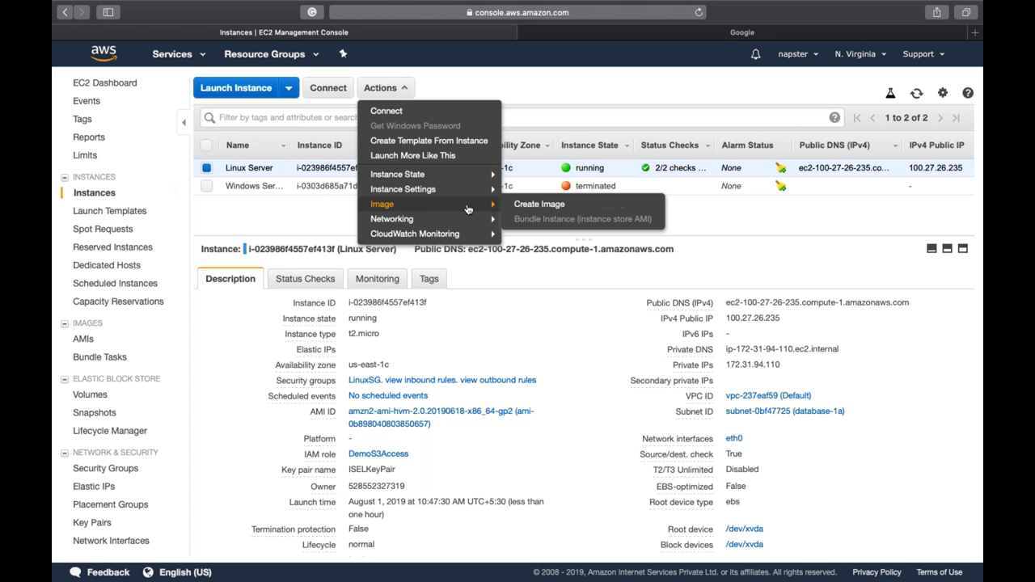
{"action": "left_click", "coordinate": [518, 207]}
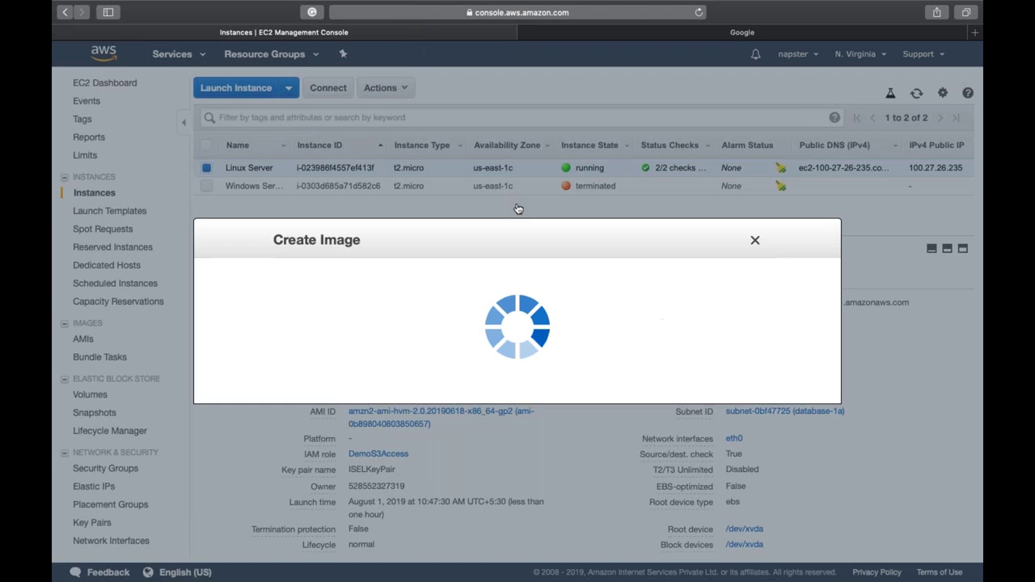
{"action": "left_click", "coordinate": [447, 211]}
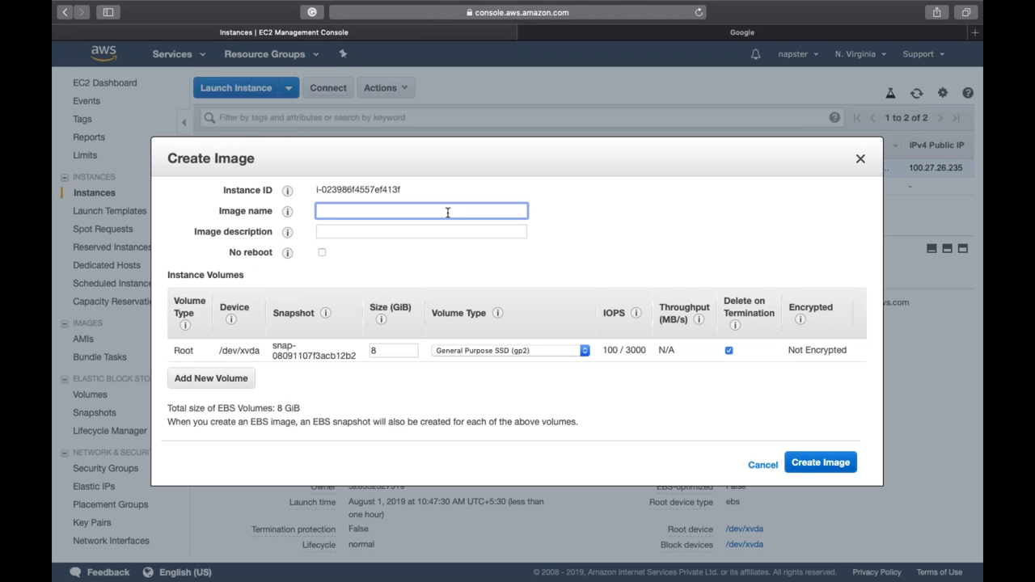
{"action": "type", "text": "Snapshot-Apache-AmazonAMI2"}
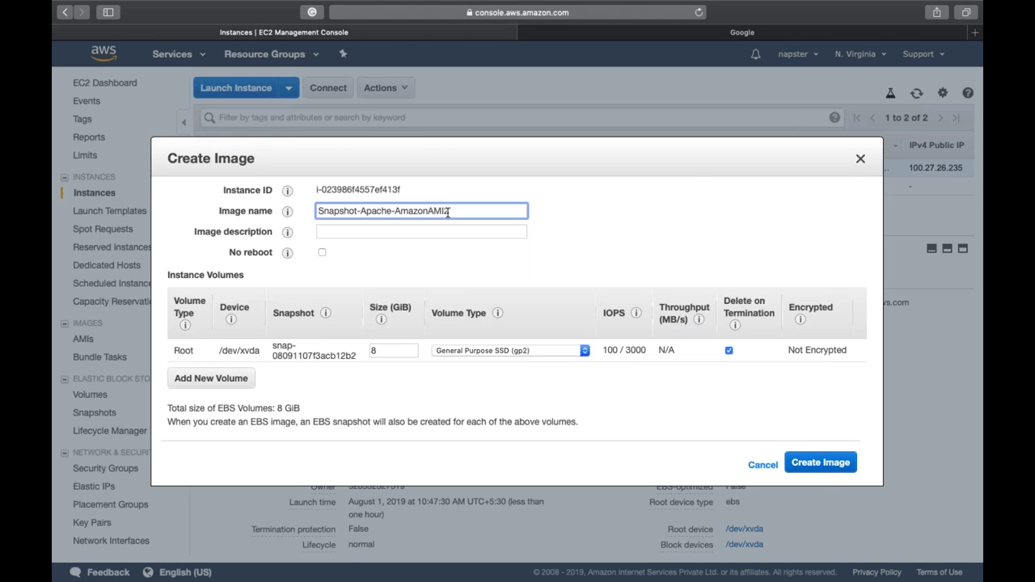
{"action": "left_click", "coordinate": [823, 461]}
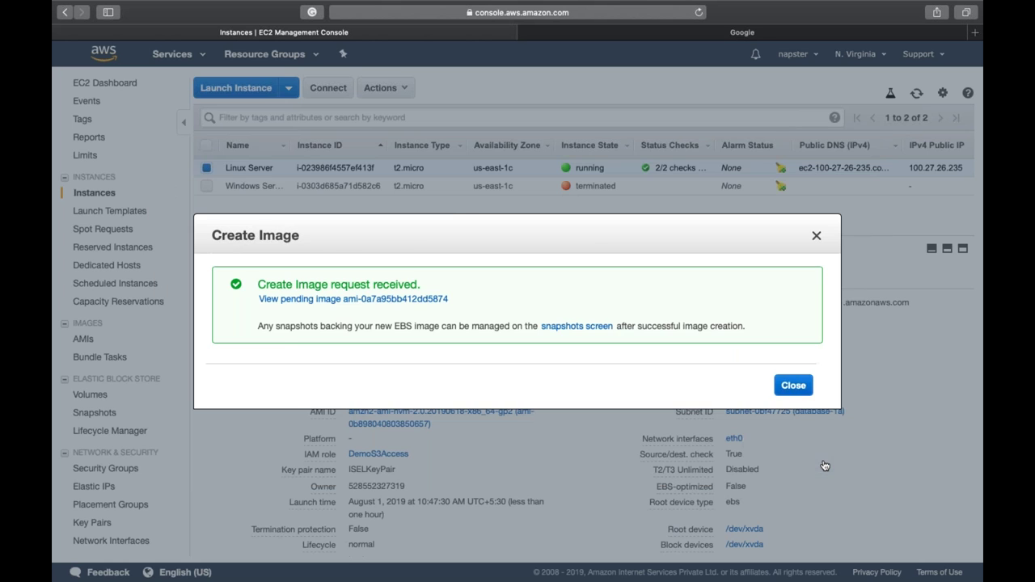
{"action": "left_click", "coordinate": [793, 385]}
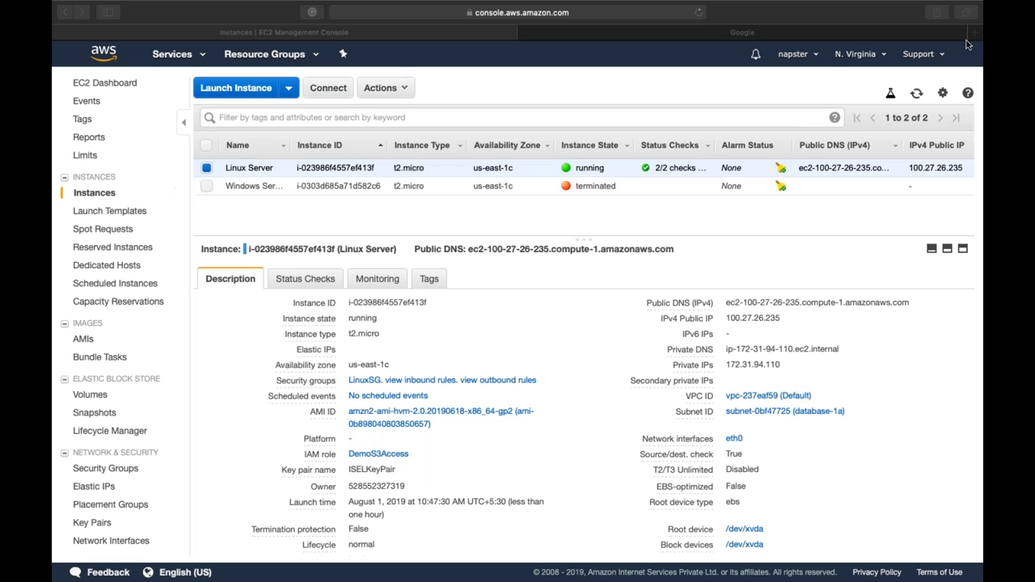
- Open the AMIs list, enlarge the details area for the new image, and refresh the list to check its status
{"action": "left_click", "coordinate": [654, 220]}
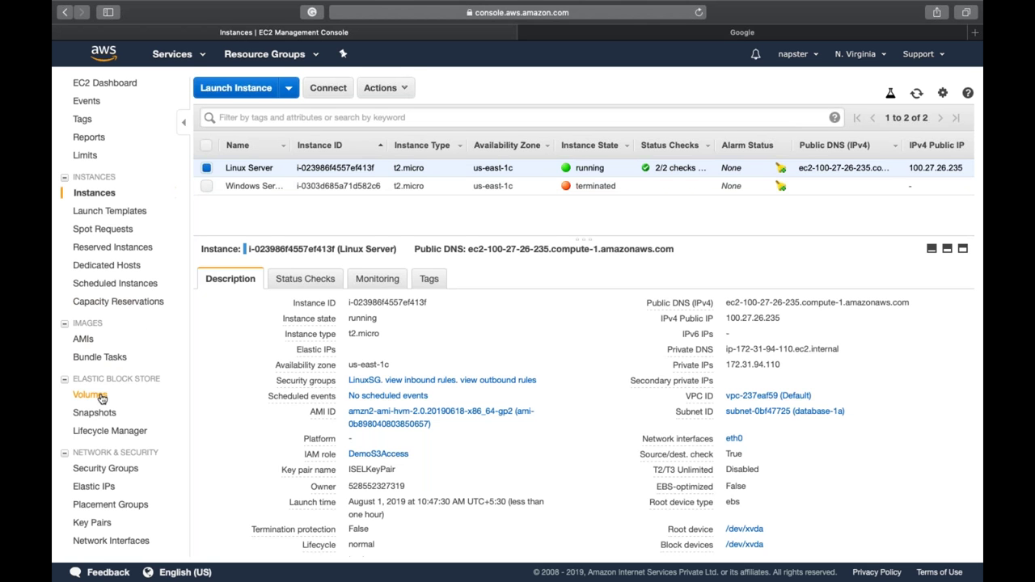
{"action": "scroll", "coordinate": [89, 355], "scroll_direction": "down", "scroll_amount": 1}
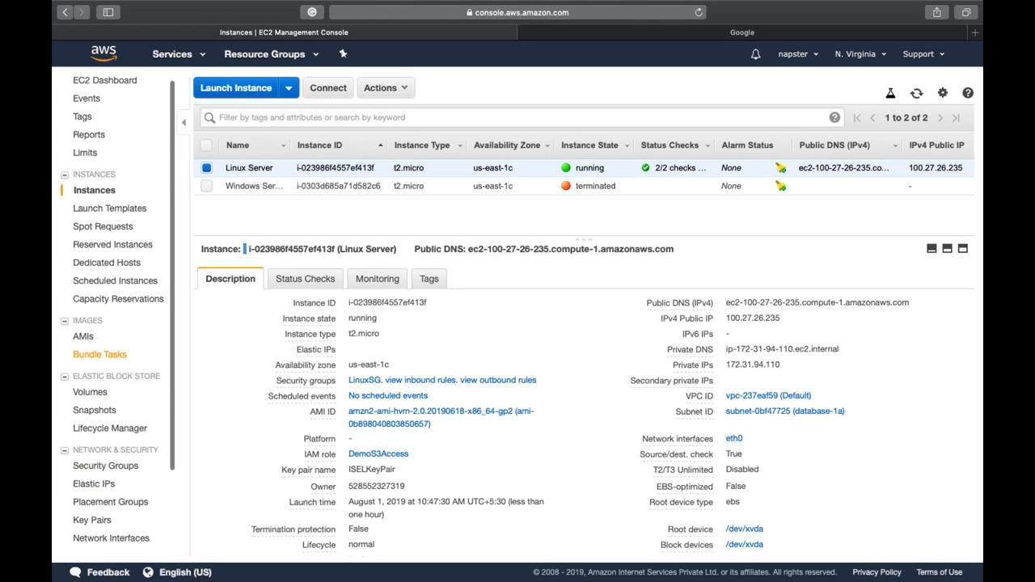
{"action": "left_click", "coordinate": [85, 336]}
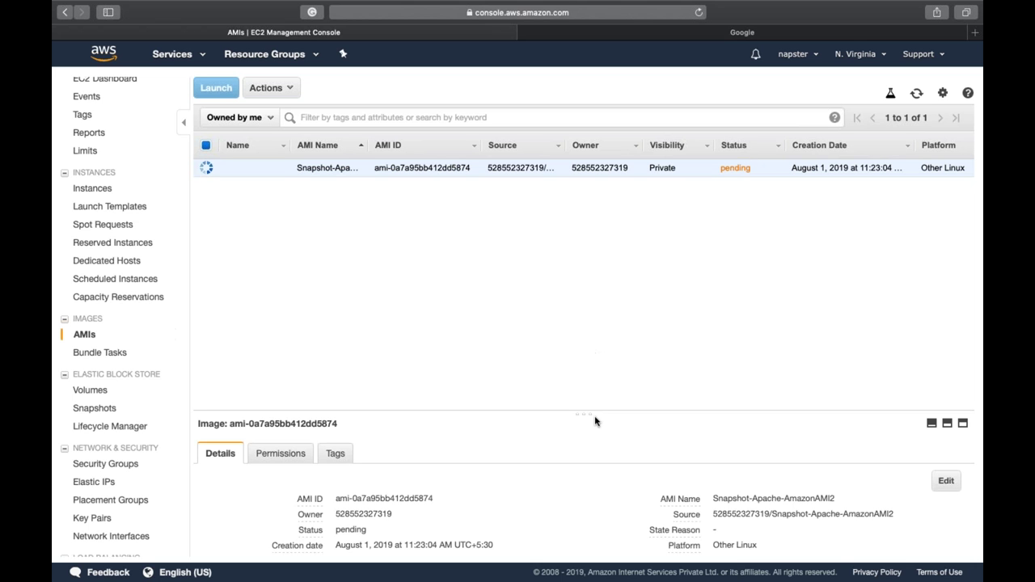
{"action": "left_click_drag", "start_coordinate": [587, 415], "coordinate": [598, 272]}
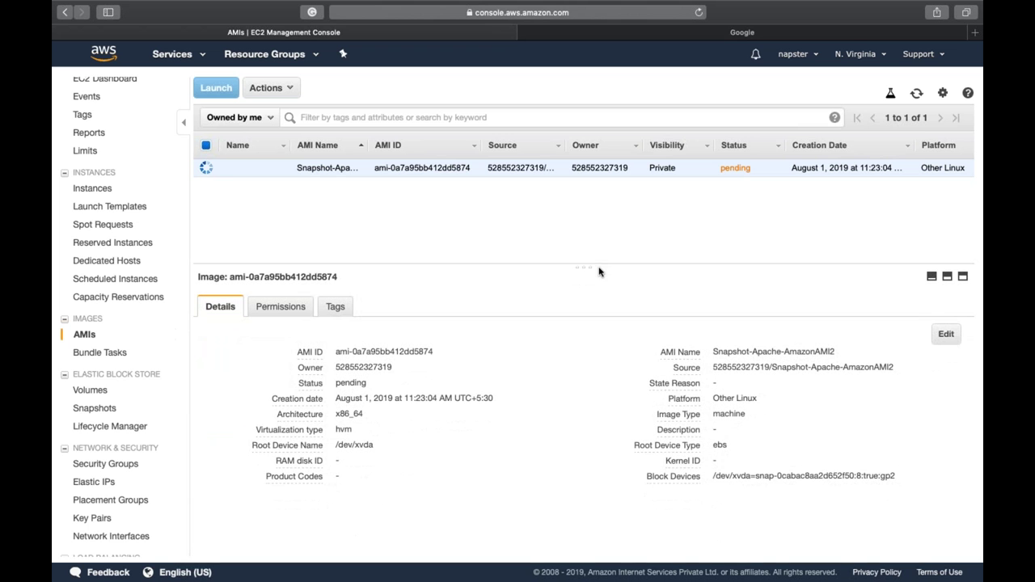
{"action": "left_click", "coordinate": [917, 94]}
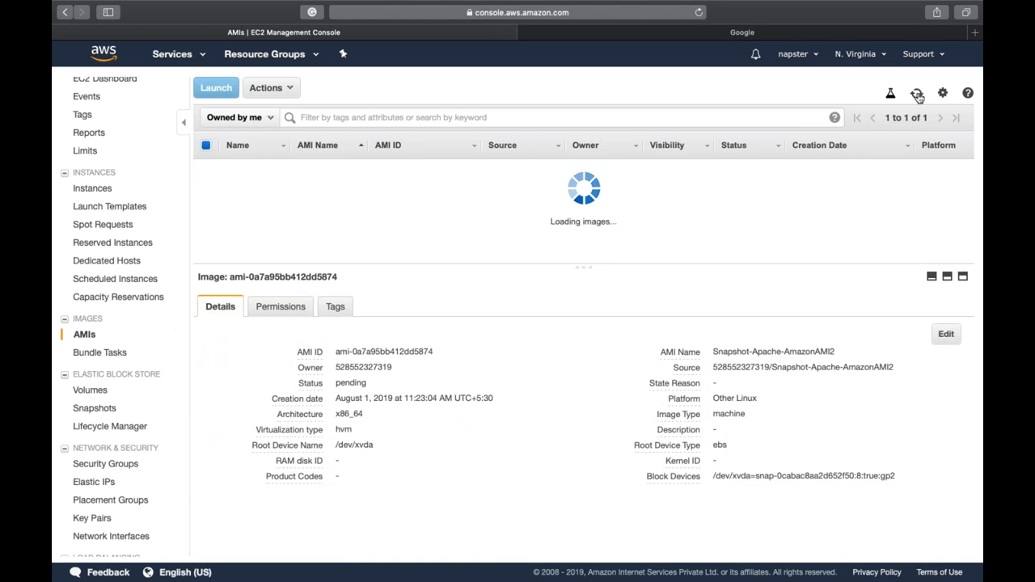
{"action": "left_click", "coordinate": [917, 94]}
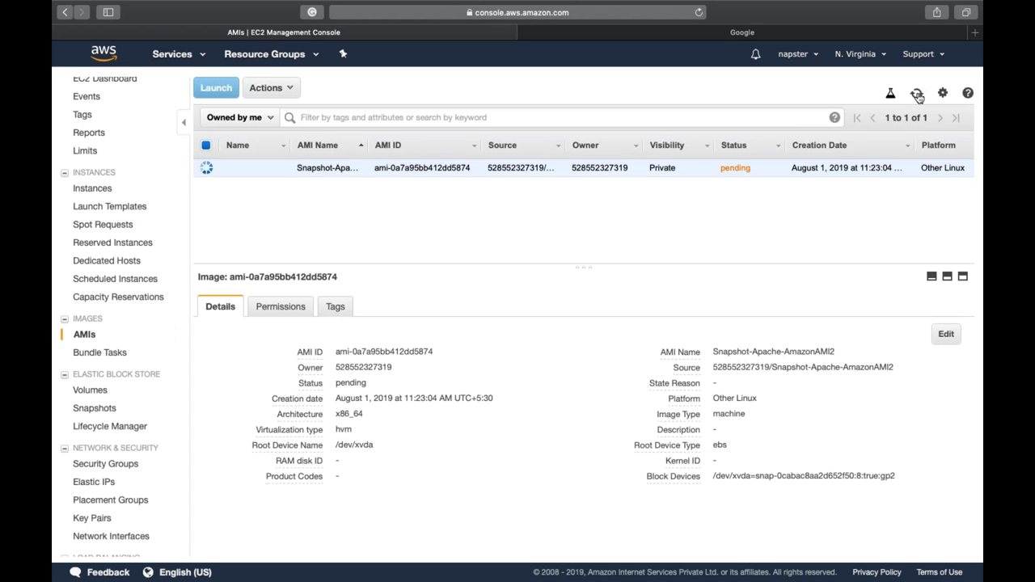
- Keep refreshing the AMIs list to check whether the new image has become available
{"action": "left_click", "coordinate": [917, 94]}
{"action": "left_click", "coordinate": [916, 94]}
{"action": "left_click", "coordinate": [917, 94]}
{"action": "key", "text": "XF86AudioRaiseVolume"}
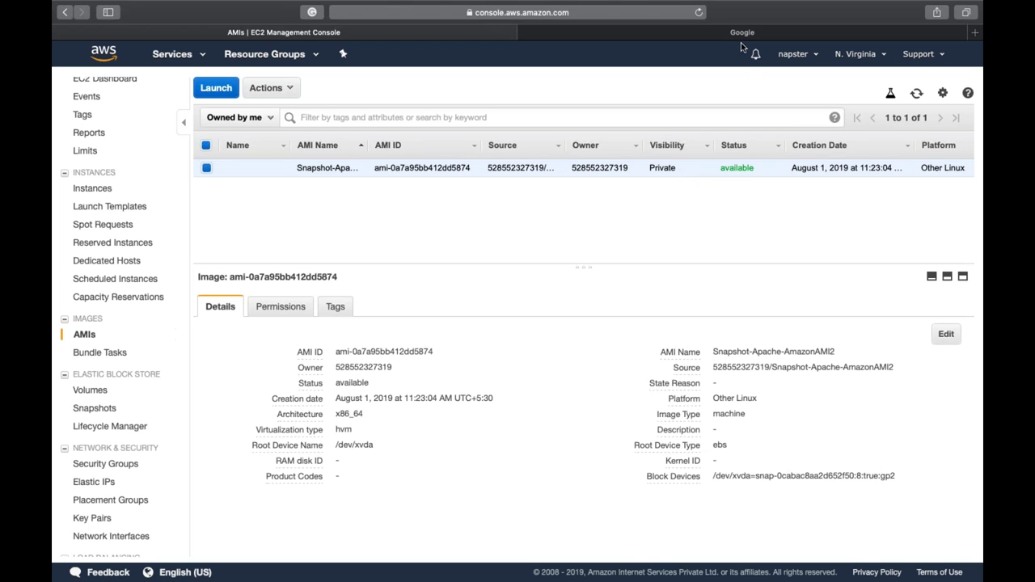
{"action": "left_click", "coordinate": [922, 91]}
{"action": "left_click", "coordinate": [919, 95]}
{"action": "left_click", "coordinate": [920, 95]}
{"action": "left_click", "coordinate": [920, 96]}
{"action": "left_click", "coordinate": [920, 96]}
- Widen the AMI Name column and copy the image's AMI name, Snapshot-Apache-AmazonAMI2, into its empty Name field
{"action": "left_click_drag", "start_coordinate": [364, 145], "coordinate": [430, 145]}
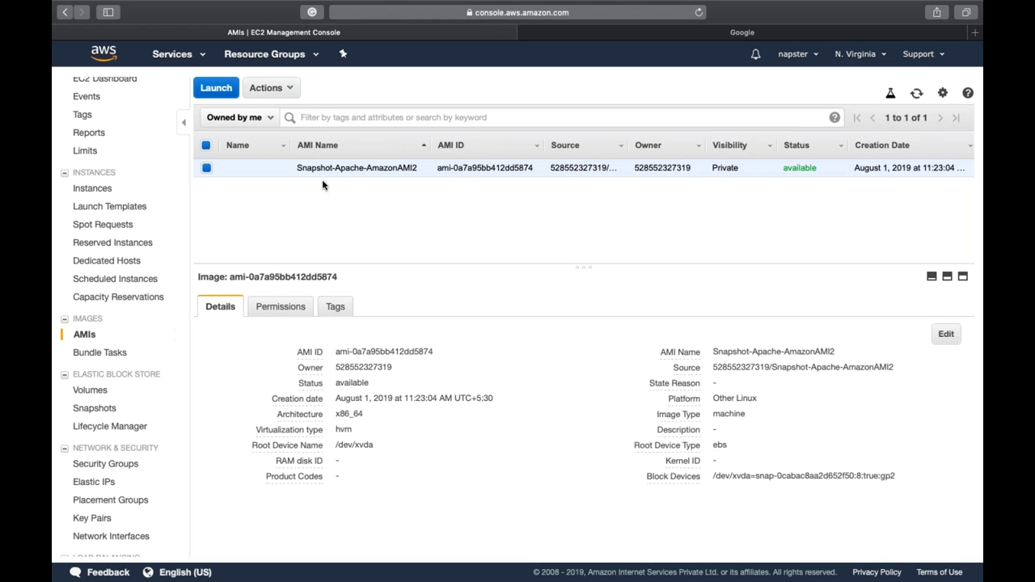
{"action": "left_click_drag", "start_coordinate": [297, 168], "coordinate": [417, 159]}
{"action": "key", "text": "super+c"}
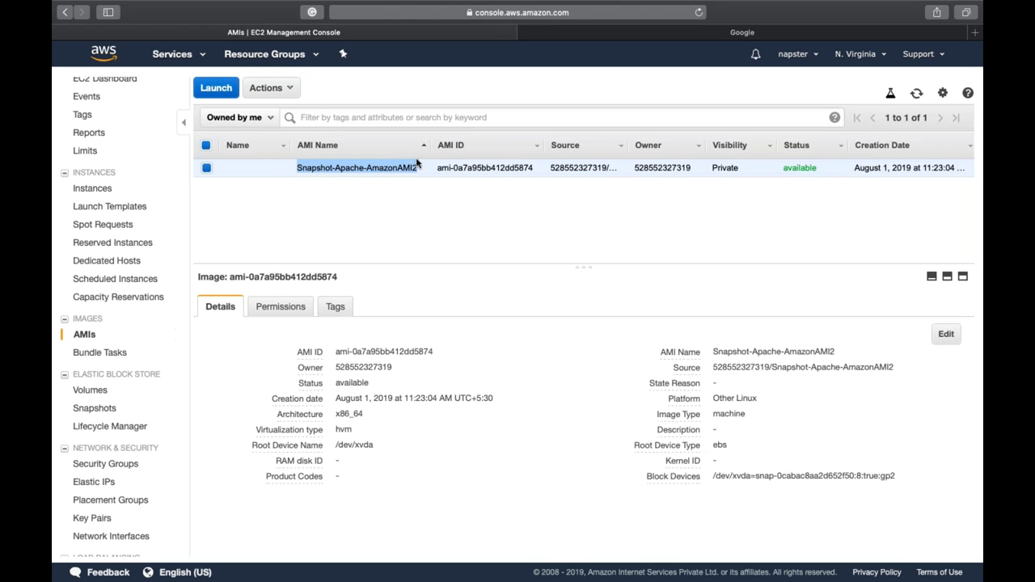
{"action": "left_click", "coordinate": [277, 169]}
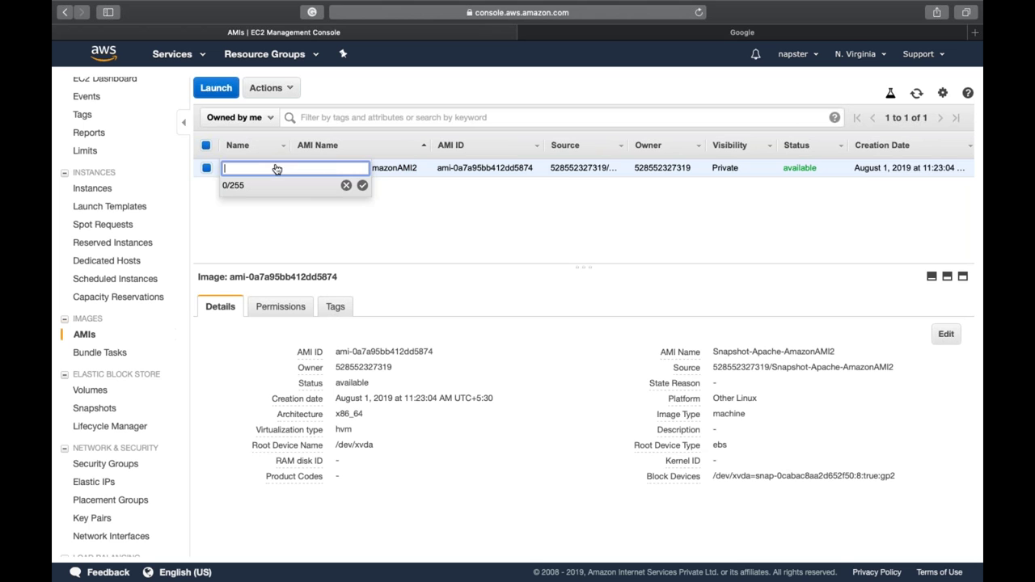
{"action": "key", "text": "super+v"}
{"action": "left_click", "coordinate": [361, 187]}
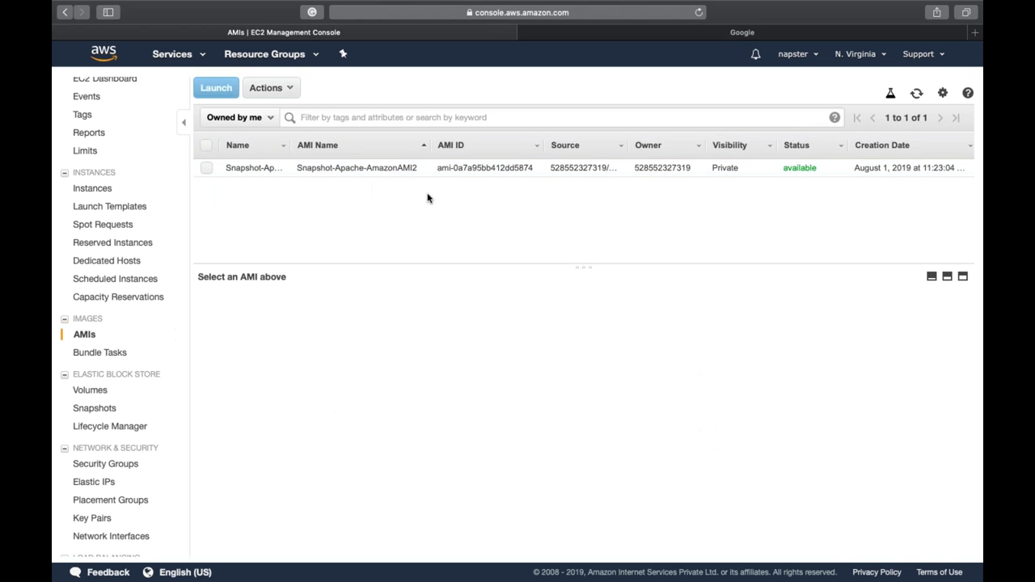
- Select the image, examine the snapshot ID in its block devices, and open the Elastic Block Store snapshots list
{"action": "left_click", "coordinate": [441, 169]}
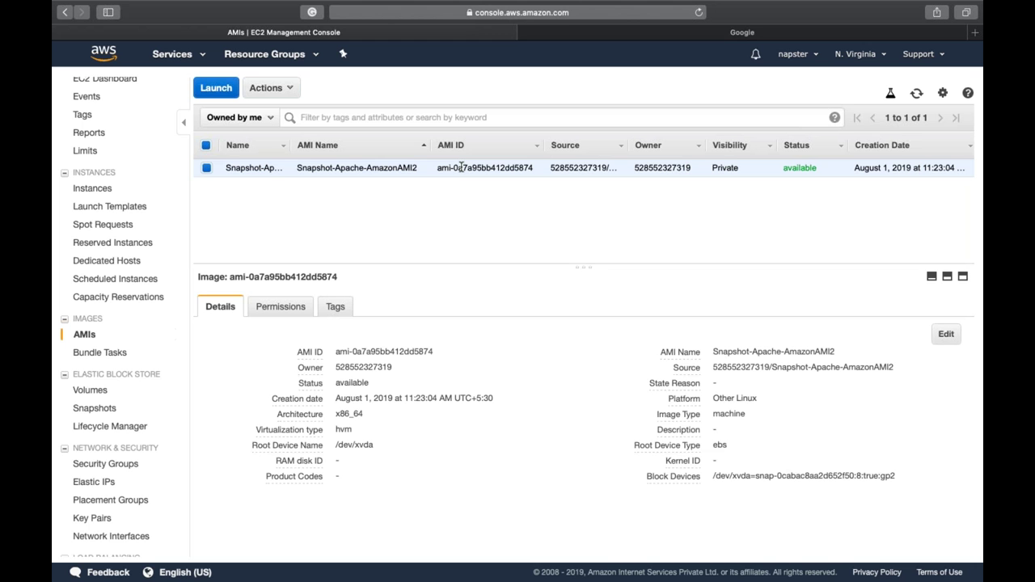
{"action": "left_click_drag", "start_coordinate": [713, 476], "coordinate": [899, 476]}
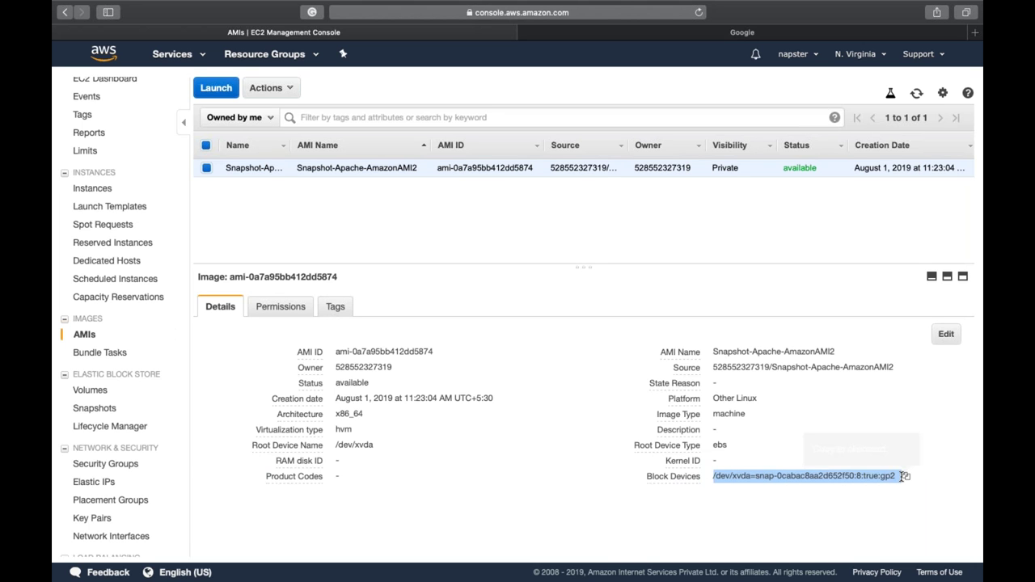
{"action": "left_click", "coordinate": [799, 488]}
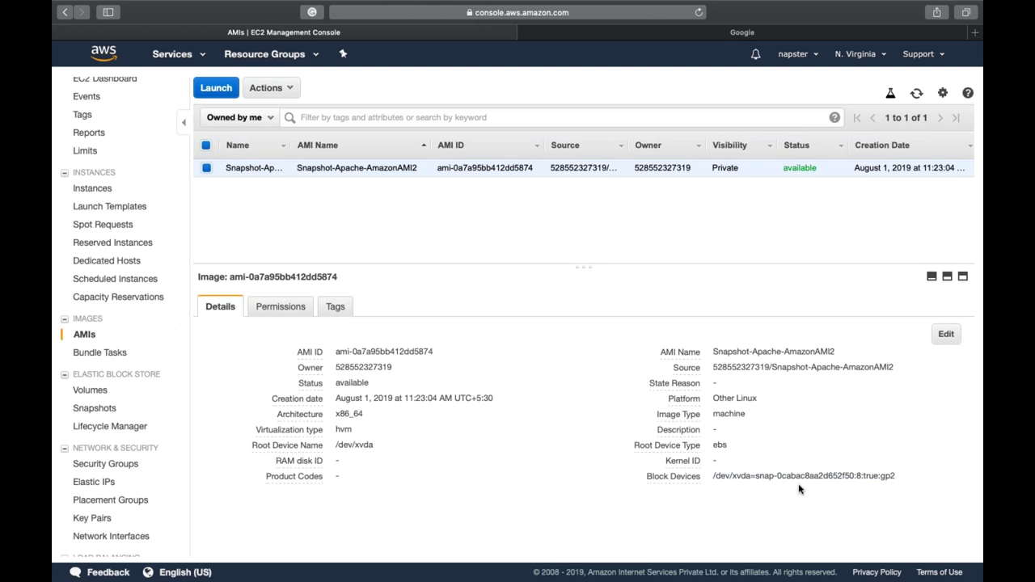
{"action": "double_click", "coordinate": [802, 476]}
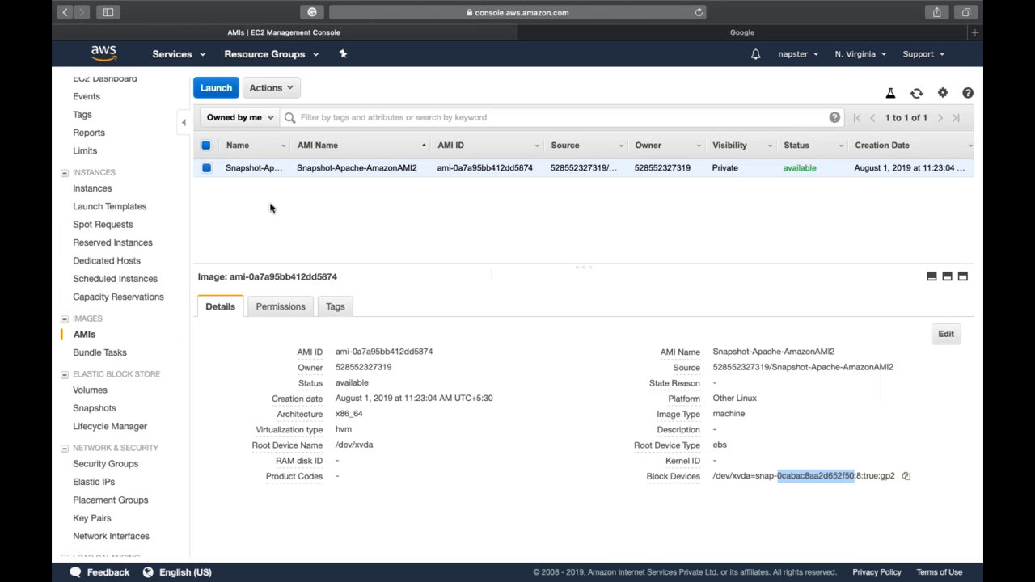
{"action": "left_click", "coordinate": [93, 408]}
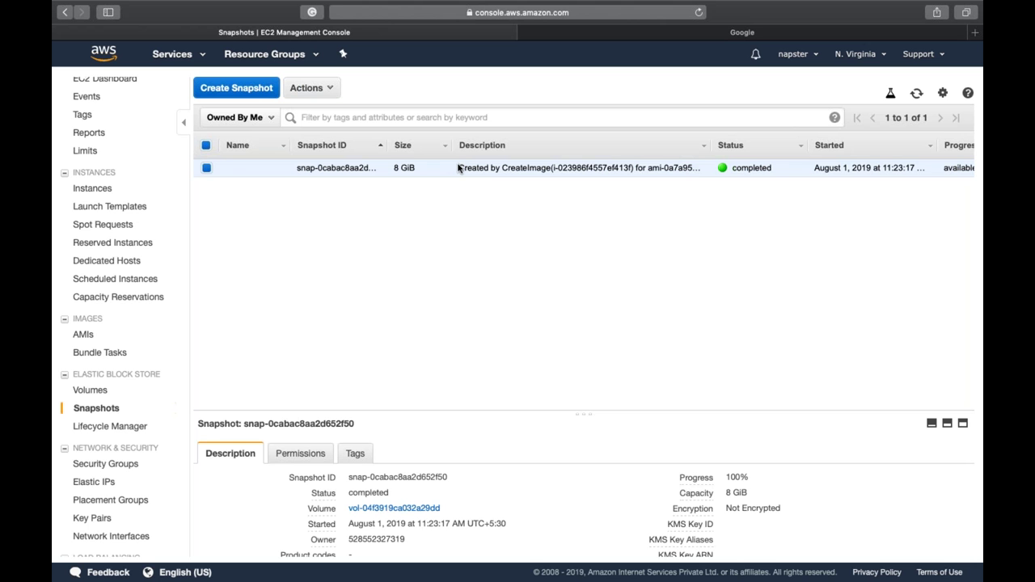
- Switch to the Word document and add an "EC2 -" line, separated from the "Linux – 8gb" note by a blank line
{"action": "key", "text": "ctrl+Left"}
{"action": "key", "text": "ctrl+Left"}
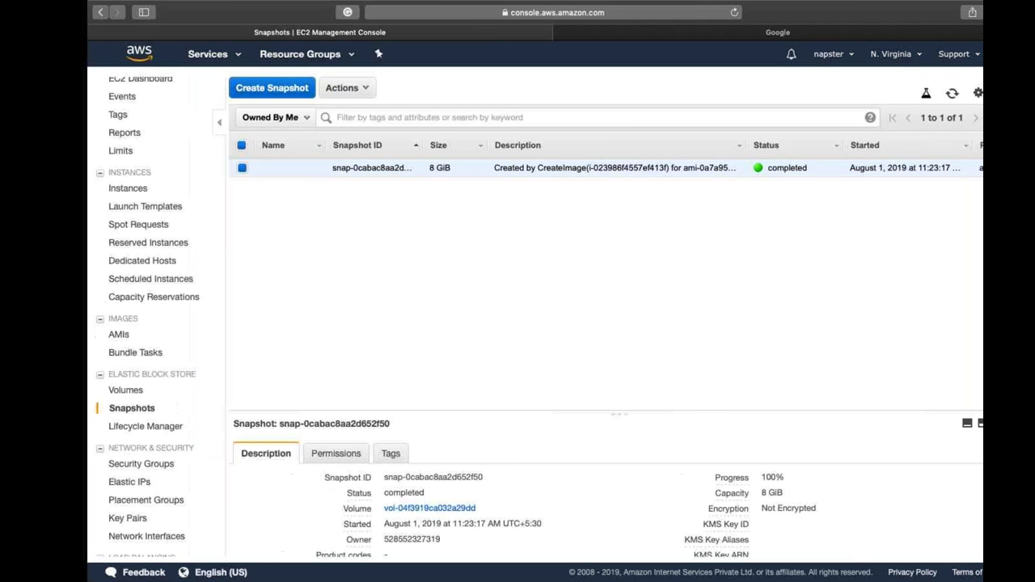
{"action": "key", "text": "ctrl+Right"}
{"action": "key", "text": "ctrl+Right"}
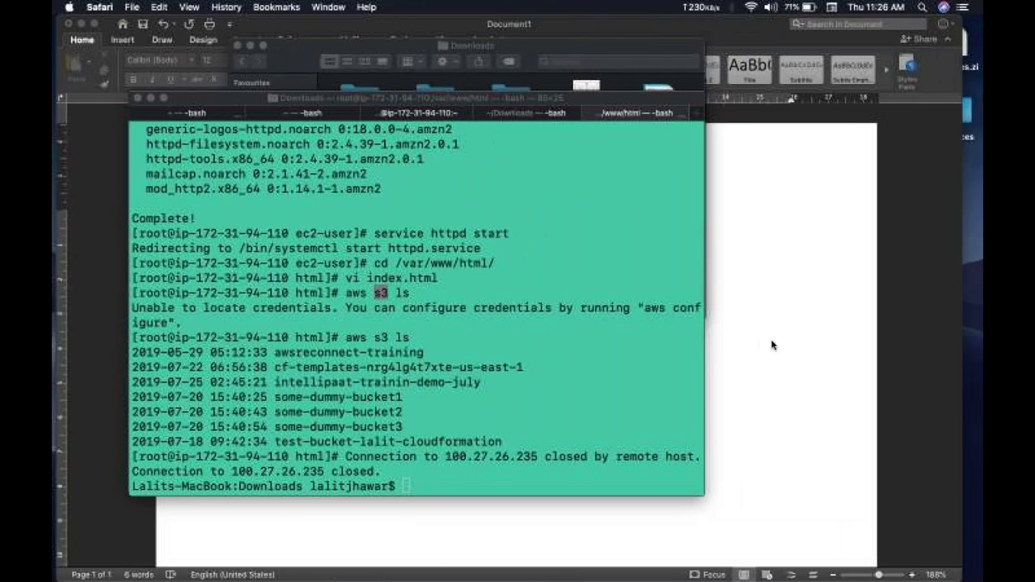
{"action": "key", "text": "Return"}
{"action": "key", "text": "Return"}
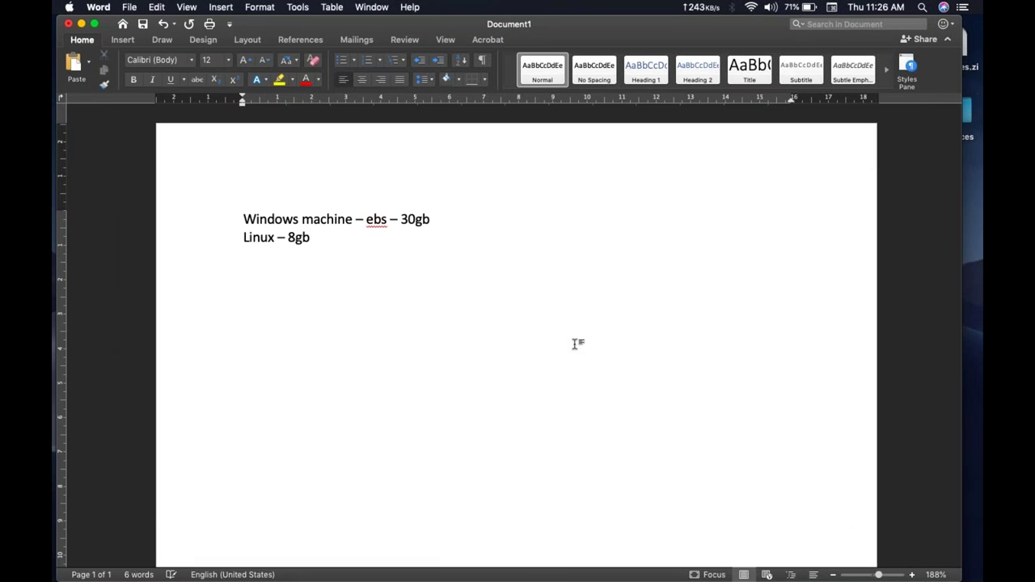
{"action": "type", "text": "EC@"}
{"action": "key", "text": "BackSpace"}
{"action": "type", "text": "2 -"}
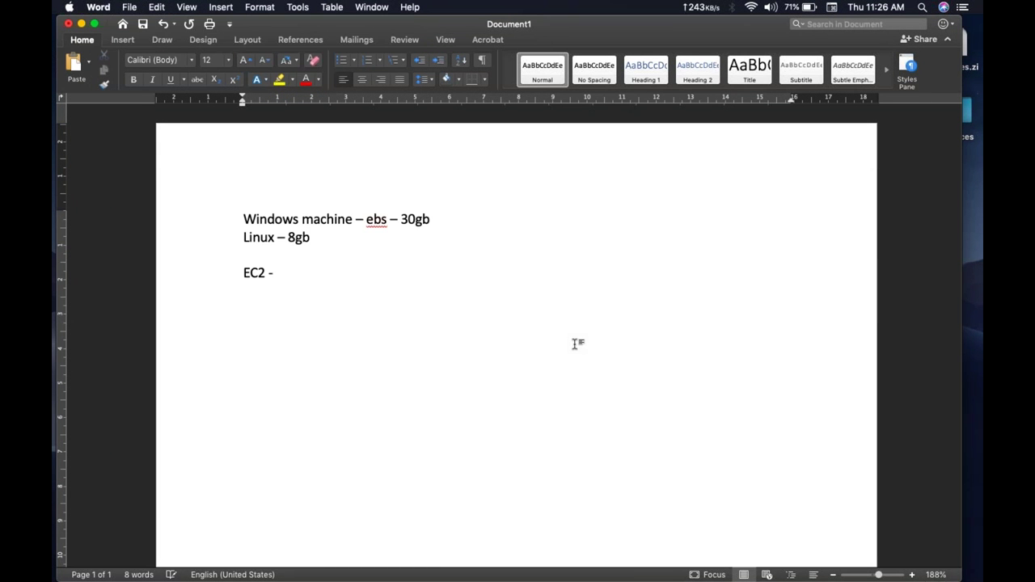
- Add the indented lines "AMI – template" and "Volume -" under the EC2 heading
{"action": "key", "text": "Return"}
{"action": "key", "text": "Tab"}
{"action": "type", "text": "AMI"}
{"action": "key", "text": "Return"}
{"action": "key", "text": "Tab"}
{"action": "type", "text": "E"}
{"action": "key", "text": "BackSpace"}
{"action": "type", "text": "Volun"}
{"action": "key", "text": "BackSpace"}
{"action": "type", "text": "me -"}
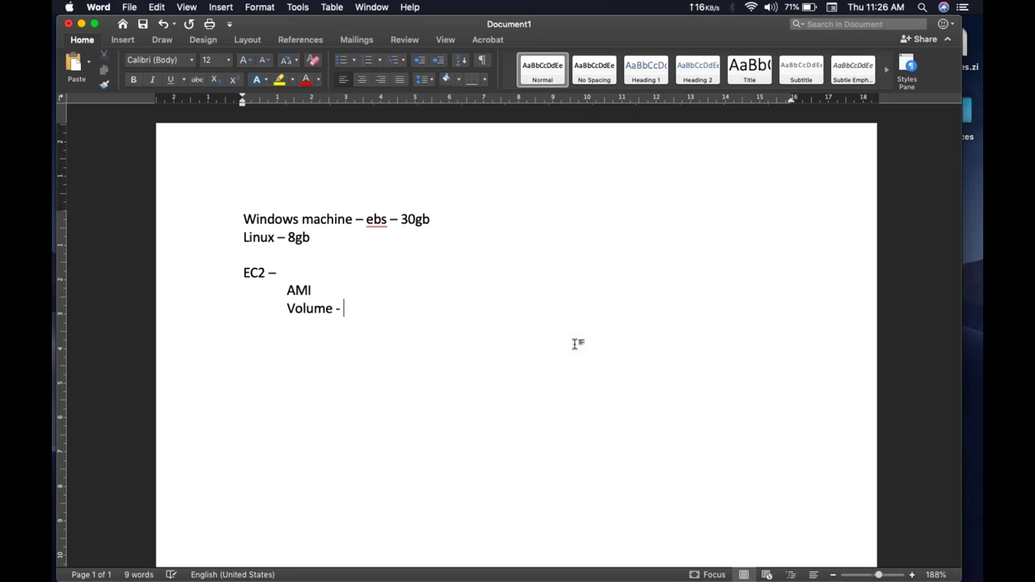
{"action": "key", "text": "Up"}
{"action": "type", "text": "-"}
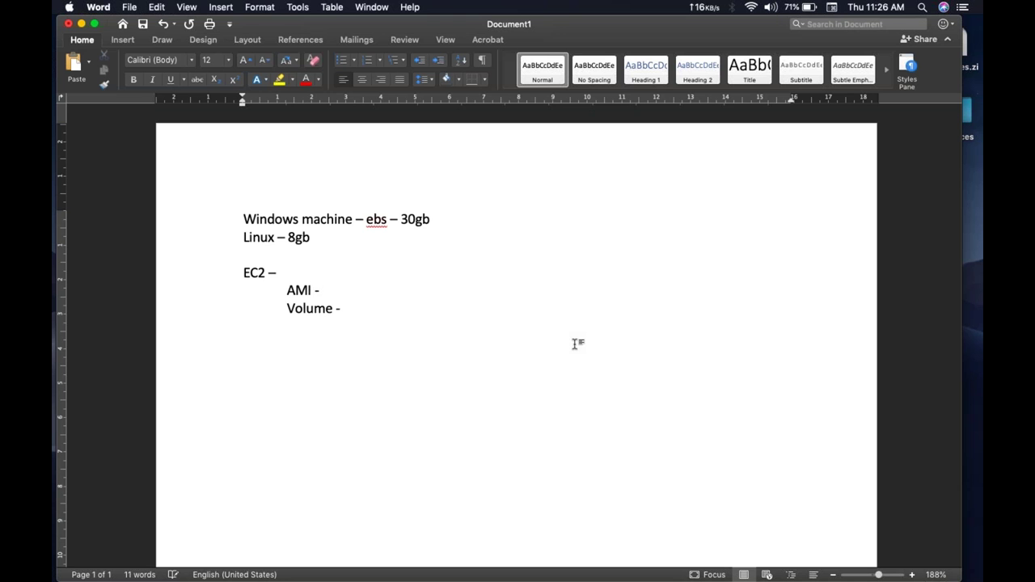
{"action": "type", "text": " template"}
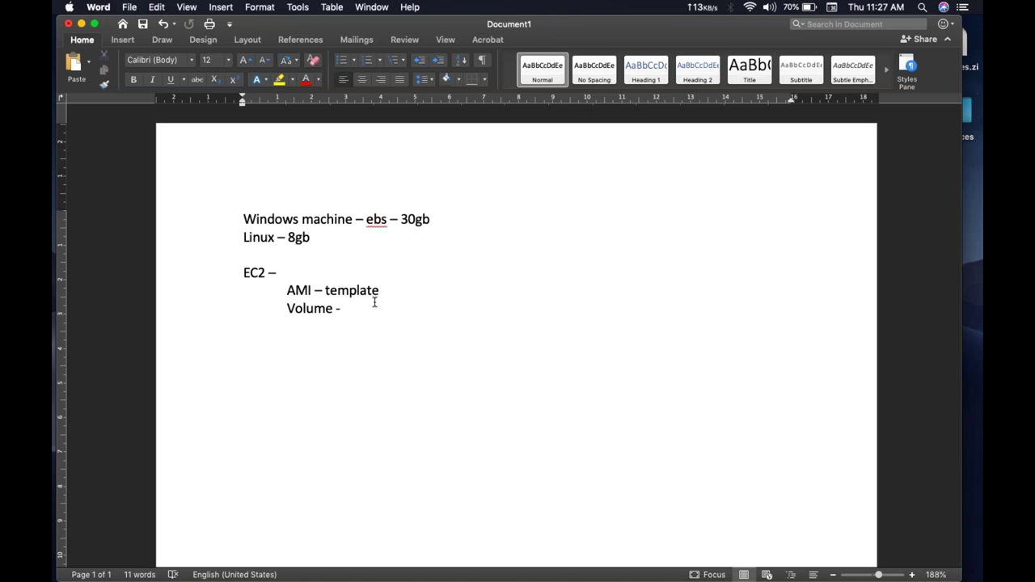
- Extend the word "Volume" under the EC2 heading to "Volume/snapshot"
{"action": "triple_click", "coordinate": [315, 294]}
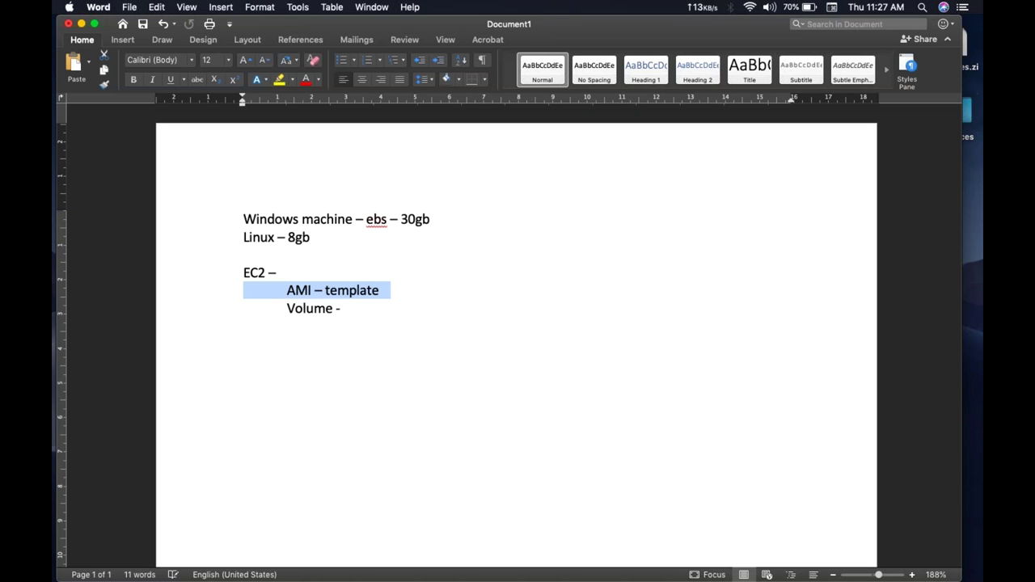
{"action": "left_click", "coordinate": [351, 309]}
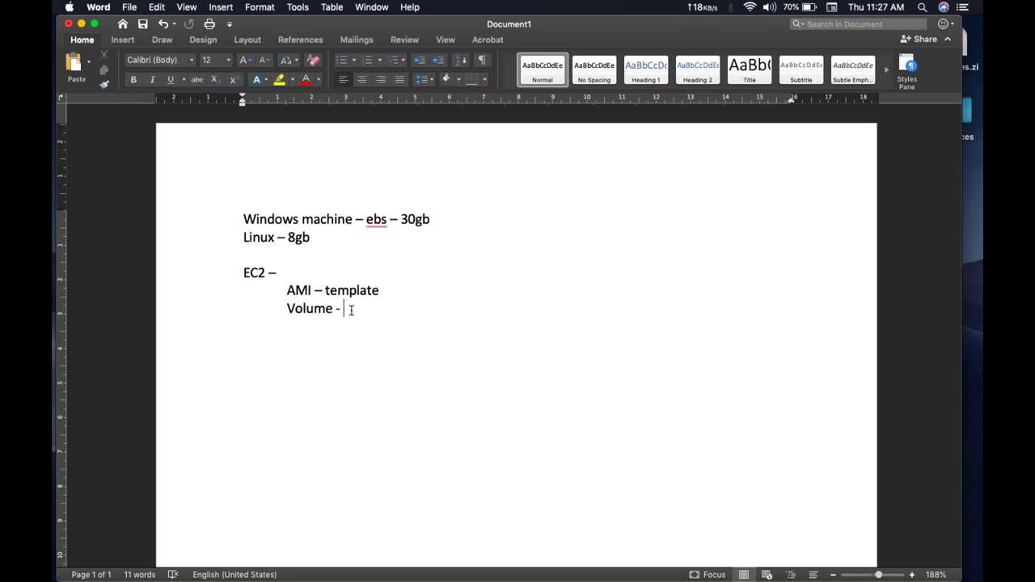
{"action": "key", "text": "BackSpace"}
{"action": "key", "text": "BackSpace"}
{"action": "key", "text": "BackSpace"}
{"action": "type", "text": "/snapshot"}
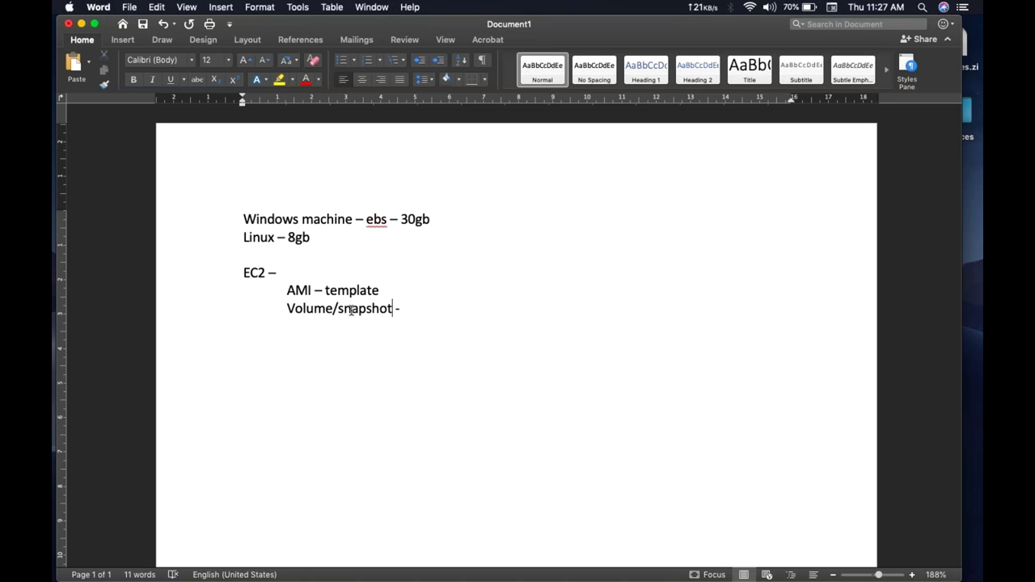
- Below the volume line, add an "Ec2 machine-" line with an indented "ami" beneath it, set off by a blank line
{"action": "left_click", "coordinate": [422, 303]}
{"action": "type", "text": "Ec2 machin"}
{"action": "key", "text": "BackSpace"}
{"action": "type", "text": "ine-"}
{"action": "key", "text": "Return"}
{"action": "key", "text": "Tab"}
{"action": "type", "text": "ami"}
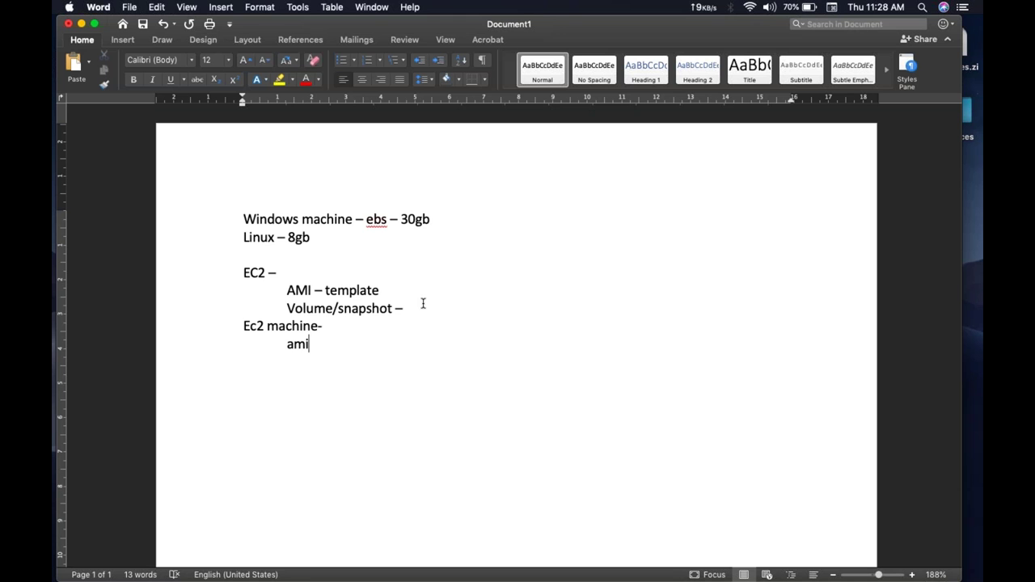
{"action": "left_click", "coordinate": [974, 51]}
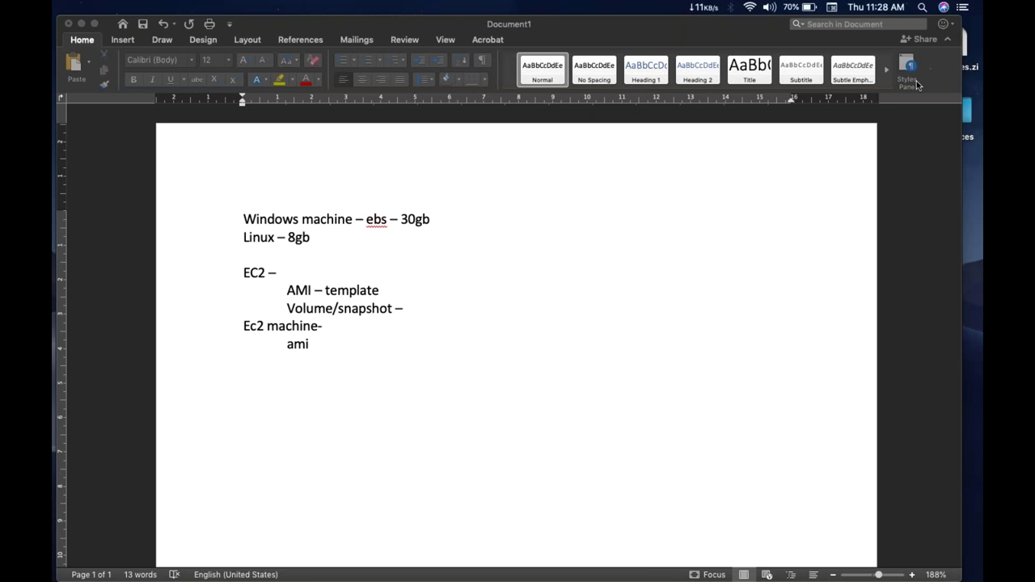
{"action": "left_click", "coordinate": [563, 305]}
{"action": "key", "text": "Return"}
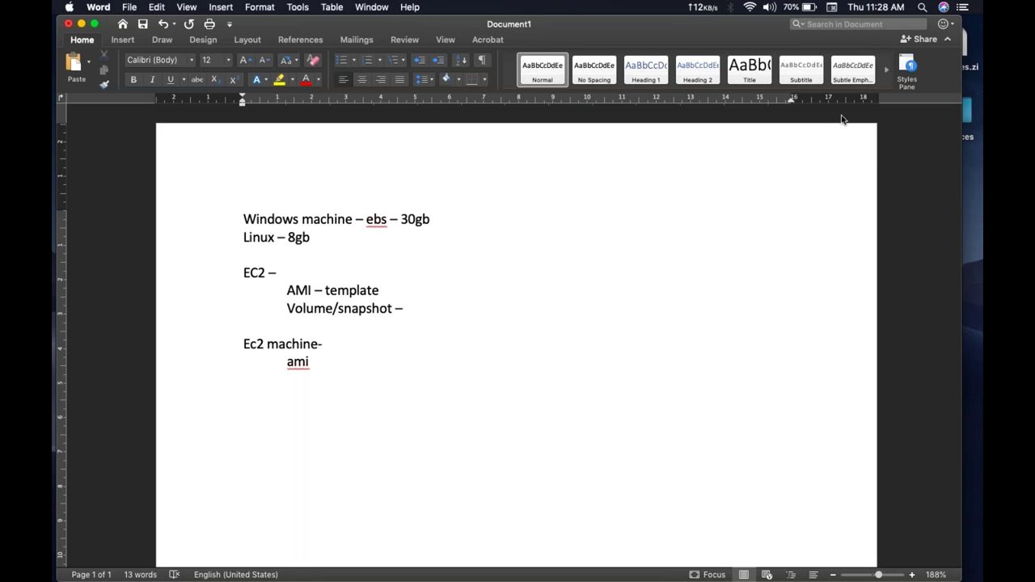
{"action": "left_click", "coordinate": [531, 340]}
{"action": "left_click", "coordinate": [508, 333]}
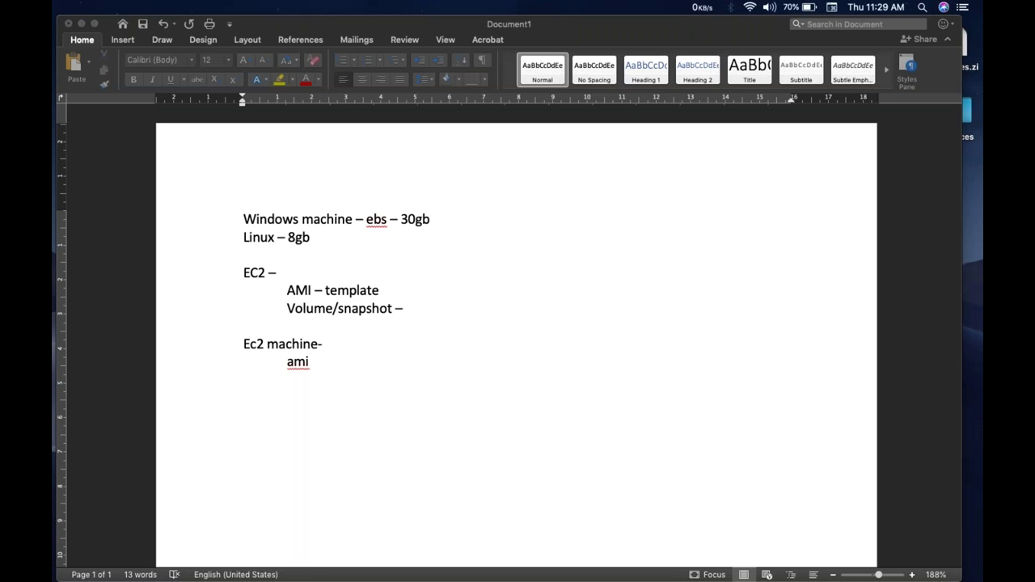
{"action": "key", "text": "XF86MonBrightnessDown"}
{"action": "key", "text": "XF86MonBrightnessDown"}
{"action": "key", "text": "XF86MonBrightnessDown"}
{"action": "left_click", "coordinate": [494, 326]}
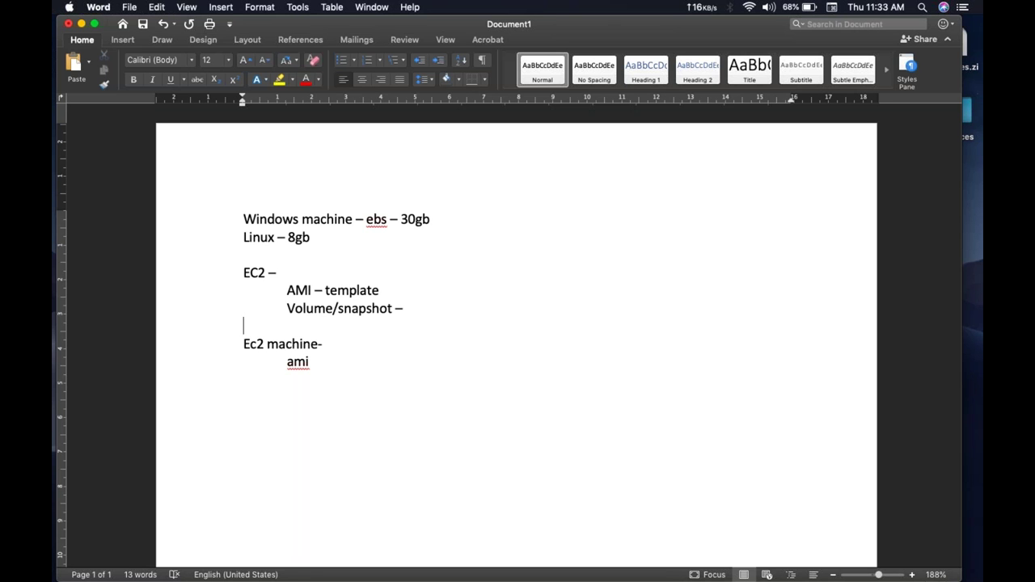
{"action": "key", "text": "XF86AudioRaiseVolume"}
- Return to the EC2 console in Safari, open the instances, start launching an instance, and browse the Quick Start AMIs
{"action": "key", "text": "ctrl+Right"}
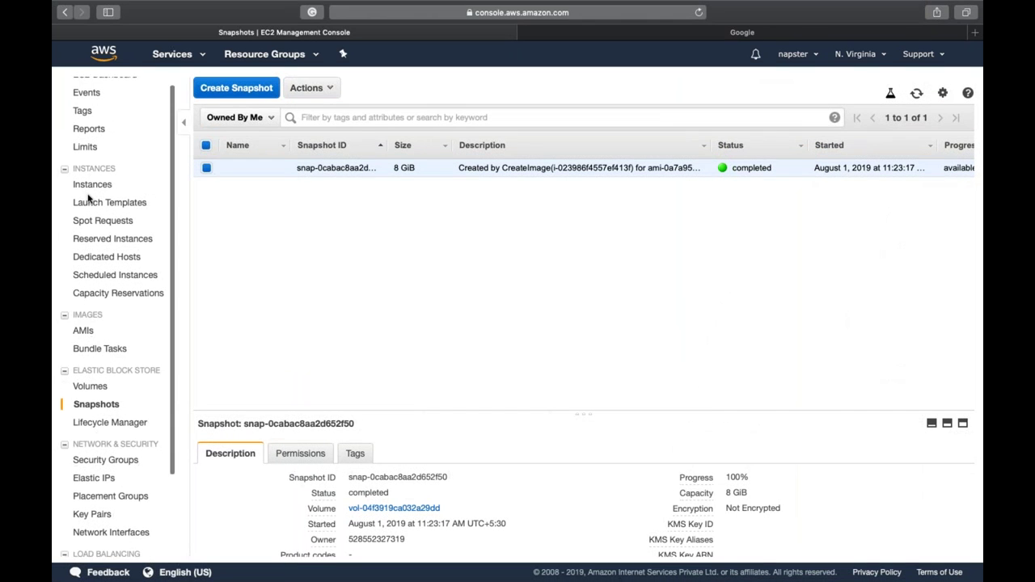
{"action": "left_click", "coordinate": [91, 188]}
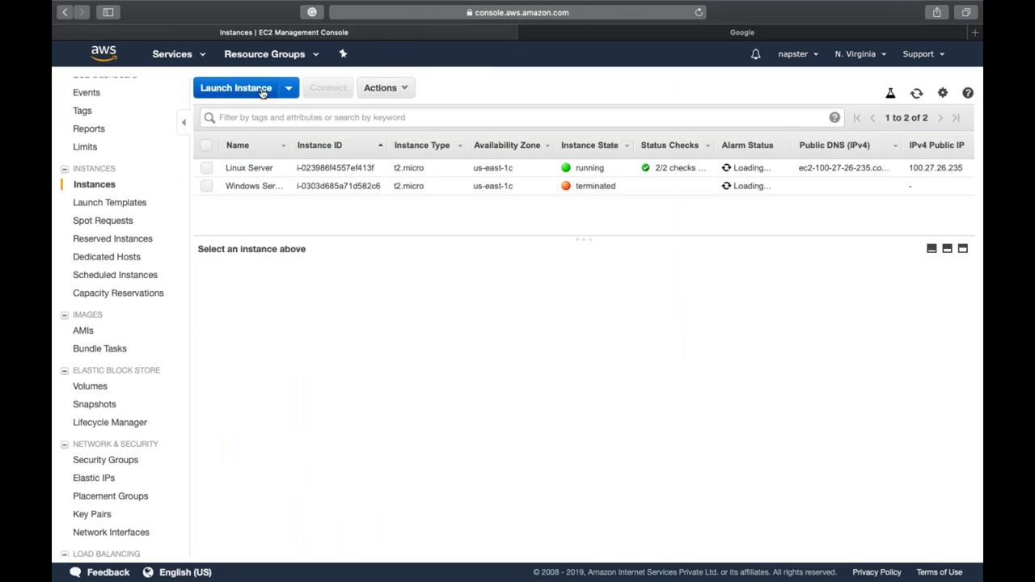
{"action": "left_click", "coordinate": [260, 88]}
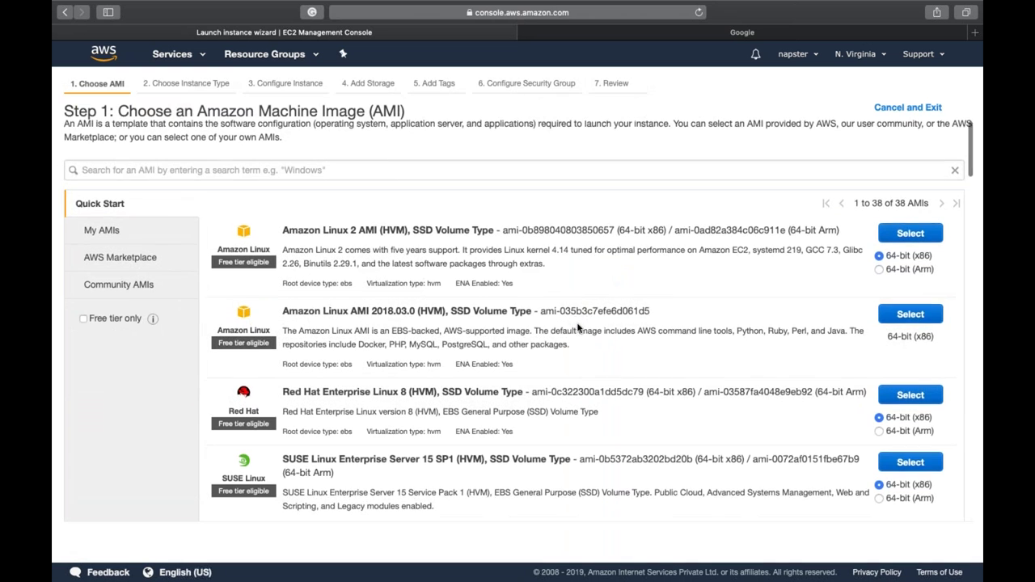
{"action": "scroll", "coordinate": [578, 327], "scroll_direction": "down", "scroll_amount": 2}
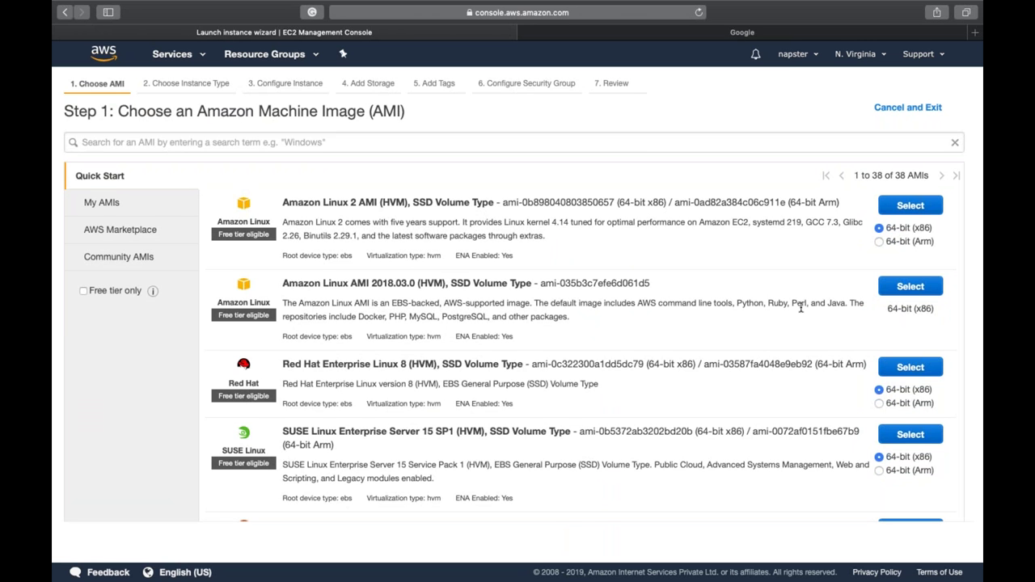
{"action": "scroll", "coordinate": [800, 307], "scroll_direction": "down", "scroll_amount": 10}
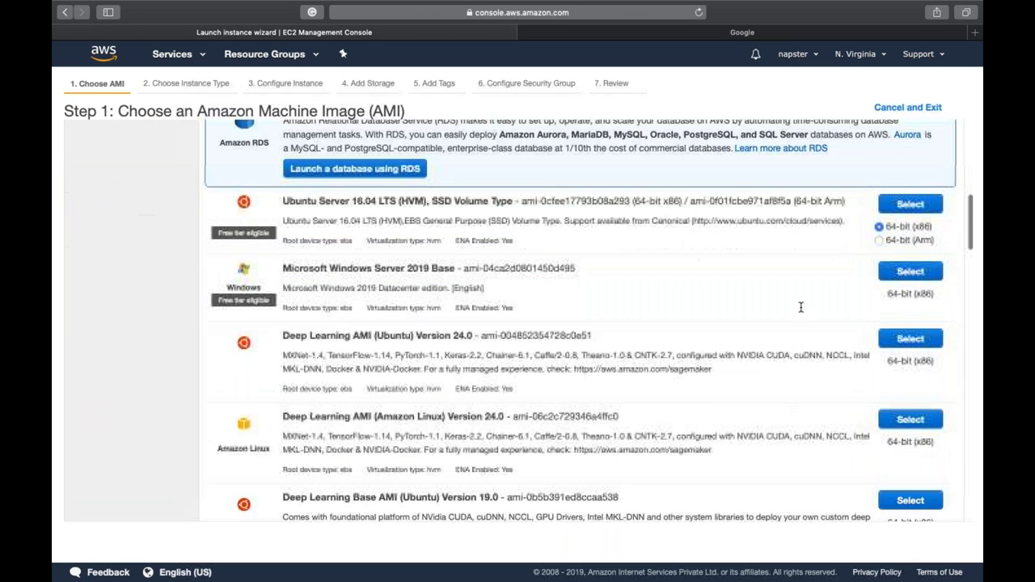
{"action": "scroll", "coordinate": [801, 308], "scroll_direction": "up", "scroll_amount": 2}
- Back in the Word document, add the lines "Ami – ubuntu + wordpress" and "Volume-" above "Ec2 machine-"
{"action": "key", "text": "ctrl+Left"}
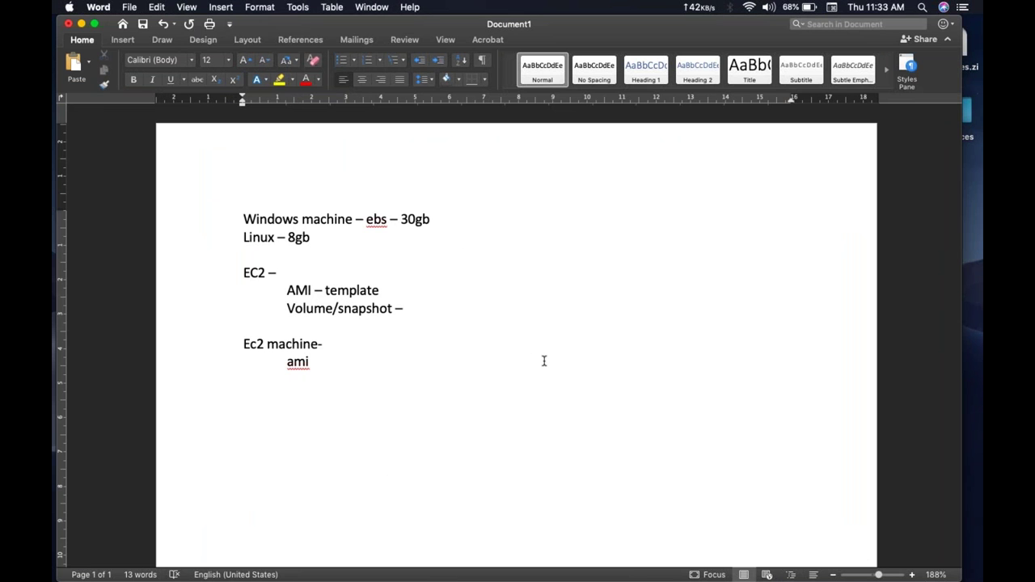
{"action": "key", "text": "Return"}
{"action": "type", "text": "AMi"}
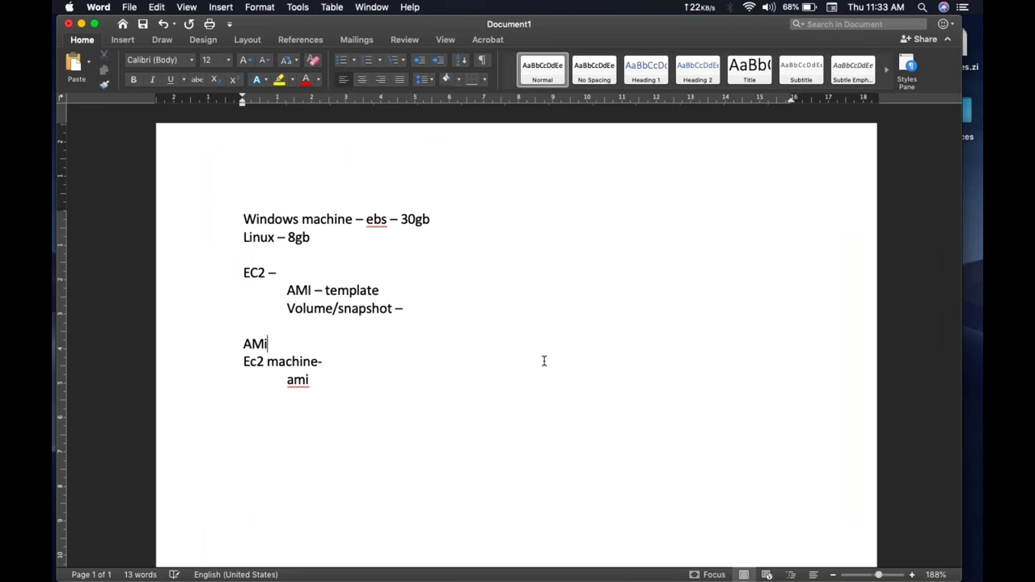
{"action": "type", "text": " - ubuntu + wordpres"}
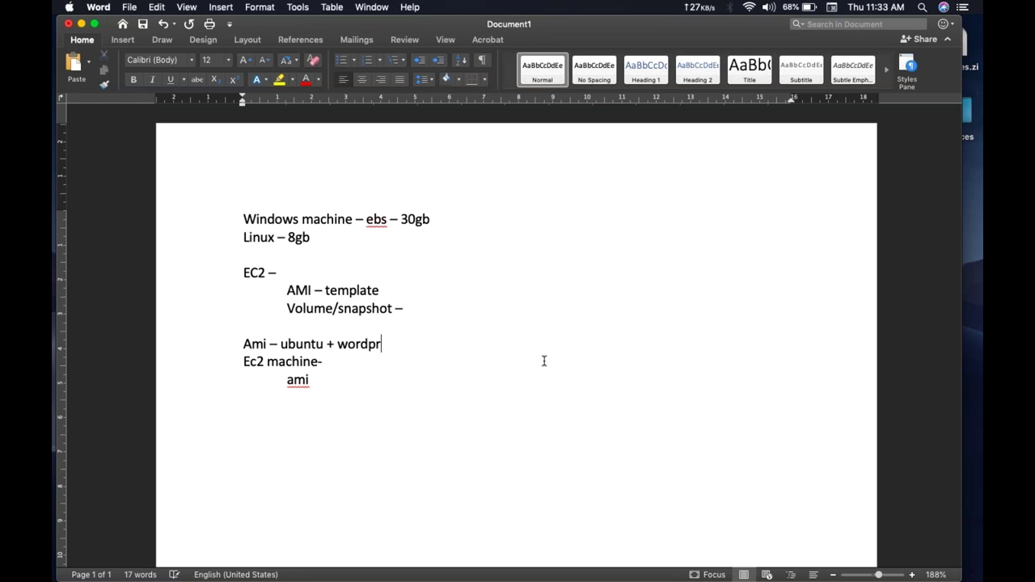
{"action": "type", "text": "s"}
{"action": "key", "text": "Return"}
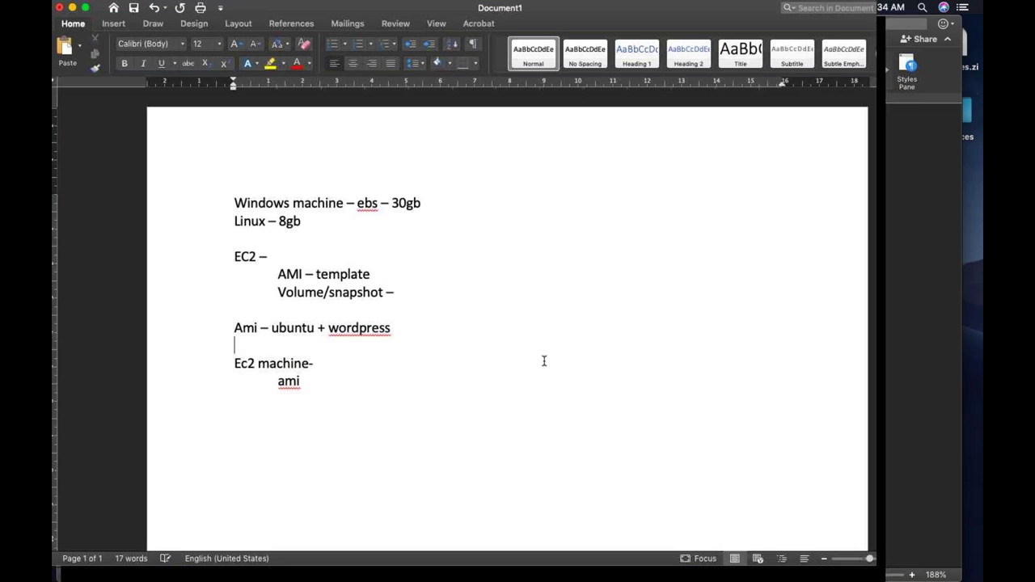
{"action": "type", "text": "volume-"}
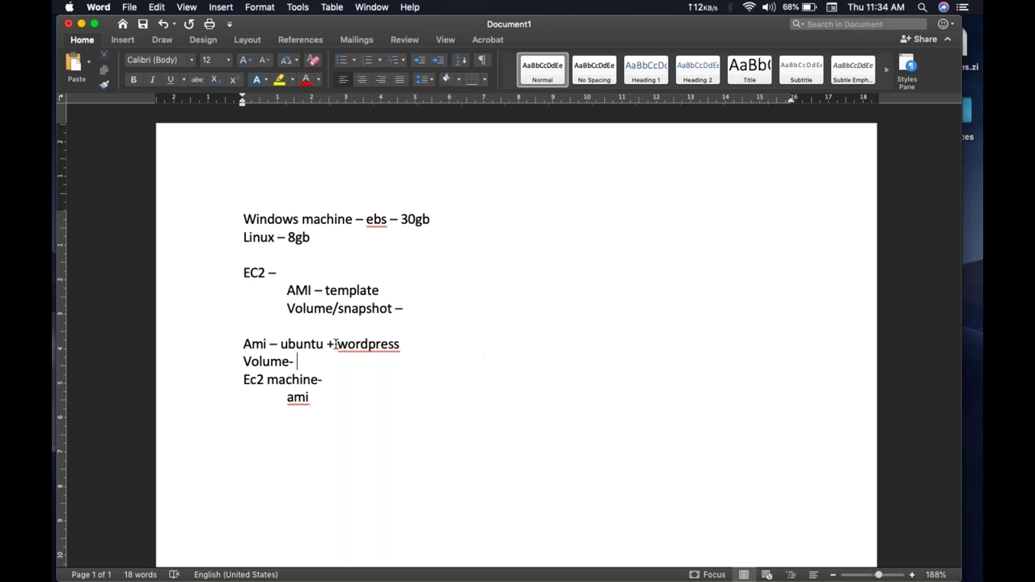
- Put a space before the dash in the "Volume" line and insert two empty lines beneath it
{"action": "double_click", "coordinate": [253, 344]}
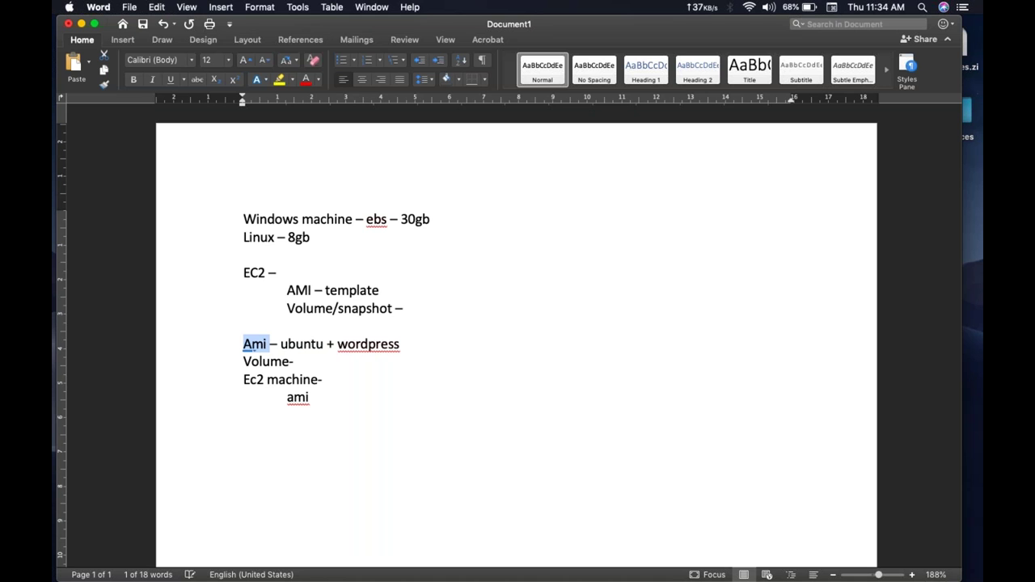
{"action": "double_click", "coordinate": [247, 362]}
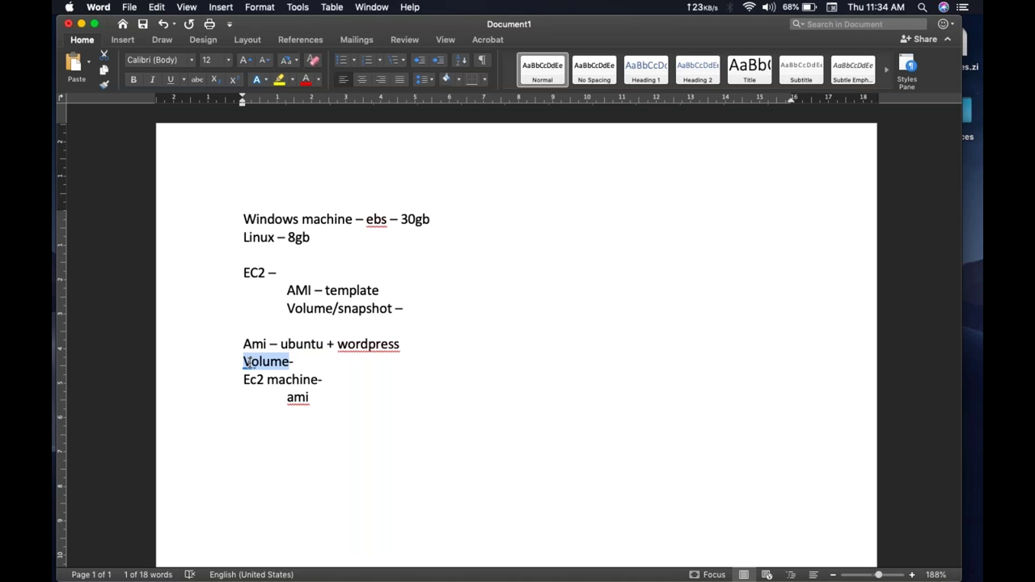
{"action": "key", "text": "Right"}
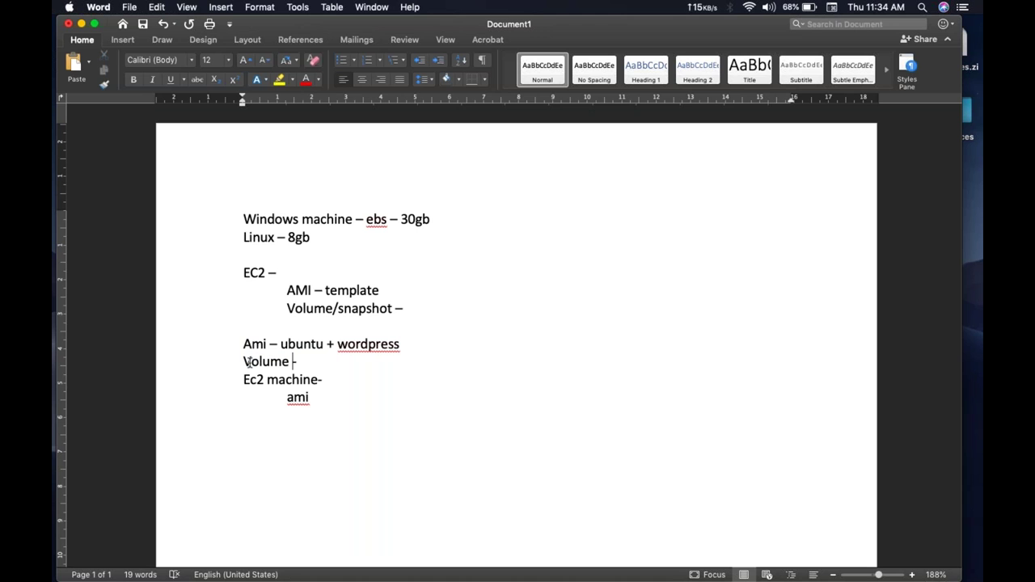
{"action": "key", "text": "Right"}
{"action": "key", "text": "Return"}
{"action": "key", "text": "Return"}
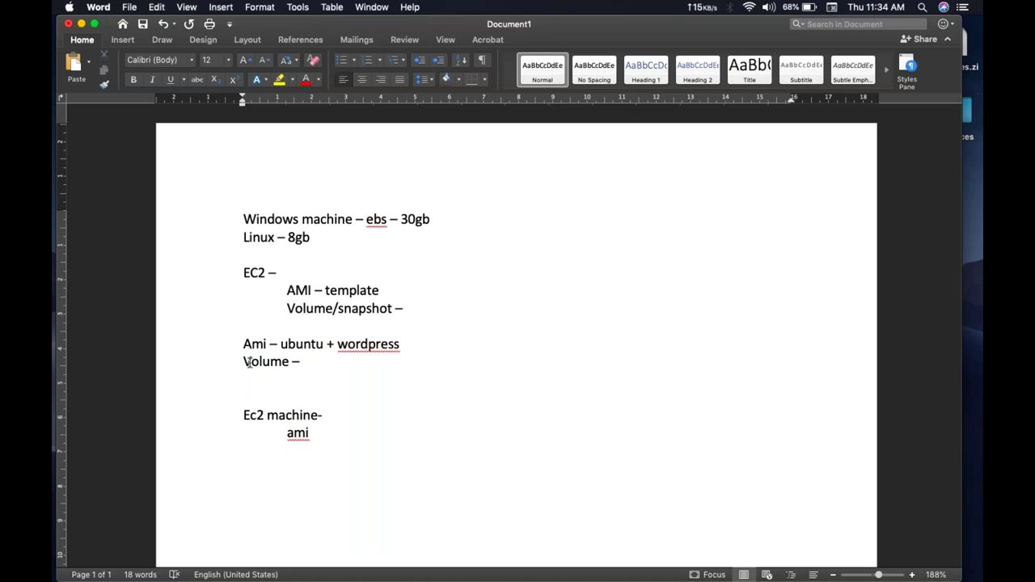
- Above "Ec2 machine-", add the line "Custom ec2 – ubuntu + php + perl + wordpress"
{"action": "type", "text": "custome ec2"}
{"action": "key", "text": "BackSpace"}
{"action": "key", "text": "BackSpace"}
{"action": "key", "text": "BackSpace"}
{"action": "key", "text": "BackSpace"}
{"action": "key", "text": "BackSpace"}
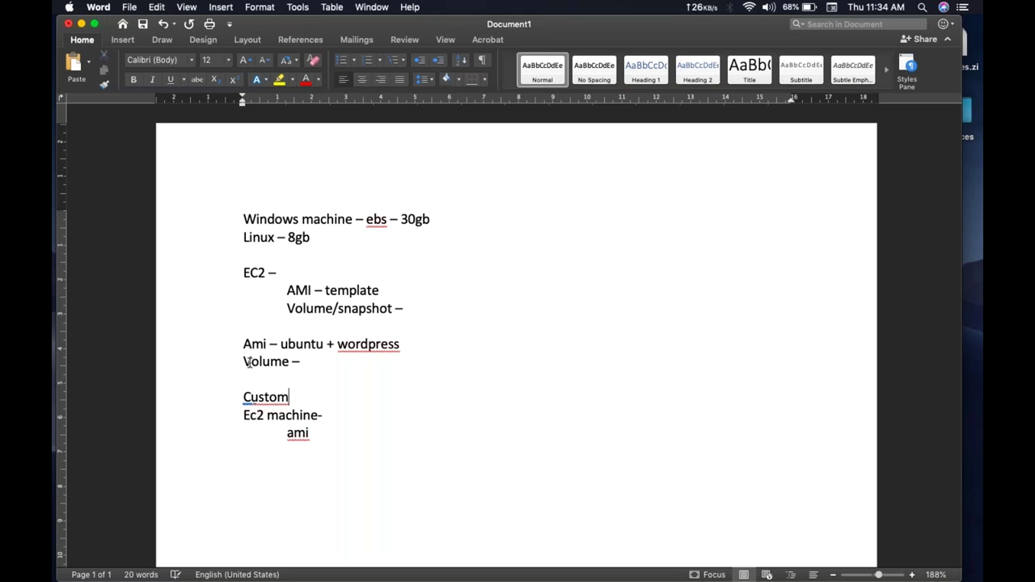
{"action": "type", "text": "ec2 - "}
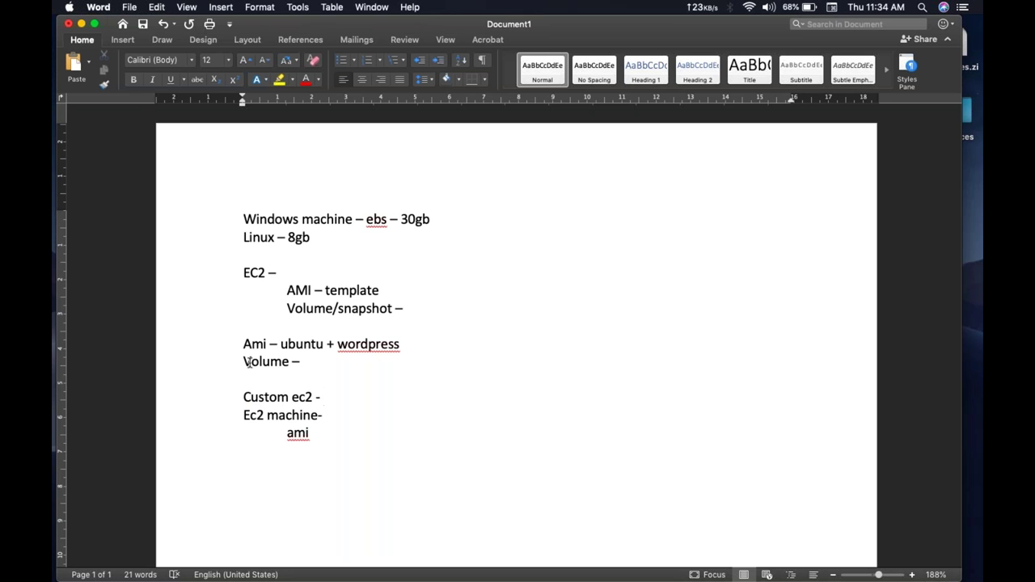
{"action": "type", "text": "ubuntu + php + "}
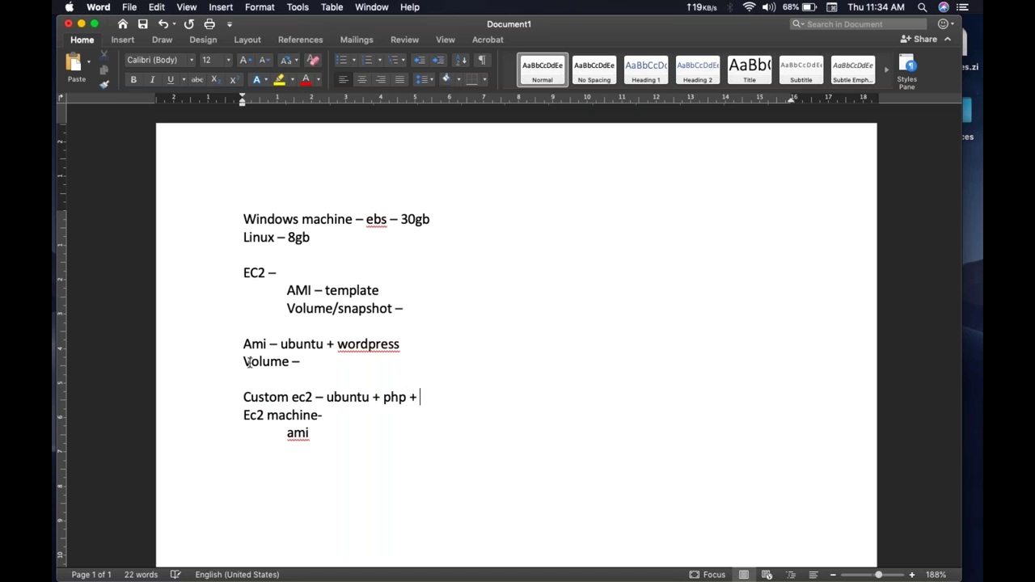
{"action": "type", "text": "perl + wordpress"}
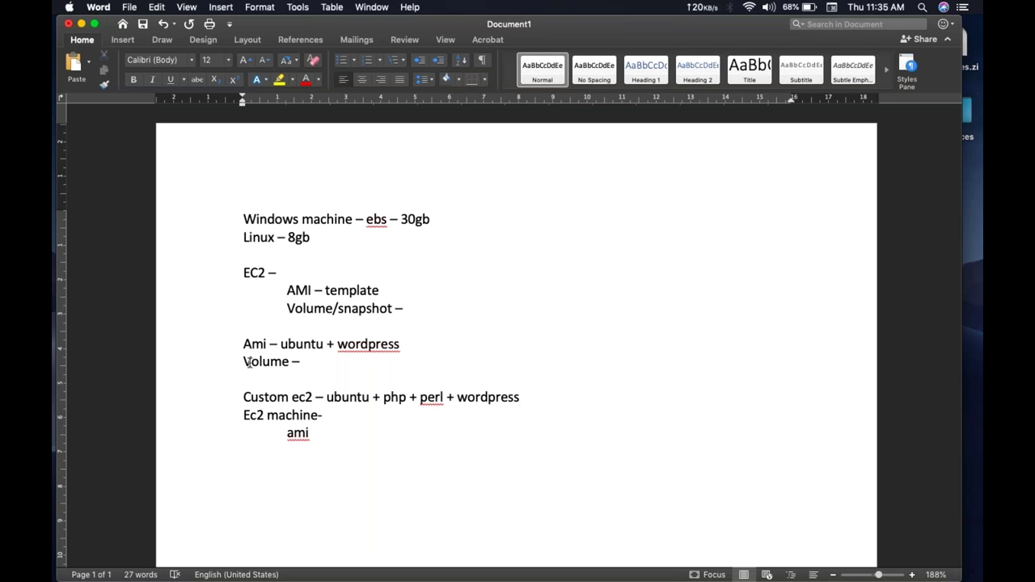
- Add the lines "Ami" and "snapshot" directly below the "Custom ec2" line
{"action": "key", "text": "Return"}
{"action": "type", "text": "cmi"}
{"action": "key", "text": "Return"}
{"action": "key", "text": "BackSpace"}
{"action": "key", "text": "BackSpace"}
{"action": "key", "text": "BackSpace"}
{"action": "key", "text": "BackSpace"}
{"action": "type", "text": "ami"}
{"action": "key", "text": "Return"}
{"action": "type", "text": "snapshot"}
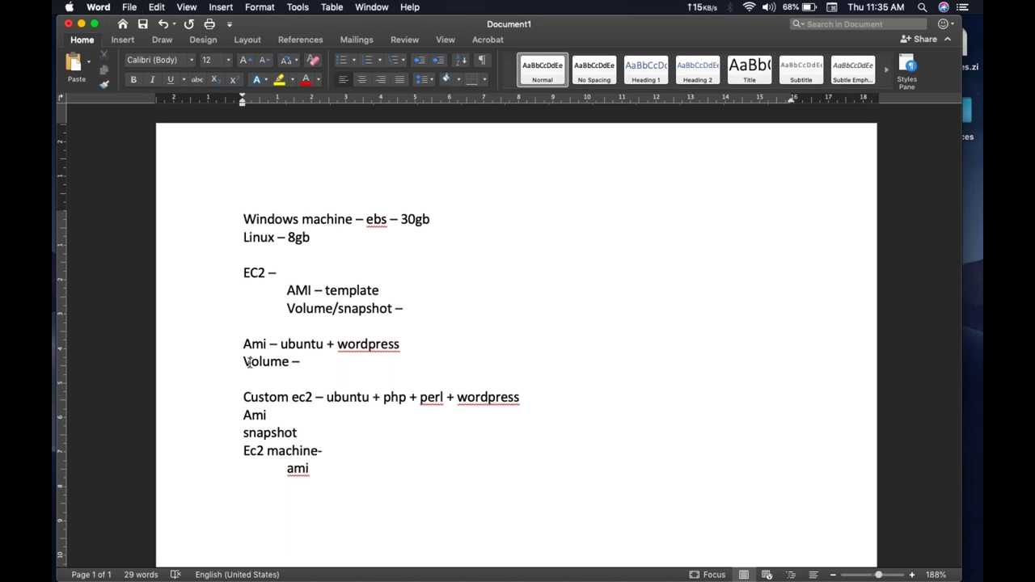
- Examine the custom ec2 notes, selecting "ubuntu", "Ami" and "snapshot" one at a time to compare an AMI with a snapshot
{"action": "double_click", "coordinate": [267, 435]}
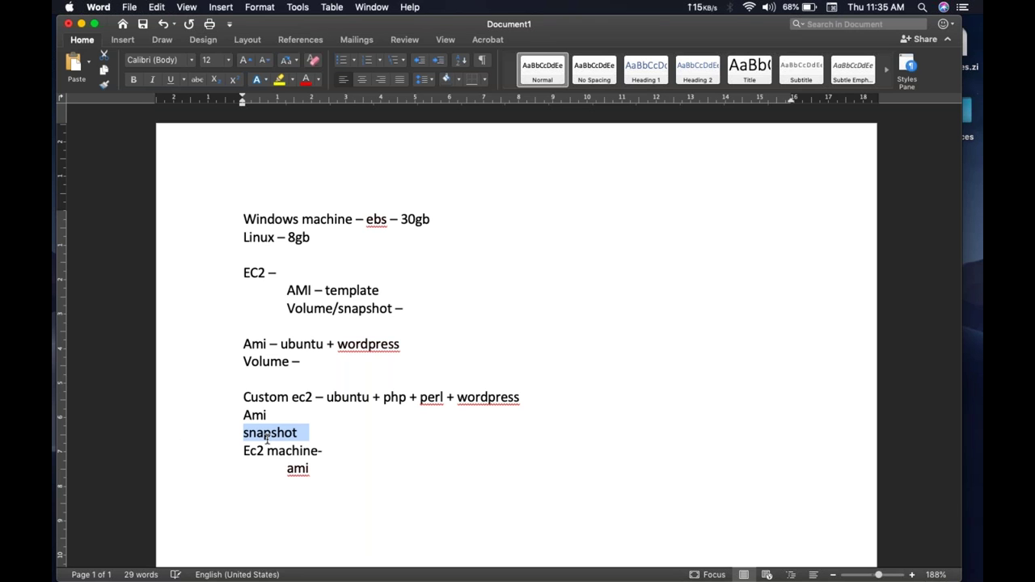
{"action": "double_click", "coordinate": [349, 396]}
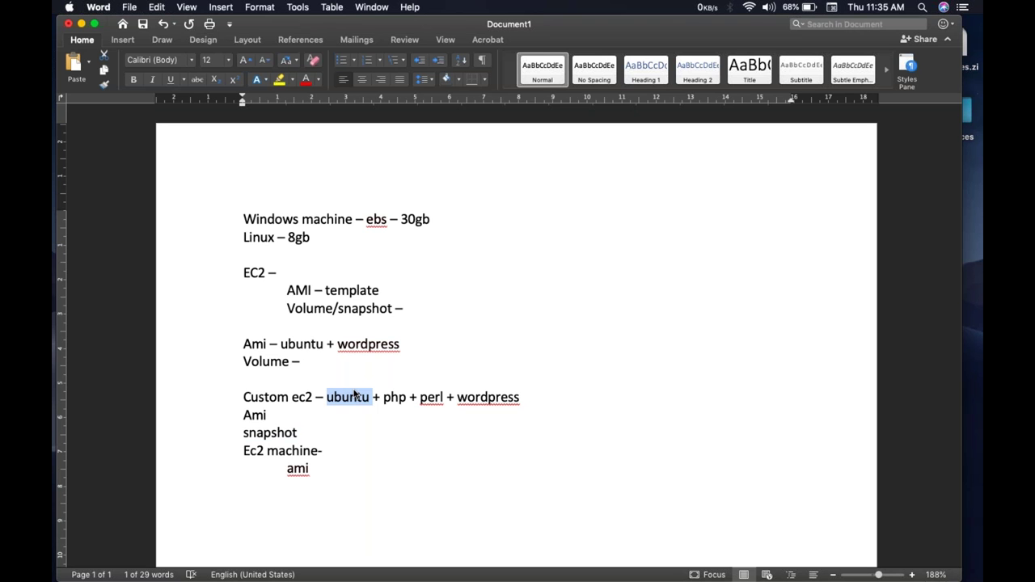
{"action": "left_click", "coordinate": [324, 434]}
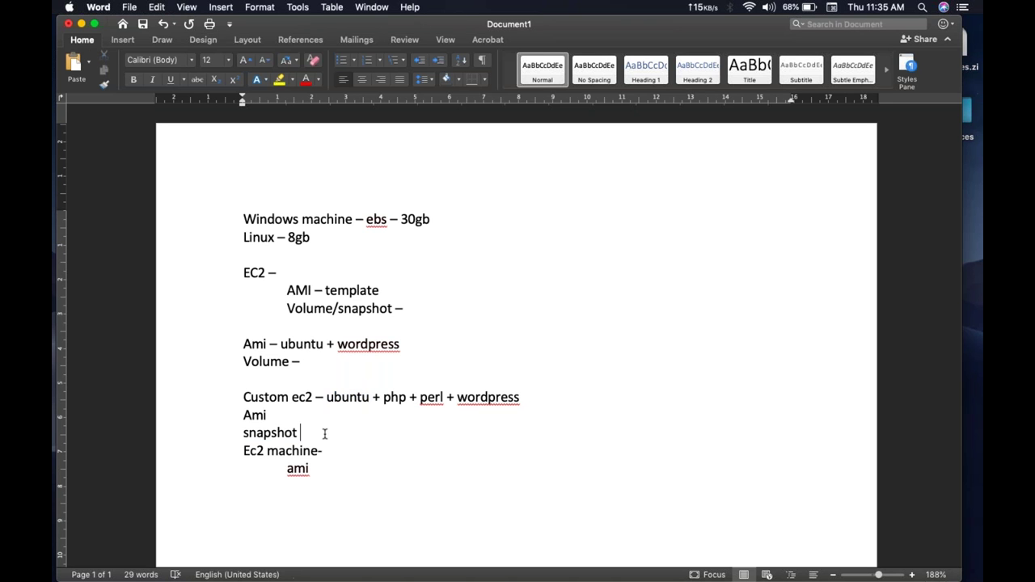
{"action": "left_click", "coordinate": [275, 417]}
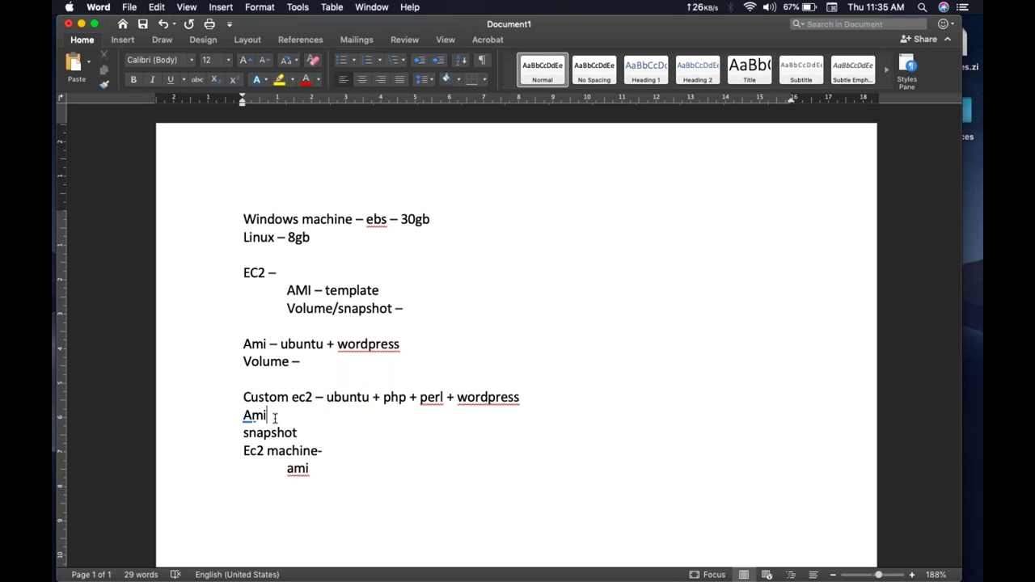
{"action": "double_click", "coordinate": [262, 415]}
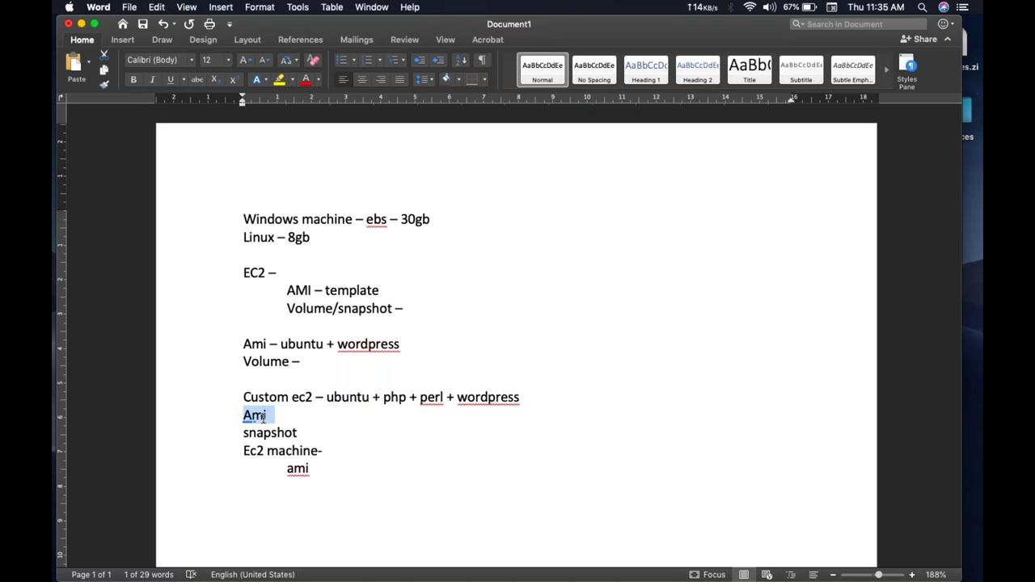
{"action": "left_click", "coordinate": [277, 432]}
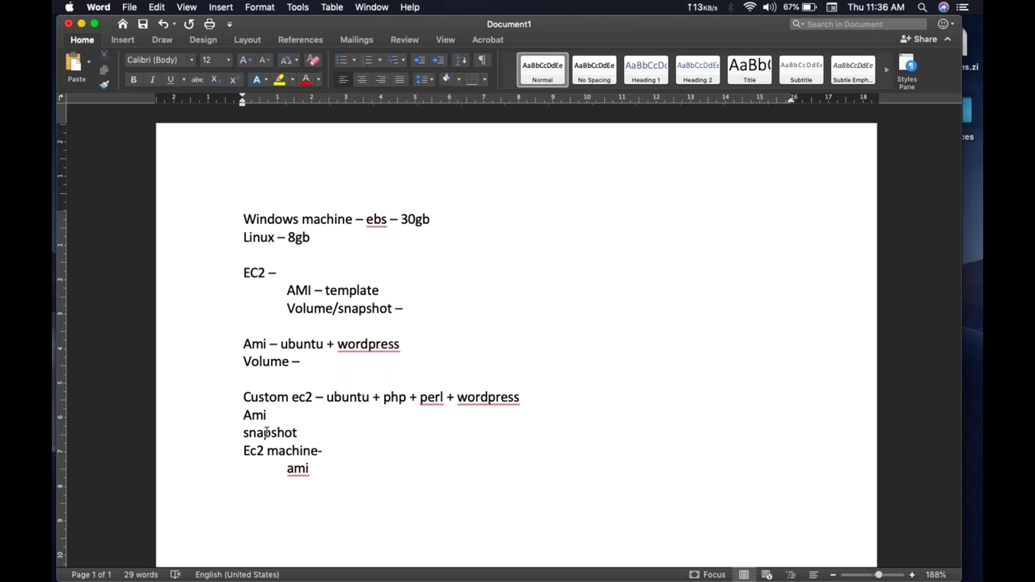
{"action": "double_click", "coordinate": [253, 415]}
{"action": "left_click_drag", "start_coordinate": [252, 415], "coordinate": [260, 428]}
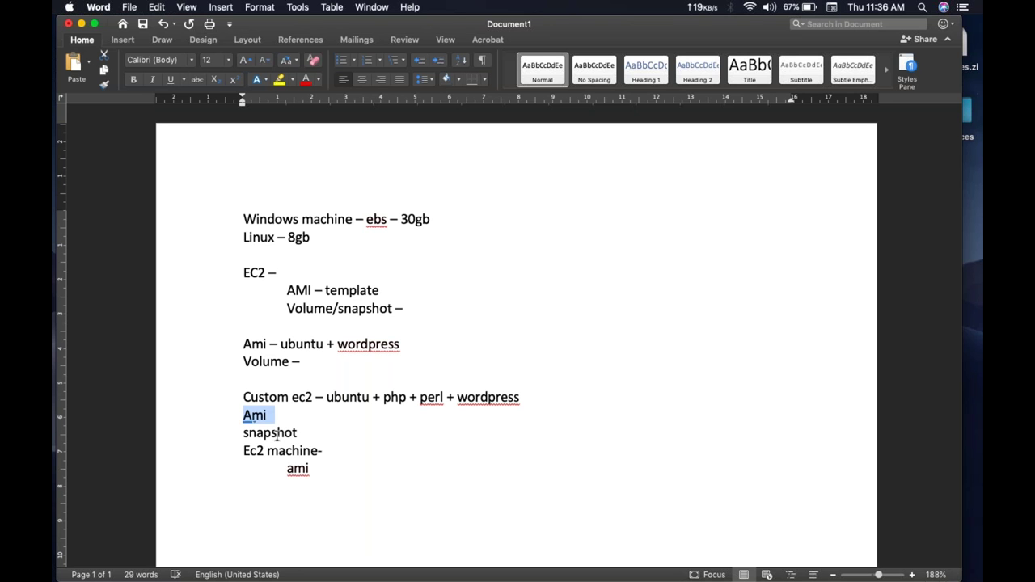
{"action": "double_click", "coordinate": [277, 434]}
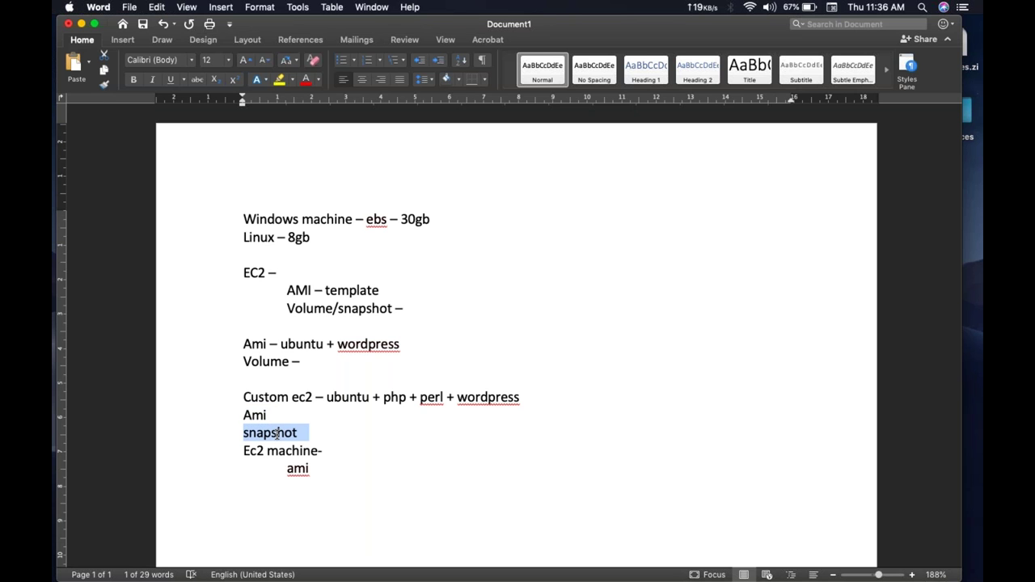
{"action": "left_click", "coordinate": [321, 435]}
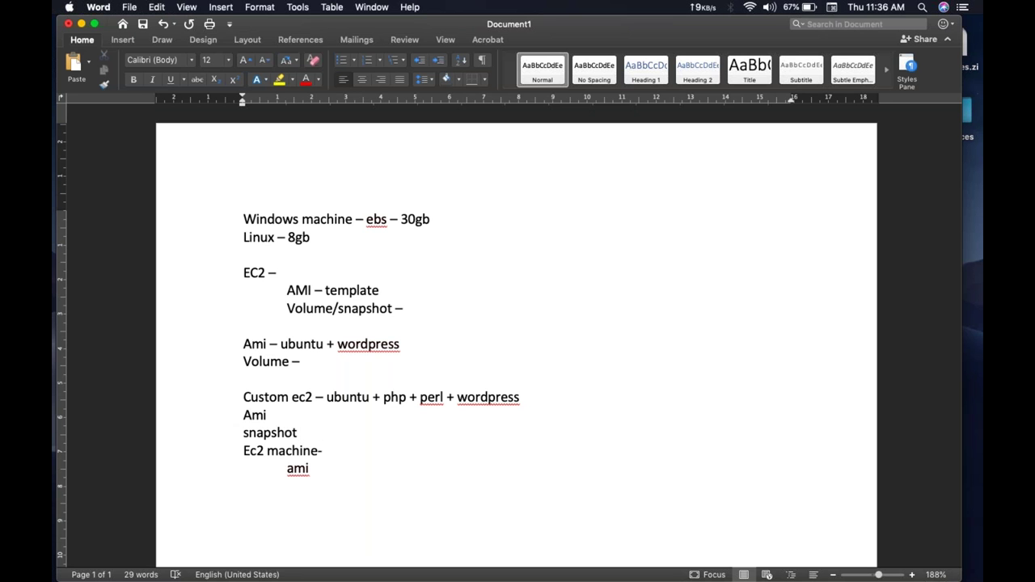
{"action": "double_click", "coordinate": [256, 415]}
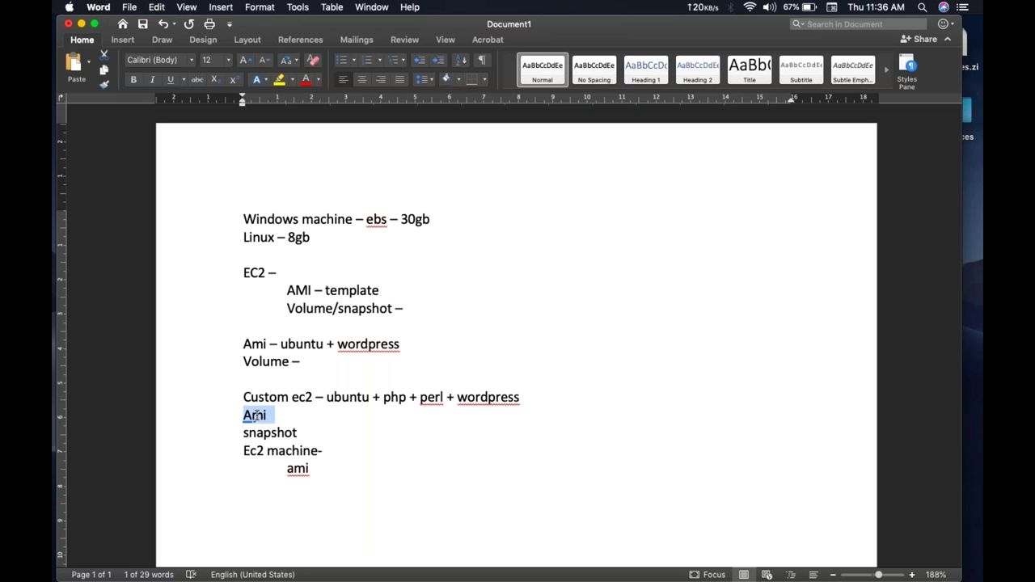
{"action": "double_click", "coordinate": [266, 434]}
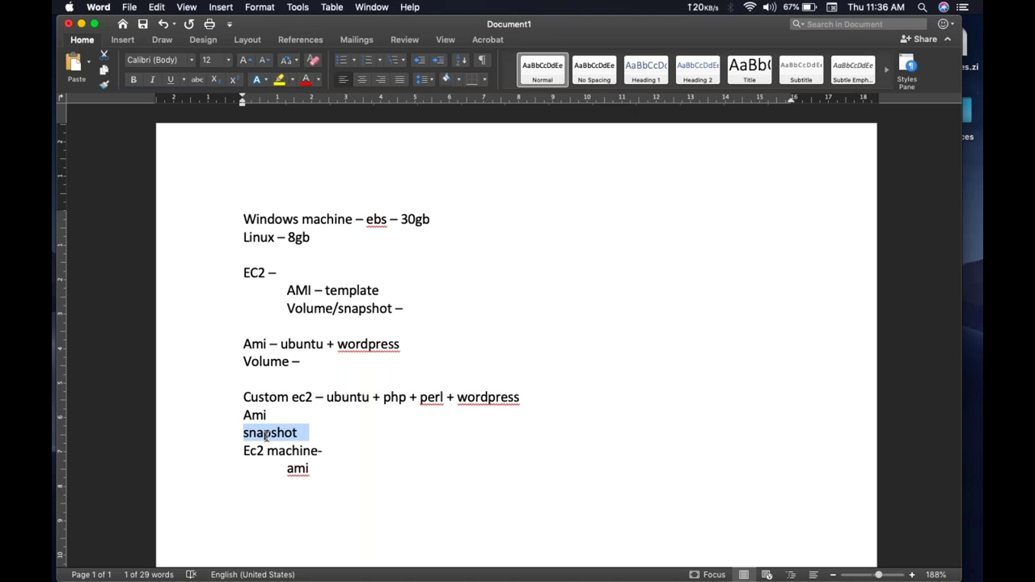
- Insert an empty line between "snapshot" and "Ec2 machine-"
{"action": "left_click", "coordinate": [303, 442]}
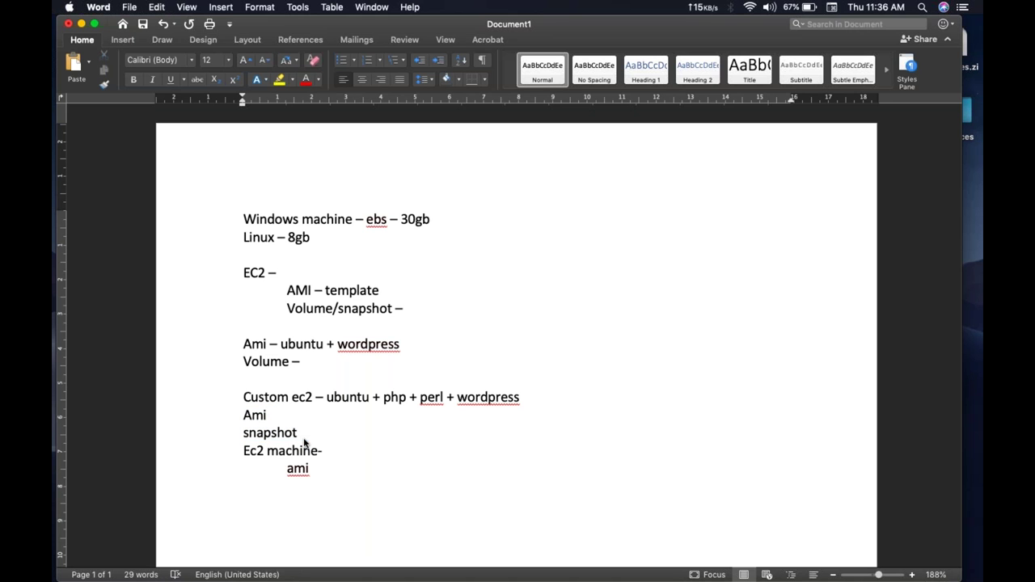
{"action": "key", "text": "Return"}
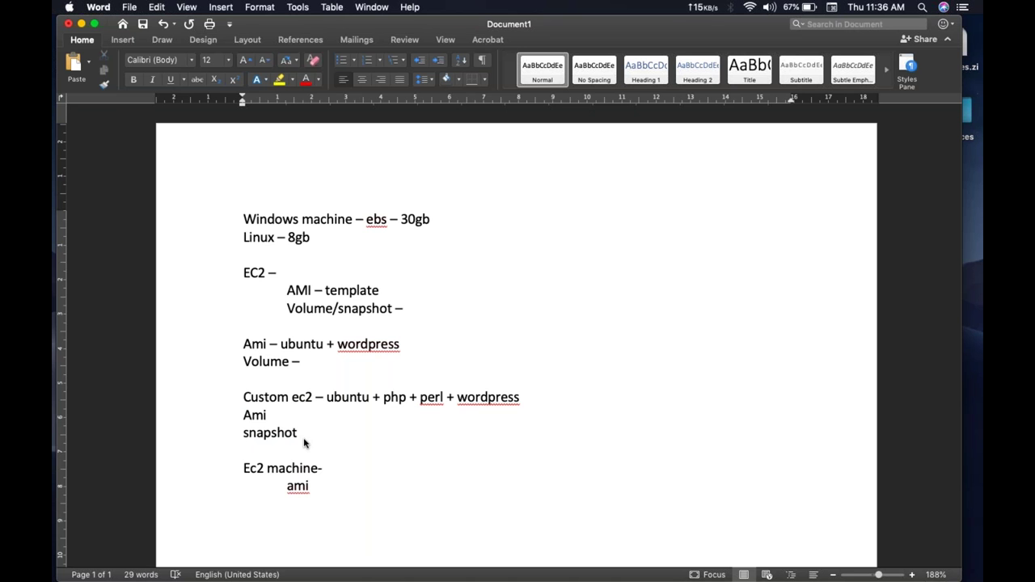
{"action": "scroll", "coordinate": [304, 443], "scroll_direction": "down", "scroll_amount": 2}
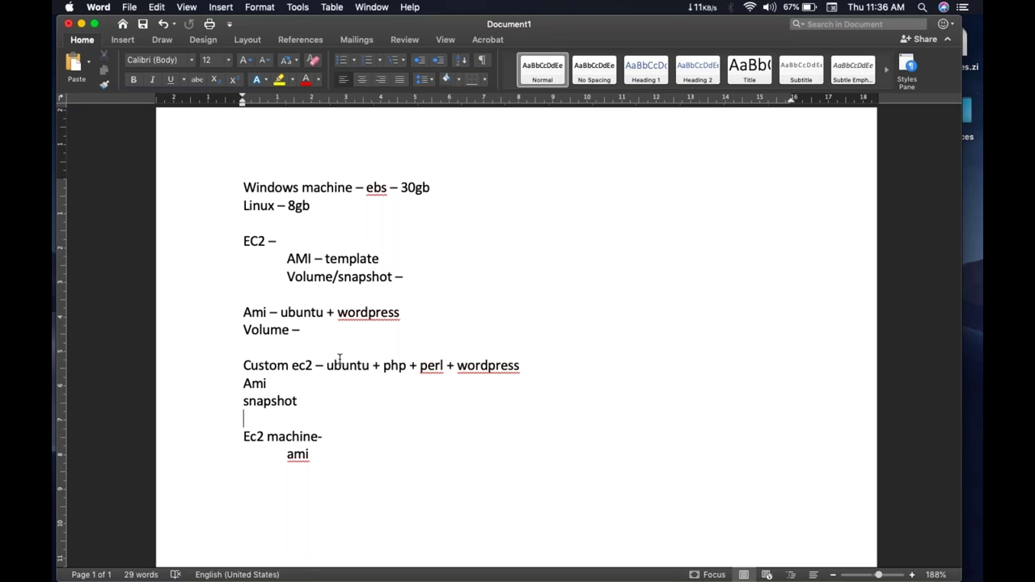
- Review the "Ami" and "snapshot" lines once more by selecting each in turn, and clear the selection
{"action": "double_click", "coordinate": [260, 413]}
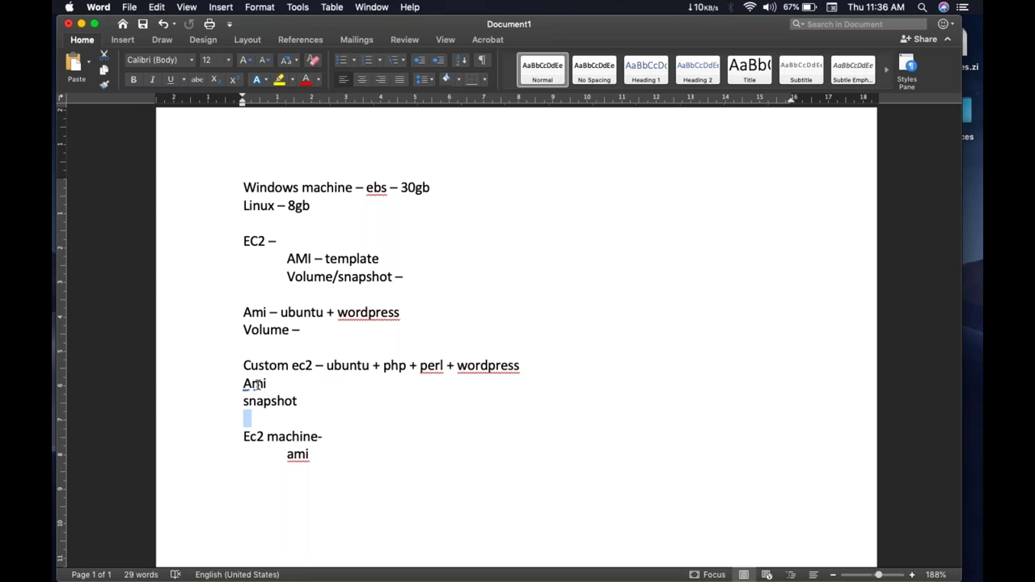
{"action": "double_click", "coordinate": [257, 385]}
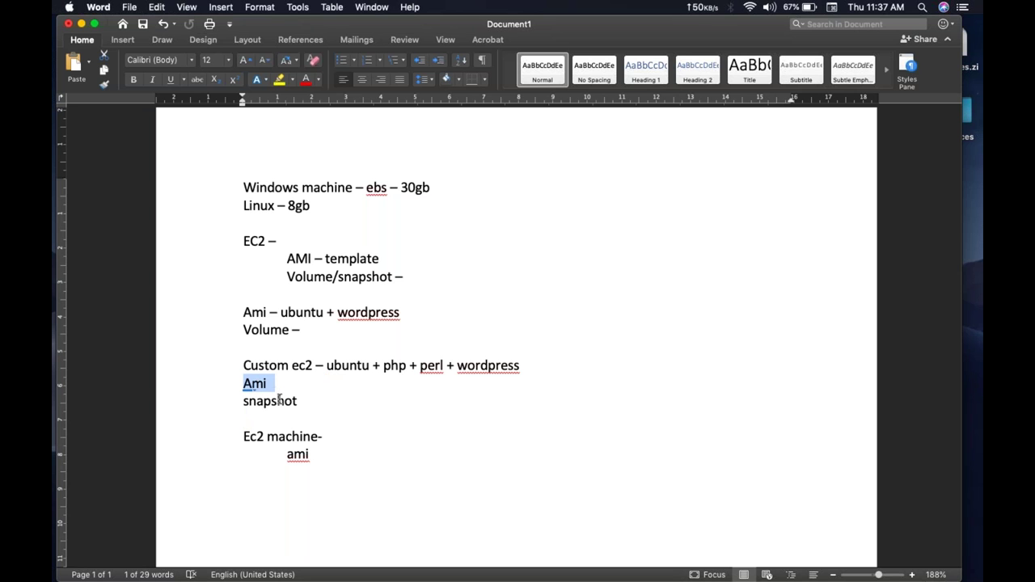
{"action": "double_click", "coordinate": [280, 399]}
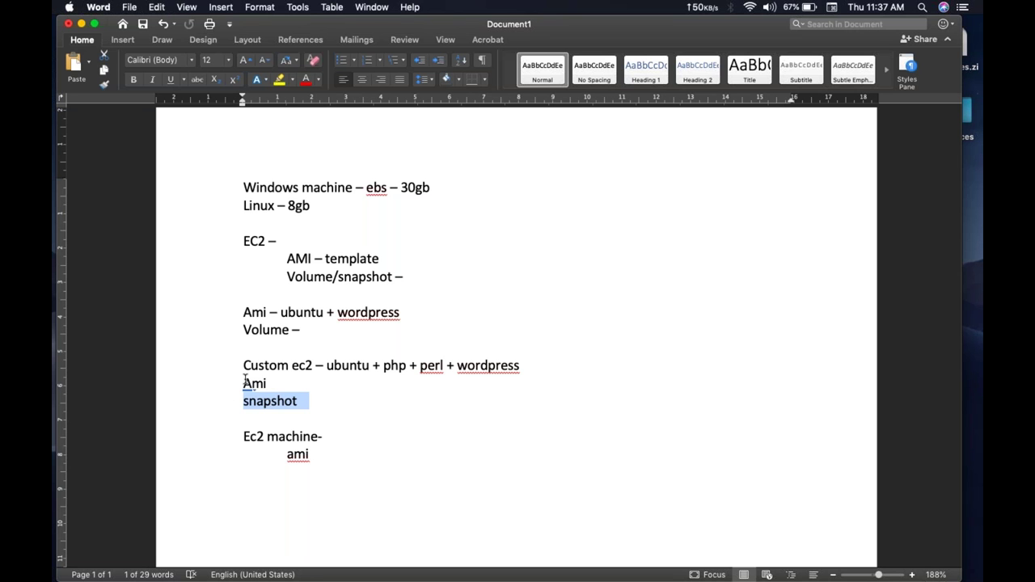
{"action": "double_click", "coordinate": [245, 382]}
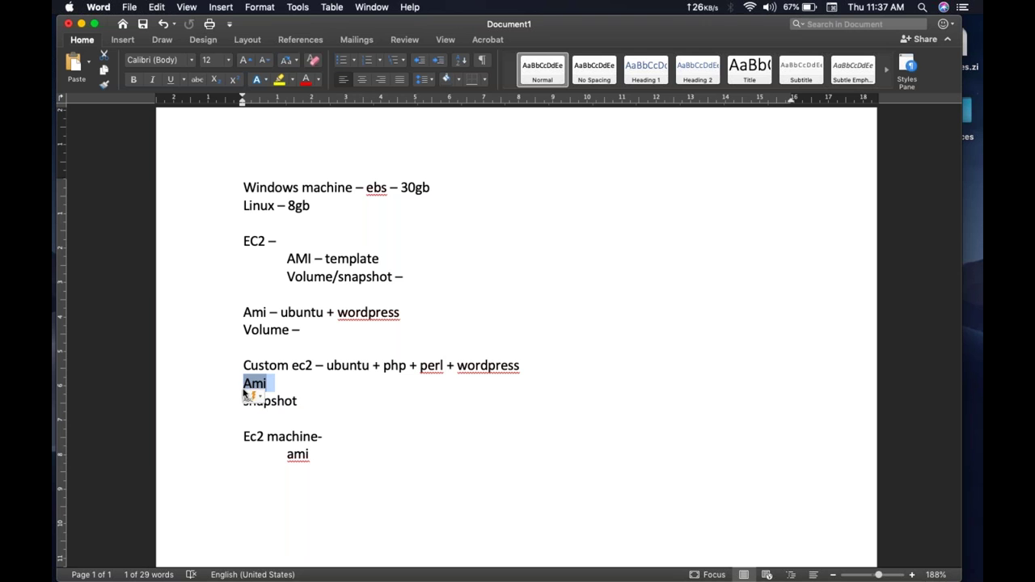
{"action": "left_click", "coordinate": [461, 380]}
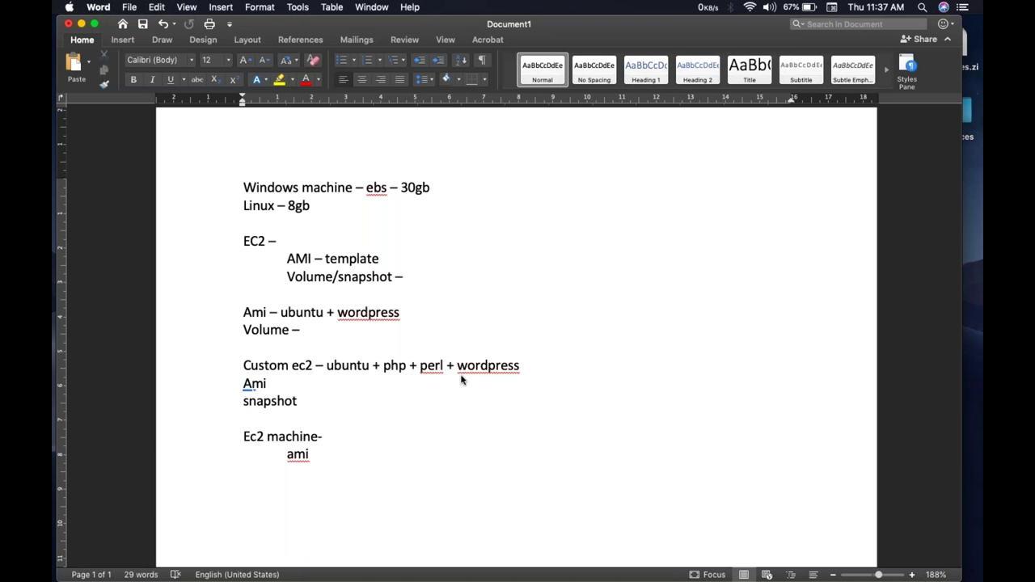
- Switch to the EC2 console in Safari, leave the launch wizard, and view the owned AMIs and the EBS snapshots
{"action": "key", "text": "ctrl+Right"}
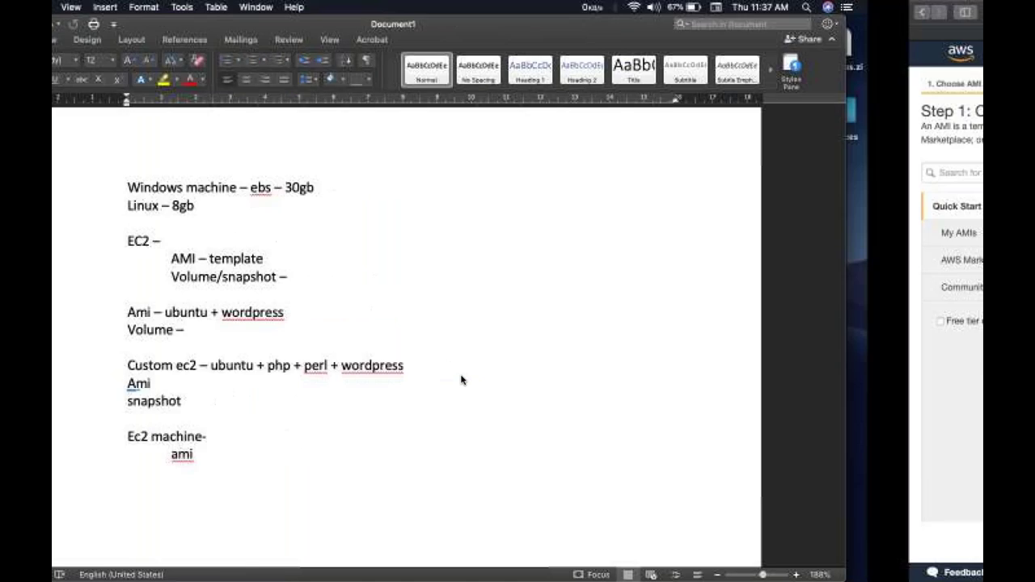
{"action": "left_click", "coordinate": [889, 107]}
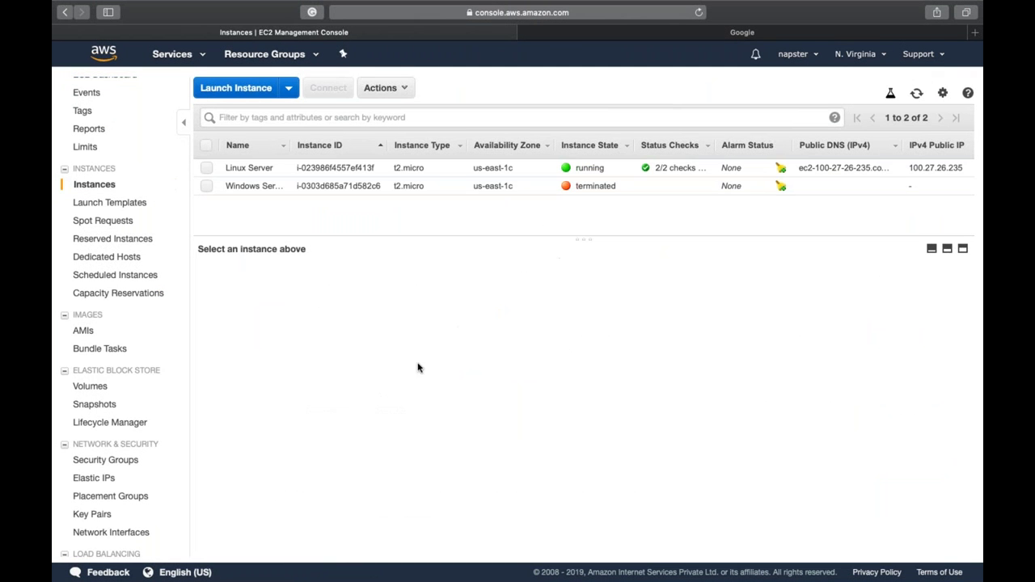
{"action": "left_click", "coordinate": [82, 334]}
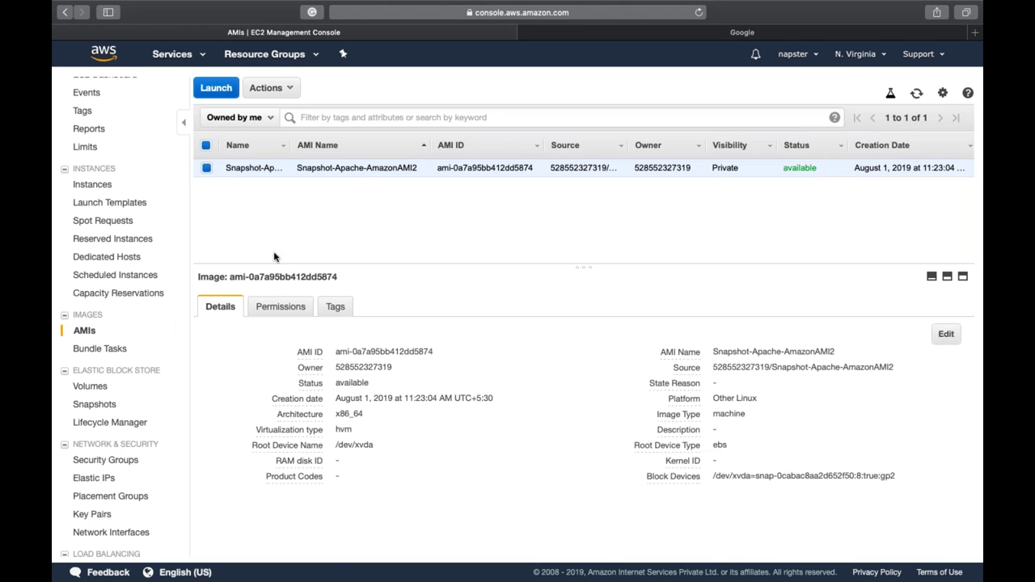
{"action": "left_click", "coordinate": [125, 406]}
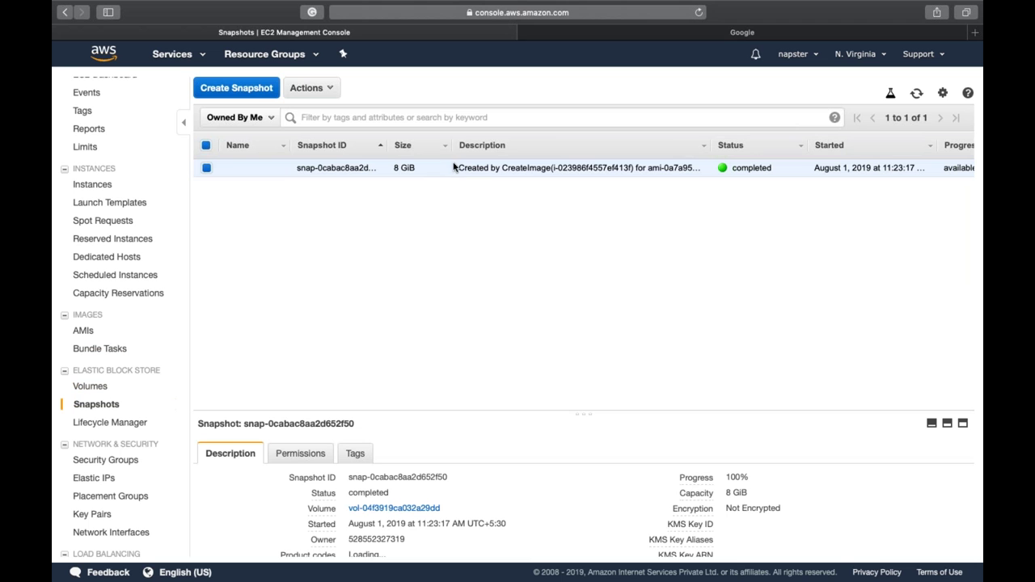
- Return to the AMIs, start launching an instance from Snapshot-Apache-AmazonAMI2, and cancel at the instance type selection
{"action": "left_click", "coordinate": [96, 331]}
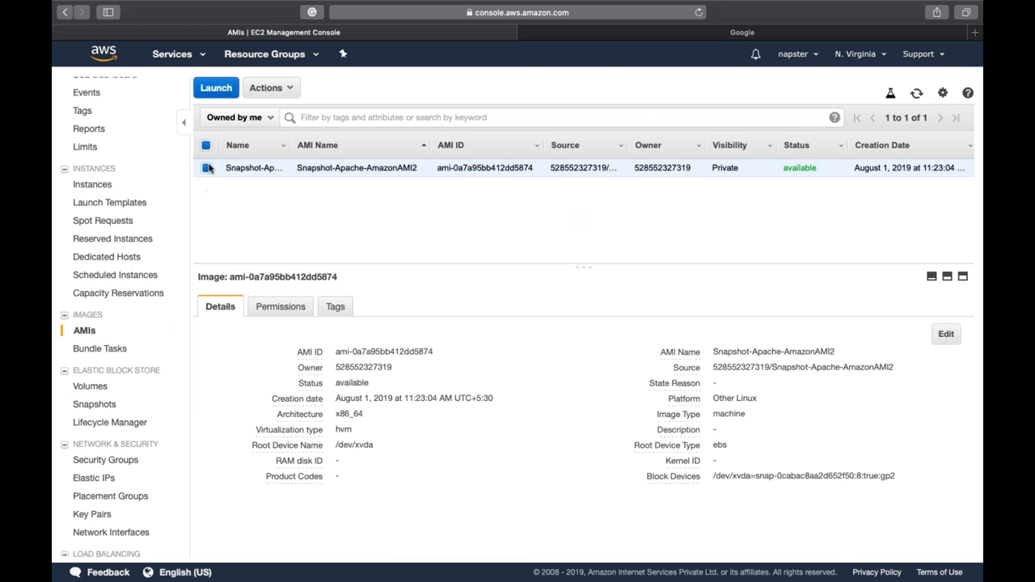
{"action": "left_click", "coordinate": [212, 89]}
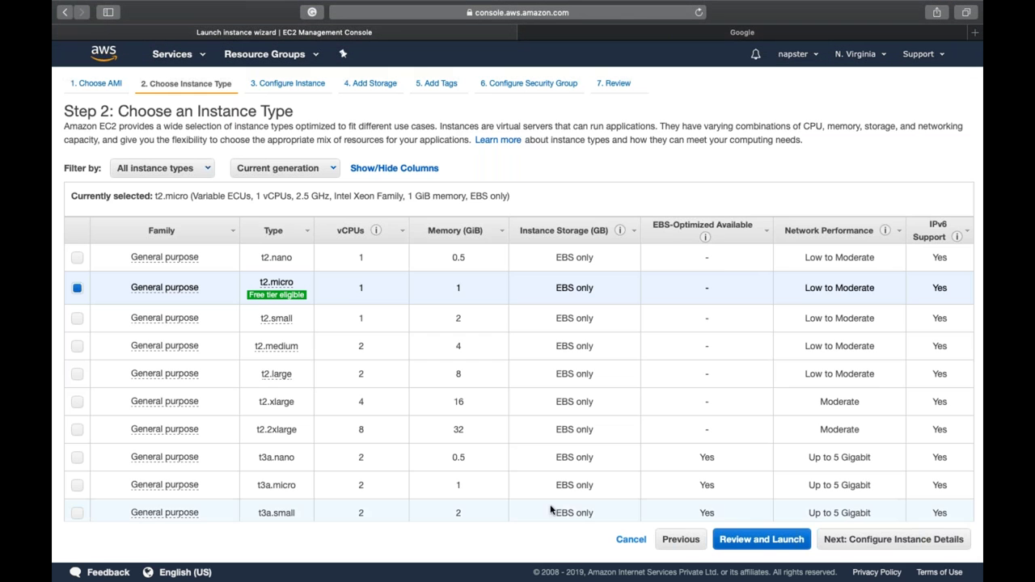
{"action": "left_click", "coordinate": [631, 539]}
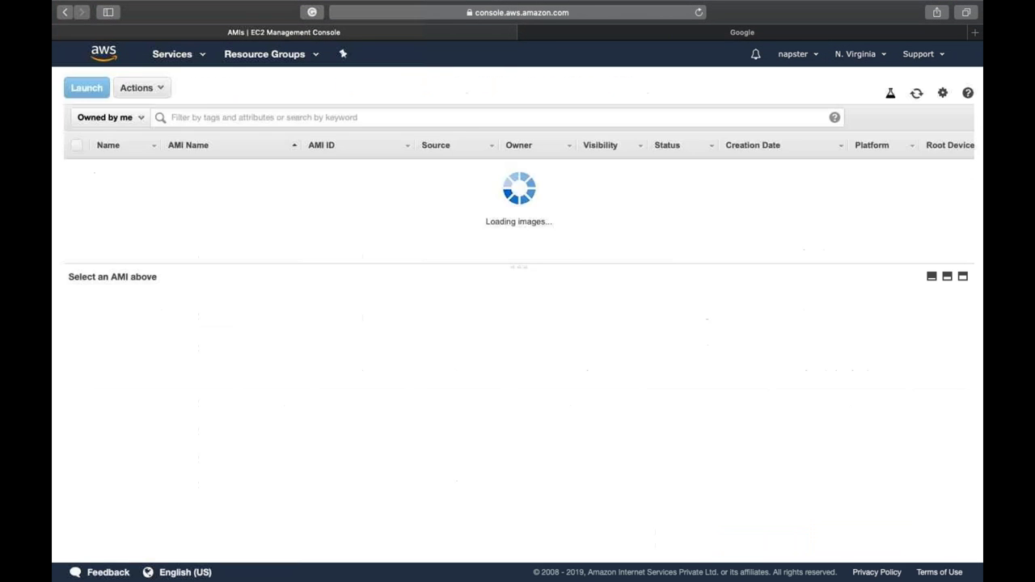
- Start a new instance launch from the Instances page and choose the owned AMI Snapshot-Apache-AmazonAMI2
{"action": "scroll", "coordinate": [101, 198], "scroll_direction": "up", "scroll_amount": 1}
{"action": "left_click", "coordinate": [100, 194]}
{"action": "left_click", "coordinate": [240, 87]}
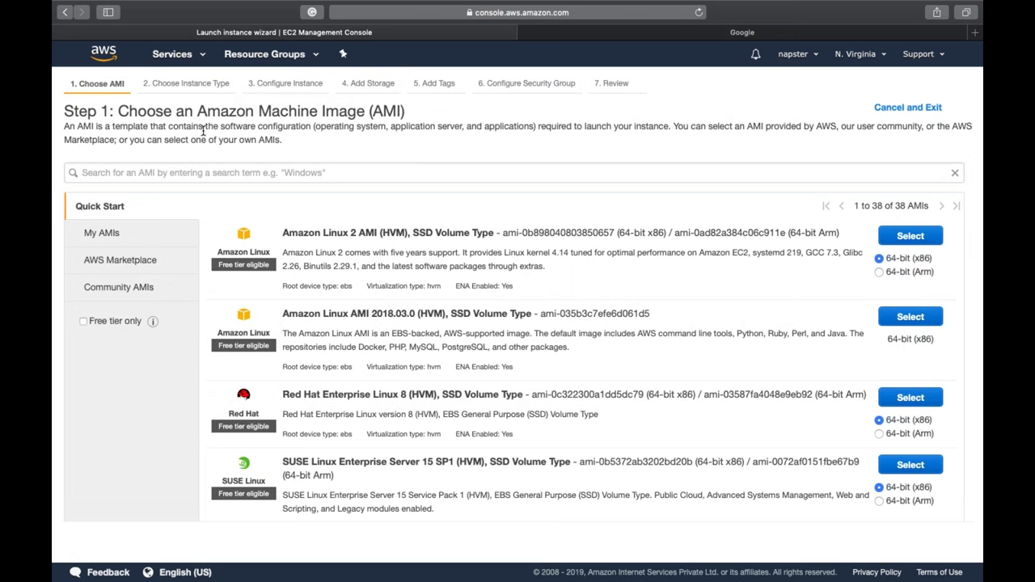
{"action": "left_click", "coordinate": [114, 235]}
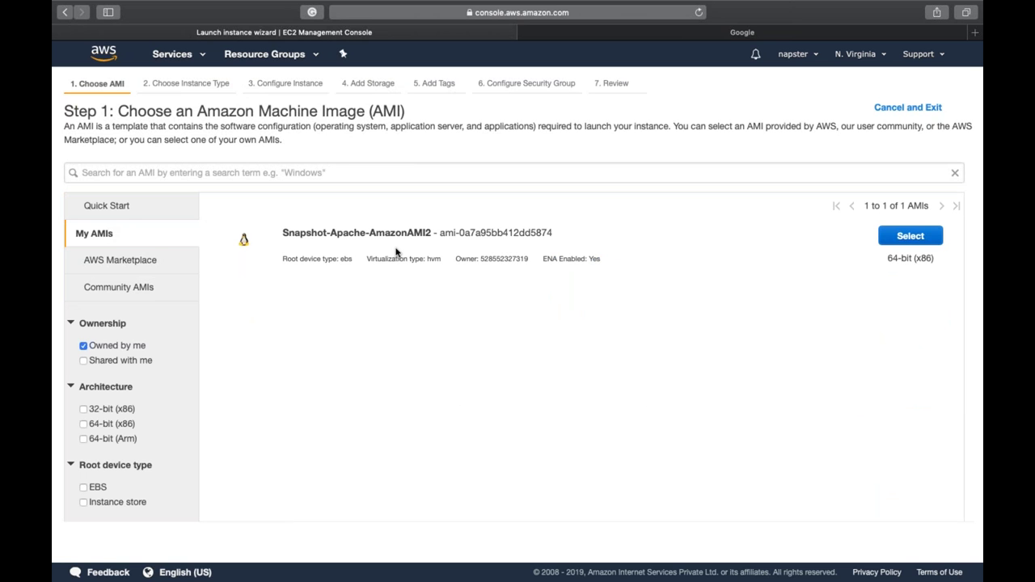
{"action": "left_click", "coordinate": [895, 242]}
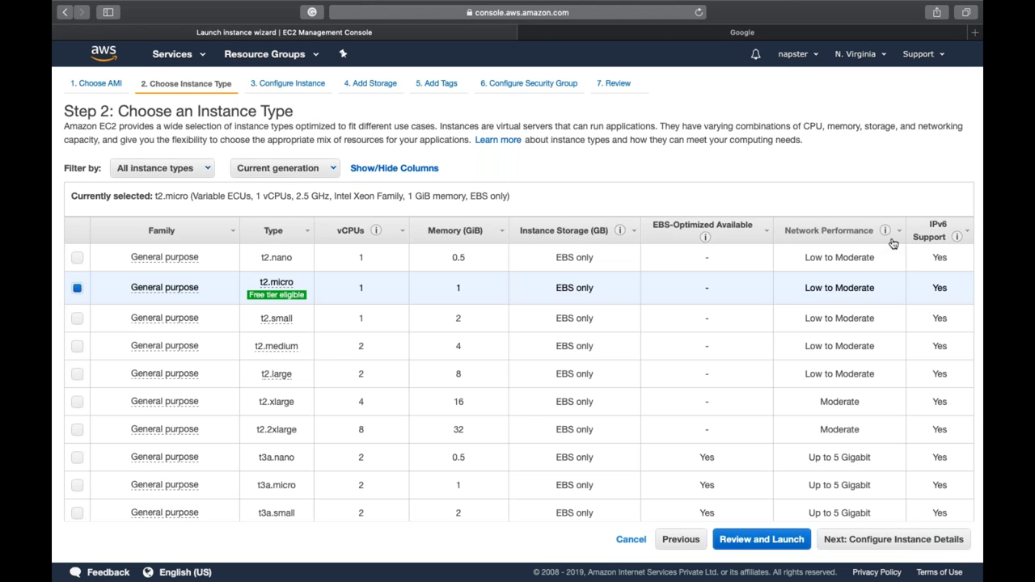
- Keep t2.micro and the default instance and storage settings, and add a tag with key Name and value Replica
{"action": "left_click", "coordinate": [918, 548]}
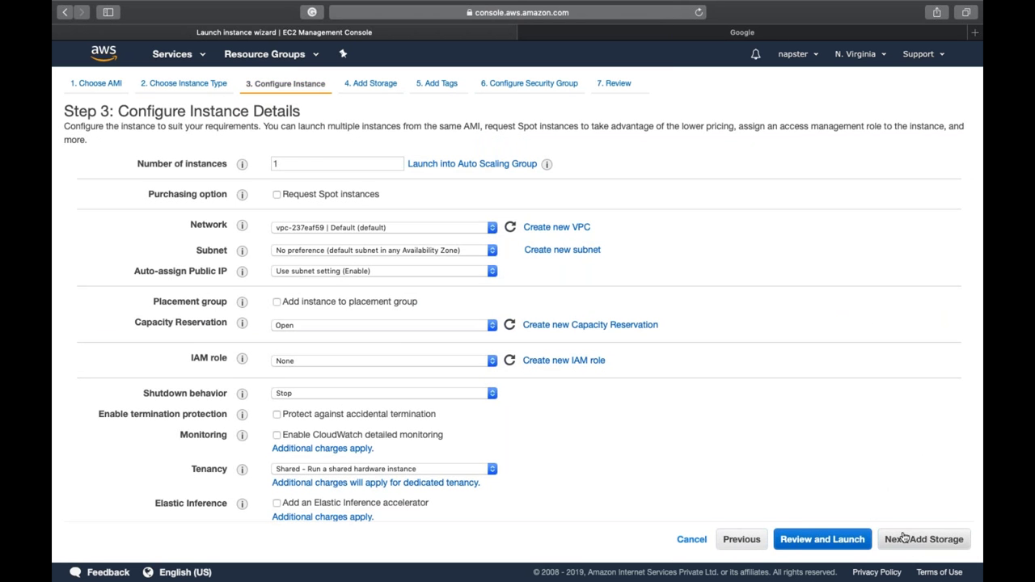
{"action": "left_click", "coordinate": [904, 544]}
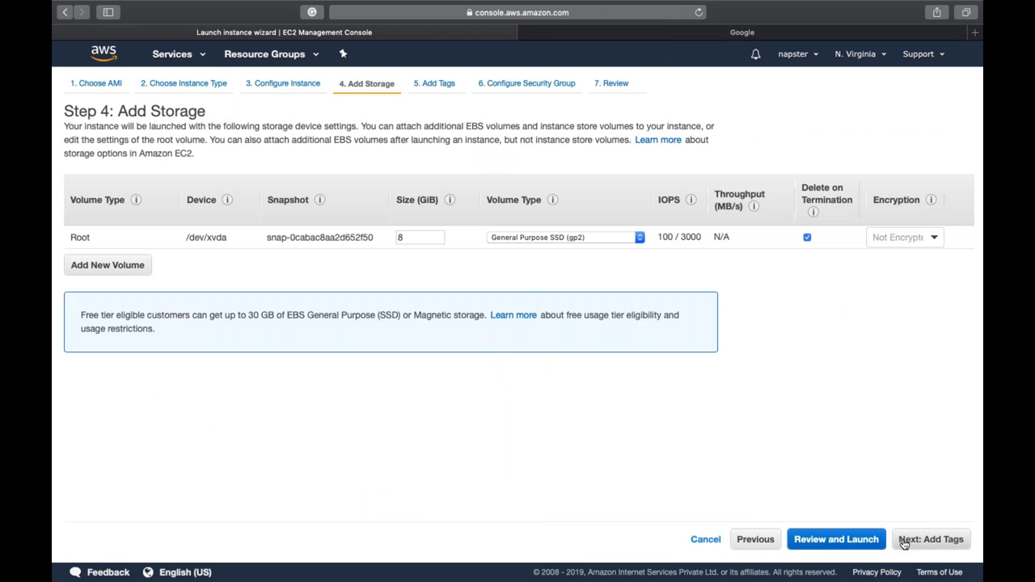
{"action": "left_click", "coordinate": [904, 545]}
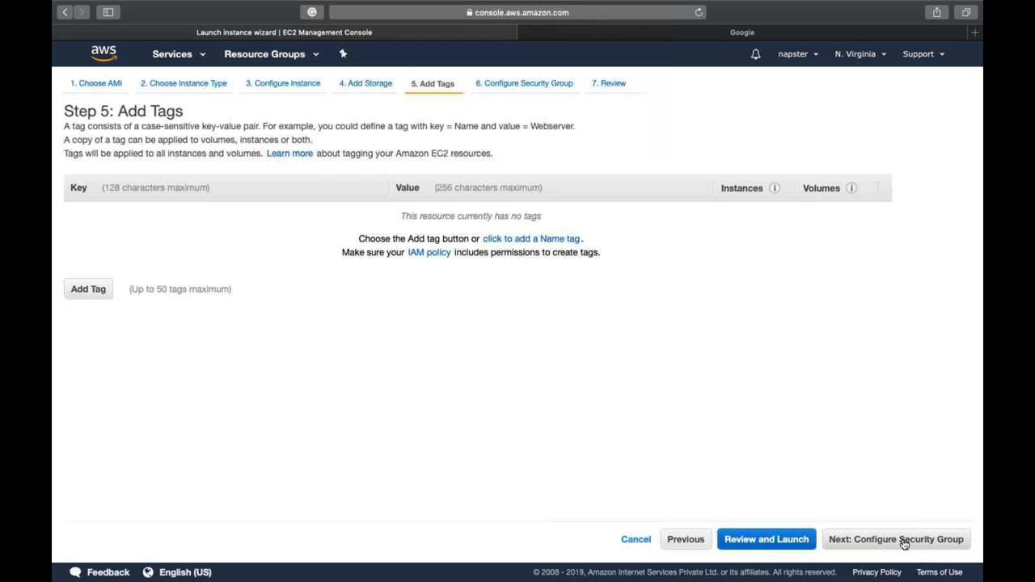
{"action": "left_click", "coordinate": [89, 291]}
{"action": "type", "text": "Name"}
{"action": "key", "text": "Tab"}
{"action": "type", "text": "Replica"}
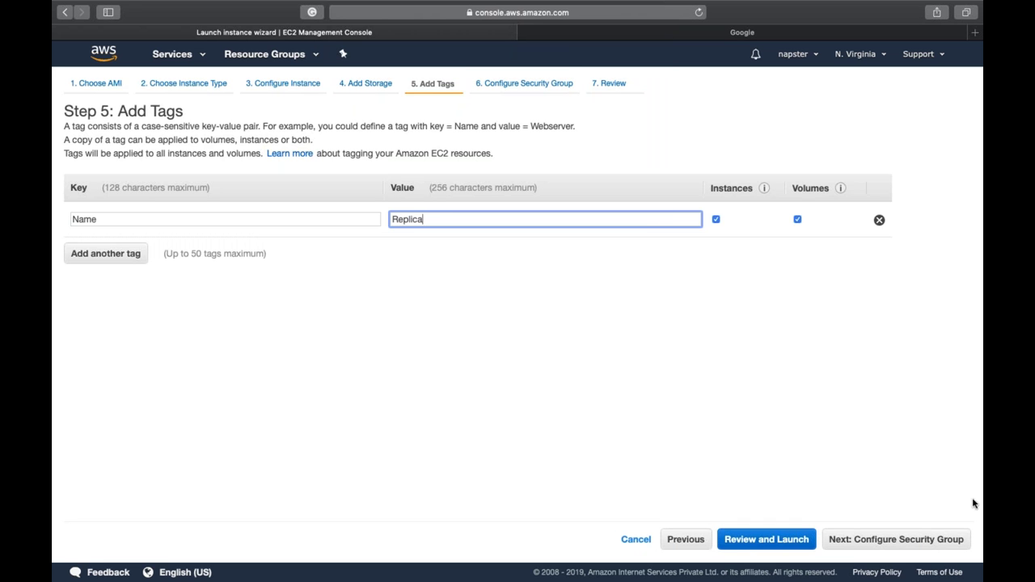
- Assign the existing security group LinuxSG to the new instance
{"action": "left_click", "coordinate": [944, 547]}
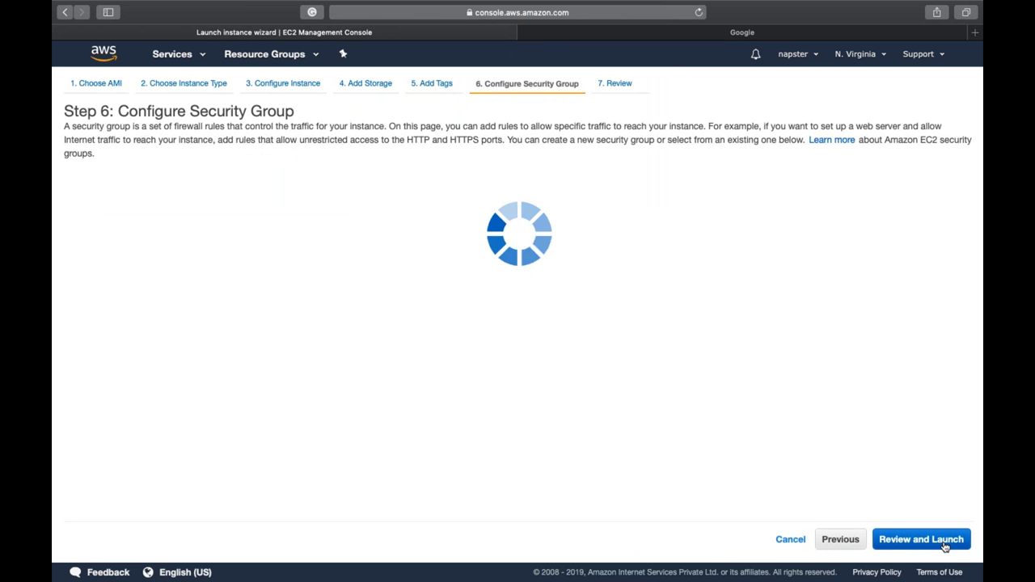
{"action": "left_click", "coordinate": [379, 194]}
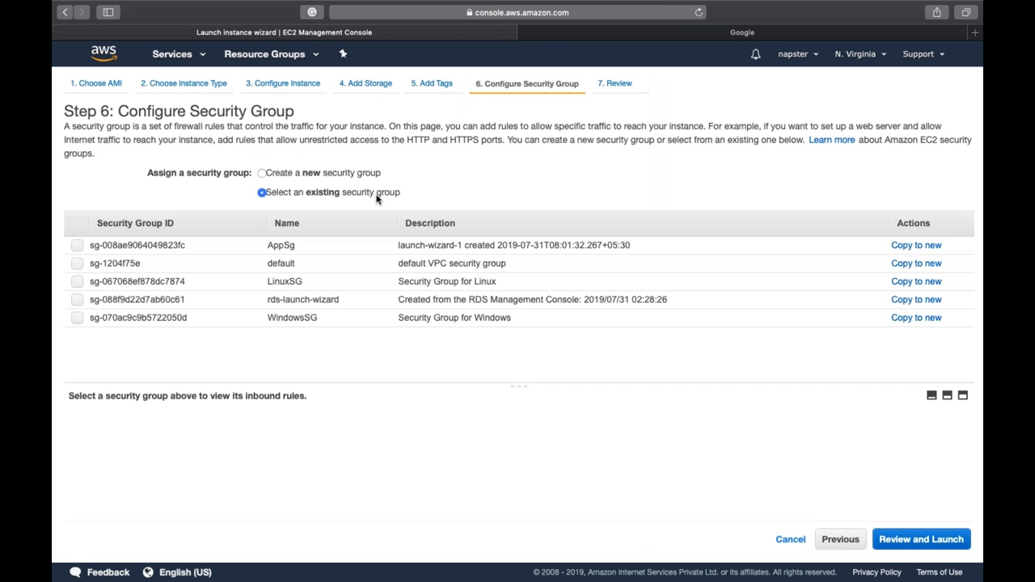
{"action": "left_click", "coordinate": [457, 281]}
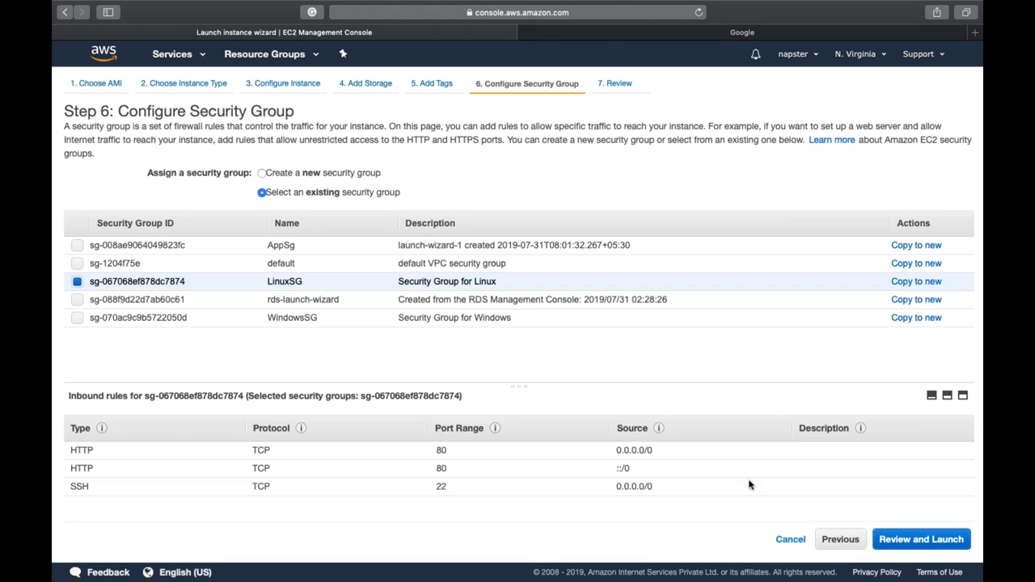
- Launch the instance with the existing key pair ISELKeyPair, acknowledging access to its private key file, and go to the instances list
{"action": "left_click", "coordinate": [906, 539]}
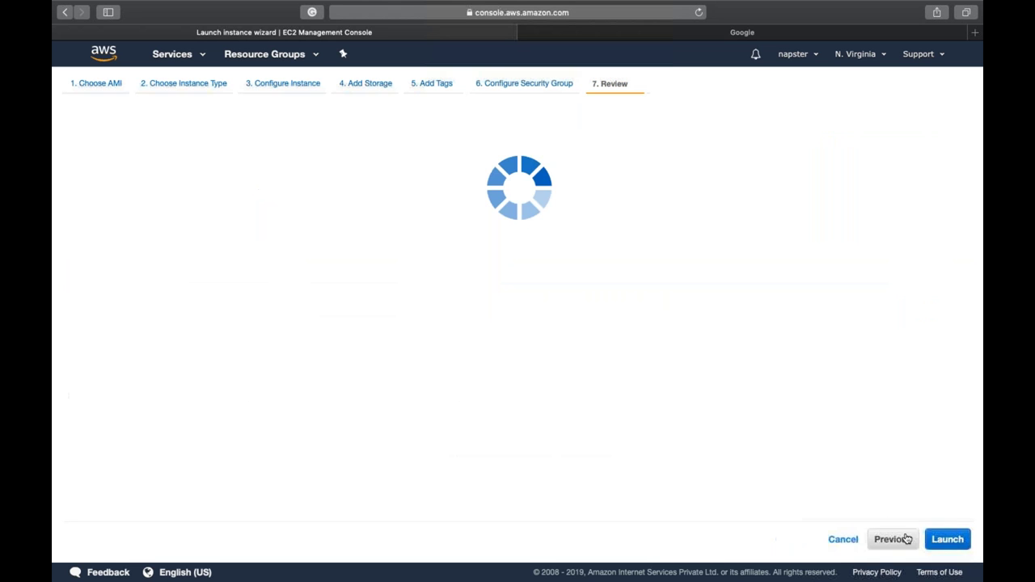
{"action": "left_click", "coordinate": [953, 539]}
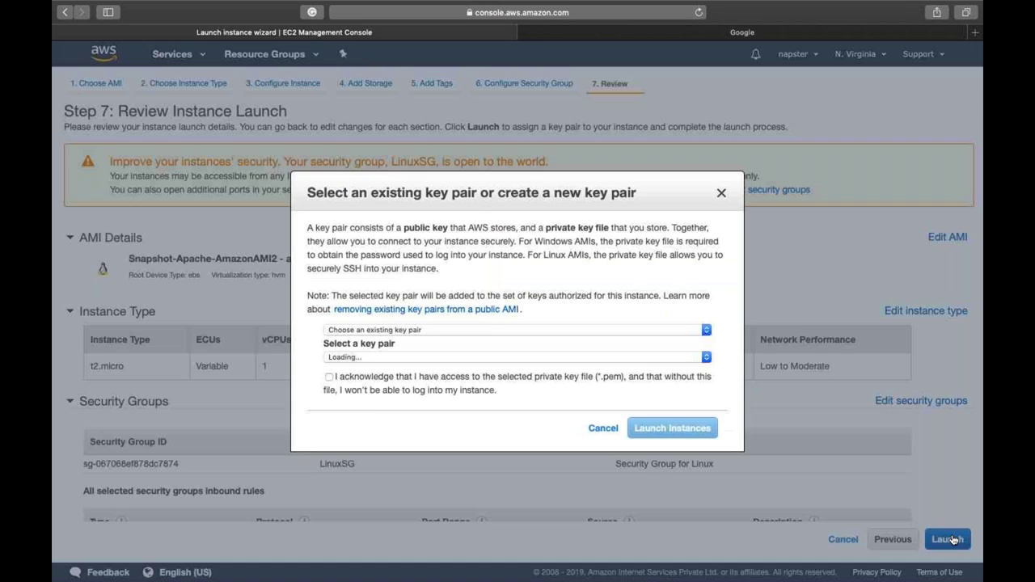
{"action": "left_click", "coordinate": [688, 377]}
{"action": "left_click", "coordinate": [694, 428]}
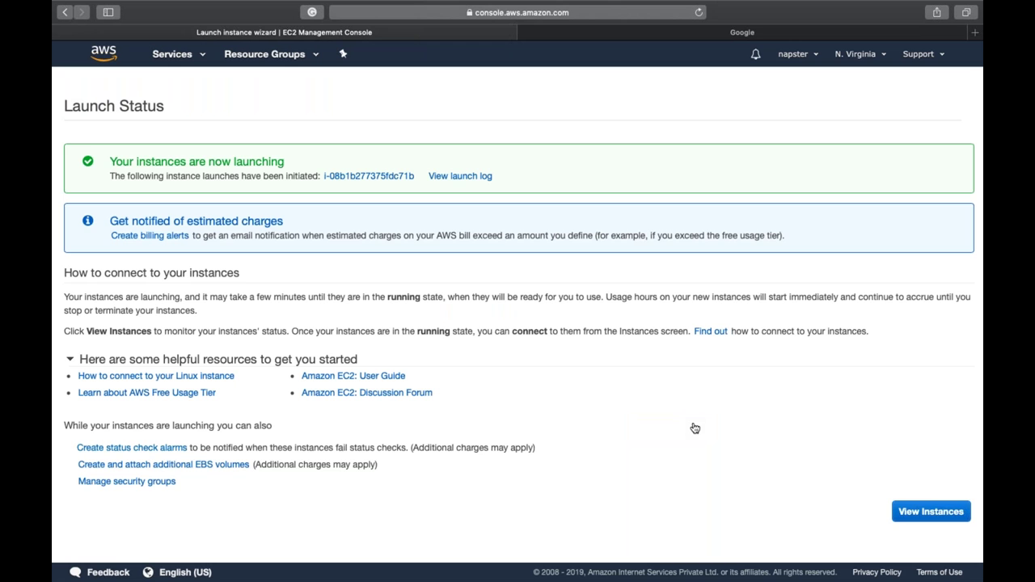
{"action": "left_click", "coordinate": [930, 508]}
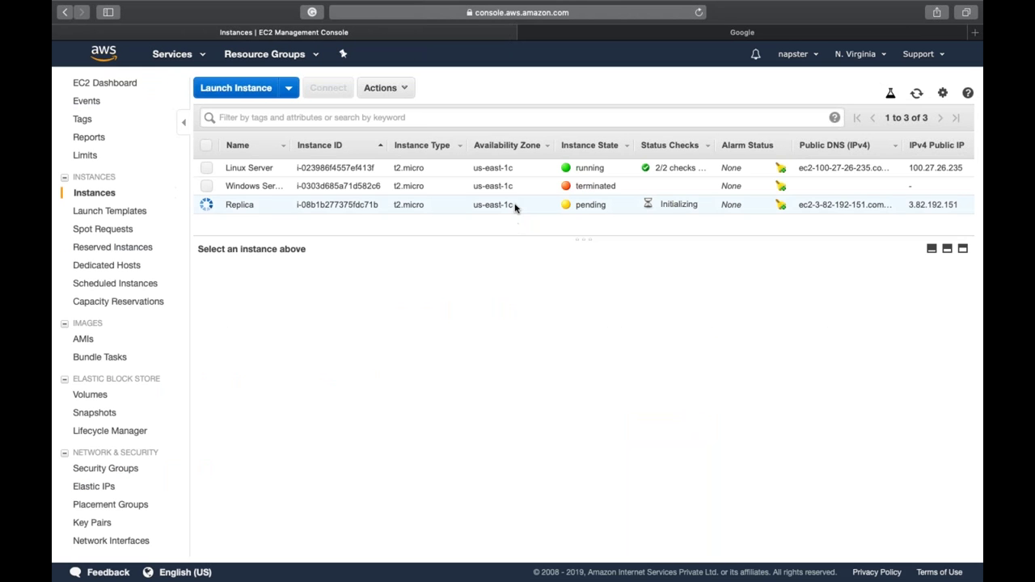
- Select the Replica instance, review its description, and refresh the instances list to check its state
{"action": "left_click", "coordinate": [515, 208]}
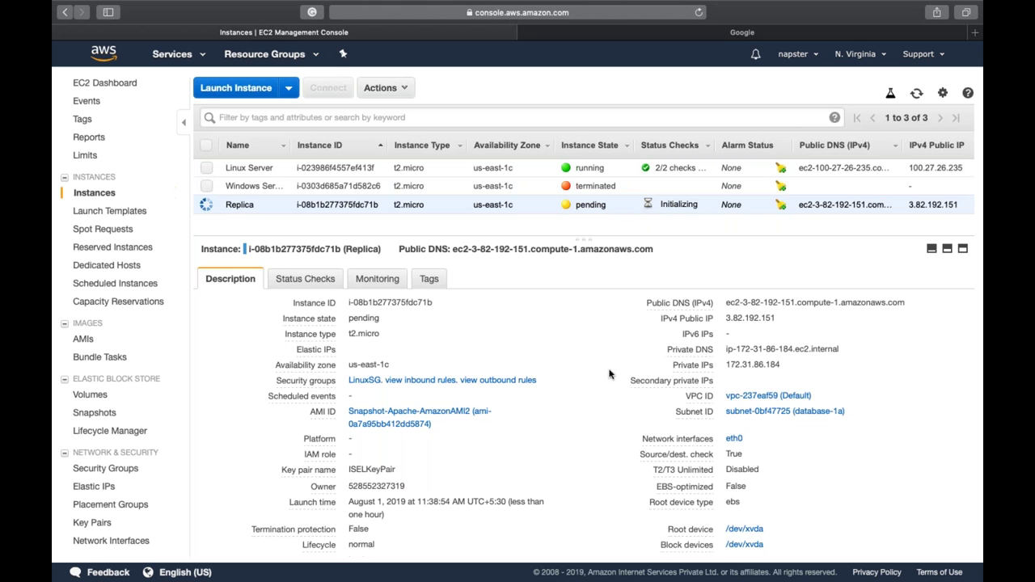
{"action": "scroll", "coordinate": [596, 454], "scroll_direction": "down", "scroll_amount": 5}
{"action": "scroll", "coordinate": [594, 458], "scroll_direction": "up", "scroll_amount": 5}
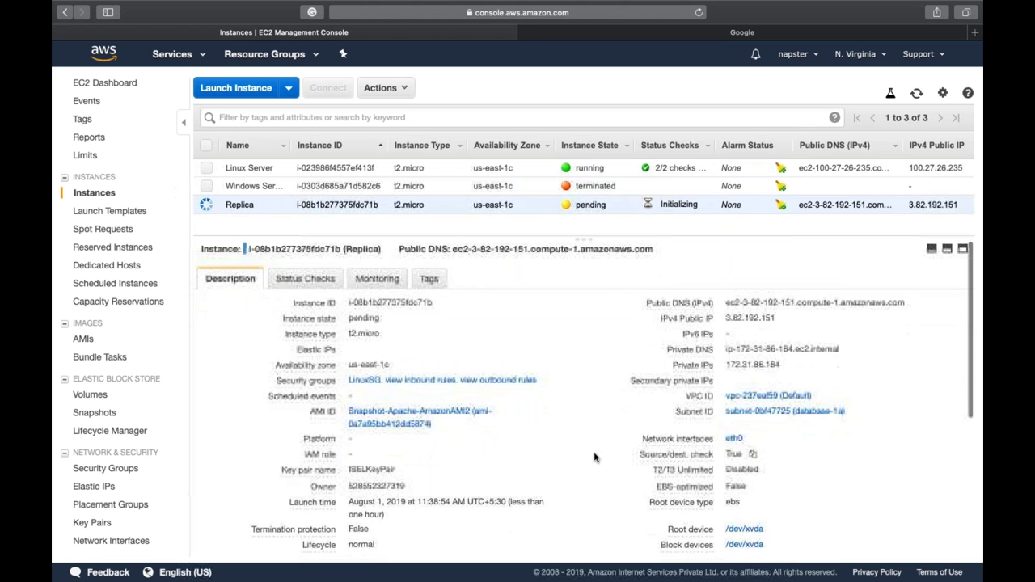
{"action": "left_click", "coordinate": [915, 94]}
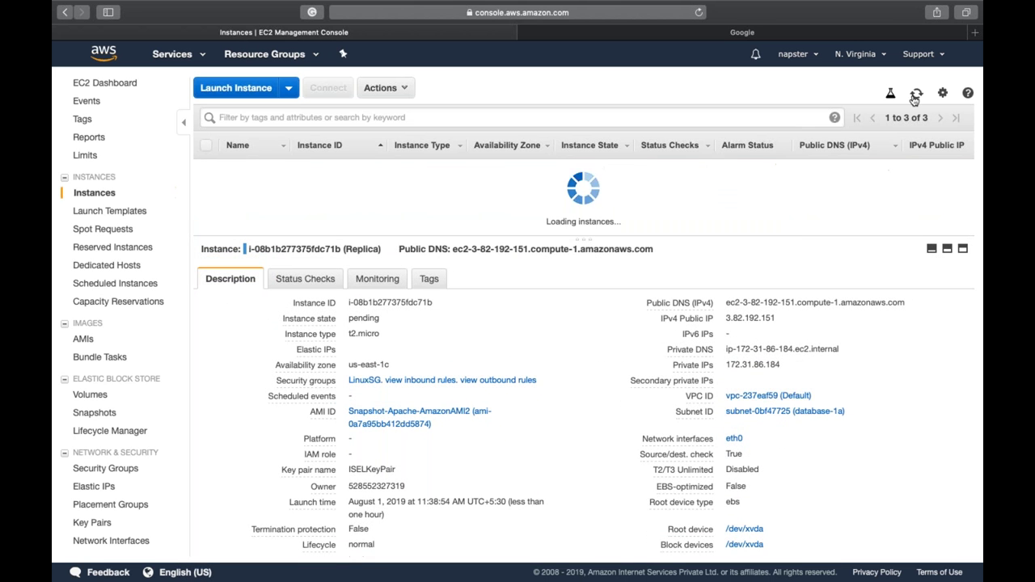
{"action": "left_click", "coordinate": [915, 95]}
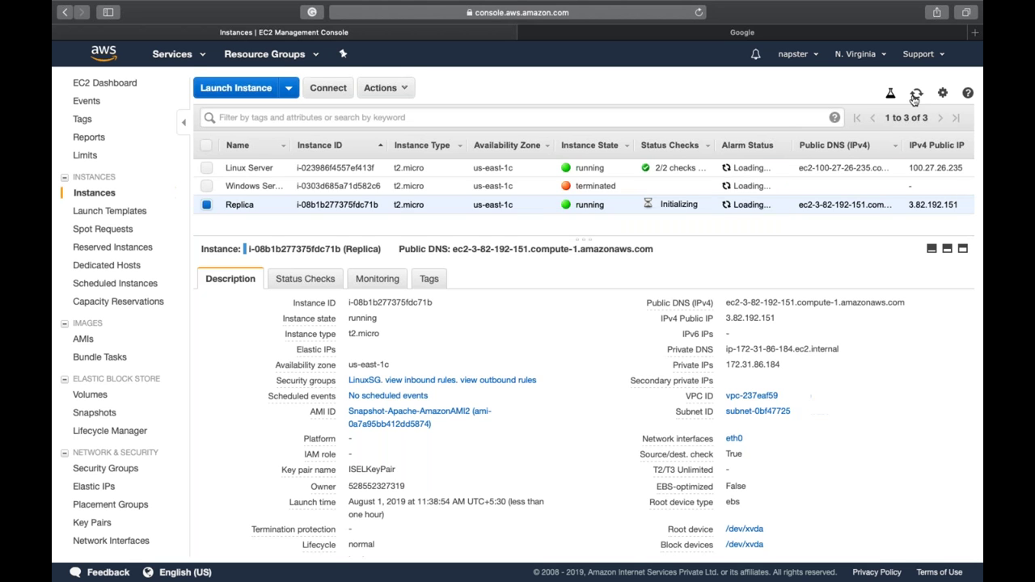
{"action": "left_click", "coordinate": [915, 95]}
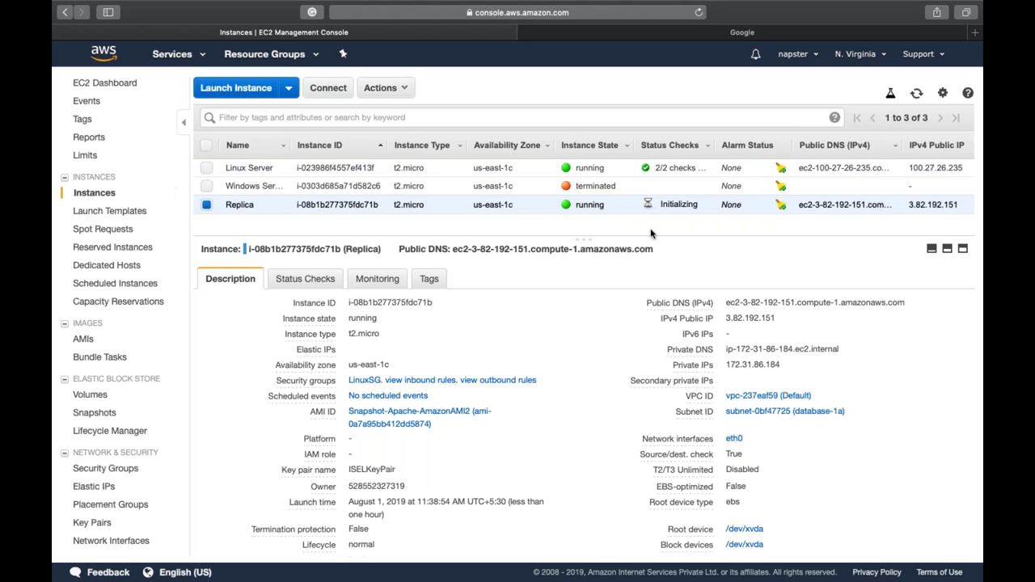
- Copy the Replica instance's IPv4 public IP and open the address in a new browser tab
{"action": "double_click", "coordinate": [583, 205]}
{"action": "left_click", "coordinate": [785, 320]}
{"action": "key", "text": "super+t"}
{"action": "key", "text": "super+v"}
{"action": "key", "text": "Return"}
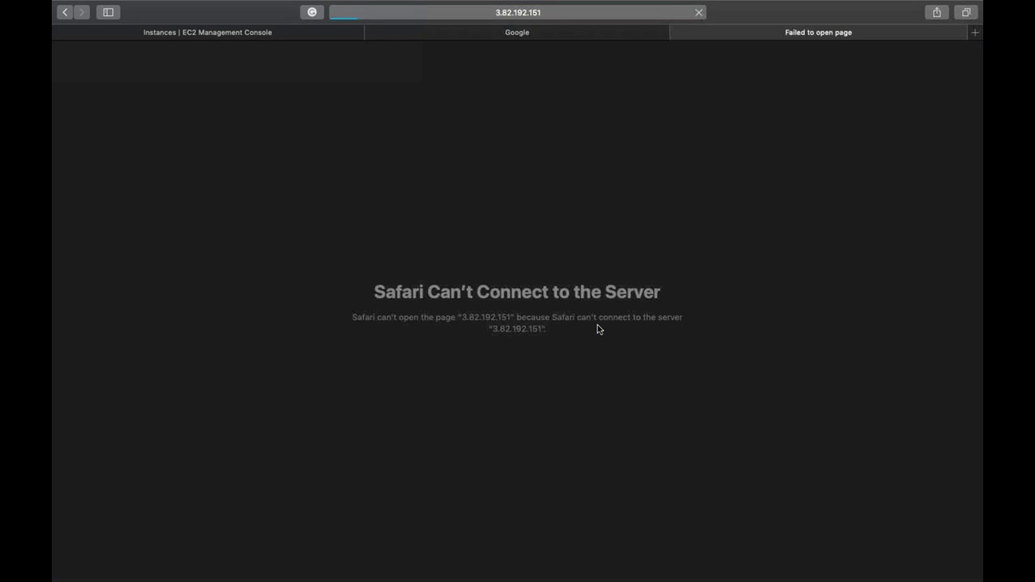
- Close the Google tab and reload the page at the Replica instance's public IP
{"action": "left_click", "coordinate": [485, 40]}
{"action": "key", "text": "super+w"}
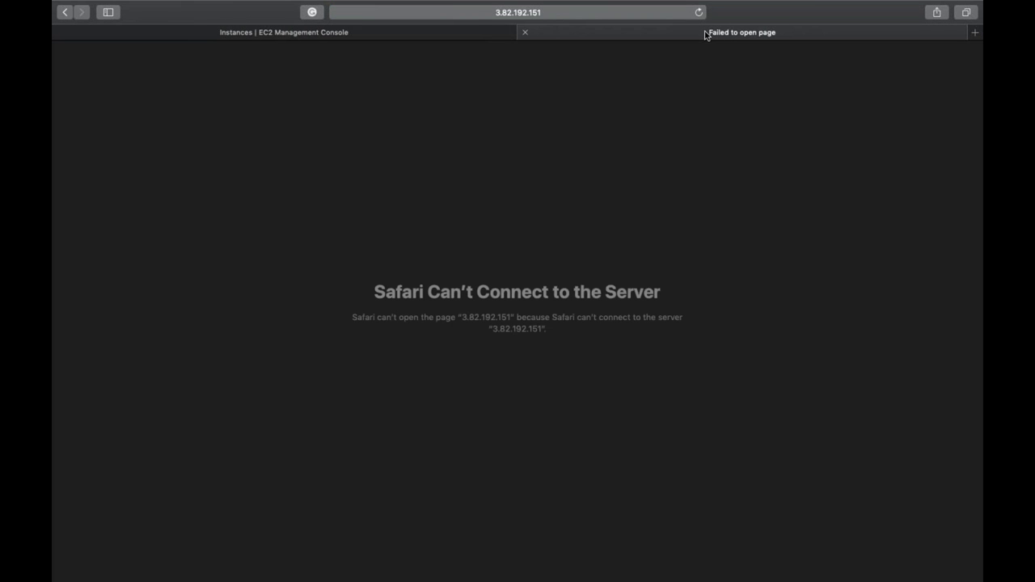
{"action": "left_click", "coordinate": [699, 27]}
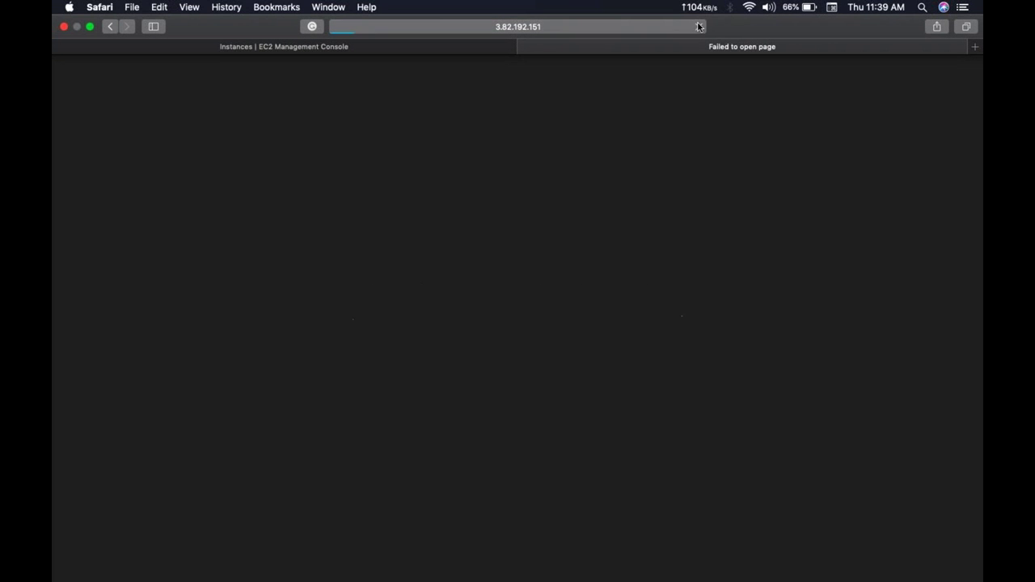
- Copy the Replica instance's IPv4 public IP again, switch to Terminal, and open a new session tab
{"action": "key", "text": "ctrl+shift+Tab"}
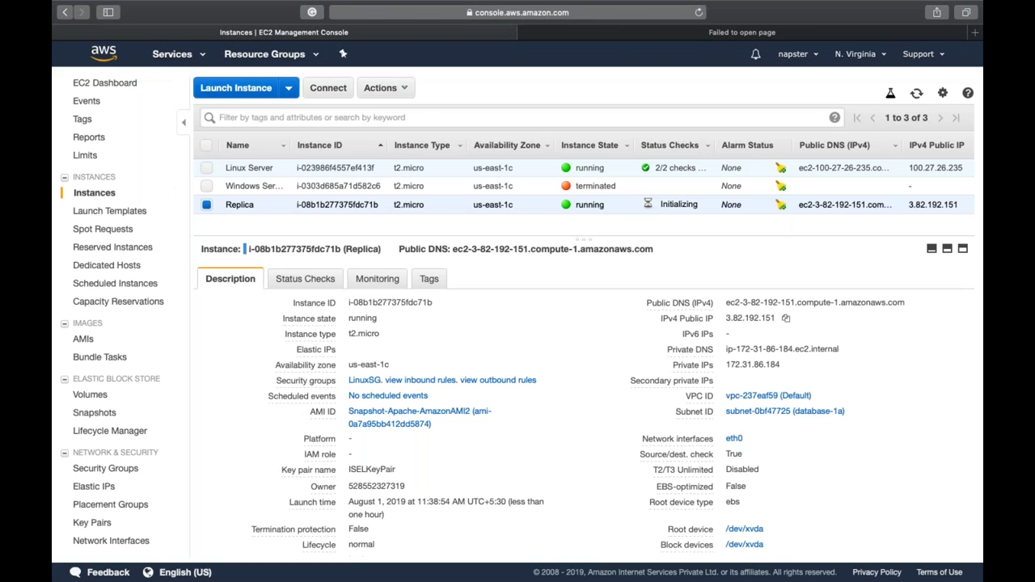
{"action": "left_click", "coordinate": [785, 318]}
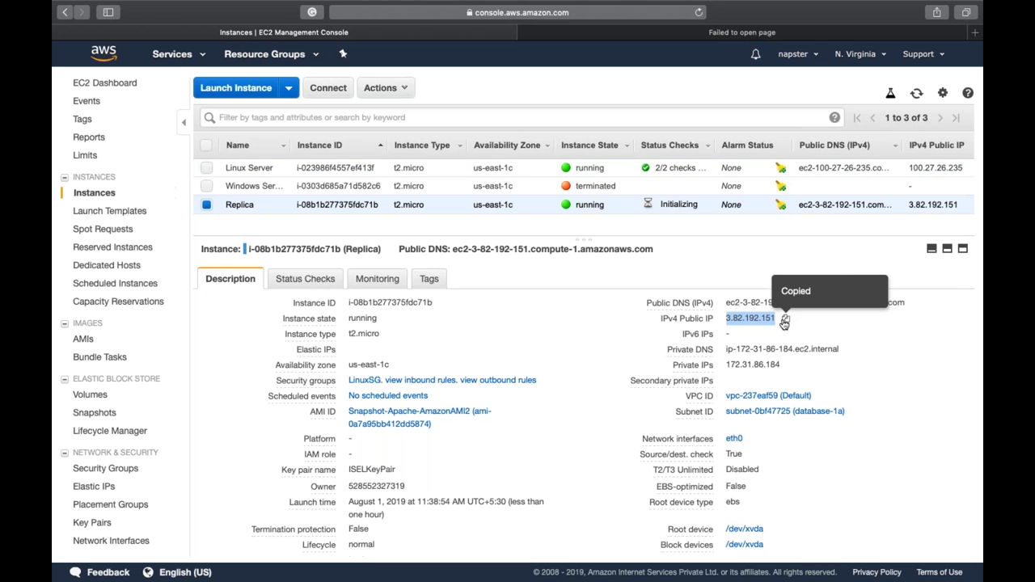
{"action": "key", "text": "ctrl+Left"}
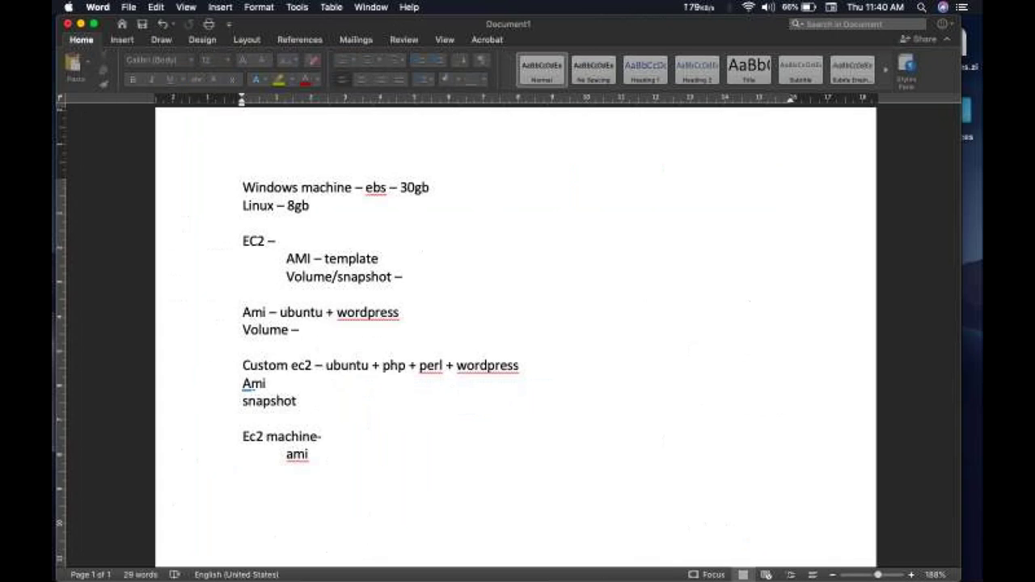
{"action": "key", "text": "ctrl+Up"}
{"action": "left_click", "coordinate": [373, 395]}
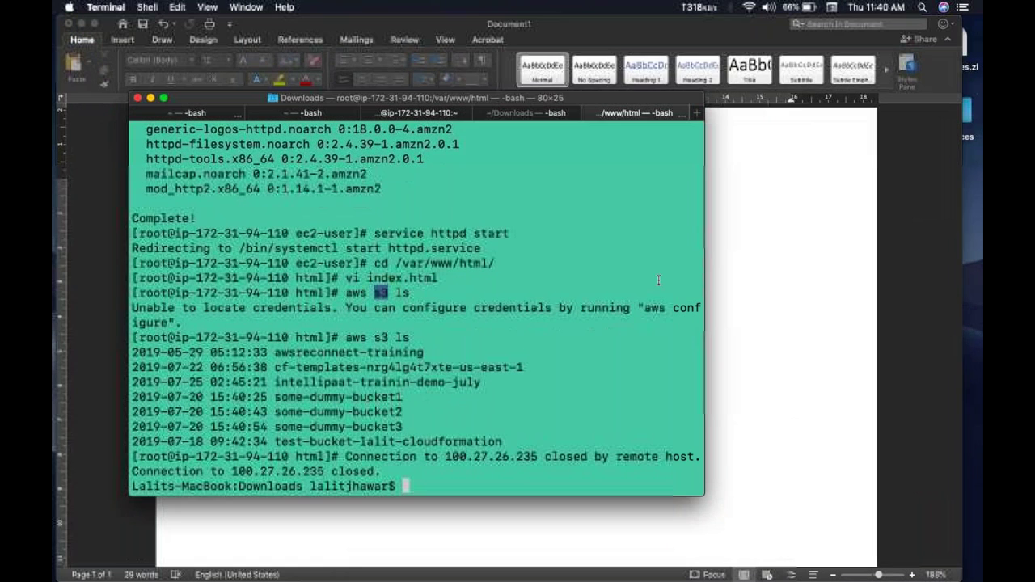
{"action": "key", "text": "super+t"}
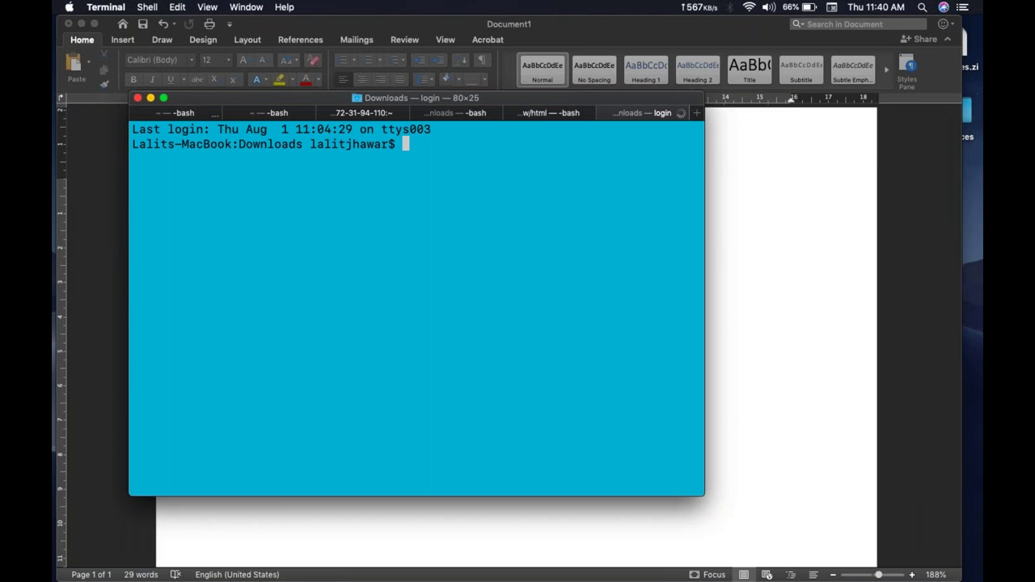
{"action": "key", "text": "super+v"}
{"action": "key", "text": "BackSpace"}
{"action": "key", "text": "BackSpace"}
{"action": "key", "text": "BackSpace"}
{"action": "key", "text": "BackSpace"}
{"action": "key", "text": "BackSpace"}
{"action": "key", "text": "BackSpace"}
{"action": "key", "text": "BackSpace"}
{"action": "key", "text": "BackSpace"}
{"action": "key", "text": "BackSpace"}
{"action": "key", "text": "BackSpace"}
{"action": "key", "text": "BackSpace"}
{"action": "key", "text": "BackSpace"}
{"action": "key", "text": "BackSpace"}
{"action": "key", "text": "super+v"}
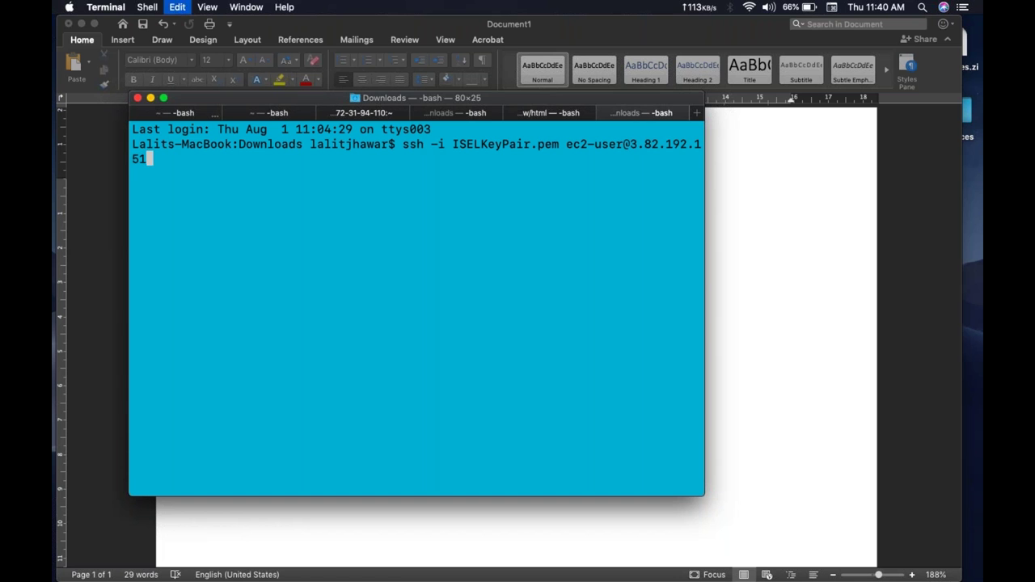
{"action": "key", "text": "Return"}
{"action": "type", "text": "yes"}
{"action": "key", "text": "Return"}
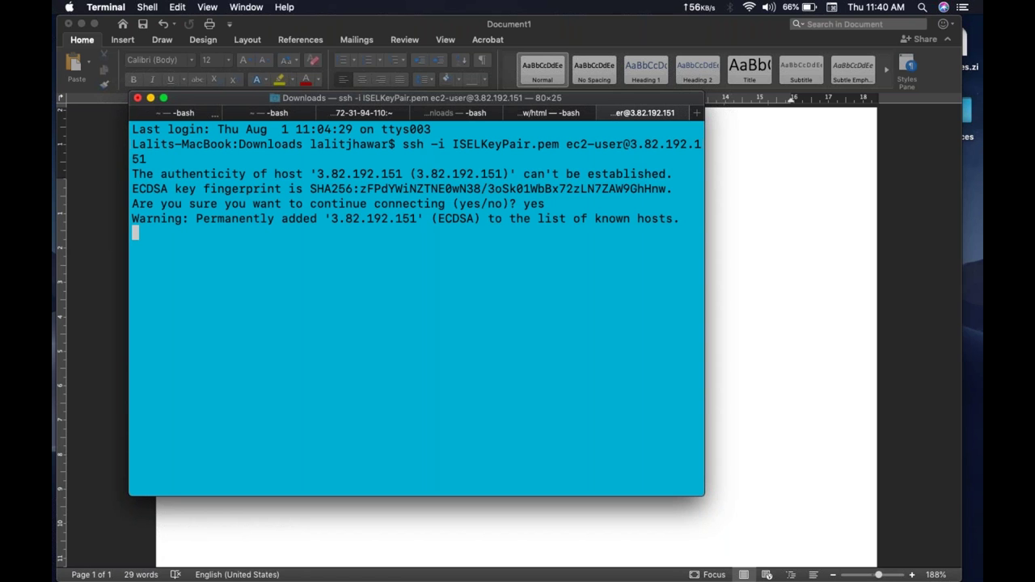
- Switch to the root user on the Replica instance with sudo su
{"action": "type", "text": "sud osu"}
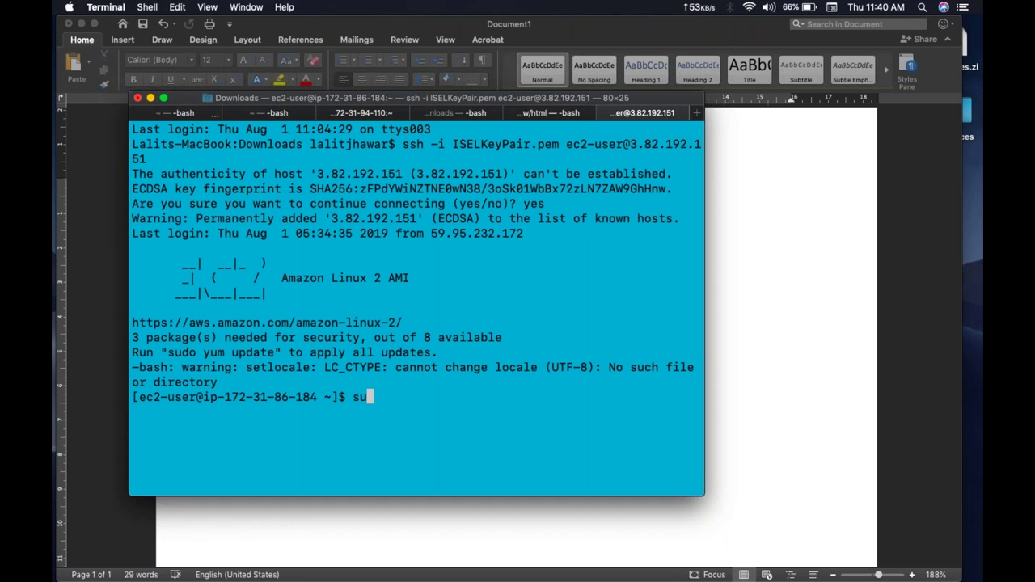
{"action": "key", "text": "BackSpace"}
{"action": "key", "text": "BackSpace"}
{"action": "key", "text": "BackSpace"}
{"action": "key", "text": "BackSpace"}
{"action": "type", "text": "o su"}
{"action": "key", "text": "Return"}
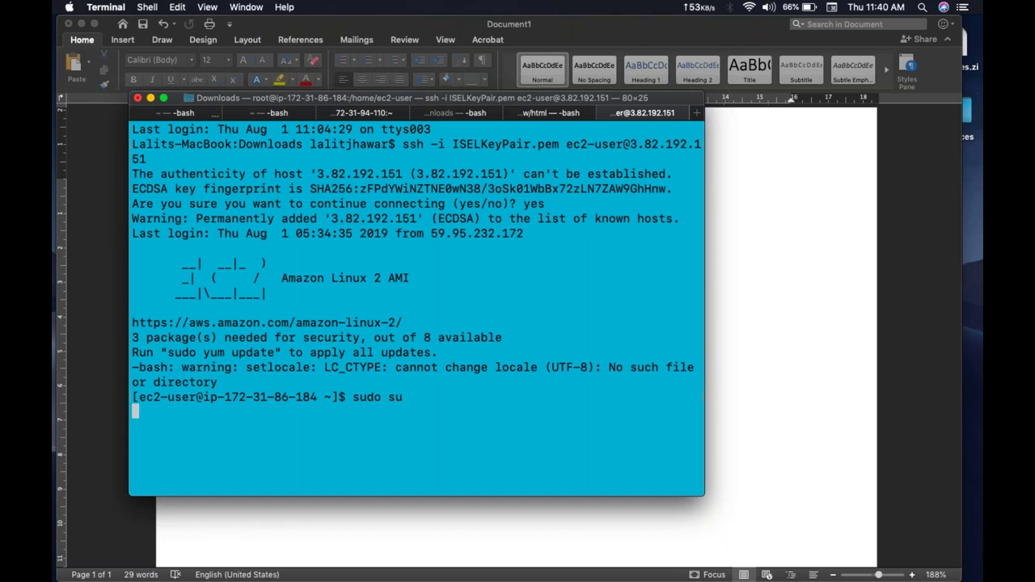
- Check the Apache service with service httpd status, and highlight the httpd.service line in the output
{"action": "type", "text": "service"}
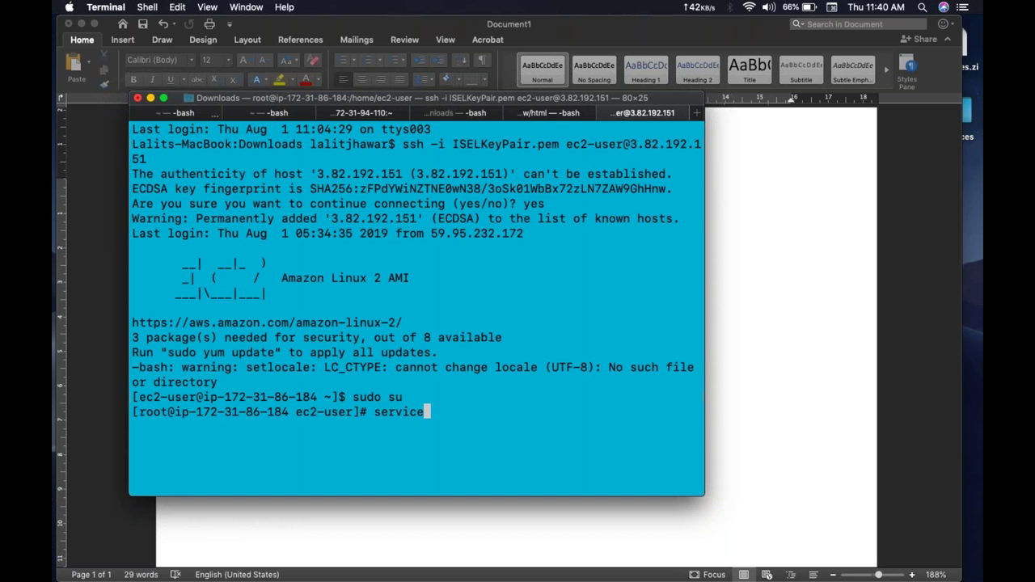
{"action": "type", "text": " httpd status"}
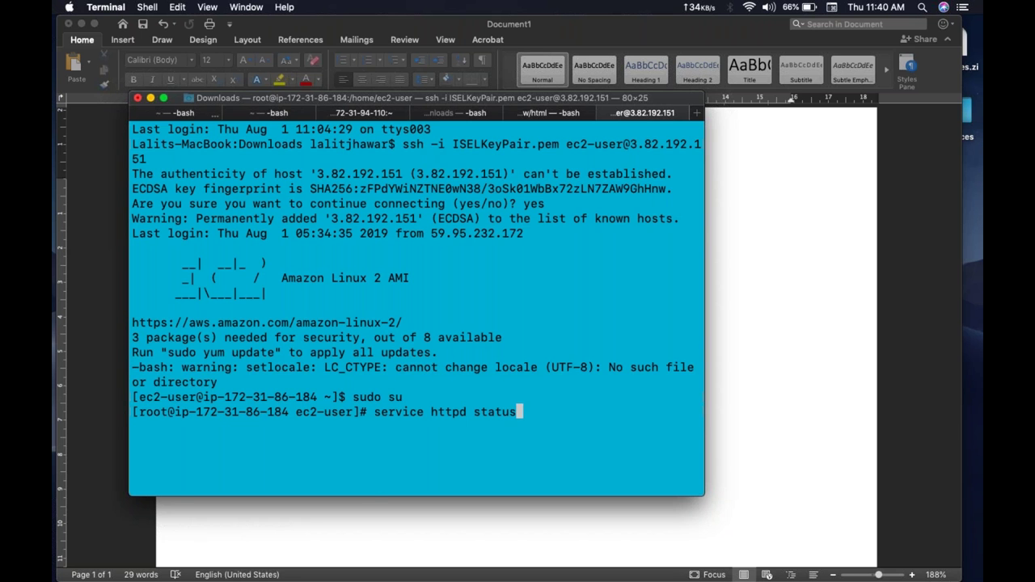
{"action": "key", "text": "Return"}
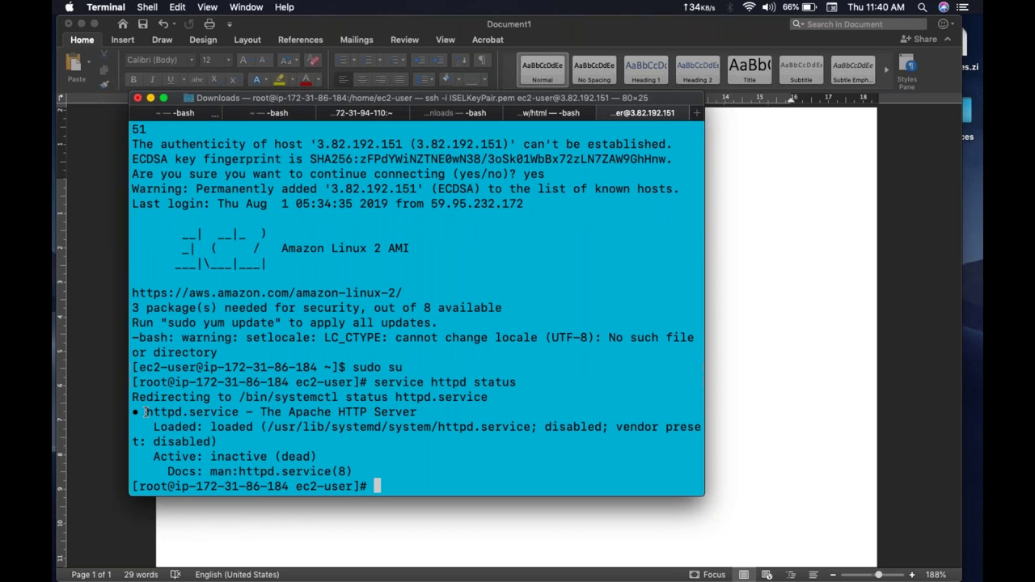
{"action": "left_click_drag", "start_coordinate": [145, 412], "coordinate": [401, 414]}
{"action": "left_click", "coordinate": [398, 414]}
- Start the Apache service on the Replica instance with service httpd start
{"action": "type", "text": "serv"}
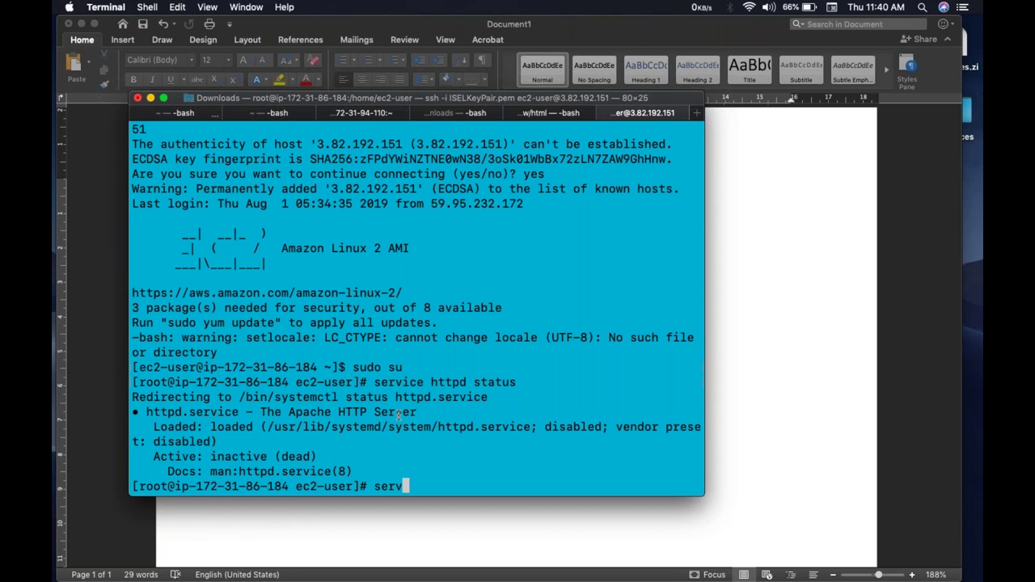
{"action": "type", "text": "ice httpd start"}
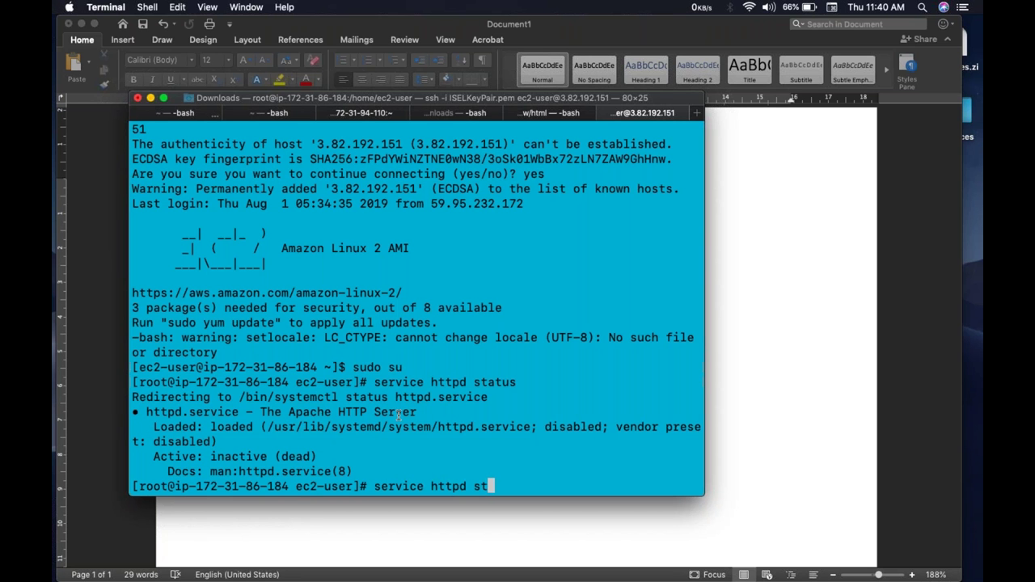
{"action": "key", "text": "Return"}
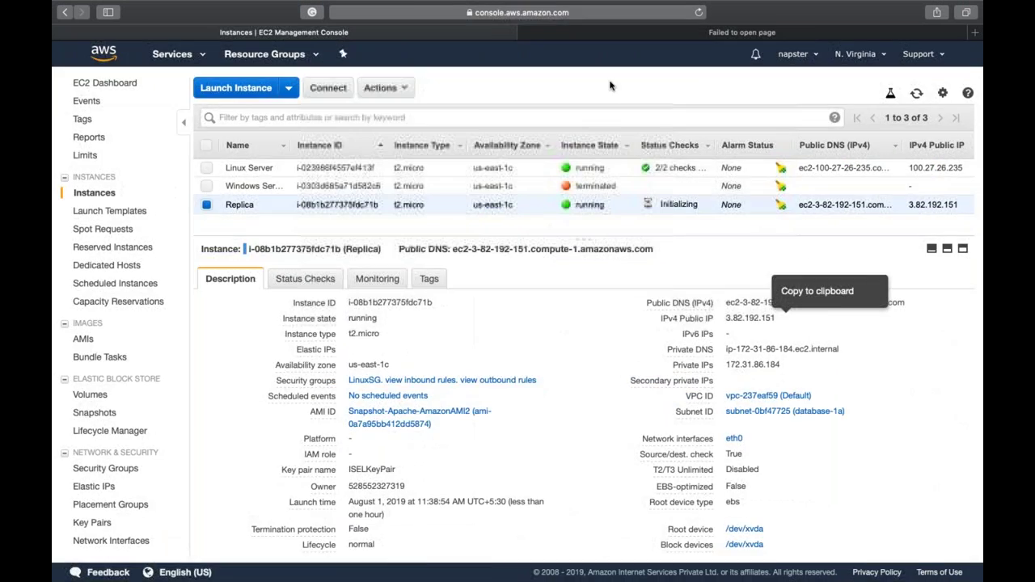
- Switch to the browser, reload the Replica's web page at 3.82.192.151 to check it, and return to the EC2 console
{"action": "left_click", "coordinate": [727, 32]}
{"action": "left_click", "coordinate": [699, 13]}
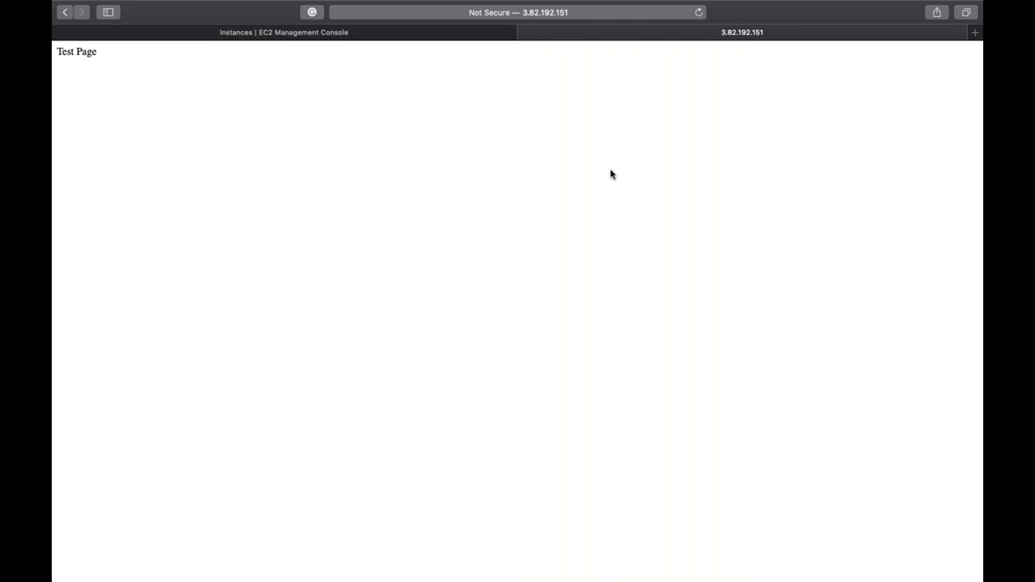
{"action": "key", "text": "ctrl+shift+Tab"}
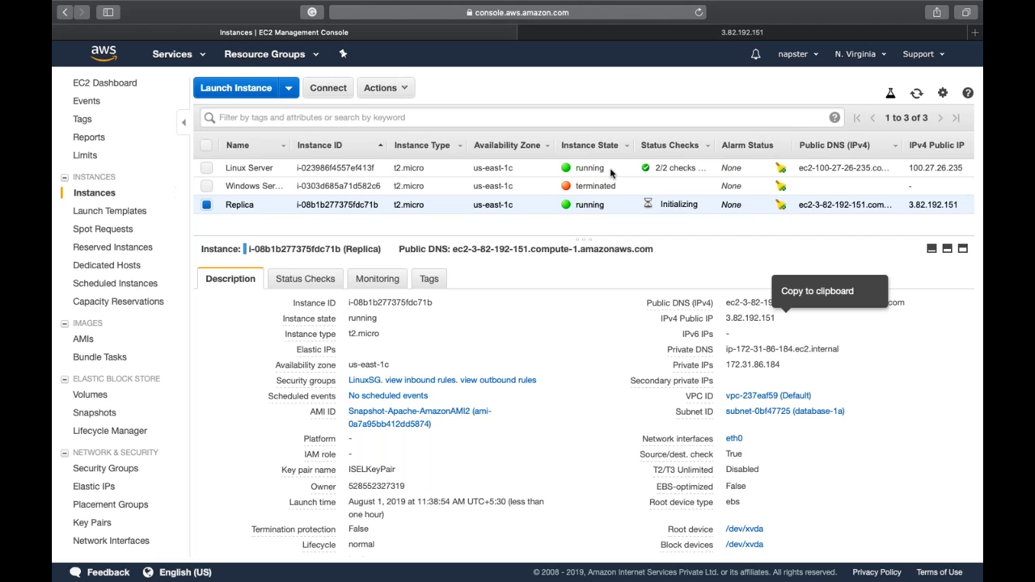
- Review the AMI list, the Create Image option for the Linux Server instance, and the snapshot behind the AMI
{"action": "left_click", "coordinate": [87, 339]}
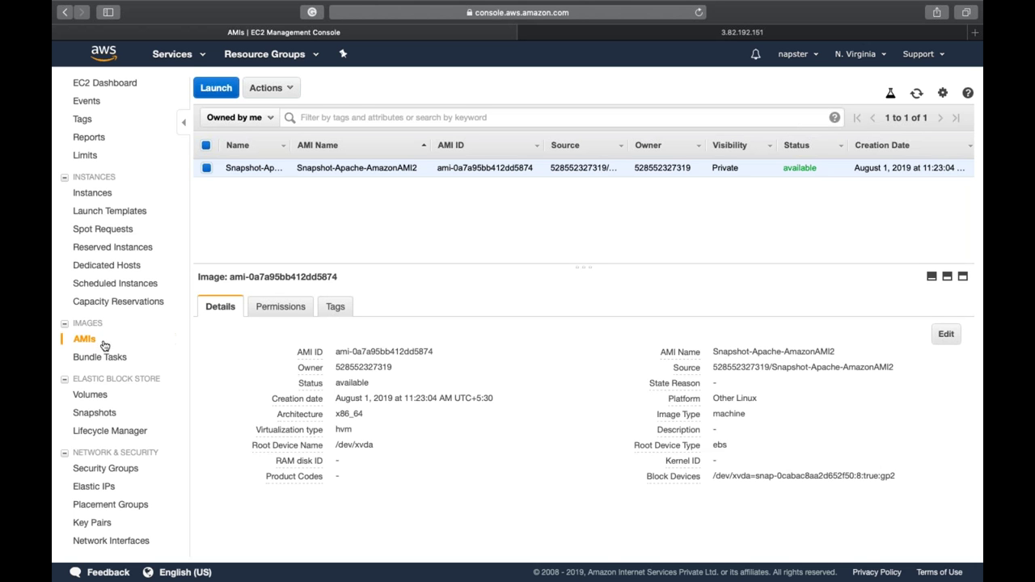
{"action": "left_click", "coordinate": [89, 194]}
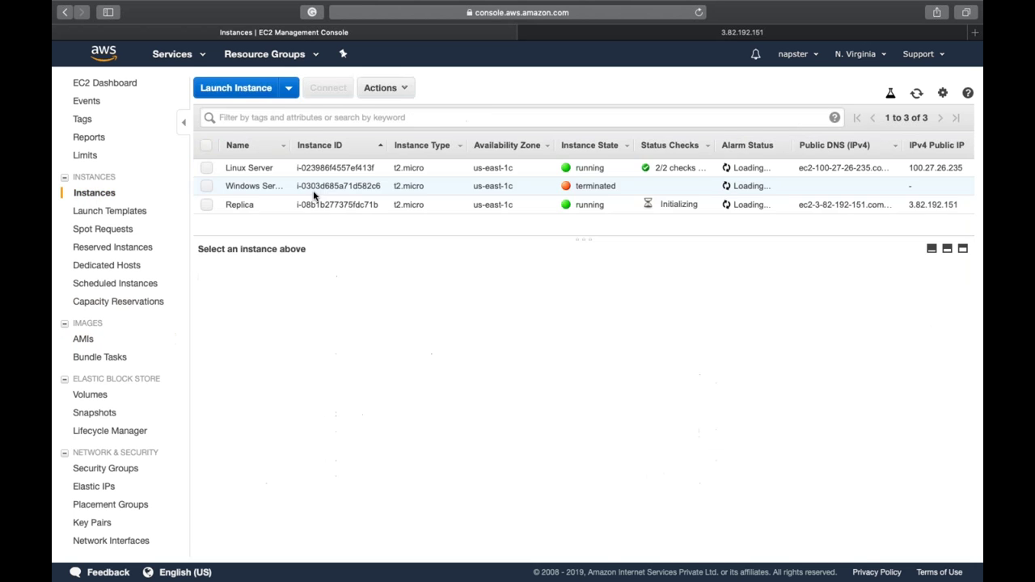
{"action": "left_click", "coordinate": [340, 168]}
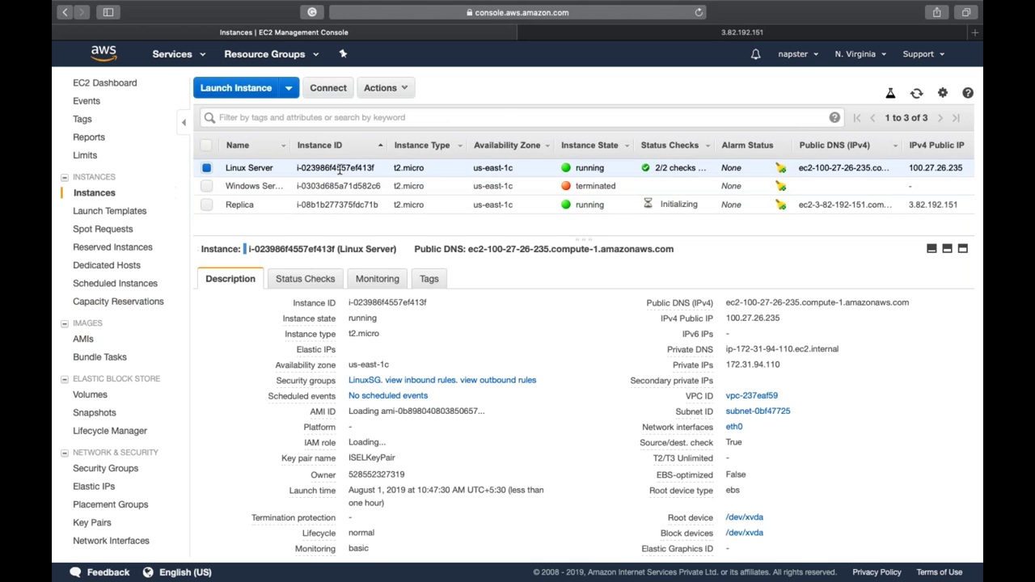
{"action": "left_click", "coordinate": [403, 91]}
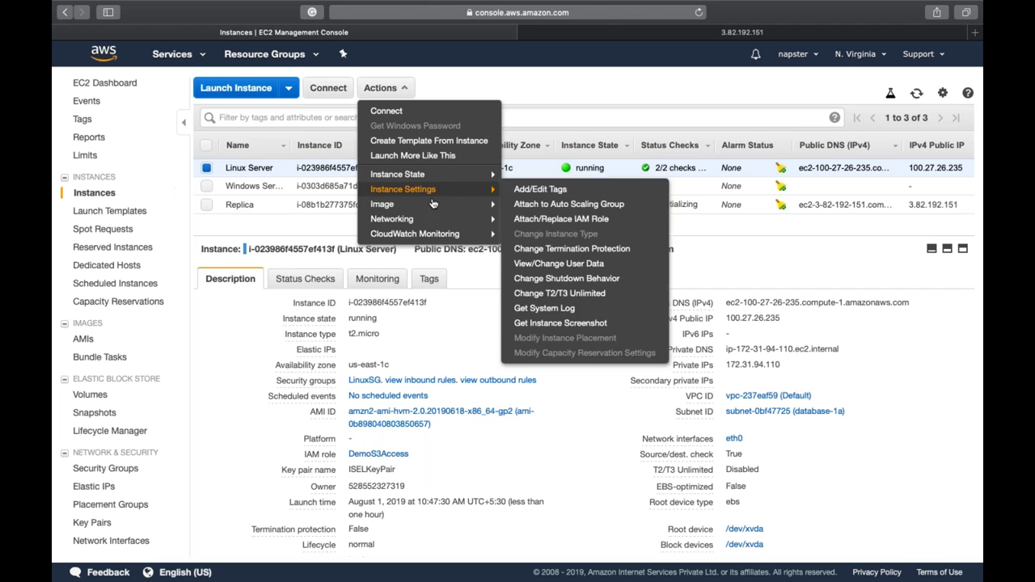
{"action": "mouse_move", "coordinate": [433, 210]}
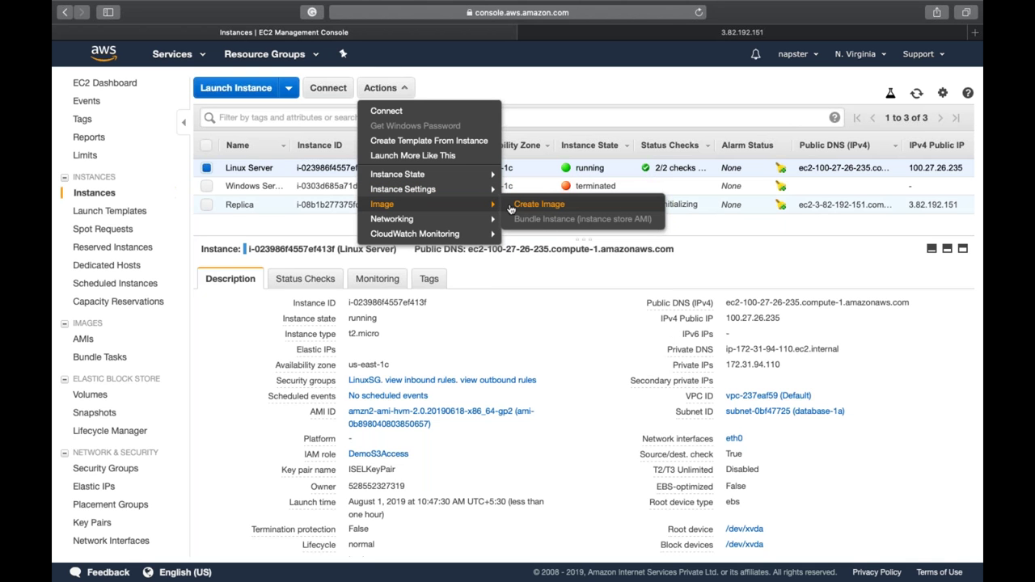
{"action": "left_click", "coordinate": [83, 339]}
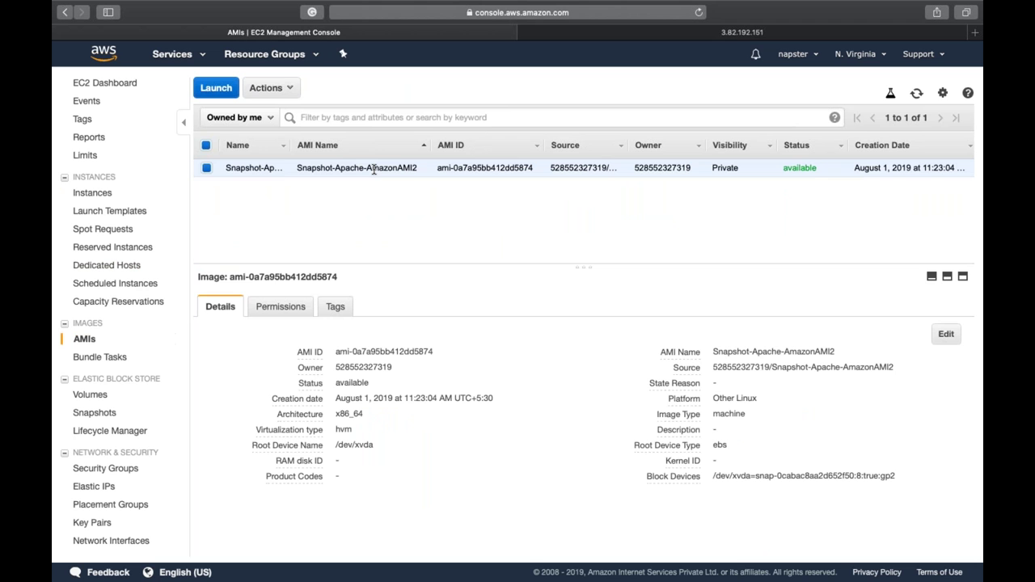
{"action": "left_click", "coordinate": [94, 414]}
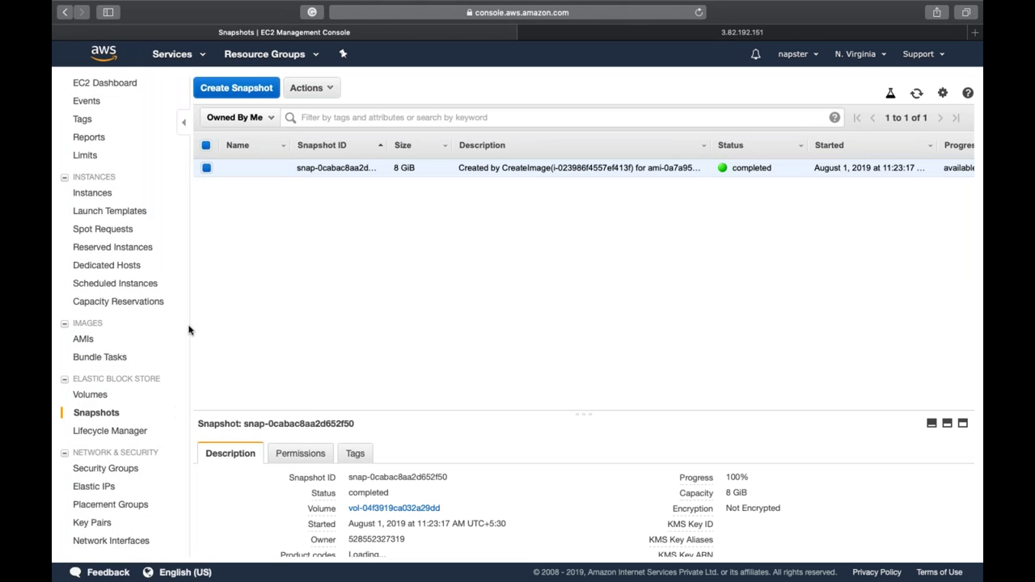
{"action": "left_click", "coordinate": [93, 192]}
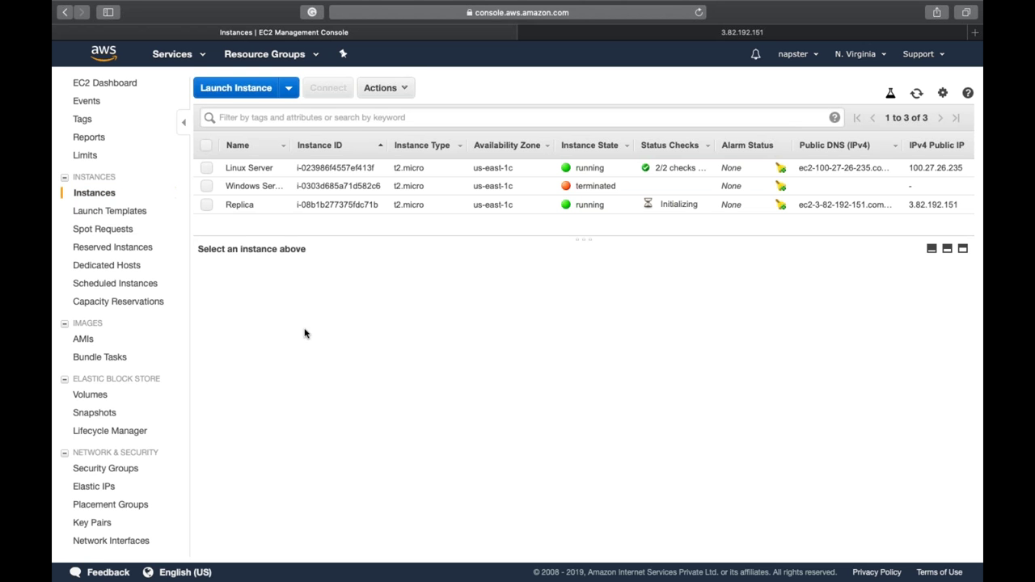
- Examine the Copy AMI settings for Snapshot-Apache-AmazonAMI2 with Asia Pacific (Mumbai) as the destination region, and cancel the copy
{"action": "left_click", "coordinate": [113, 343]}
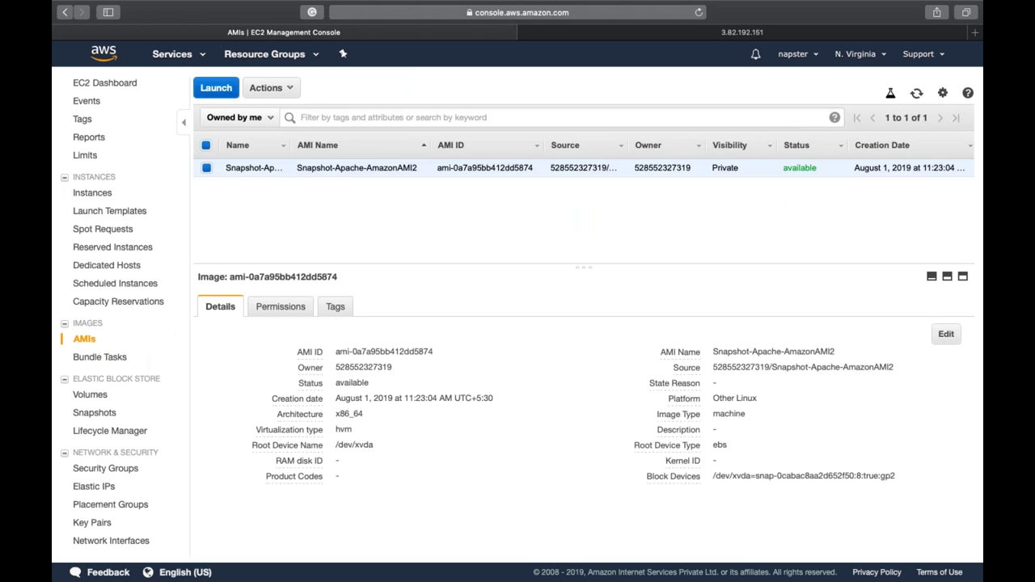
{"action": "left_click", "coordinate": [263, 89]}
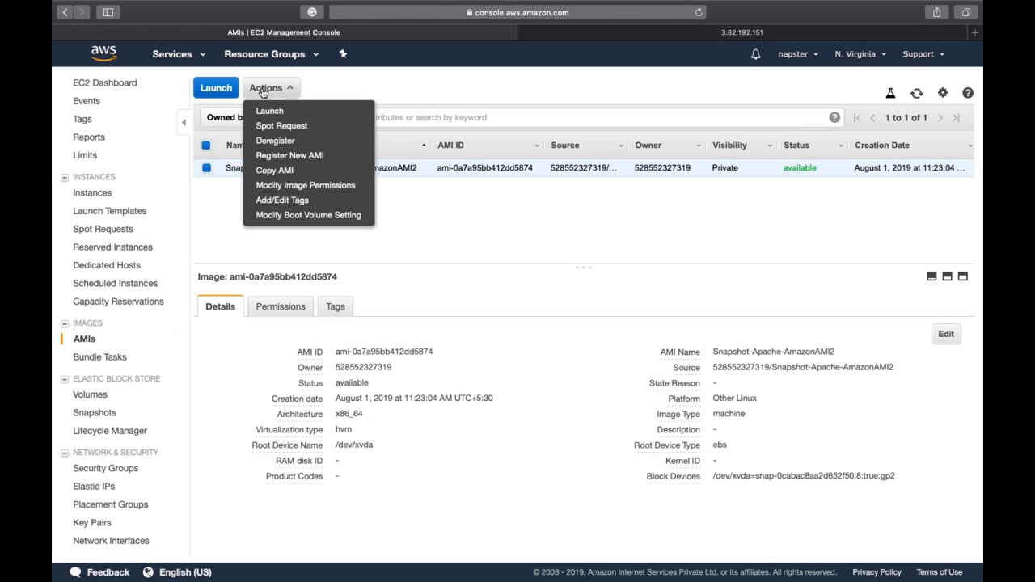
{"action": "left_click", "coordinate": [300, 176]}
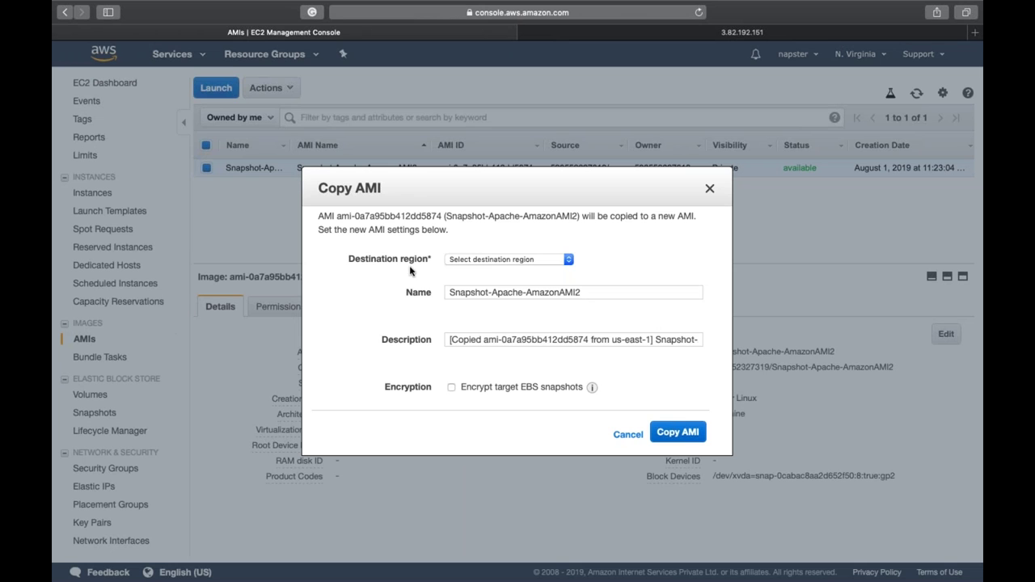
{"action": "left_click", "coordinate": [488, 260]}
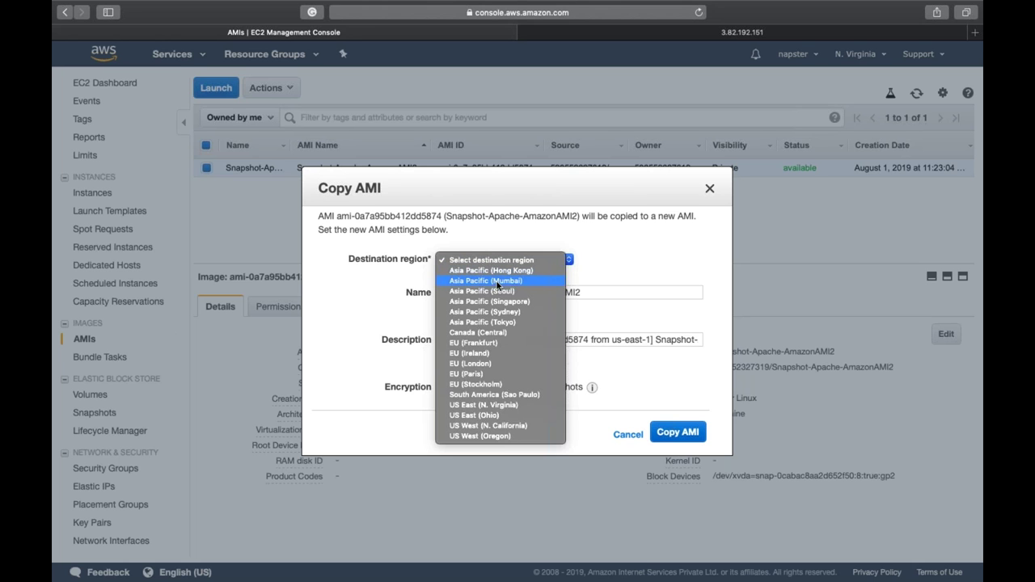
{"action": "left_click", "coordinate": [497, 282]}
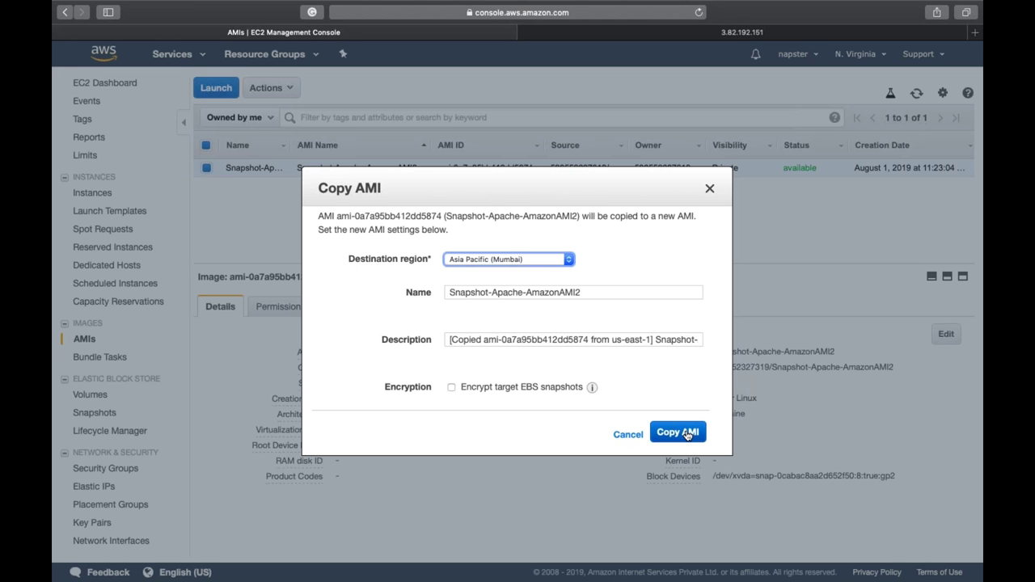
{"action": "left_click", "coordinate": [630, 438]}
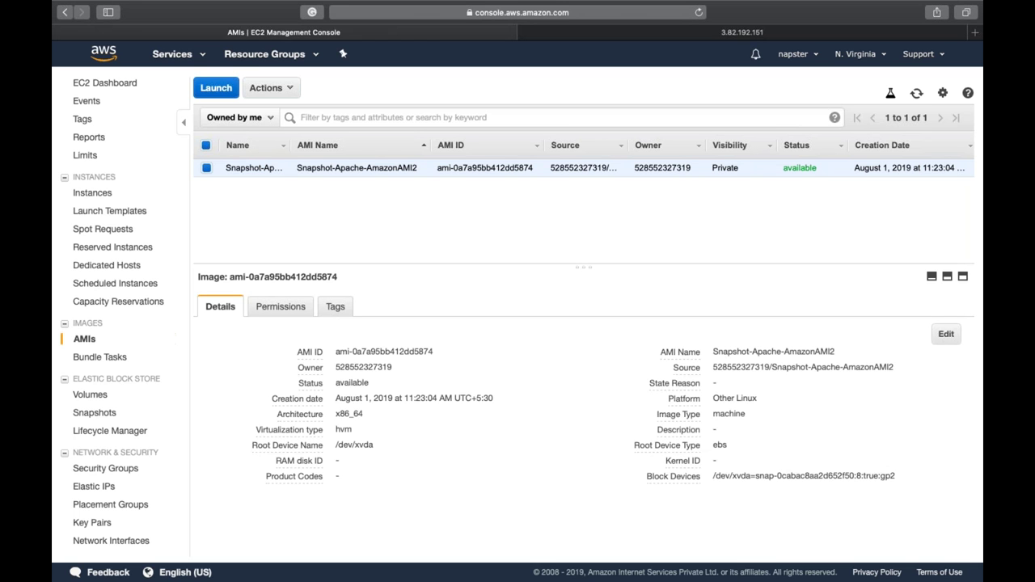
- Examine the image permissions of Snapshot-Apache-AmazonAMI2, try the Public setting, and cancel without saving
{"action": "left_click", "coordinate": [292, 88]}
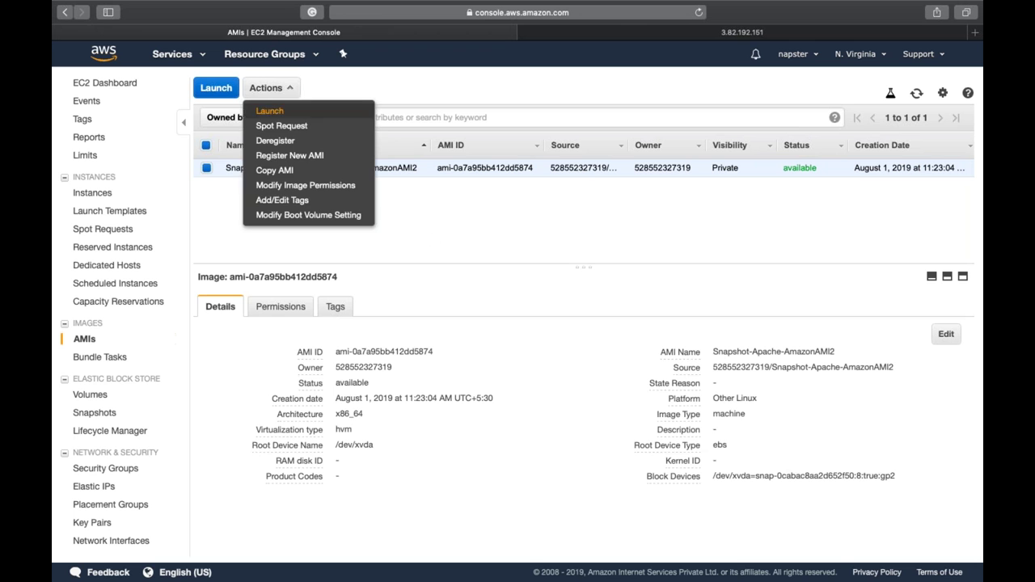
{"action": "left_click", "coordinate": [431, 235]}
{"action": "left_click", "coordinate": [278, 315]}
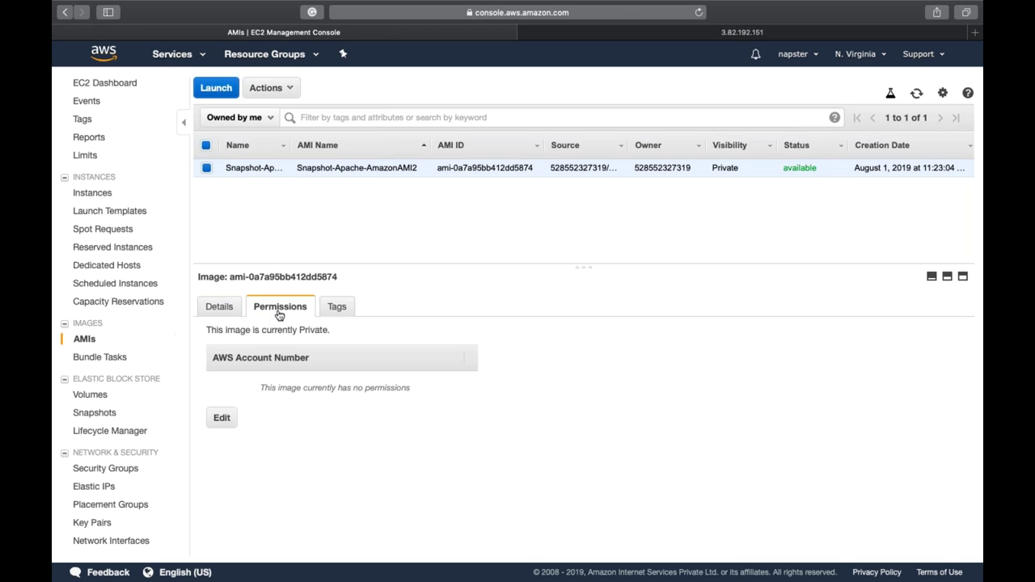
{"action": "left_click", "coordinate": [222, 418]}
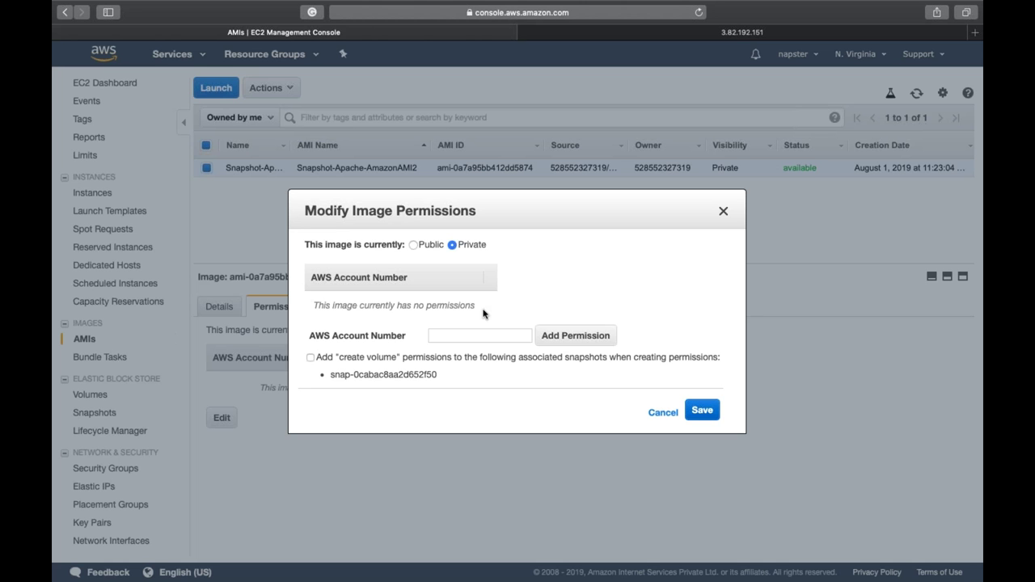
{"action": "left_click", "coordinate": [471, 332]}
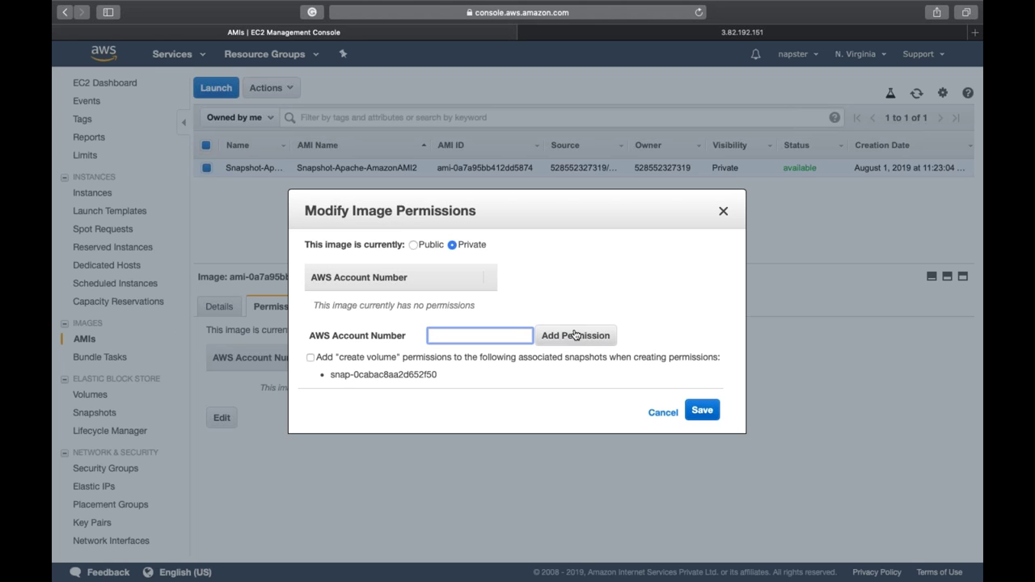
{"action": "left_click", "coordinate": [609, 289]}
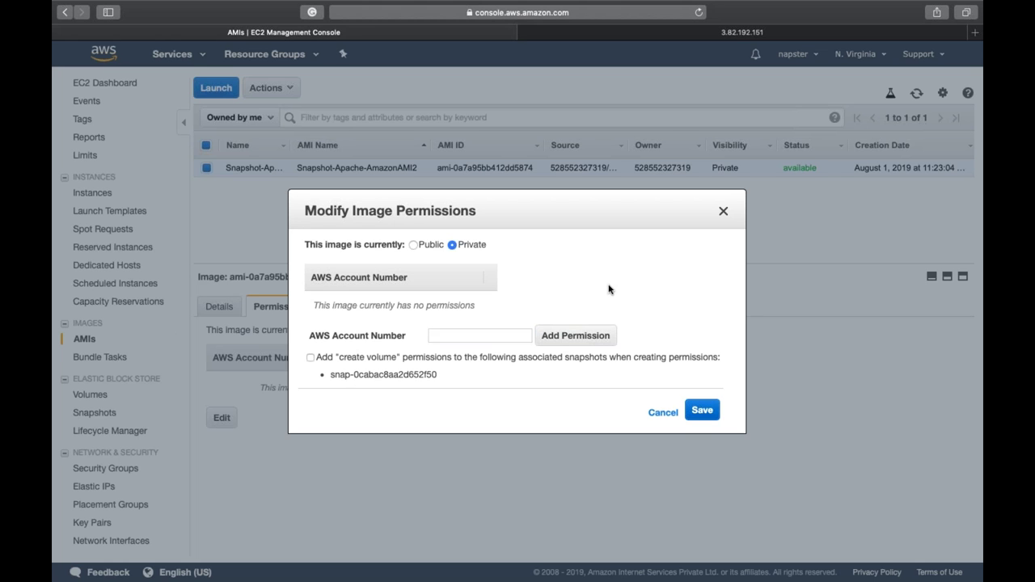
{"action": "left_click", "coordinate": [413, 245]}
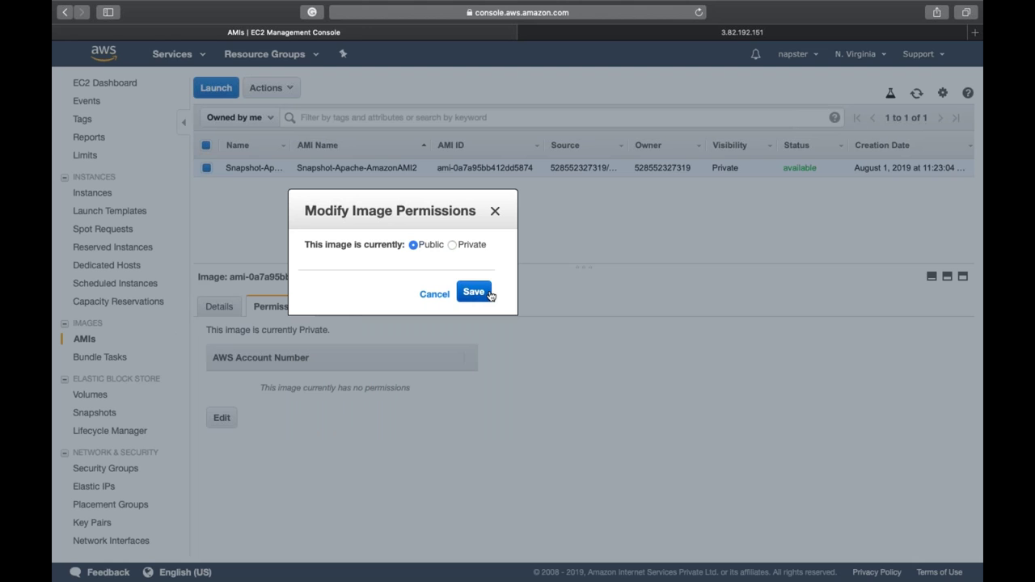
{"action": "left_click", "coordinate": [442, 296]}
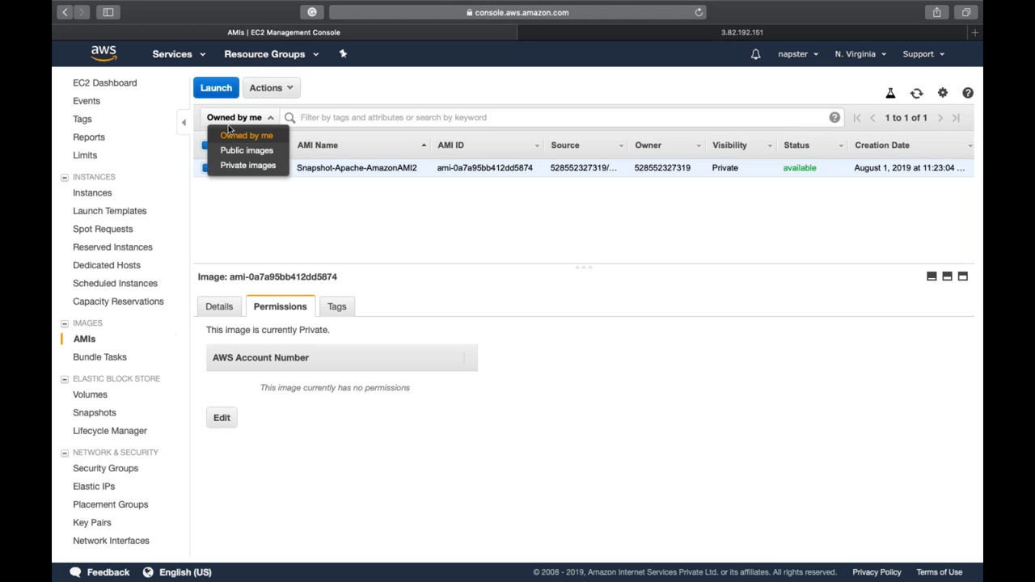
- Browse the private and public images in the AMI list, and return the filter to Owned by me
{"action": "left_click", "coordinate": [249, 167]}
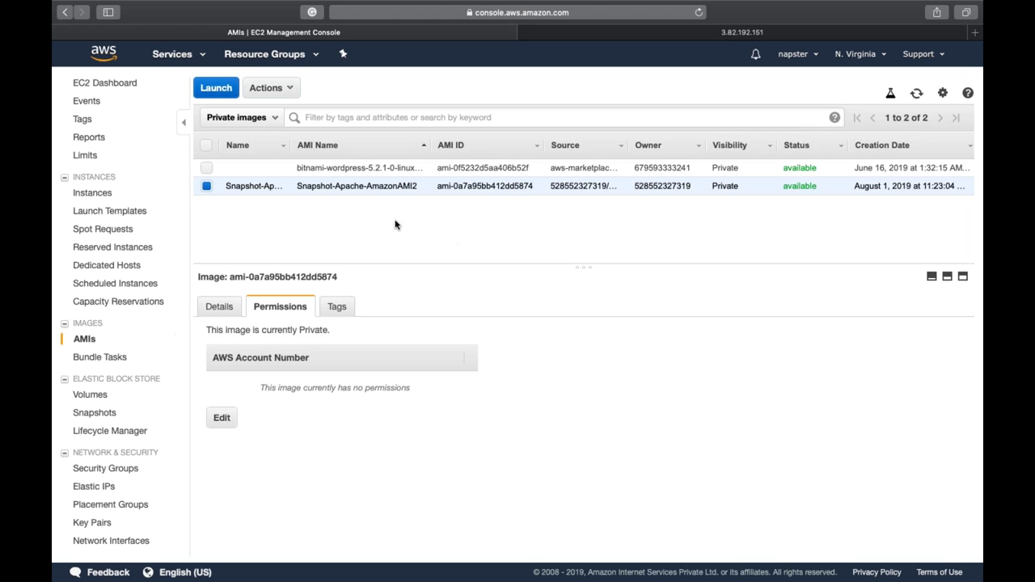
{"action": "left_click", "coordinate": [274, 119]}
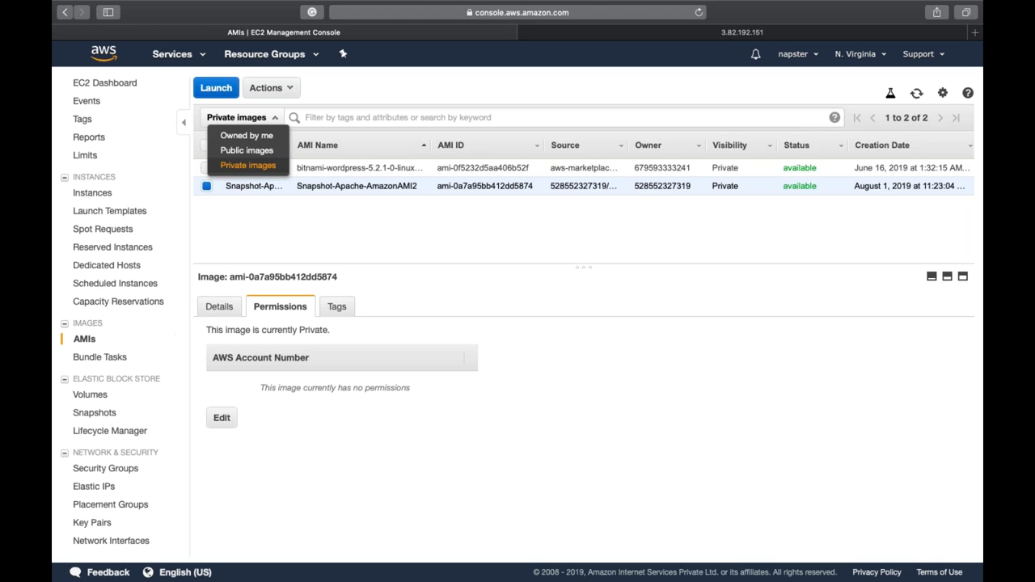
{"action": "left_click", "coordinate": [272, 154]}
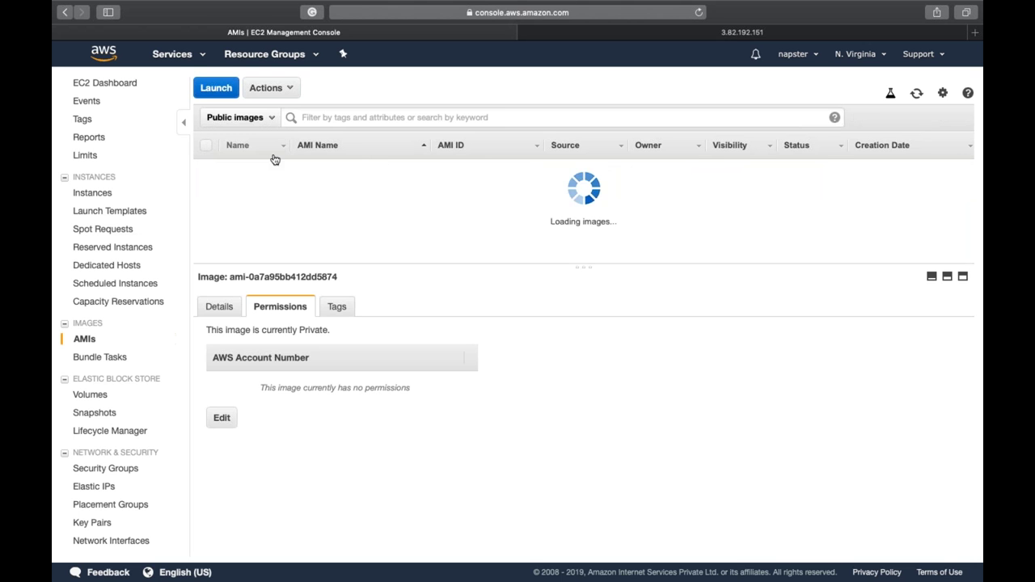
{"action": "scroll", "coordinate": [424, 216], "scroll_direction": "down", "scroll_amount": 10}
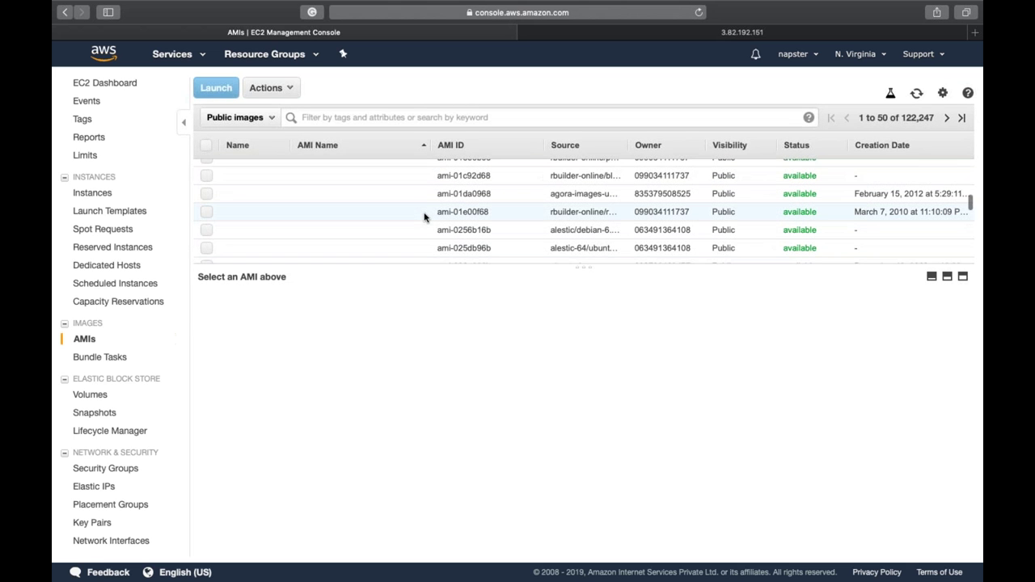
{"action": "scroll", "coordinate": [424, 217], "scroll_direction": "up", "scroll_amount": 10}
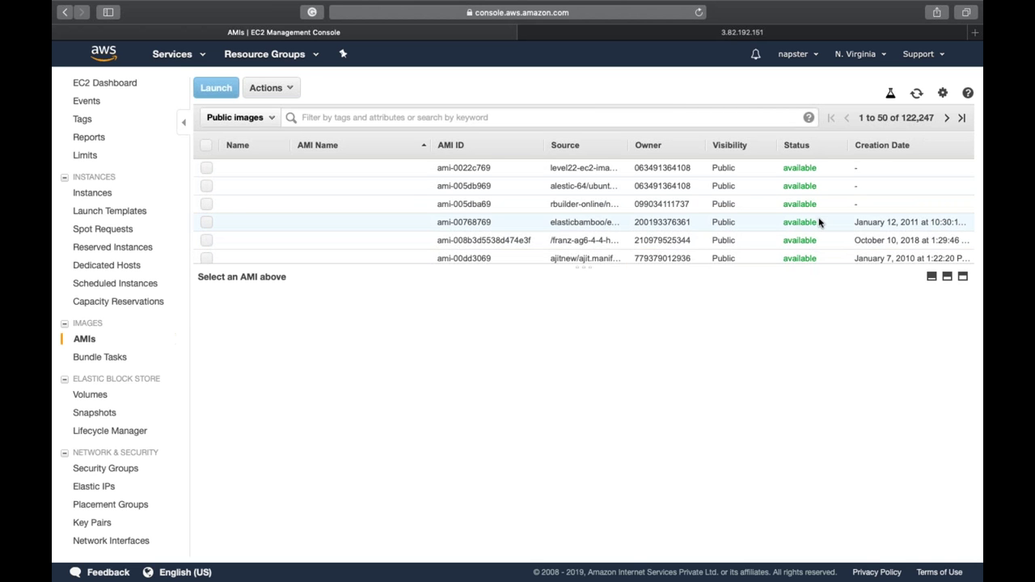
{"action": "left_click", "coordinate": [388, 230]}
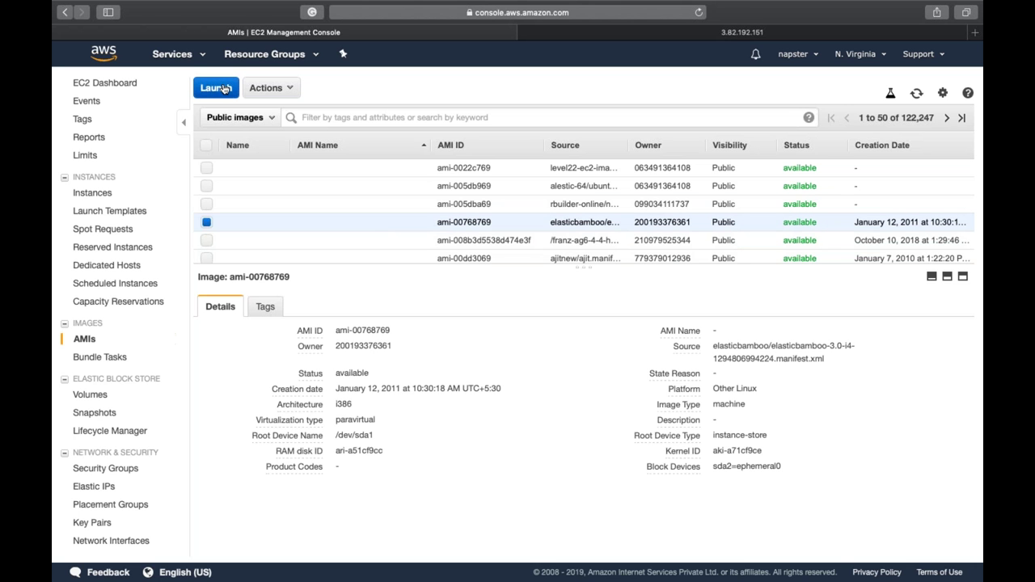
{"action": "left_click", "coordinate": [266, 119]}
{"action": "left_click", "coordinate": [264, 136]}
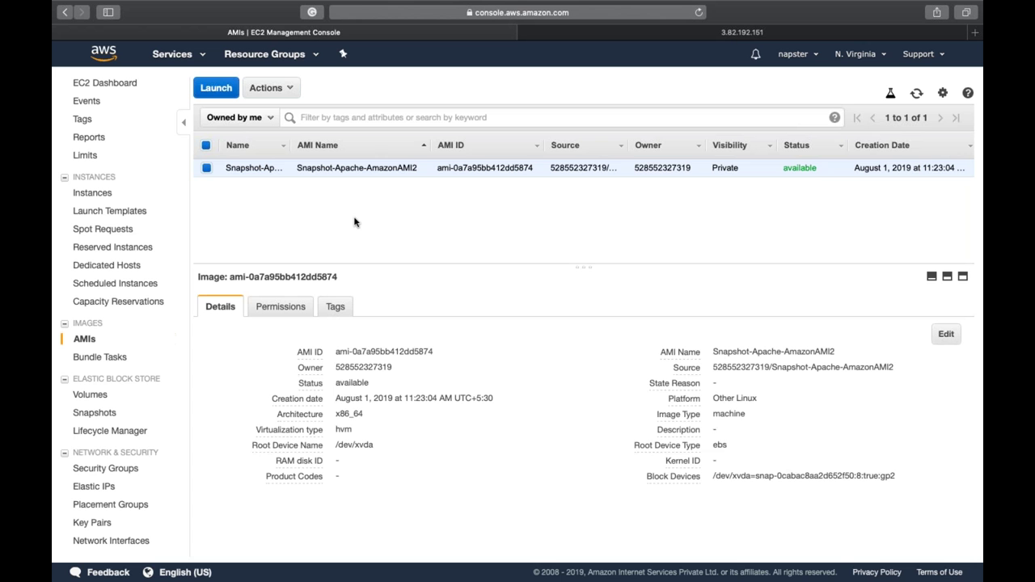
- Review the permissions of Snapshot-Apache-AmazonAMI2, preview the Public setting, and cancel without saving
{"action": "left_click", "coordinate": [293, 308]}
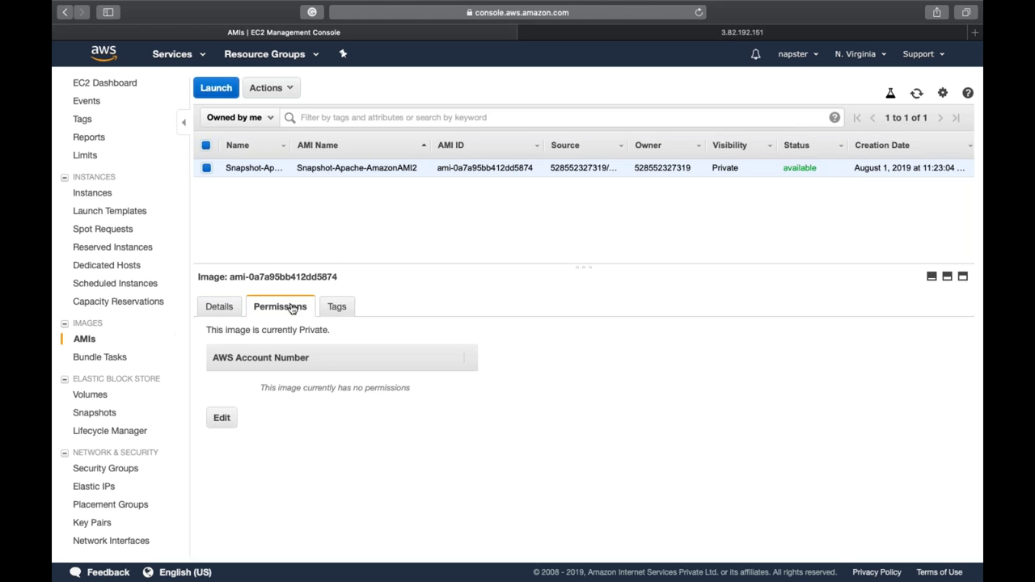
{"action": "left_click", "coordinate": [222, 417]}
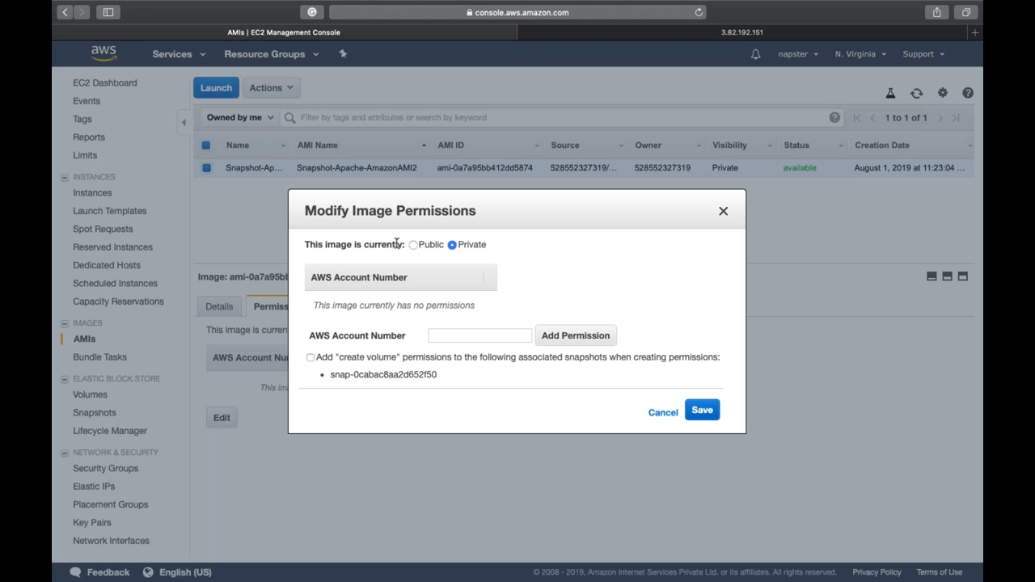
{"action": "left_click", "coordinate": [414, 245]}
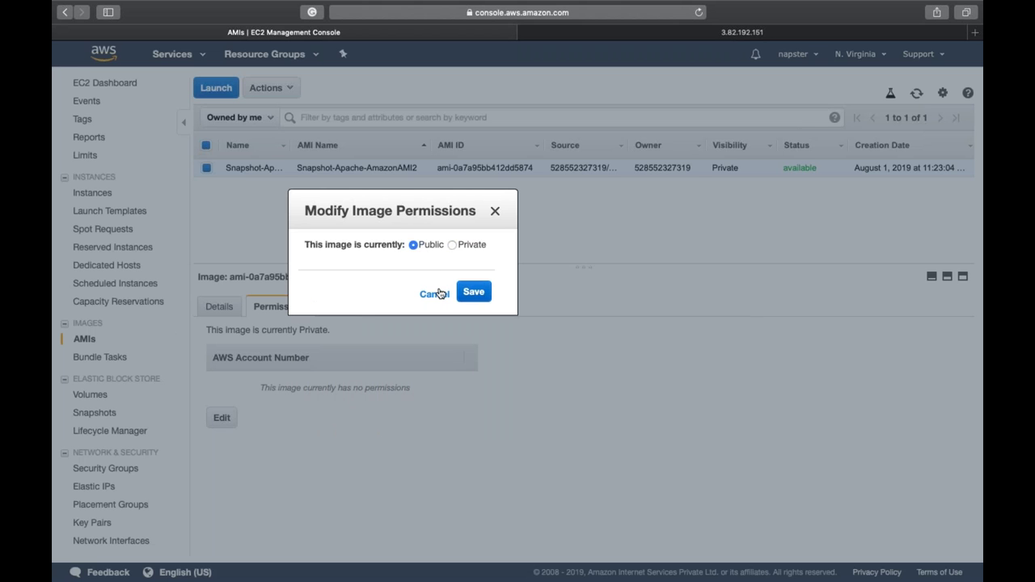
{"action": "left_click", "coordinate": [437, 293]}
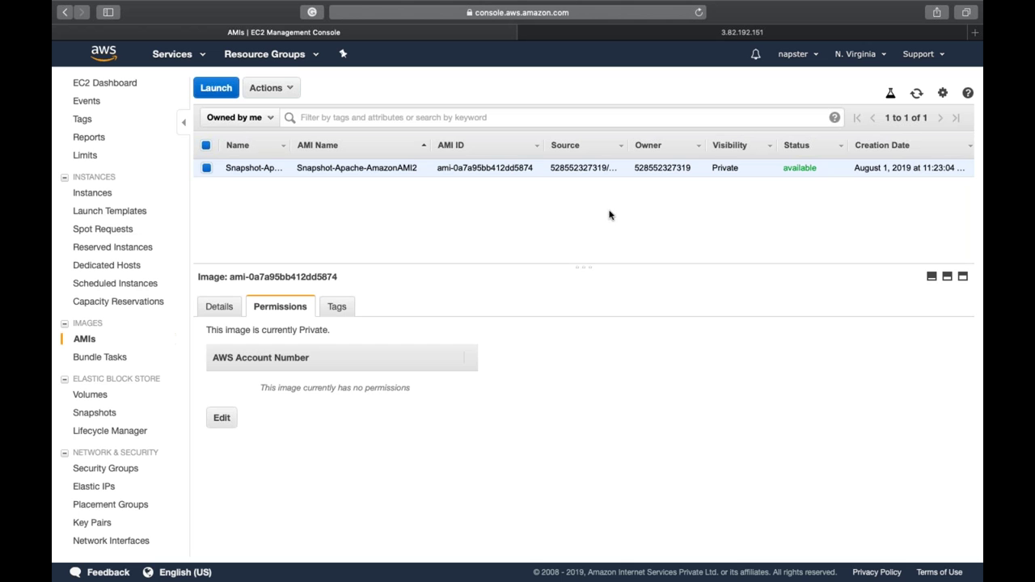
- Show the EC2 instances list and examine the Replica instance's details and instance ID
{"action": "left_click", "coordinate": [98, 198]}
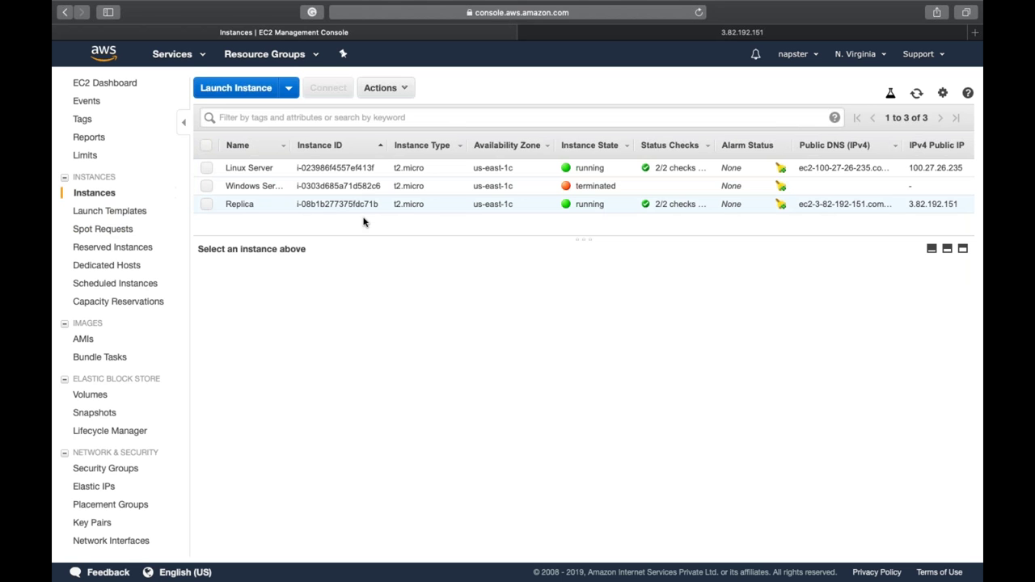
{"action": "left_click", "coordinate": [377, 203]}
{"action": "double_click", "coordinate": [352, 203]}
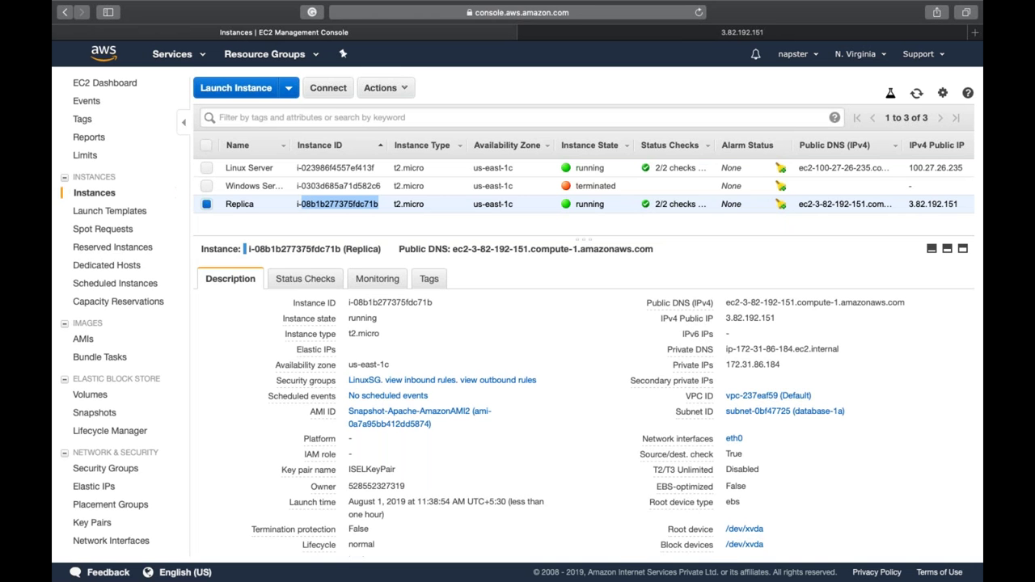
- Switch to the Word notes and review the storage sizes noted for the Windows and Linux machines
{"action": "key", "text": "ctrl+Right"}
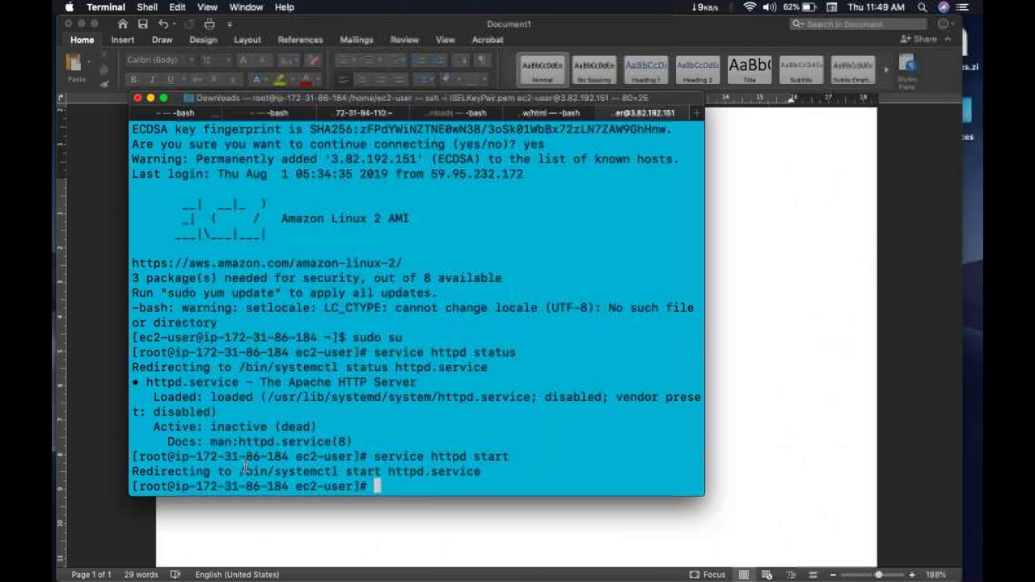
{"action": "left_click", "coordinate": [120, 526]}
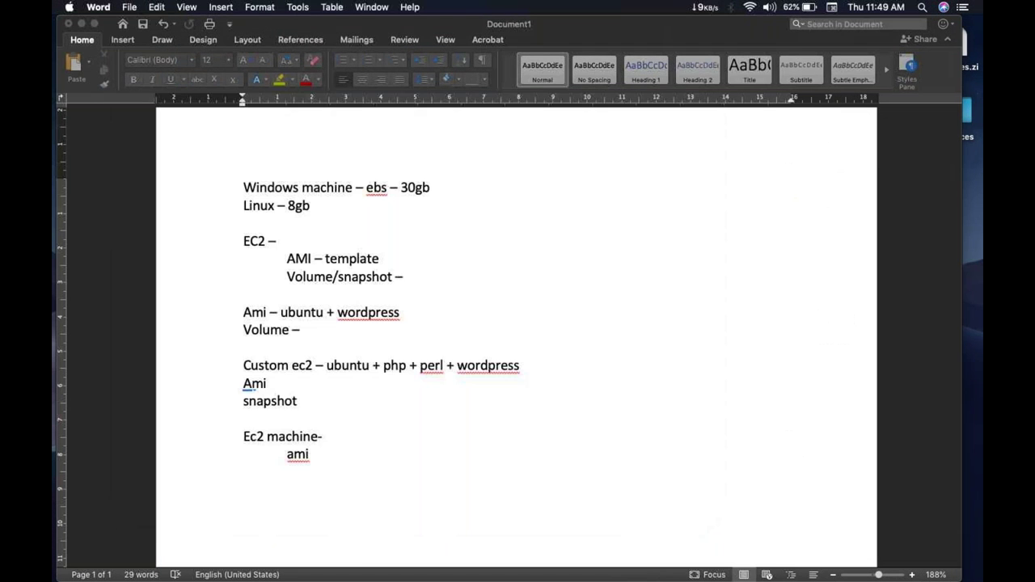
{"action": "left_click_drag", "start_coordinate": [438, 187], "coordinate": [429, 187]}
{"action": "left_click", "coordinate": [429, 187]}
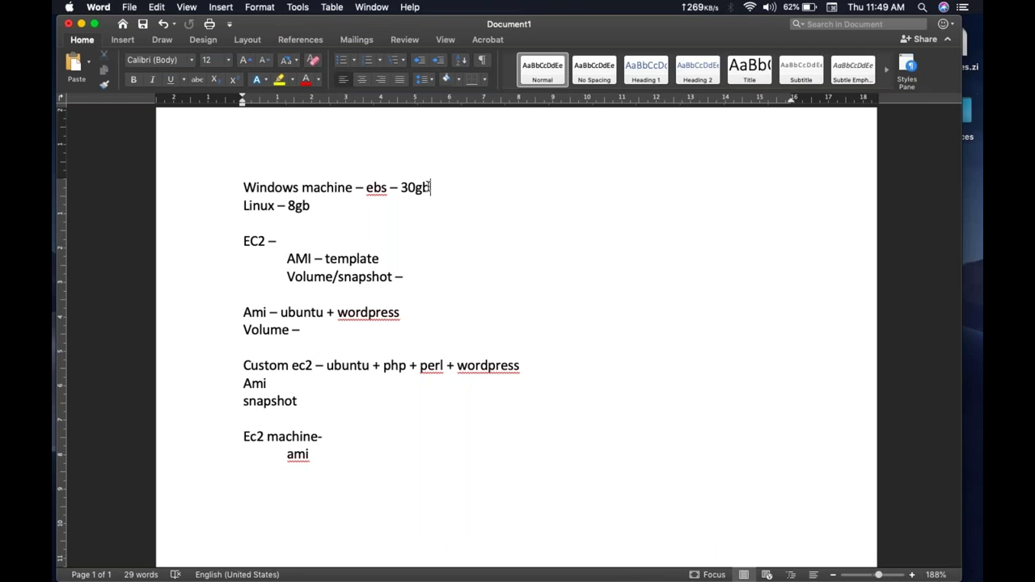
{"action": "double_click", "coordinate": [410, 187]}
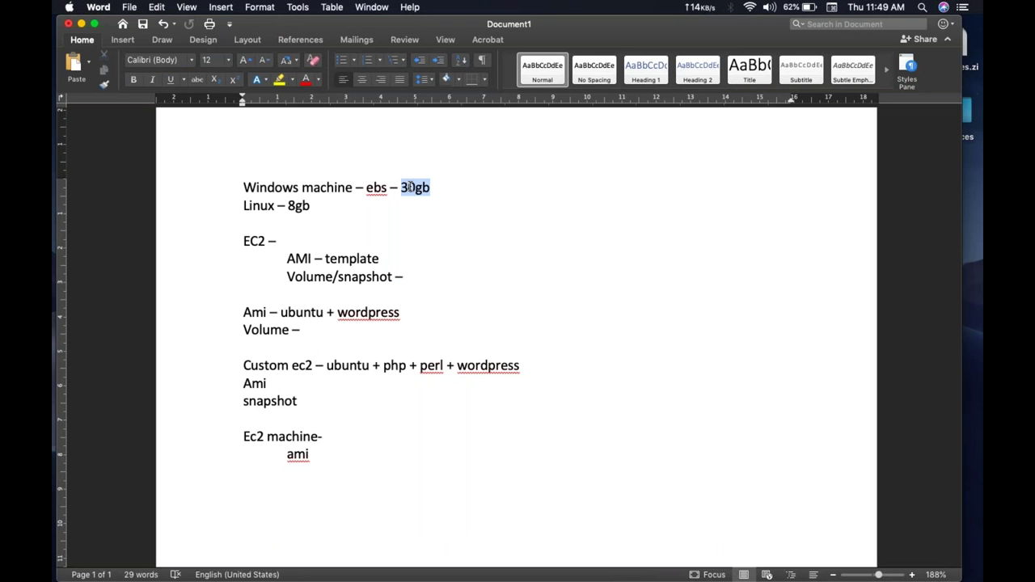
{"action": "double_click", "coordinate": [293, 205]}
{"action": "left_click", "coordinate": [312, 205]}
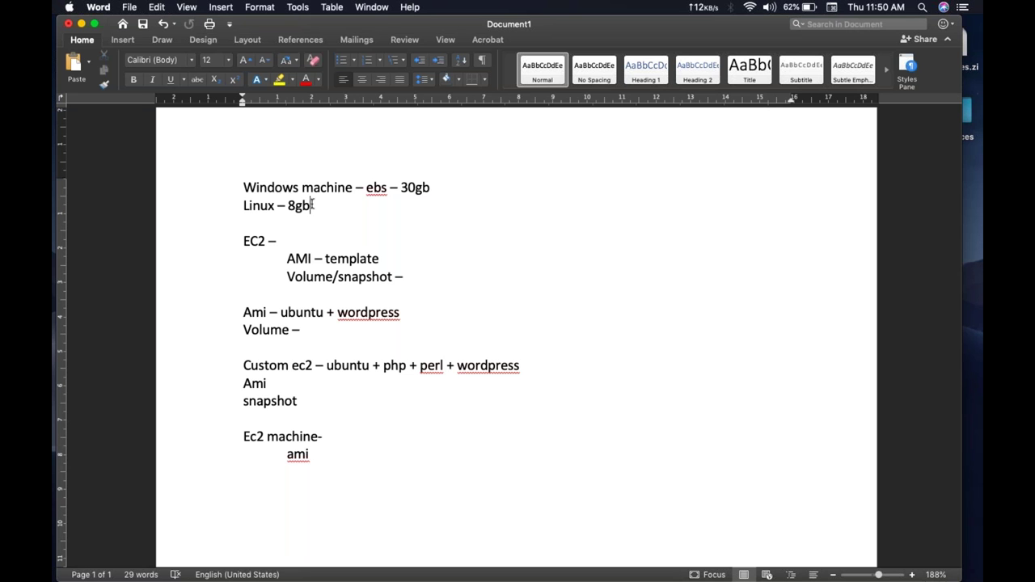
{"action": "key", "text": "Left"}
{"action": "key", "text": "Left"}
{"action": "key", "text": "Left"}
{"action": "type", "text": "10"}
{"action": "key", "text": "BackSpace"}
{"action": "key", "text": "BackSpace"}
- Switch back to the EC2 console and terminate both the Linux Server and Replica instances
{"action": "key", "text": "ctrl+Right"}
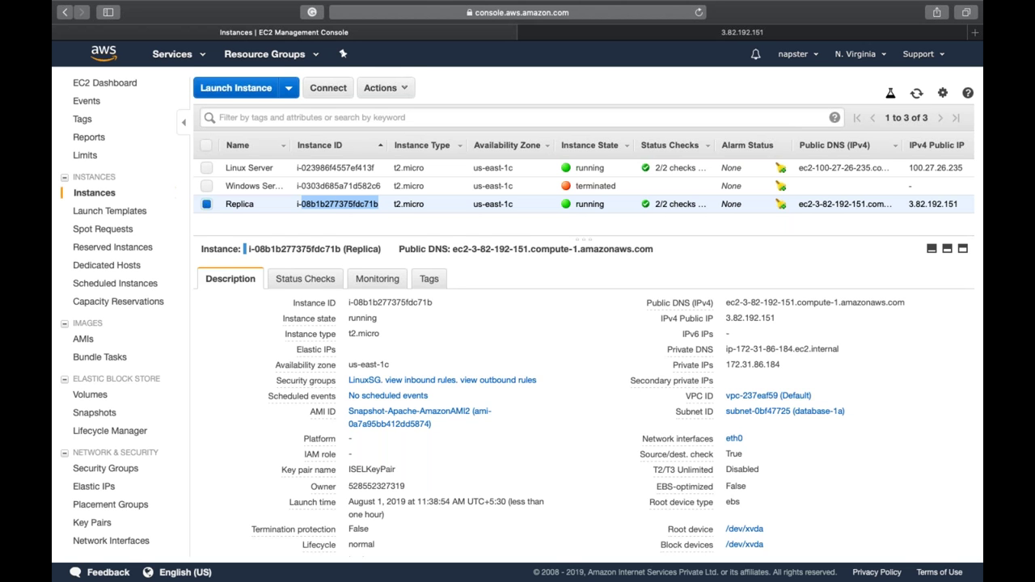
{"action": "left_click", "coordinate": [207, 167]}
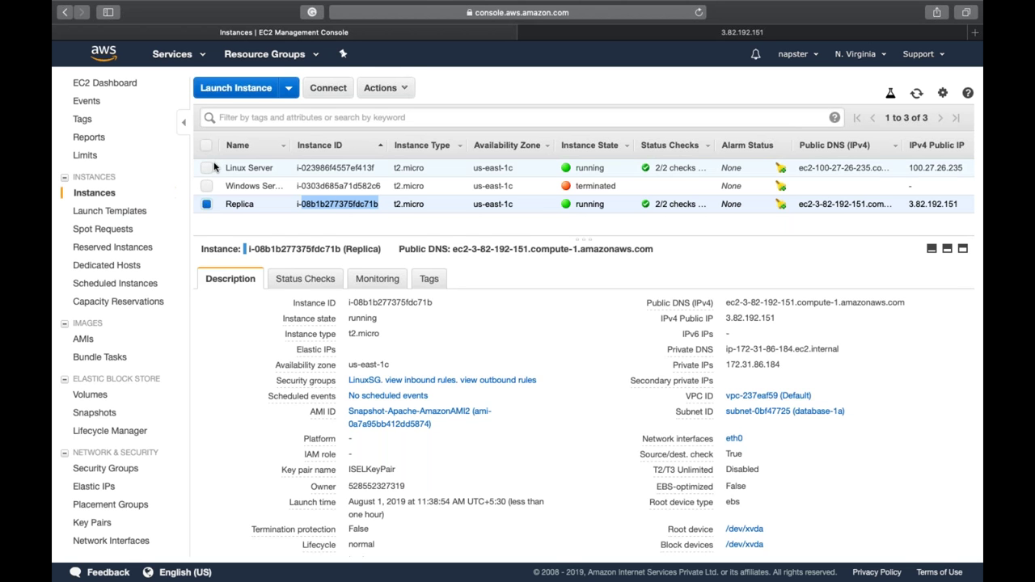
{"action": "left_click", "coordinate": [382, 88]}
{"action": "mouse_move", "coordinate": [454, 179]}
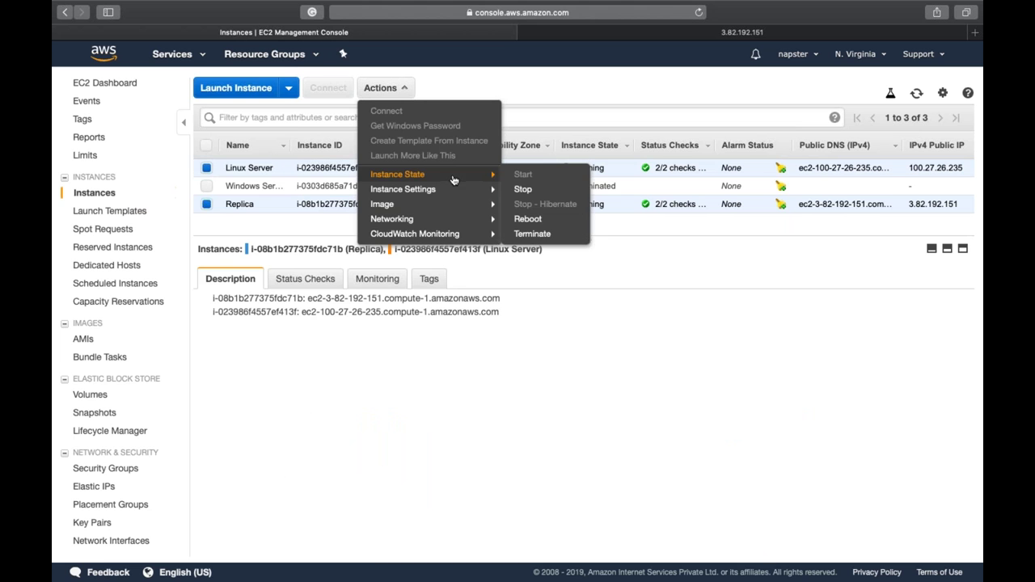
{"action": "left_click", "coordinate": [555, 237]}
{"action": "left_click", "coordinate": [665, 402]}
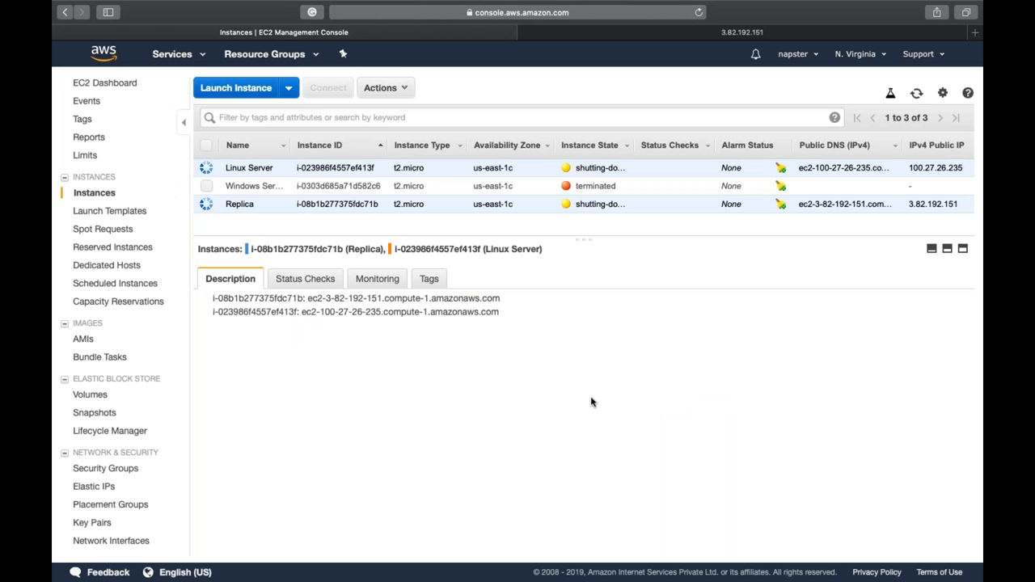
- Start launching a new instance from Amazon Linux 2 AMI (HVM), SSD Volume Type, 64-bit (x86), with the t2.micro type
{"action": "left_click", "coordinate": [233, 88]}
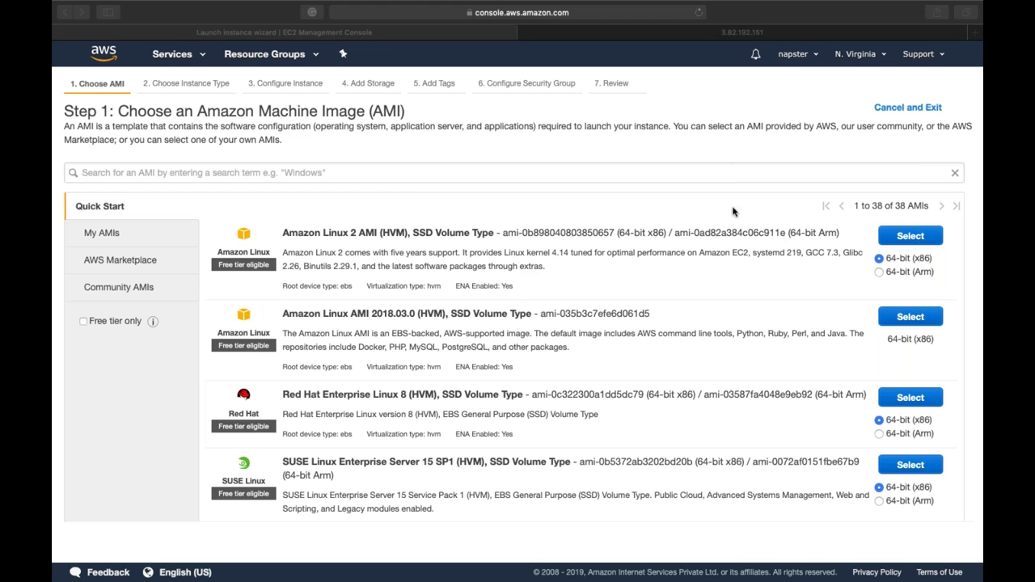
{"action": "left_click", "coordinate": [910, 236]}
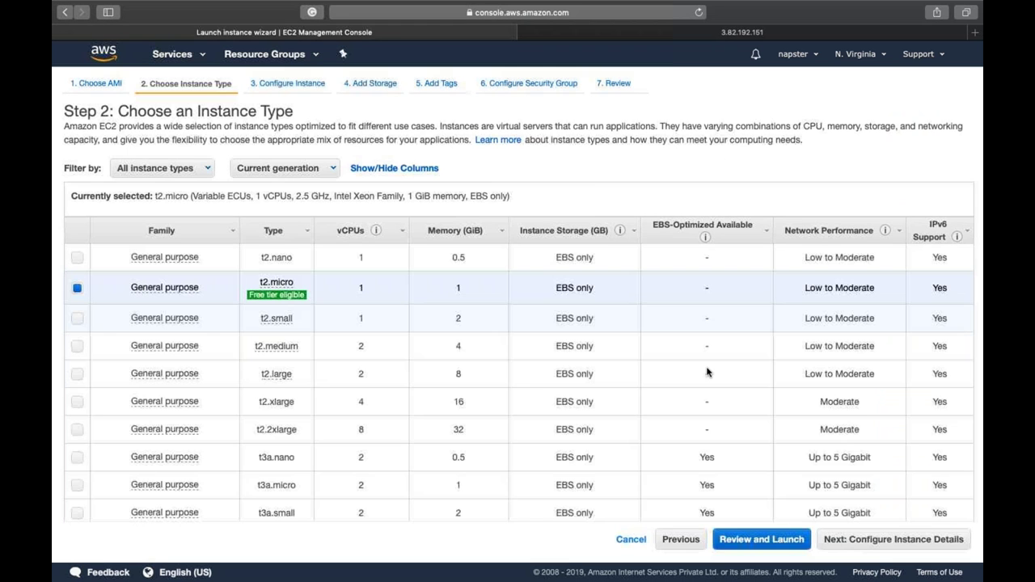
{"action": "left_click", "coordinate": [861, 540]}
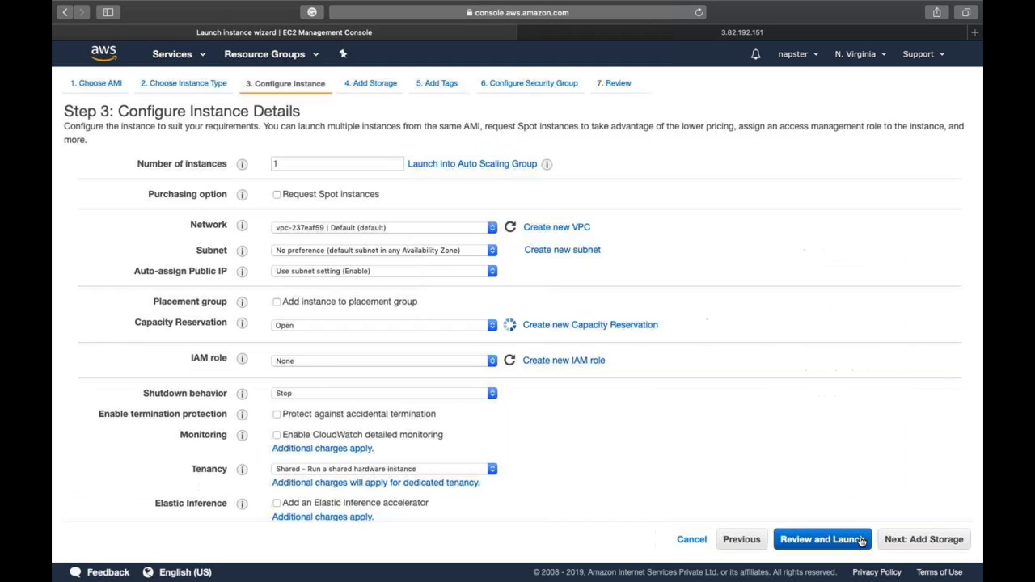
- In the instance's user data, start a script with the lines "#!/bin/bash" and "yum install httpd -y"
{"action": "scroll", "coordinate": [605, 416], "scroll_direction": "down", "scroll_amount": 2}
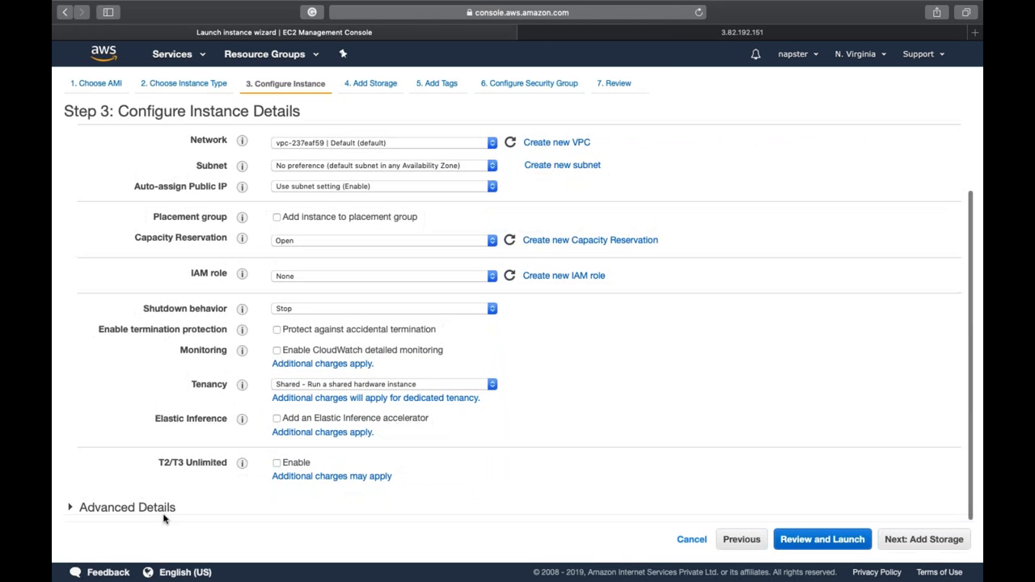
{"action": "left_click", "coordinate": [155, 508]}
{"action": "scroll", "coordinate": [155, 508], "scroll_direction": "down", "scroll_amount": 2}
{"action": "left_click", "coordinate": [303, 492]}
{"action": "type", "text": "#"}
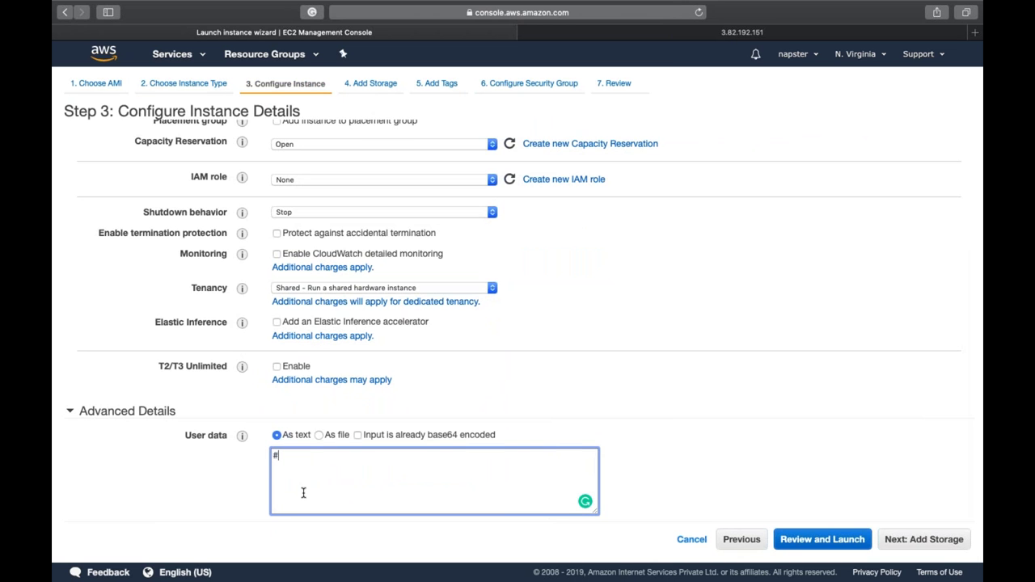
{"action": "type", "text": "!/bin/bash"}
{"action": "key", "text": "Return"}
{"action": "type", "text": "yum install httpd "}
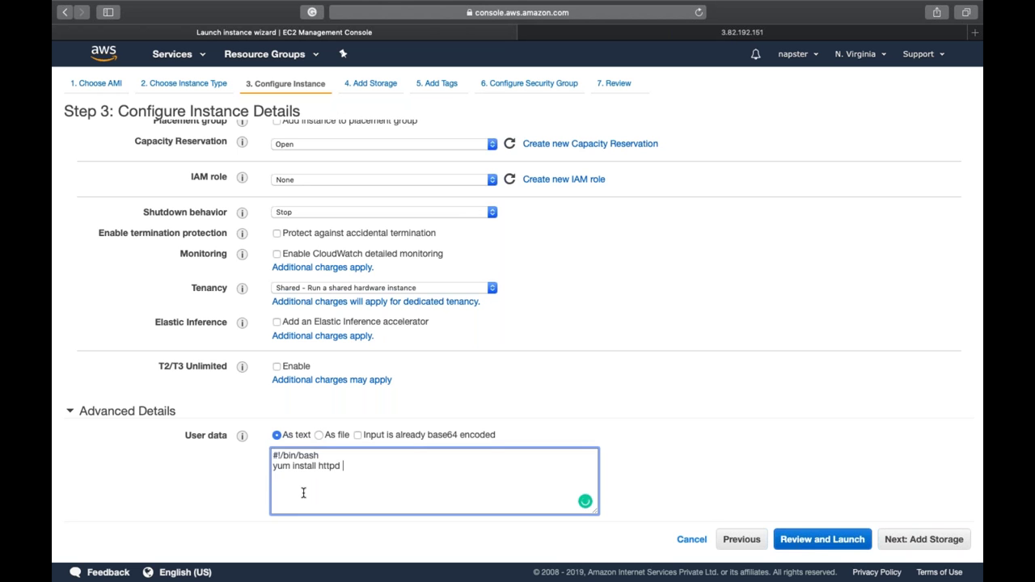
{"action": "type", "text": "-y"}
- Add the lines "service httpd start" and "chkconfig httpd on" to the user data script
{"action": "key", "text": "Return"}
{"action": "type", "text": "service httpd start"}
{"action": "key", "text": "Return"}
{"action": "type", "text": "chkconfig httpd o"}
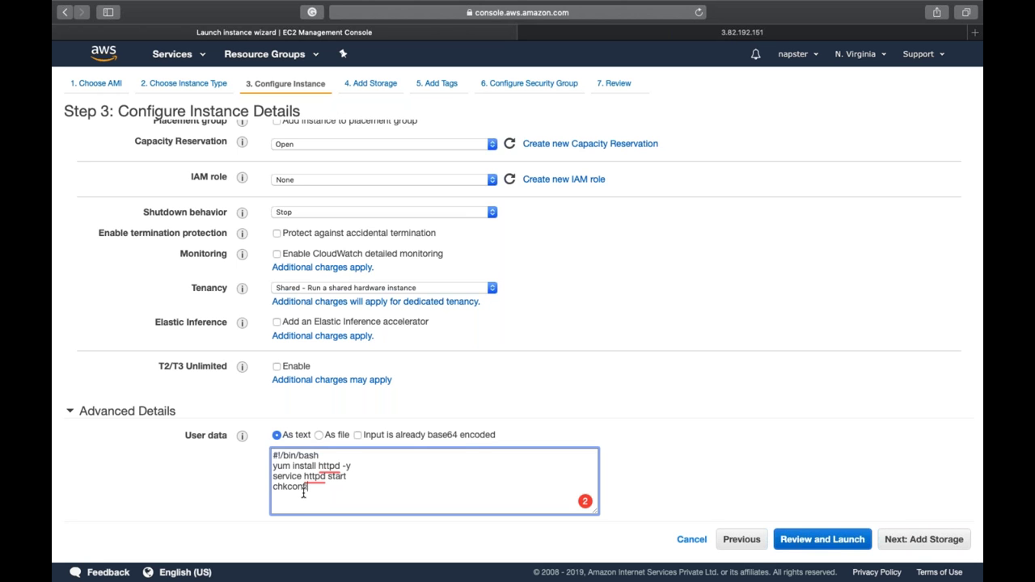
{"action": "type", "text": "n"}
{"action": "key", "text": "shift+Left"}
{"action": "key", "text": "shift+Left"}
{"action": "key", "text": "shift+Left"}
{"action": "key", "text": "shift+Left"}
{"action": "key", "text": "shift+Left"}
{"action": "key", "text": "shift+Left"}
{"action": "key", "text": "shift+Left"}
{"action": "key", "text": "shift+Left"}
{"action": "key", "text": "shift+Left"}
{"action": "key", "text": "shift+Left"}
{"action": "key", "text": "shift+Left"}
{"action": "key", "text": "shift+Left"}
{"action": "key", "text": "shift+Left"}
{"action": "key", "text": "shift+Left"}
{"action": "key", "text": "shift+Left"}
{"action": "key", "text": "shift+Left"}
{"action": "key", "text": "shift+Left"}
{"action": "key", "text": "shift+Left"}
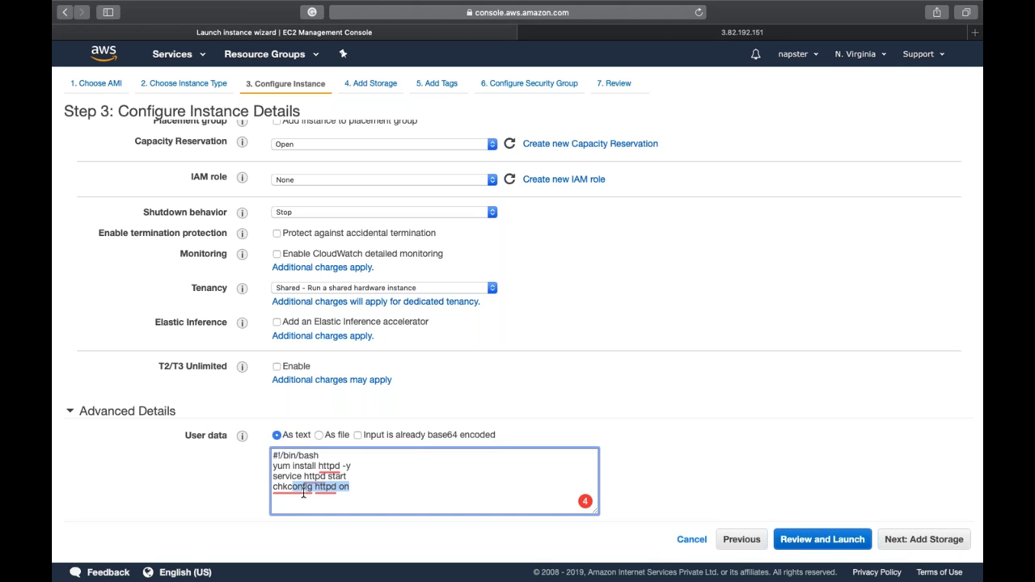
{"action": "right_click", "coordinate": [303, 494]}
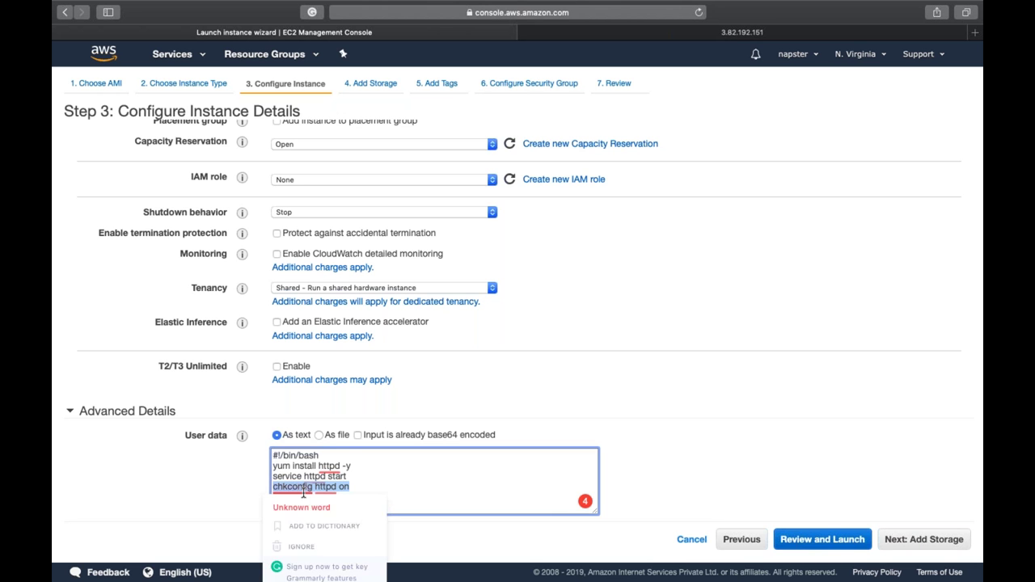
{"action": "key", "text": "Escape"}
- Finish the user data script with the line: echo "This is BootStrapping" > /var/www/html/index.html
{"action": "key", "text": "Return"}
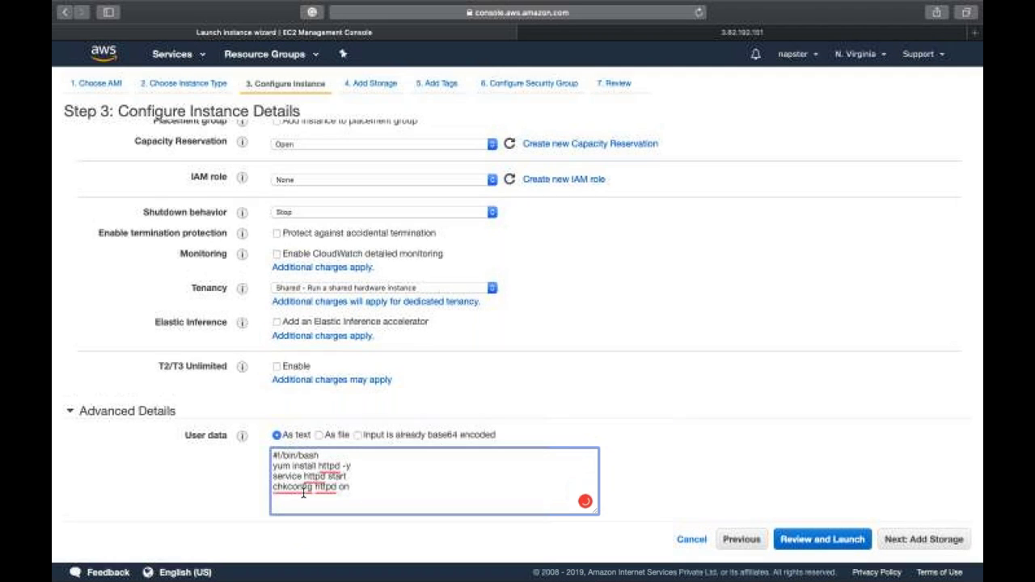
{"action": "type", "text": "echo"}
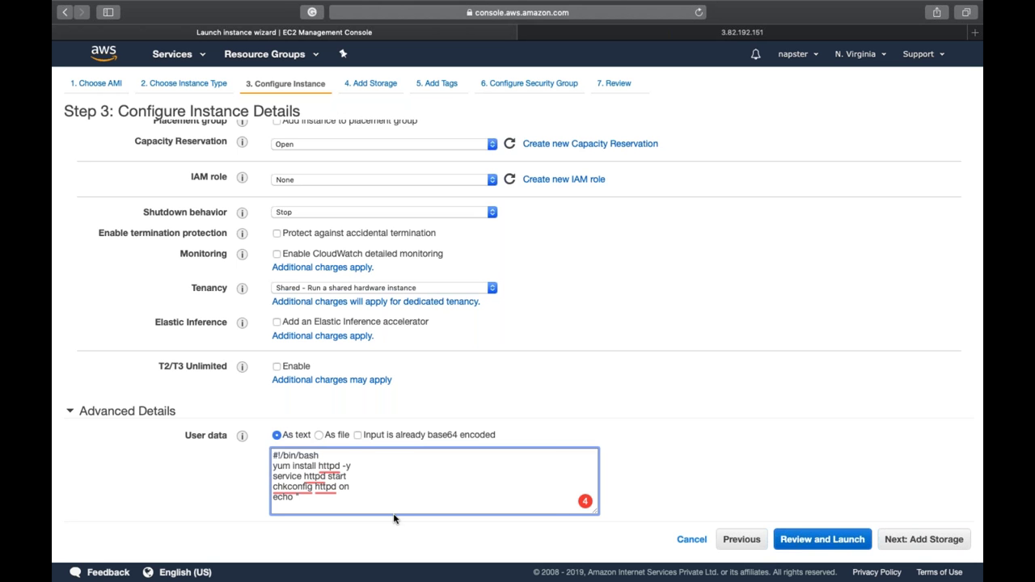
{"action": "type", "text": "This is BootStrapping\""}
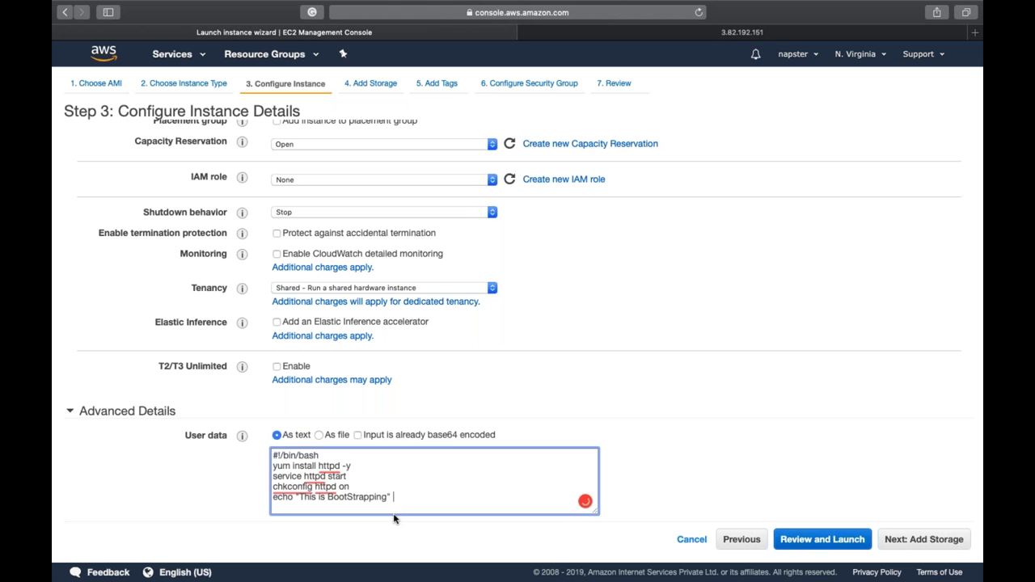
{"action": "type", "text": " > /var/www/html/index.html"}
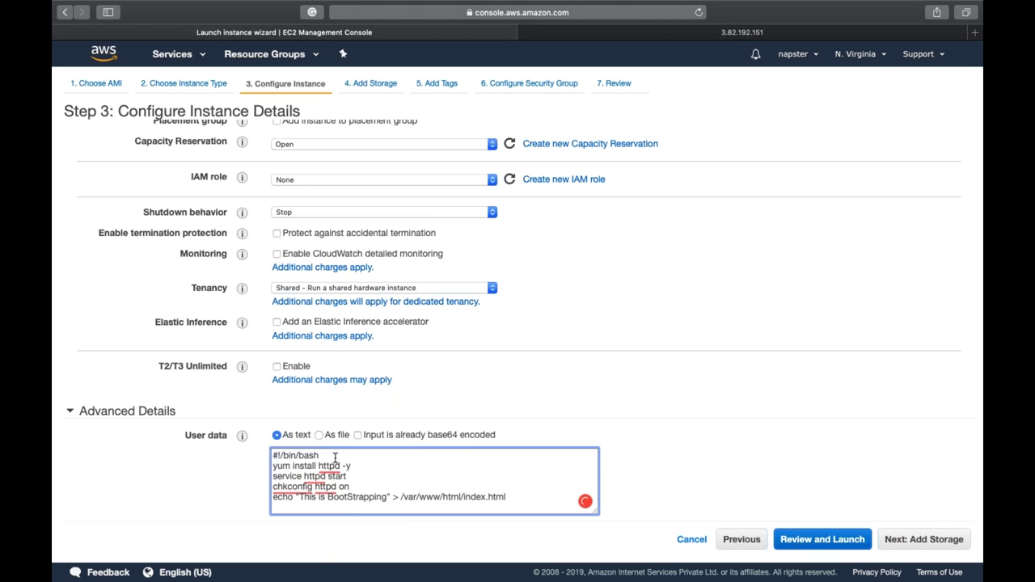
{"action": "left_click", "coordinate": [699, 509]}
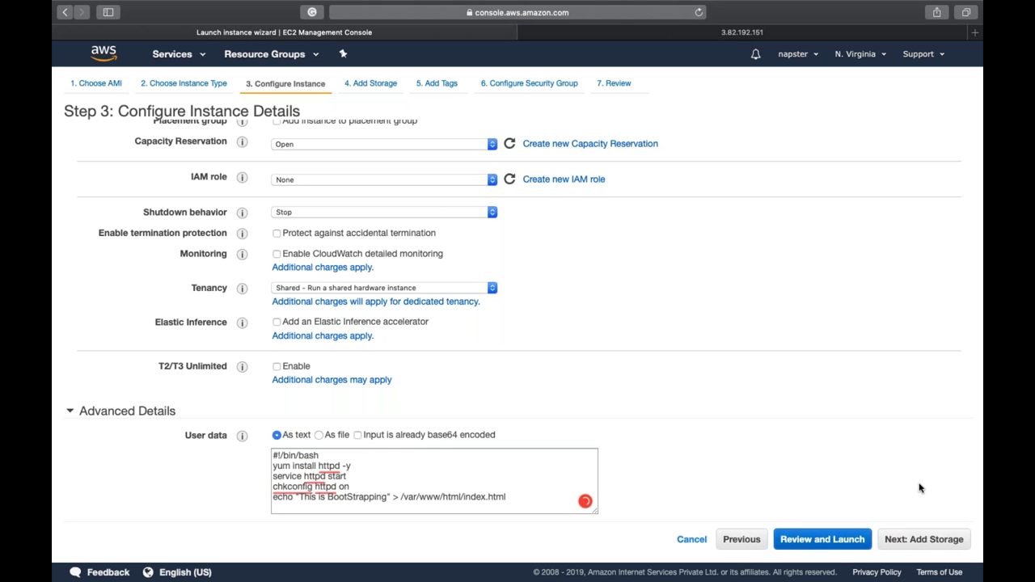
- Keep the default storage and add a tag with key Name and value LinuxBootStrapping
{"action": "left_click", "coordinate": [935, 537]}
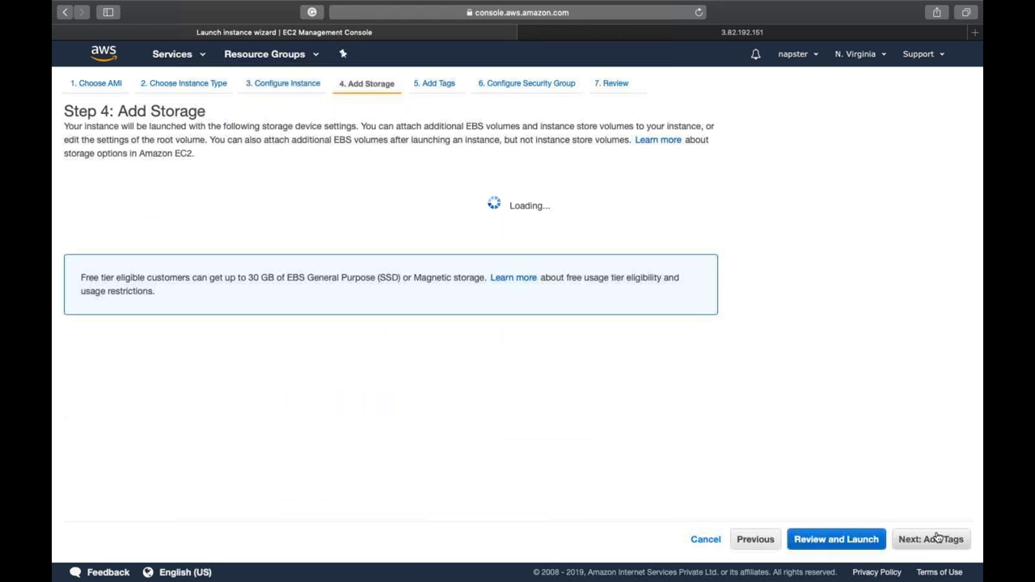
{"action": "left_click", "coordinate": [936, 537]}
{"action": "left_click", "coordinate": [95, 288]}
{"action": "type", "text": "Name"}
{"action": "key", "text": "Tab"}
{"action": "type", "text": "Linux"}
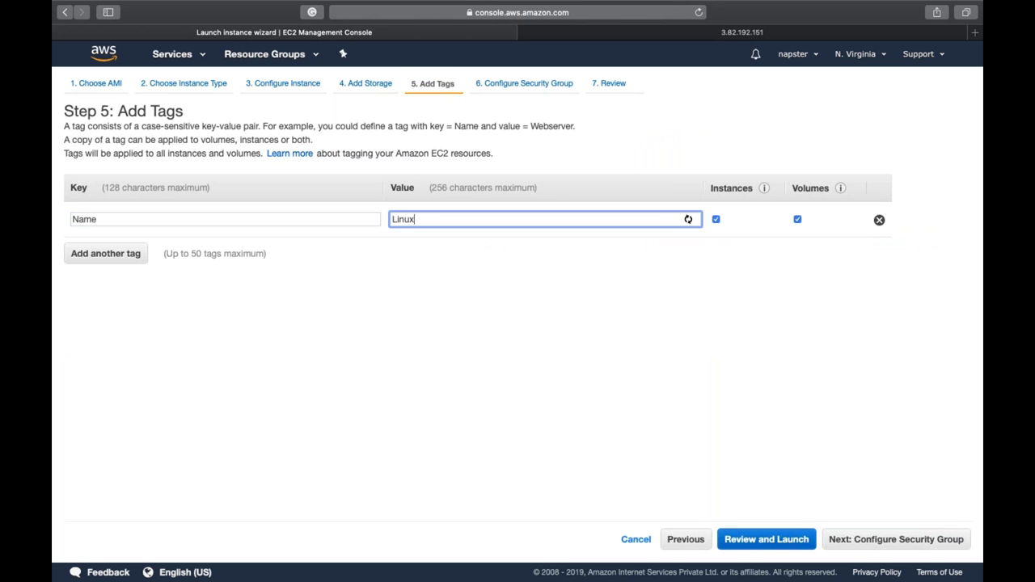
{"action": "type", "text": "BootStrapping"}
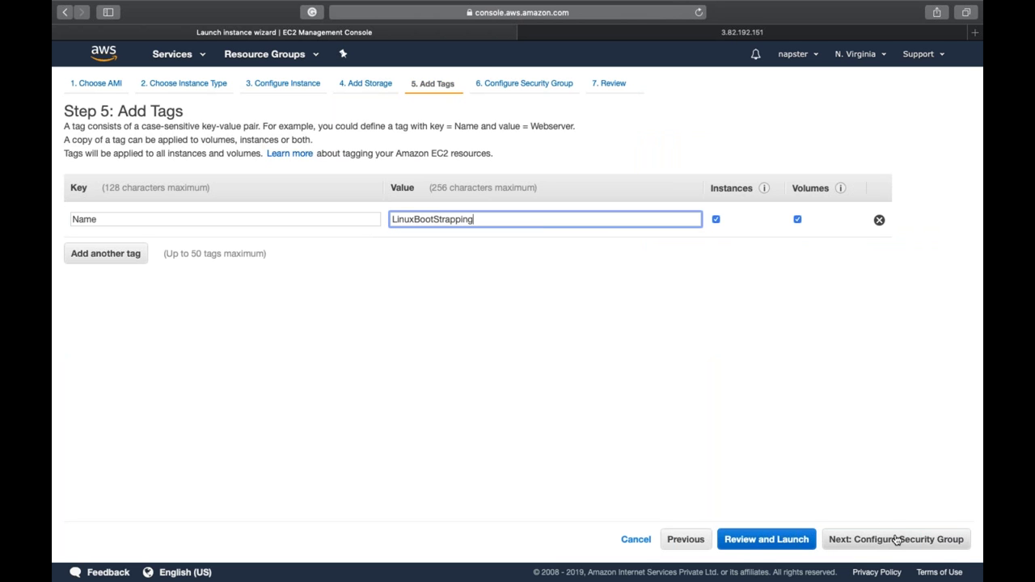
- Assign the existing LinuxSG security group to the new instance
{"action": "left_click", "coordinate": [896, 539]}
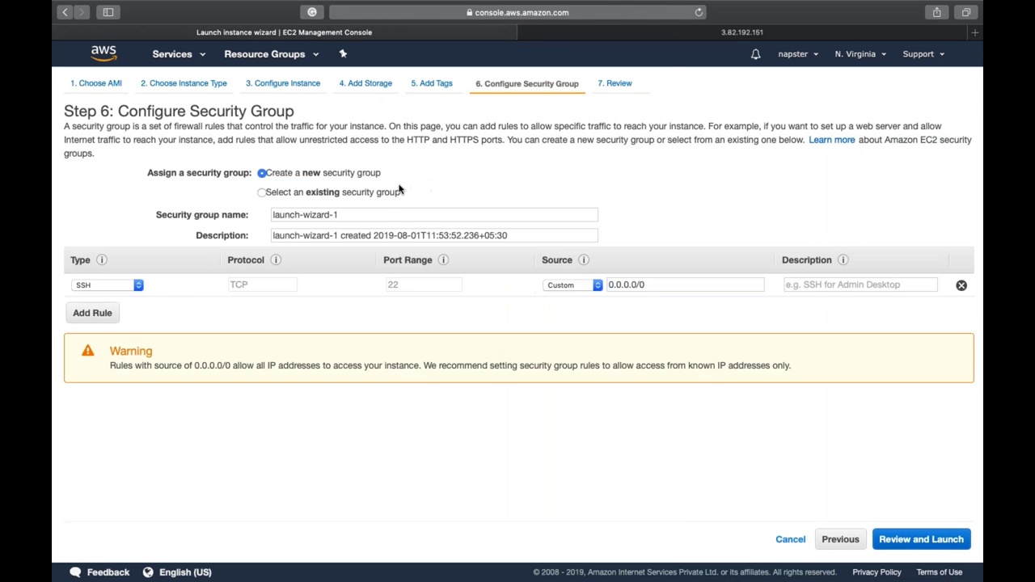
{"action": "left_click", "coordinate": [387, 192]}
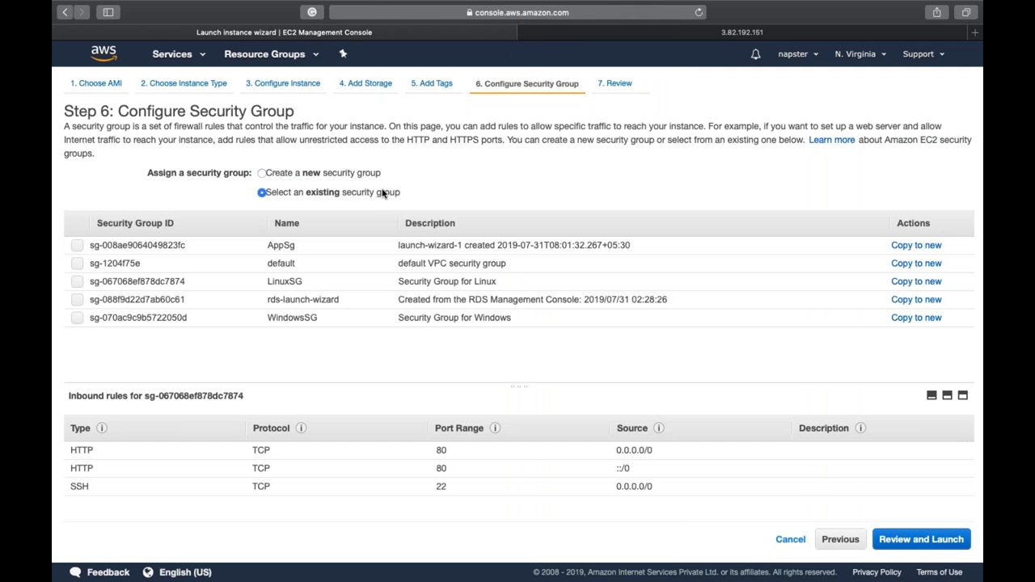
{"action": "left_click", "coordinate": [418, 279]}
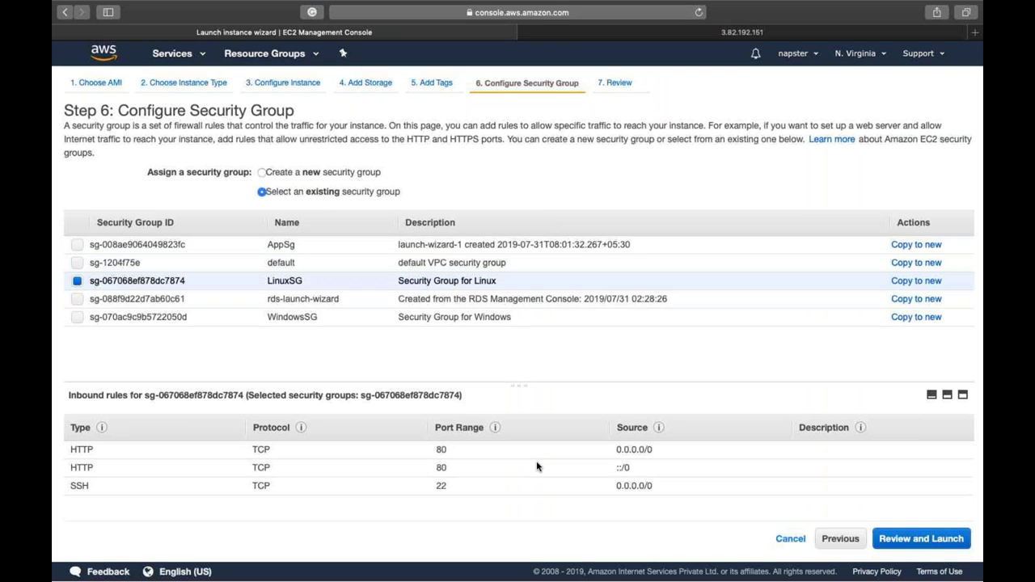
- Launch the instance with the existing key pair ISELKeyPair and select LinuxBootStrapping in the instances list
{"action": "left_click", "coordinate": [929, 542]}
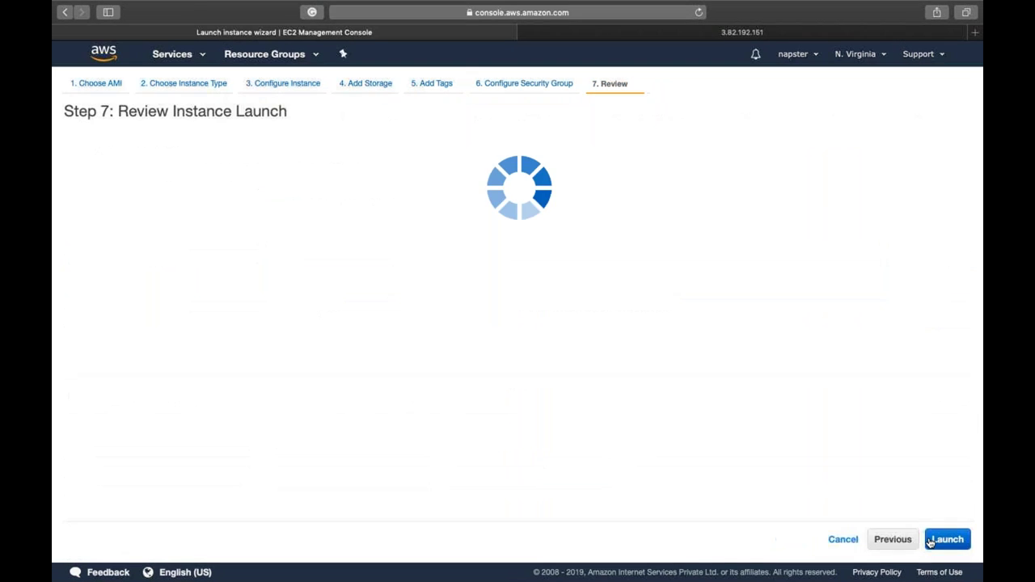
{"action": "left_click", "coordinate": [948, 539]}
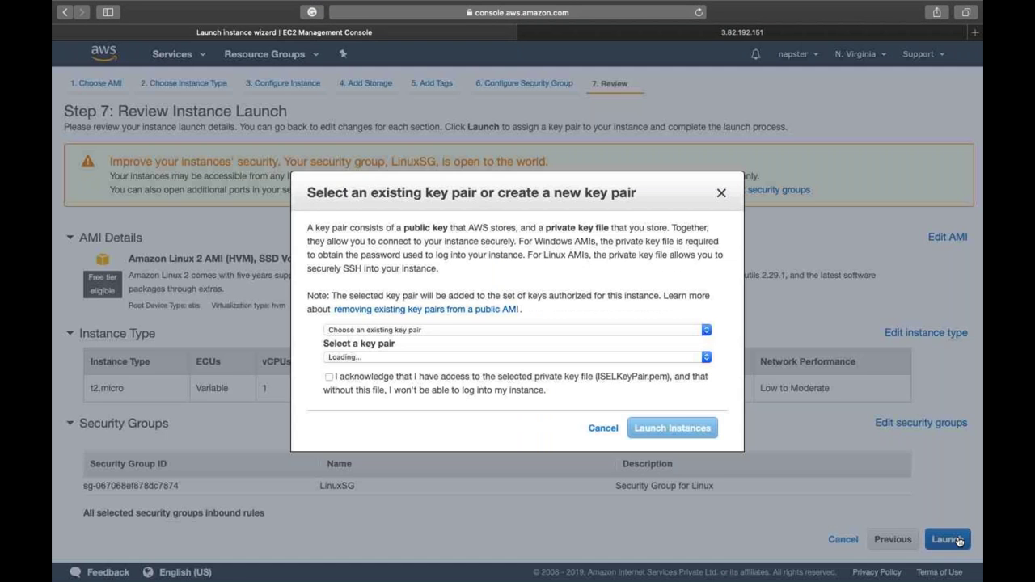
{"action": "left_click", "coordinate": [687, 379]}
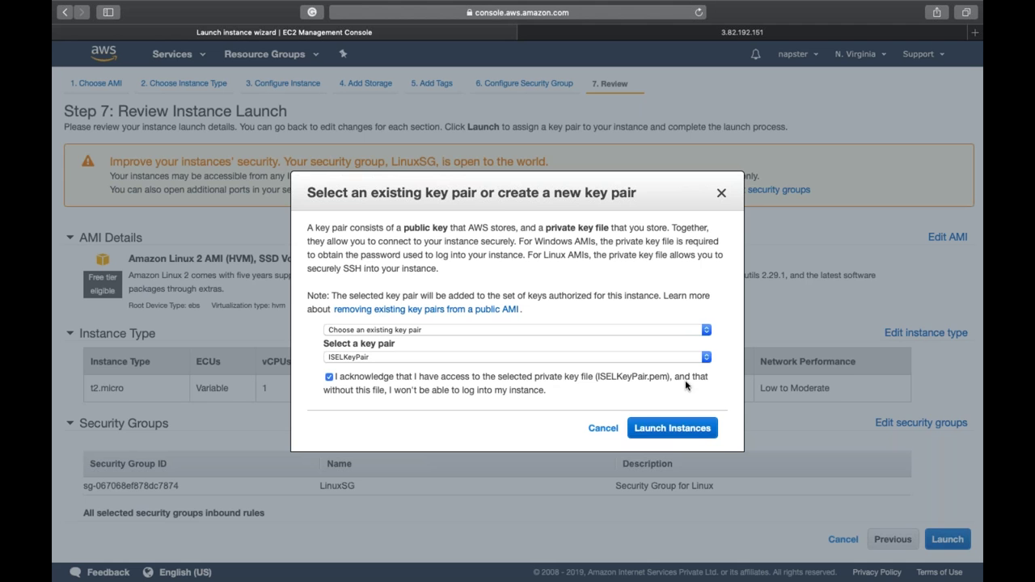
{"action": "left_click", "coordinate": [698, 433]}
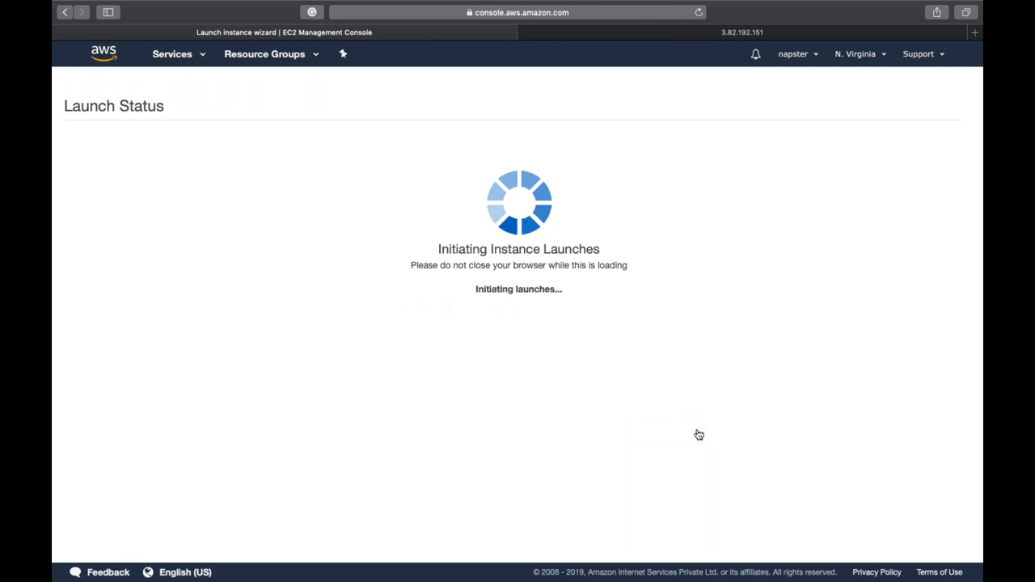
{"action": "left_click", "coordinate": [930, 511]}
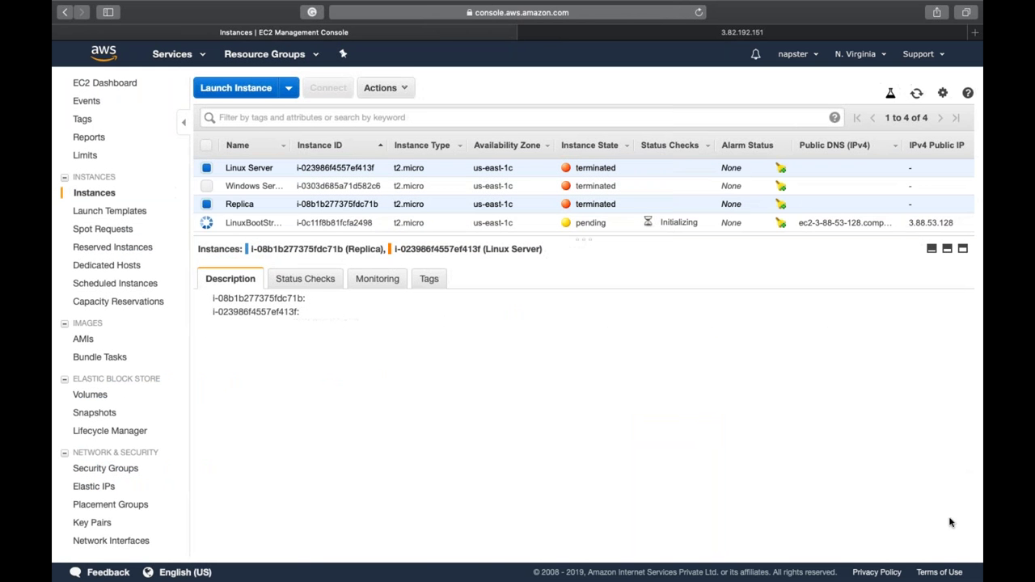
{"action": "left_click", "coordinate": [657, 227]}
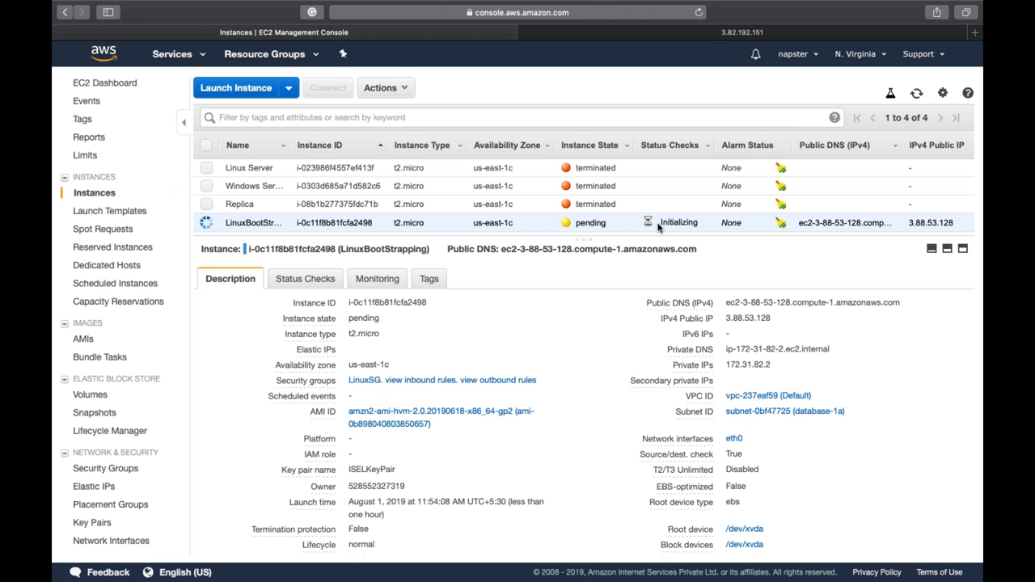
- Switch to the Finder window and open the iCloud Drive folder
{"action": "key", "text": "super+Tab"}
{"action": "key", "text": "ctrl+Up"}
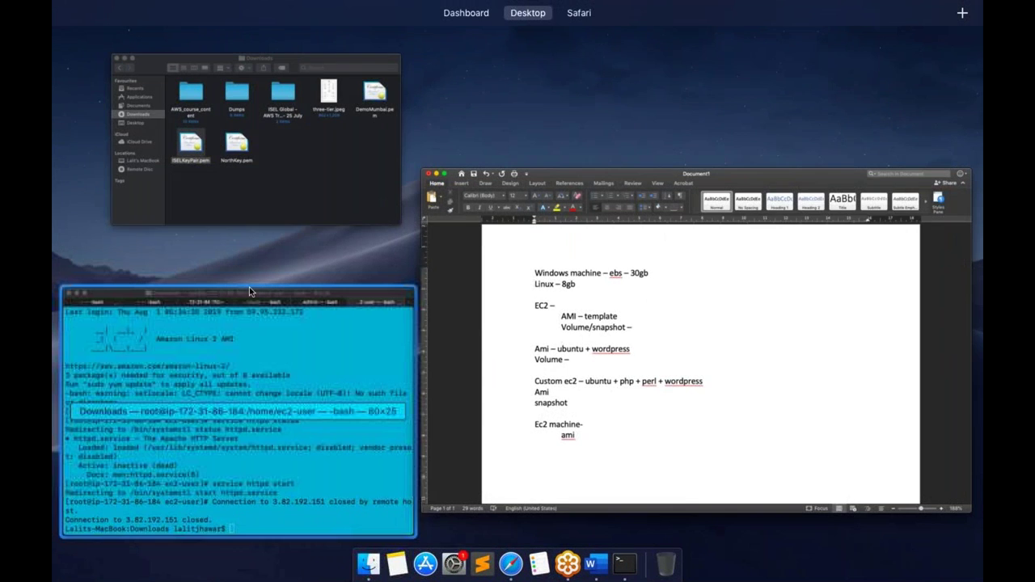
{"action": "left_click", "coordinate": [302, 343]}
{"action": "key", "text": "super+Tab"}
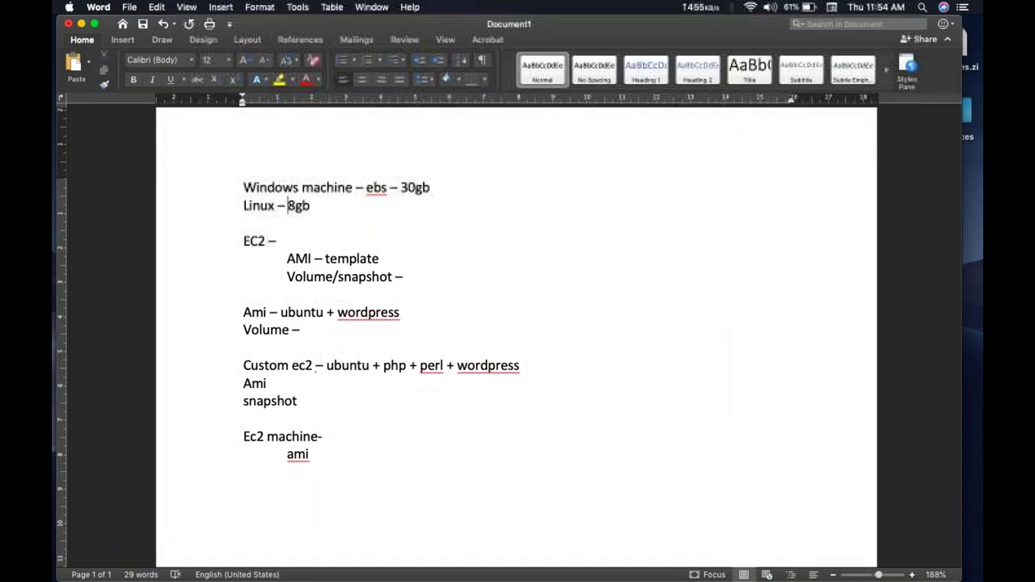
{"action": "key", "text": "ctrl+Up"}
{"action": "left_click", "coordinate": [274, 126]}
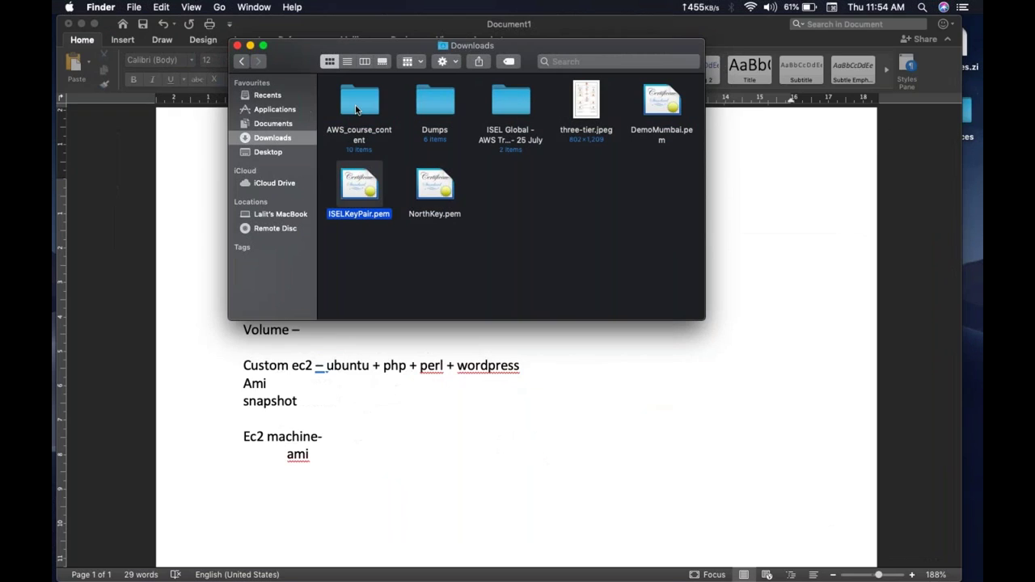
{"action": "key", "text": "Up"}
{"action": "left_click", "coordinate": [274, 182]}
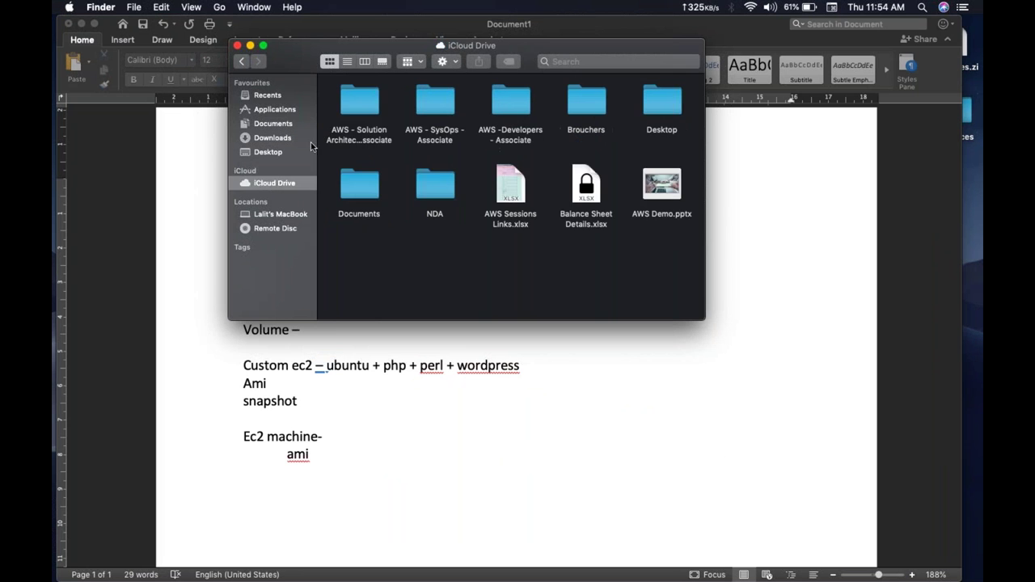
- Open 2. EBS.pptx from the 2. EC2 folder inside AWS - Solution Architect- Associate and prepare it for full-screen presentation
{"action": "left_click", "coordinate": [349, 117]}
{"action": "double_click", "coordinate": [349, 116]}
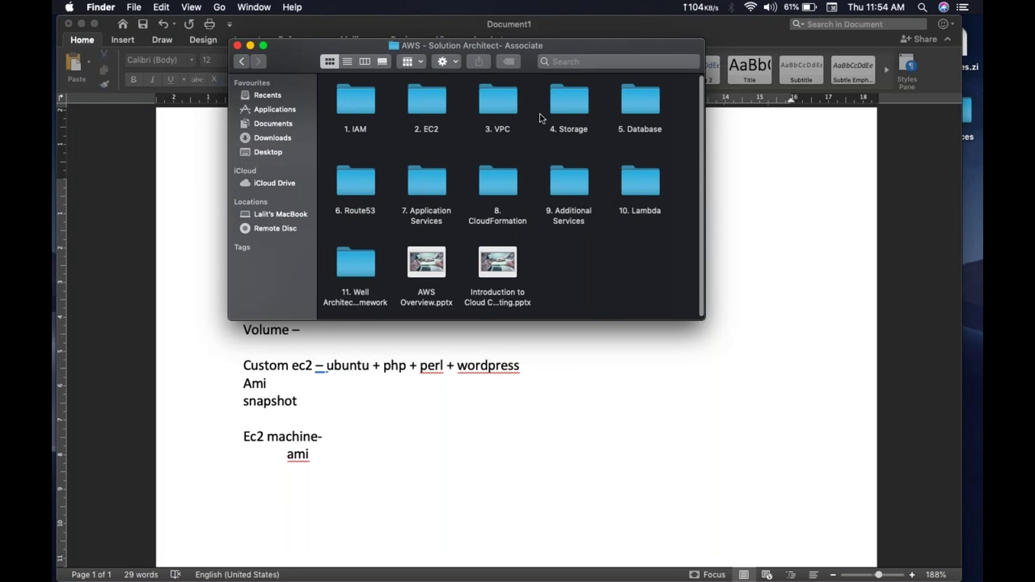
{"action": "left_click", "coordinate": [433, 103]}
{"action": "double_click", "coordinate": [434, 102]}
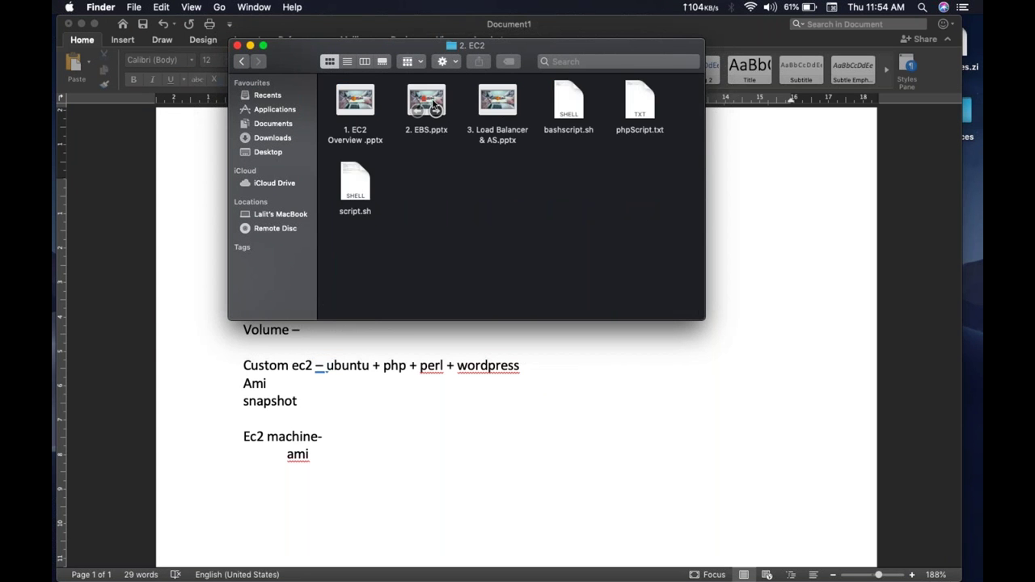
{"action": "left_click", "coordinate": [434, 105]}
{"action": "double_click", "coordinate": [434, 105]}
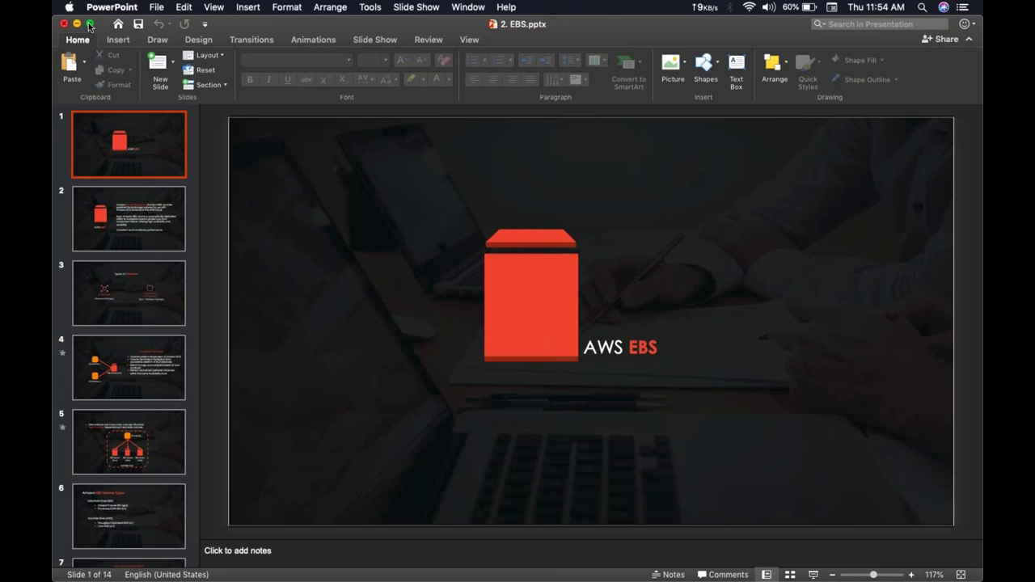
{"action": "left_click", "coordinate": [90, 24]}
{"action": "left_click", "coordinate": [812, 574]}
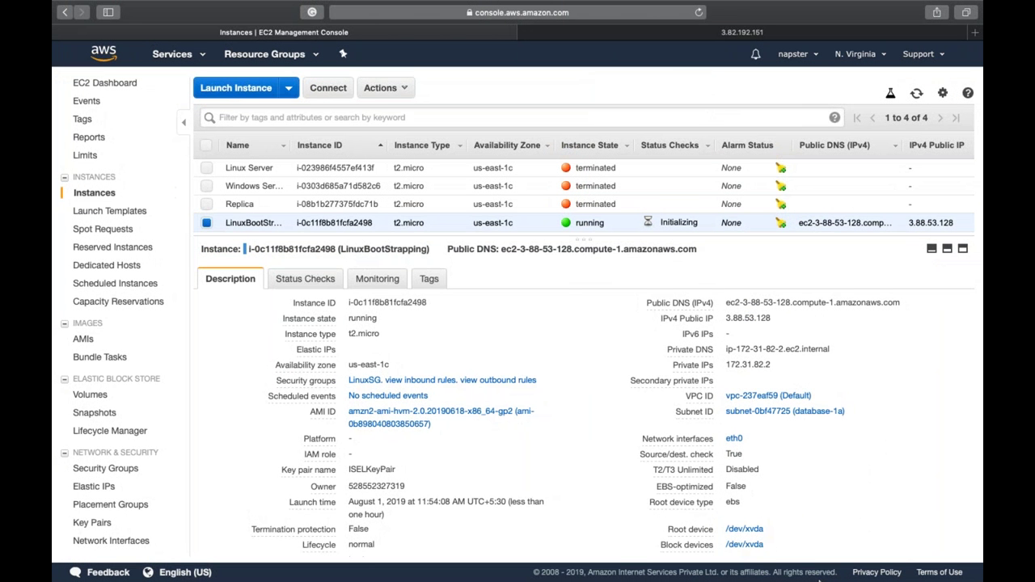
- Load the LinuxBootStrapping instance's public IP 3.88.53.128 in a new browser tab, check the enlarged page, and return to the EC2 console
{"action": "left_click", "coordinate": [916, 95]}
{"action": "left_click", "coordinate": [781, 319]}
{"action": "key", "text": "super+t"}
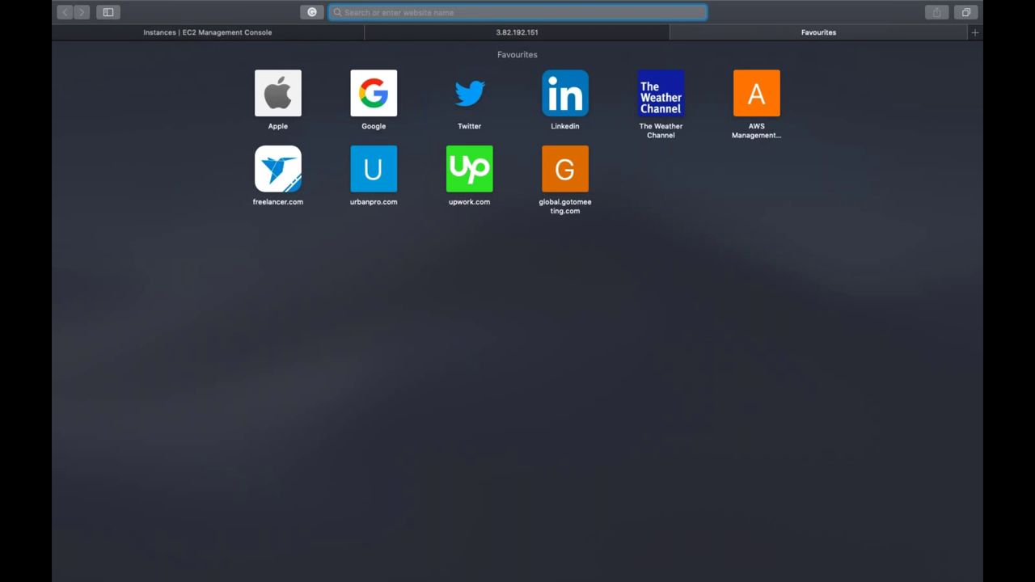
{"action": "key", "text": "super+v"}
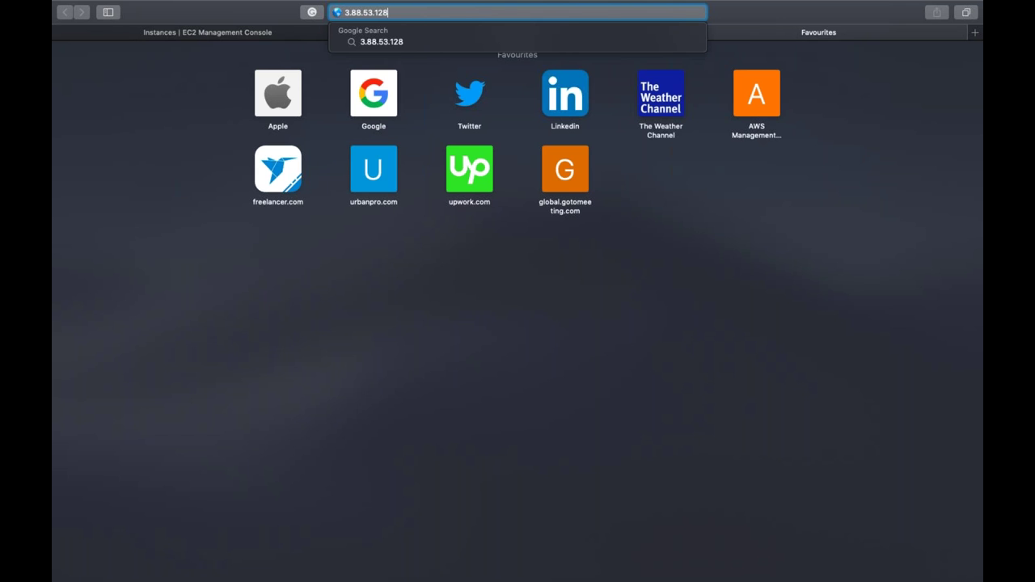
{"action": "key", "text": "Return"}
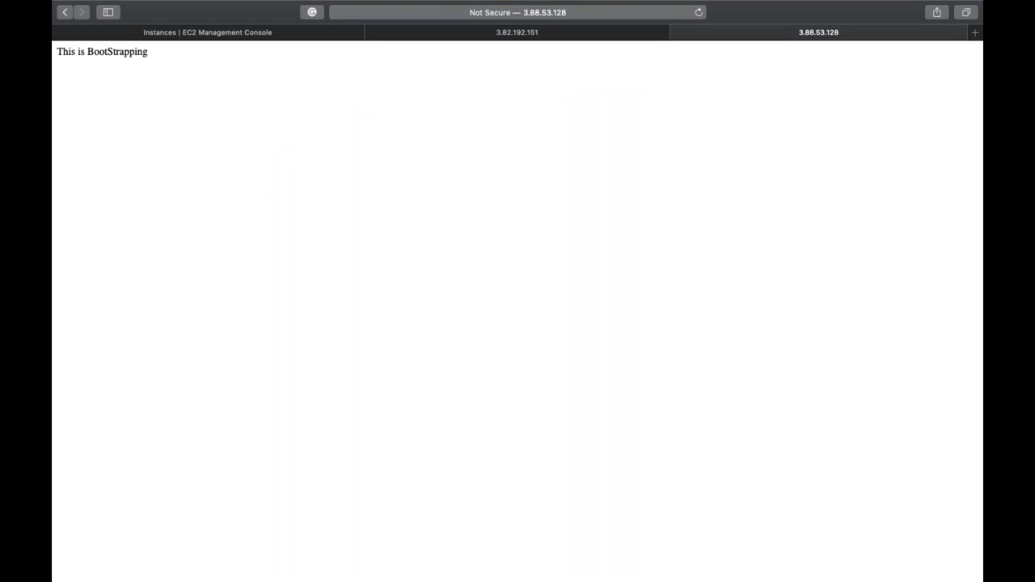
{"action": "scroll", "coordinate": [127, 89], "scroll_direction": "down", "scroll_amount": 3}
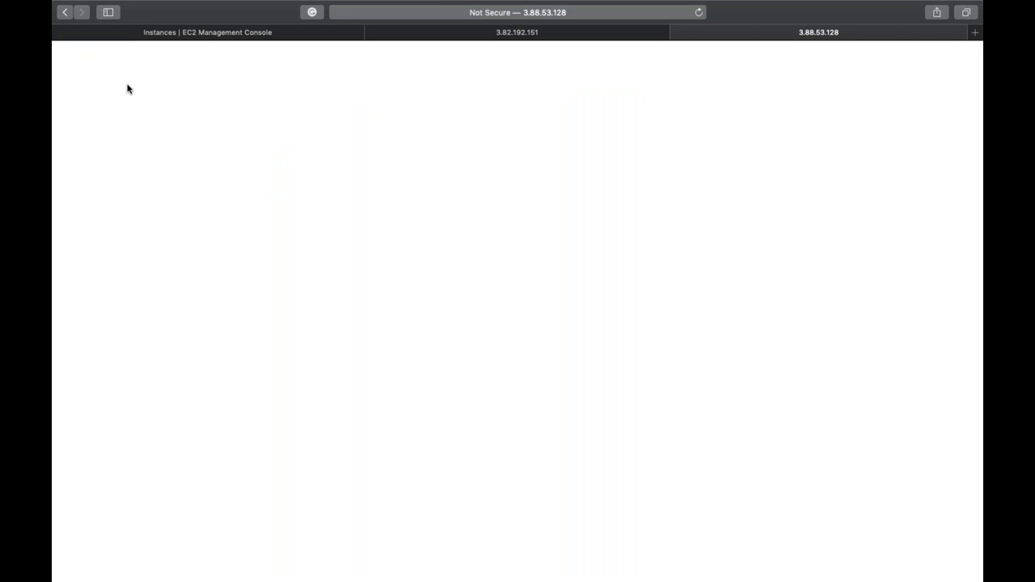
{"action": "scroll", "coordinate": [127, 87], "scroll_direction": "up", "scroll_amount": 3}
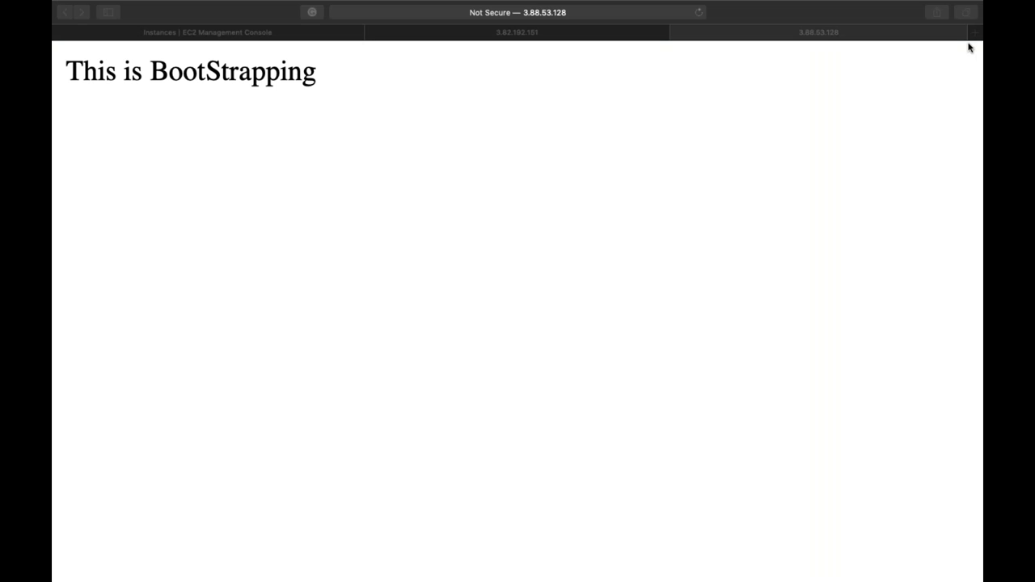
{"action": "left_click", "coordinate": [483, 265]}
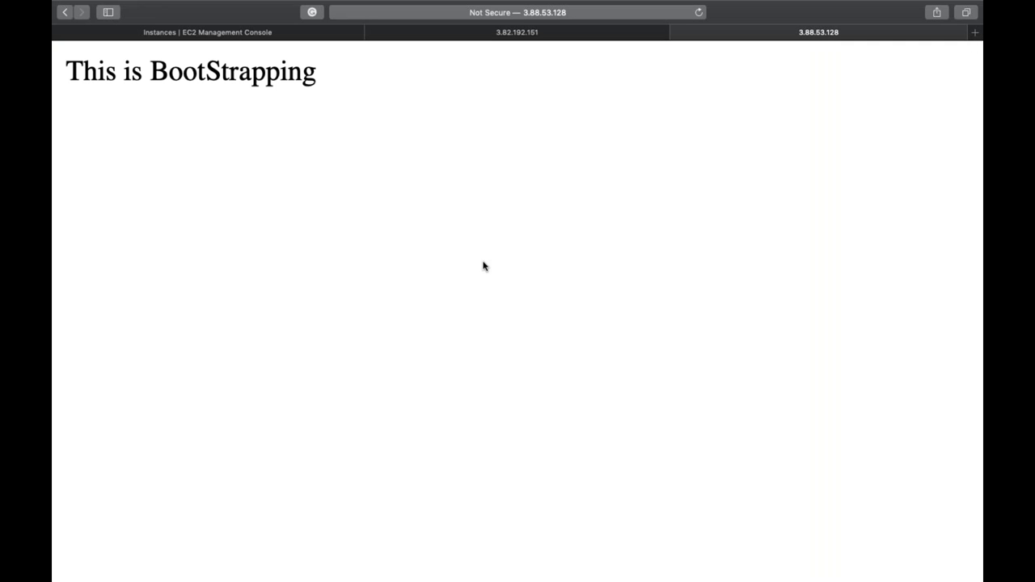
{"action": "left_click", "coordinate": [270, 31]}
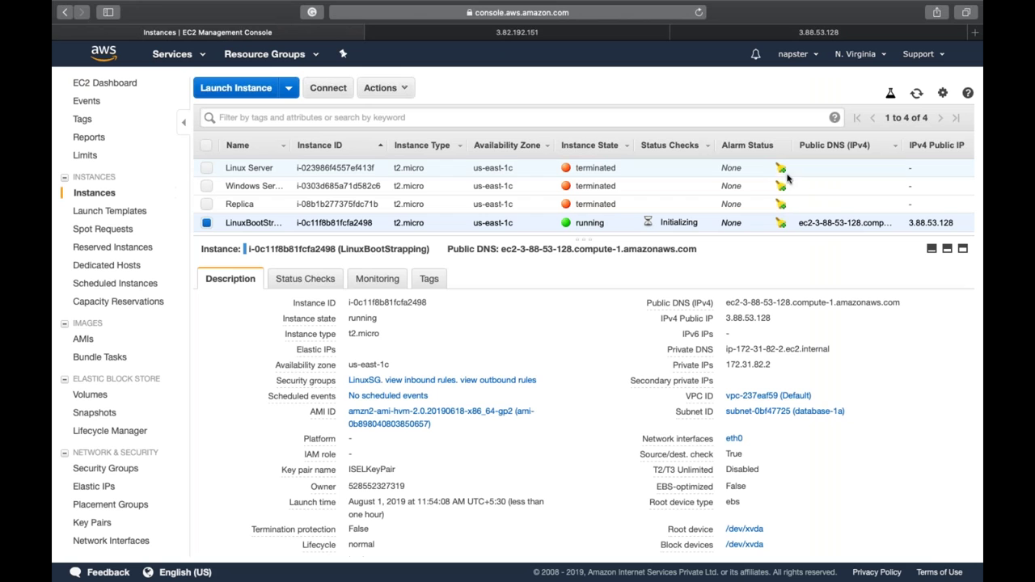
{"action": "key", "text": "super+Tab"}
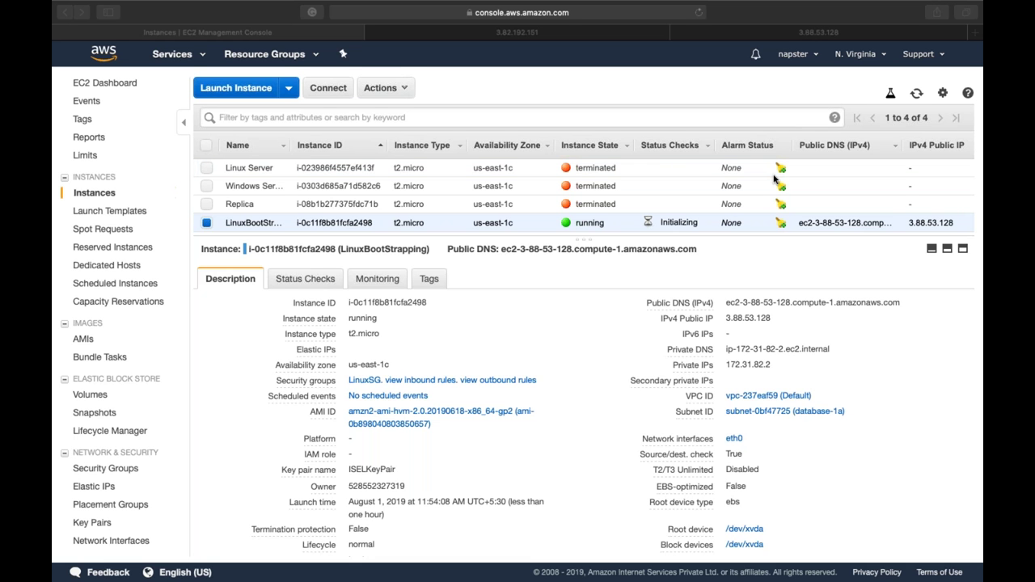
{"action": "left_click", "coordinate": [457, 91]}
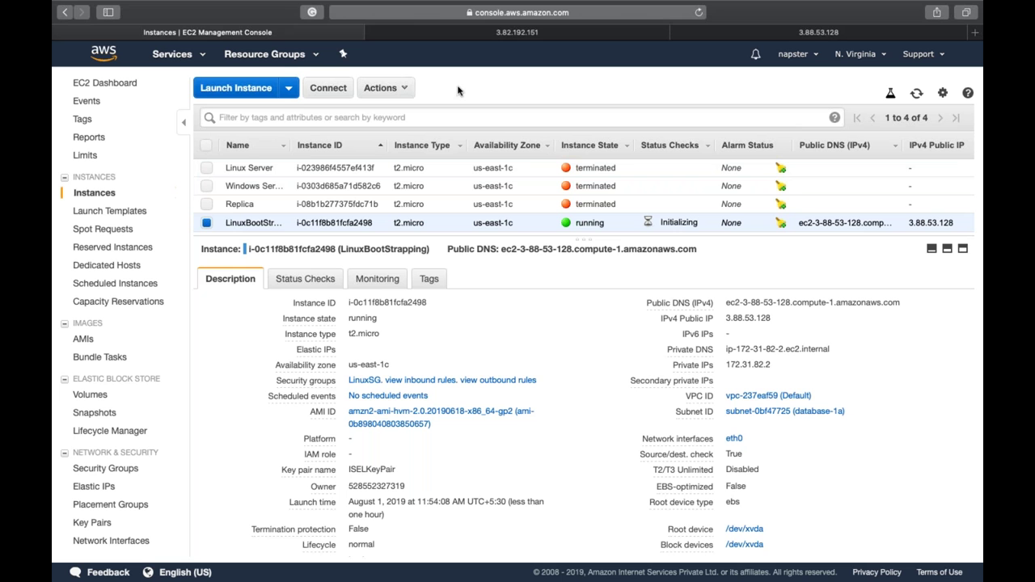
{"action": "left_click", "coordinate": [402, 88]}
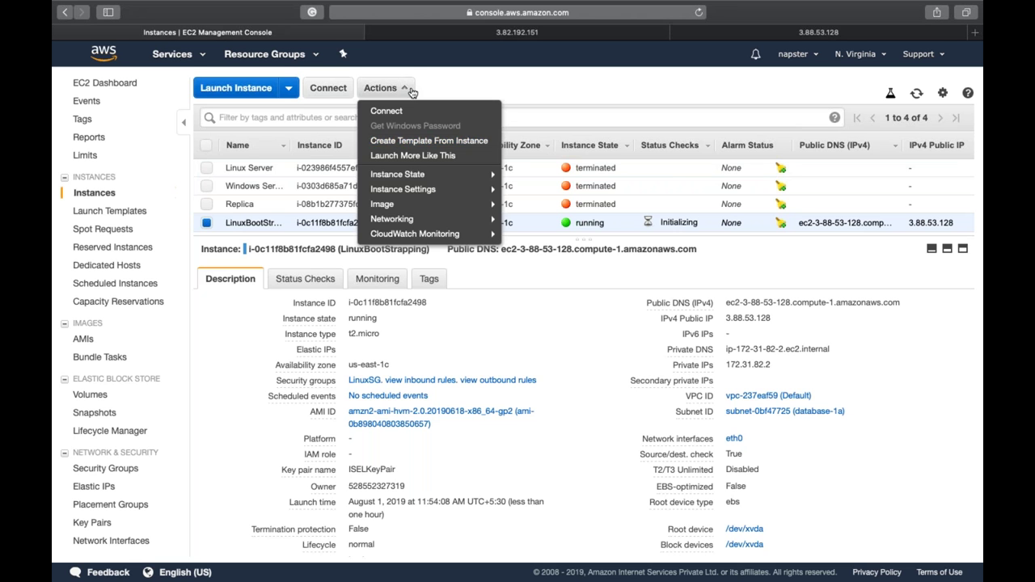
{"action": "left_click", "coordinate": [523, 281]}
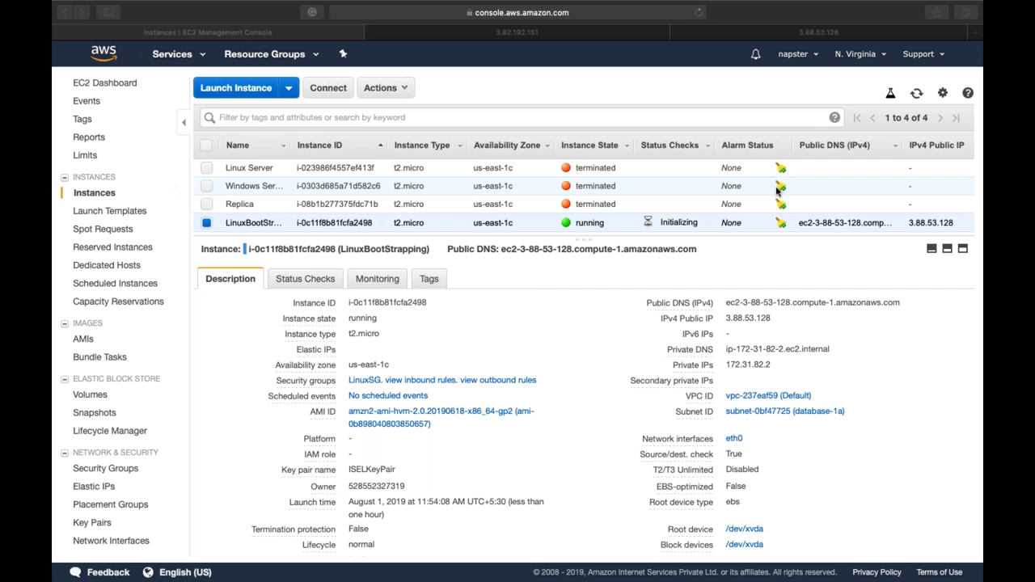
{"action": "left_click", "coordinate": [671, 251]}
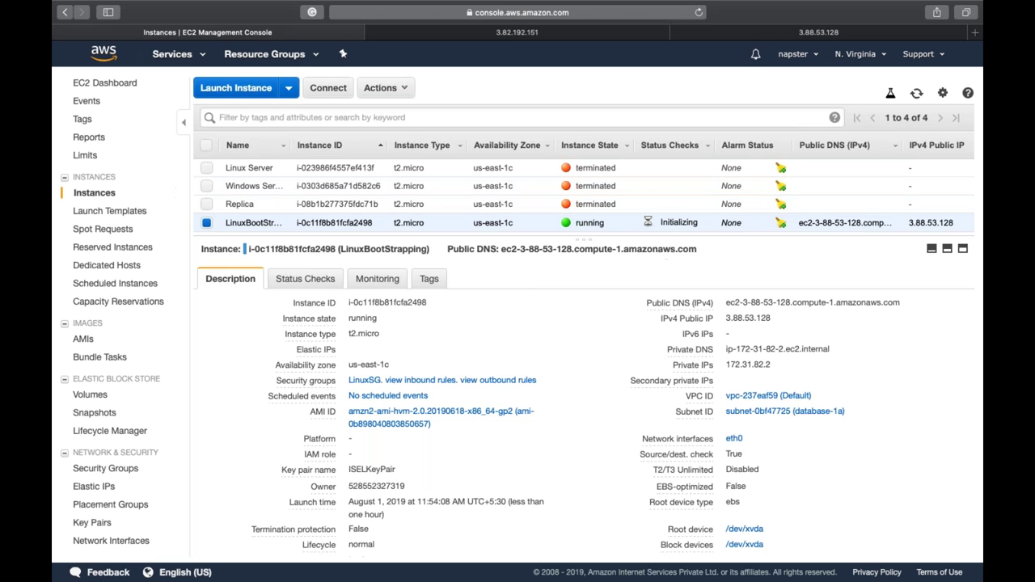
{"action": "triple_click", "coordinate": [671, 251]}
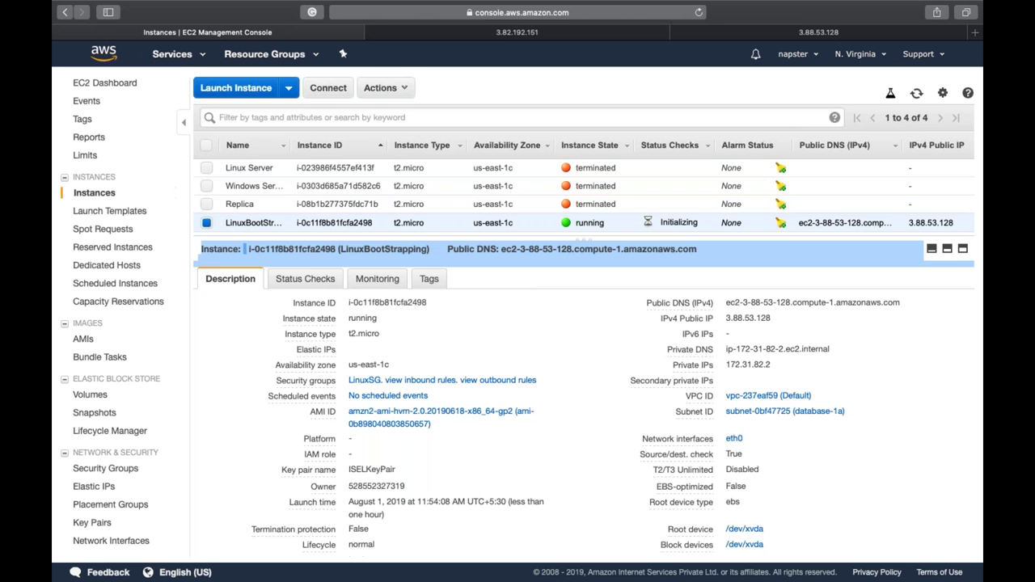
{"action": "left_click", "coordinate": [245, 249]}
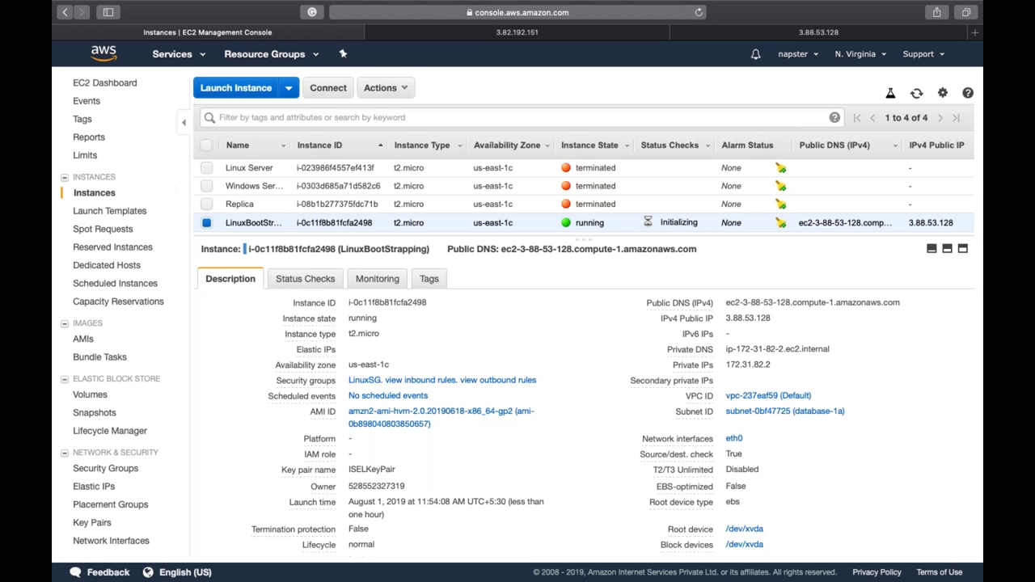
- Review the user data script of the LinuxBootStrapping instance, especially the chkconfig line, and close it without saving
{"action": "left_click", "coordinate": [386, 90]}
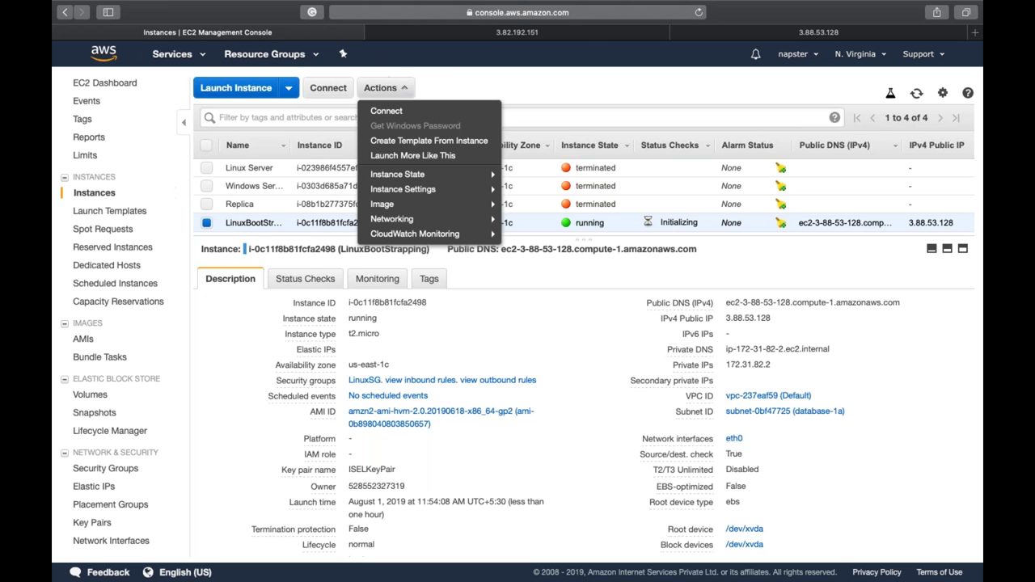
{"action": "mouse_move", "coordinate": [477, 191]}
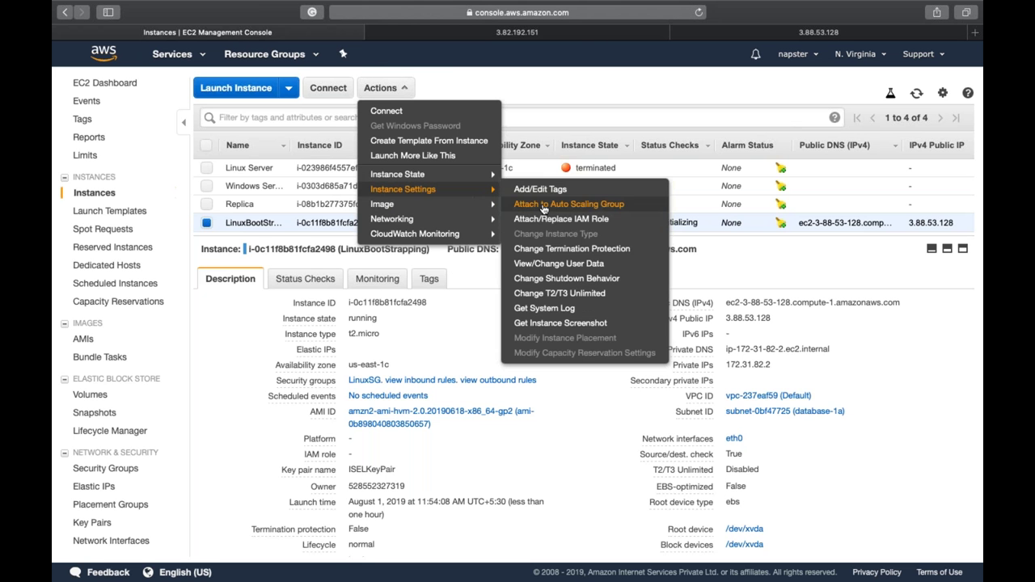
{"action": "left_click", "coordinate": [562, 265]}
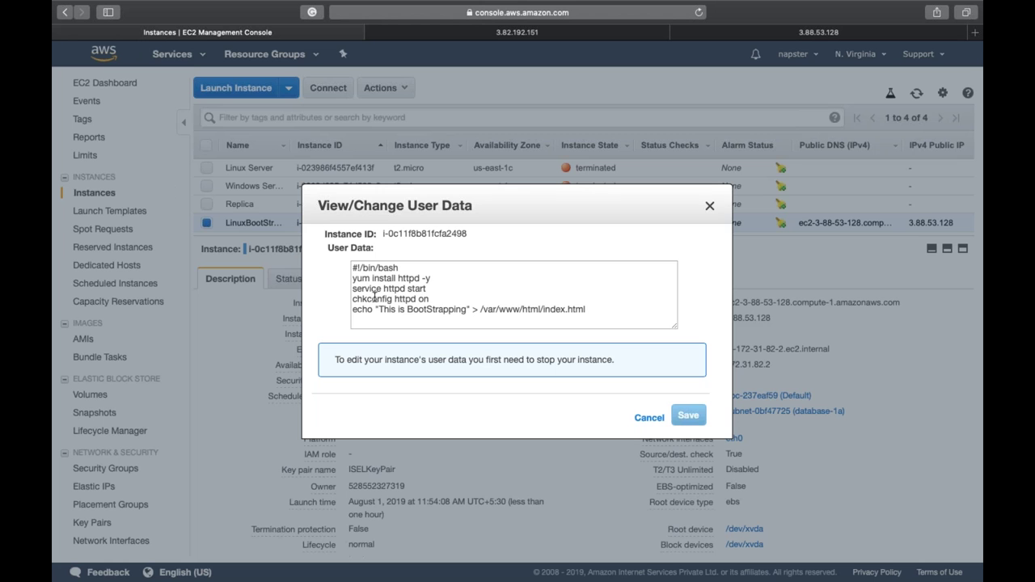
{"action": "triple_click", "coordinate": [374, 298]}
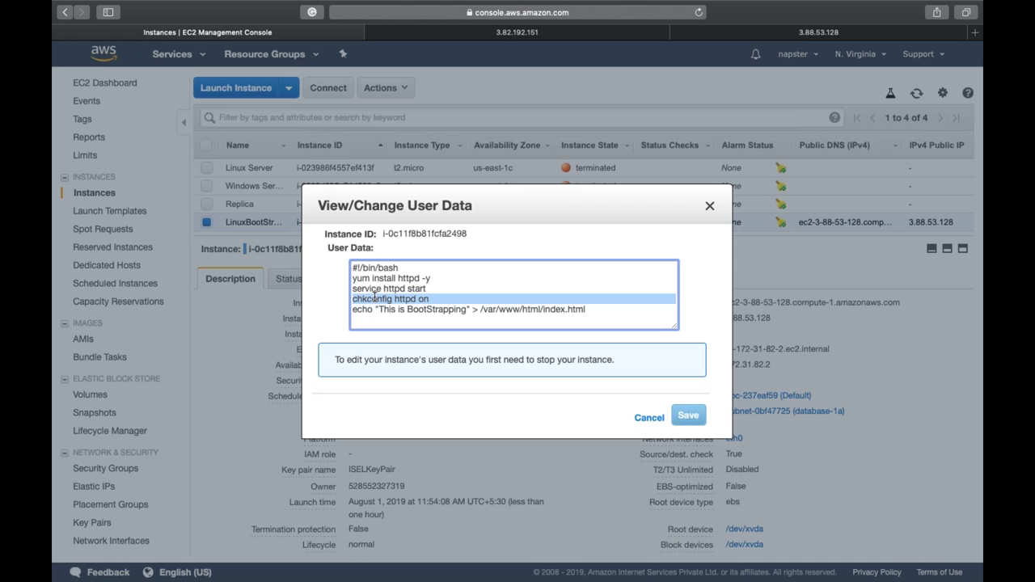
{"action": "left_click", "coordinate": [648, 418]}
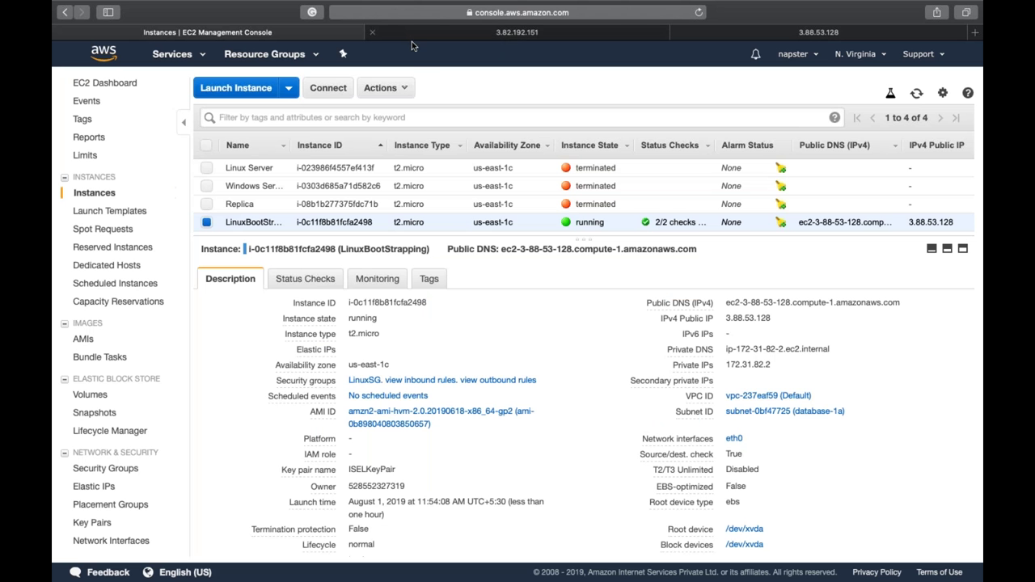
{"action": "left_click", "coordinate": [436, 114]}
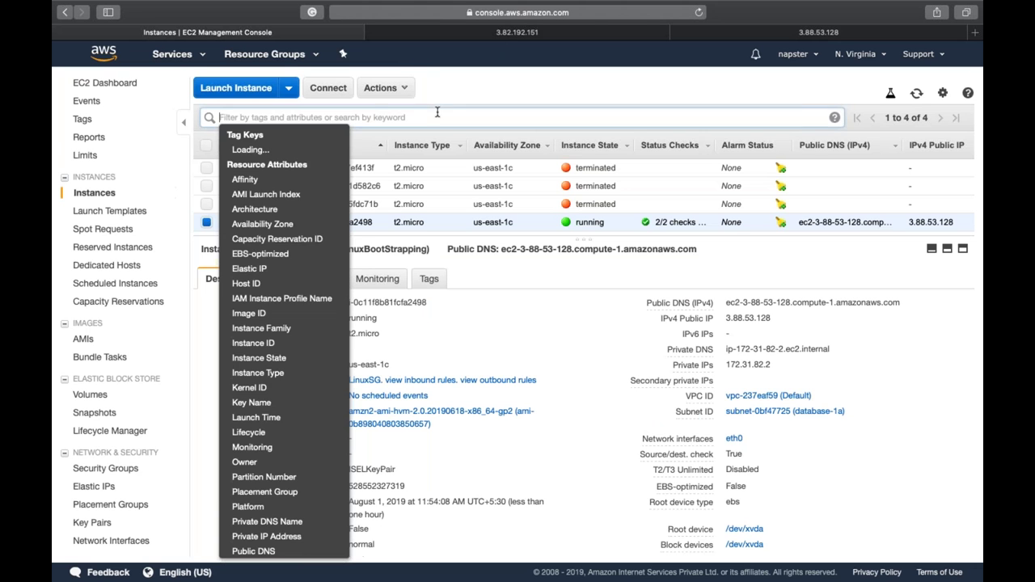
{"action": "left_click", "coordinate": [439, 101]}
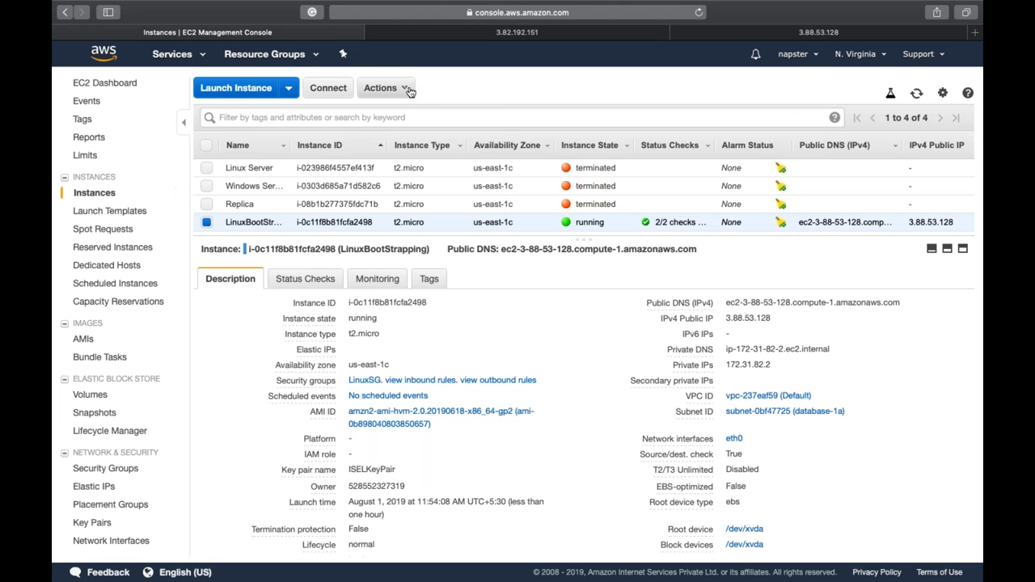
- Enable termination protection on the LinuxBootStrapping instance
{"action": "left_click", "coordinate": [410, 90]}
{"action": "mouse_move", "coordinate": [421, 194]}
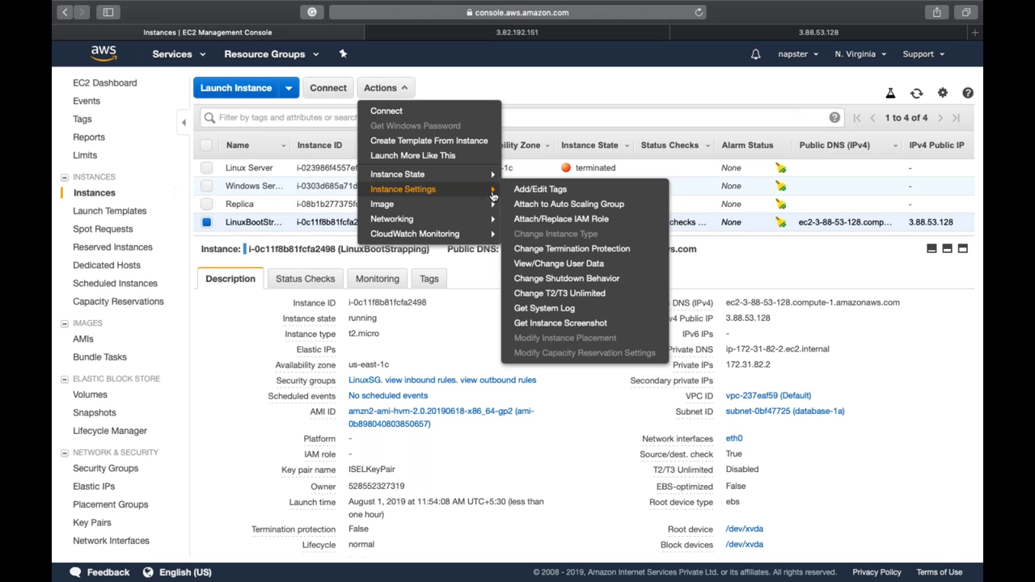
{"action": "left_click", "coordinate": [544, 253]}
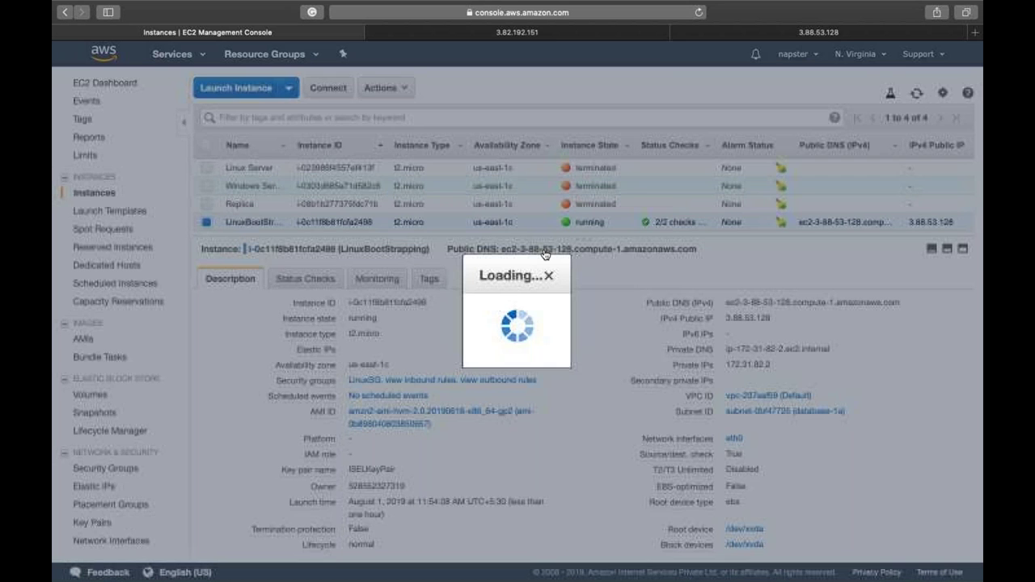
{"action": "left_click", "coordinate": [700, 377]}
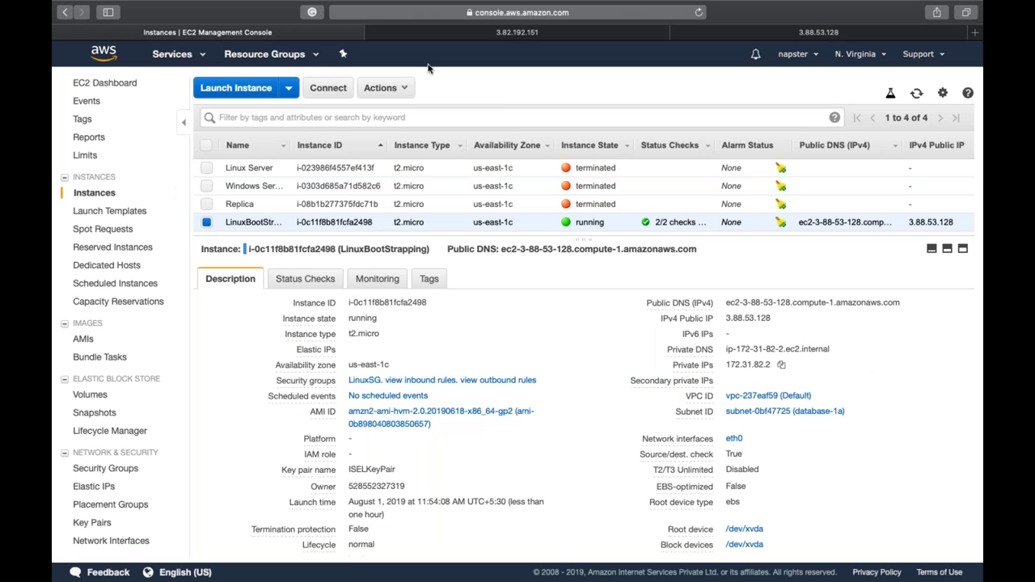
- Try to terminate the LinuxBootStrapping instance while termination protection is on, and dismiss the confirmation dialog
{"action": "left_click", "coordinate": [407, 89]}
{"action": "mouse_move", "coordinate": [457, 179]}
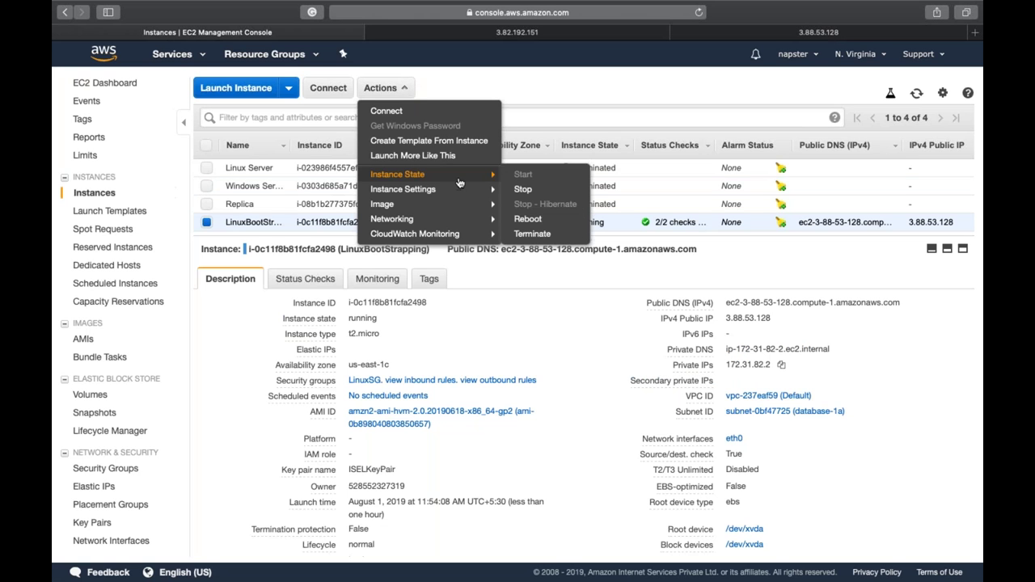
{"action": "left_click", "coordinate": [530, 233]}
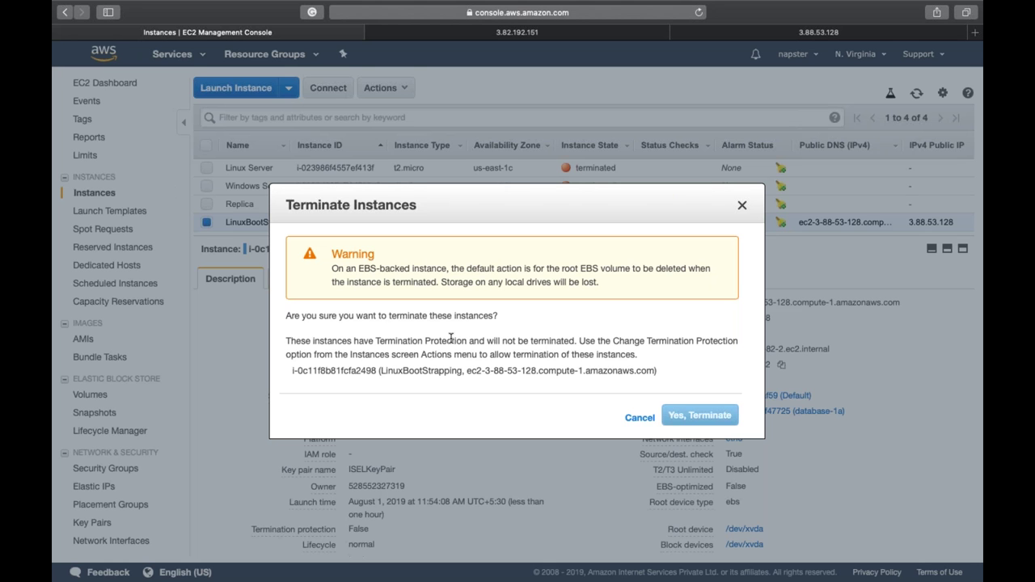
{"action": "left_click", "coordinate": [634, 418]}
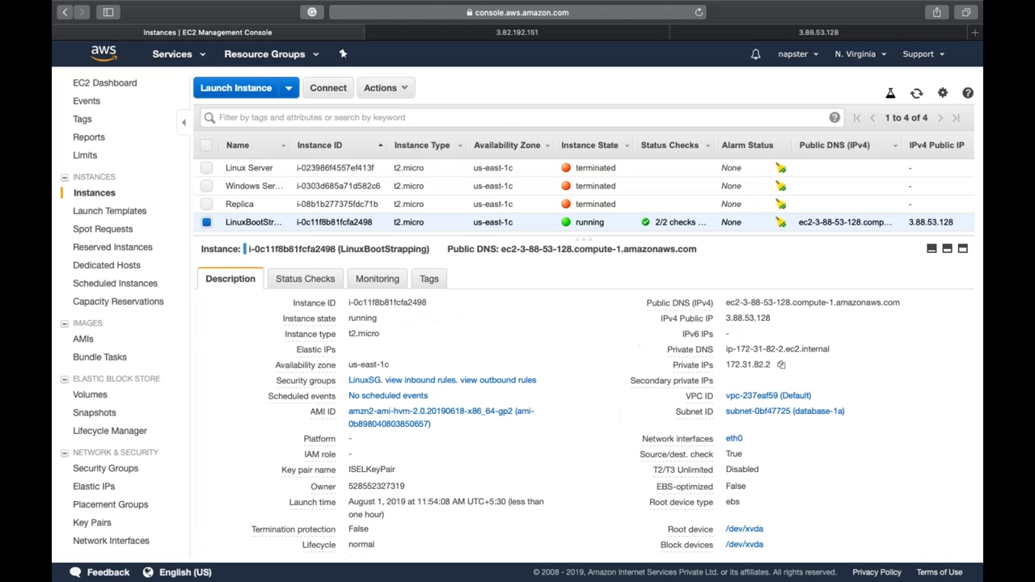
- Disable termination protection on the LinuxBootStrapping instance
{"action": "left_click", "coordinate": [408, 87]}
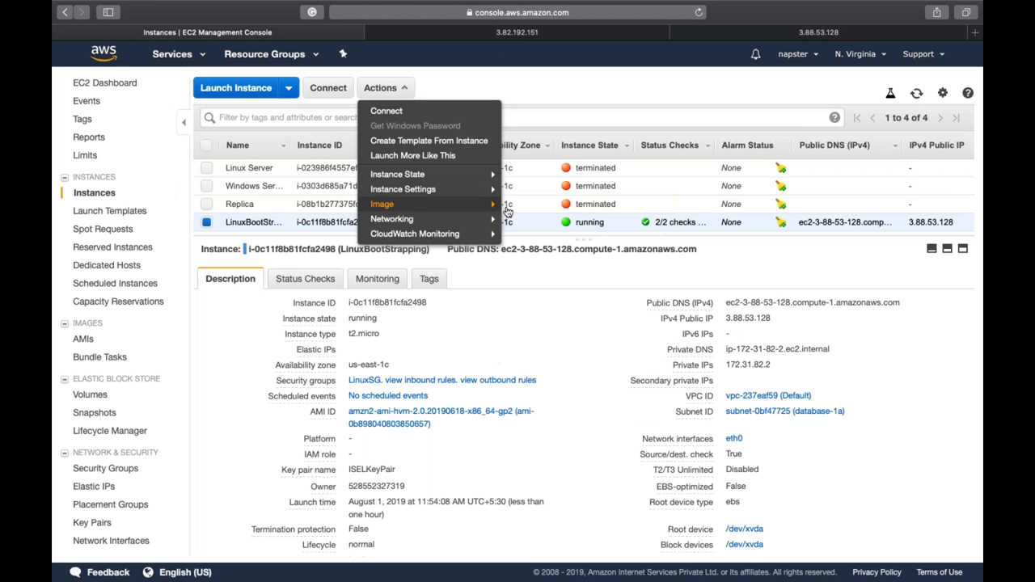
{"action": "mouse_move", "coordinate": [491, 194]}
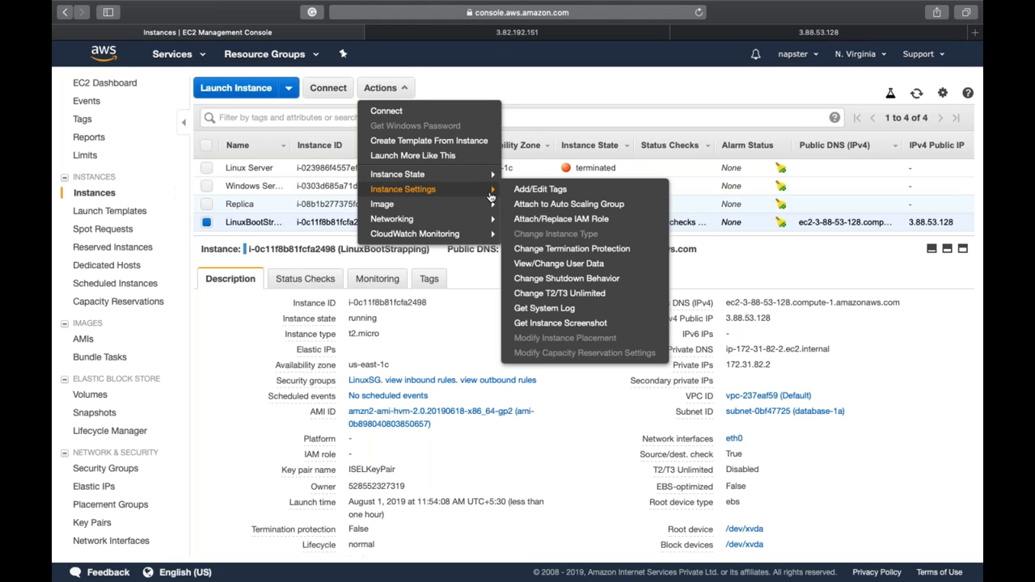
{"action": "left_click", "coordinate": [546, 254]}
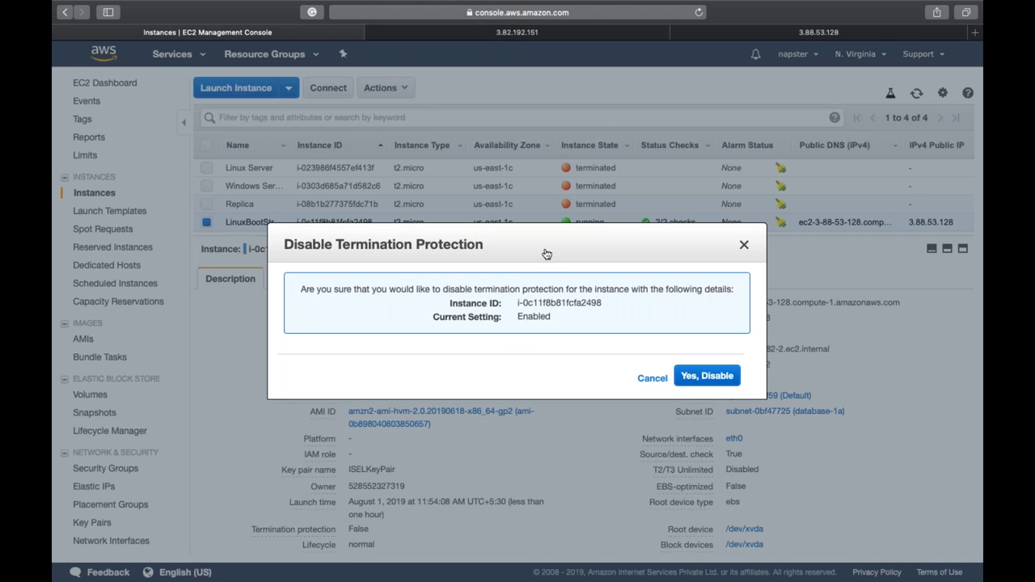
{"action": "left_click", "coordinate": [683, 376]}
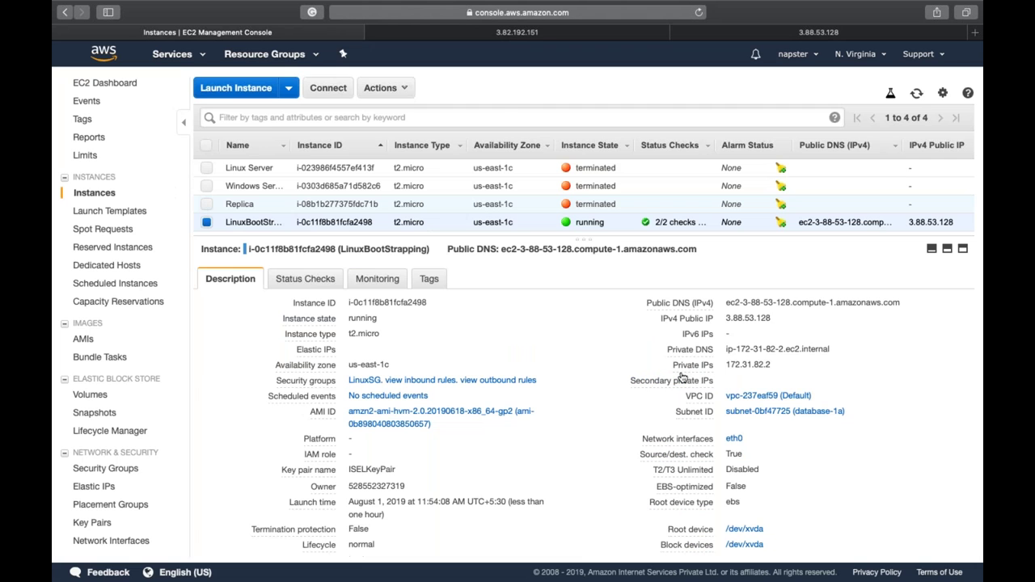
- Terminate the LinuxBootStrapping instance and confirm the termination
{"action": "left_click", "coordinate": [370, 89]}
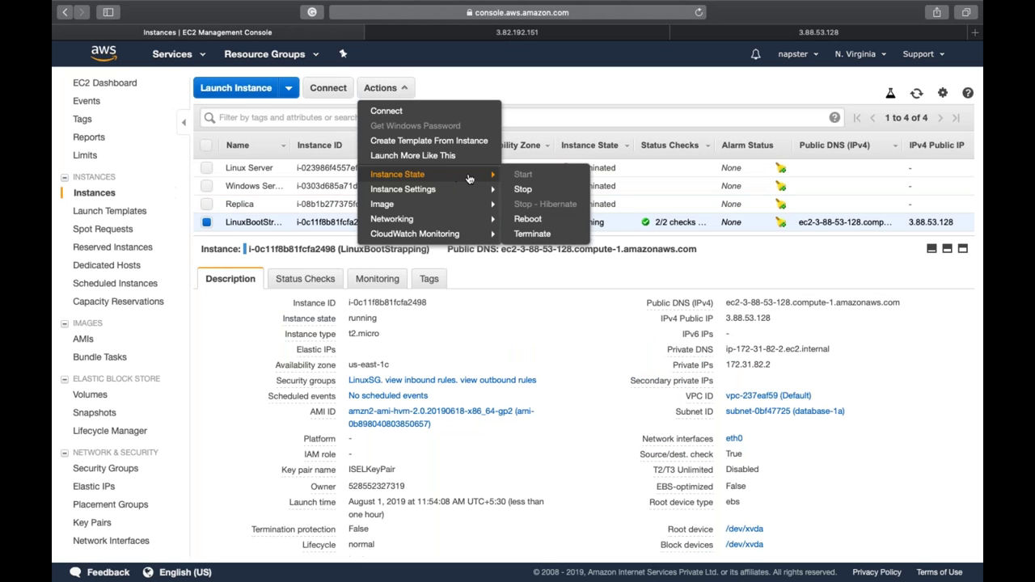
{"action": "mouse_move", "coordinate": [483, 175]}
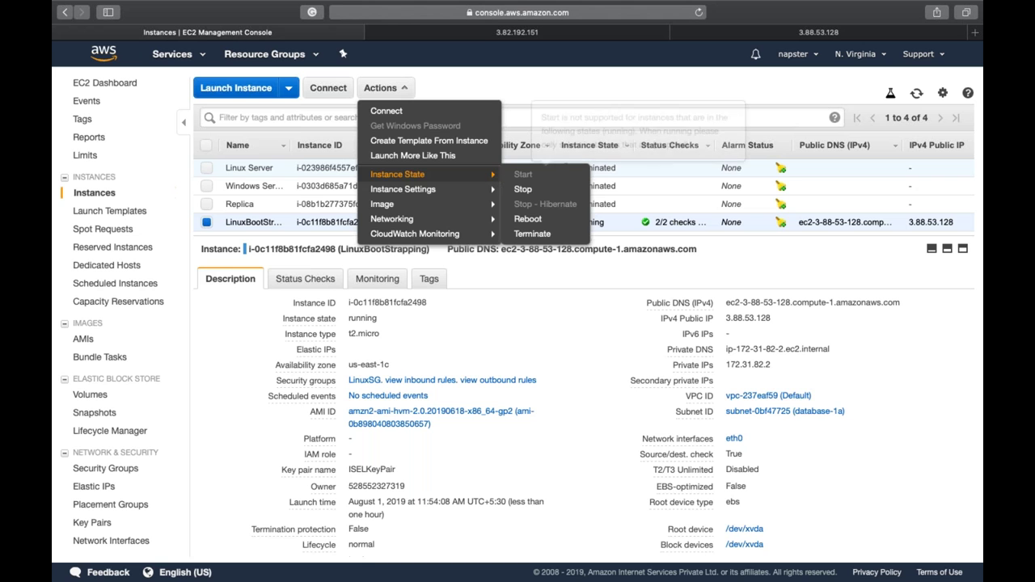
{"action": "left_click", "coordinate": [531, 233]}
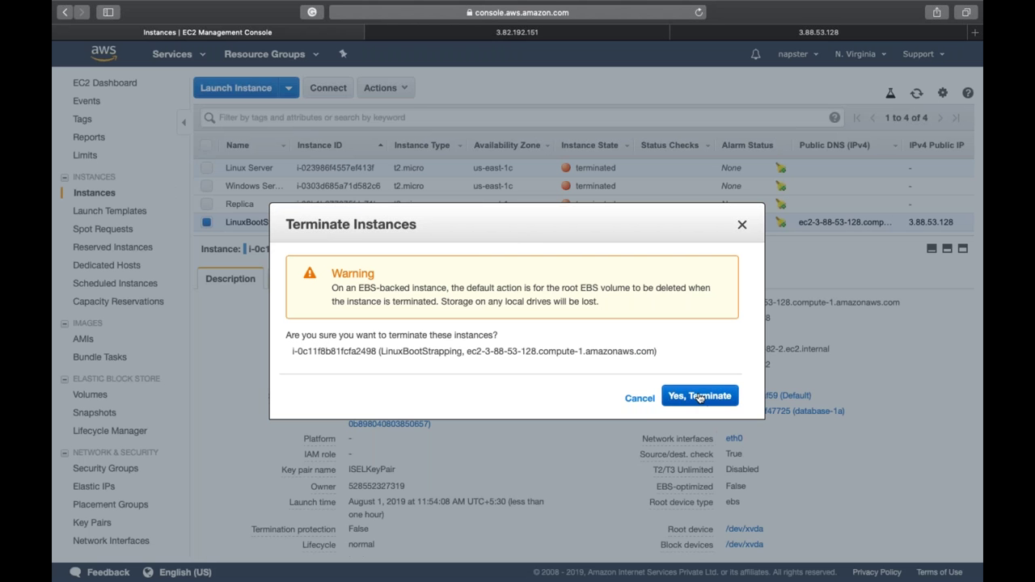
{"action": "left_click", "coordinate": [700, 396]}
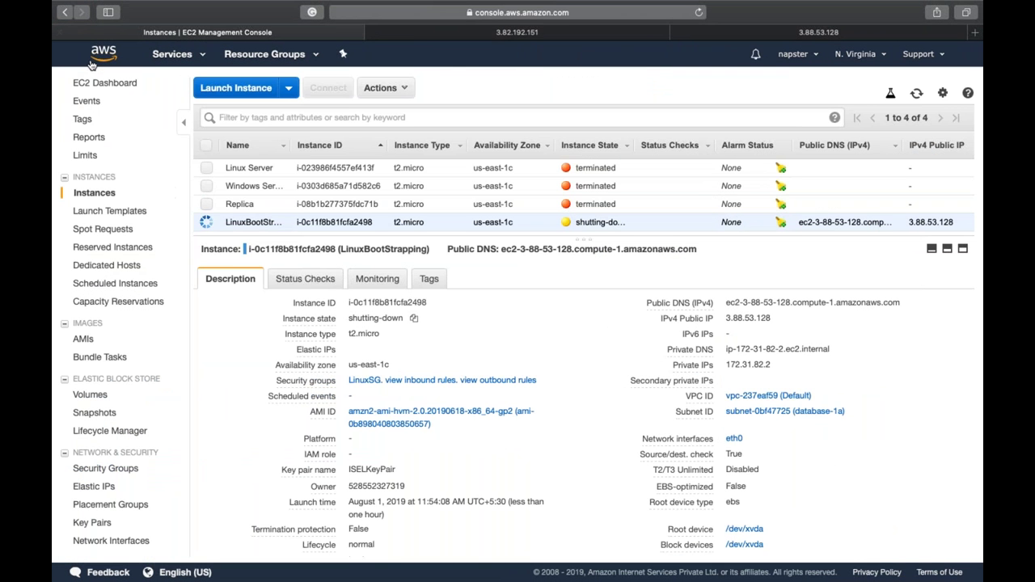
- Return to the AWS Management Console home page and close the 3.82.192.151 and 3.88.53.128 browser tabs
{"action": "left_click", "coordinate": [92, 62]}
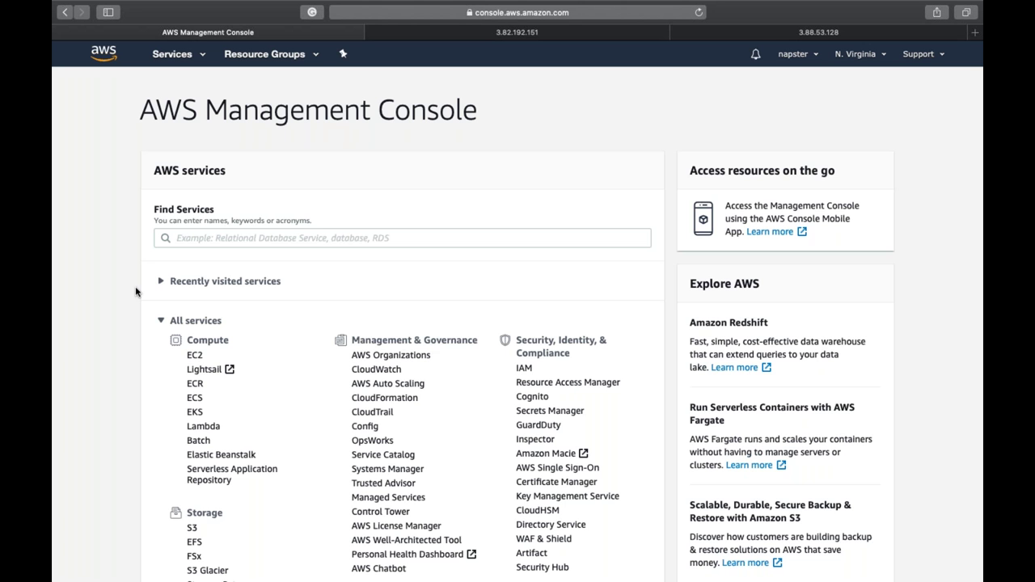
{"action": "key", "text": "ctrl+Tab"}
{"action": "key", "text": "super+w"}
{"action": "key", "text": "super+w"}
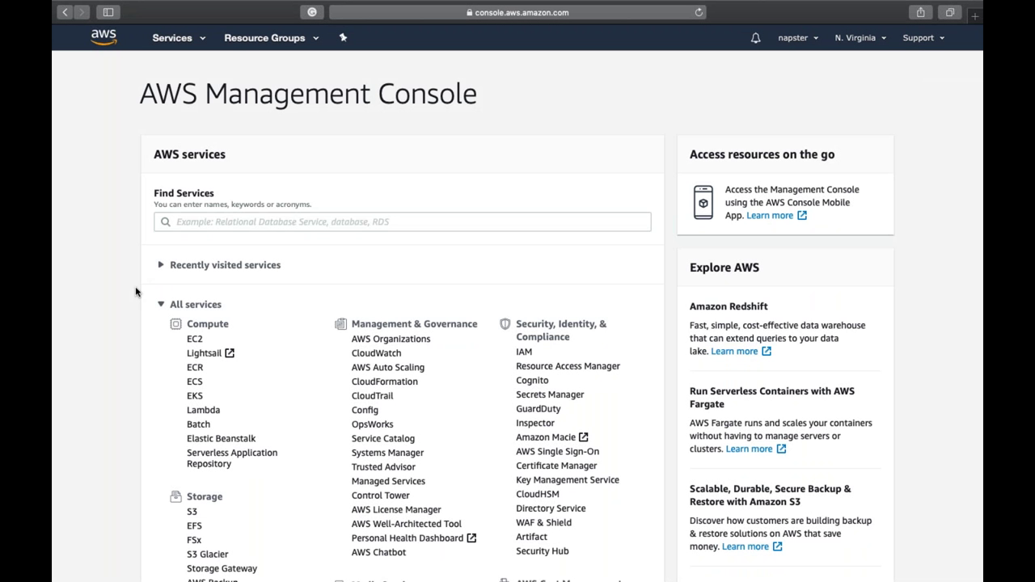
- Deregister the Snapshot-Apache-AmazonAMI2 image from the account's own AMIs in EC2
{"action": "left_click", "coordinate": [195, 340]}
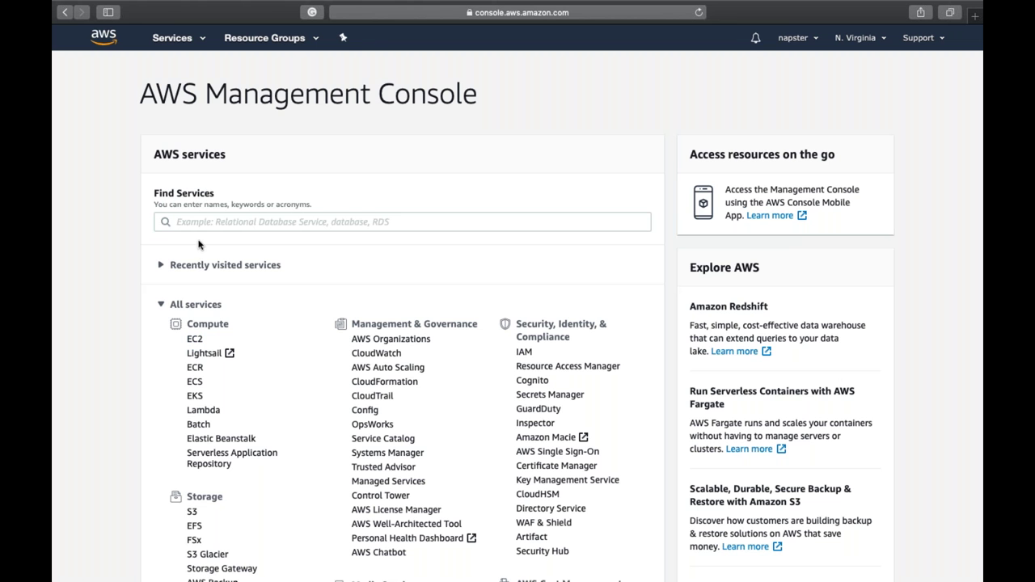
{"action": "left_click", "coordinate": [195, 341]}
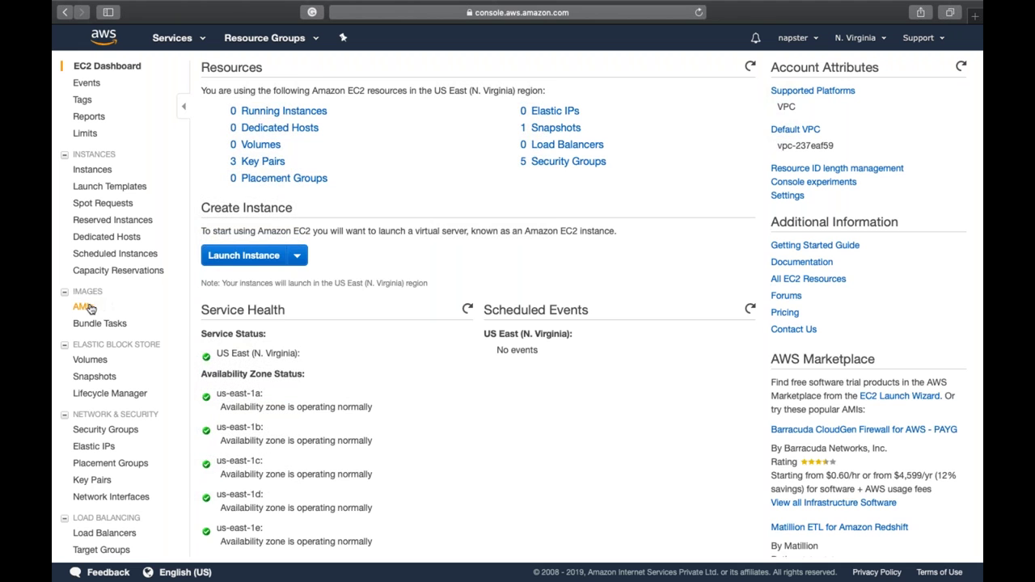
{"action": "left_click", "coordinate": [84, 307]}
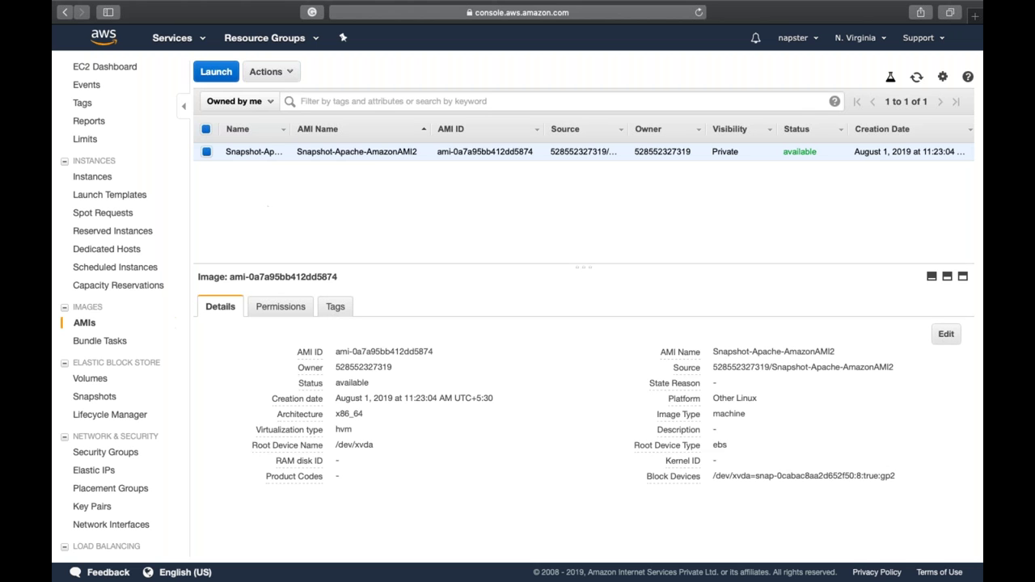
{"action": "left_click", "coordinate": [279, 80]}
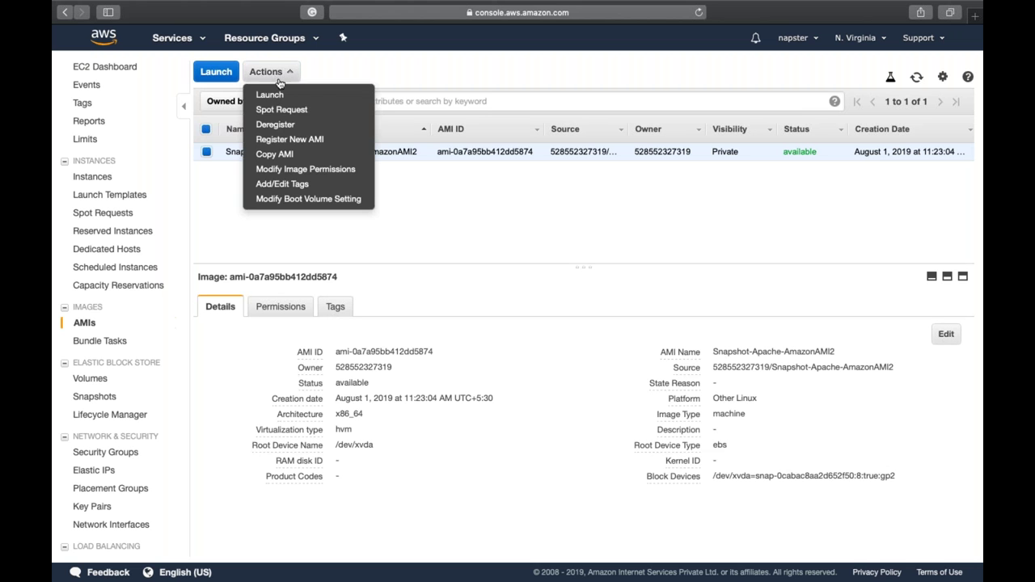
{"action": "left_click", "coordinate": [268, 124]}
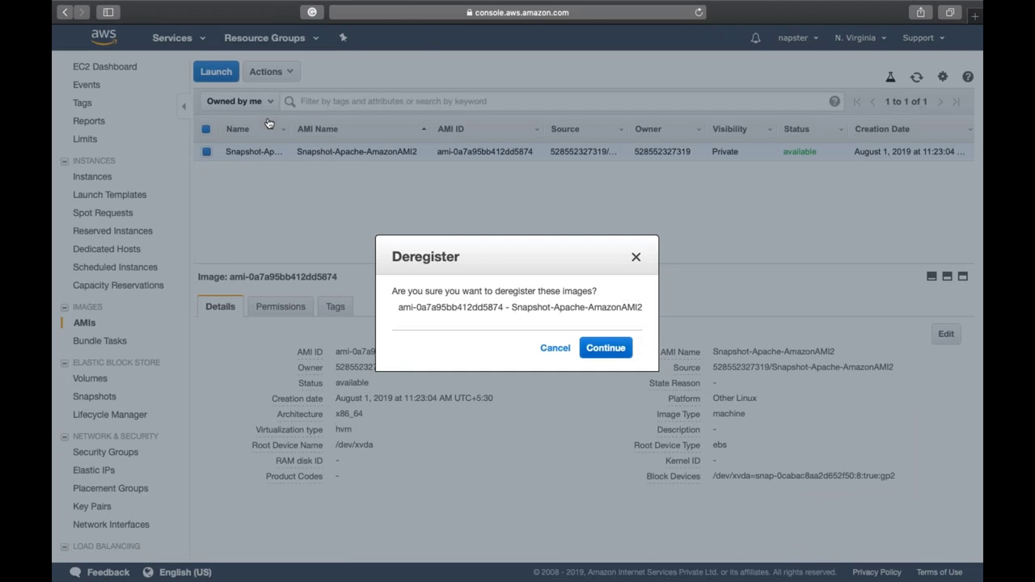
{"action": "left_click", "coordinate": [623, 348]}
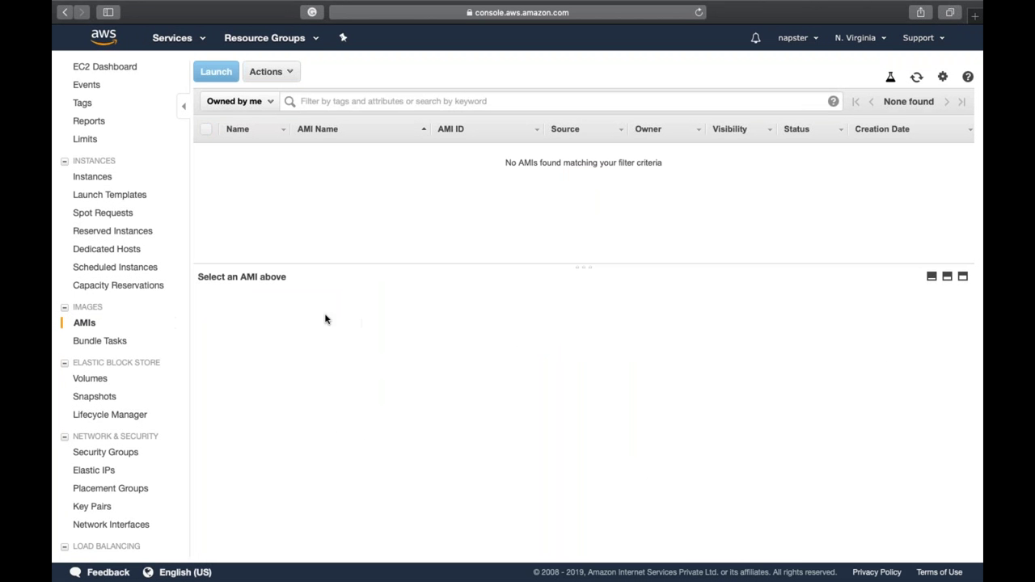
- Delete the 8 GiB EBS snapshot that was created for the Apache AMI
{"action": "left_click", "coordinate": [94, 397]}
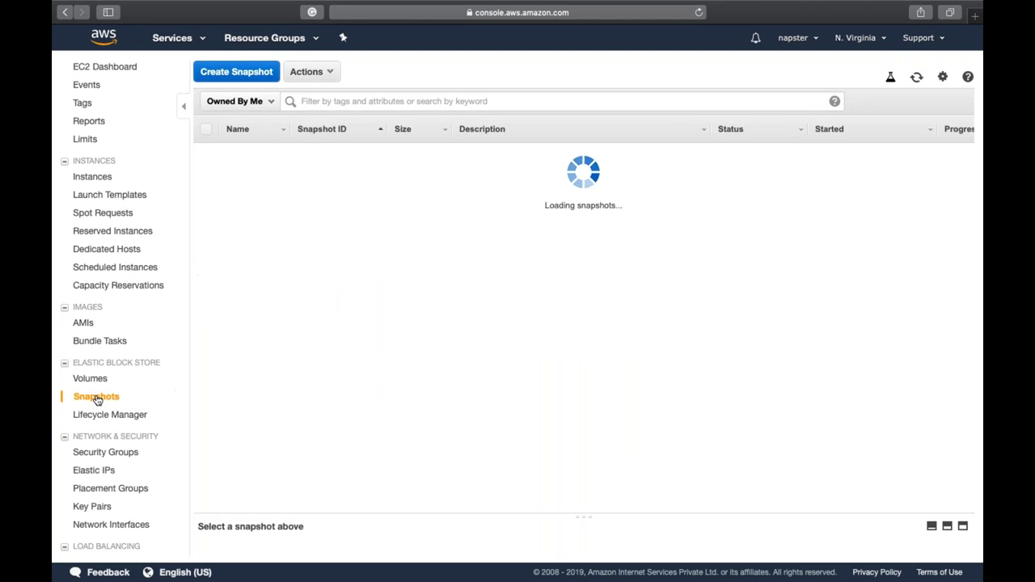
{"action": "left_click", "coordinate": [306, 72]}
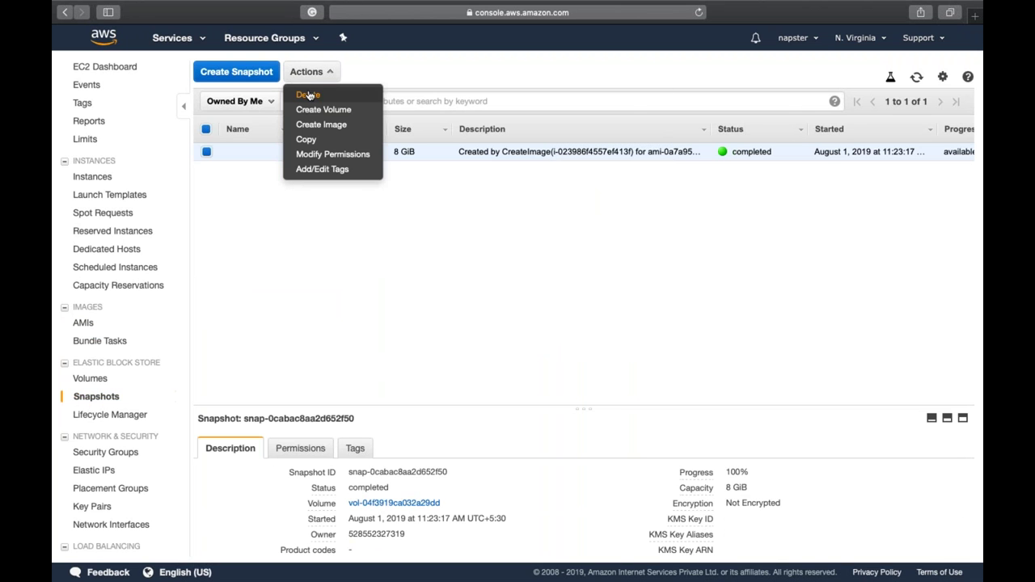
{"action": "left_click", "coordinate": [308, 95]}
{"action": "left_click", "coordinate": [588, 350]}
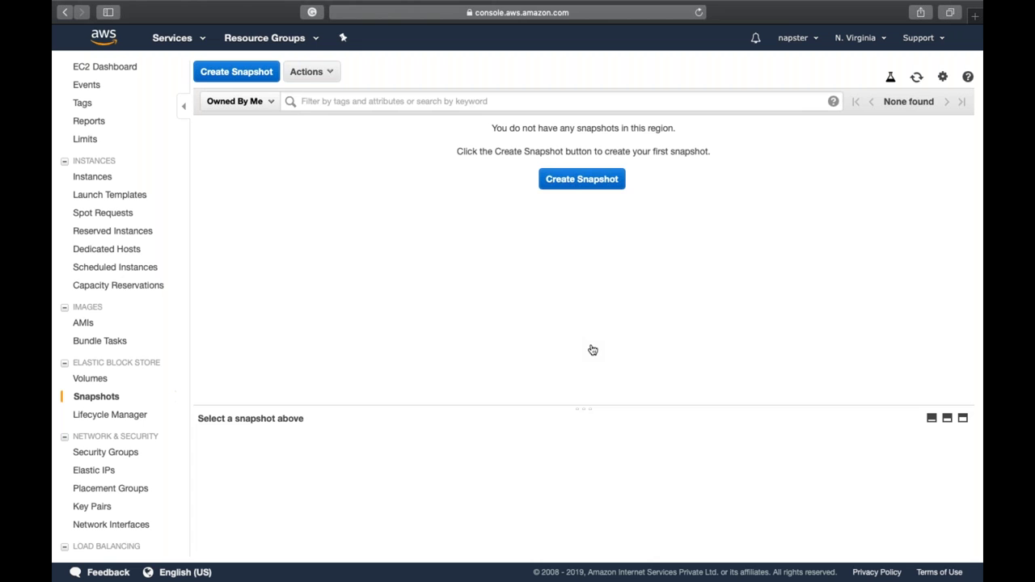
- Check the resource summary on the EC2 Dashboard for leftover instances, volumes and snapshots
{"action": "mouse_move", "coordinate": [659, 5]}
{"action": "left_click", "coordinate": [120, 70]}
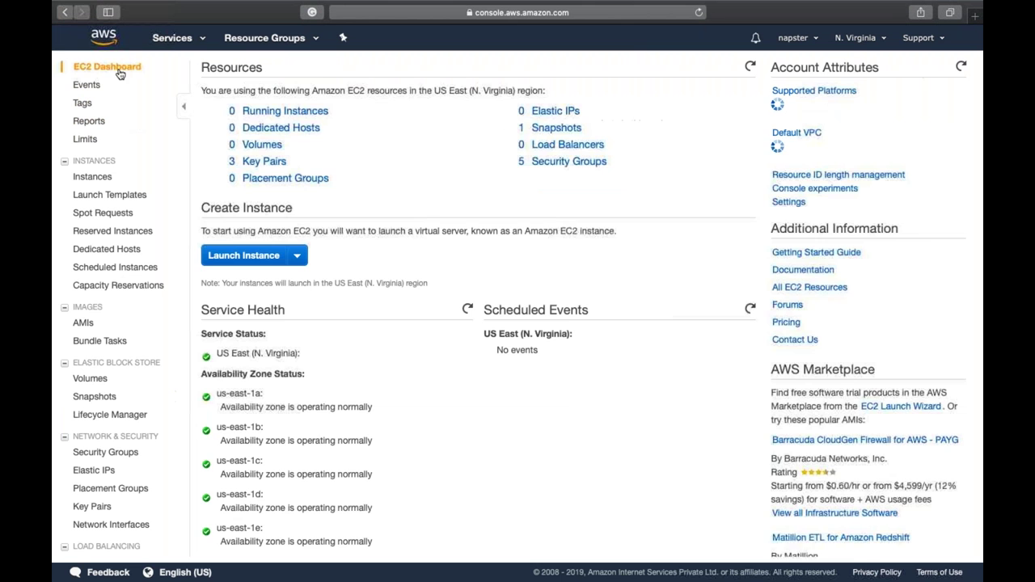
{"action": "double_click", "coordinate": [419, 231]}
{"action": "left_click", "coordinate": [417, 232]}
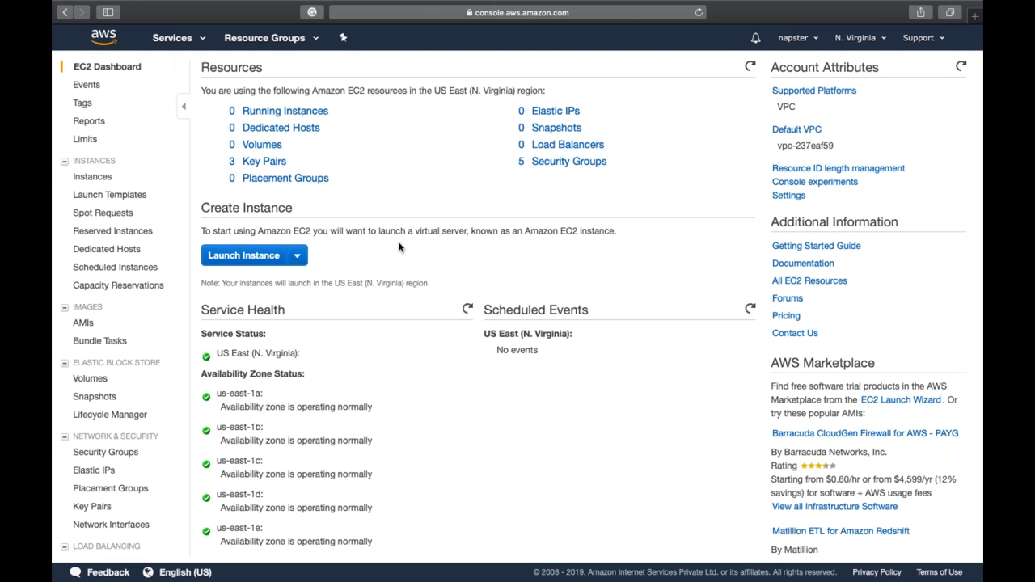
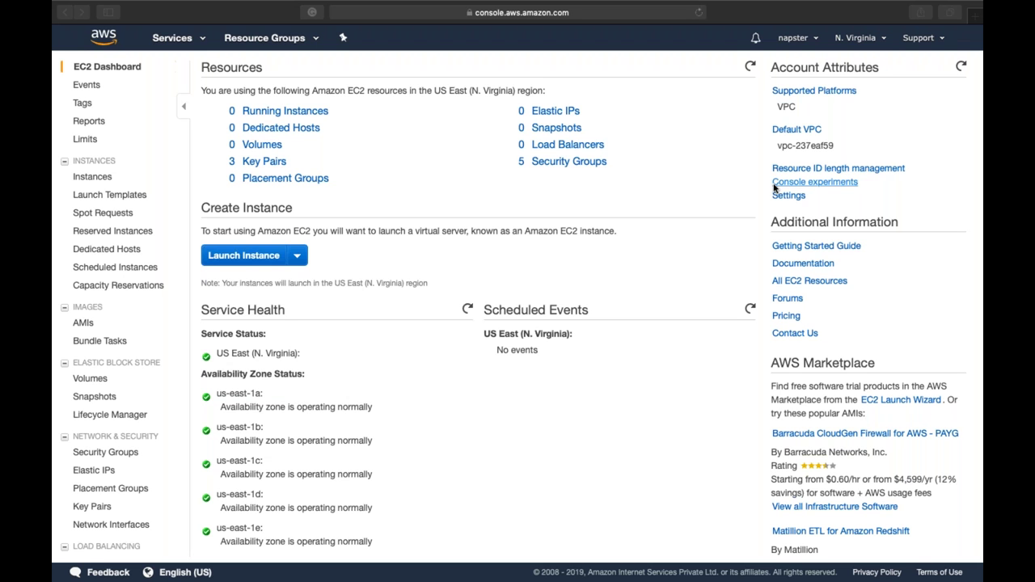
- Bring the browser back into focus and look through the services listed on the AWS Management Console home page
{"action": "left_click", "coordinate": [774, 186]}
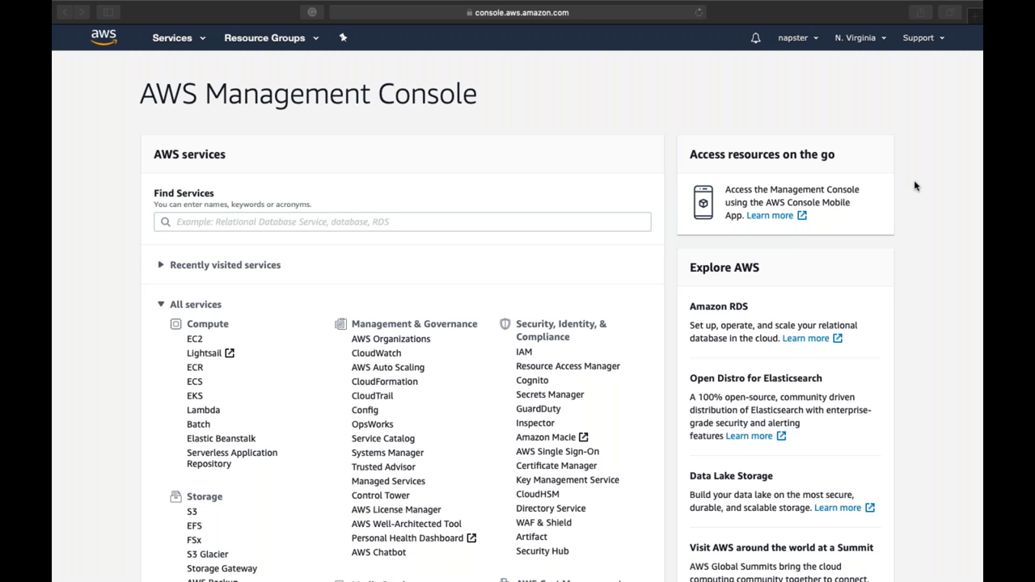
{"action": "left_click", "coordinate": [910, 130]}
{"action": "left_click", "coordinate": [544, 93]}
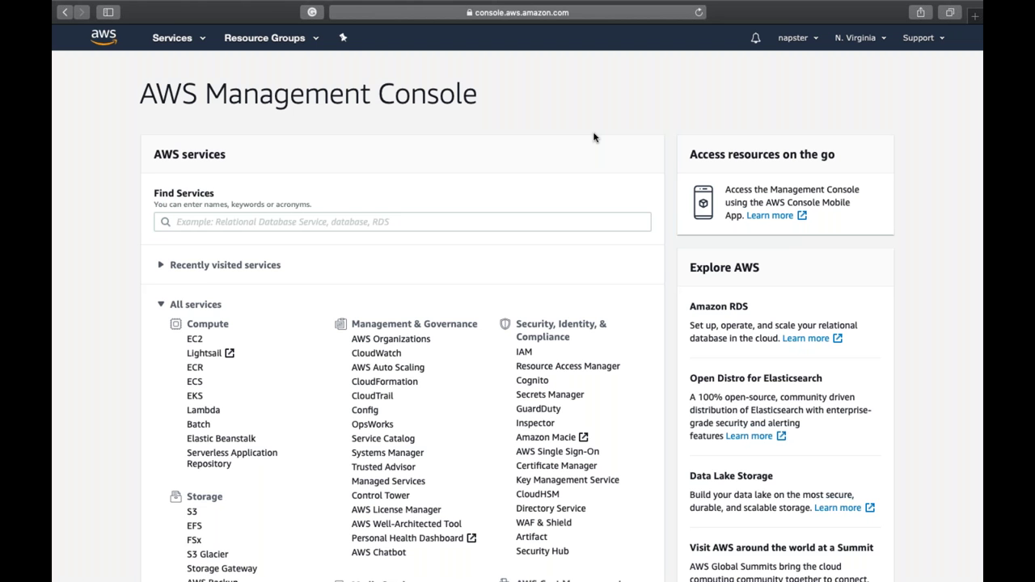
{"action": "scroll", "coordinate": [594, 136], "scroll_direction": "down", "scroll_amount": 2}
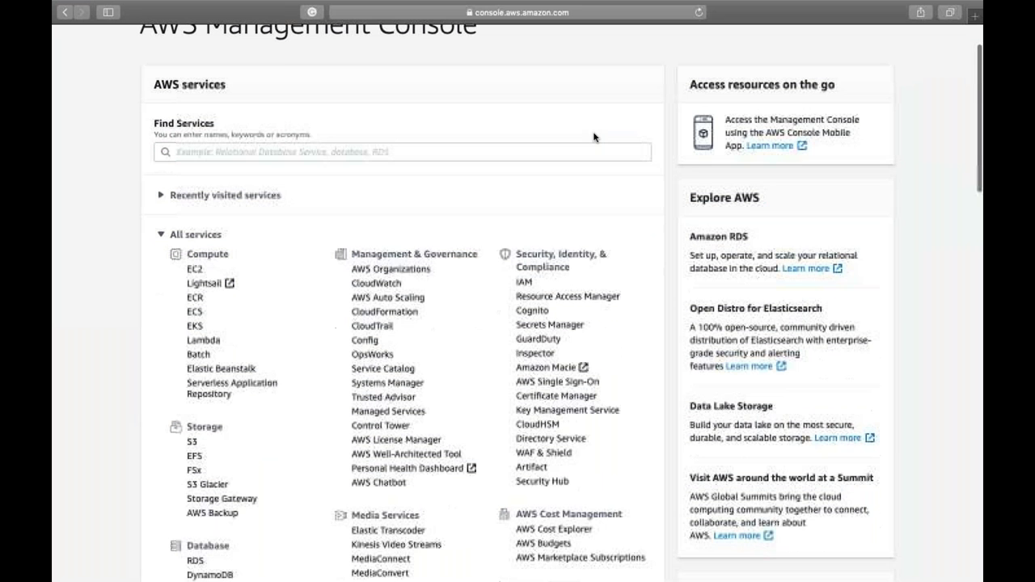